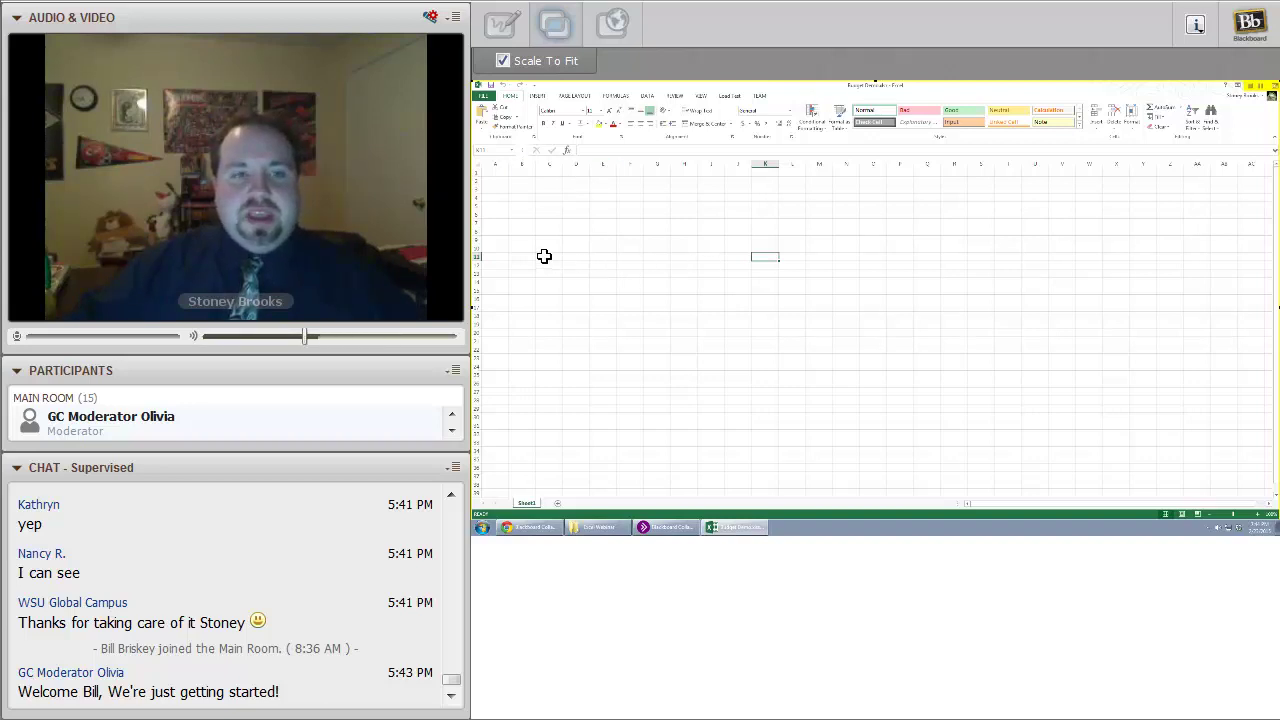
{"action": "left_click", "coordinate": [1260, 516]}
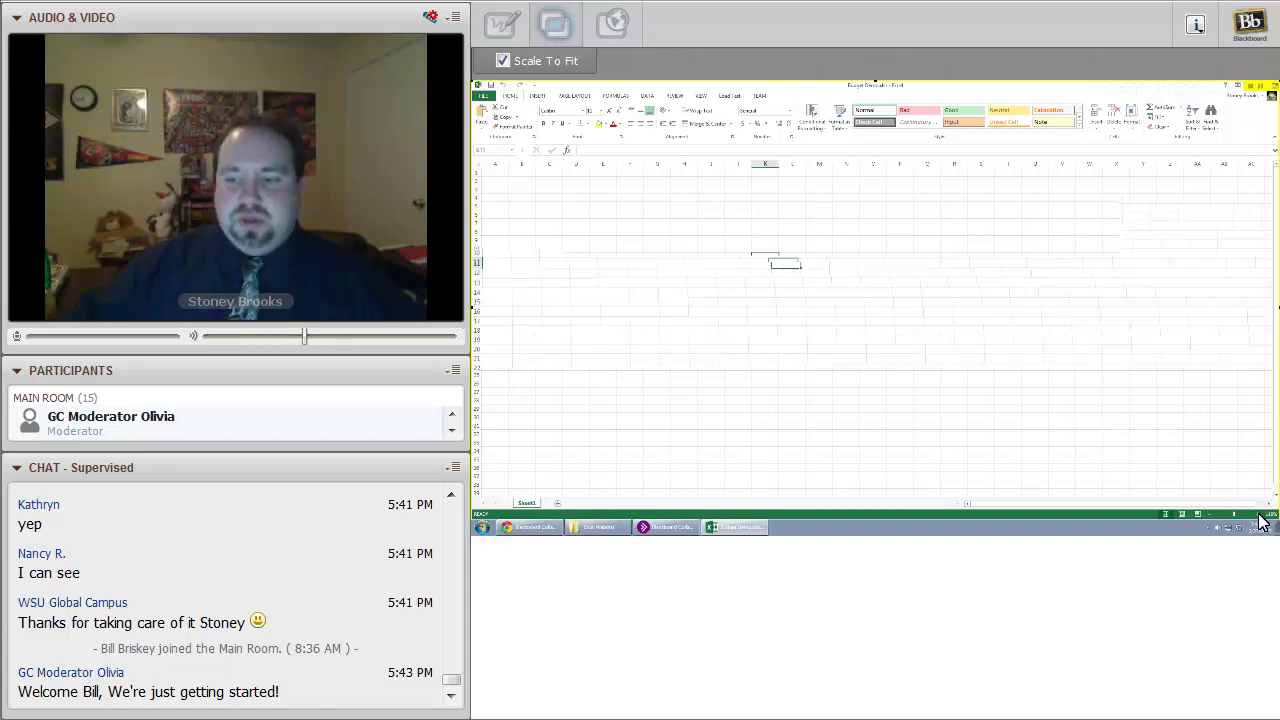
{"action": "left_click", "coordinate": [1260, 520]}
{"action": "left_click", "coordinate": [1260, 520]}
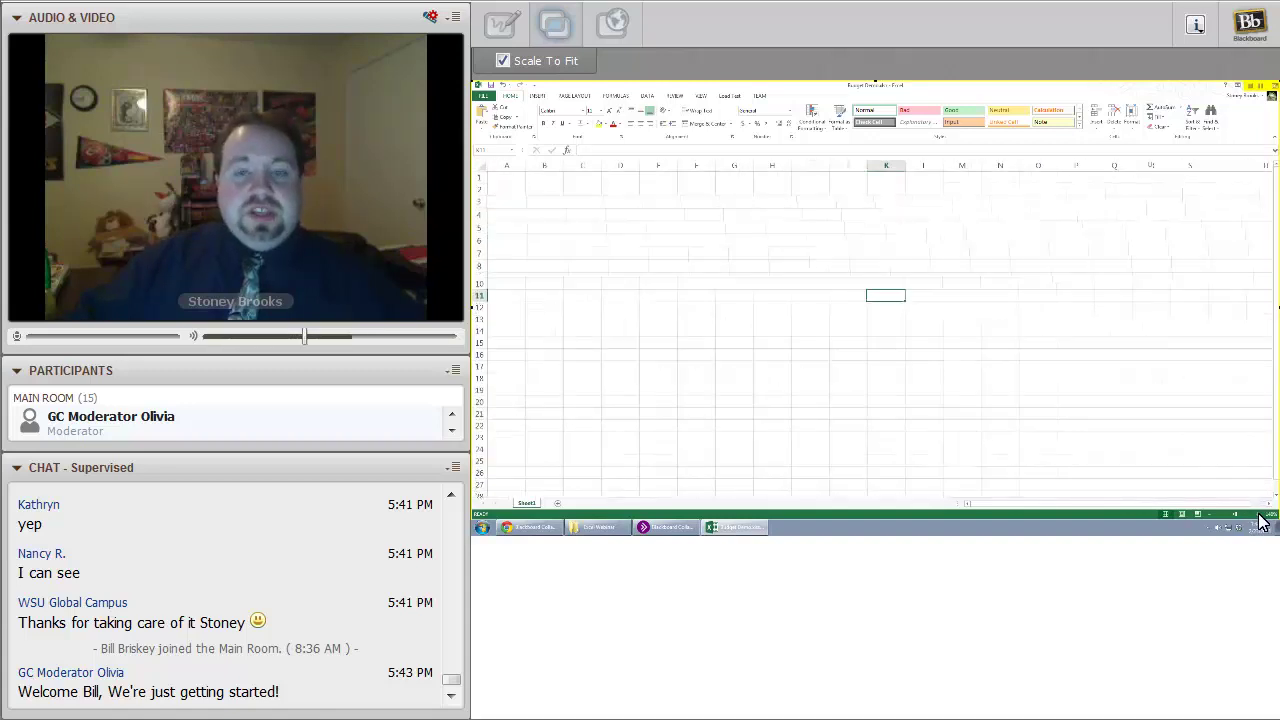
{"action": "left_click", "coordinate": [615, 255]}
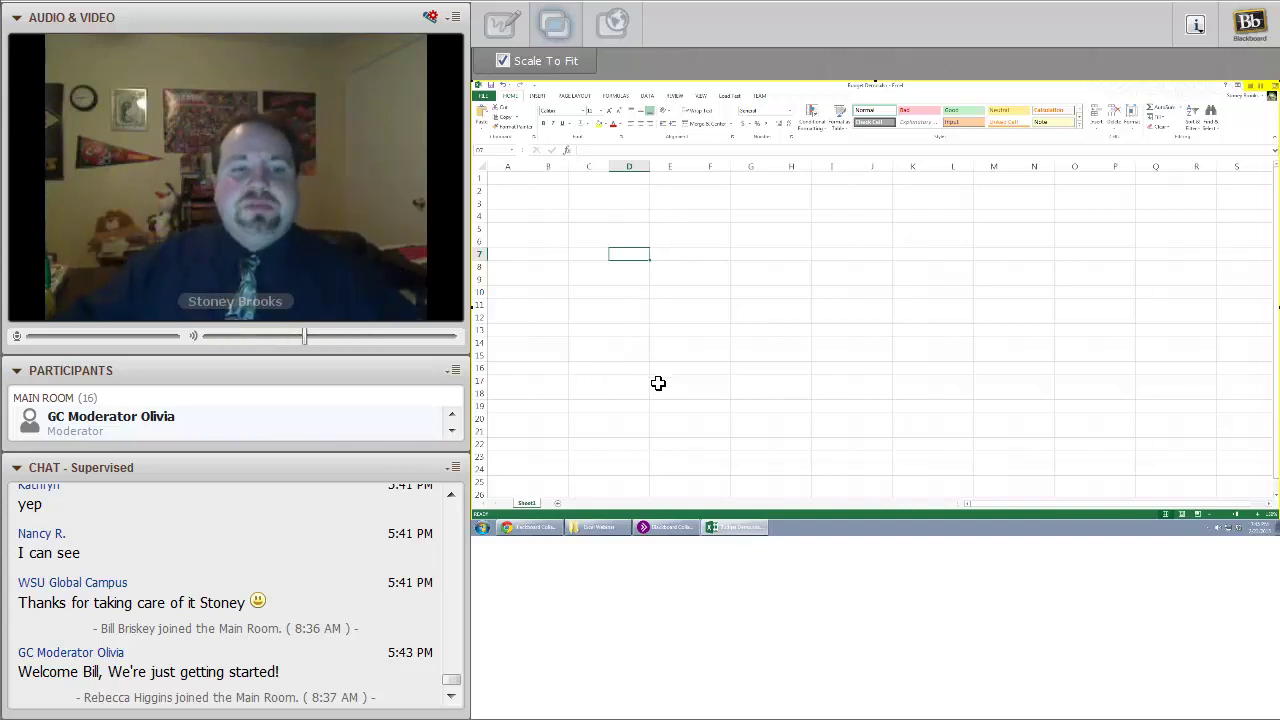
{"action": "left_click", "coordinate": [627, 311]}
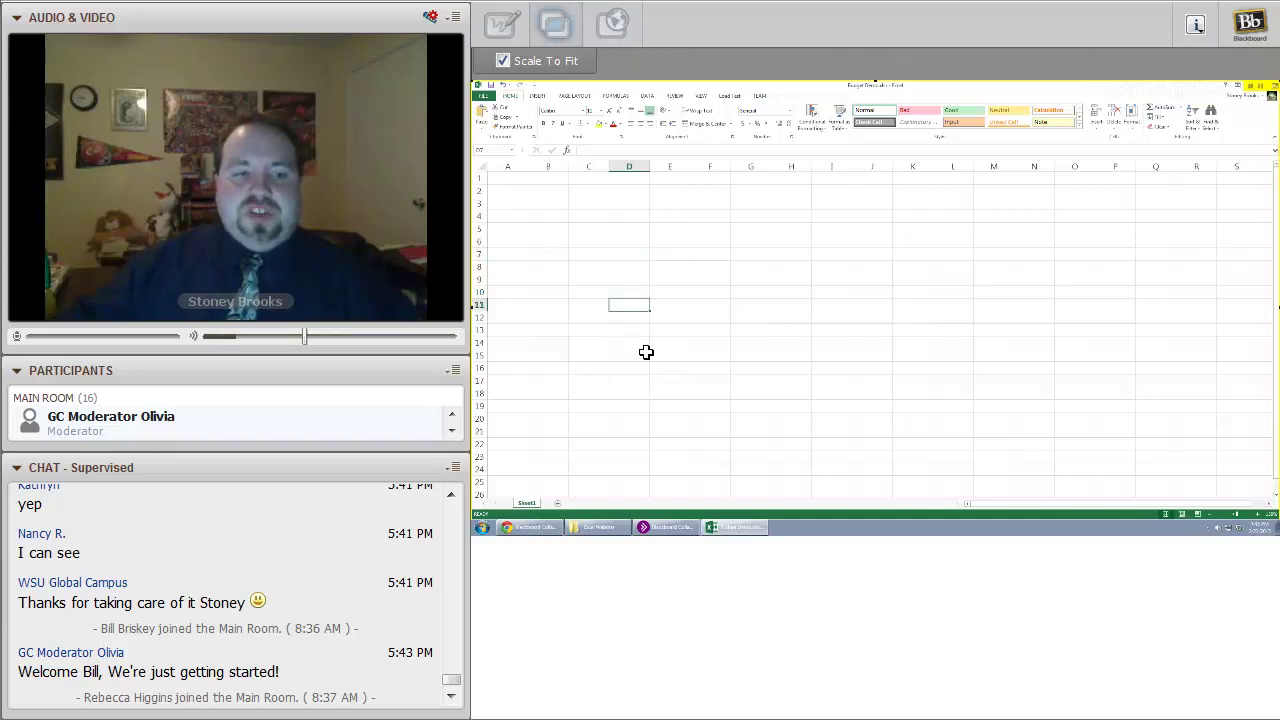
{"action": "left_click", "coordinate": [600, 311]}
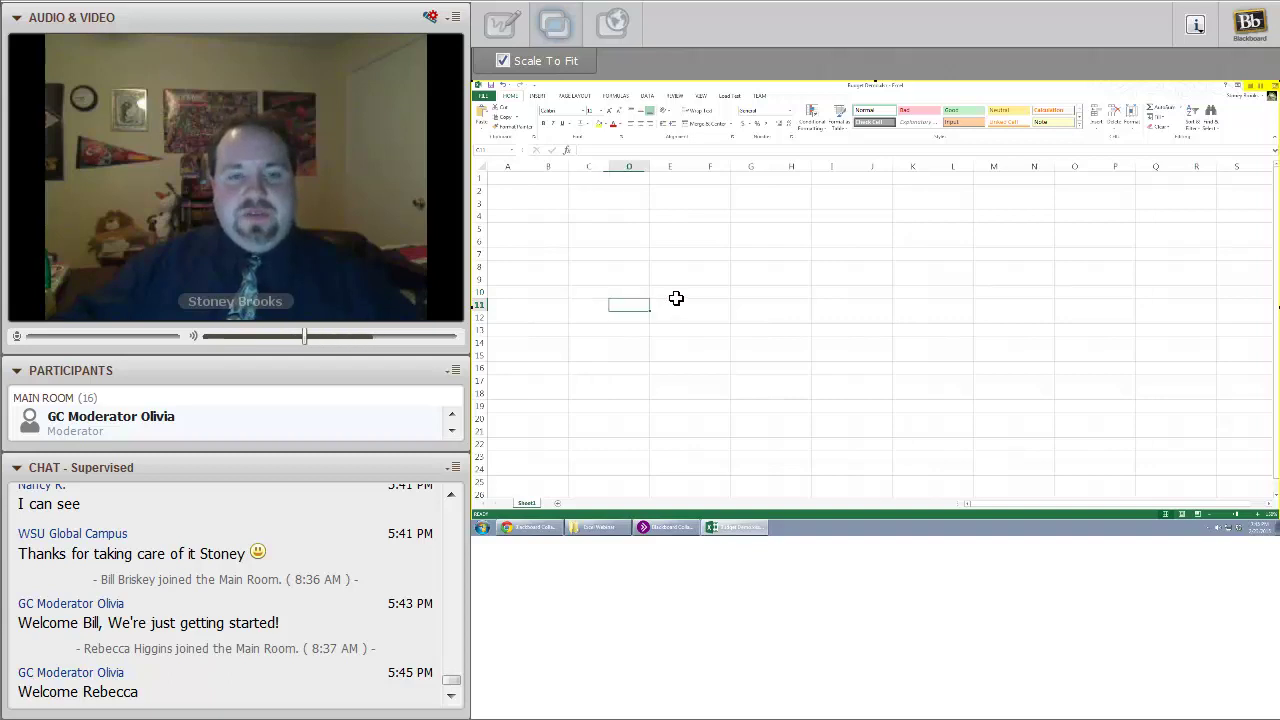
{"action": "left_click", "coordinate": [677, 295]}
Enter the column headings Projected, Actual and Variance in cells D11, E11 and F11
{"action": "left_click", "coordinate": [636, 304]}
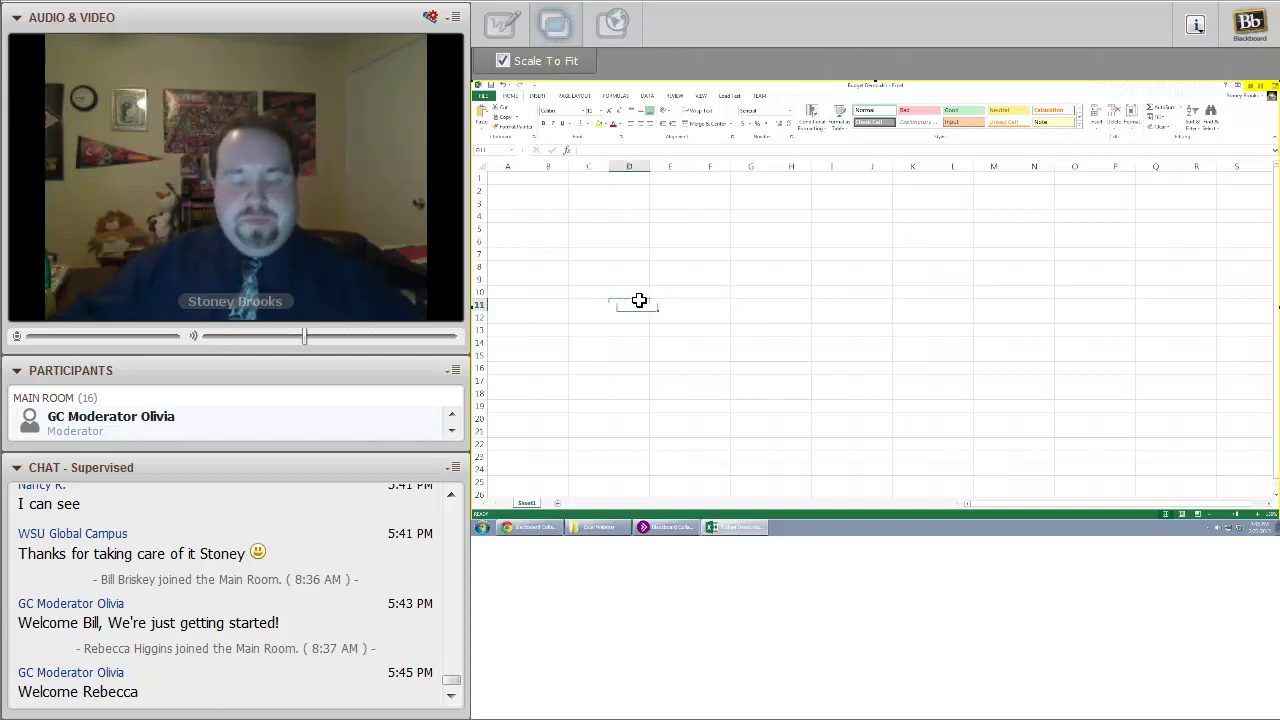
{"action": "type", "text": "Projects"}
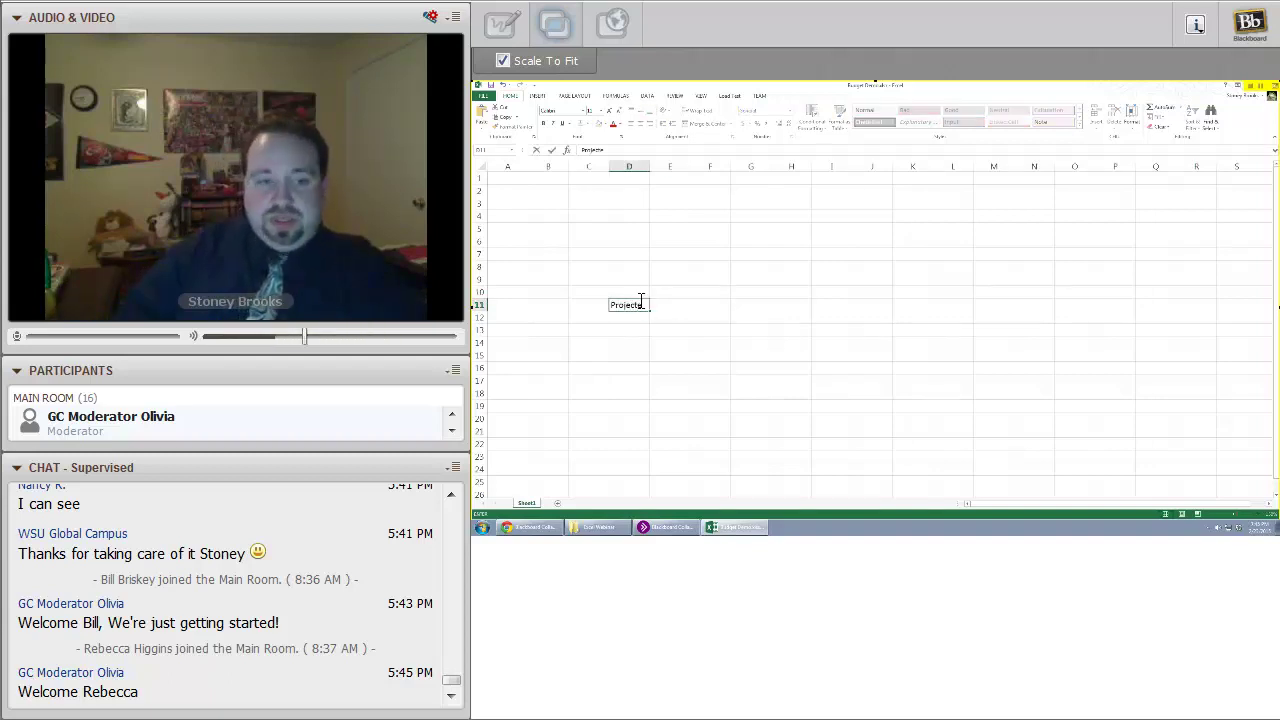
{"action": "key", "text": "Tab"}
{"action": "type", "text": "Ac"}
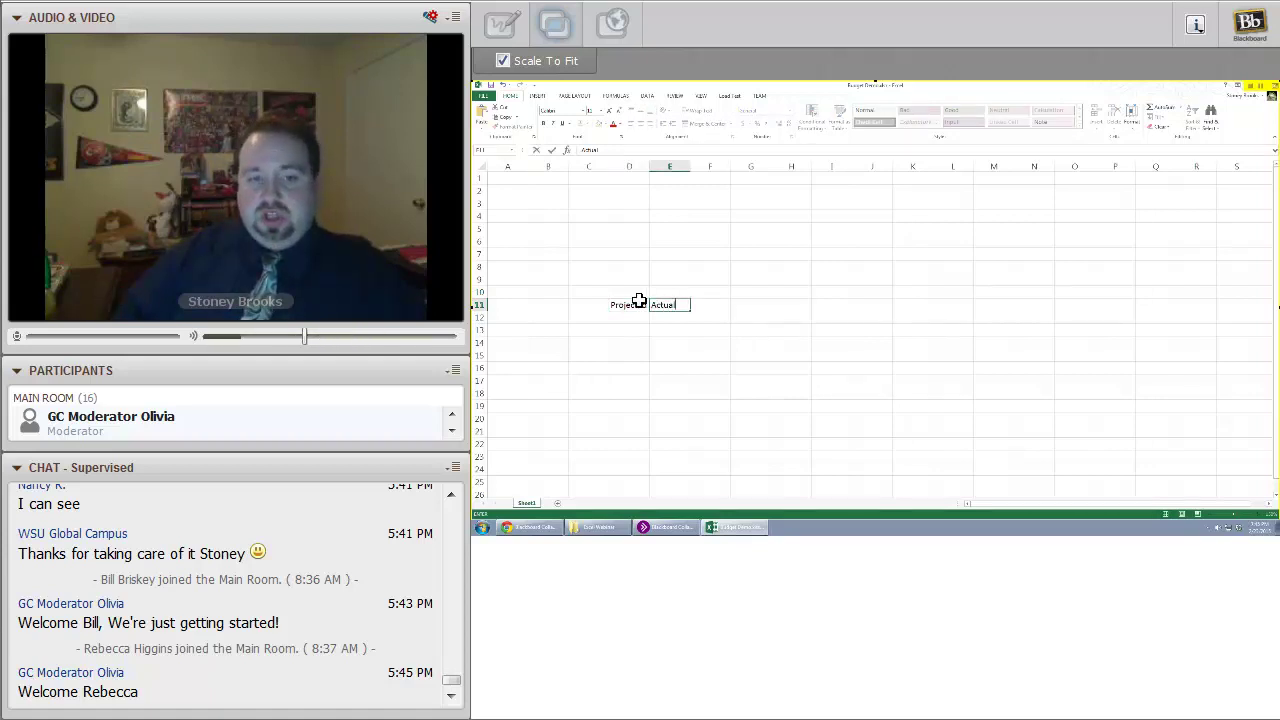
{"action": "key", "text": "Tab"}
{"action": "type", "text": "Variance"}
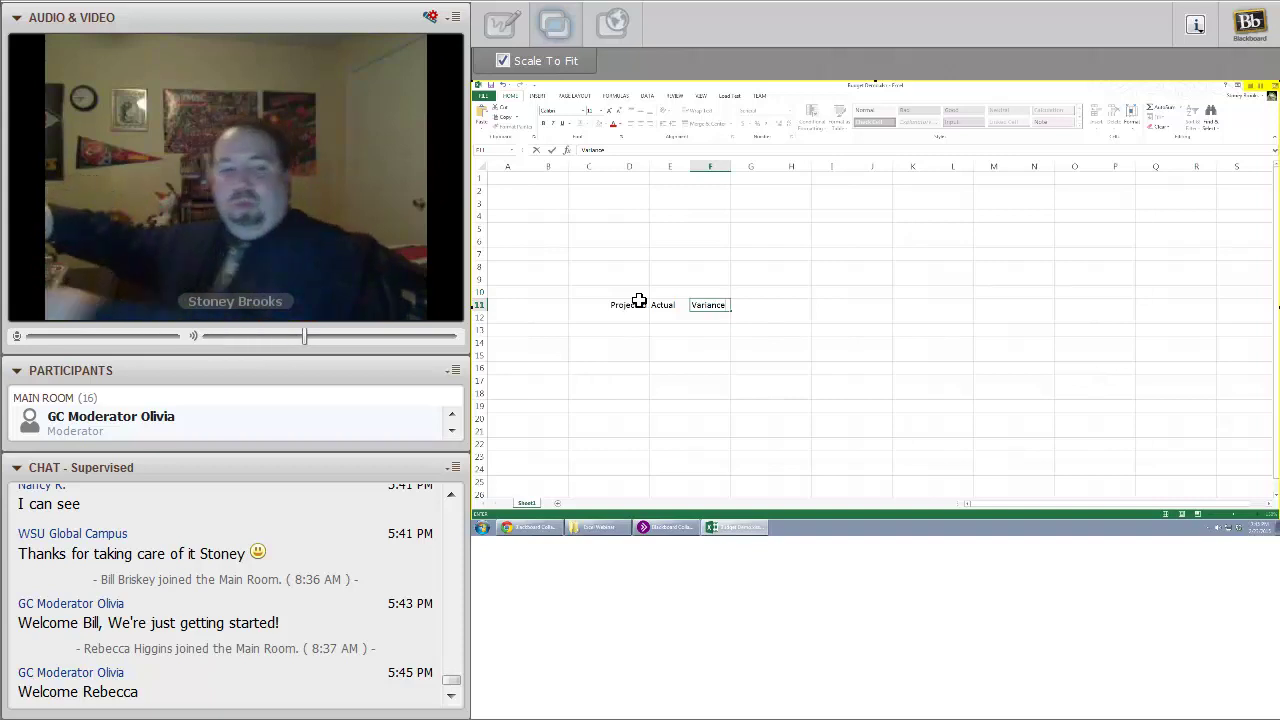
{"action": "key", "text": "Left"}
{"action": "key", "text": "Left"}
Center the three column headings horizontally in cells D11:F11
{"action": "left_click", "coordinate": [703, 317]}
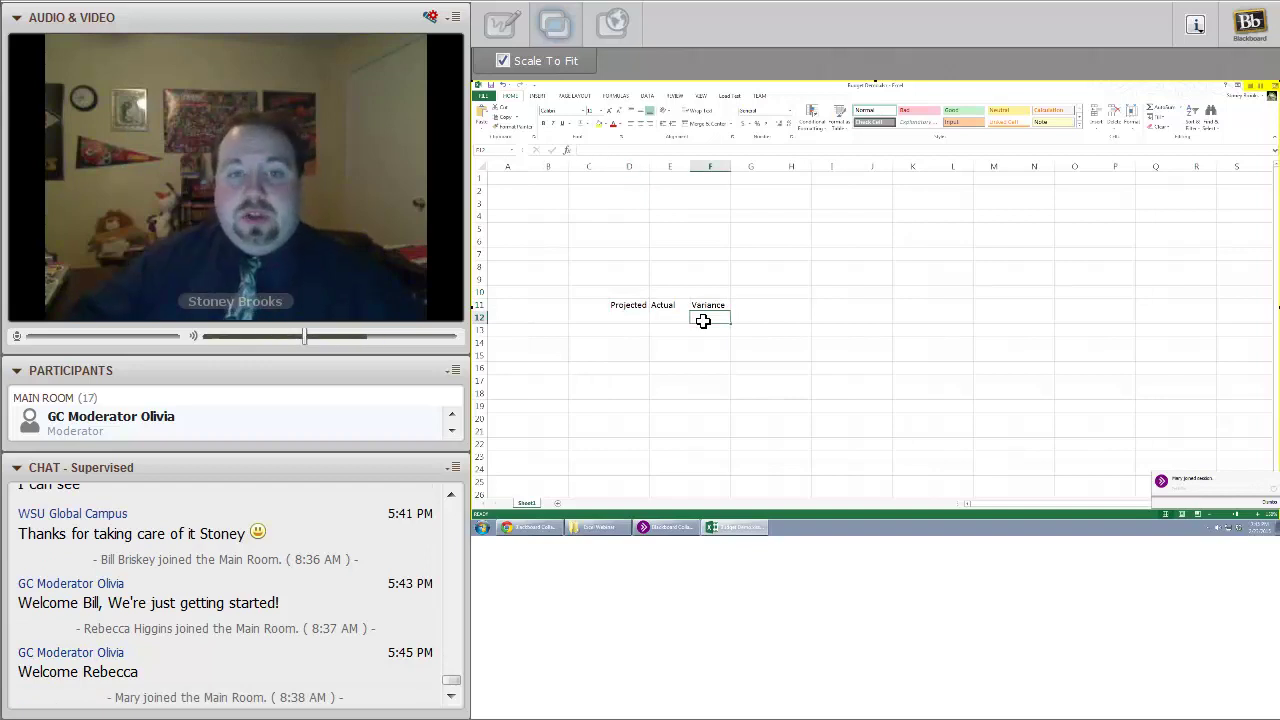
{"action": "left_click", "coordinate": [635, 317]}
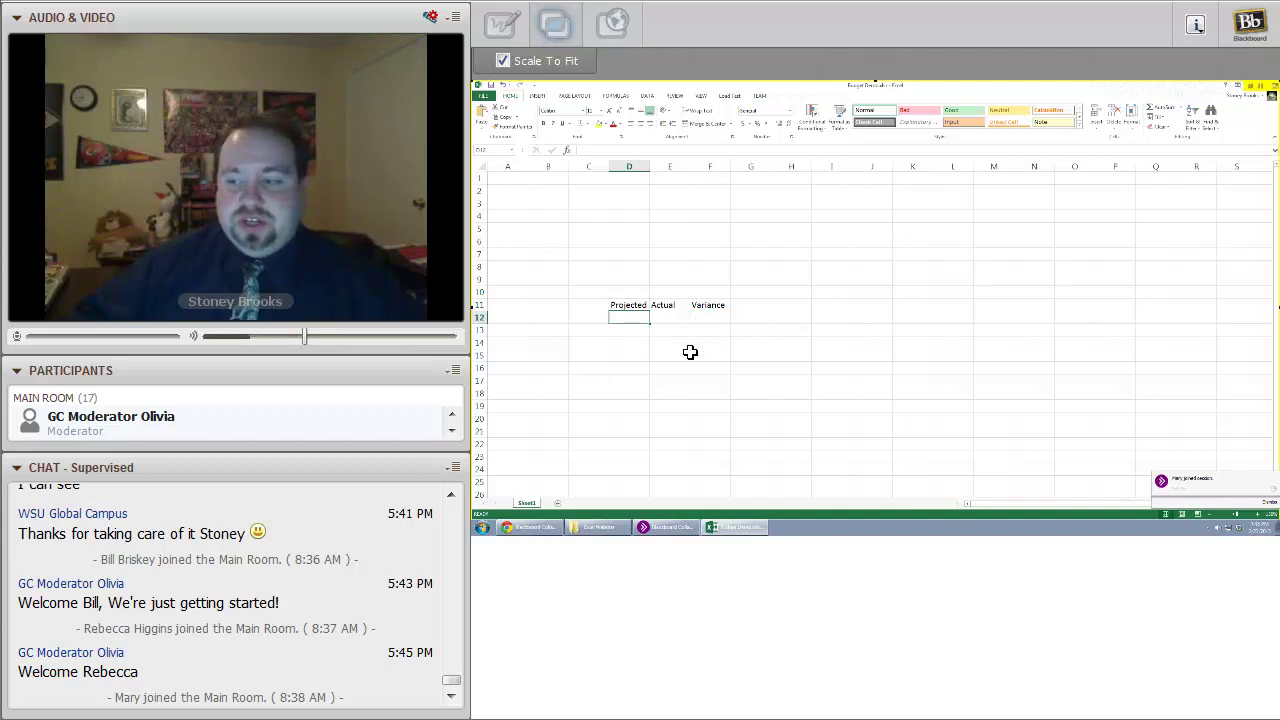
{"action": "left_click_drag", "start_coordinate": [631, 305], "coordinate": [717, 300]}
{"action": "left_click", "coordinate": [634, 303]}
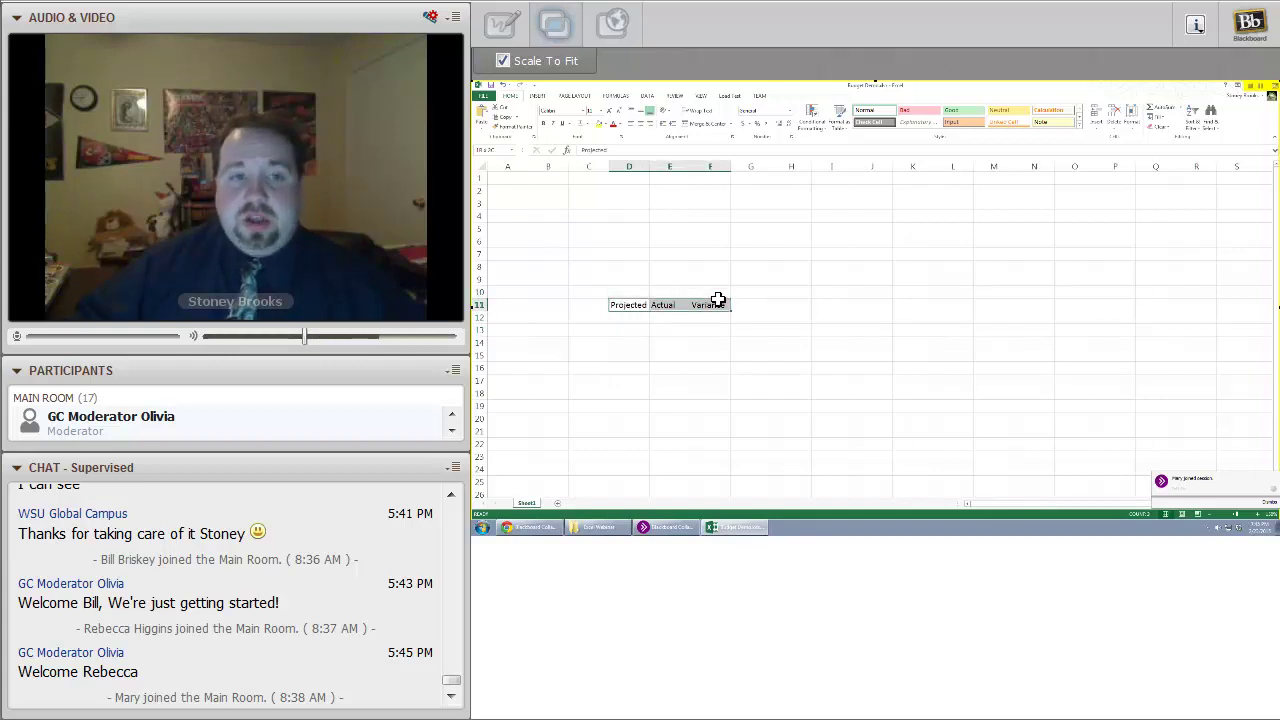
{"action": "left_click", "coordinate": [645, 132]}
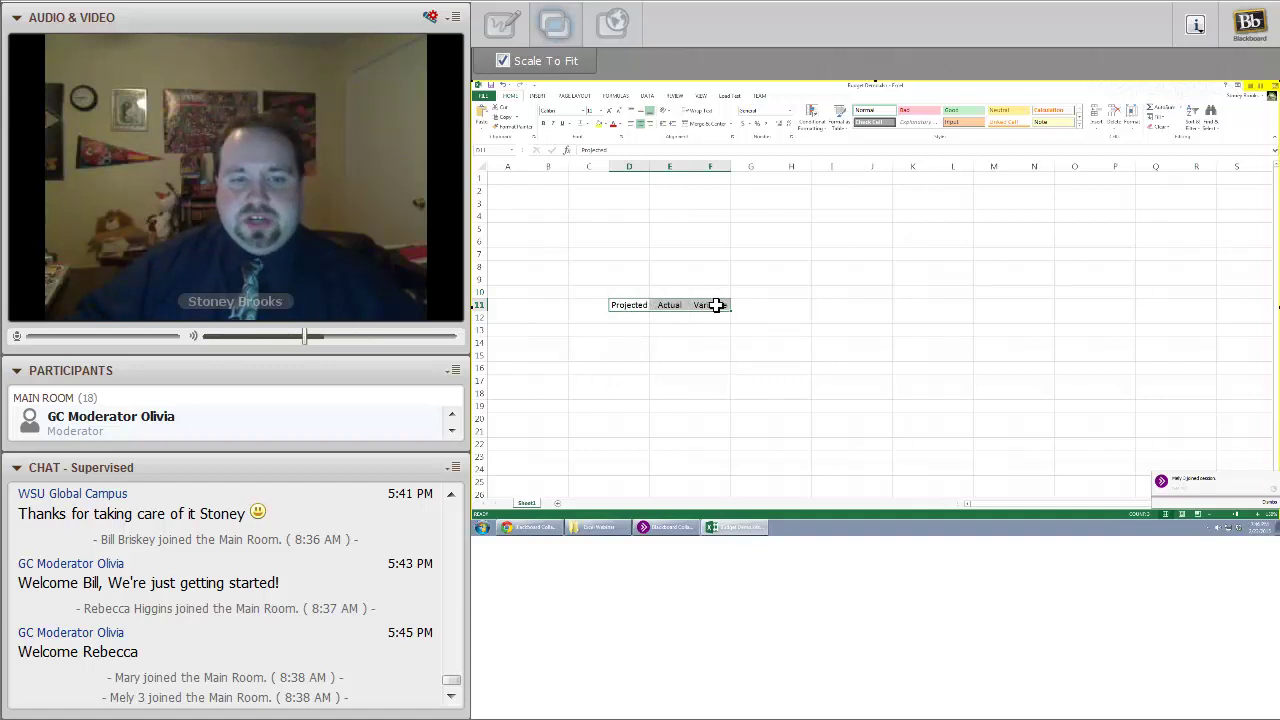
Label C12 and C13 as the two household members' incomes, each with the person's first name followed by Income
{"action": "left_click", "coordinate": [586, 318]}
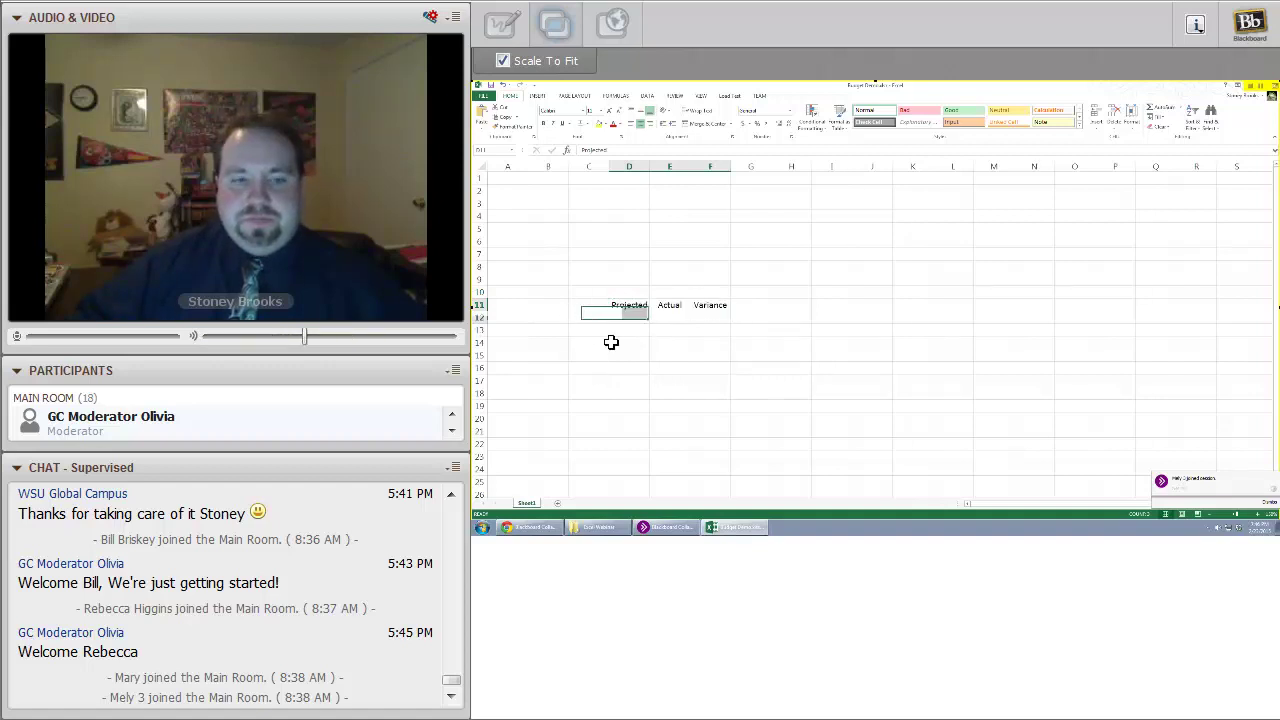
{"action": "left_click_drag", "start_coordinate": [594, 320], "coordinate": [596, 380]}
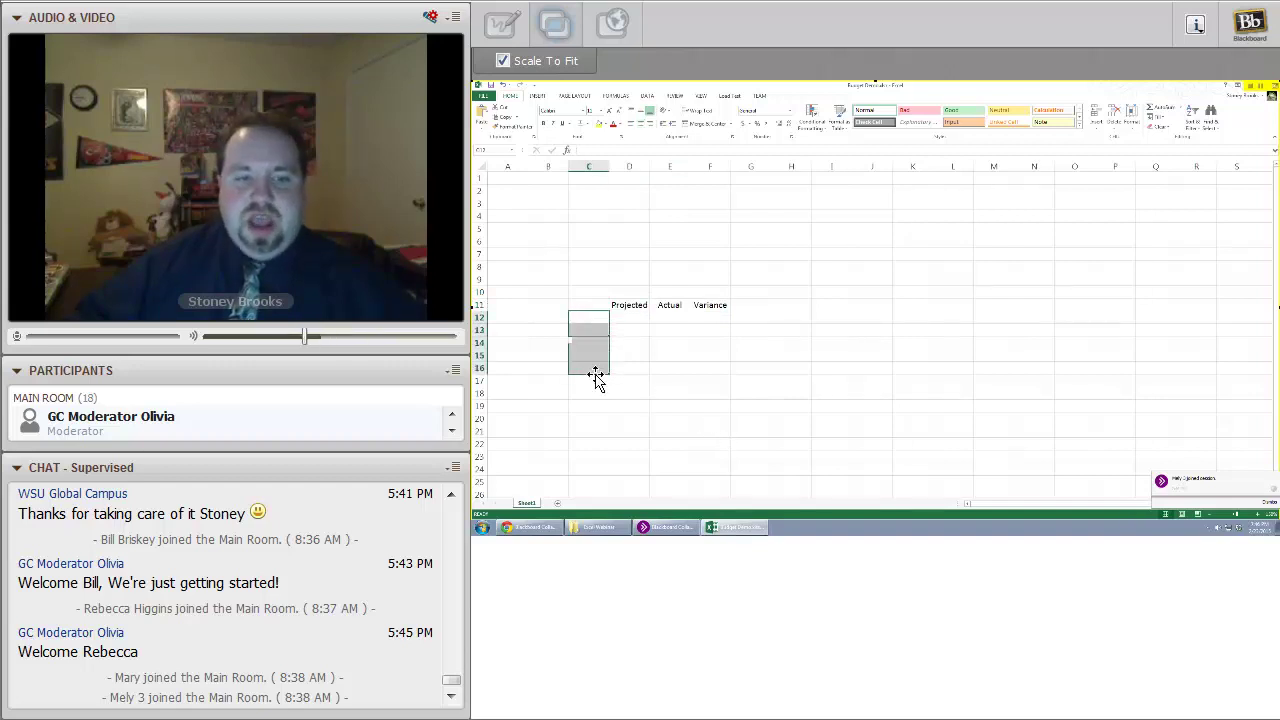
{"action": "left_click", "coordinate": [594, 320]}
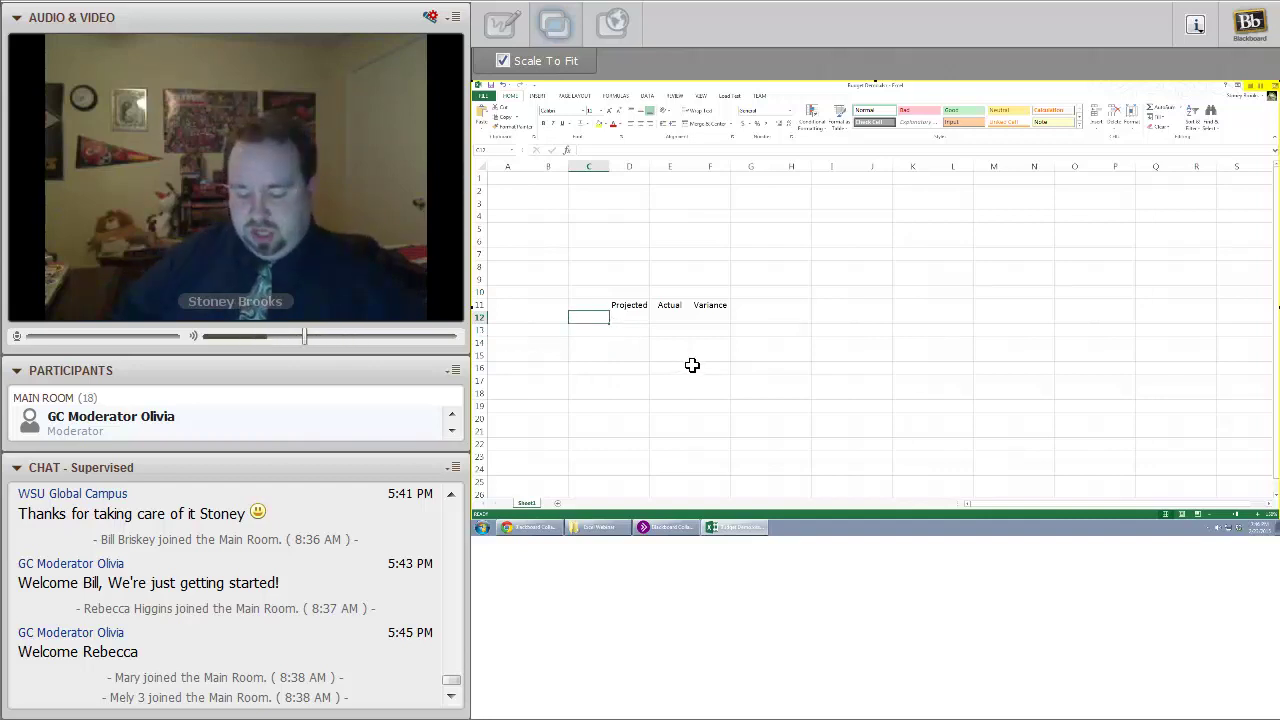
{"action": "type", "text": "oney's Income"}
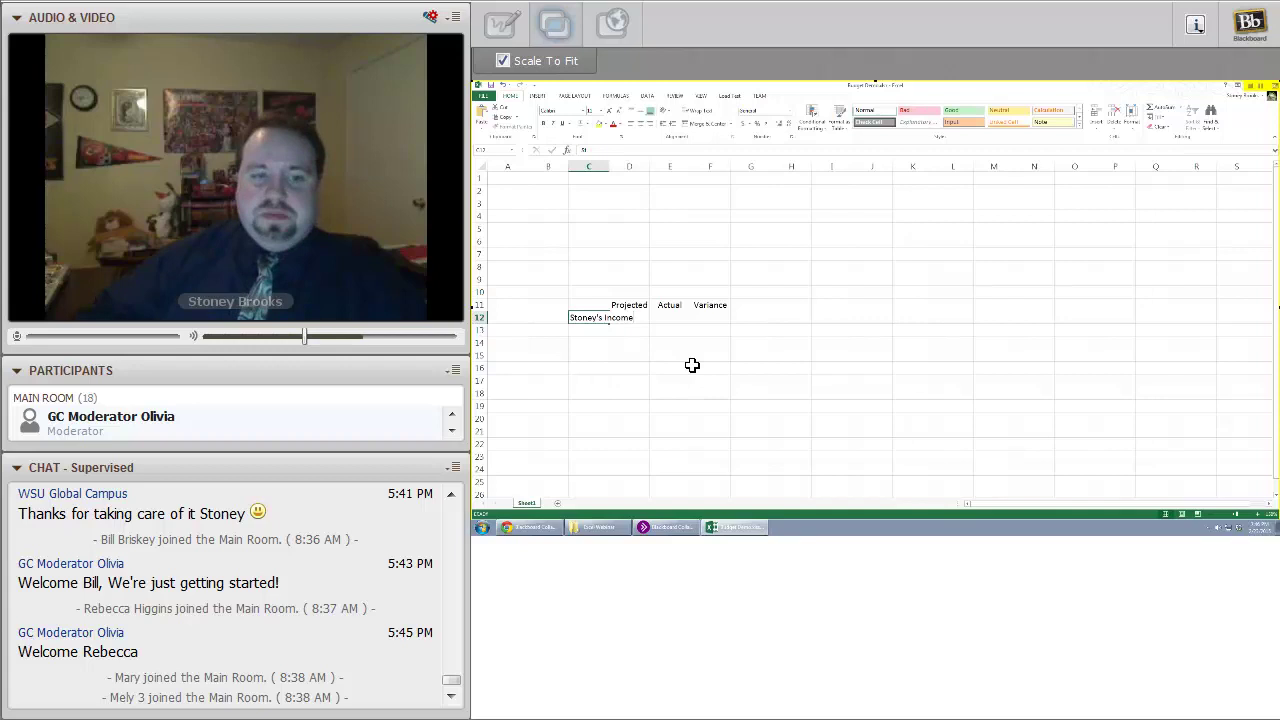
{"action": "key", "text": "Return"}
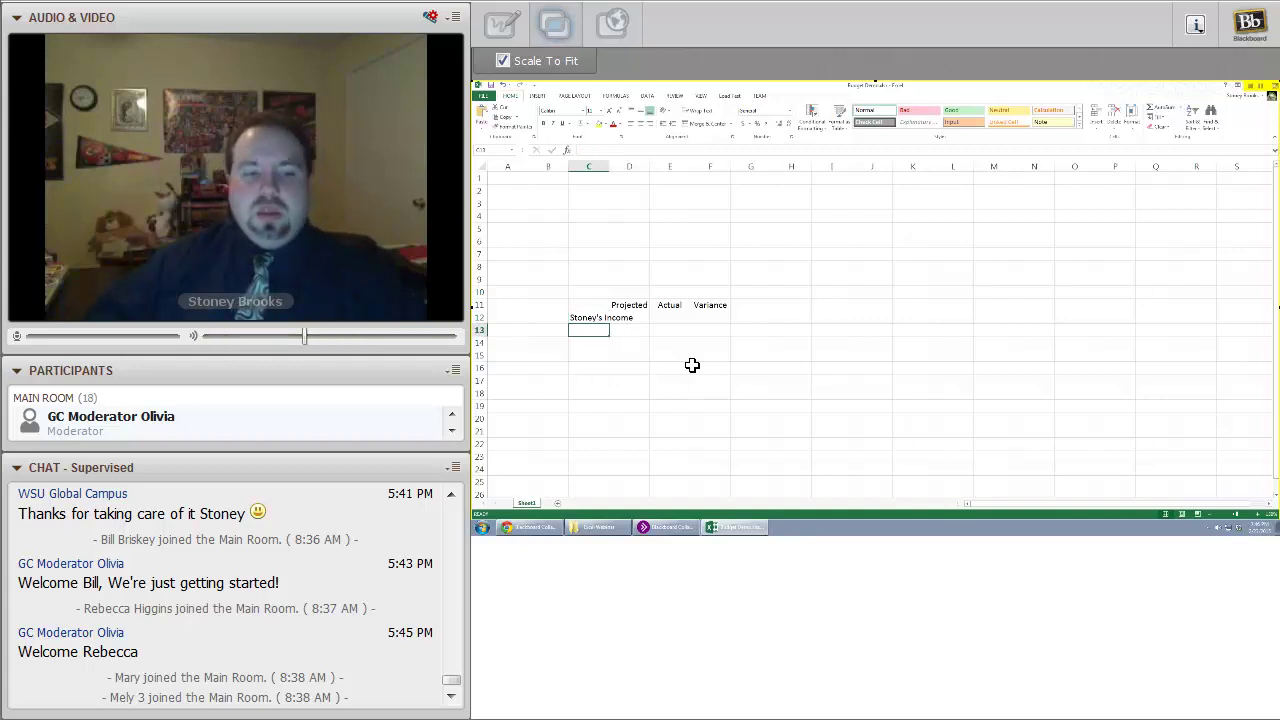
{"action": "type", "text": "Ashley's In"}
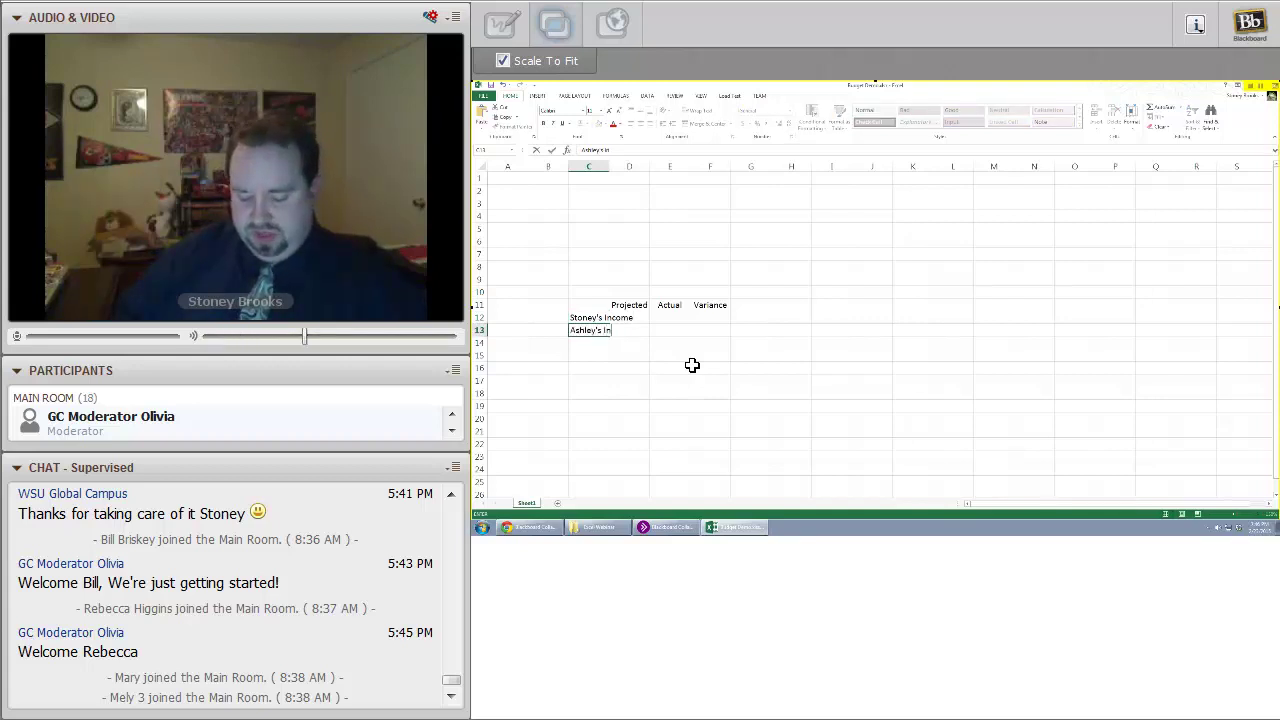
{"action": "type", "text": "come"}
{"action": "key", "text": "Return"}
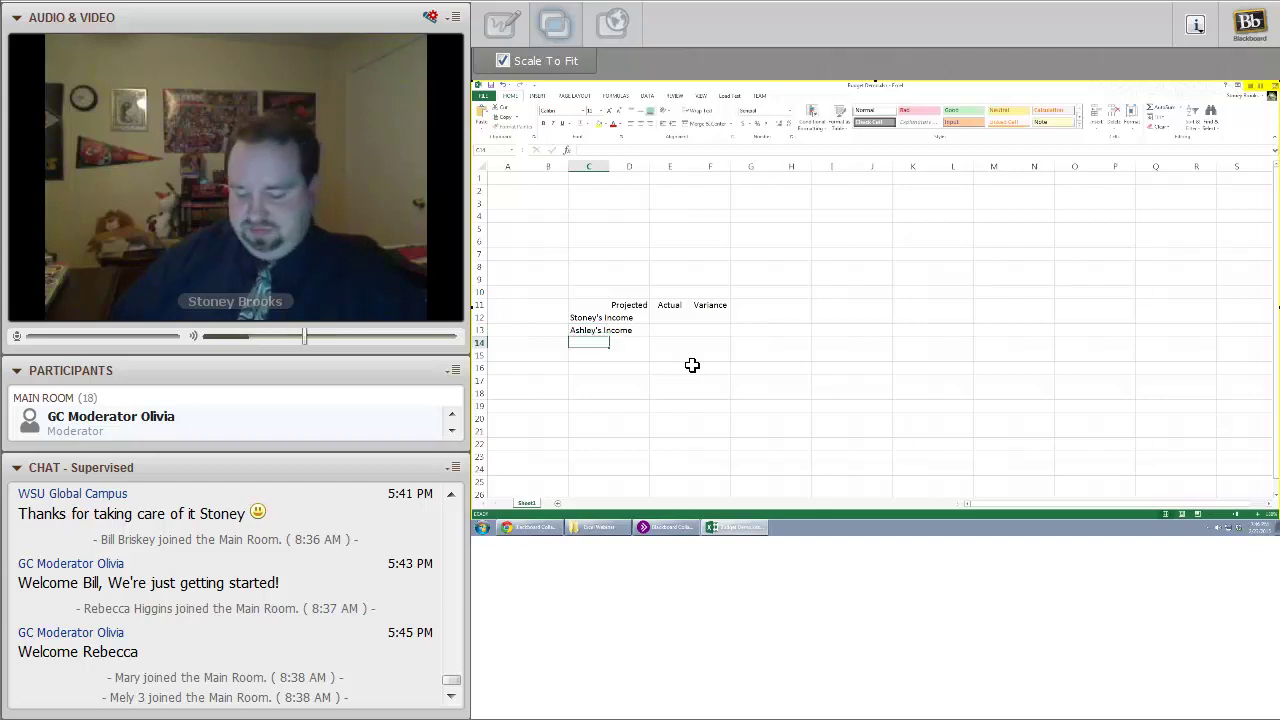
Add the row labels Lottery Winnings in C14 and Other in C15
{"action": "type", "text": "Lottery Win"}
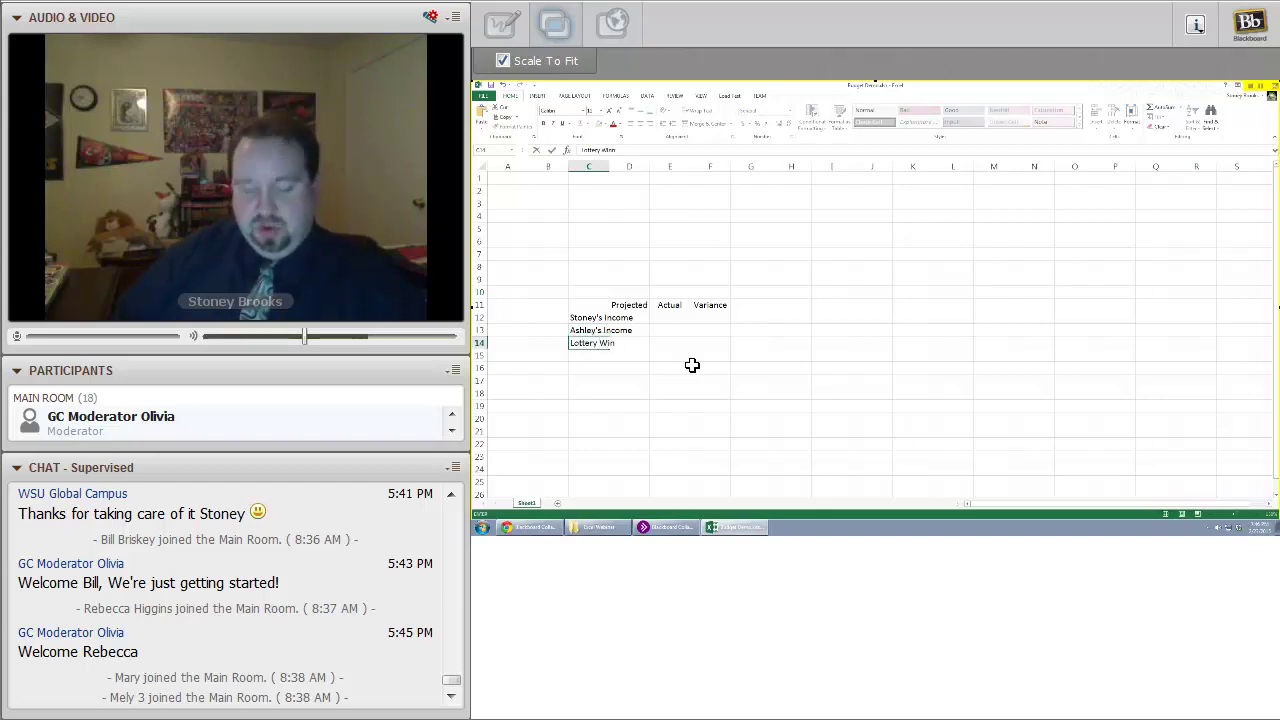
{"action": "type", "text": "ning"}
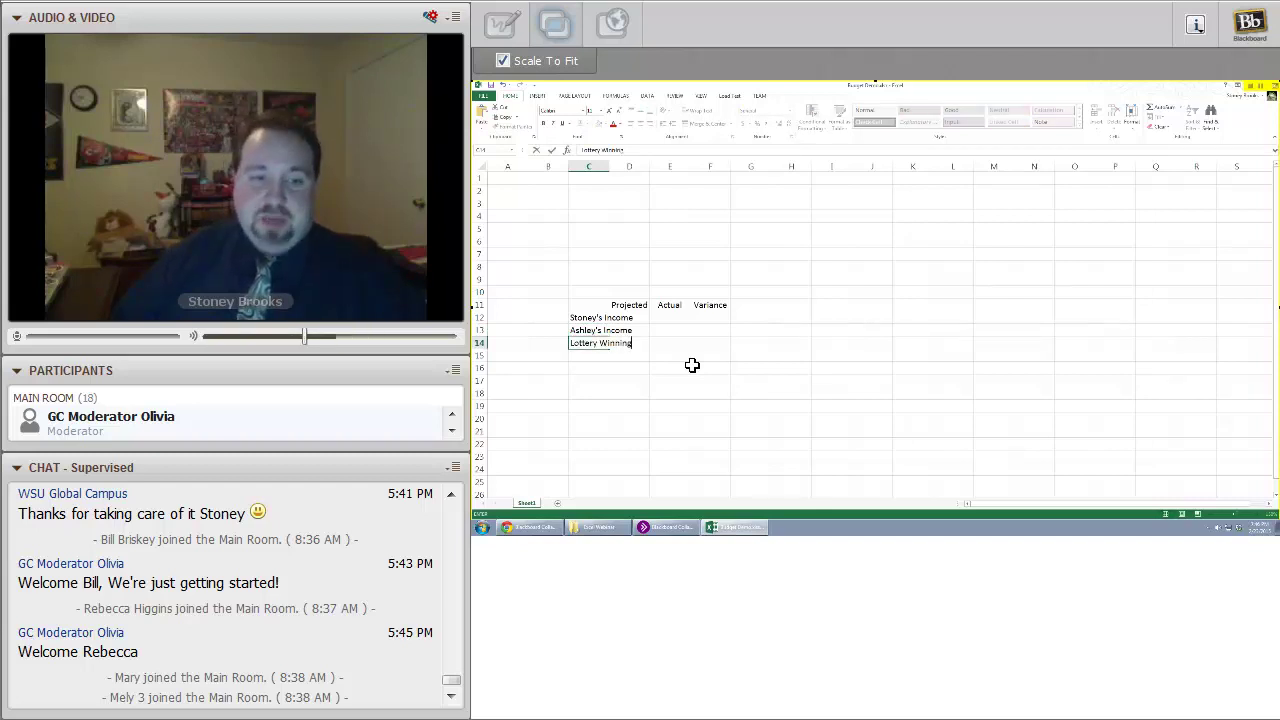
{"action": "key", "text": "Return"}
{"action": "key", "text": "Up"}
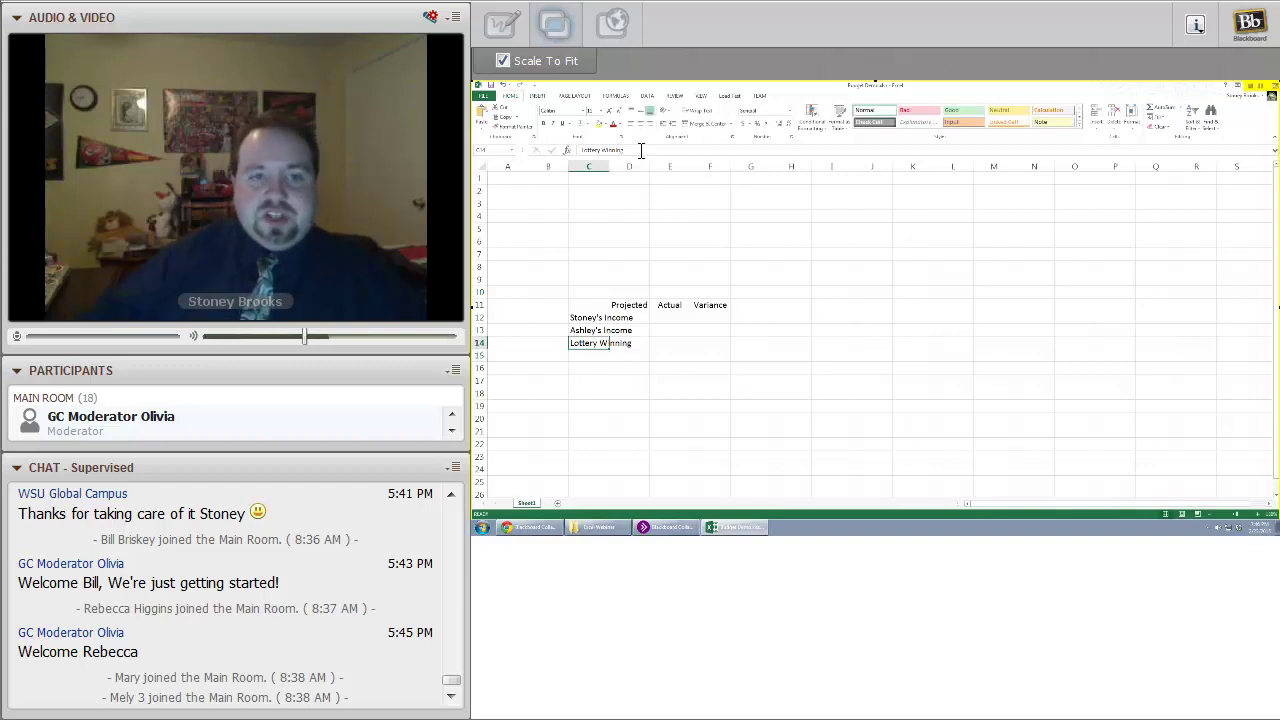
{"action": "left_click", "coordinate": [641, 150]}
{"action": "type", "text": "s"}
{"action": "key", "text": "Return"}
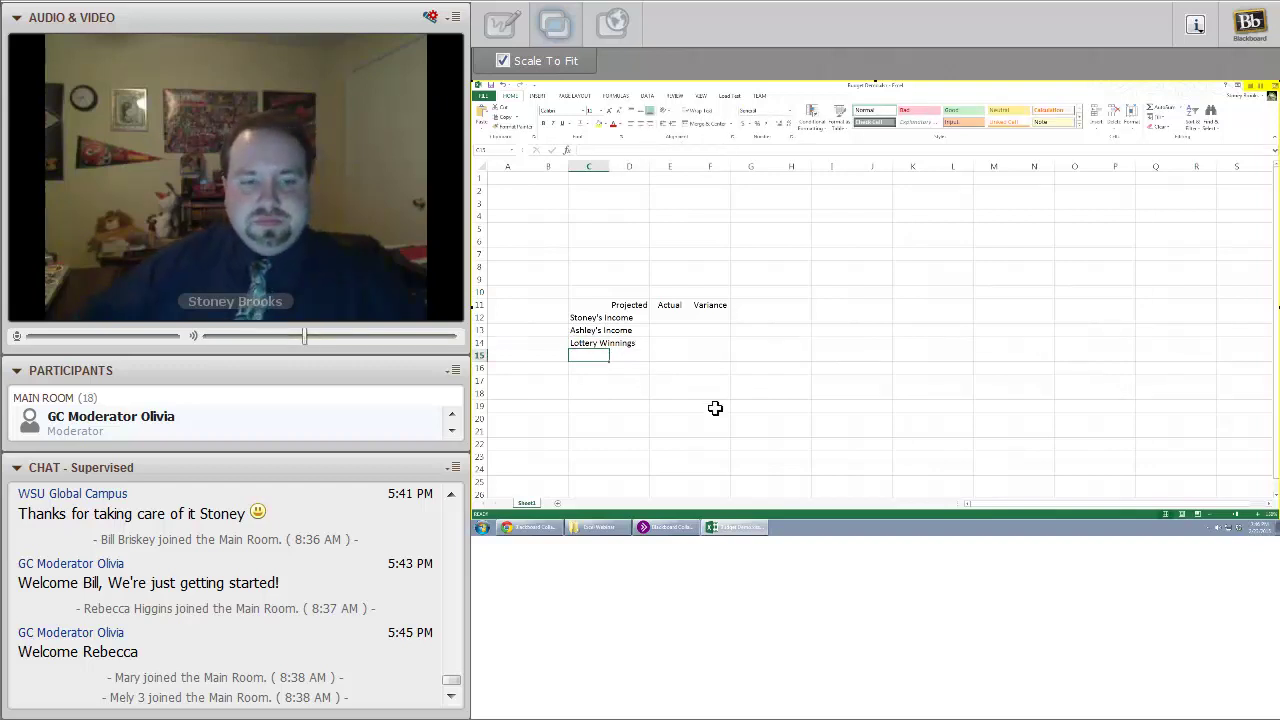
{"action": "type", "text": "Other"}
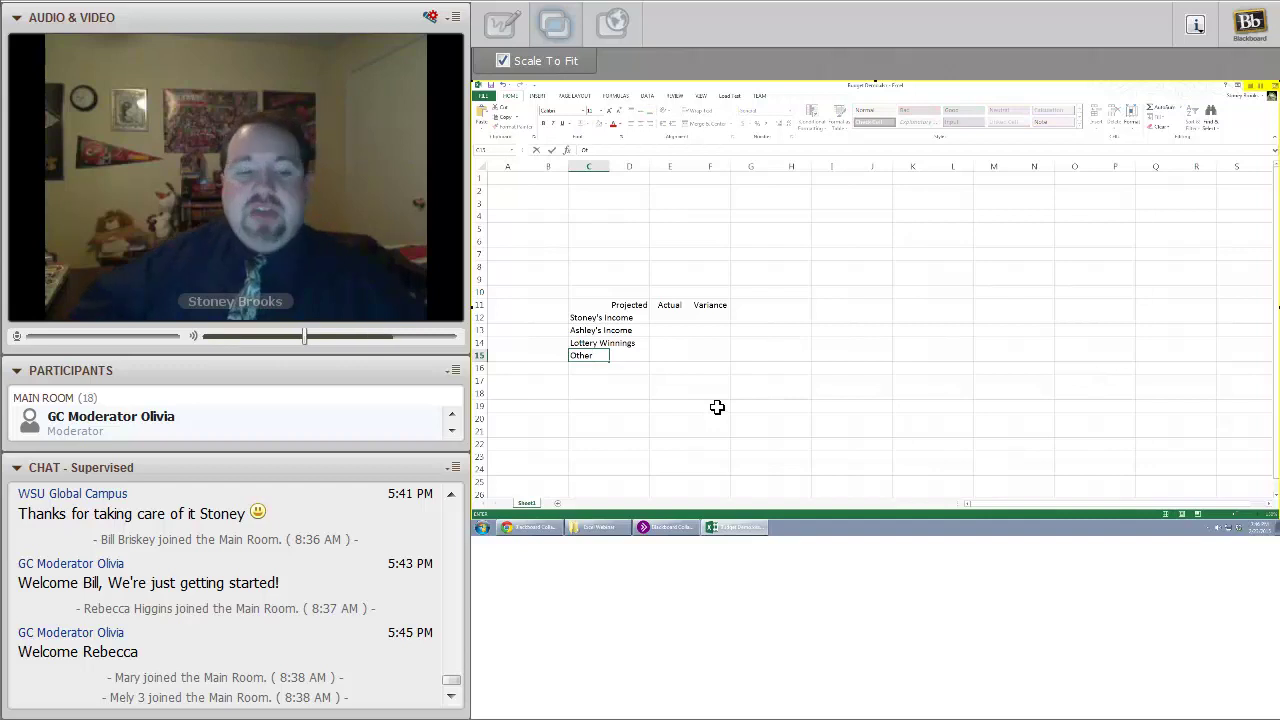
{"action": "key", "text": "Return"}
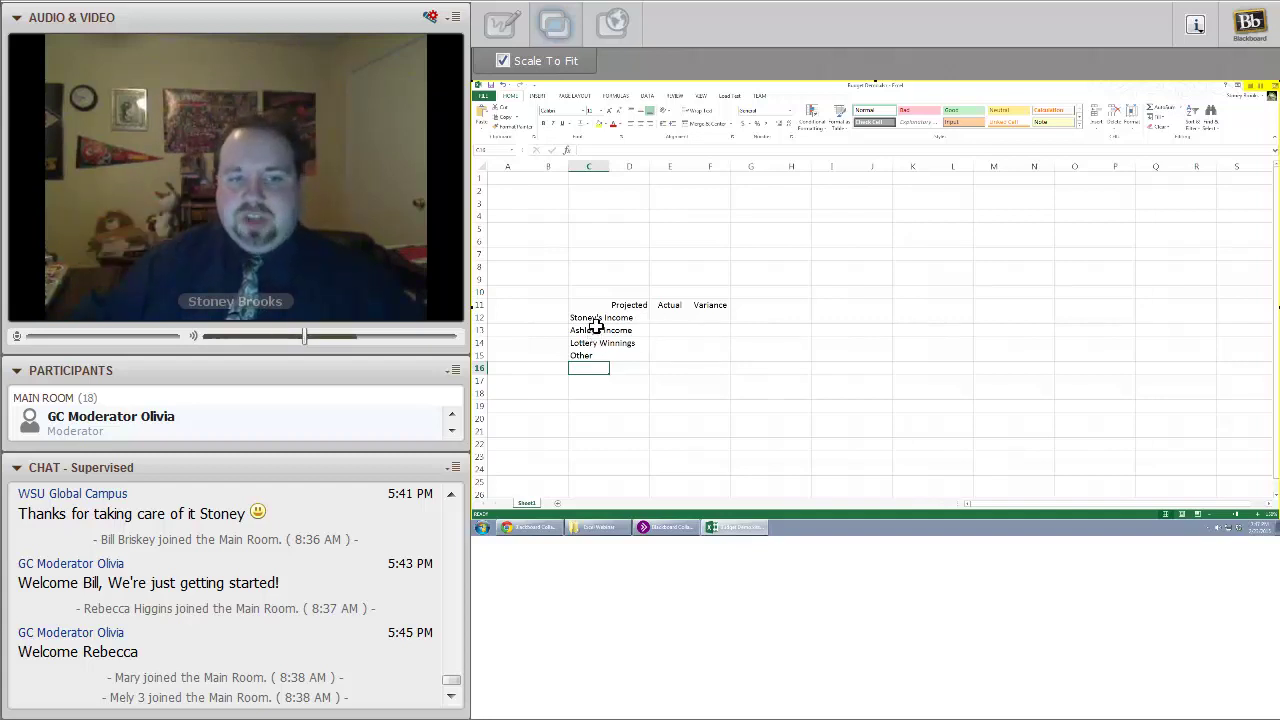
Try wrapping the text of the row labels in C12:C15, and undo the wrapping
{"action": "left_click_drag", "start_coordinate": [580, 317], "coordinate": [580, 351]}
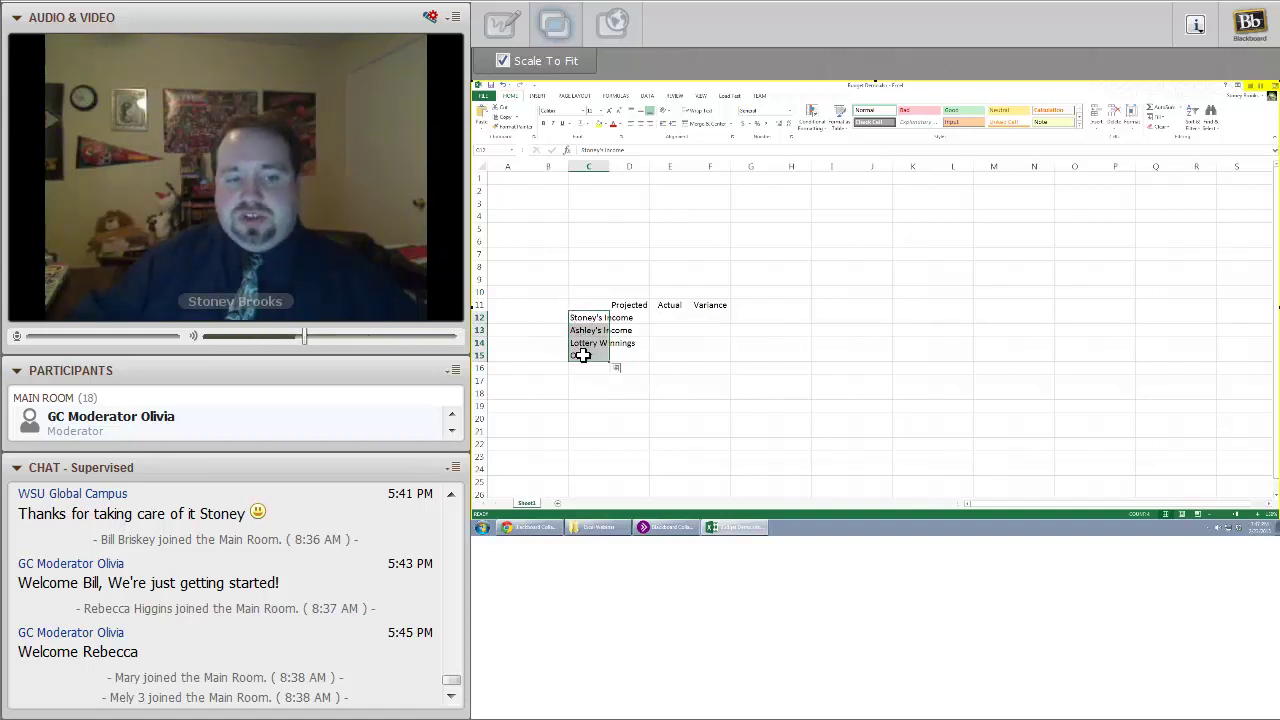
{"action": "left_click", "coordinate": [703, 120]}
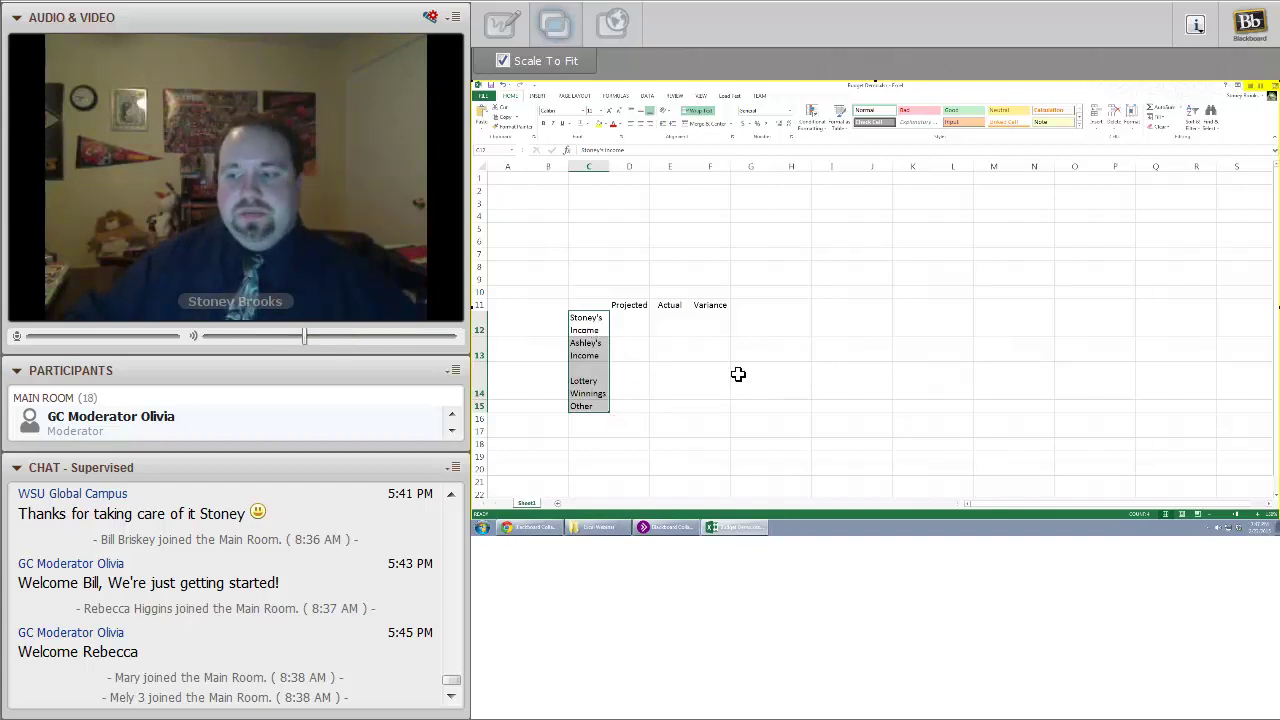
{"action": "key", "text": "alt+h"}
{"action": "key", "text": "w"}
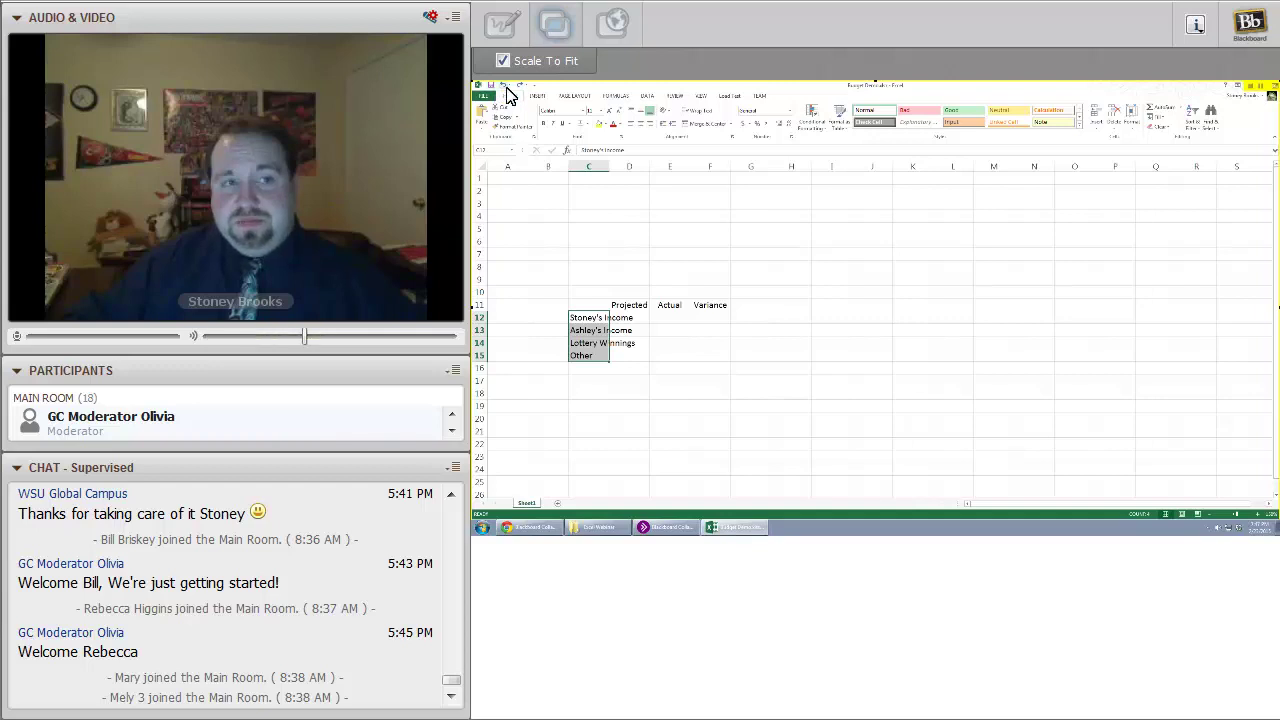
Widen column C and autofit its width to the longest row label
{"action": "left_click", "coordinate": [633, 205]}
{"action": "left_click", "coordinate": [595, 180]}
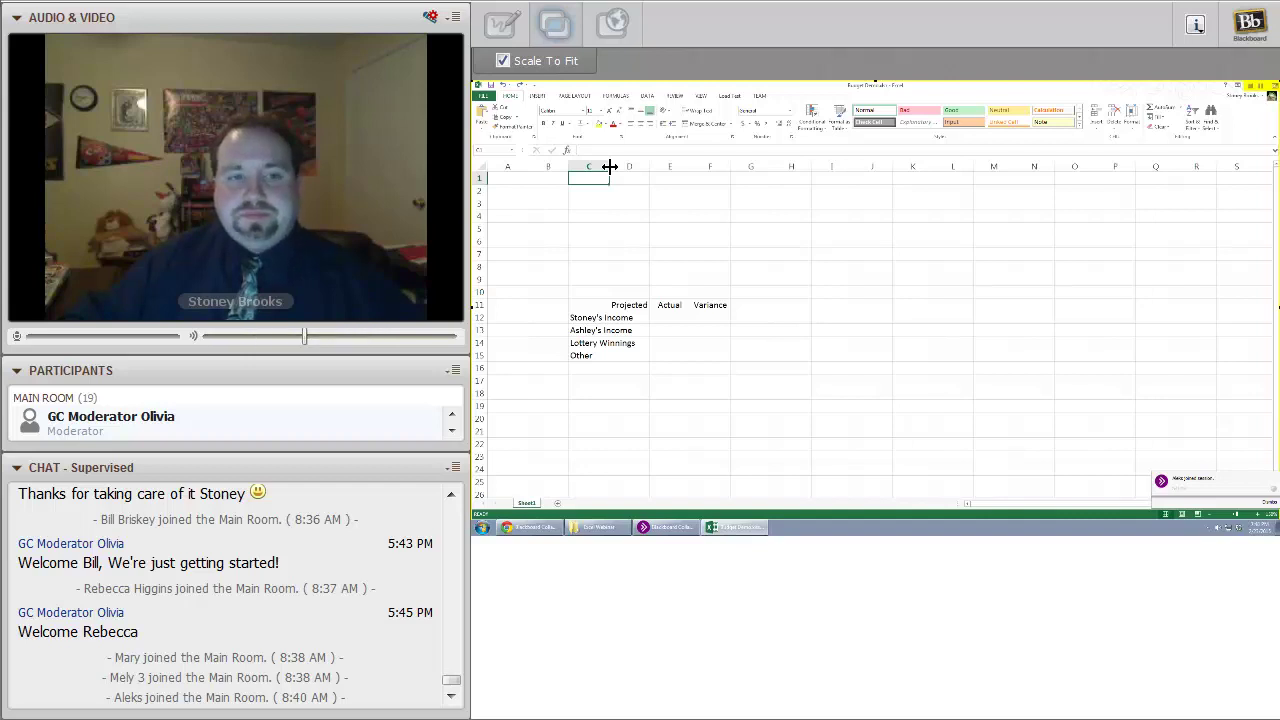
{"action": "left_click_drag", "start_coordinate": [609, 166], "coordinate": [609, 166]}
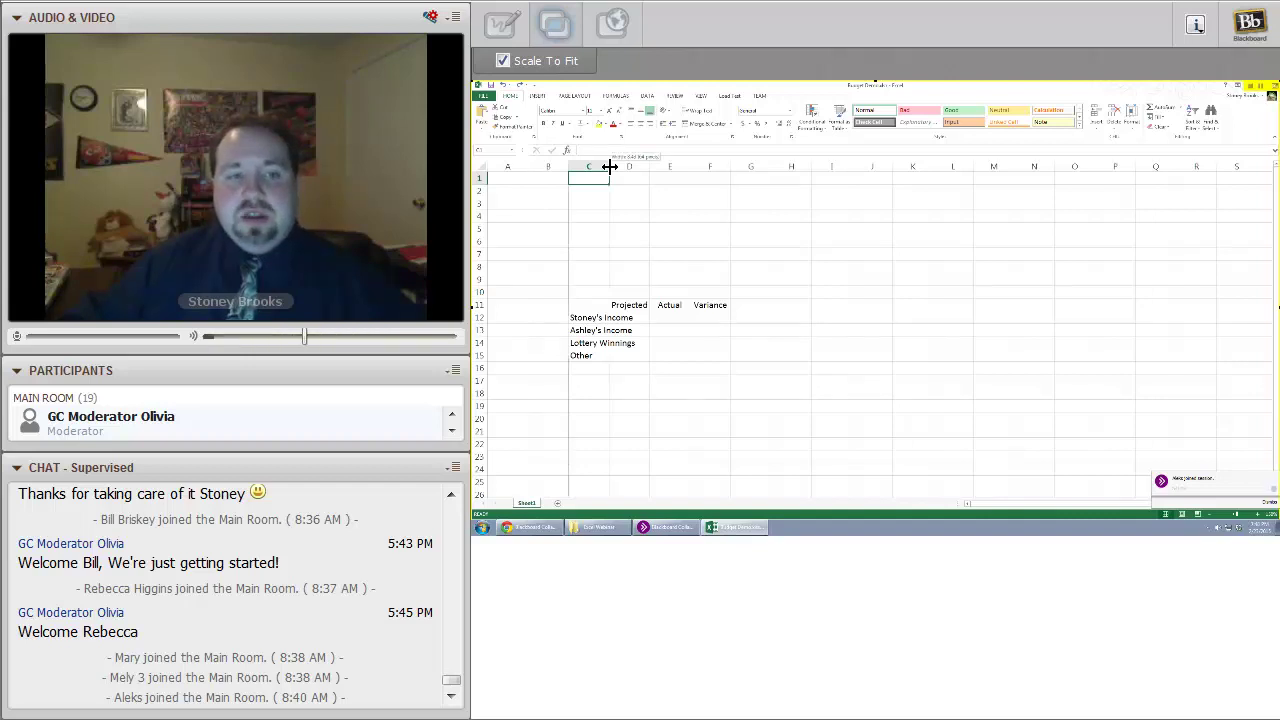
{"action": "left_click_drag", "start_coordinate": [617, 167], "coordinate": [770, 167]}
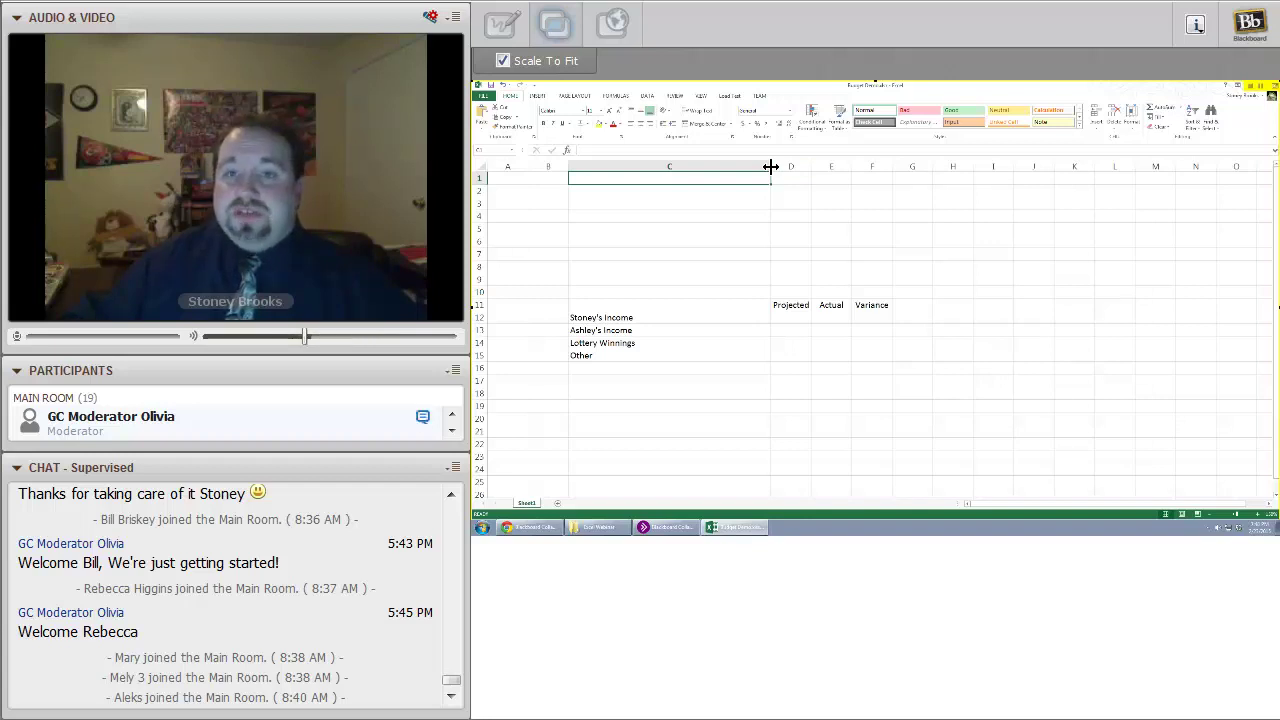
{"action": "double_click", "coordinate": [770, 167]}
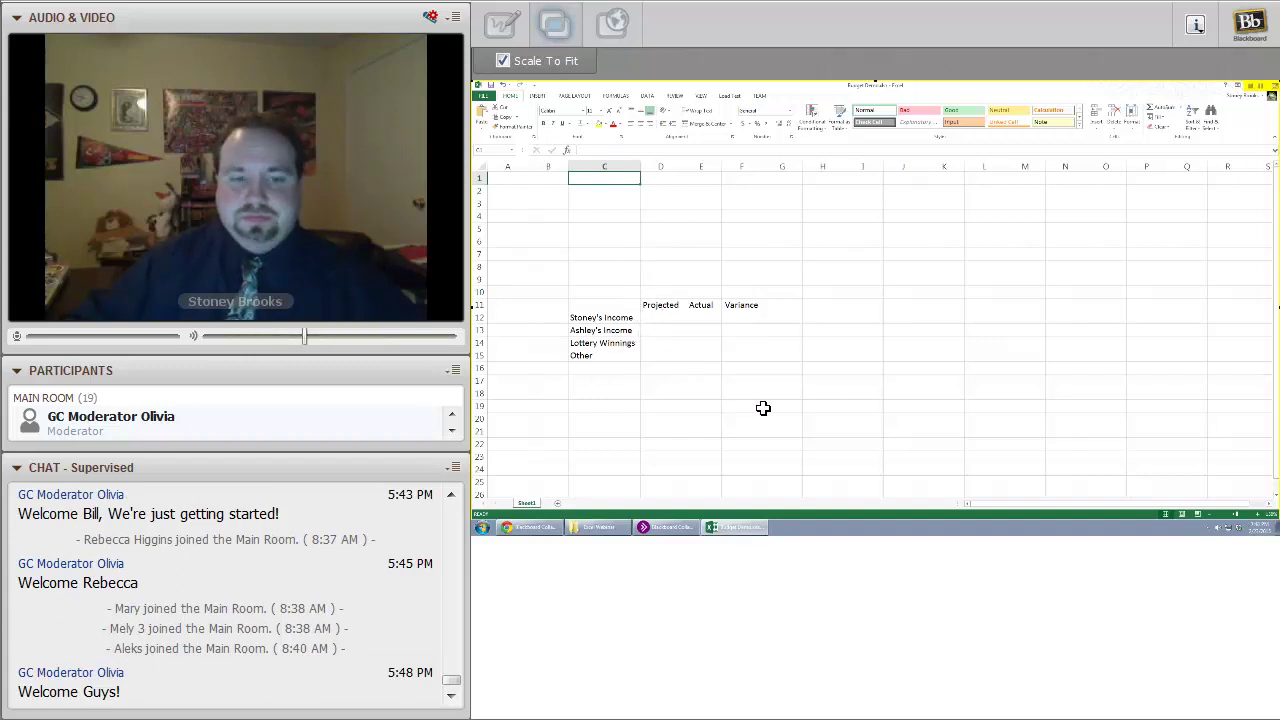
{"action": "left_click", "coordinate": [664, 328]}
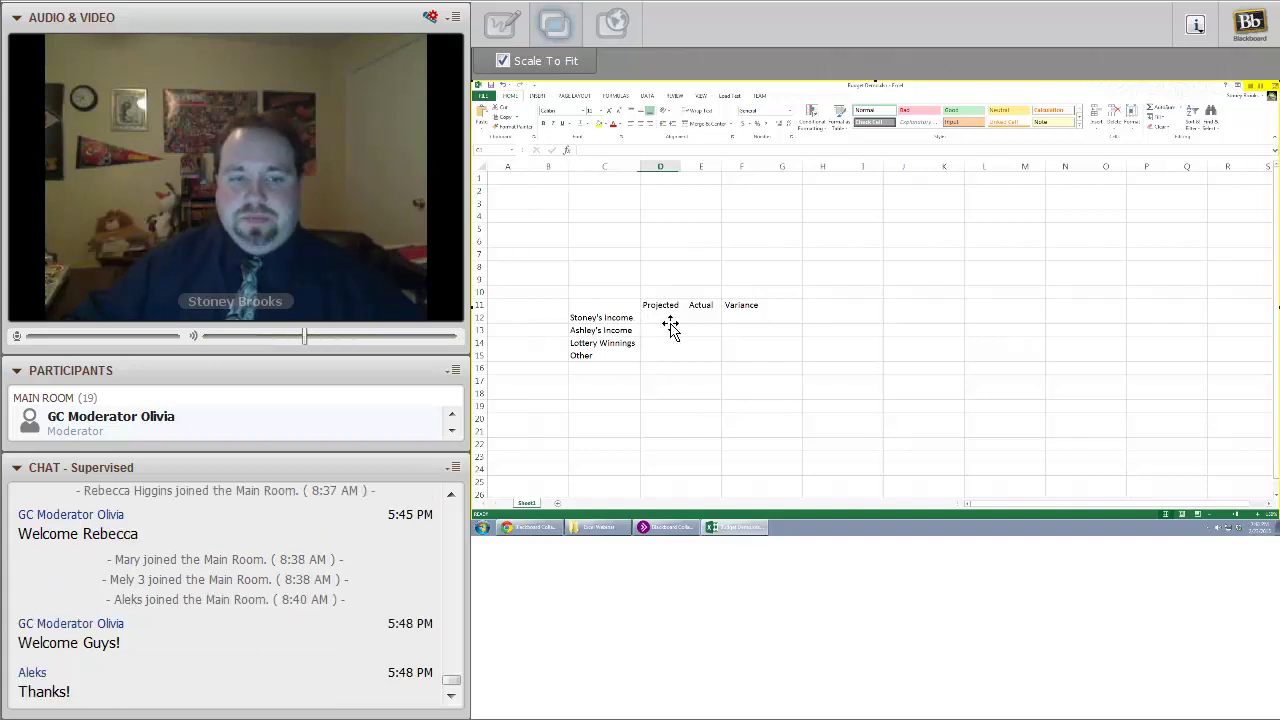
{"action": "left_click", "coordinate": [709, 340]}
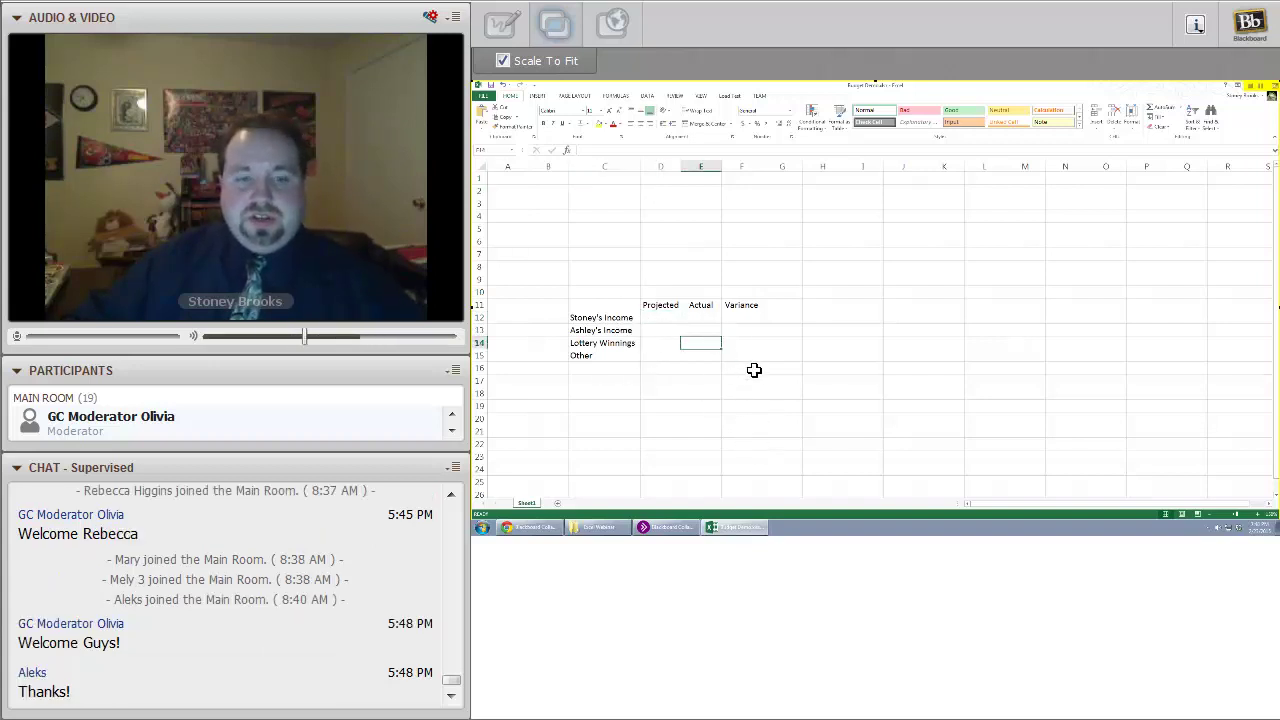
Format the range C11:F15 as a table with headers, using a blue style from the Medium group
{"action": "left_click", "coordinate": [614, 314]}
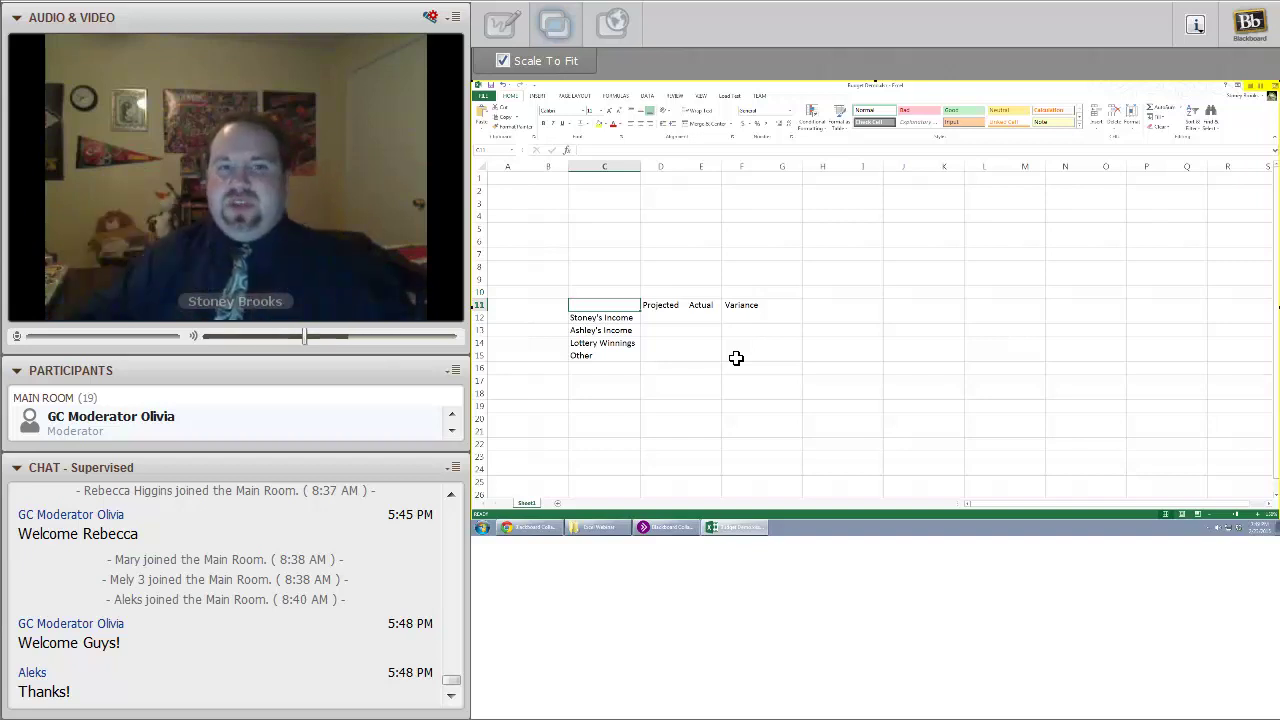
{"action": "left_click", "coordinate": [664, 342]}
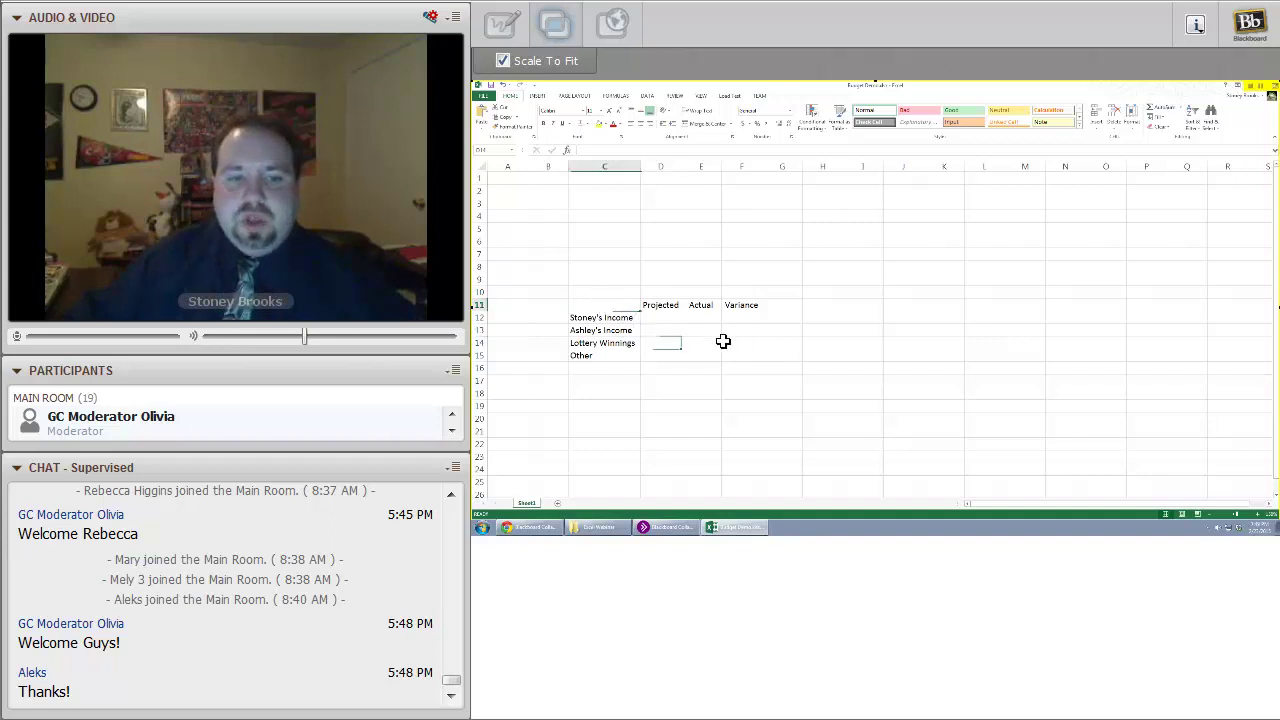
{"action": "mouse_move", "coordinate": [723, 342]}
{"action": "left_mouse_down"}
{"action": "mouse_move", "coordinate": [739, 354]}
{"action": "mouse_move", "coordinate": [583, 297]}
{"action": "mouse_move", "coordinate": [714, 320]}
{"action": "mouse_move", "coordinate": [743, 351]}
{"action": "left_mouse_up"}
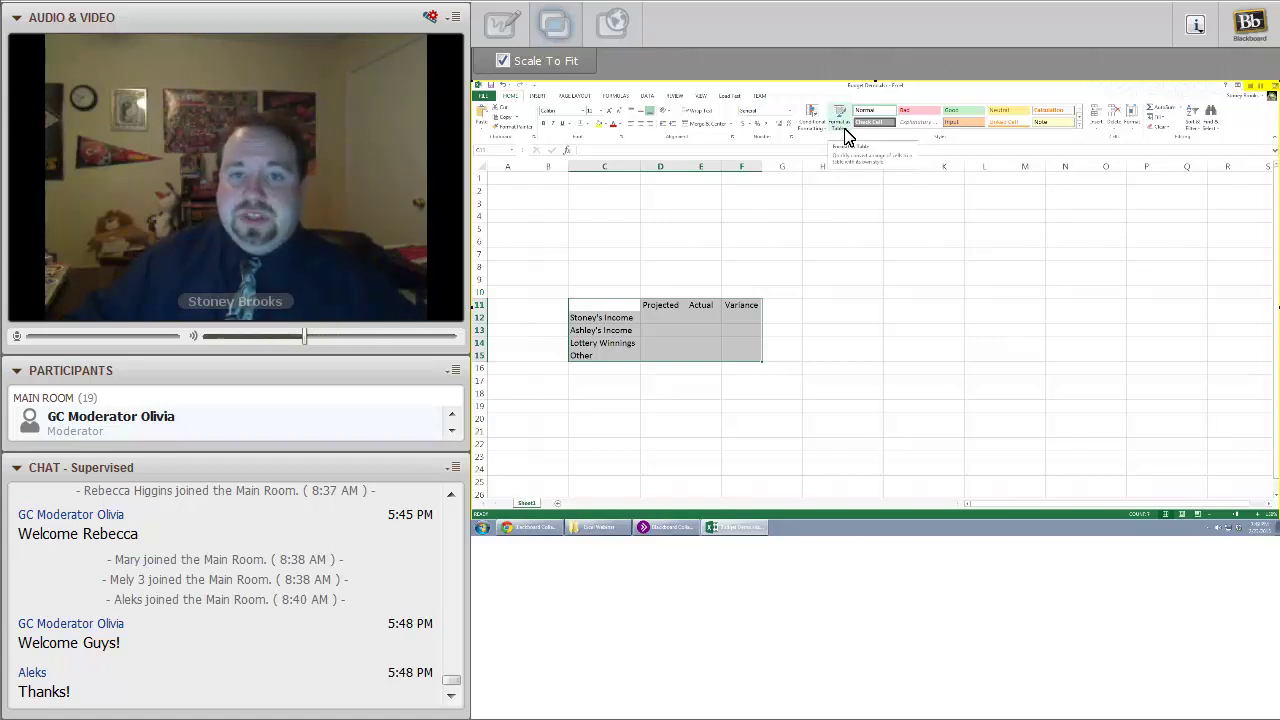
{"action": "left_click", "coordinate": [845, 135]}
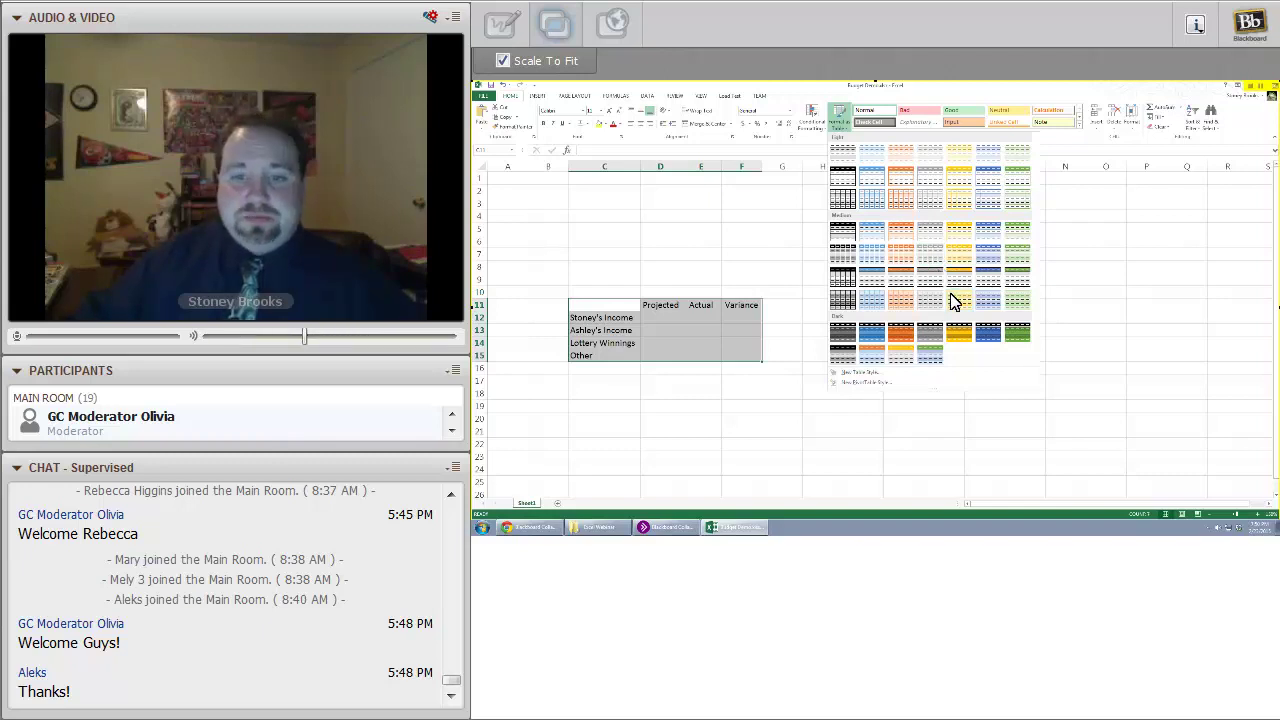
{"action": "left_click", "coordinate": [876, 240]}
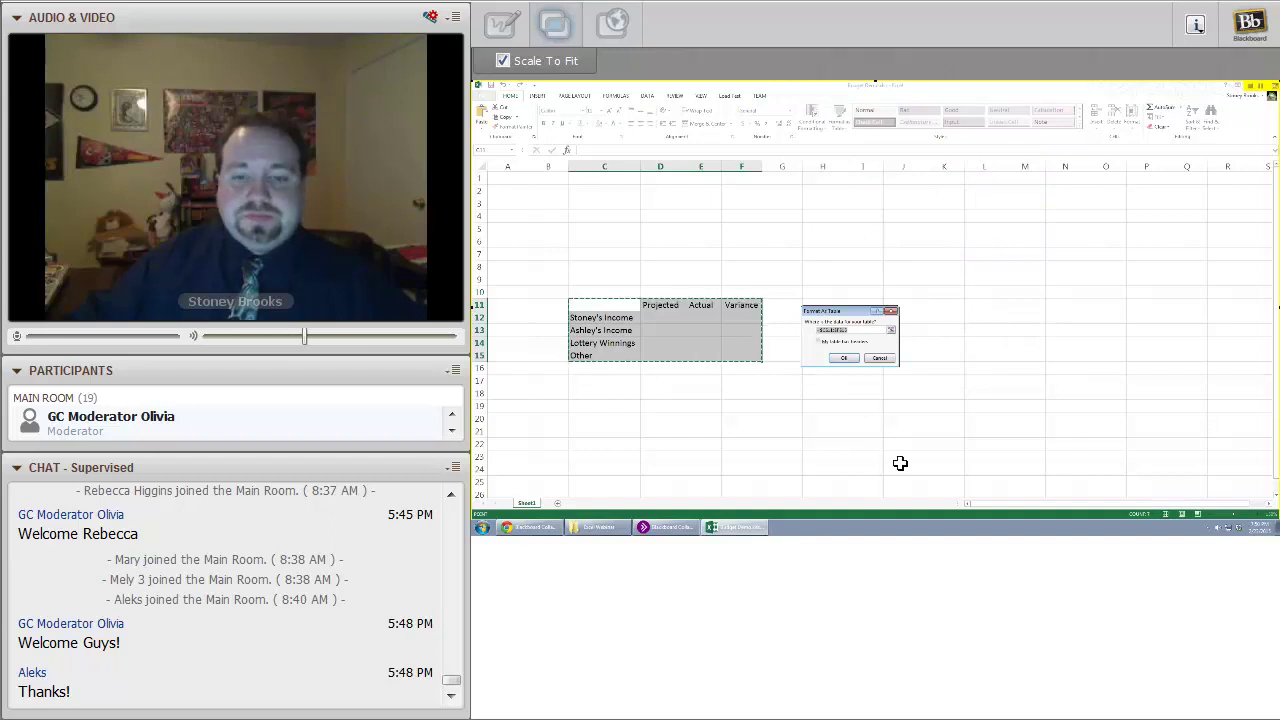
{"action": "left_click_drag", "start_coordinate": [850, 313], "coordinate": [813, 282]}
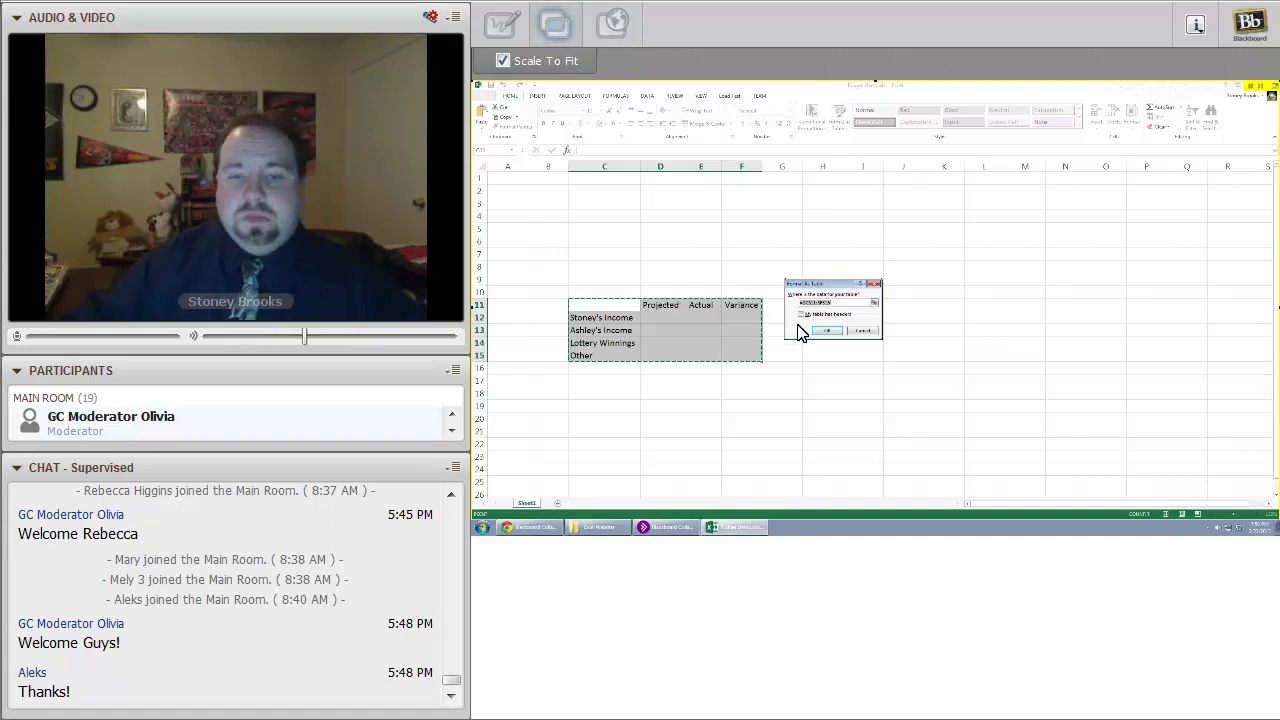
{"action": "left_click", "coordinate": [803, 315]}
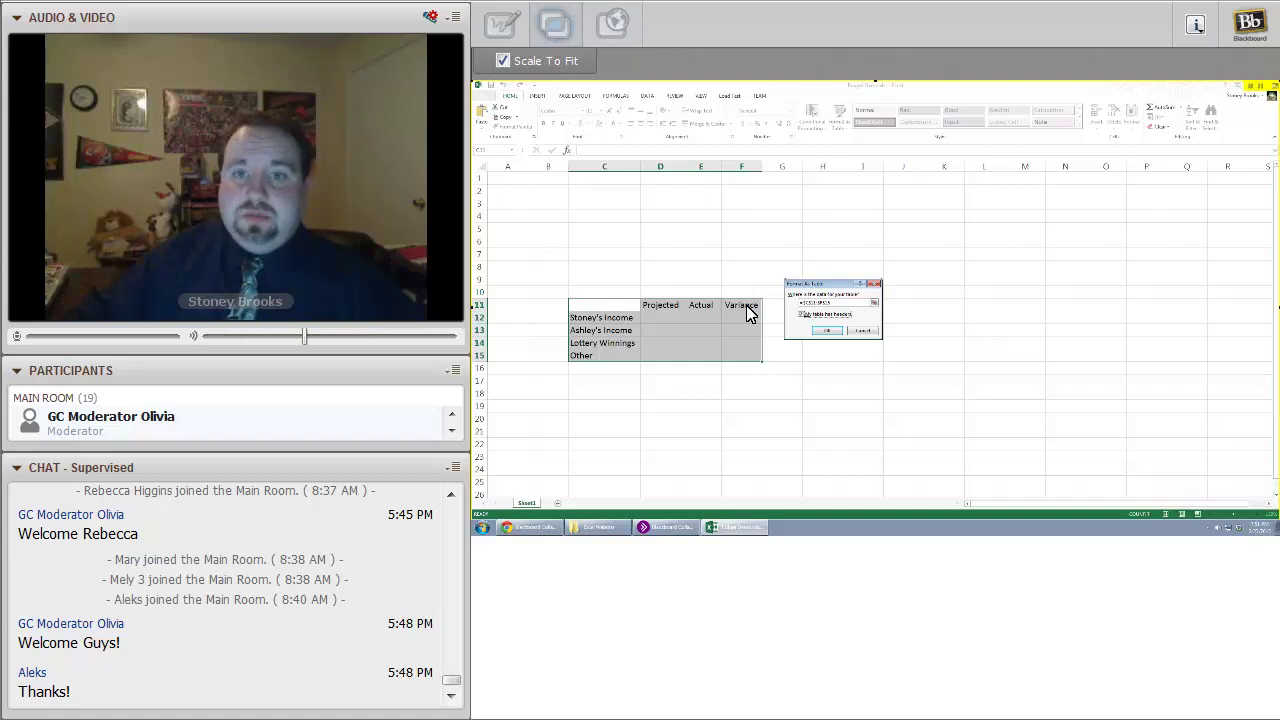
{"action": "left_click", "coordinate": [827, 331]}
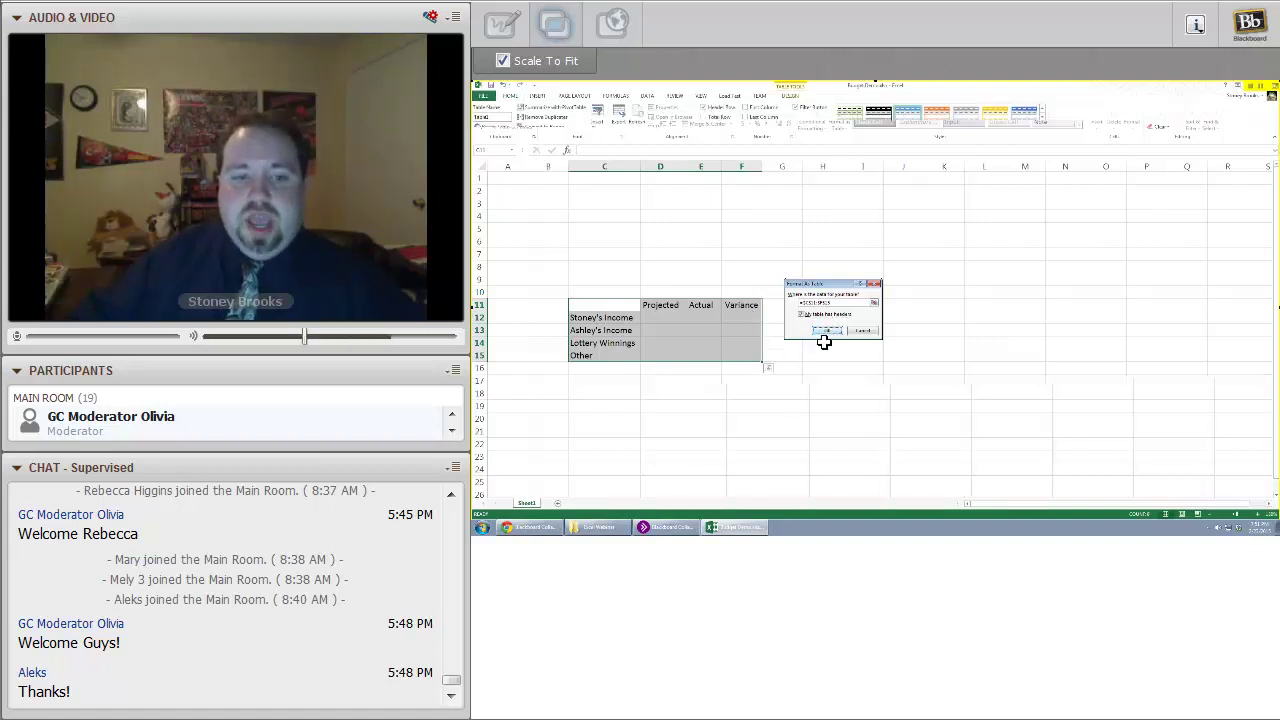
{"action": "left_click", "coordinate": [815, 332]}
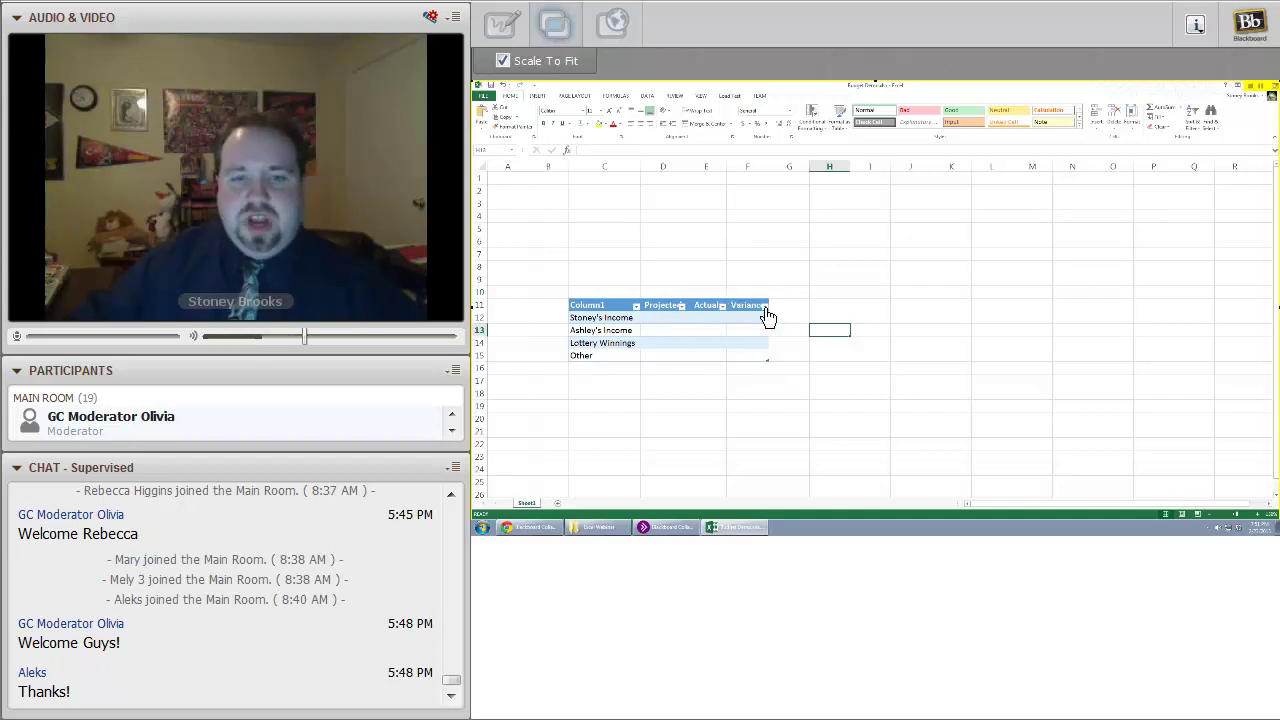
Widen columns D to F so their headings fit, and rename the table's first column header to Income Source
{"action": "left_click_drag", "start_coordinate": [684, 163], "coordinate": [805, 163]}
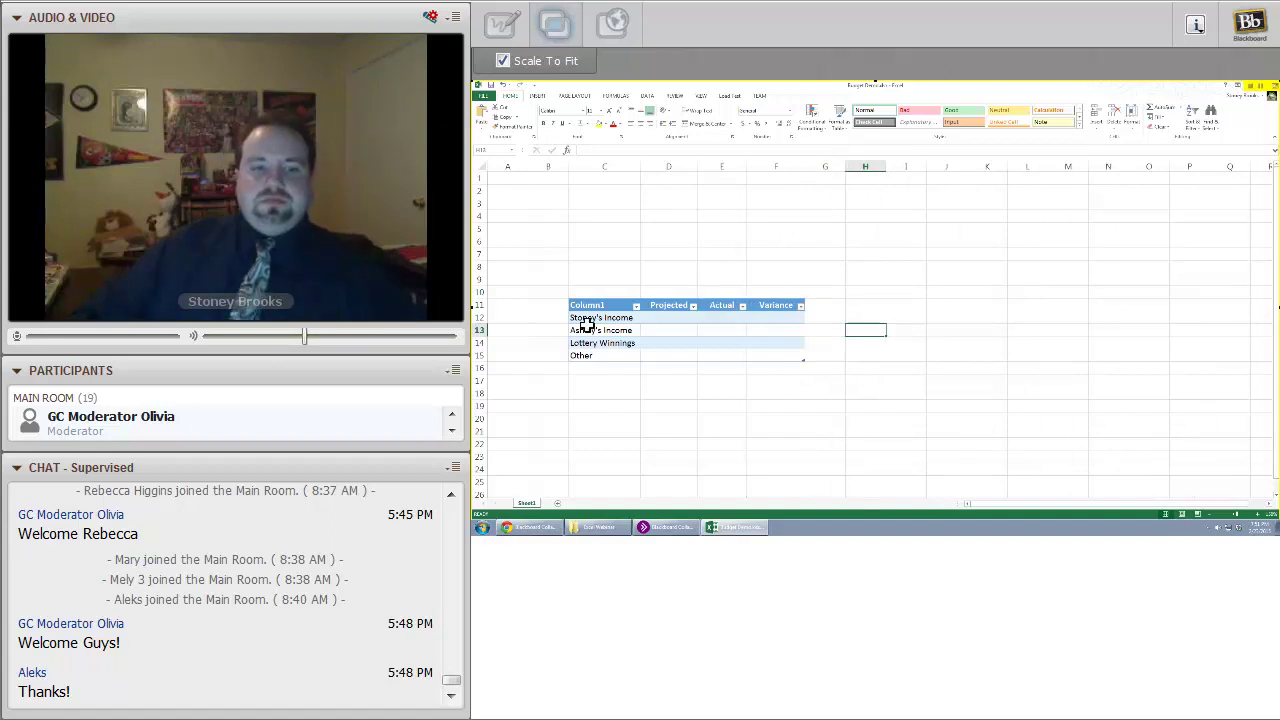
{"action": "left_click", "coordinate": [606, 299]}
{"action": "left_click", "coordinate": [598, 306]}
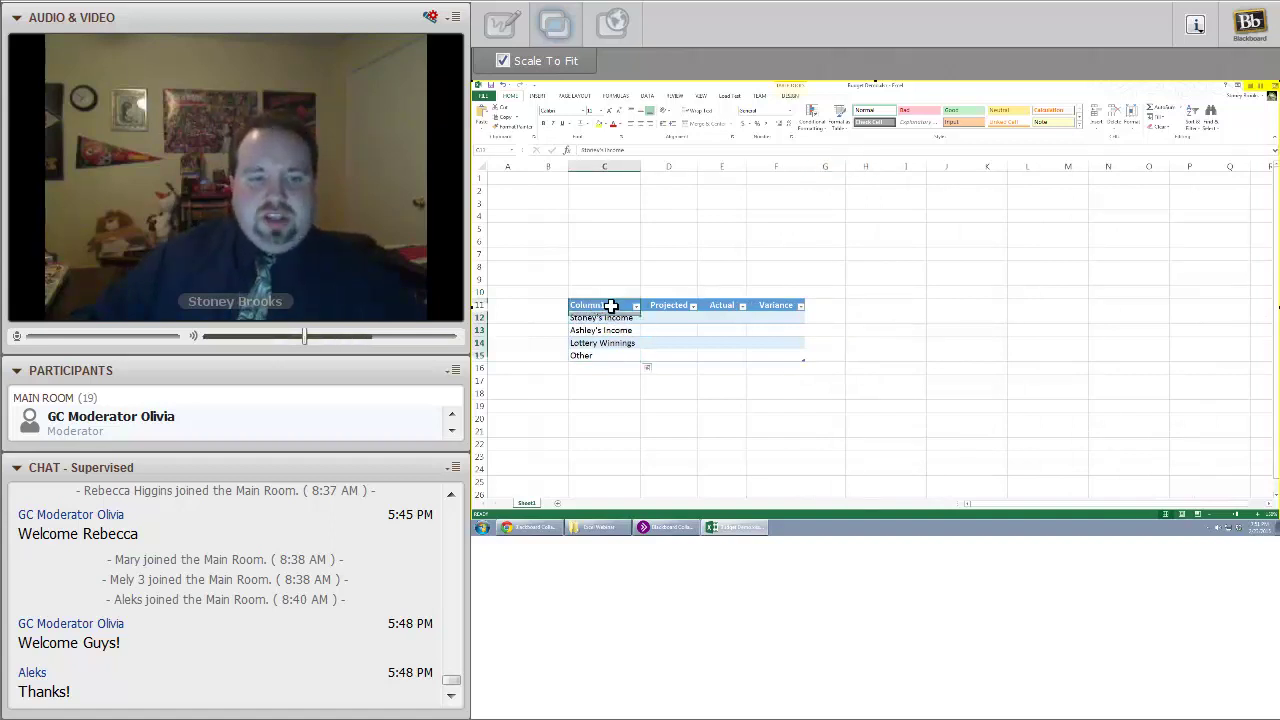
{"action": "double_click", "coordinate": [583, 150]}
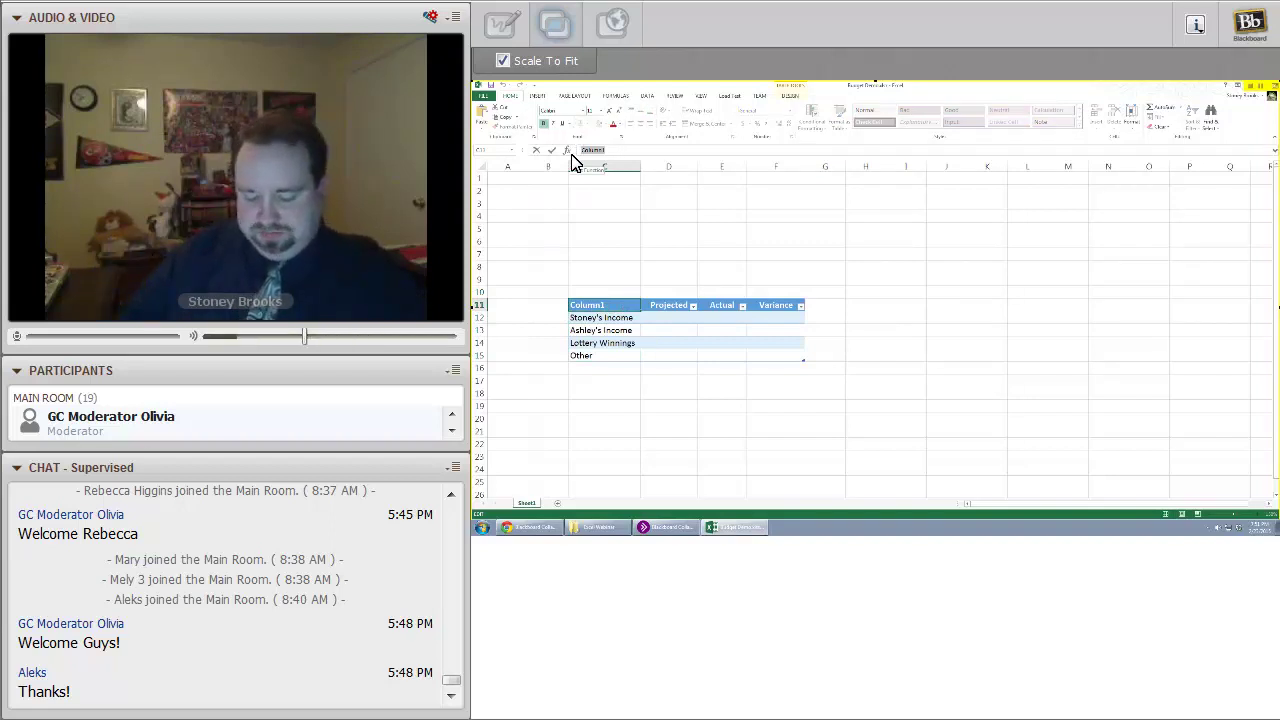
{"action": "type", "text": "Income S"}
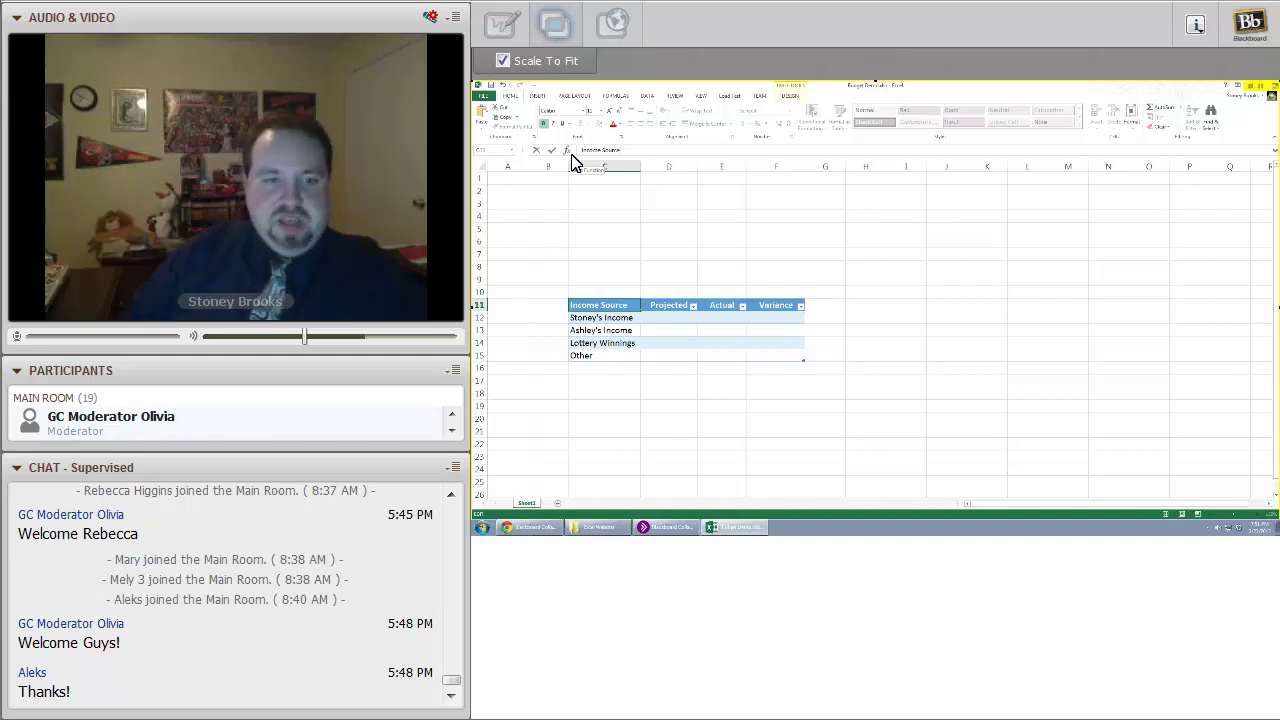
{"action": "type", "text": "ource"}
{"action": "key", "text": "Return"}
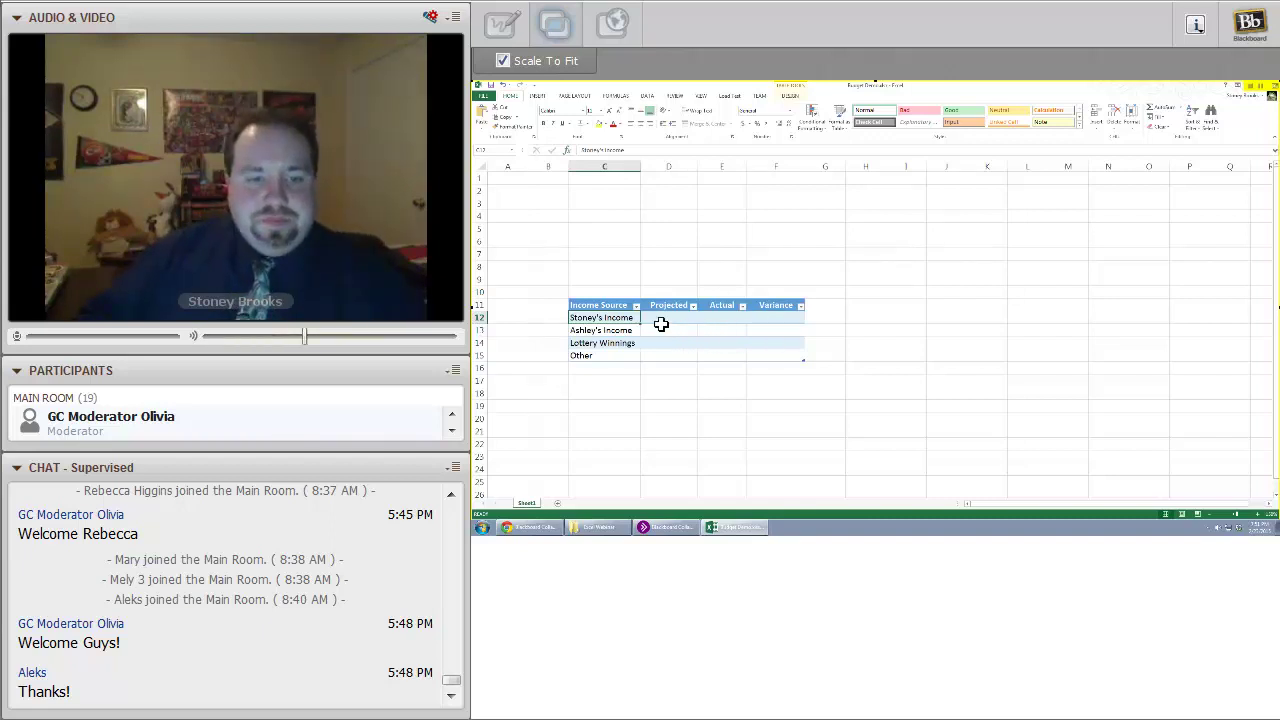
{"action": "left_click", "coordinate": [714, 331]}
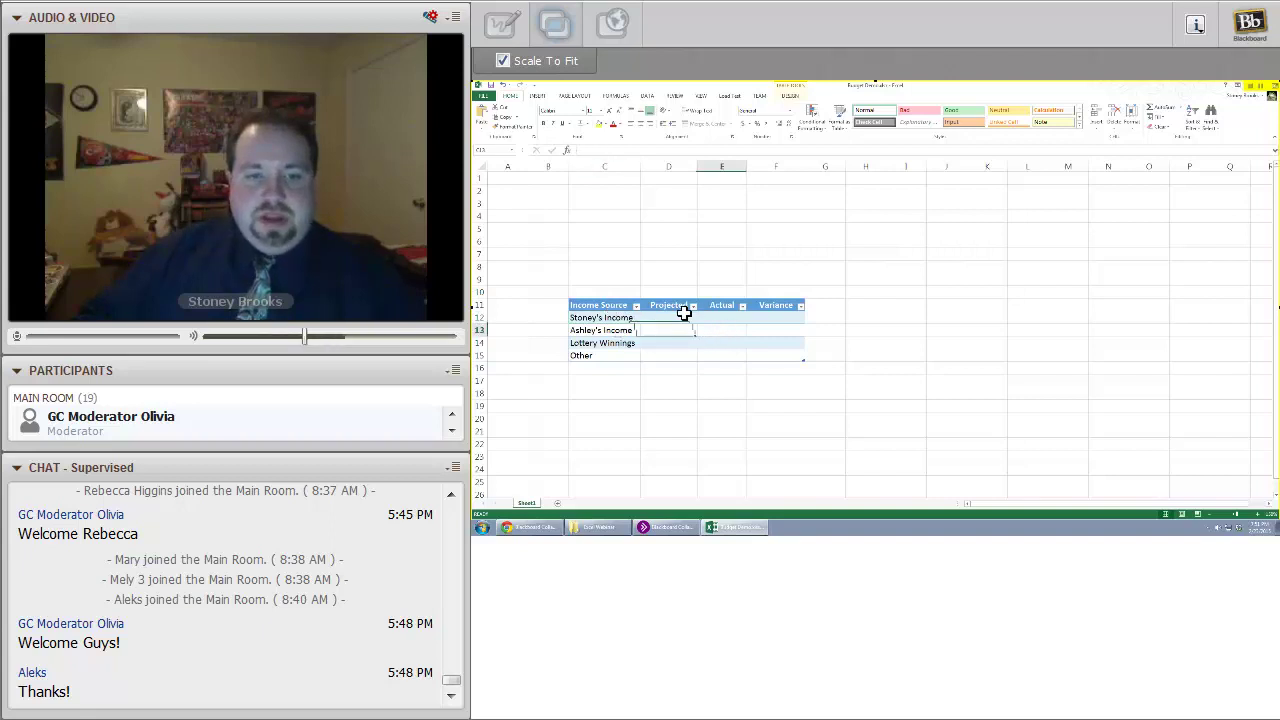
{"action": "left_click", "coordinate": [684, 314]}
{"action": "left_click_drag", "start_coordinate": [601, 318], "coordinate": [605, 354]}
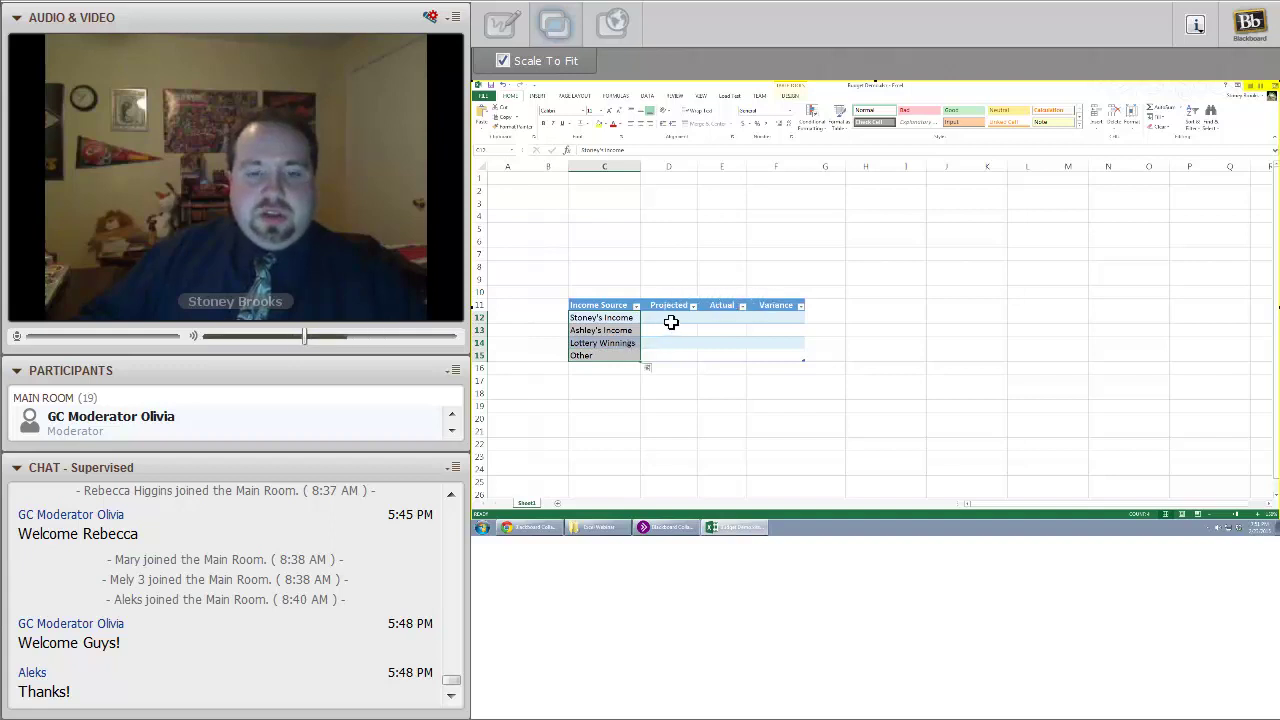
Enter the Projected amounts 2500, 2500, 250 and 20 in D12 through D15 for the four income sources
{"action": "left_click", "coordinate": [670, 318]}
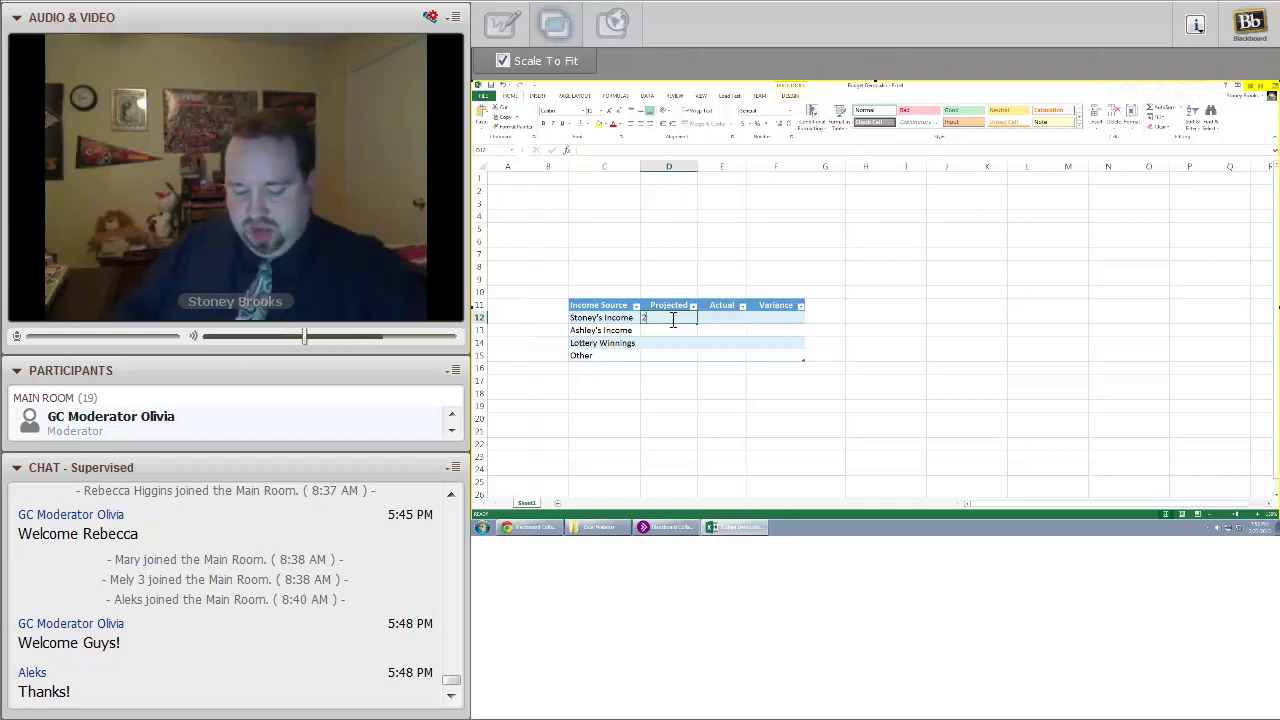
{"action": "type", "text": "500"}
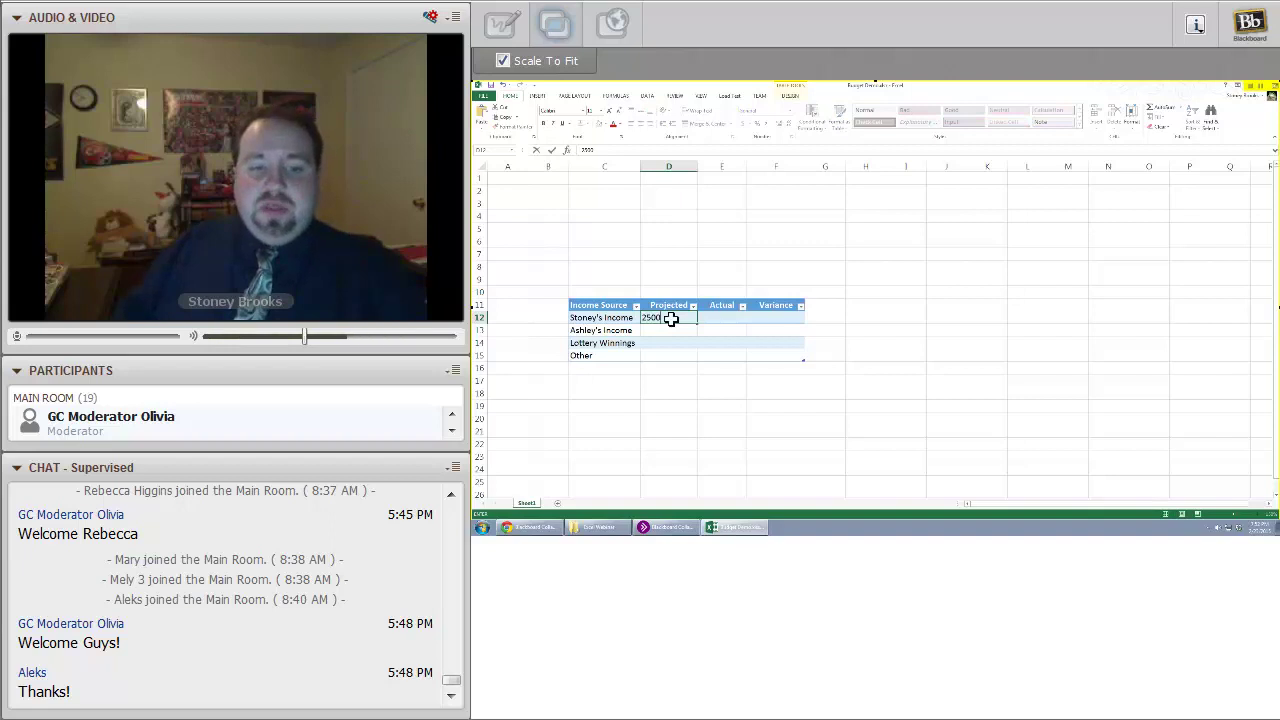
{"action": "key", "text": "Return"}
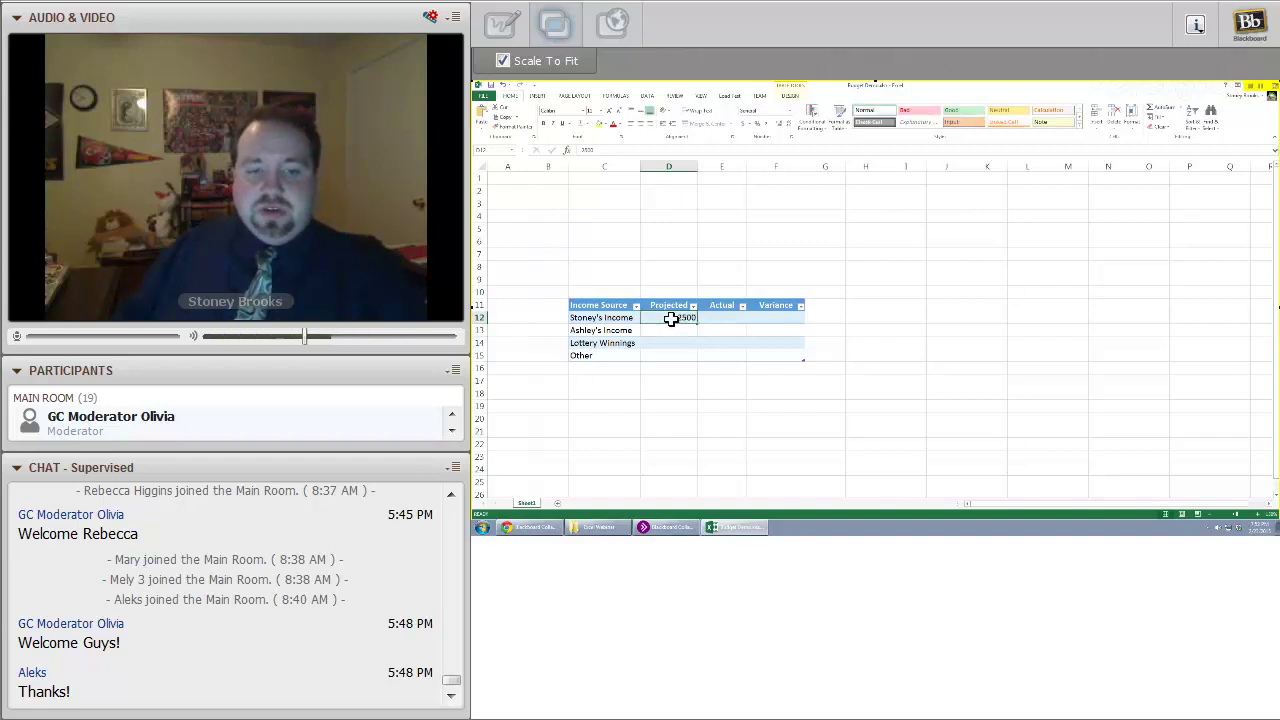
{"action": "key", "text": "Down"}
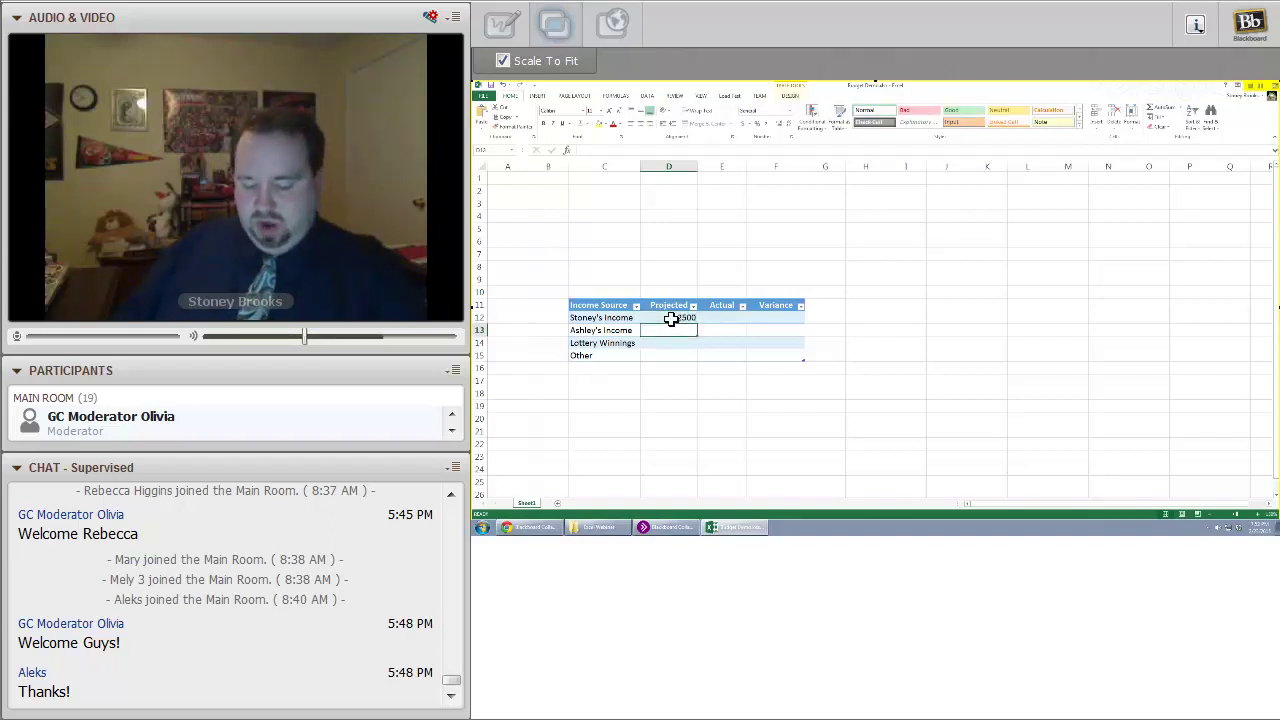
{"action": "type", "text": "2500"}
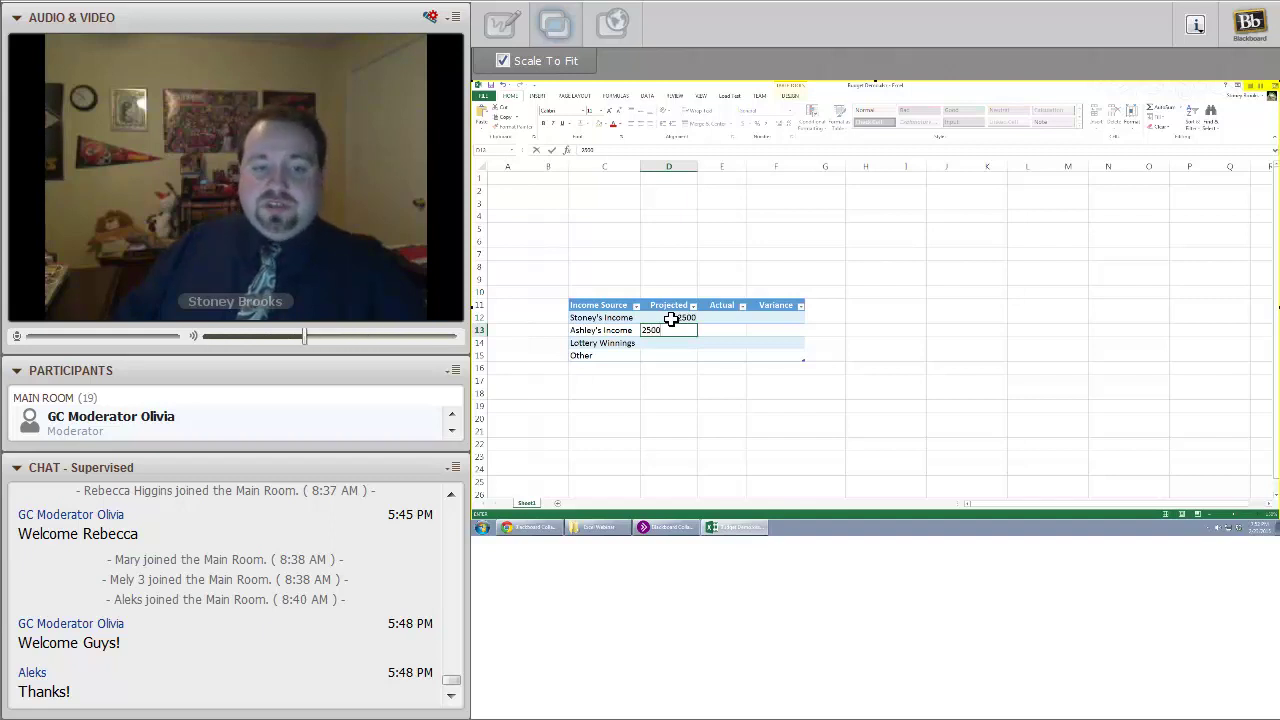
{"action": "key", "text": "Return"}
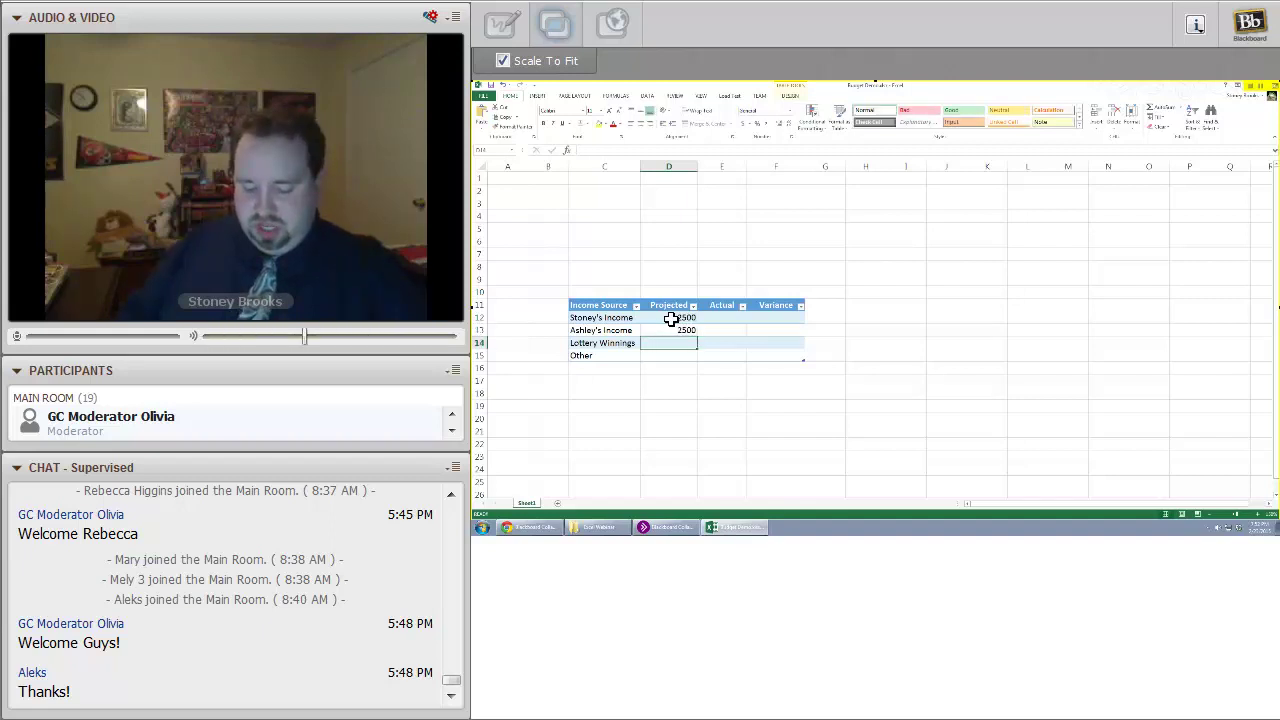
{"action": "type", "text": "250"}
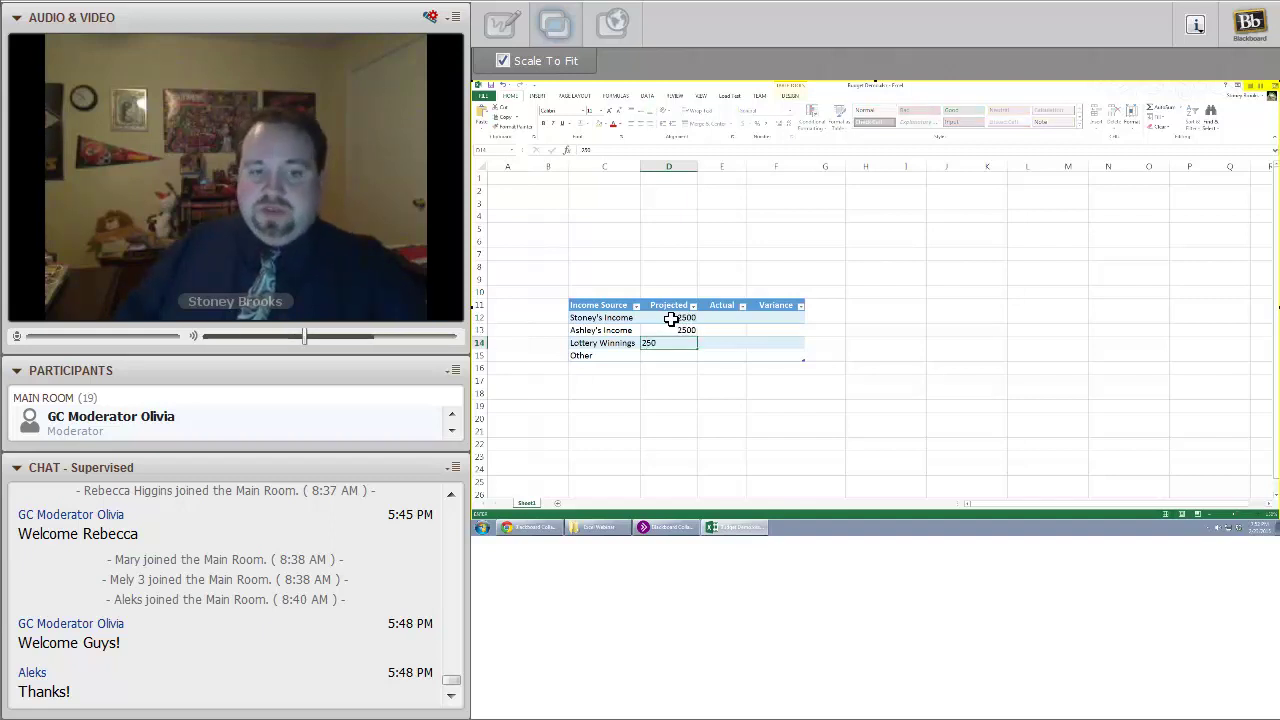
{"action": "key", "text": "Return"}
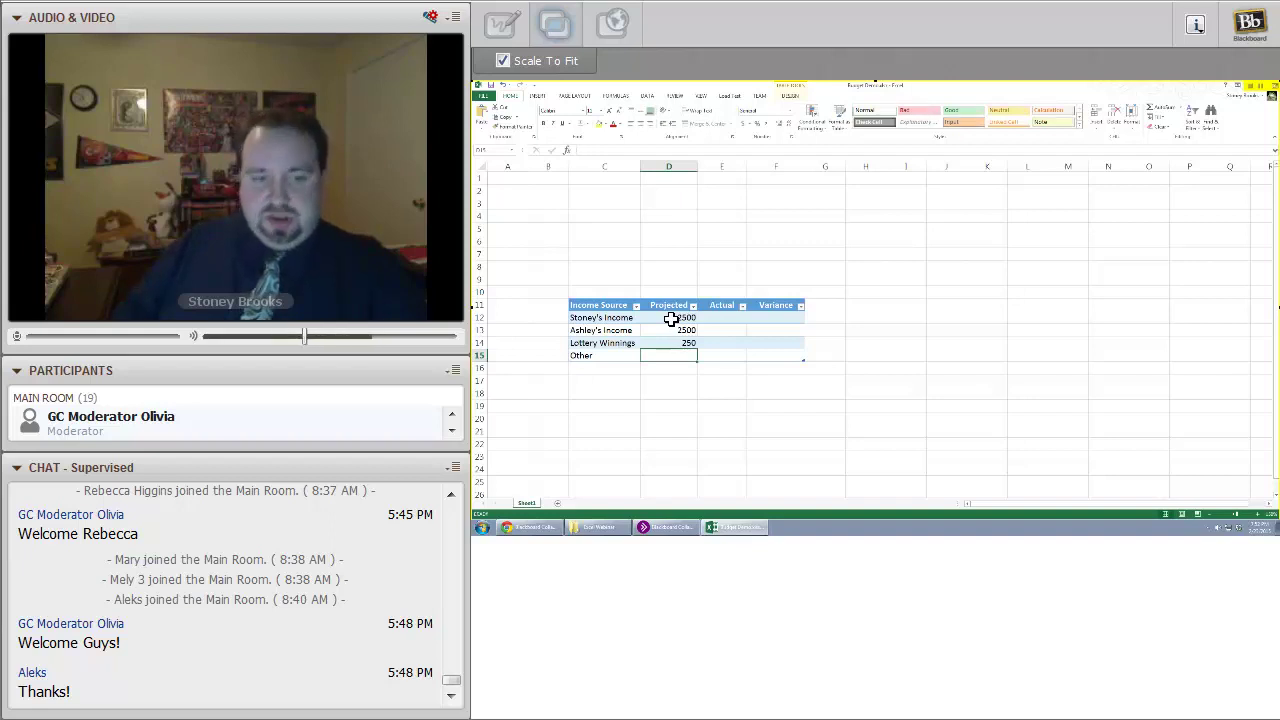
{"action": "type", "text": "20"}
{"action": "key", "text": "Return"}
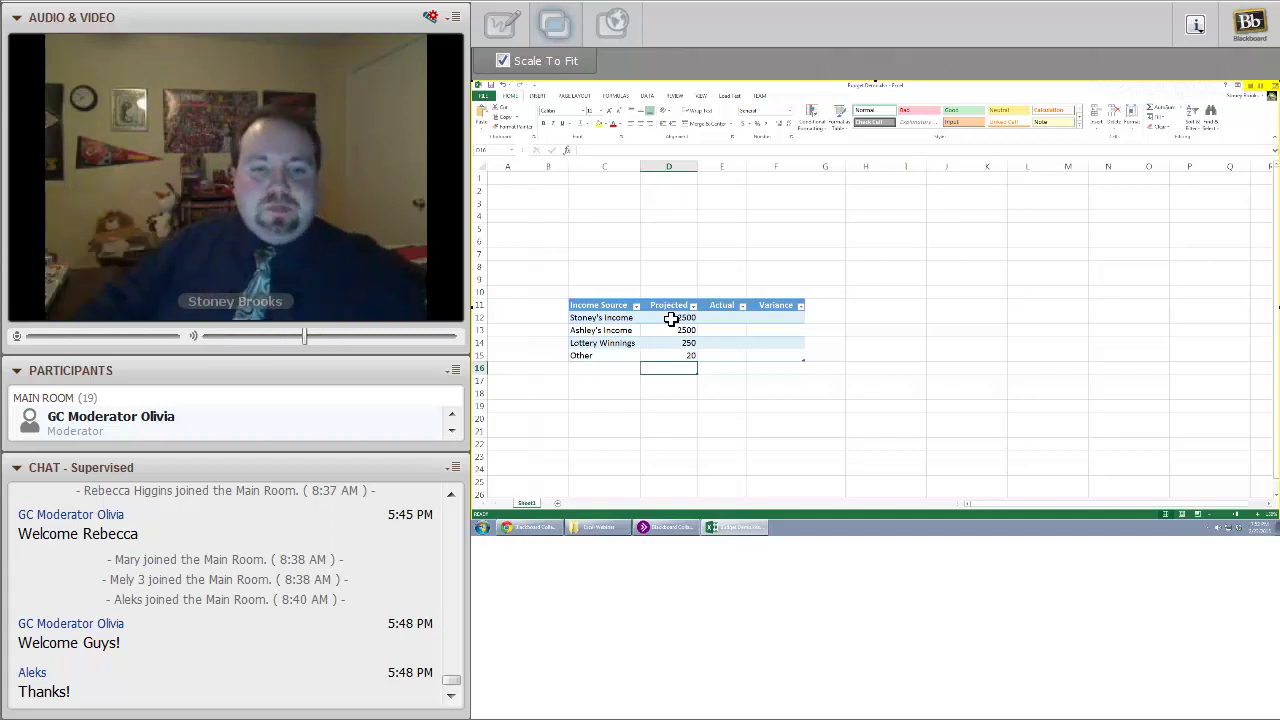
Format the amount cells D12:F15 as Currency with the dollar symbol and no decimal places
{"action": "left_click", "coordinate": [671, 318]}
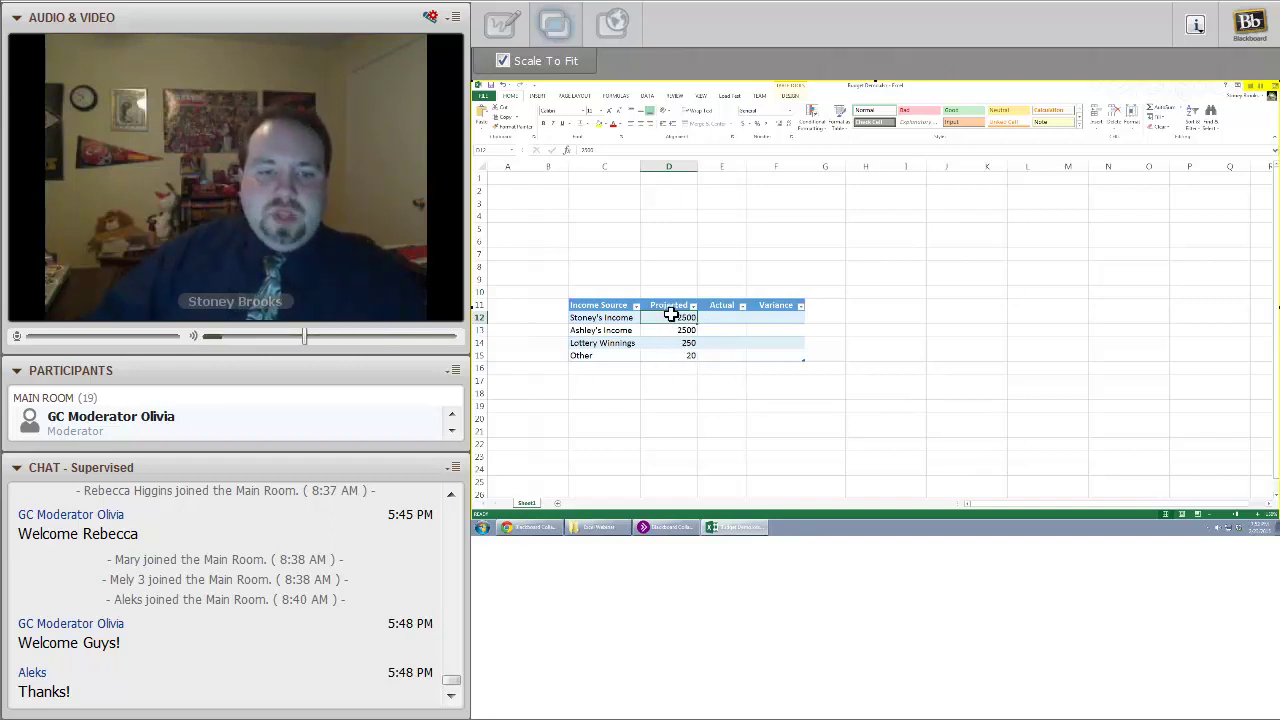
{"action": "left_click_drag", "start_coordinate": [668, 317], "coordinate": [760, 355]}
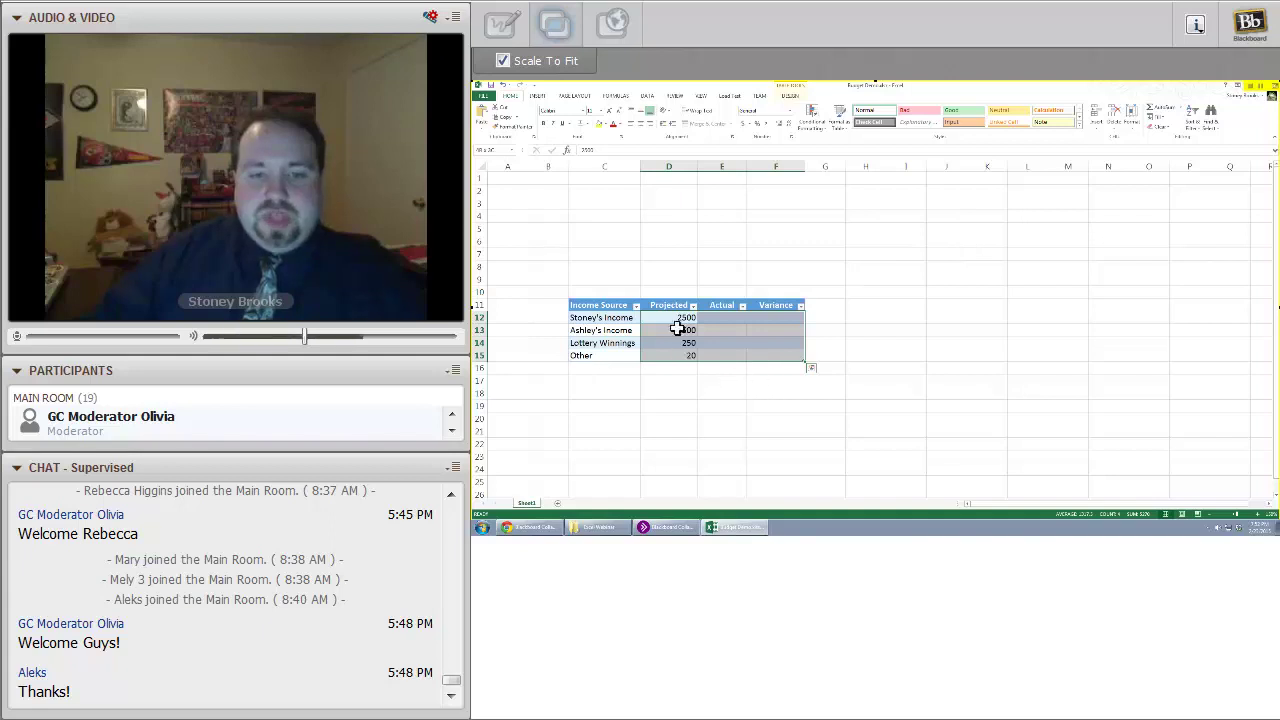
{"action": "type", "text": "20"}
{"action": "key", "text": "Return"}
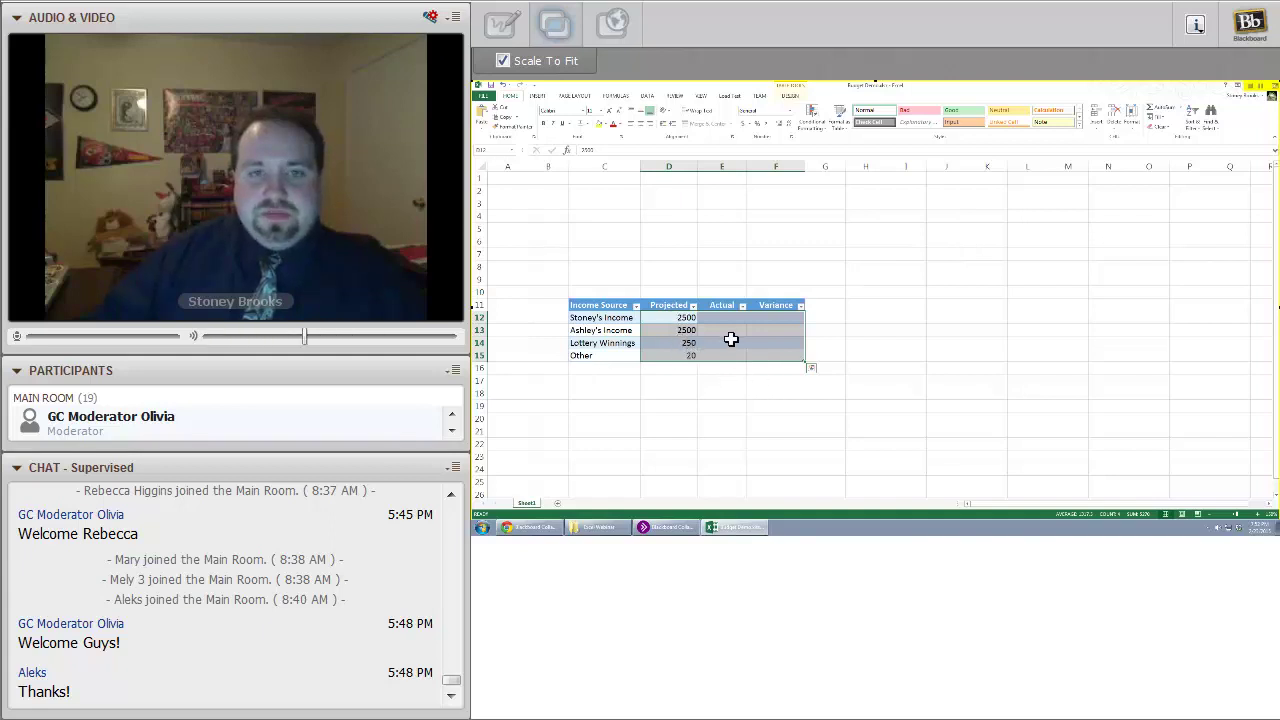
{"action": "right_click", "coordinate": [733, 345]}
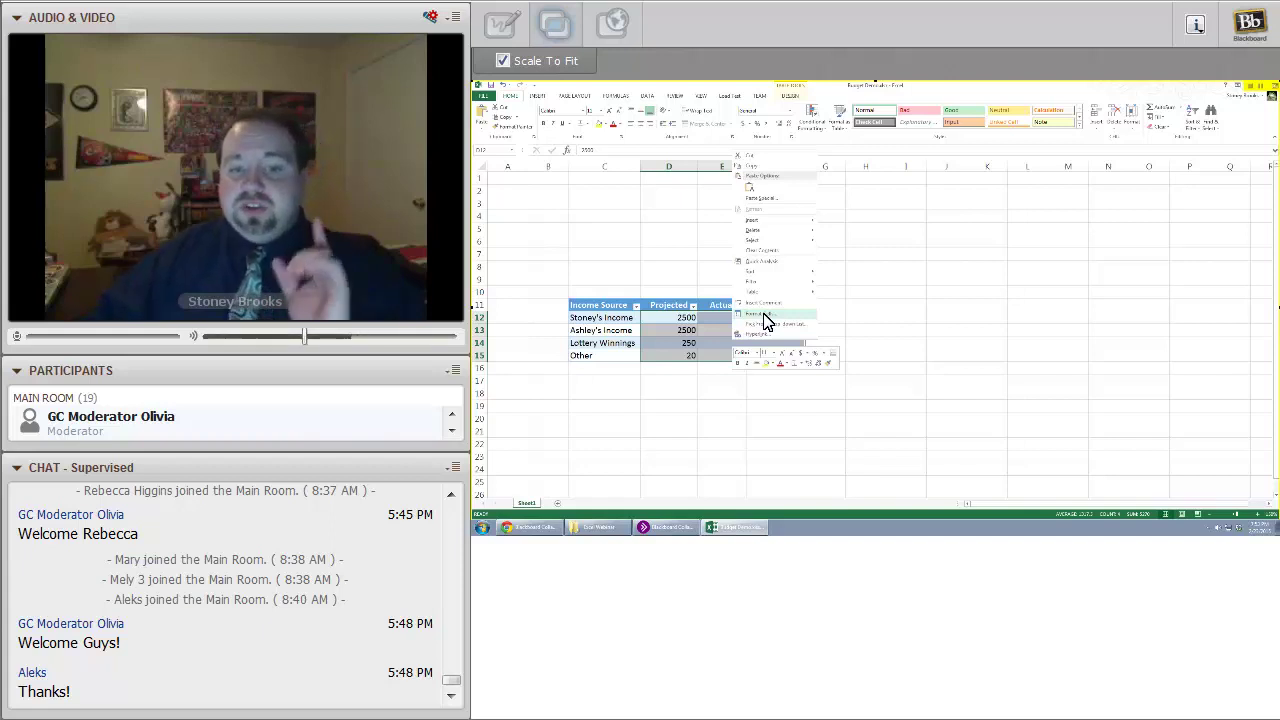
{"action": "left_click", "coordinate": [764, 318]}
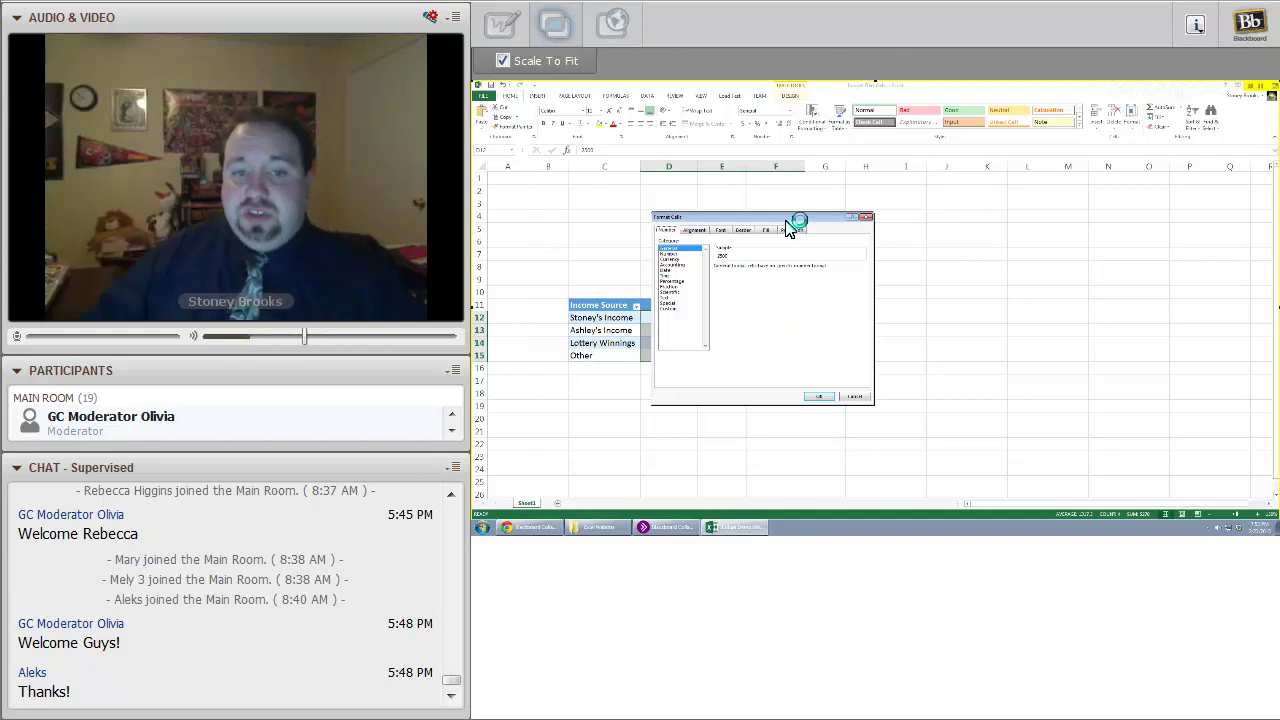
{"action": "left_click_drag", "start_coordinate": [791, 218], "coordinate": [958, 216]}
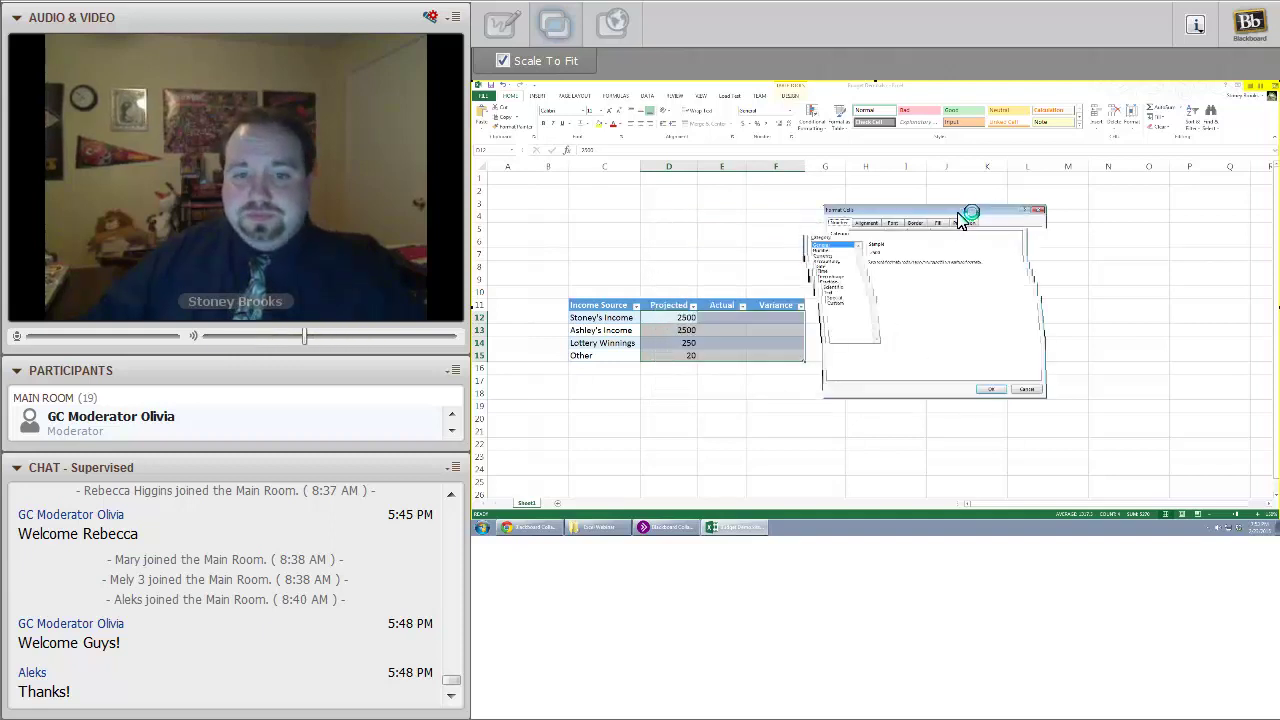
{"action": "left_click", "coordinate": [866, 225]}
{"action": "left_click", "coordinate": [893, 224]}
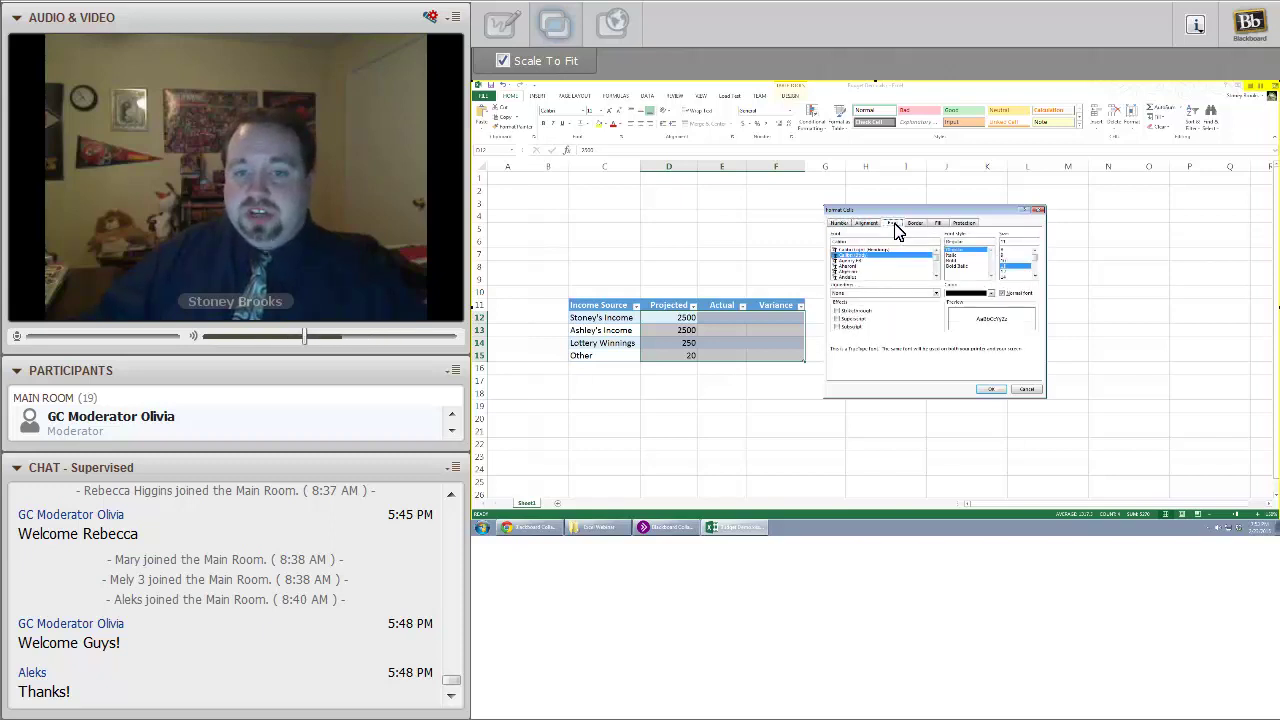
{"action": "left_click", "coordinate": [940, 224]}
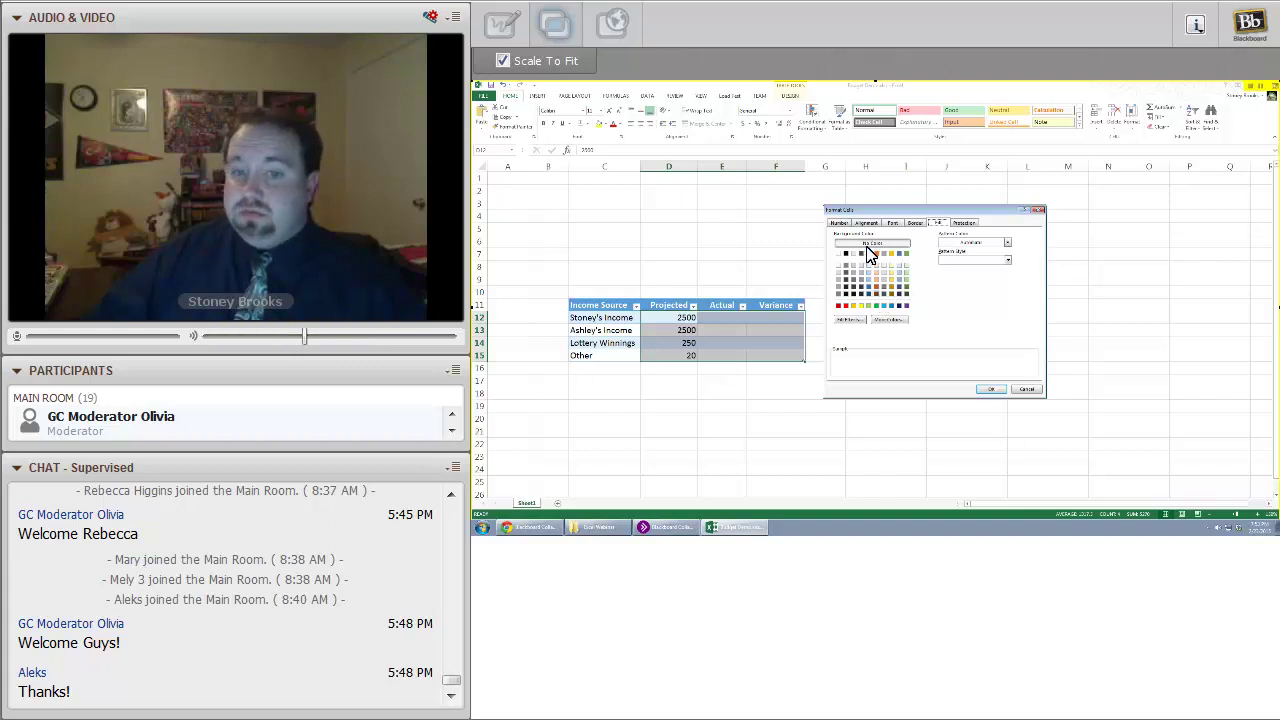
{"action": "left_click", "coordinate": [846, 223]}
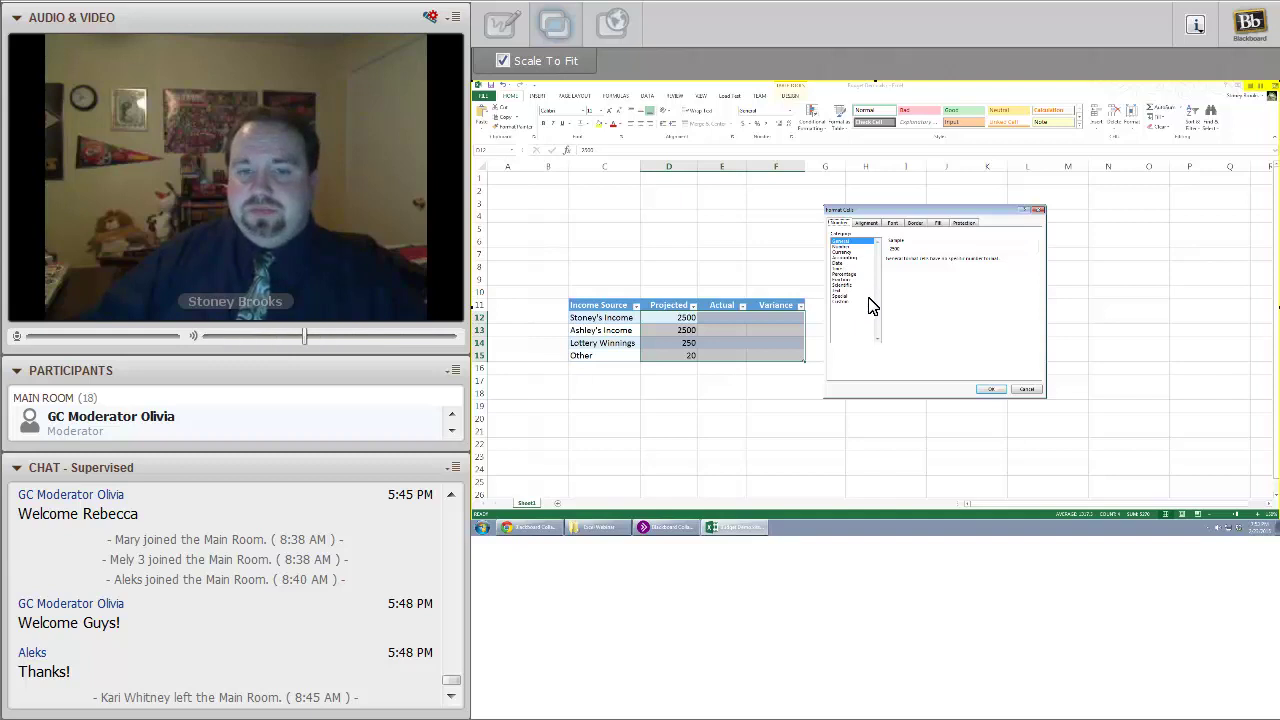
{"action": "left_click", "coordinate": [842, 252]}
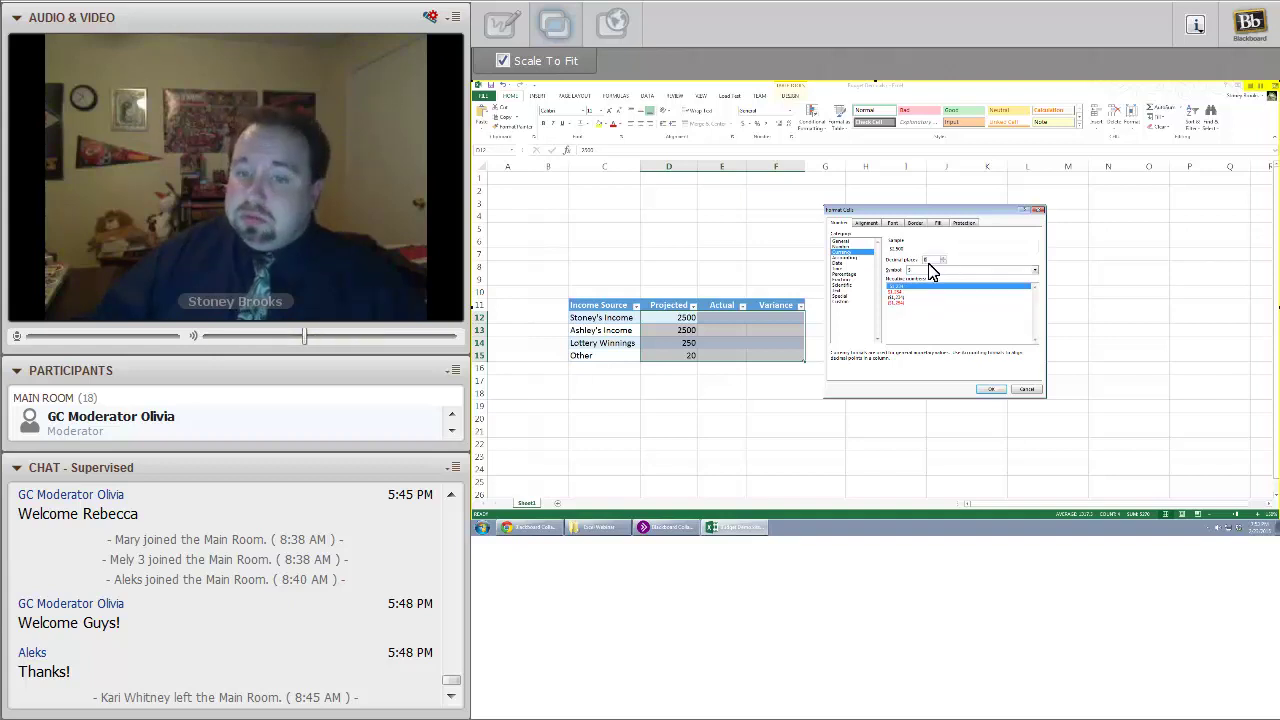
{"action": "left_click", "coordinate": [991, 390]}
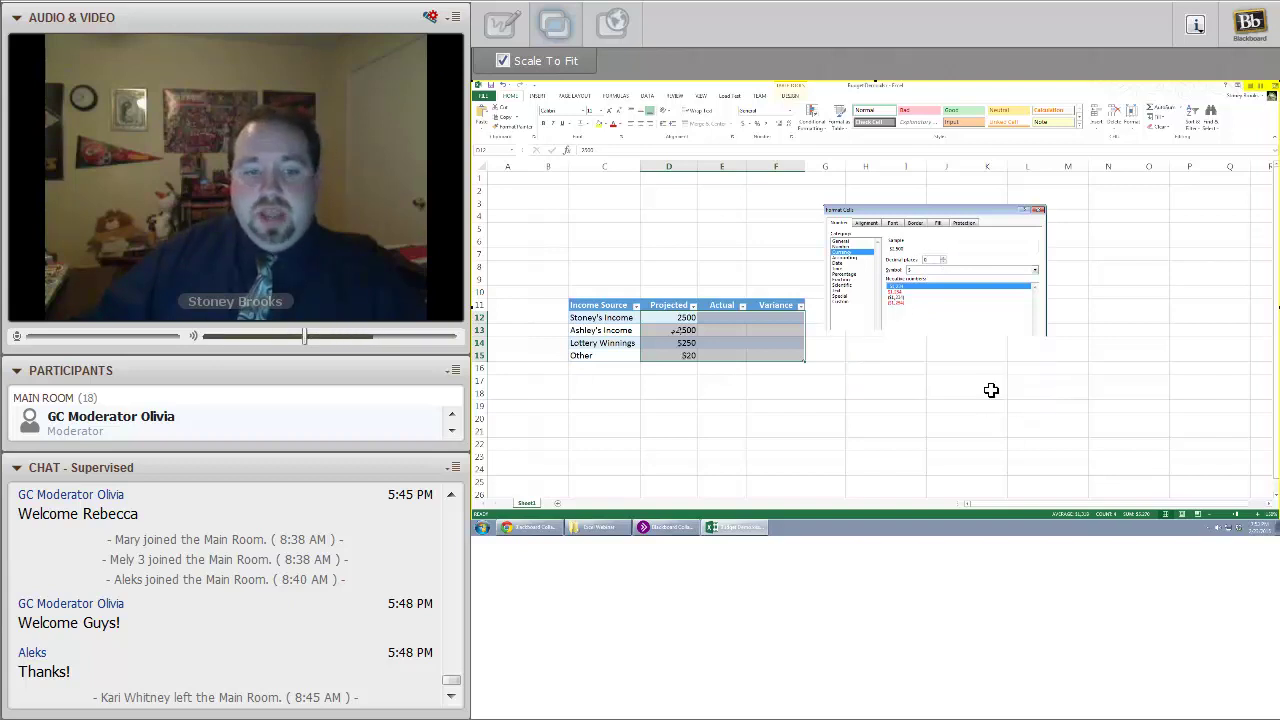
{"action": "left_click", "coordinate": [690, 353]}
{"action": "type", "text": "20"}
{"action": "key", "text": "Return"}
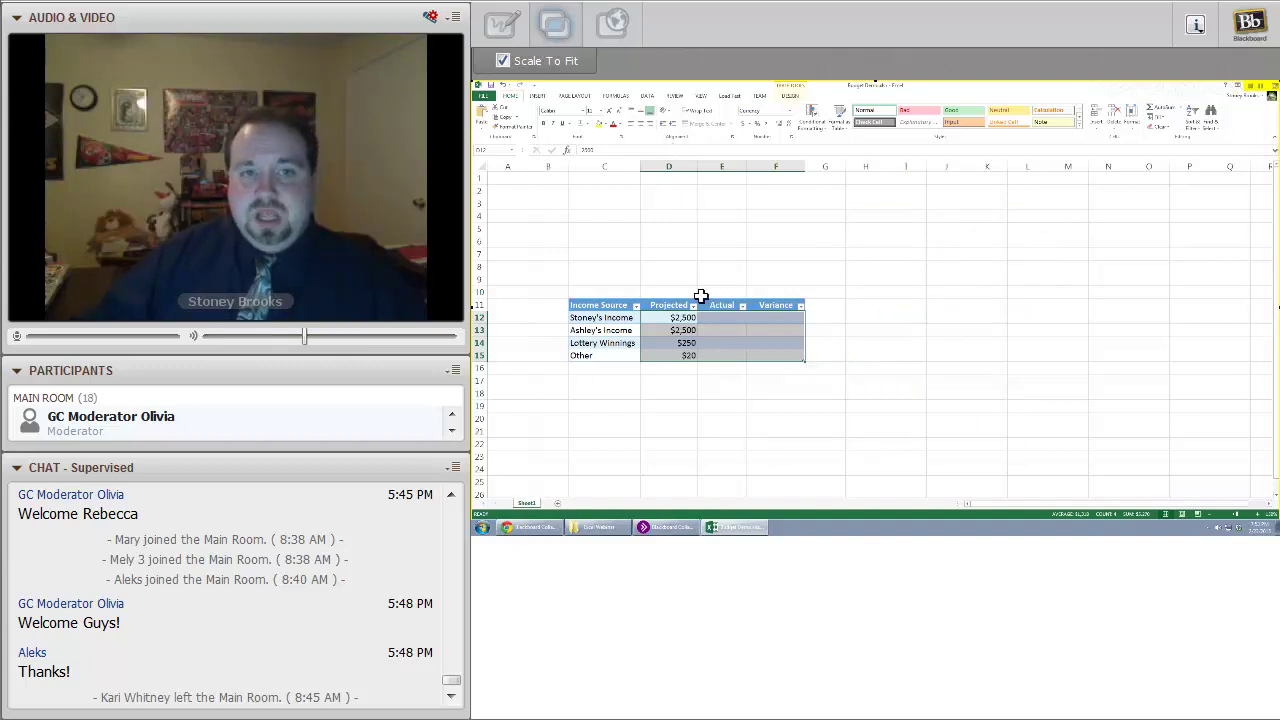
Try centre and left alignment on the amount cells D12:F15, and settle on right alignment
{"action": "left_click", "coordinate": [640, 123]}
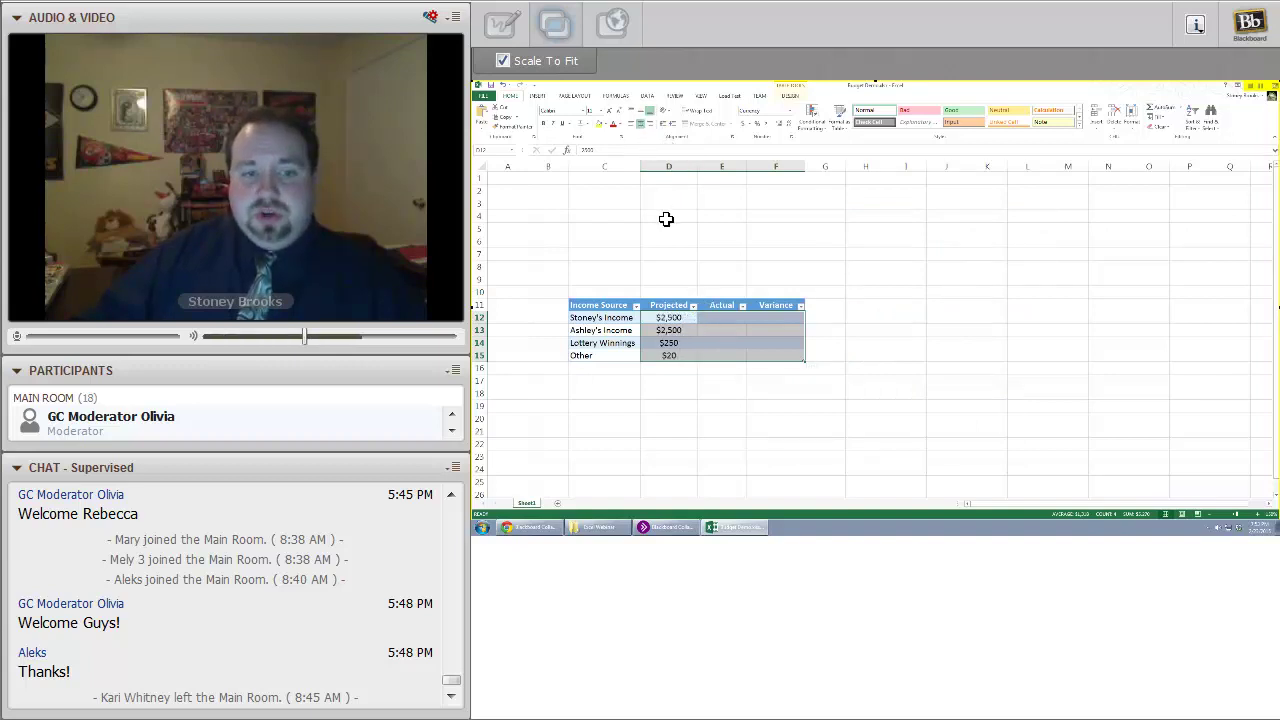
{"action": "left_click", "coordinate": [631, 123]}
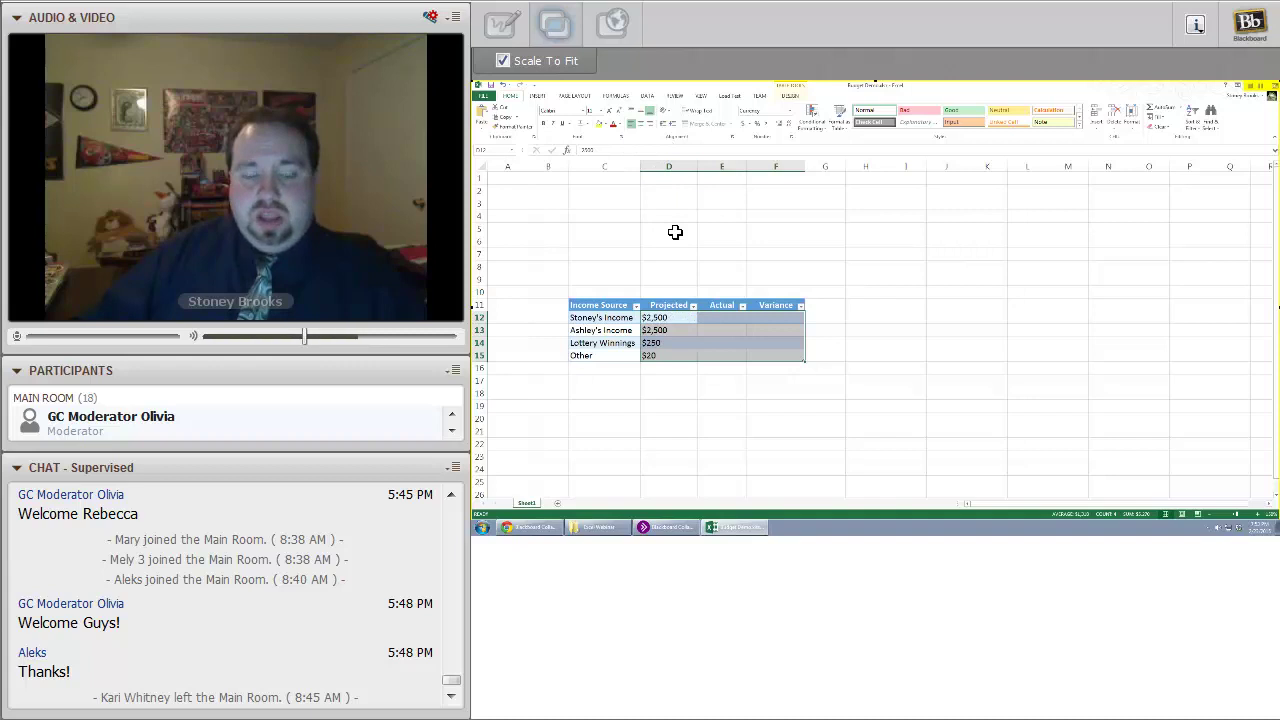
{"action": "left_click", "coordinate": [648, 123]}
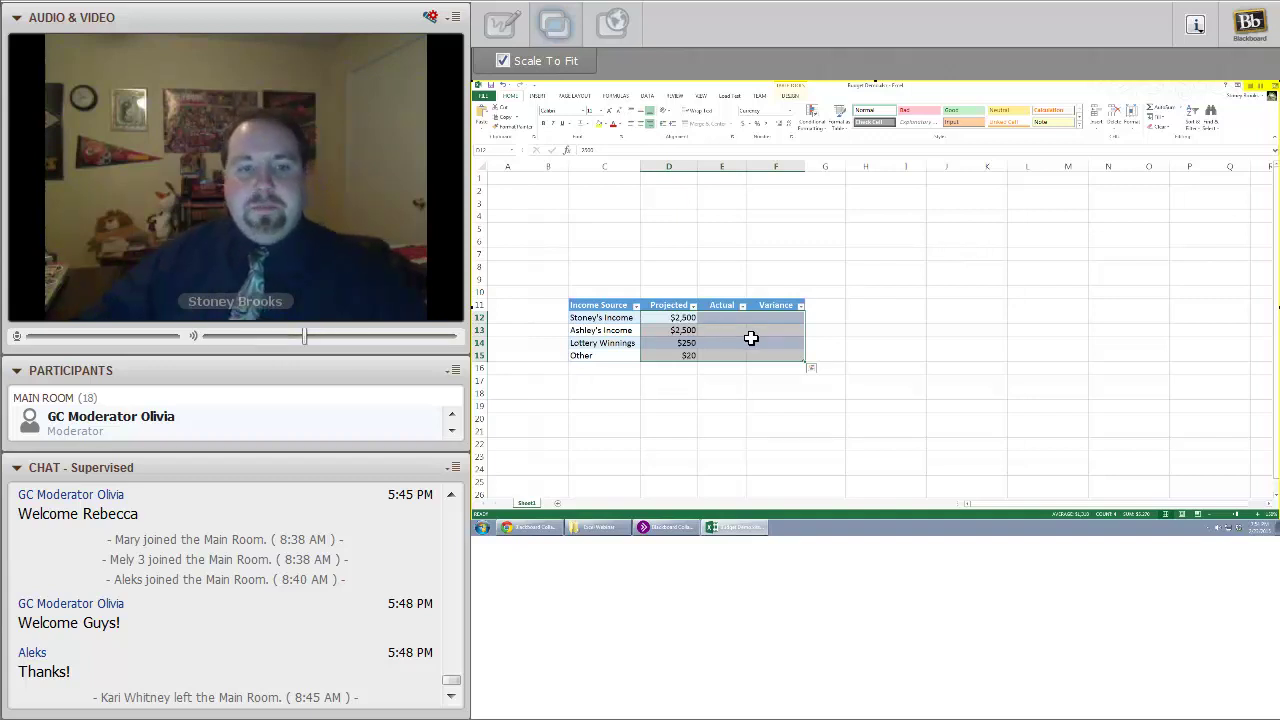
Enter the Actual amounts 2500, 2500, 0 and 50 in E12 through E15 for the four income sources
{"action": "left_click", "coordinate": [722, 320]}
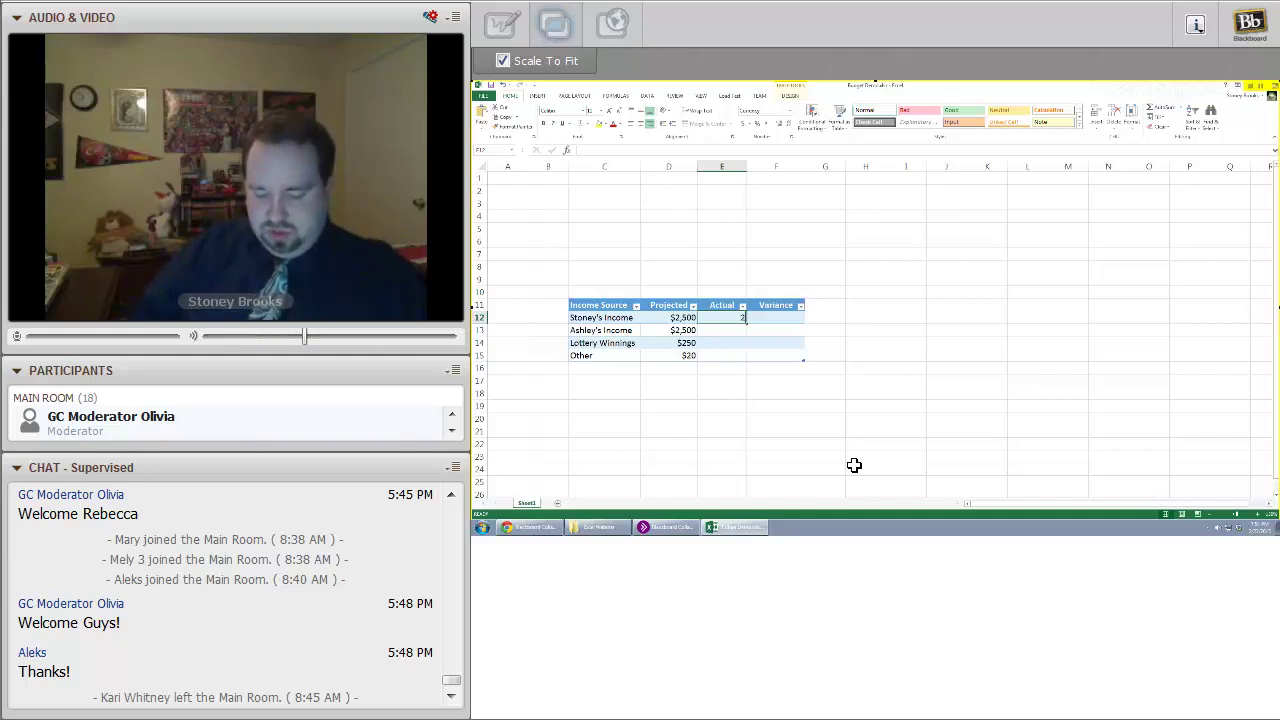
{"action": "type", "text": "500"}
{"action": "key", "text": "Return"}
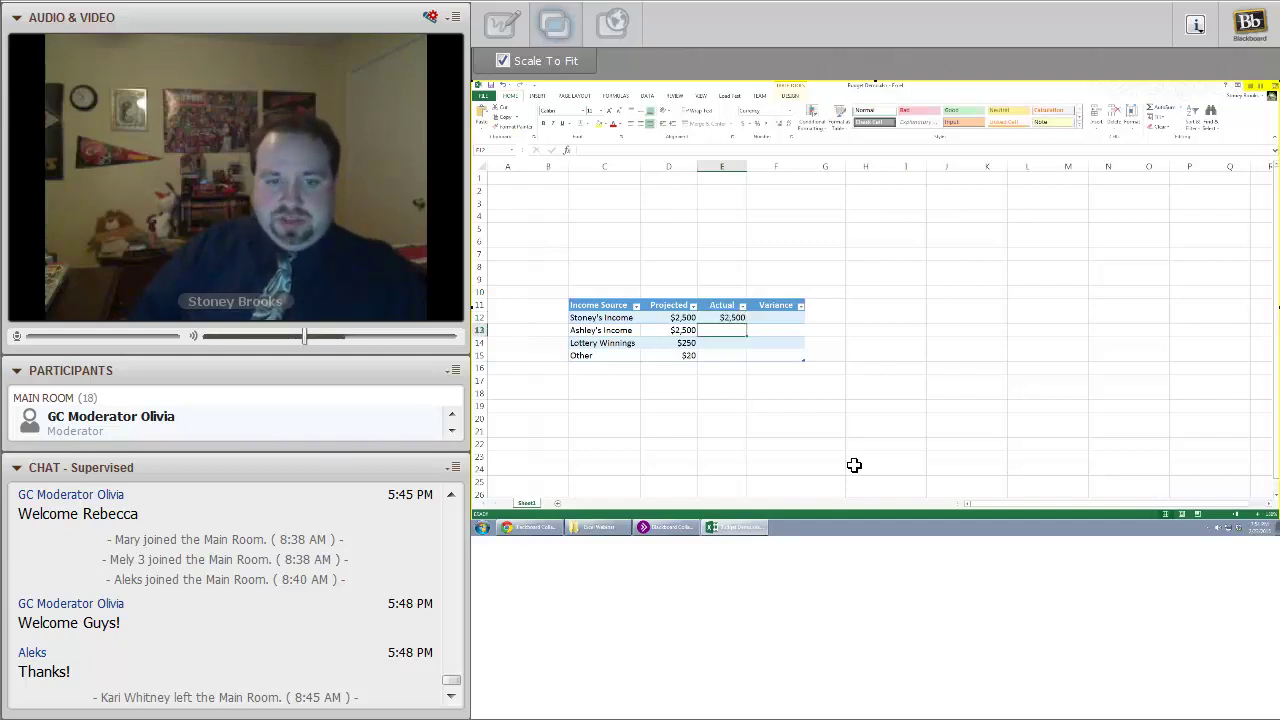
{"action": "type", "text": "2,50"}
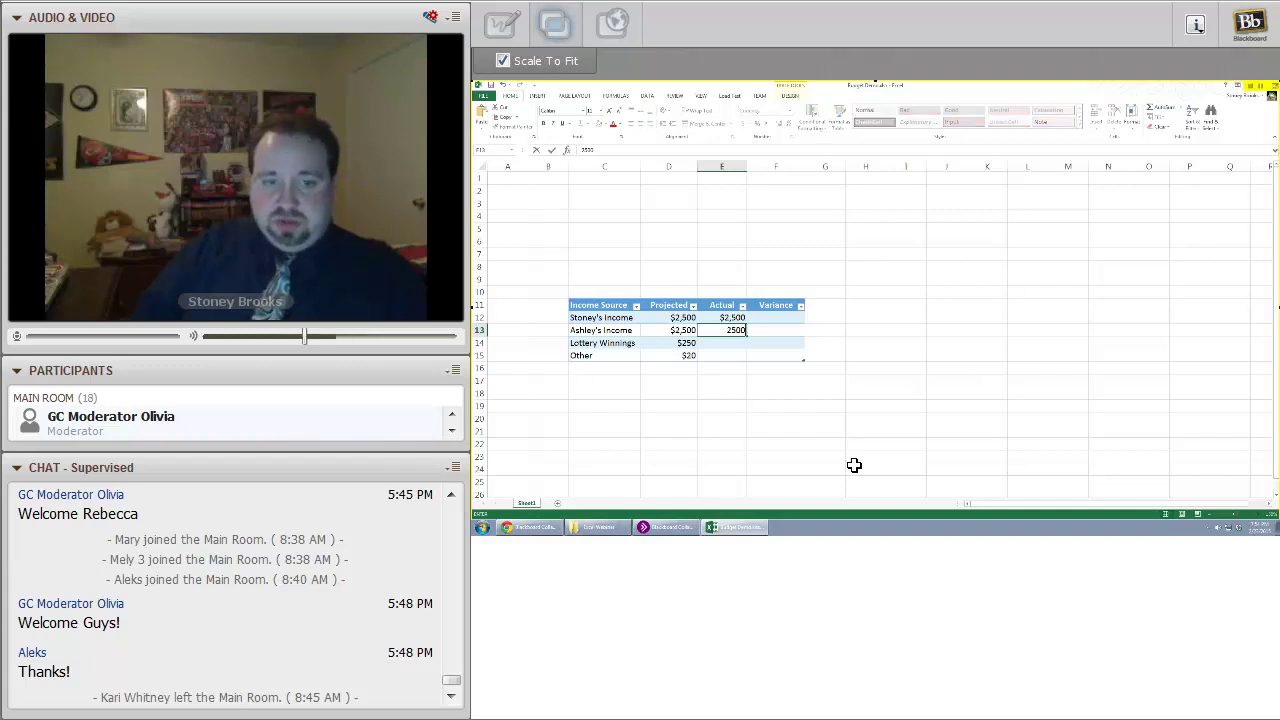
{"action": "type", "text": "0"}
{"action": "key", "text": "Return"}
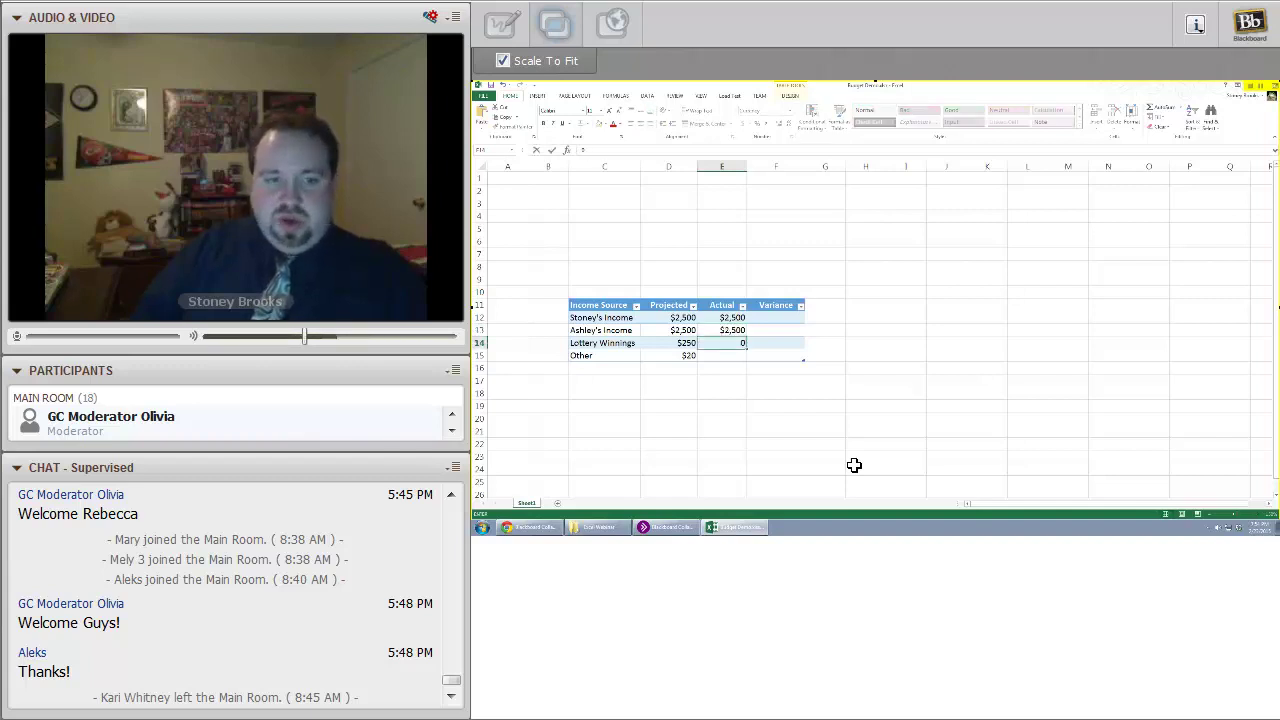
{"action": "key", "text": "Return"}
{"action": "type", "text": "50"}
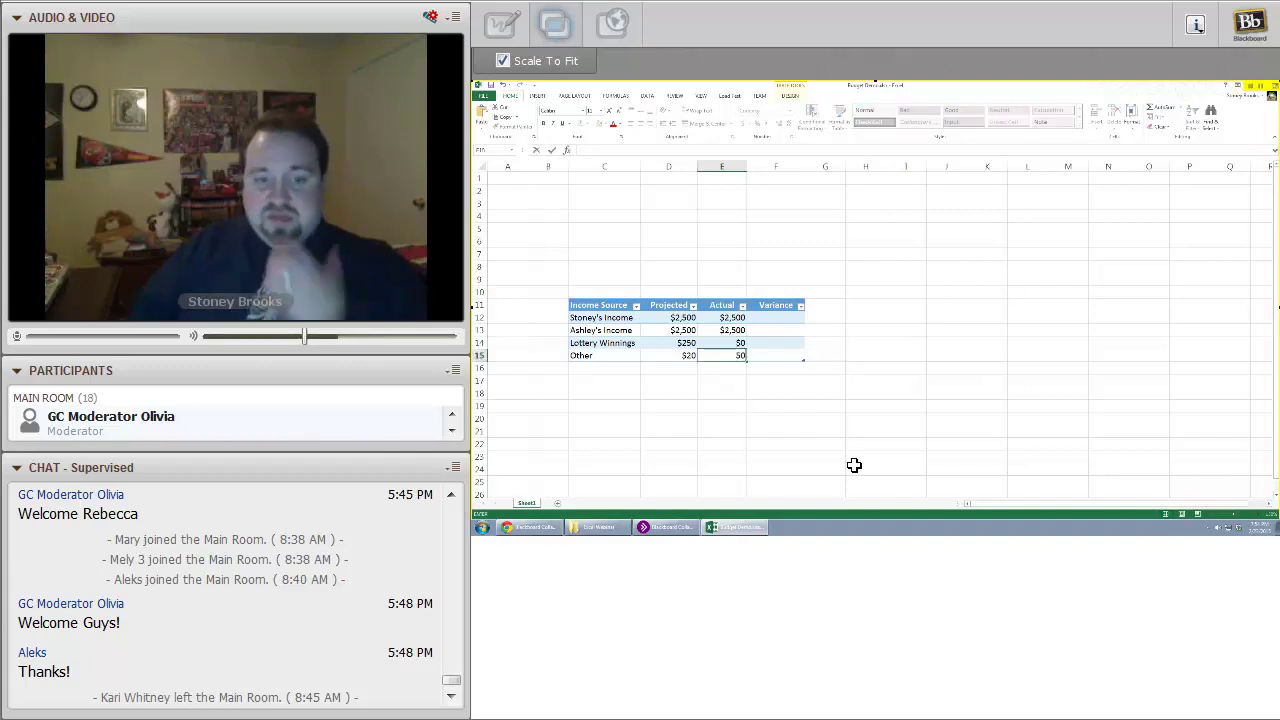
{"action": "key", "text": "Return"}
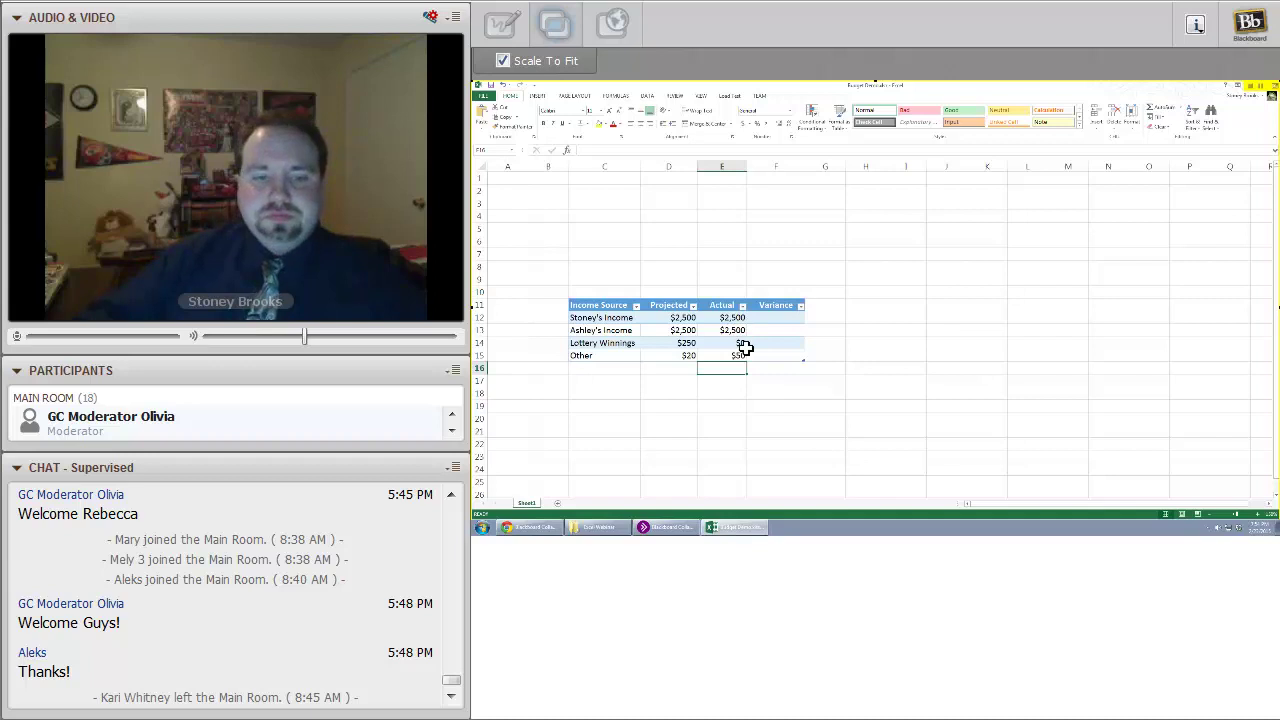
Enter 0 by hand as the Variance in F12, and clear that cell again
{"action": "left_click", "coordinate": [777, 317]}
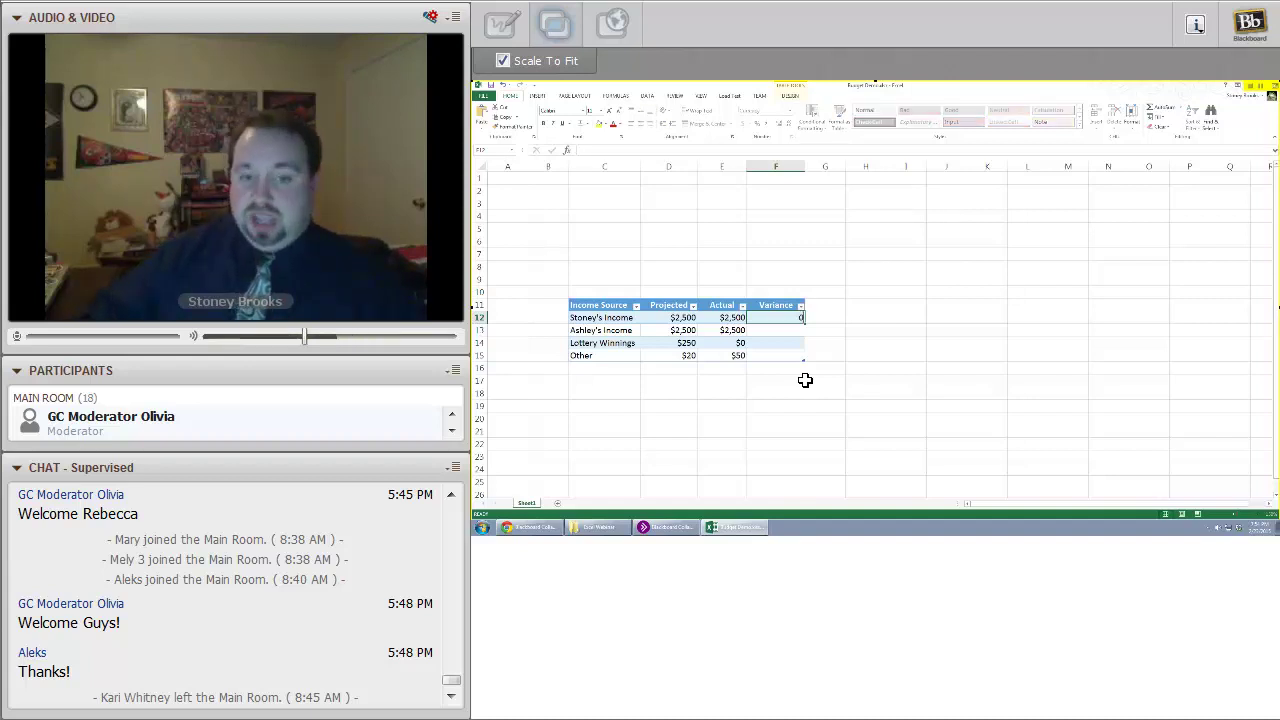
{"action": "key", "text": "Left"}
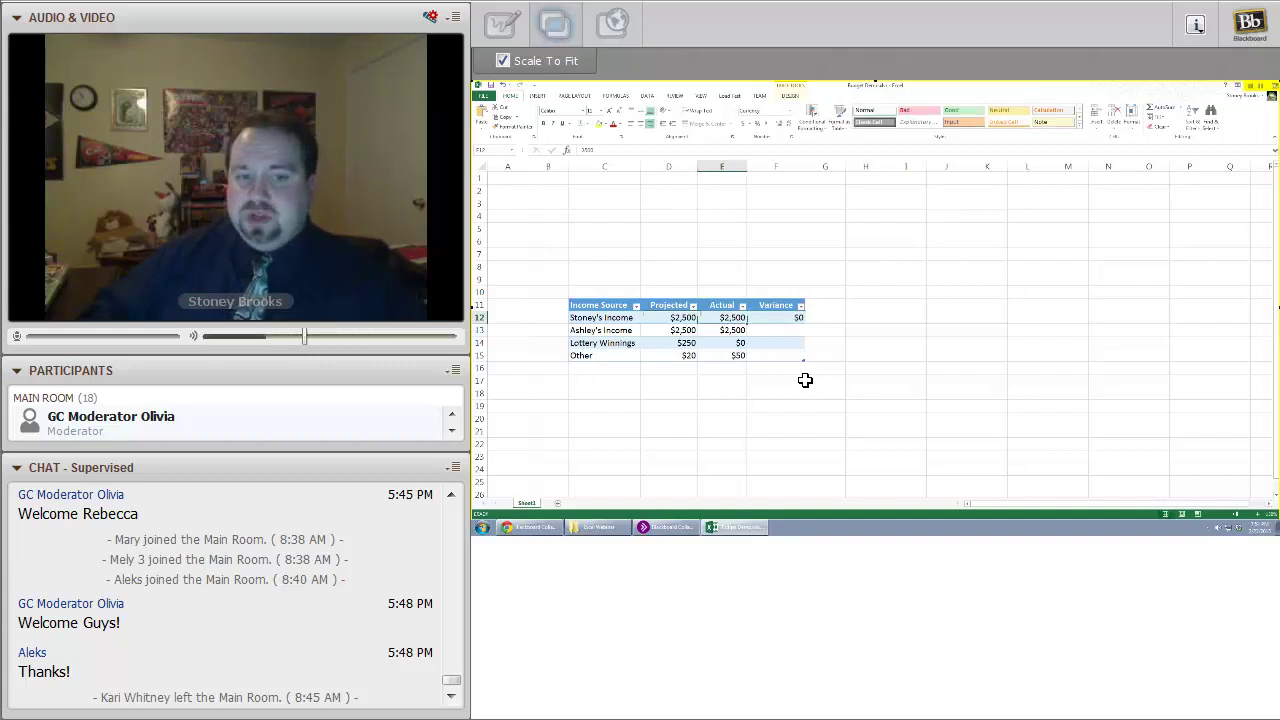
{"action": "key", "text": "Right"}
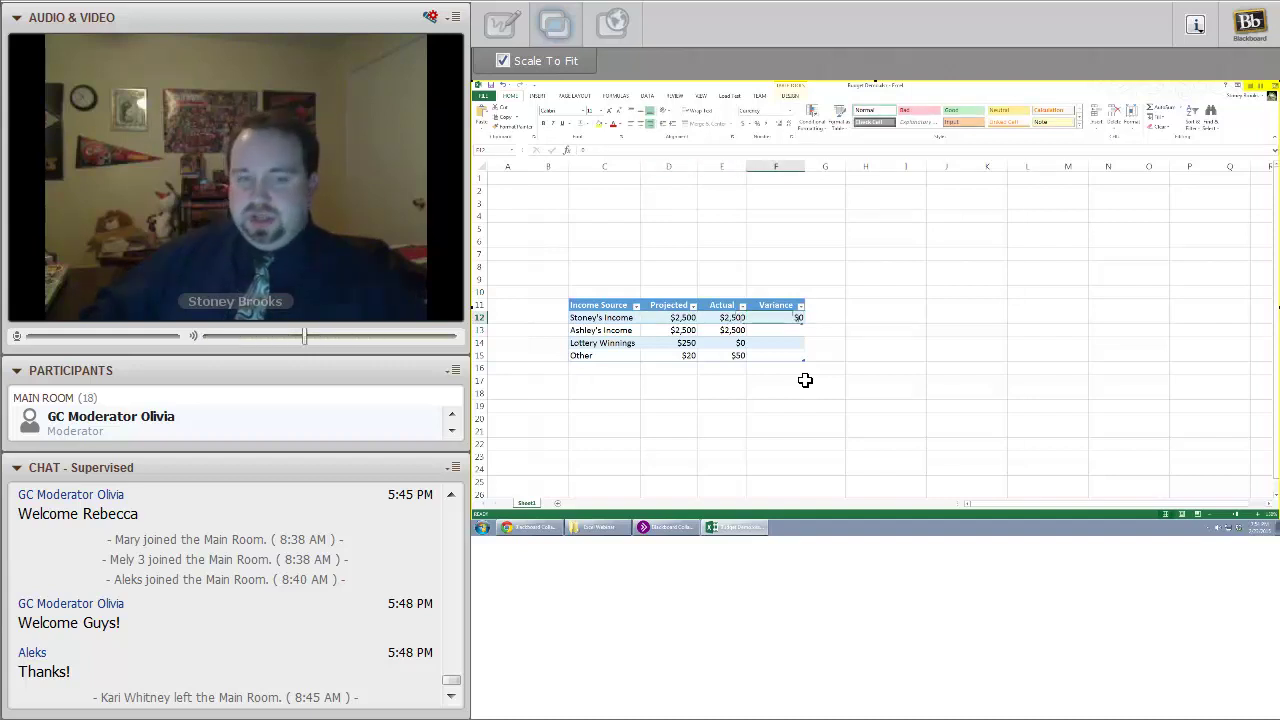
{"action": "key", "text": "Delete"}
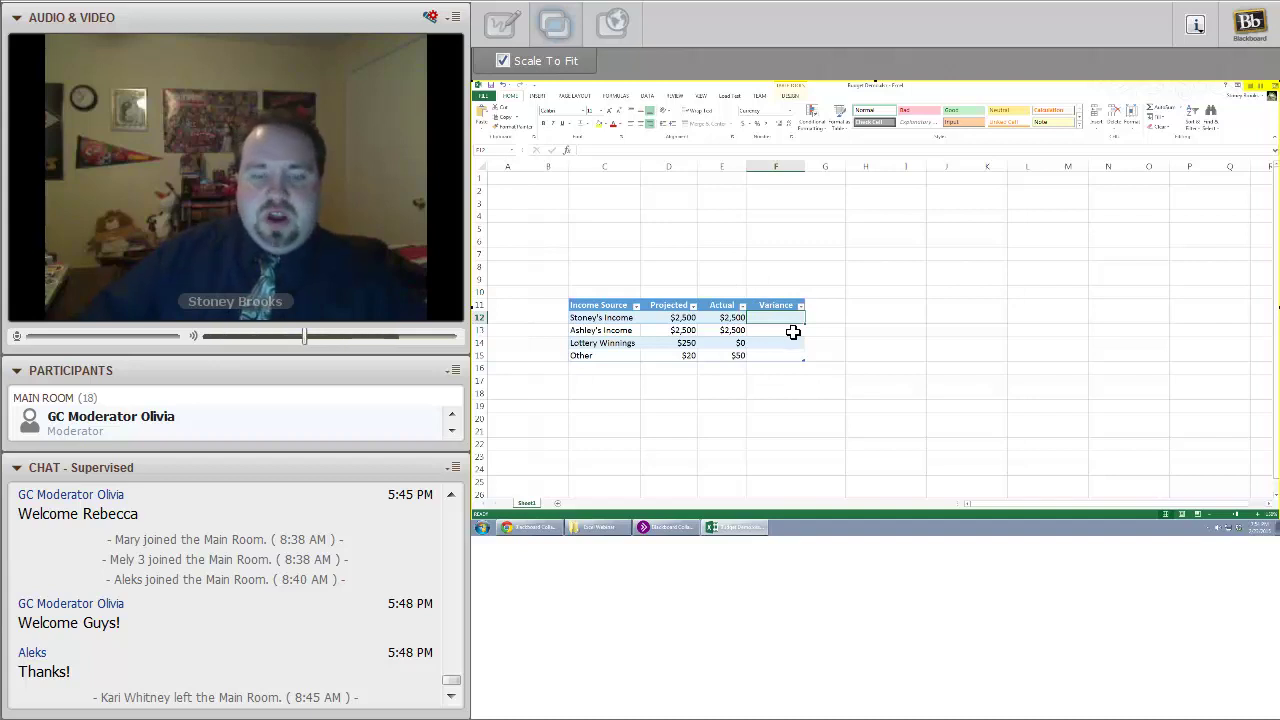
{"action": "type", "text": "="}
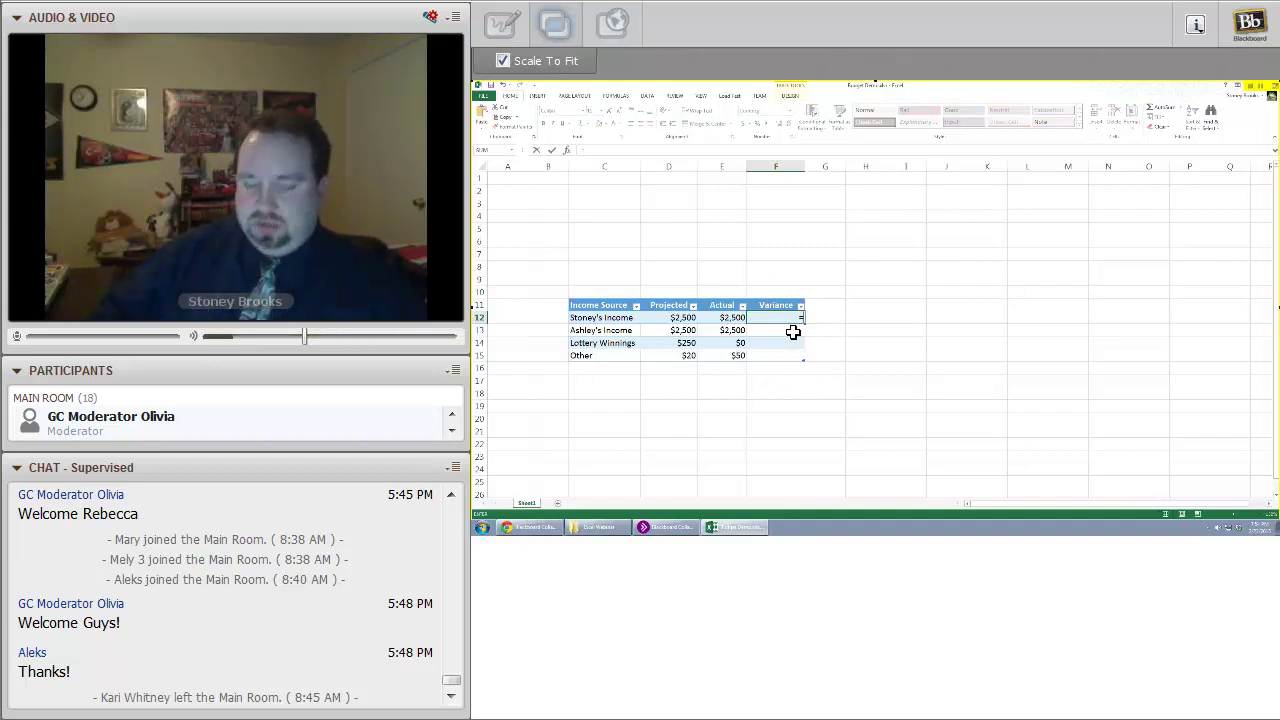
{"action": "key", "text": "Escape"}
{"action": "left_click", "coordinate": [778, 253]}
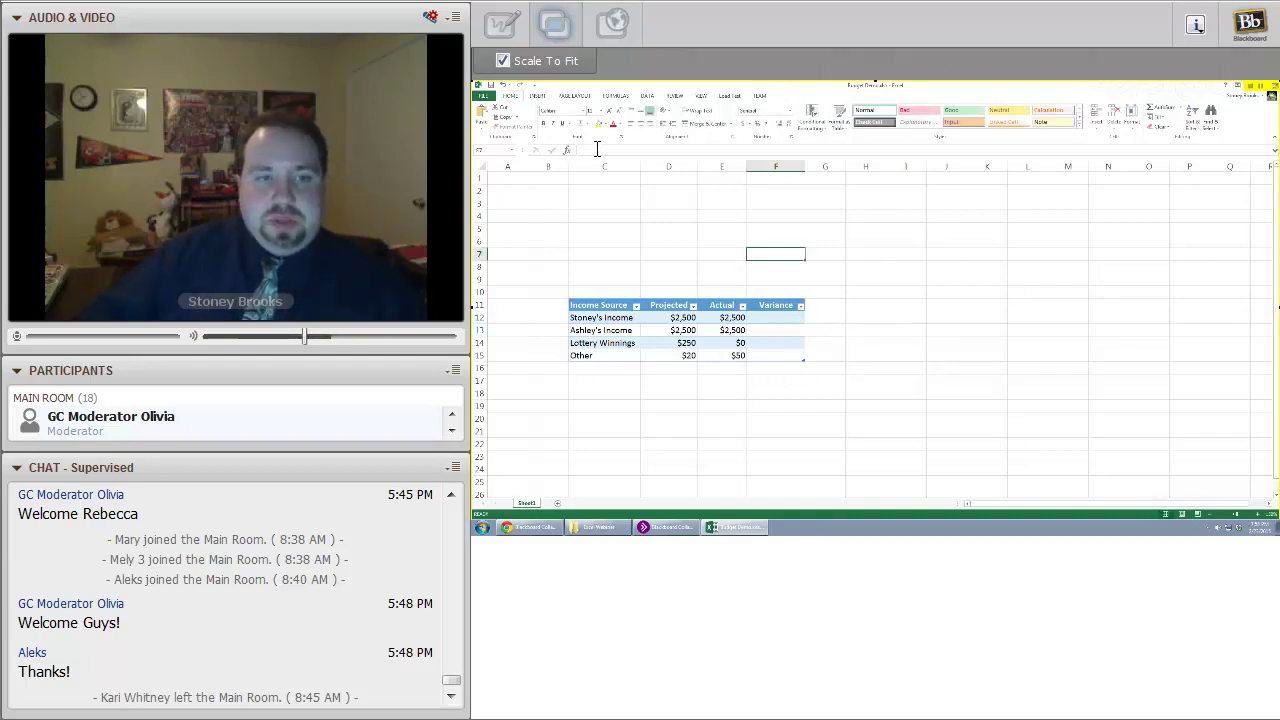
{"action": "left_click", "coordinate": [600, 149]}
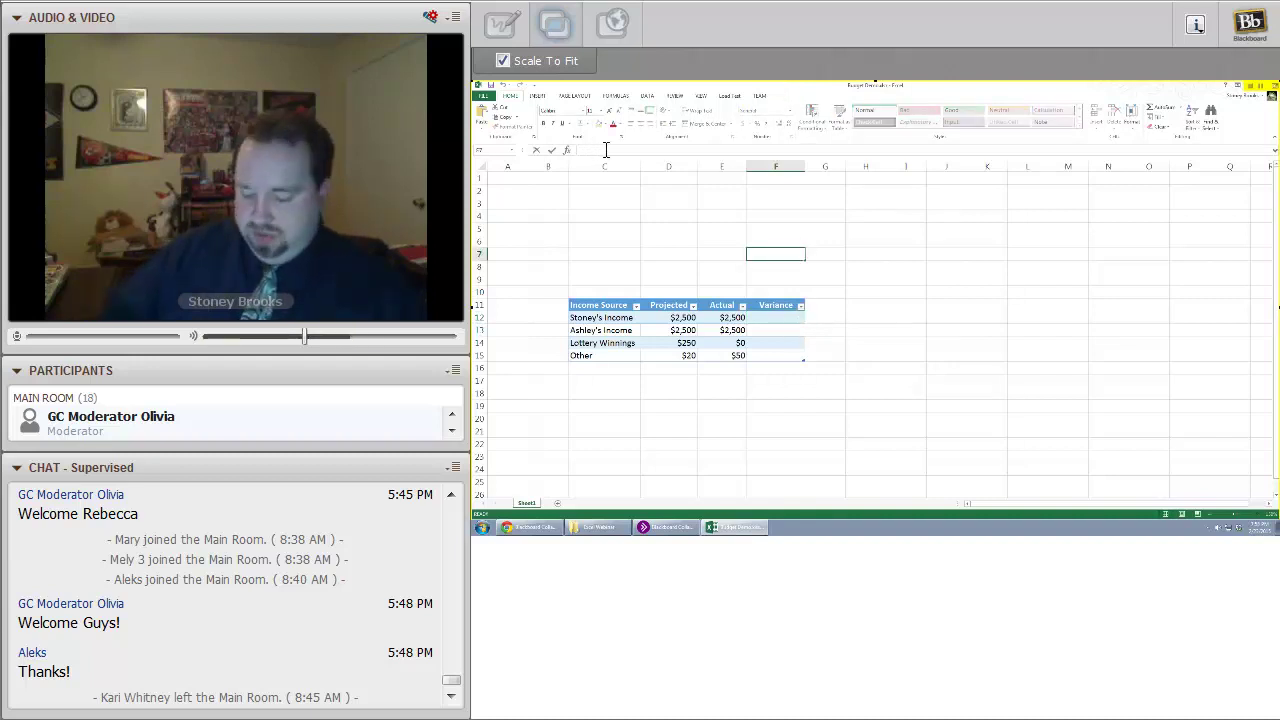
{"action": "left_click", "coordinate": [604, 252]}
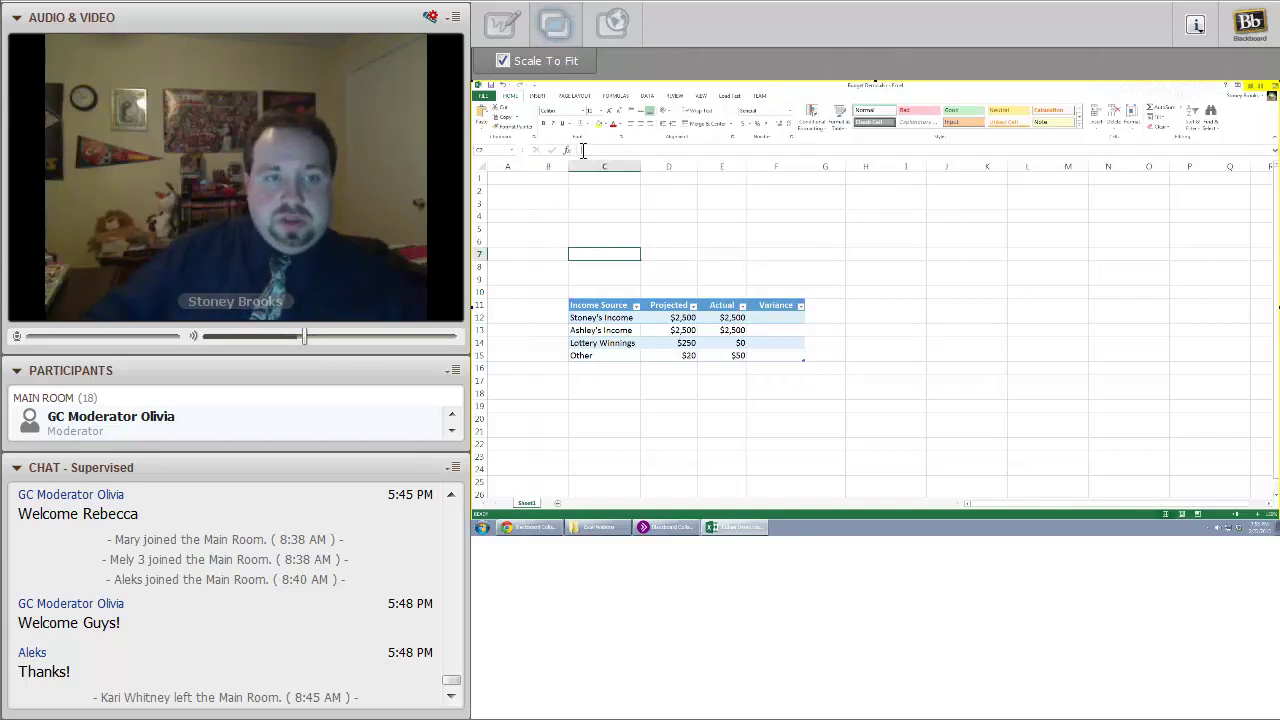
{"action": "left_click", "coordinate": [582, 150]}
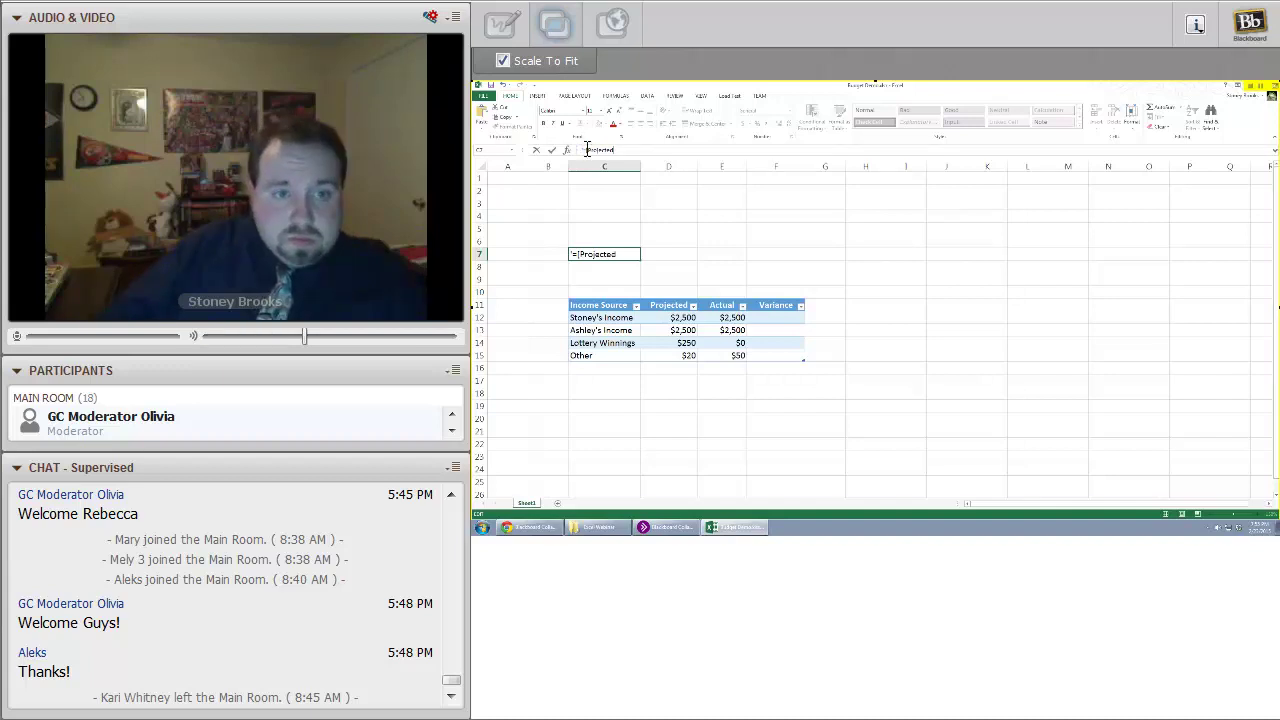
{"action": "type", "text": "@Projected"}
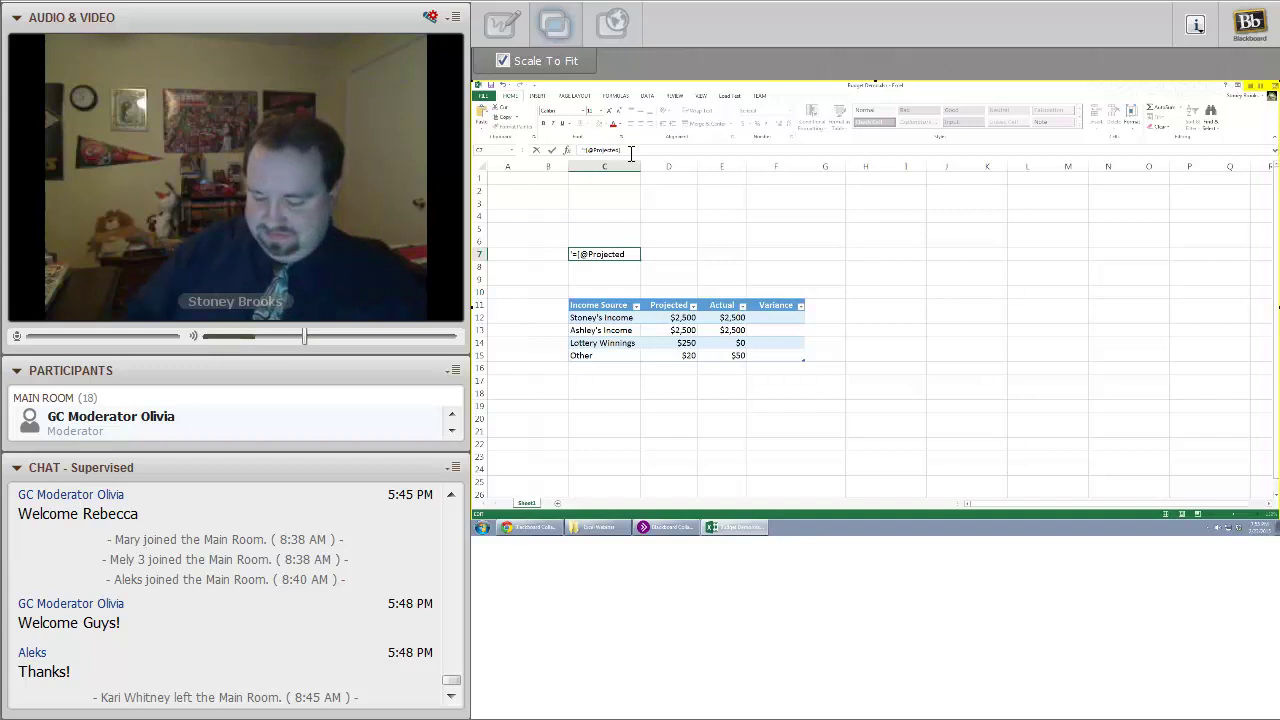
{"action": "type", "text": "] - [@A"}
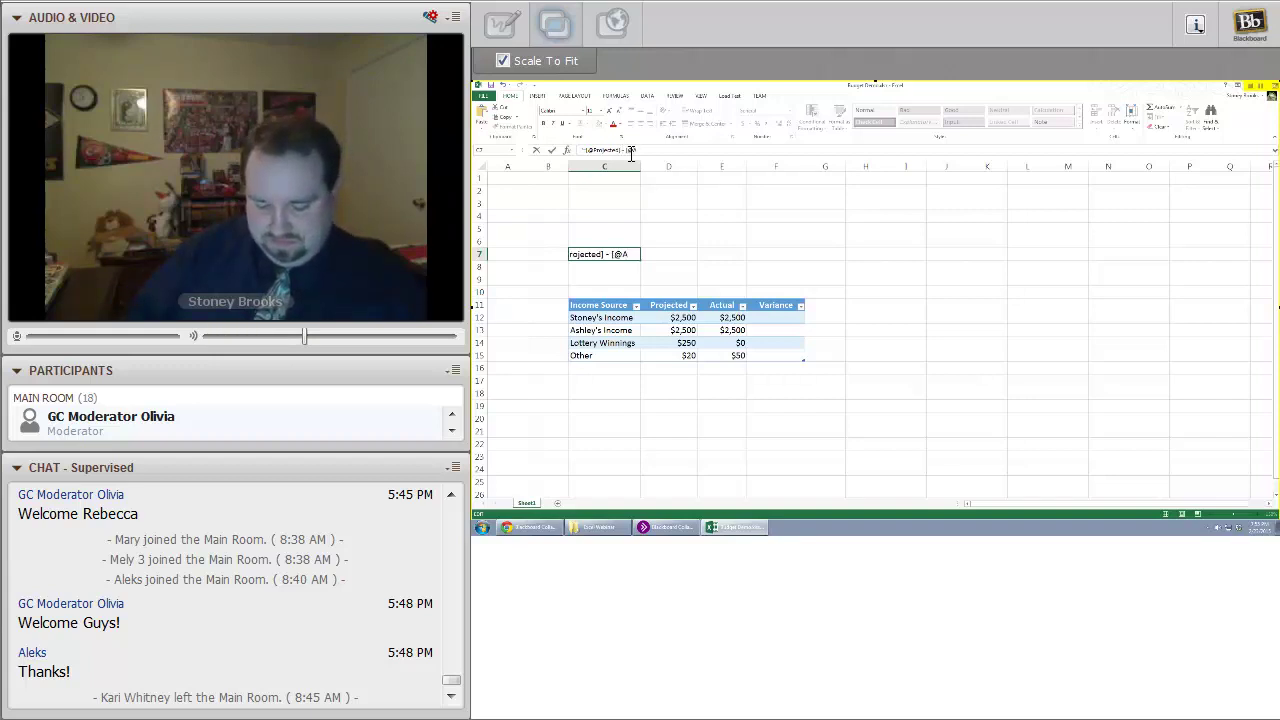
{"action": "type", "text": "ctual"}
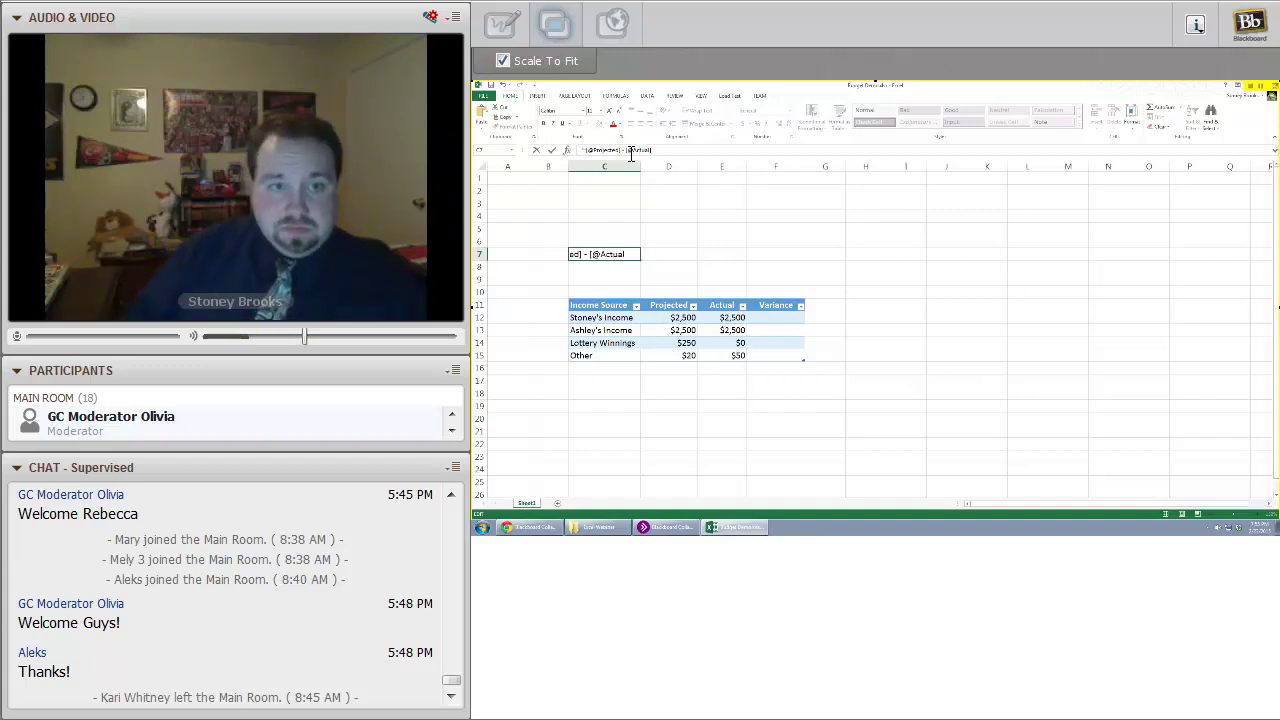
{"action": "type", "text": "]"}
{"action": "key", "text": "Return"}
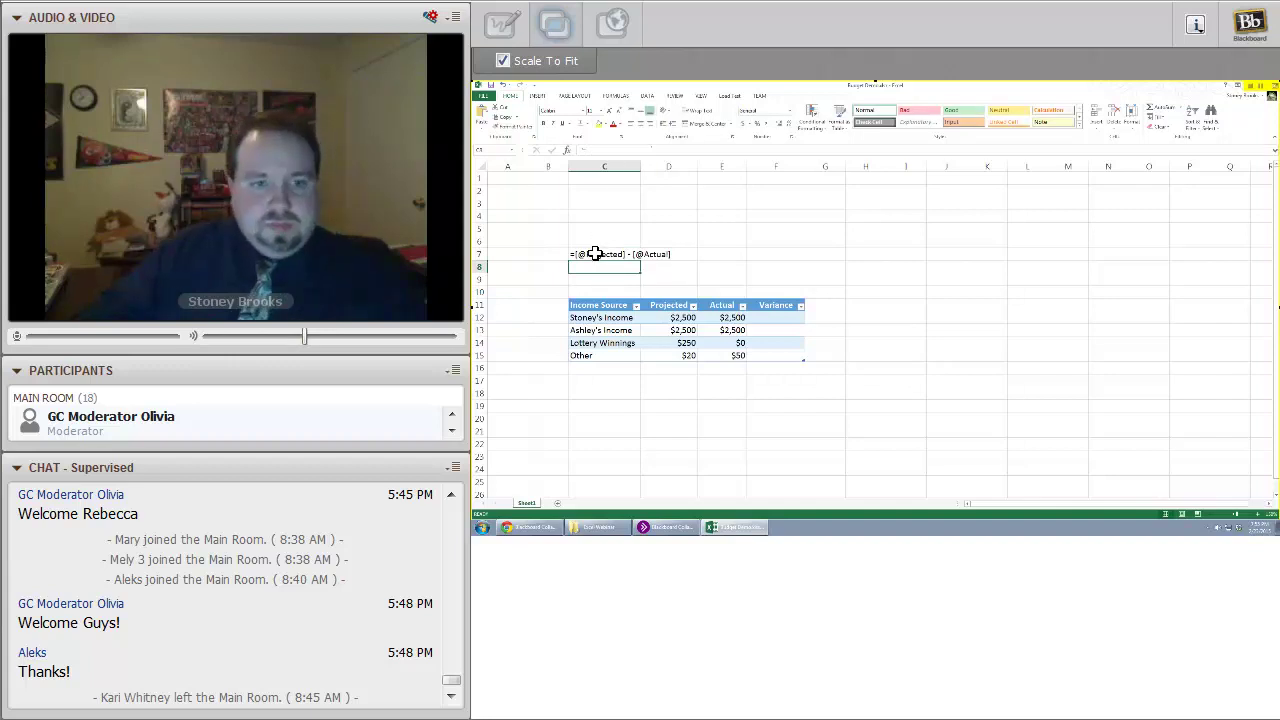
{"action": "left_click", "coordinate": [594, 252]}
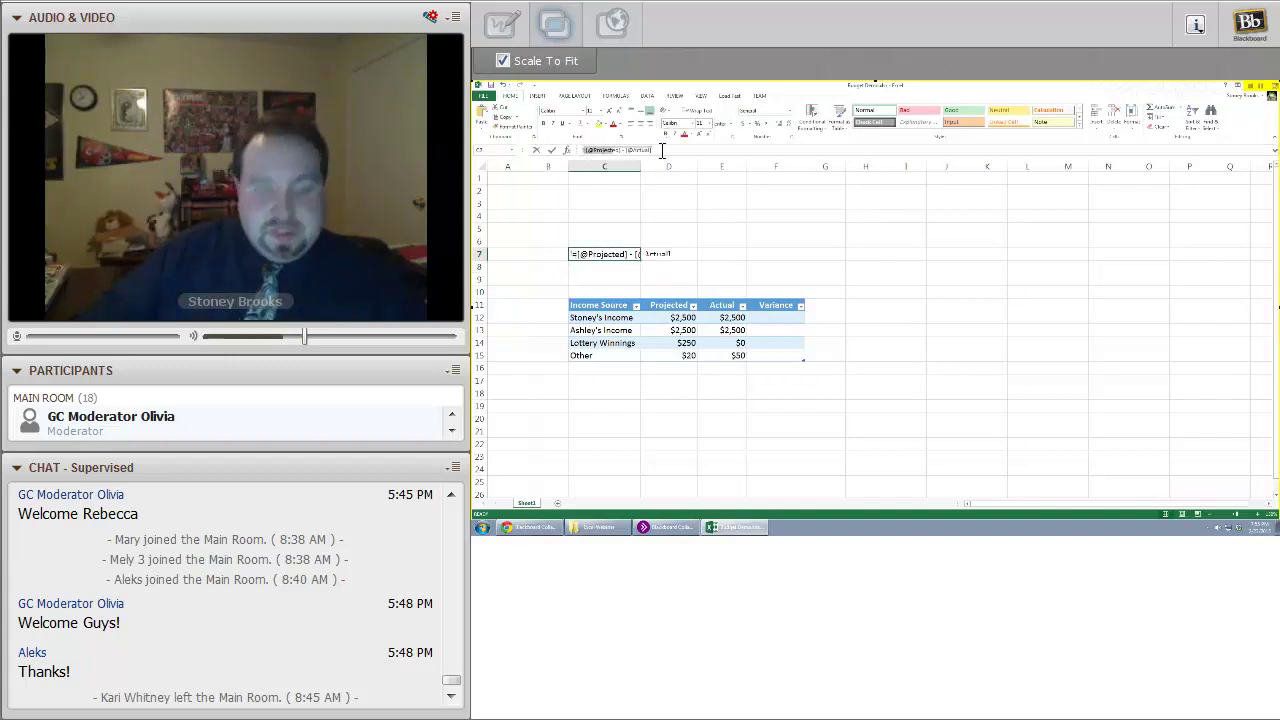
{"action": "left_click_drag", "start_coordinate": [660, 152], "coordinate": [582, 152]}
{"action": "key", "text": "ctrl+c"}
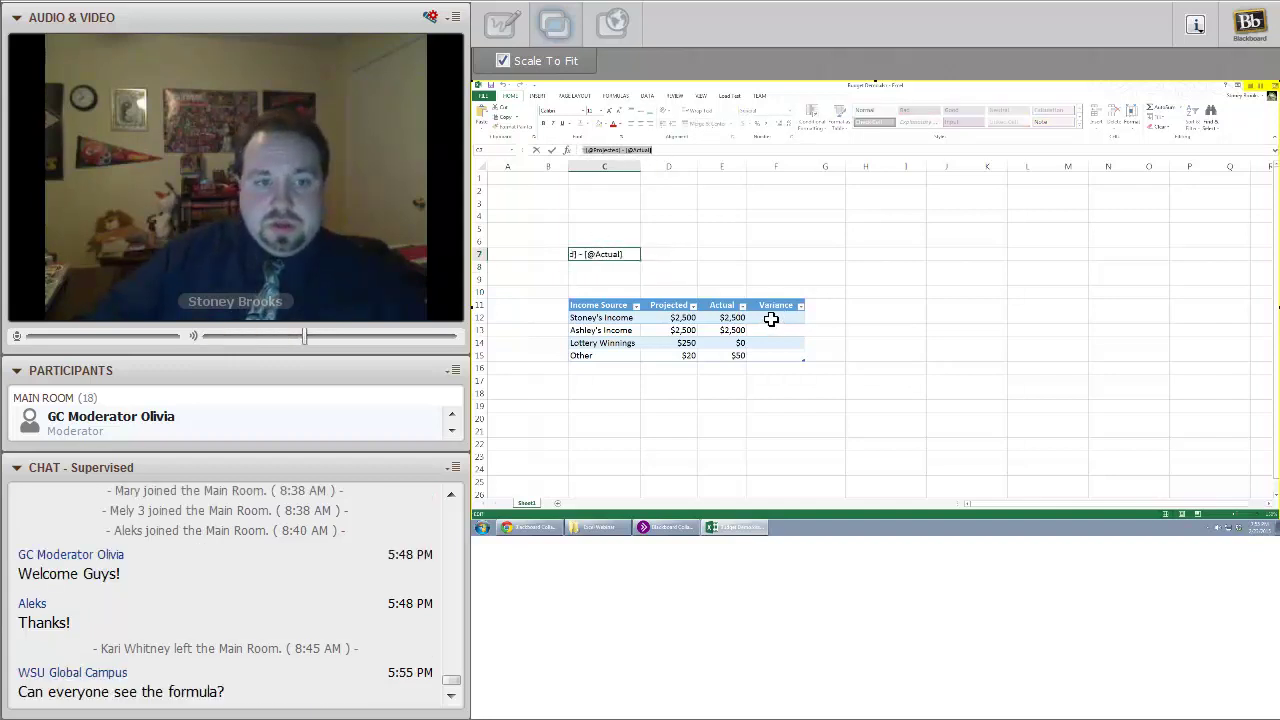
{"action": "key", "text": "Escape"}
{"action": "left_click", "coordinate": [771, 318]}
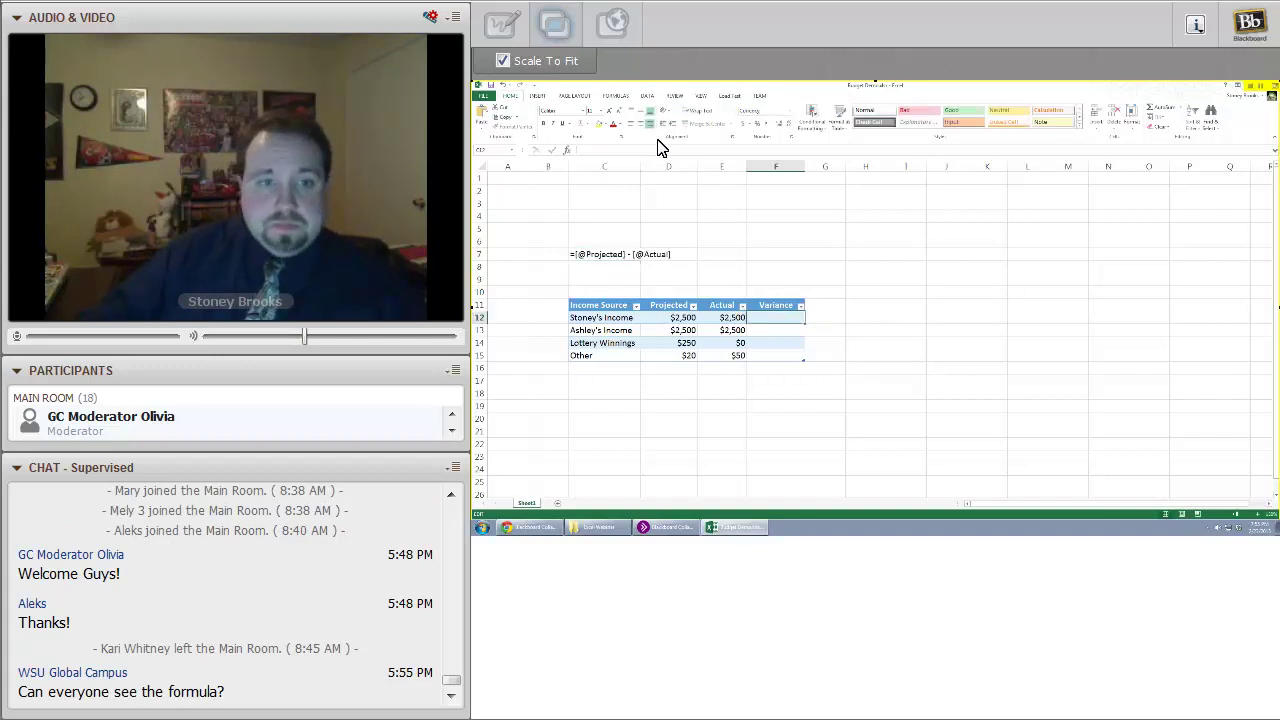
{"action": "key", "text": "ctrl+v"}
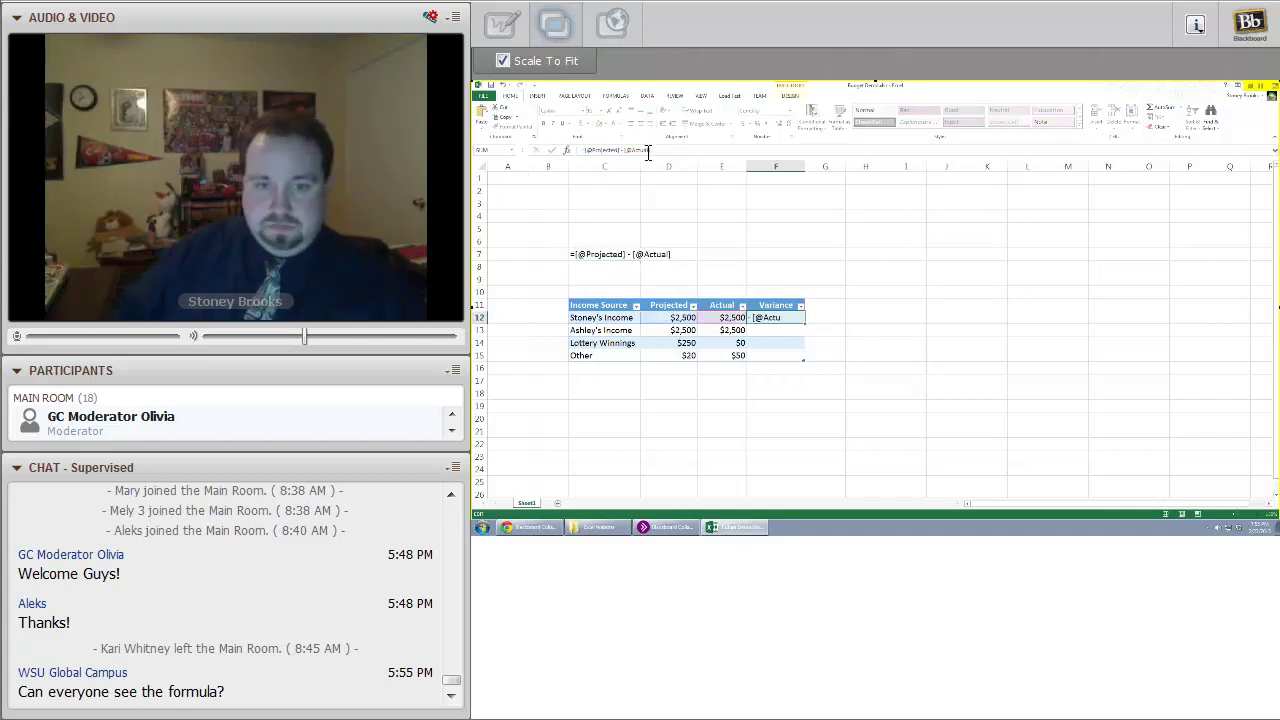
{"action": "key", "text": "Return"}
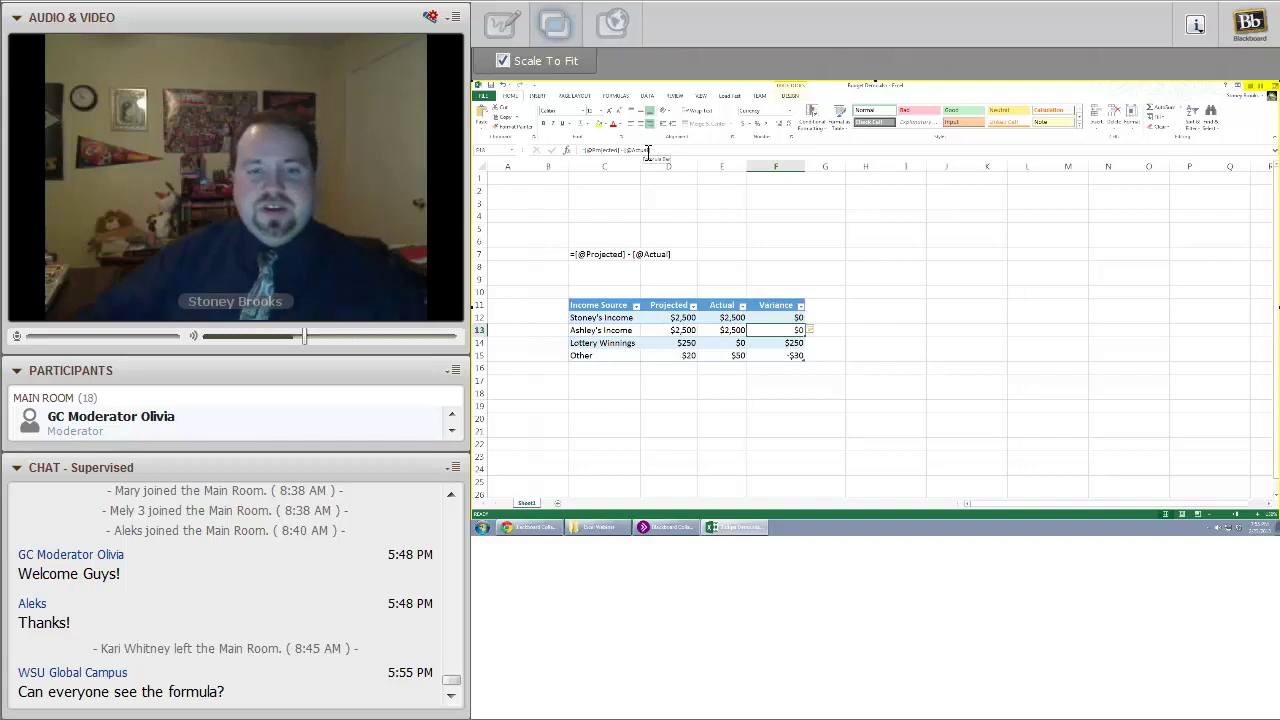
Magnify the worksheet to examine the literal formula in C7 and the calculated Variance column
{"action": "left_click", "coordinate": [596, 255]}
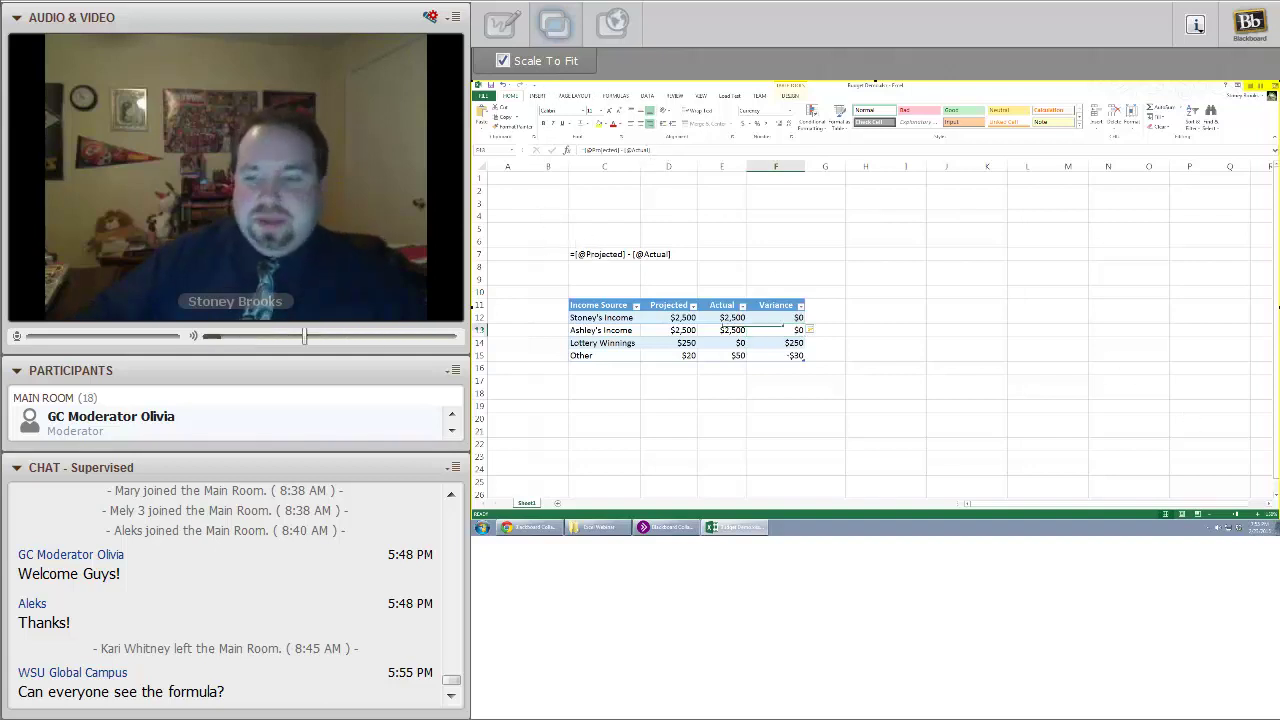
{"action": "left_click", "coordinate": [1262, 515]}
{"action": "left_click", "coordinate": [1260, 517]}
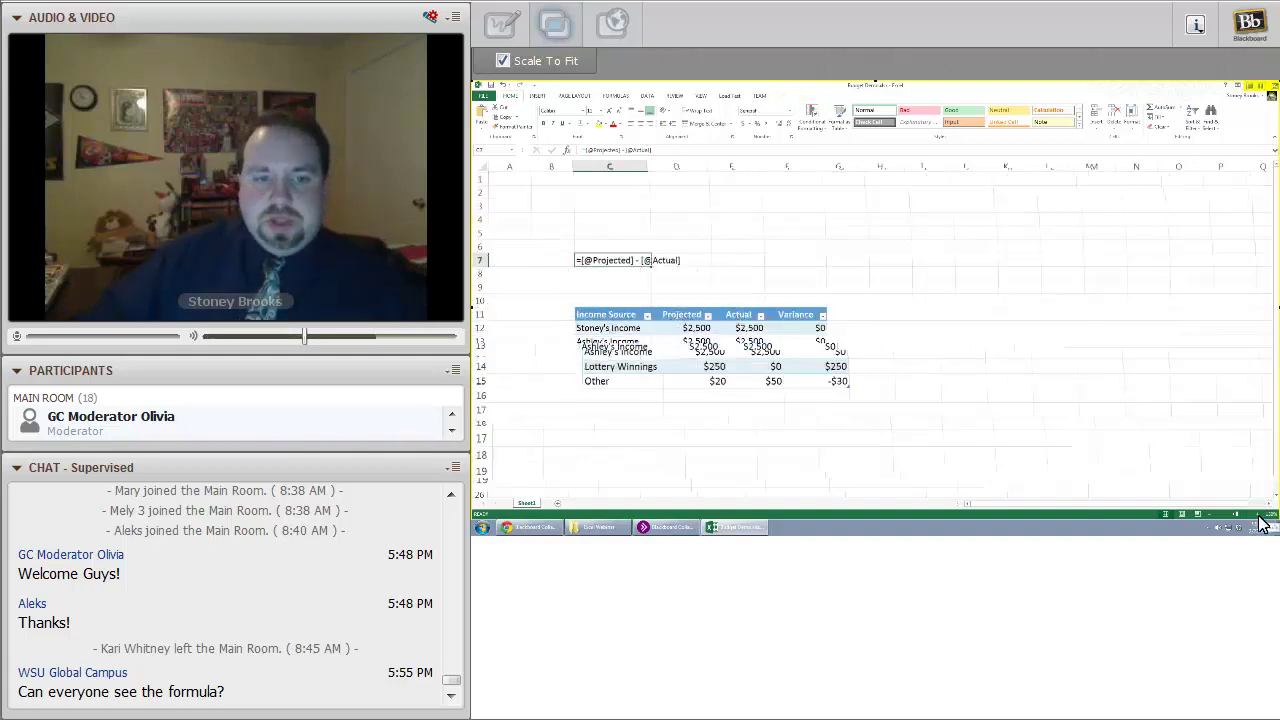
{"action": "left_click", "coordinate": [1262, 517]}
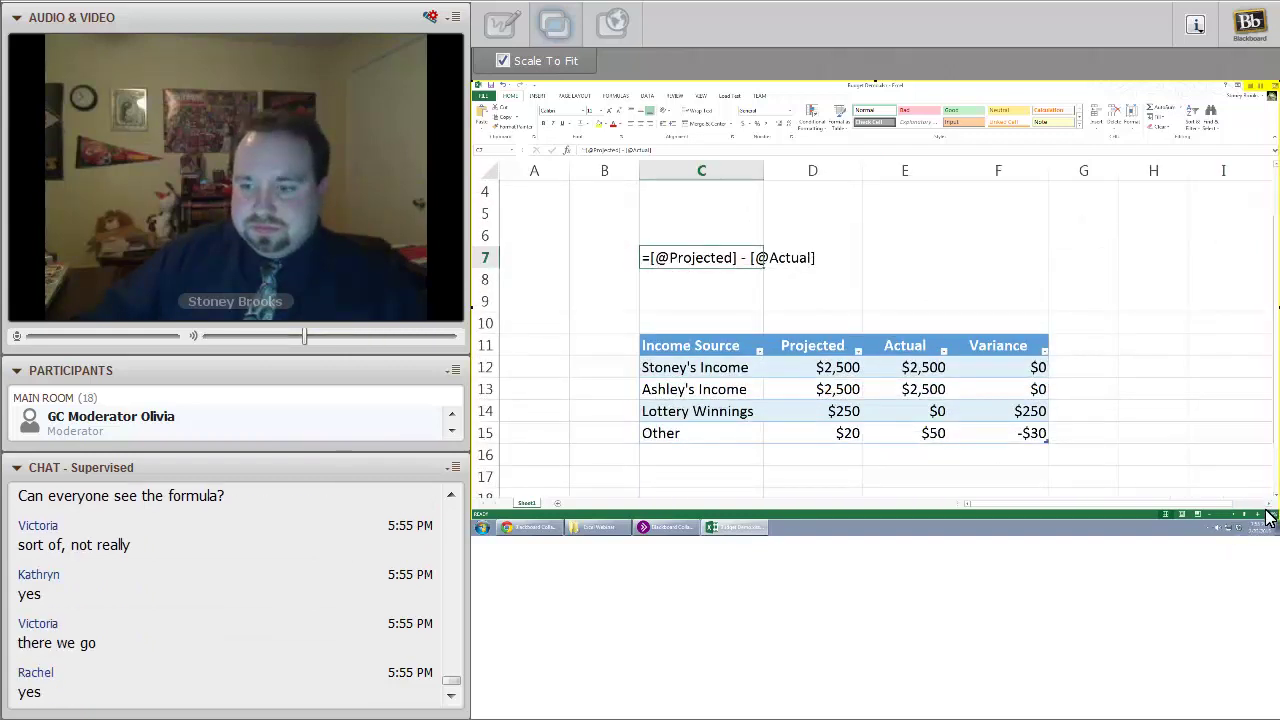
{"action": "left_click", "coordinate": [1262, 517]}
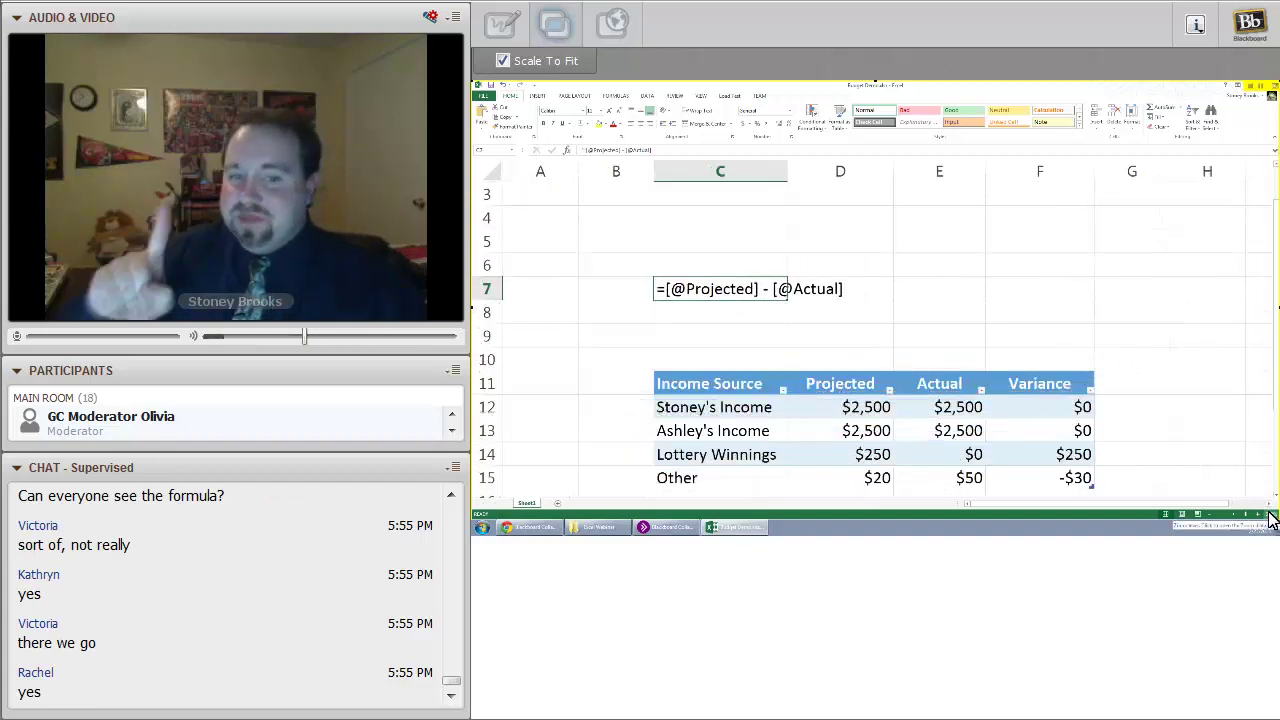
{"action": "left_click", "coordinate": [857, 217]}
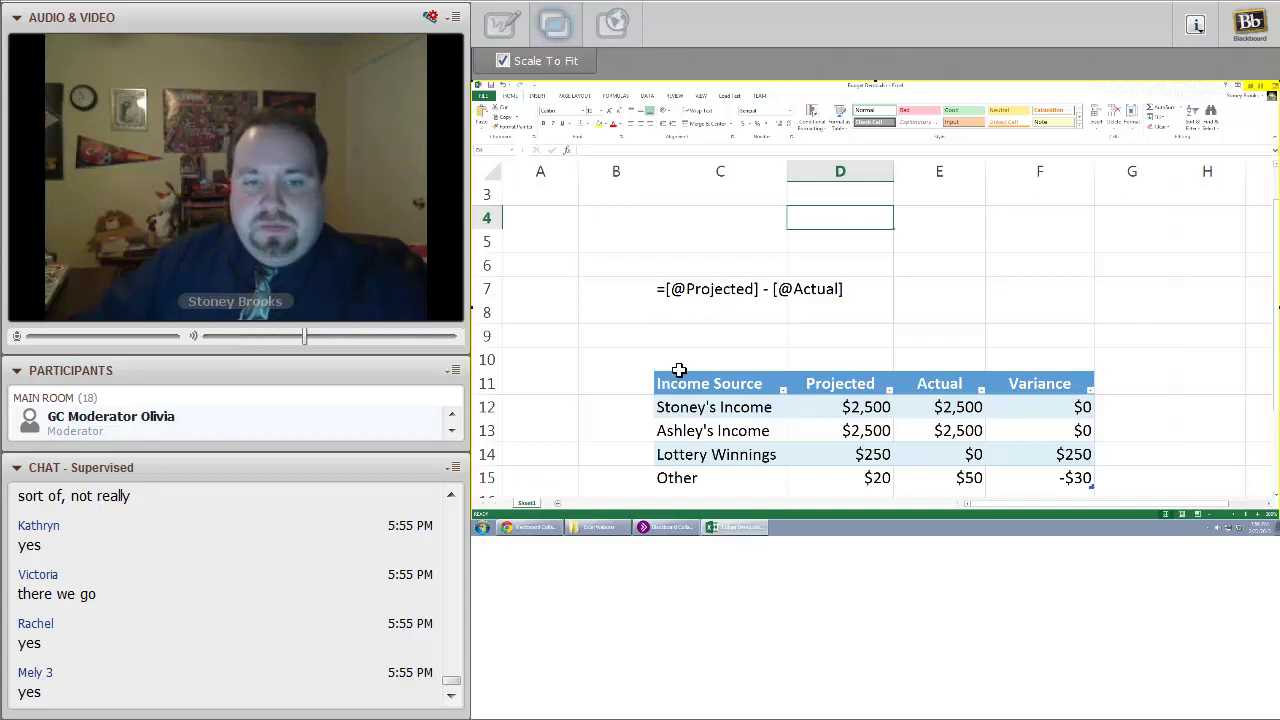
{"action": "scroll", "coordinate": [938, 453], "scroll_direction": "down", "scroll_amount": 1}
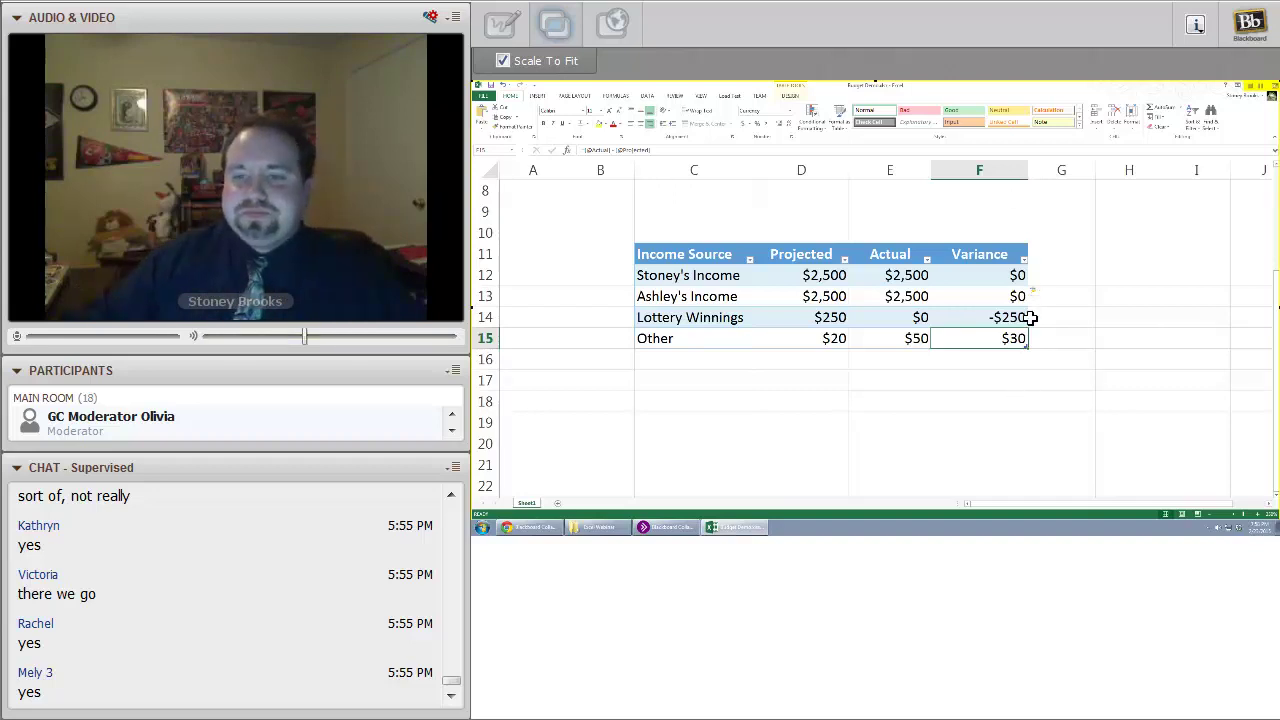
Format the Variance cells F12:F15 as Number with 0 decimal places and the thousands separator
{"action": "left_click", "coordinate": [986, 289]}
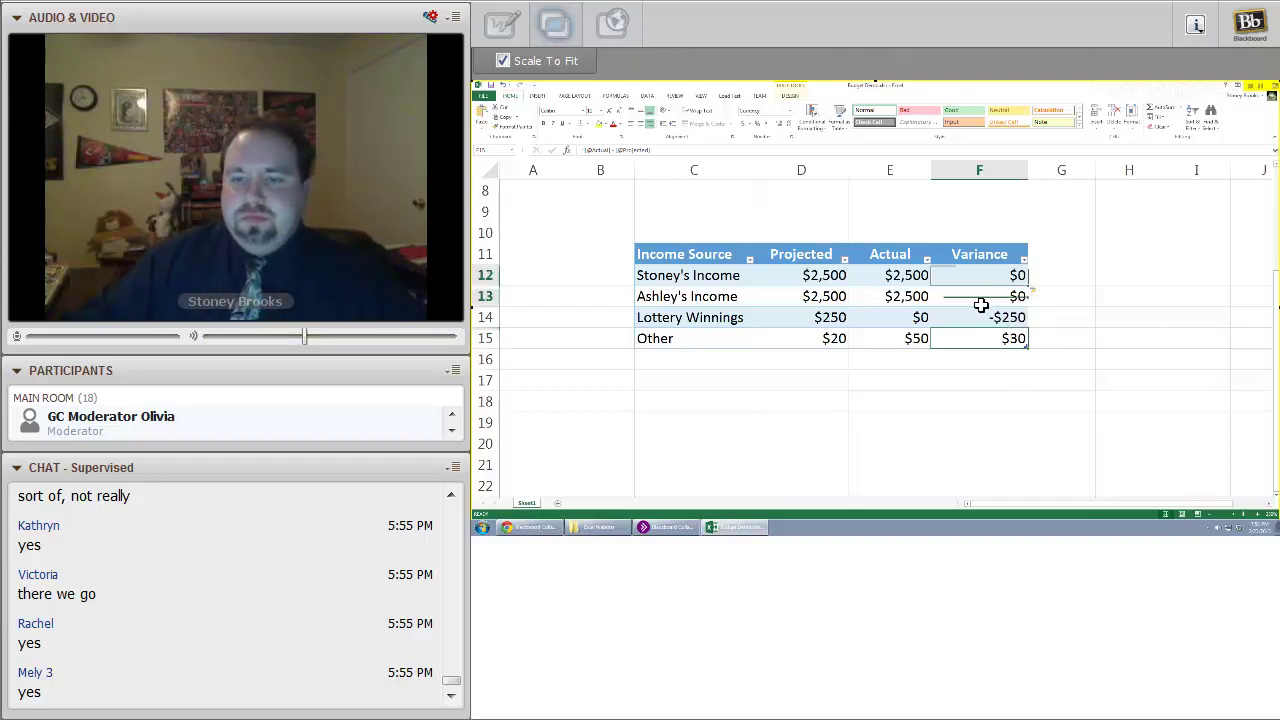
{"action": "left_click", "coordinate": [988, 333], "text": "shift"}
{"action": "right_click", "coordinate": [991, 347]}
{"action": "left_click", "coordinate": [1020, 317]}
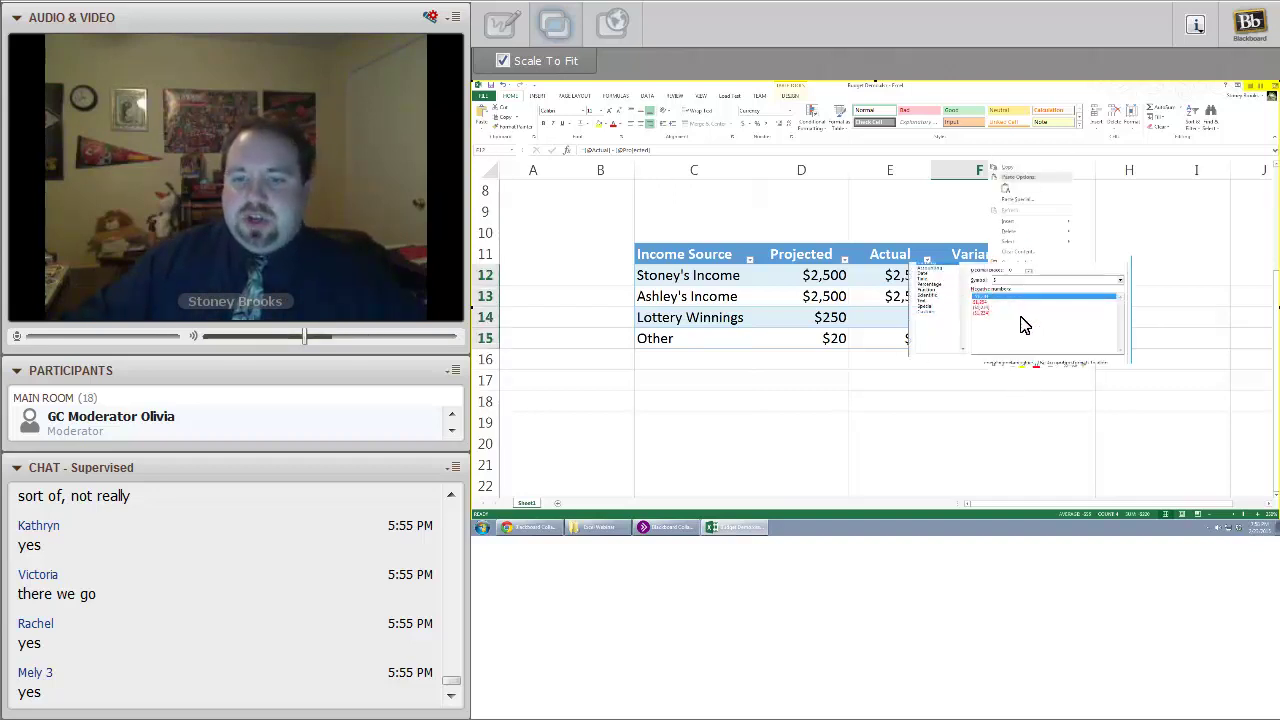
{"action": "left_click", "coordinate": [941, 252]}
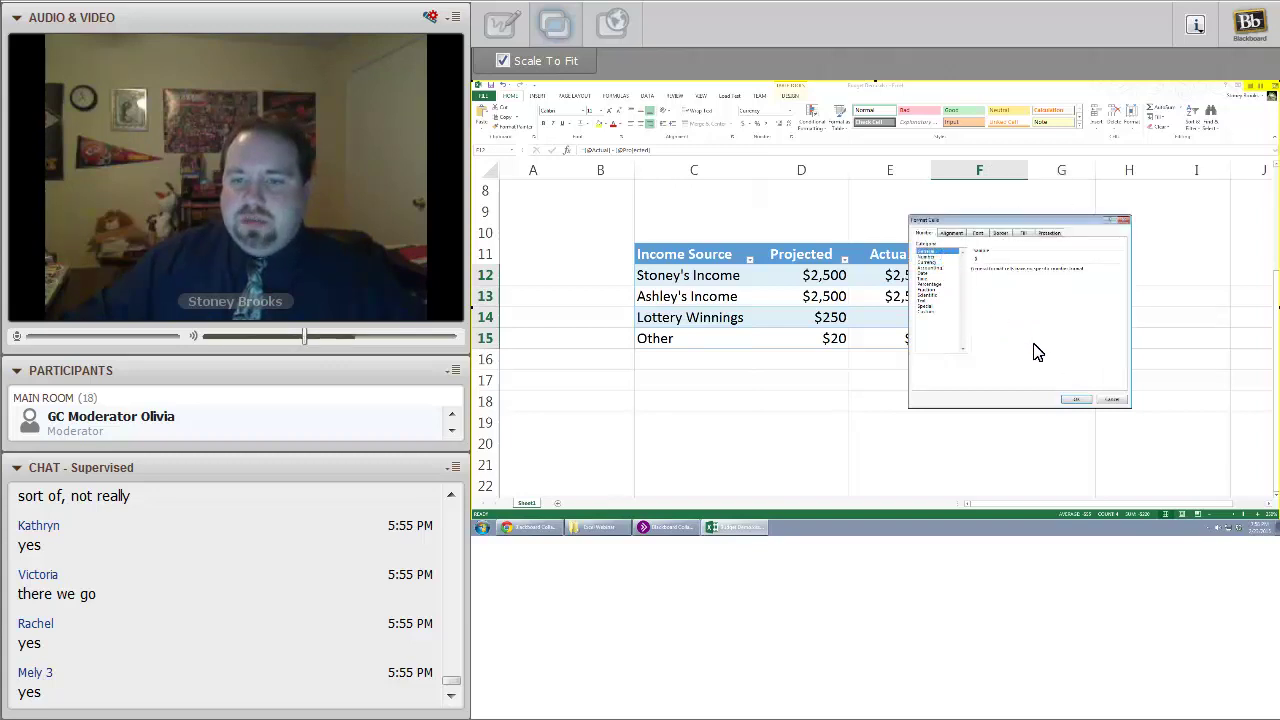
{"action": "left_click", "coordinate": [941, 258]}
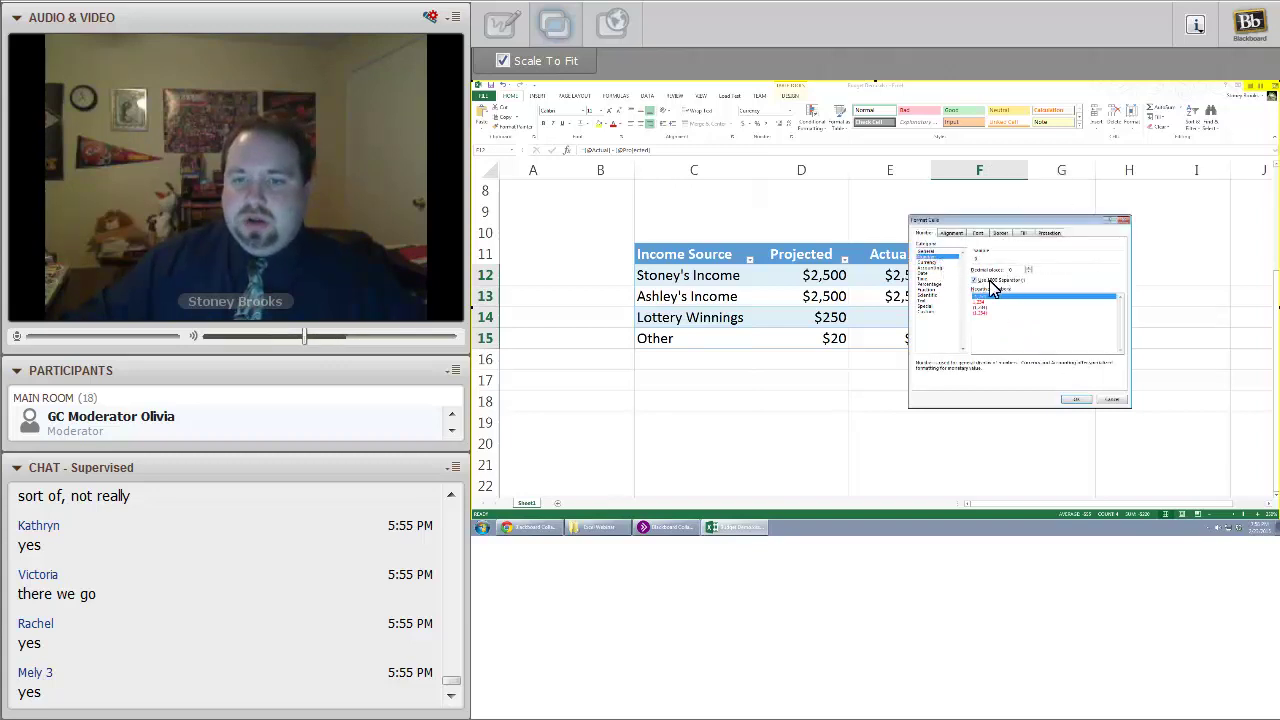
{"action": "left_click", "coordinate": [1078, 399]}
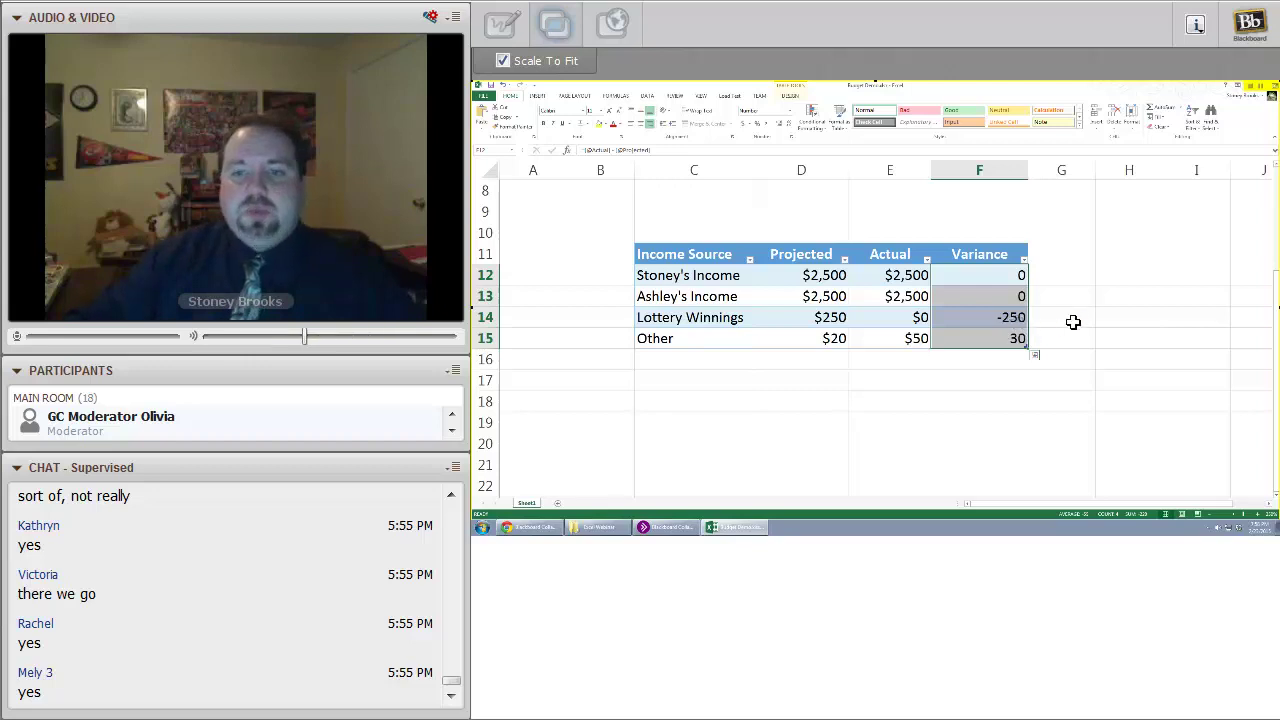
Apply the red, yellow and green traffic light icon set as conditional formatting to the Variance cells F12:F15
{"action": "left_click", "coordinate": [1104, 297]}
{"action": "left_click_drag", "start_coordinate": [976, 302], "coordinate": [980, 334]}
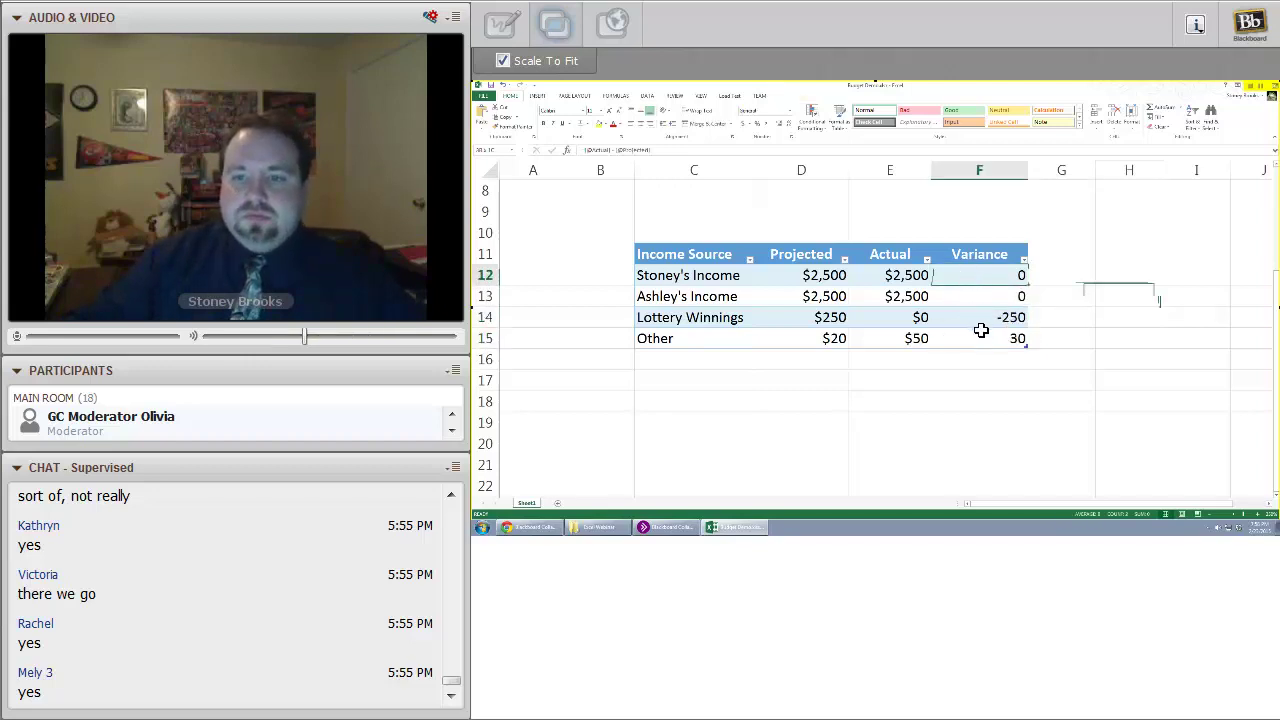
{"action": "left_click_drag", "start_coordinate": [988, 289], "coordinate": [986, 291]}
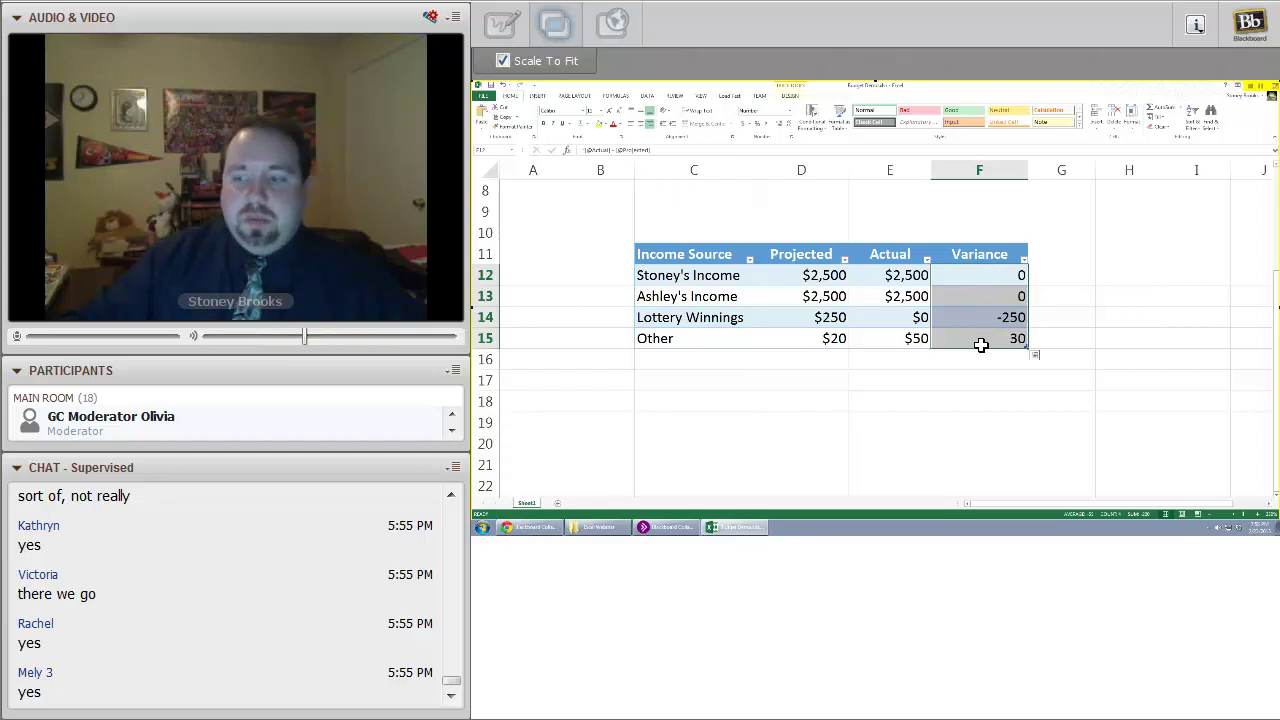
{"action": "left_click", "coordinate": [818, 134]}
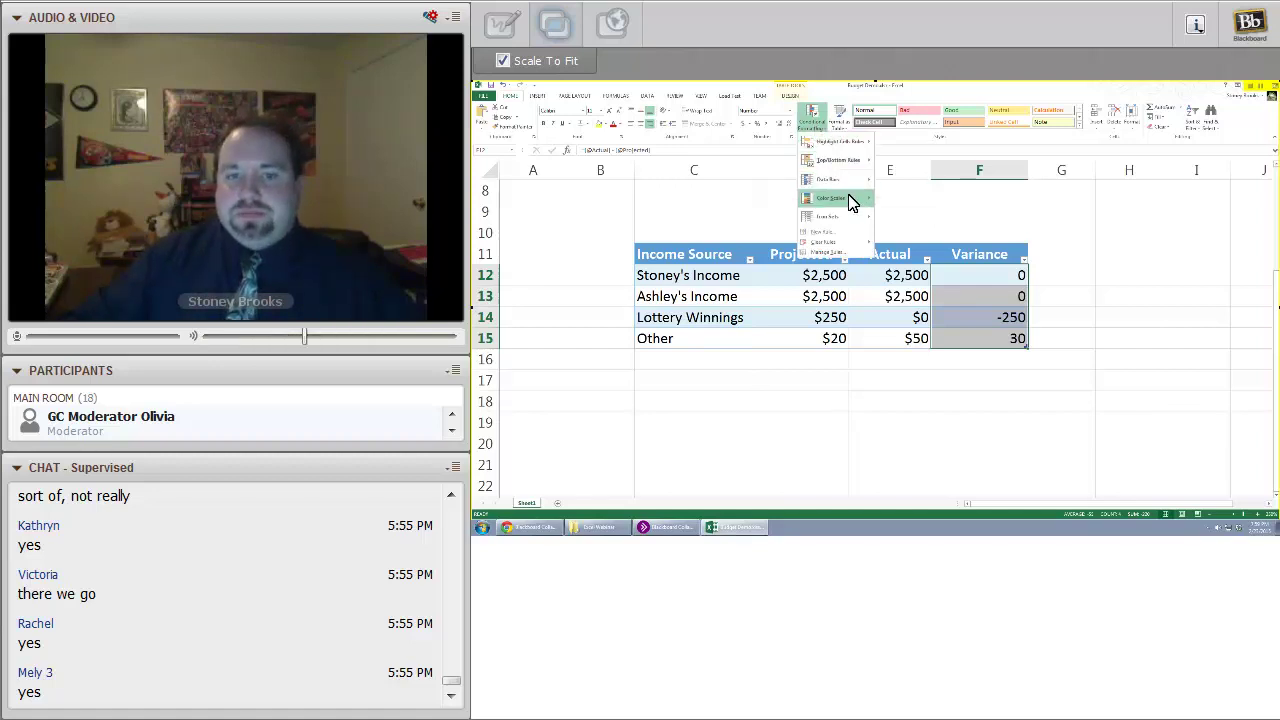
{"action": "mouse_move", "coordinate": [857, 218]}
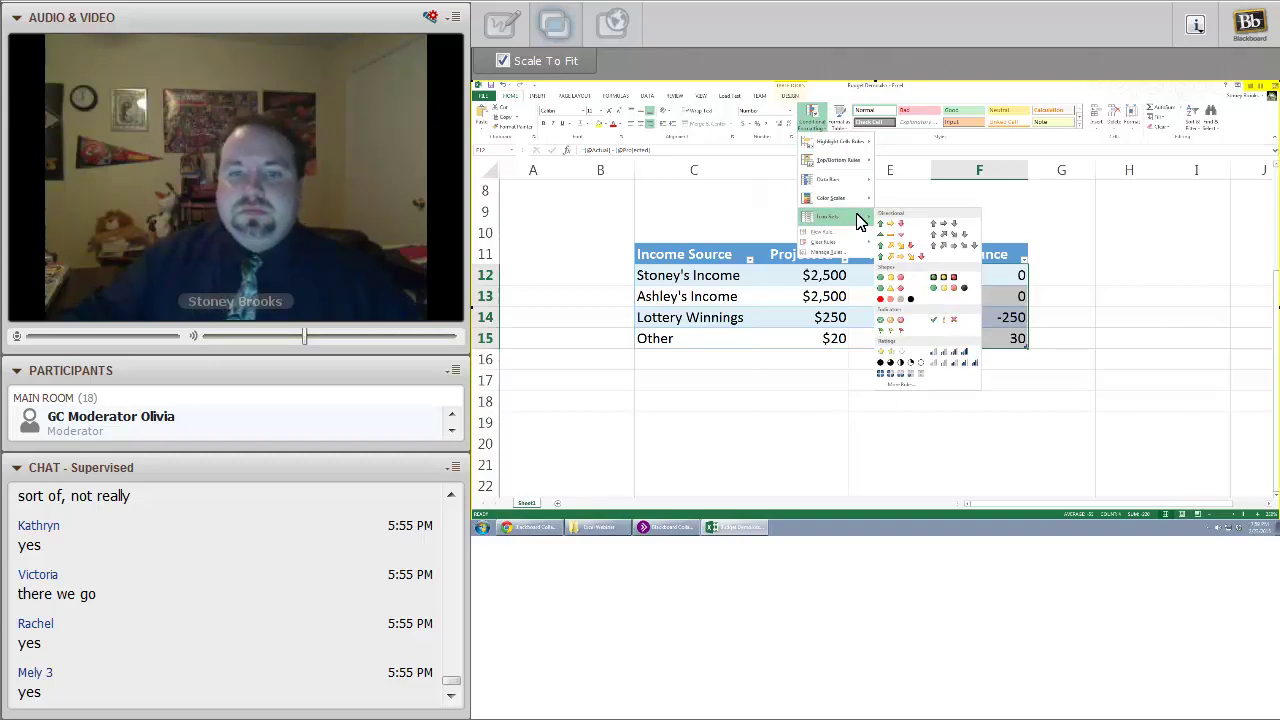
{"action": "left_click", "coordinate": [900, 276]}
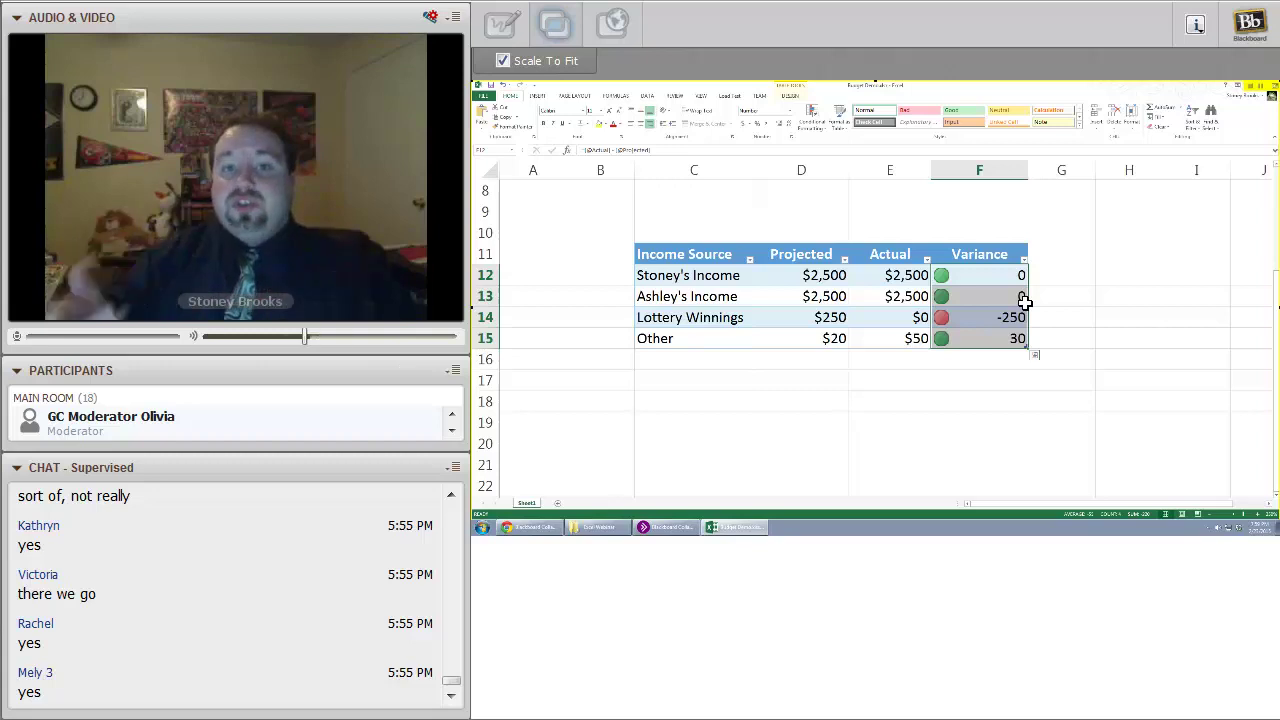
Open the icon set rule on F12:F15 for editing, keeping the Variance column's icons uncovered by the dialog
{"action": "left_click", "coordinate": [1036, 360]}
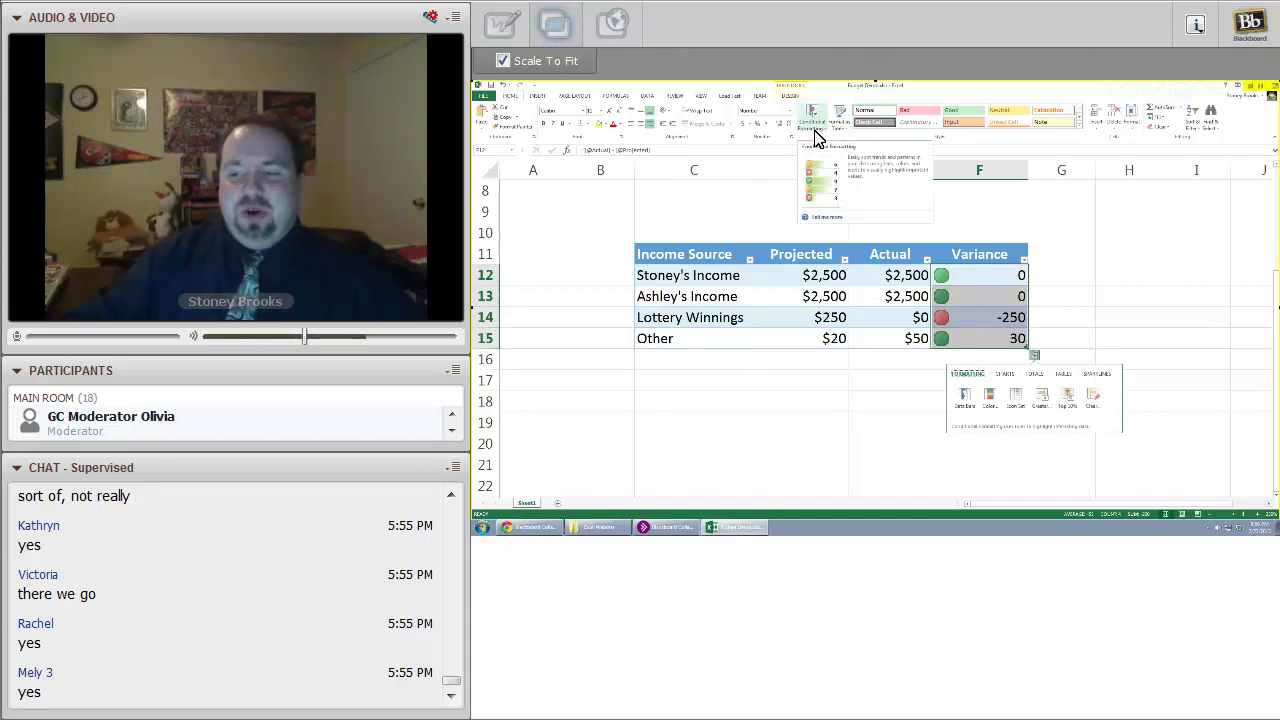
{"action": "left_click", "coordinate": [971, 276]}
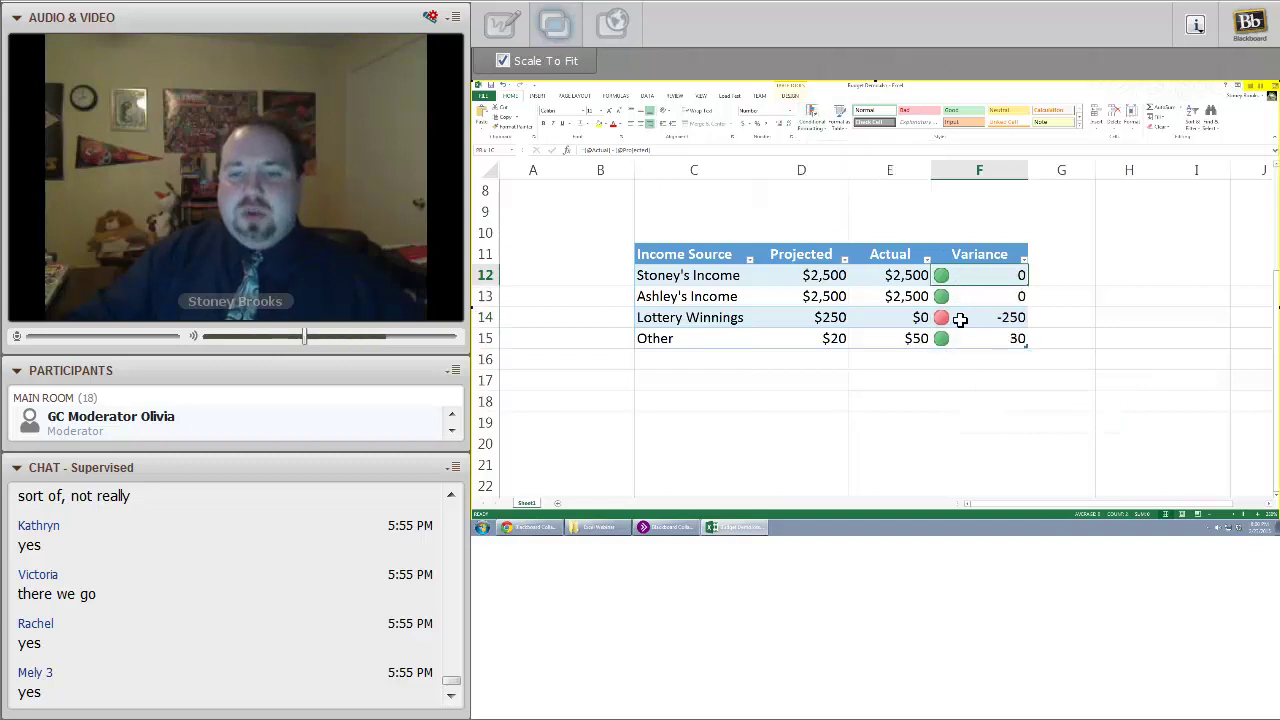
{"action": "left_click_drag", "start_coordinate": [959, 318], "coordinate": [963, 331]}
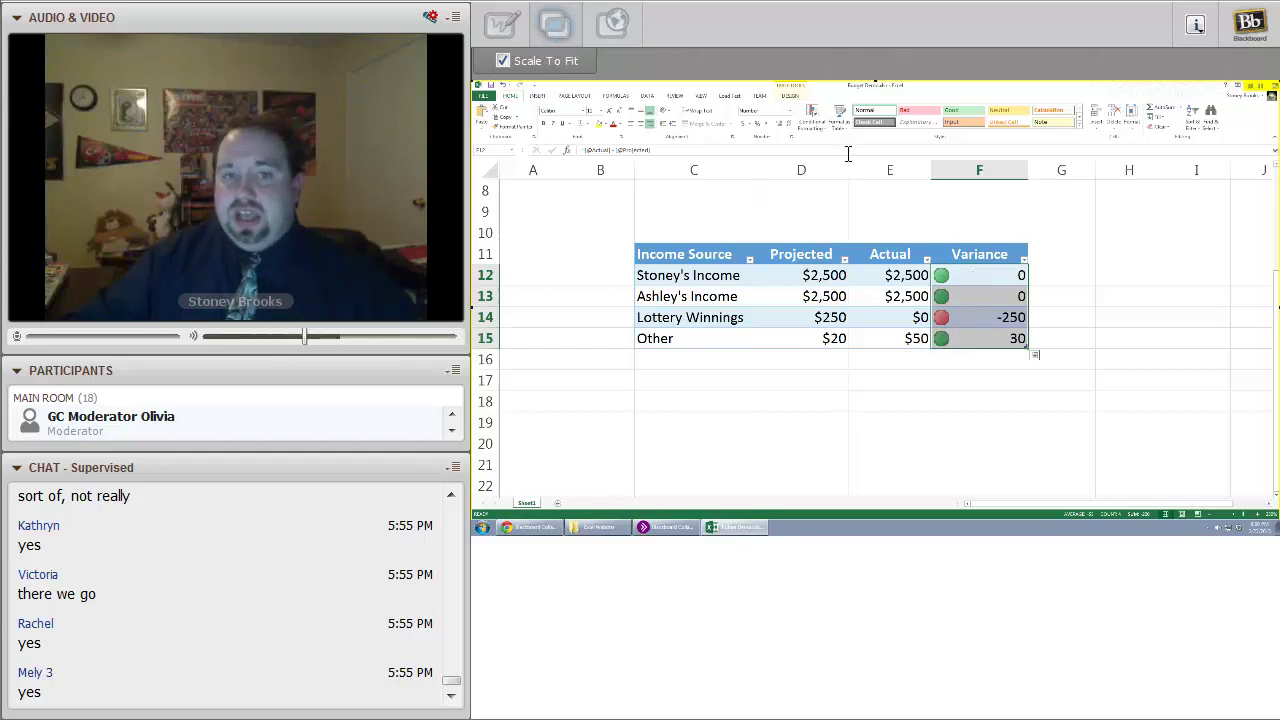
{"action": "left_click", "coordinate": [819, 134]}
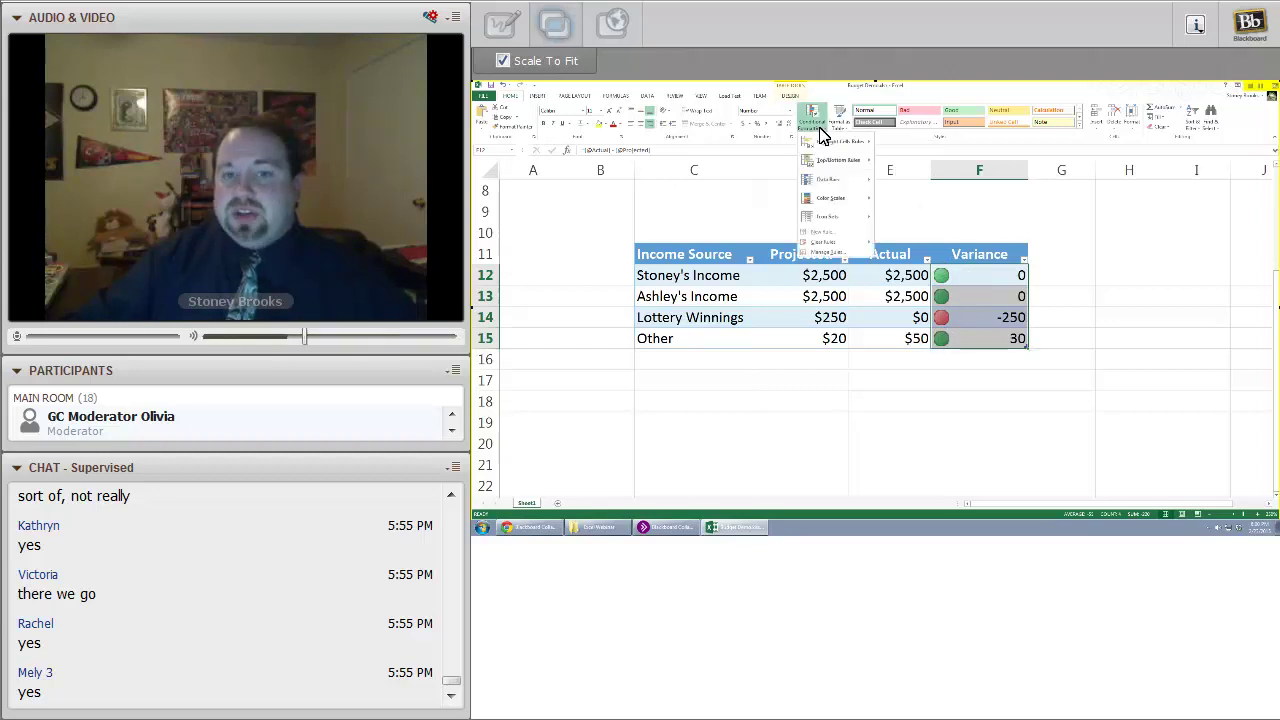
{"action": "left_click", "coordinate": [838, 258]}
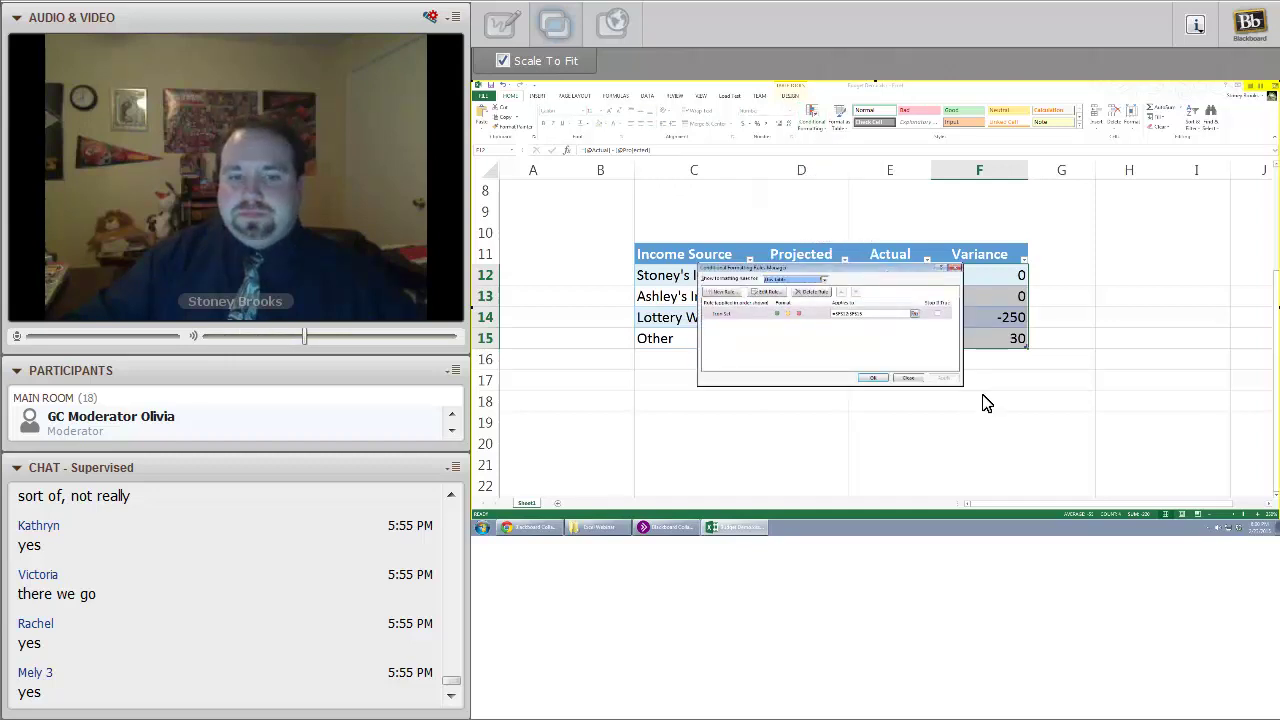
{"action": "left_click", "coordinate": [726, 314]}
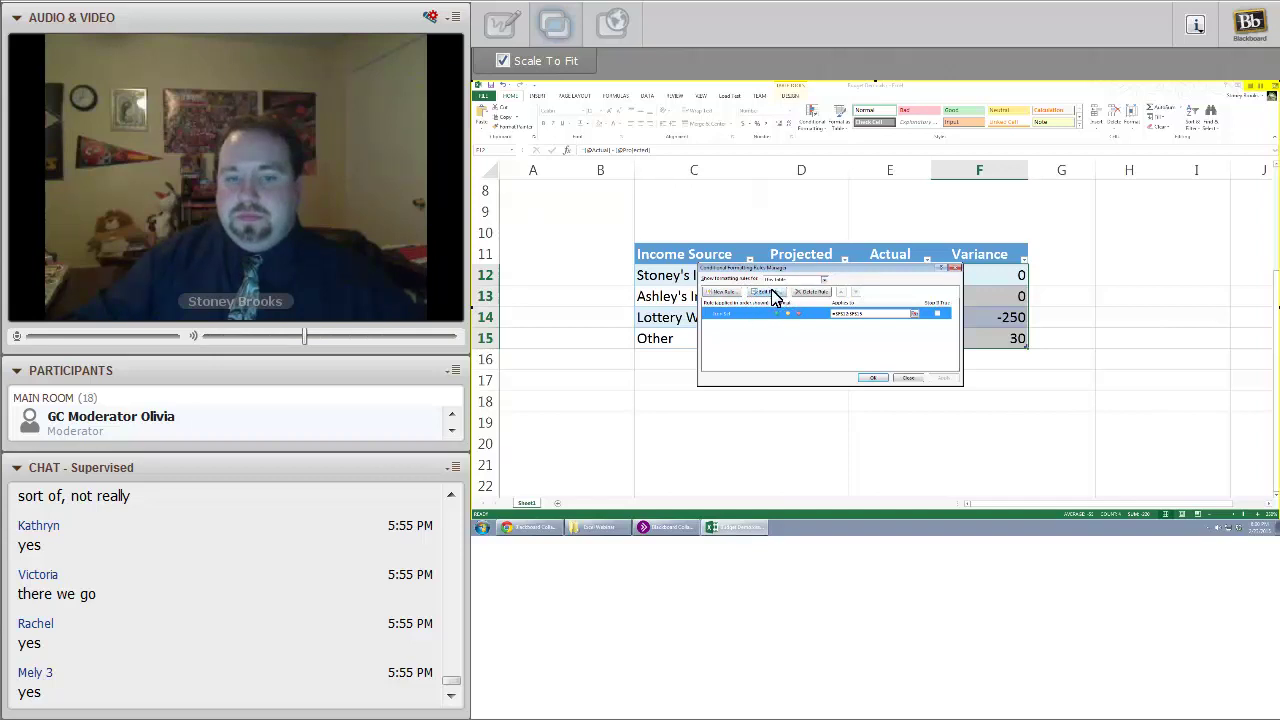
{"action": "left_click", "coordinate": [775, 297]}
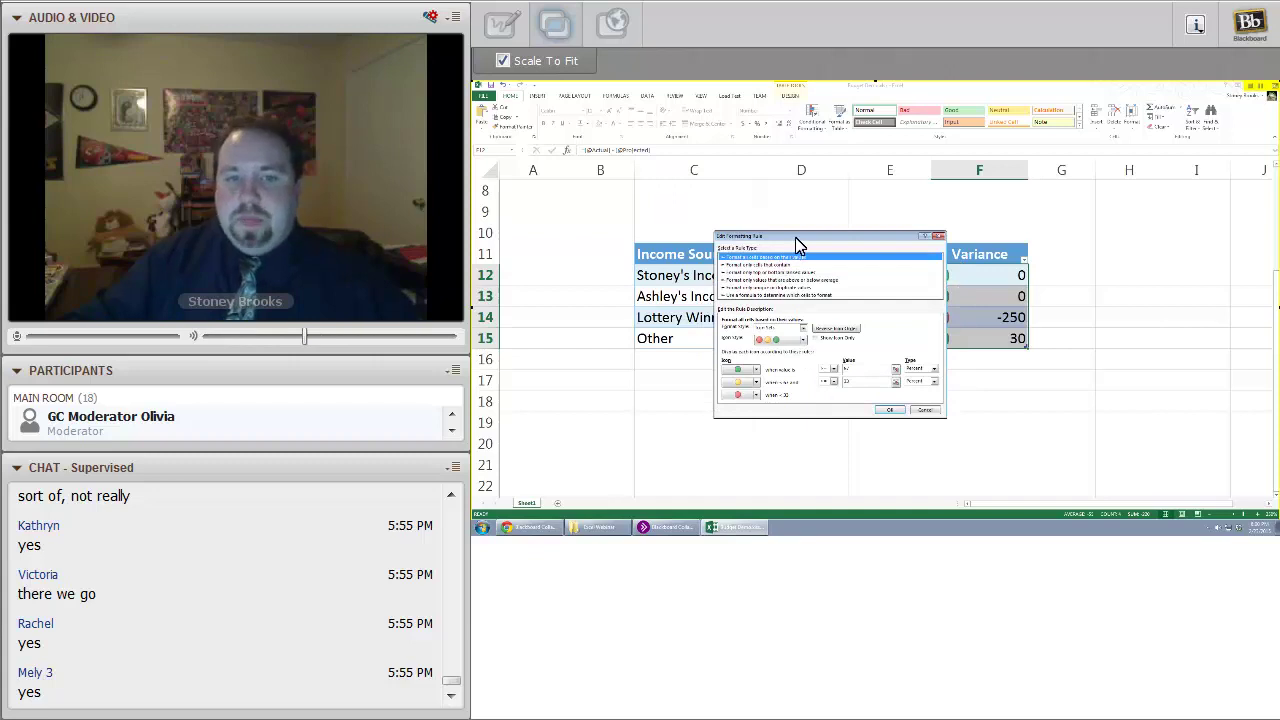
{"action": "left_click_drag", "start_coordinate": [797, 243], "coordinate": [806, 230]}
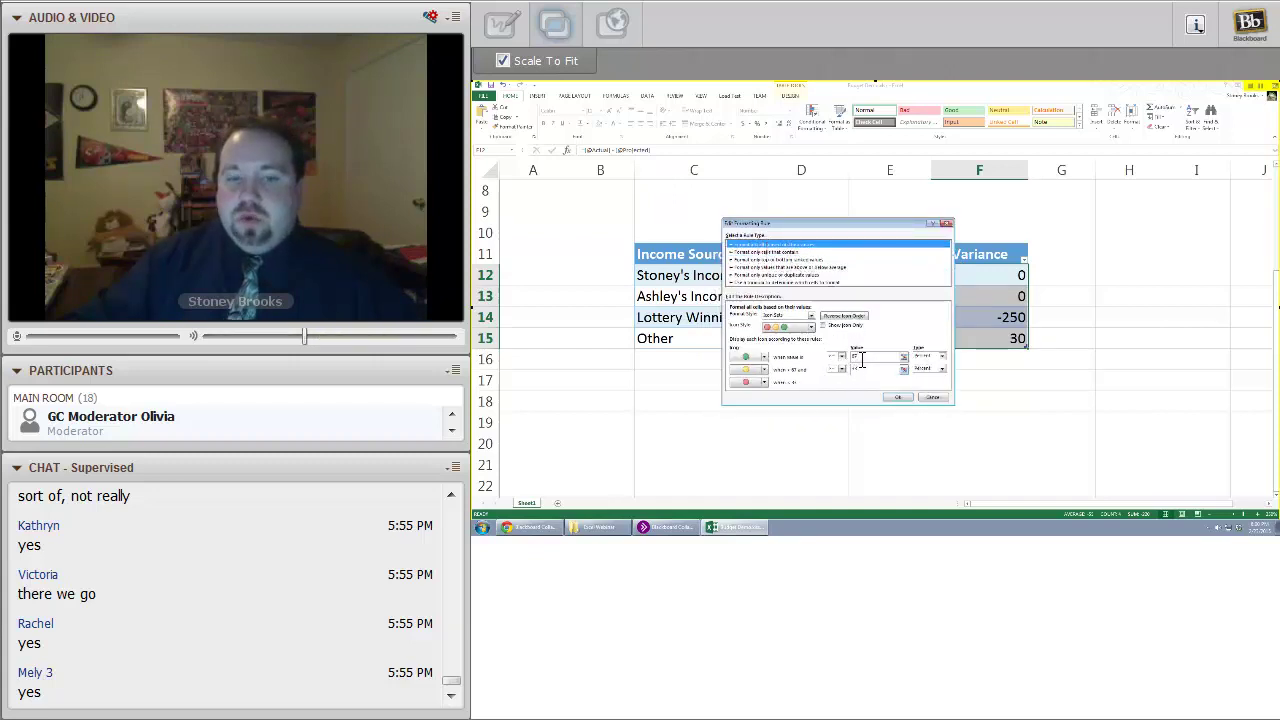
{"action": "left_click_drag", "start_coordinate": [881, 222], "coordinate": [843, 213]}
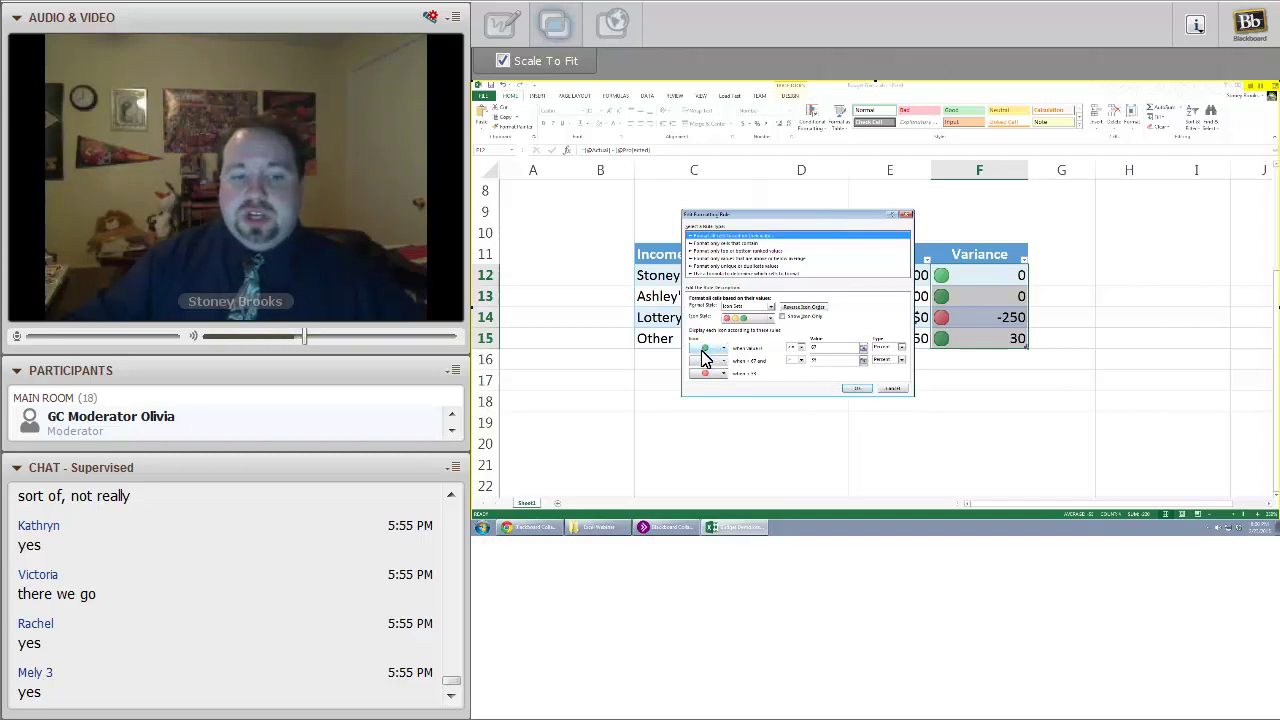
Set the icon set rule to show the green icon when the value is greater than 0, with type Number
{"action": "left_click", "coordinate": [820, 347]}
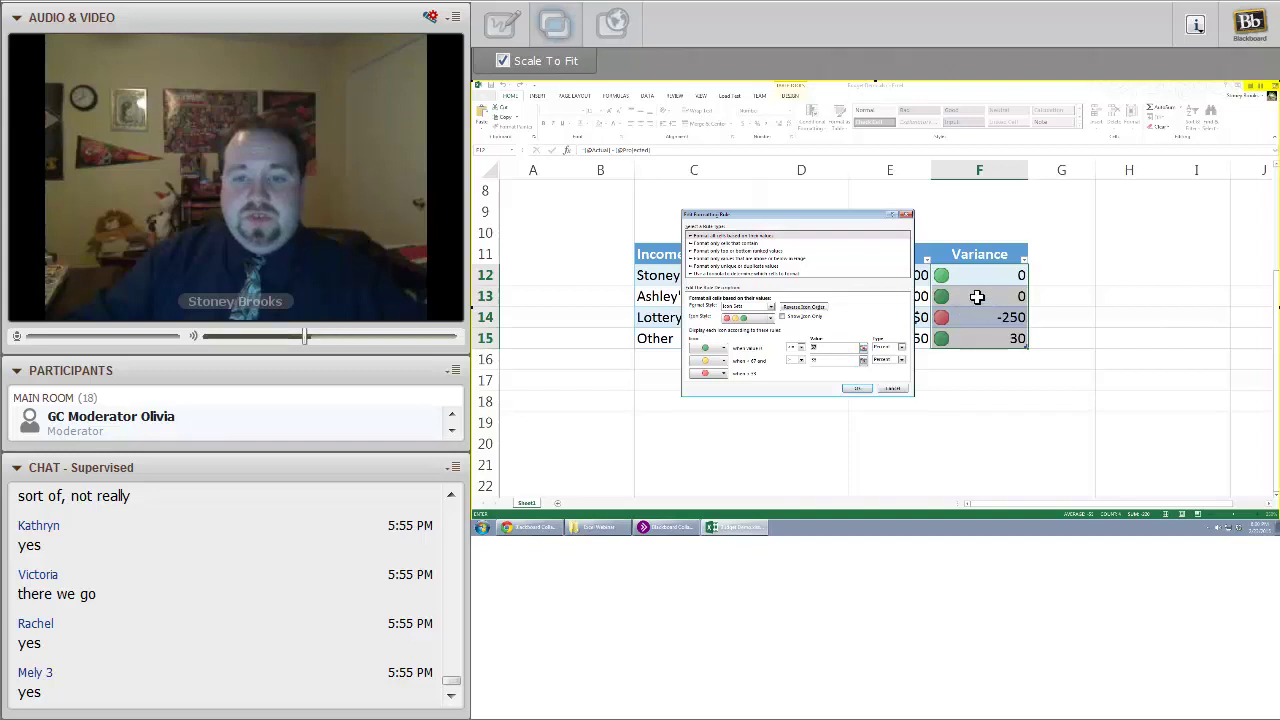
{"action": "left_click", "coordinate": [800, 348]}
{"action": "left_click", "coordinate": [797, 358]}
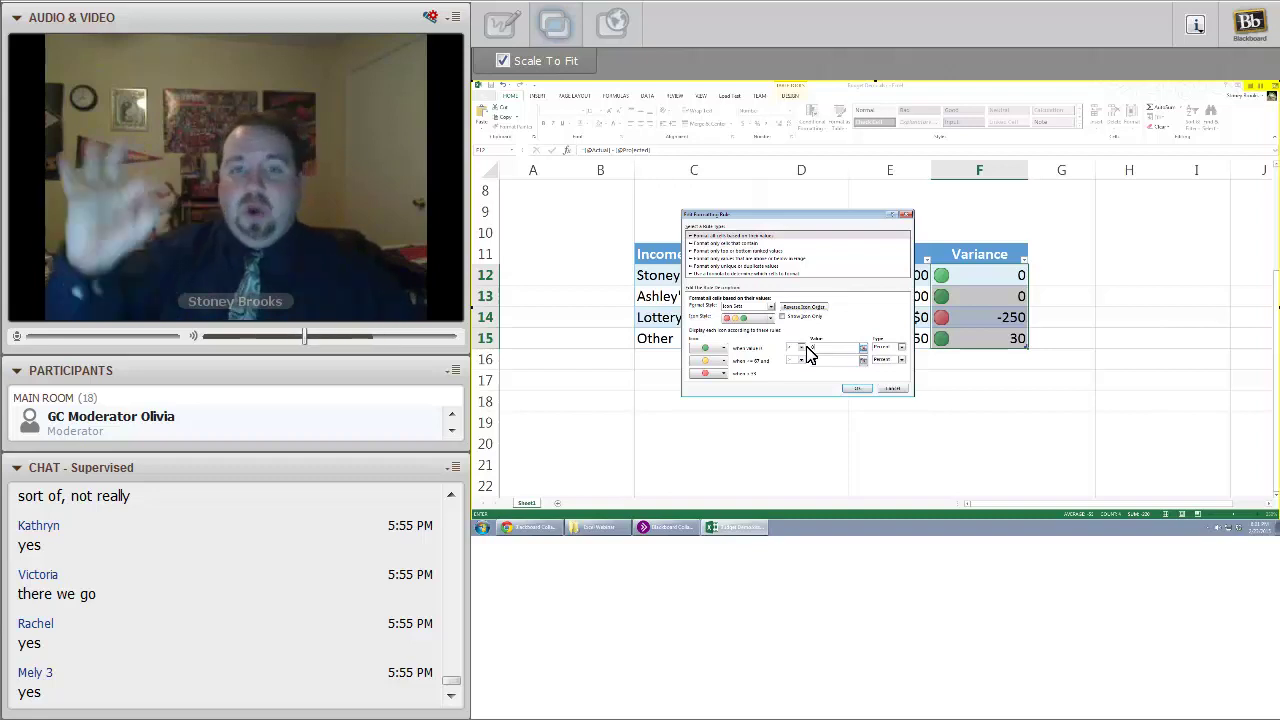
{"action": "left_click", "coordinate": [884, 349]}
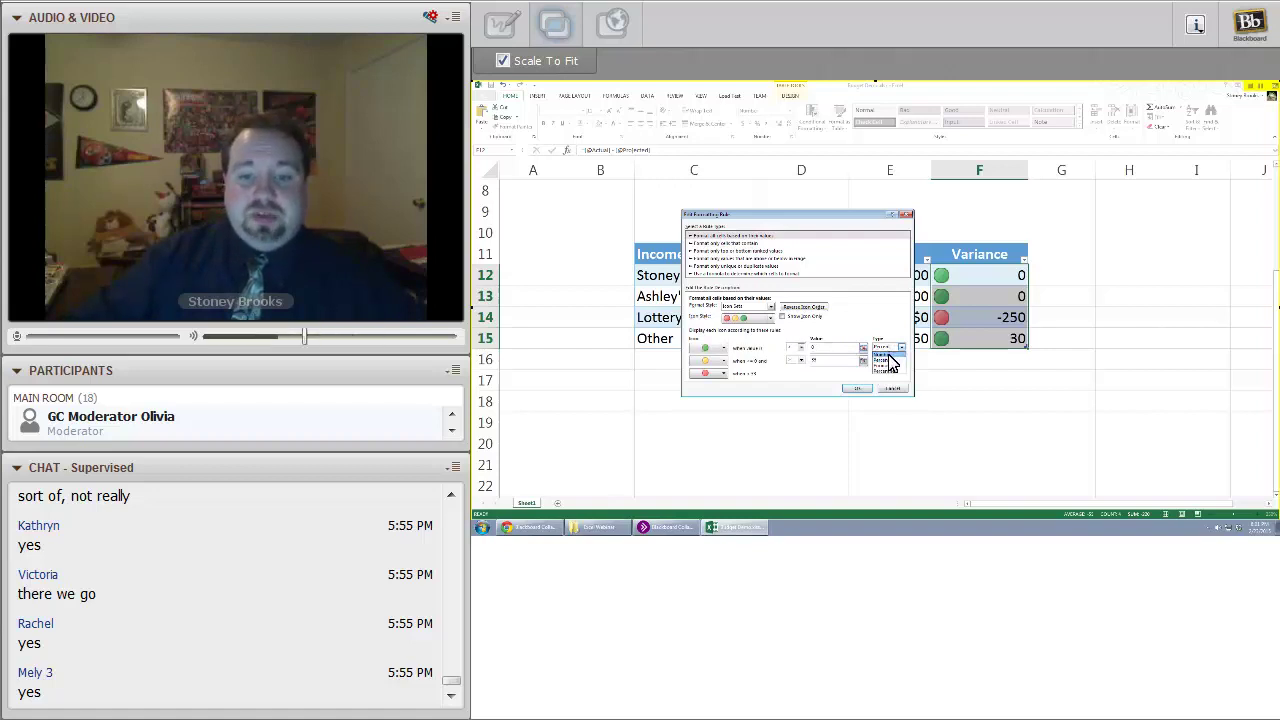
{"action": "left_click", "coordinate": [888, 357]}
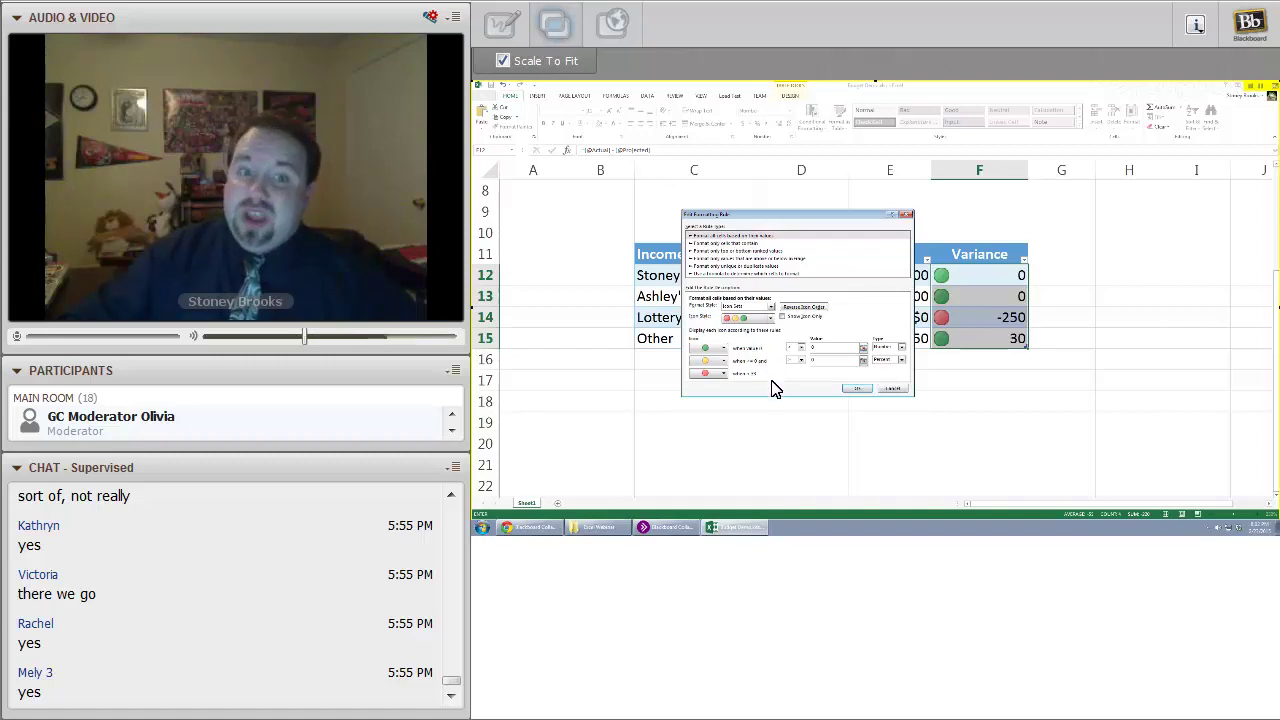
Set the yellow icon's threshold to 0 with type Number and apply the edited rule to the Variance cells
{"action": "left_click", "coordinate": [901, 360]}
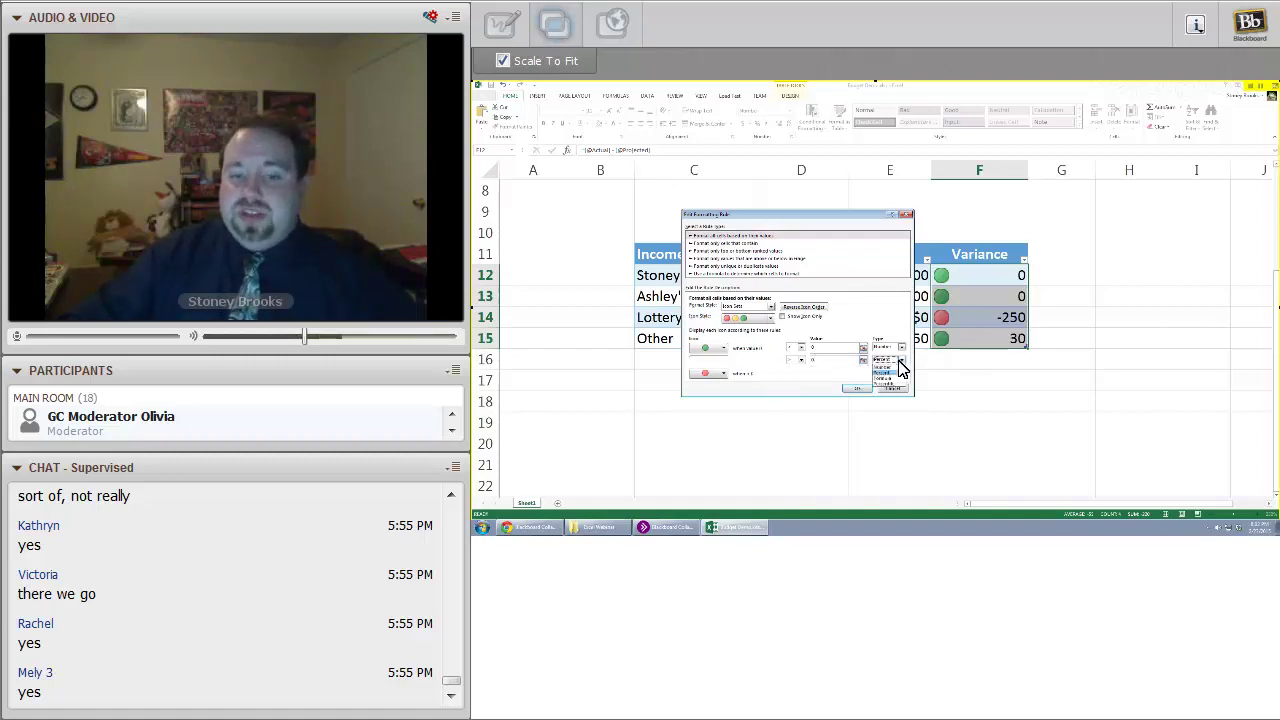
{"action": "left_click", "coordinate": [893, 368]}
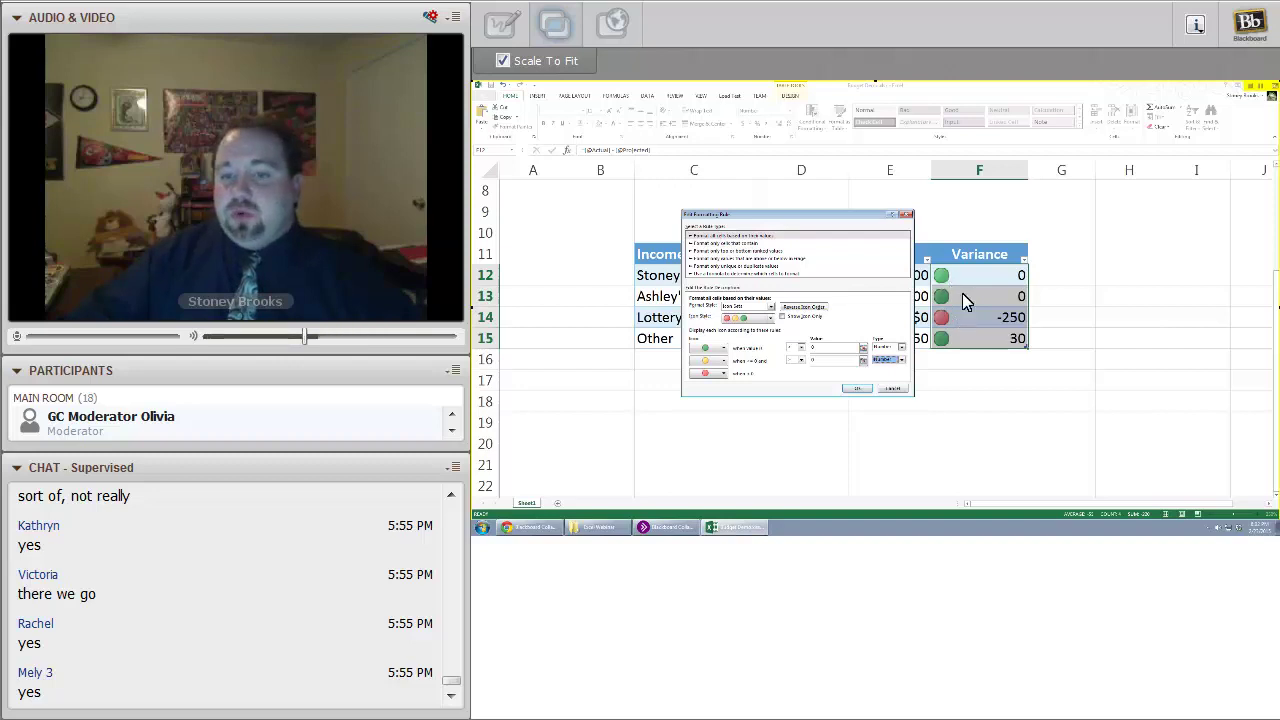
{"action": "left_click", "coordinate": [856, 388]}
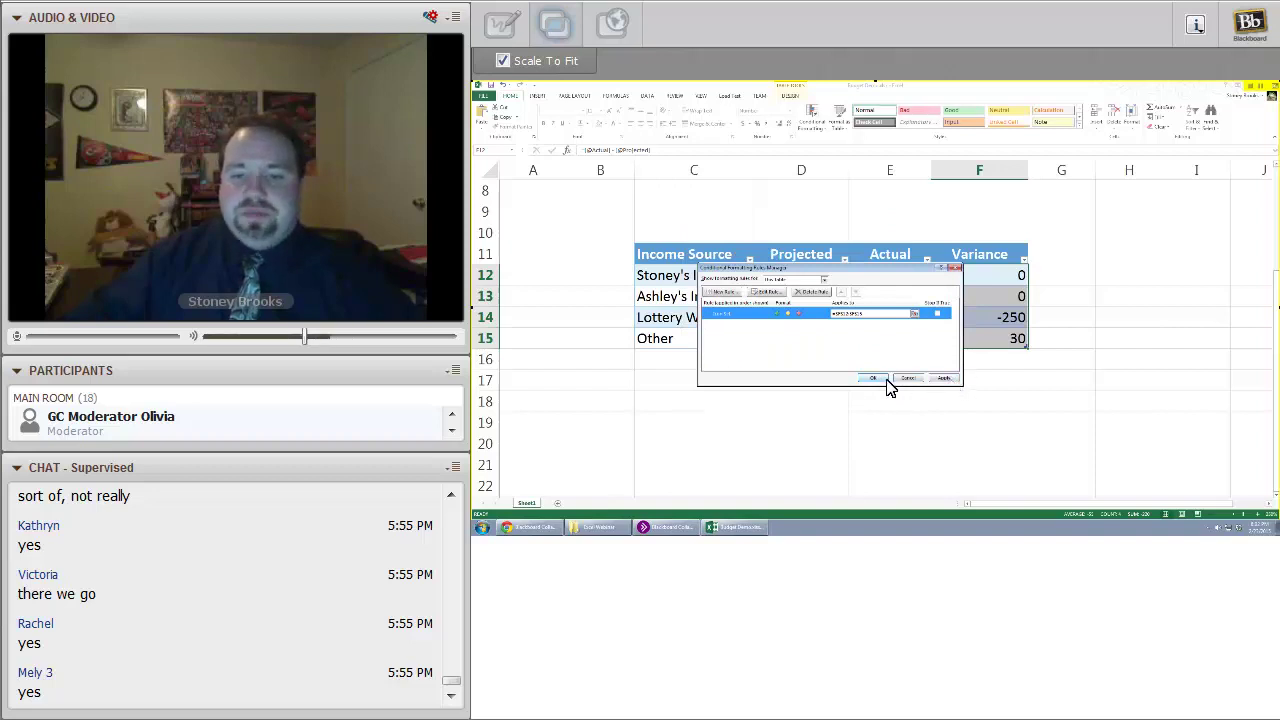
{"action": "left_click", "coordinate": [876, 380]}
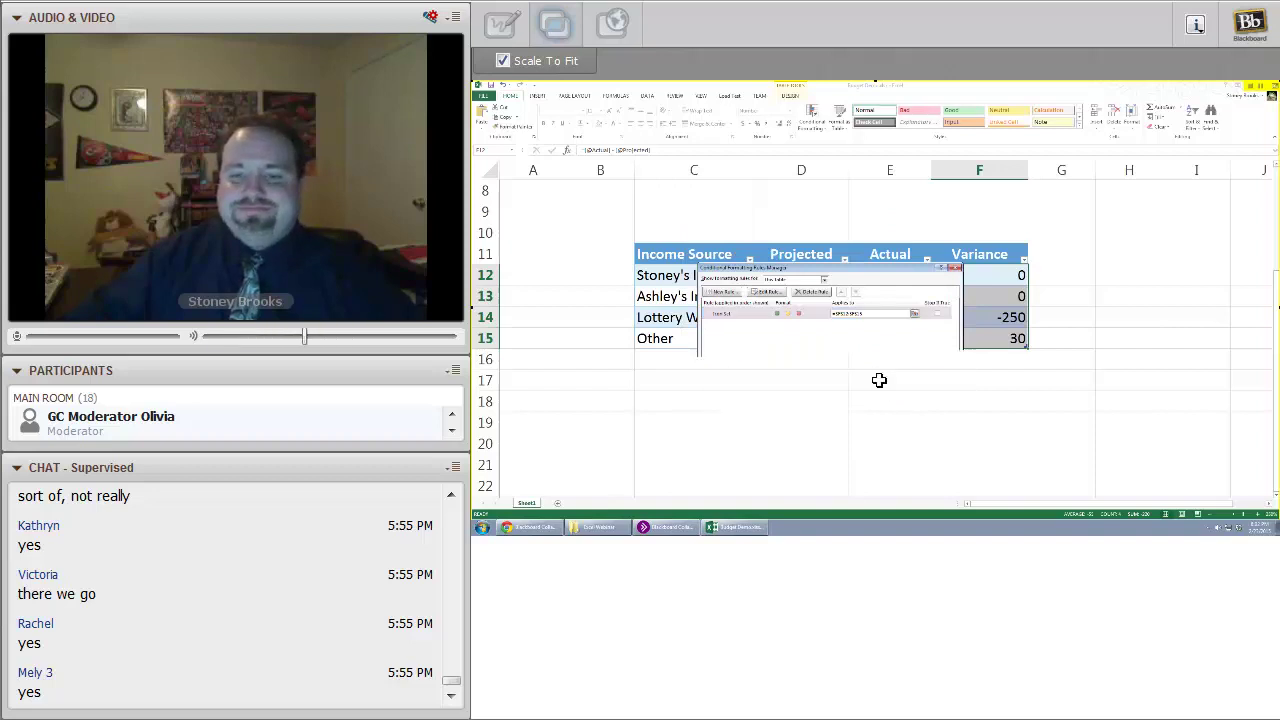
{"action": "left_click", "coordinate": [938, 417]}
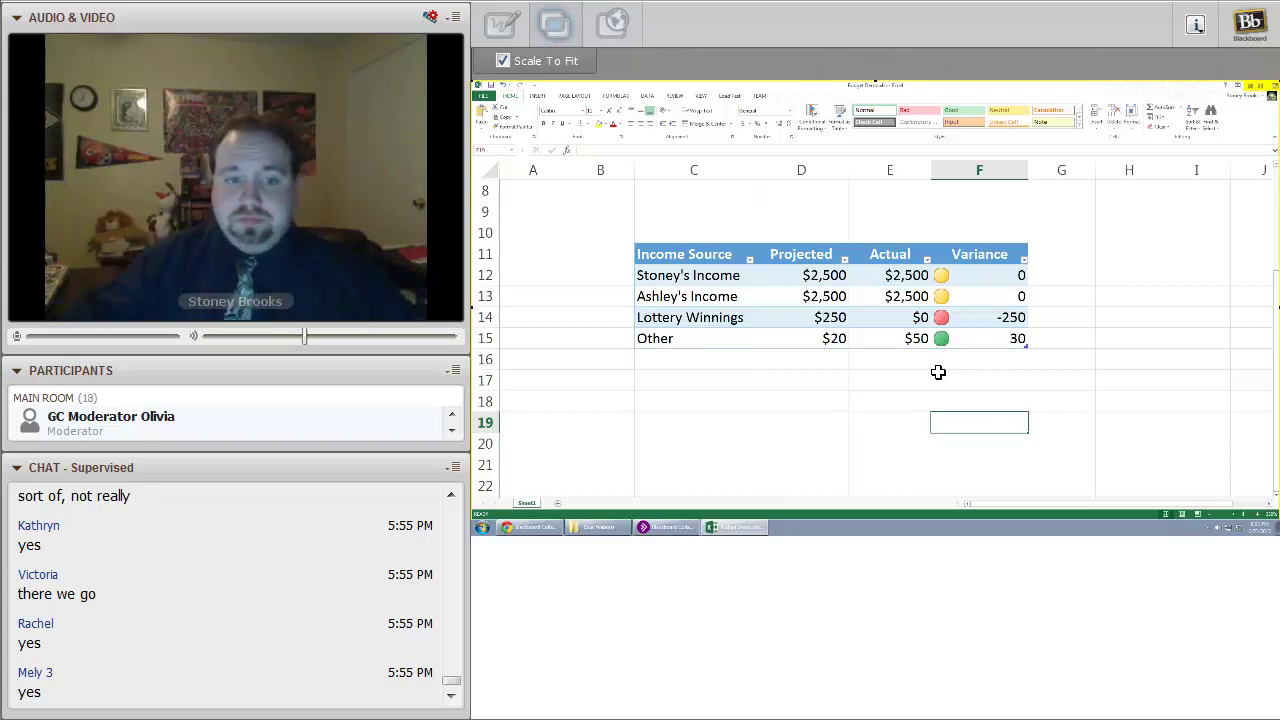
Enter the heading Housing in C18, below the income table
{"action": "left_click", "coordinate": [680, 402]}
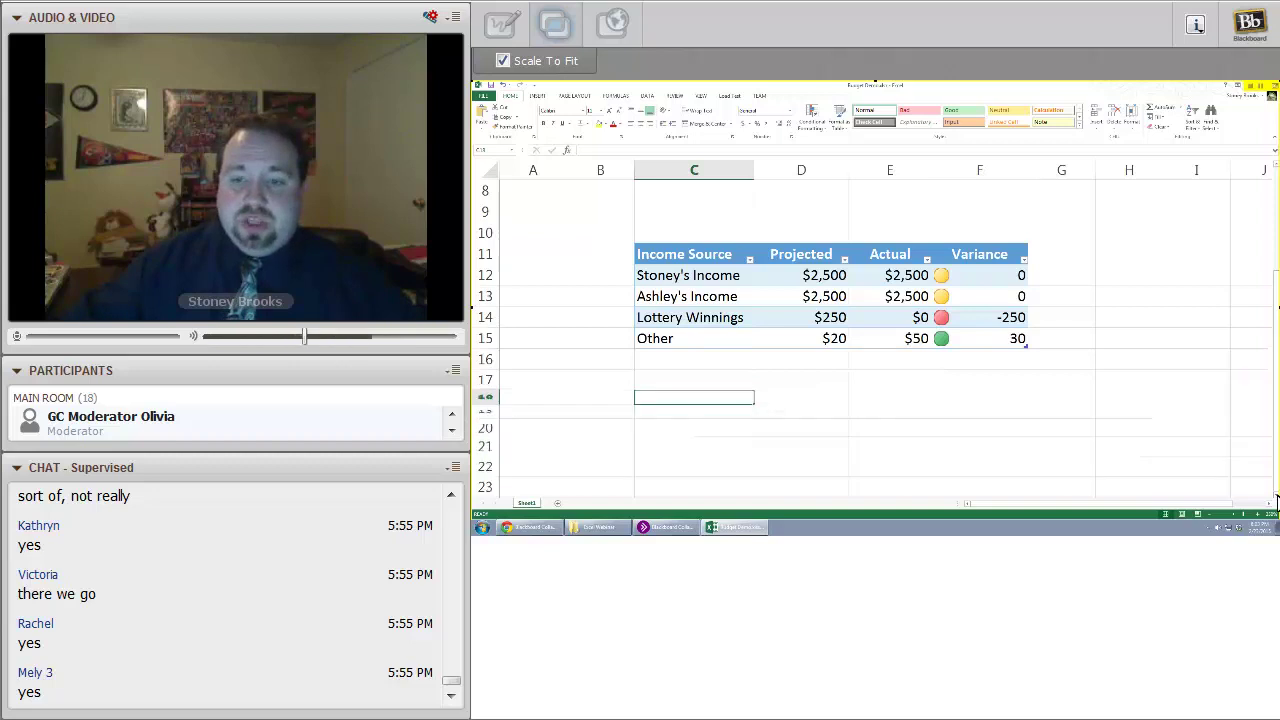
{"action": "scroll", "coordinate": [1276, 500], "scroll_direction": "down", "scroll_amount": 1}
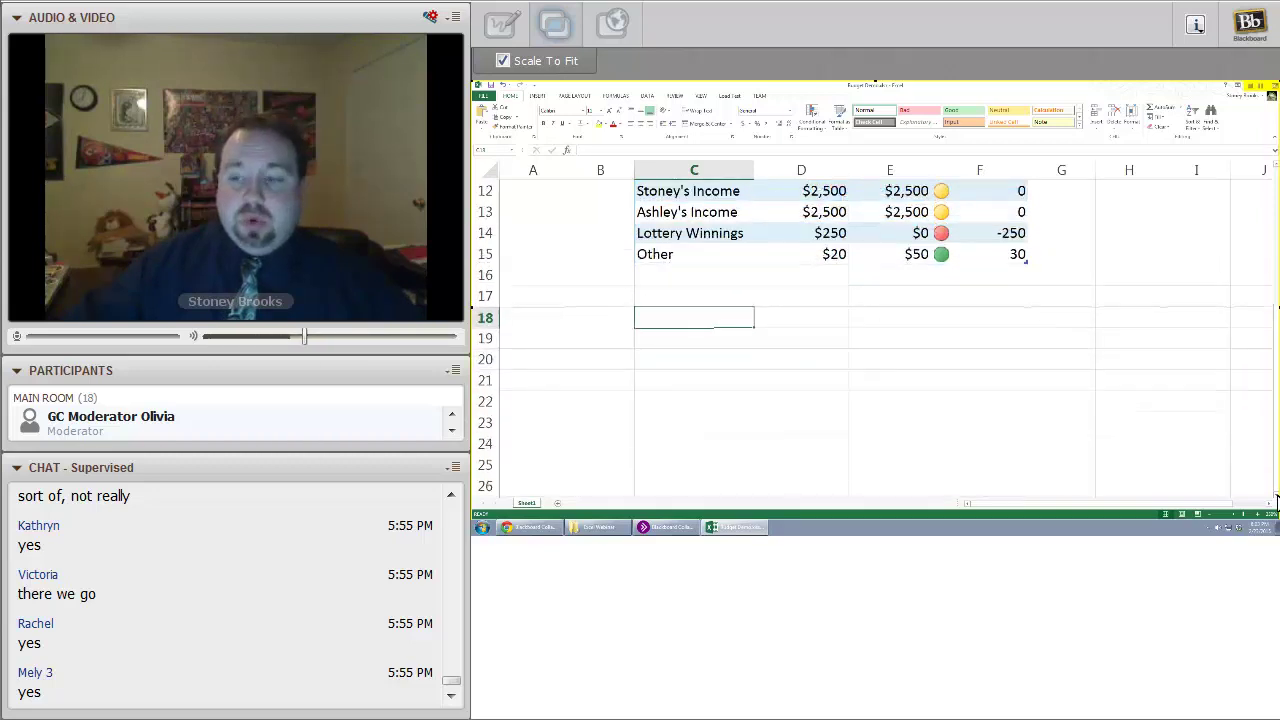
{"action": "scroll", "coordinate": [664, 298], "scroll_direction": "down", "scroll_amount": 1}
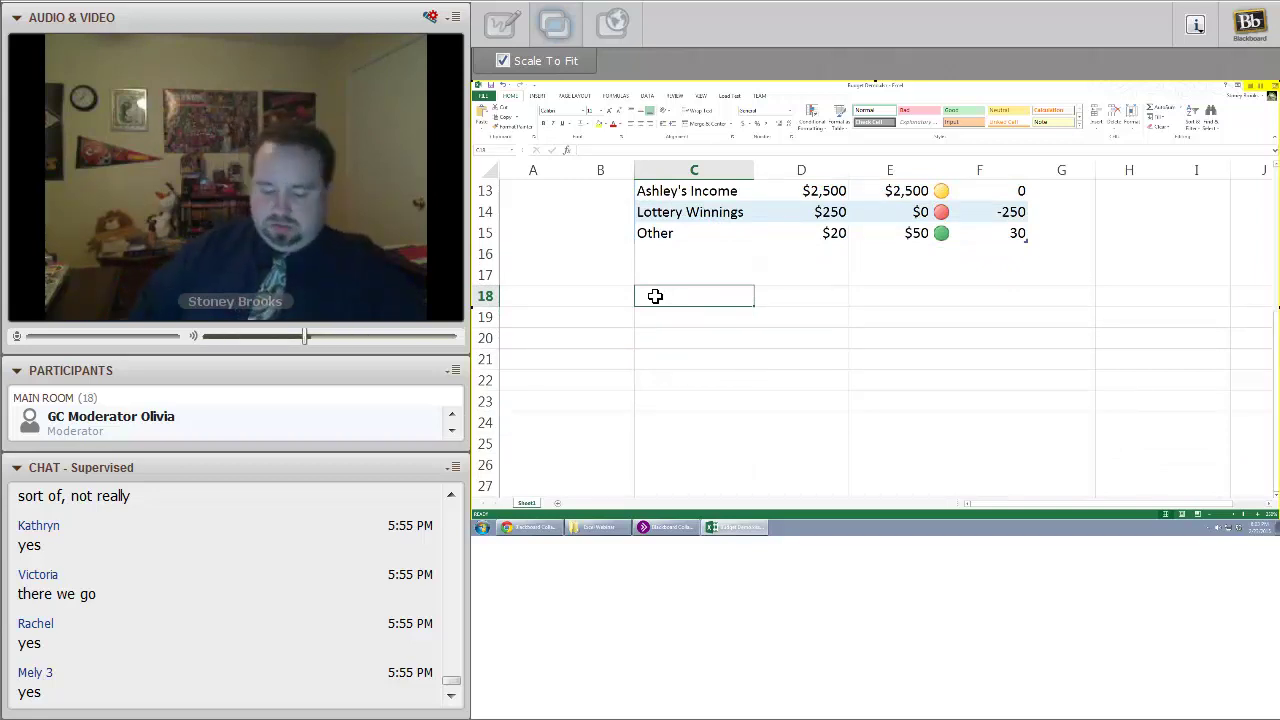
{"action": "type", "text": "Housing"}
{"action": "key", "text": "Tab"}
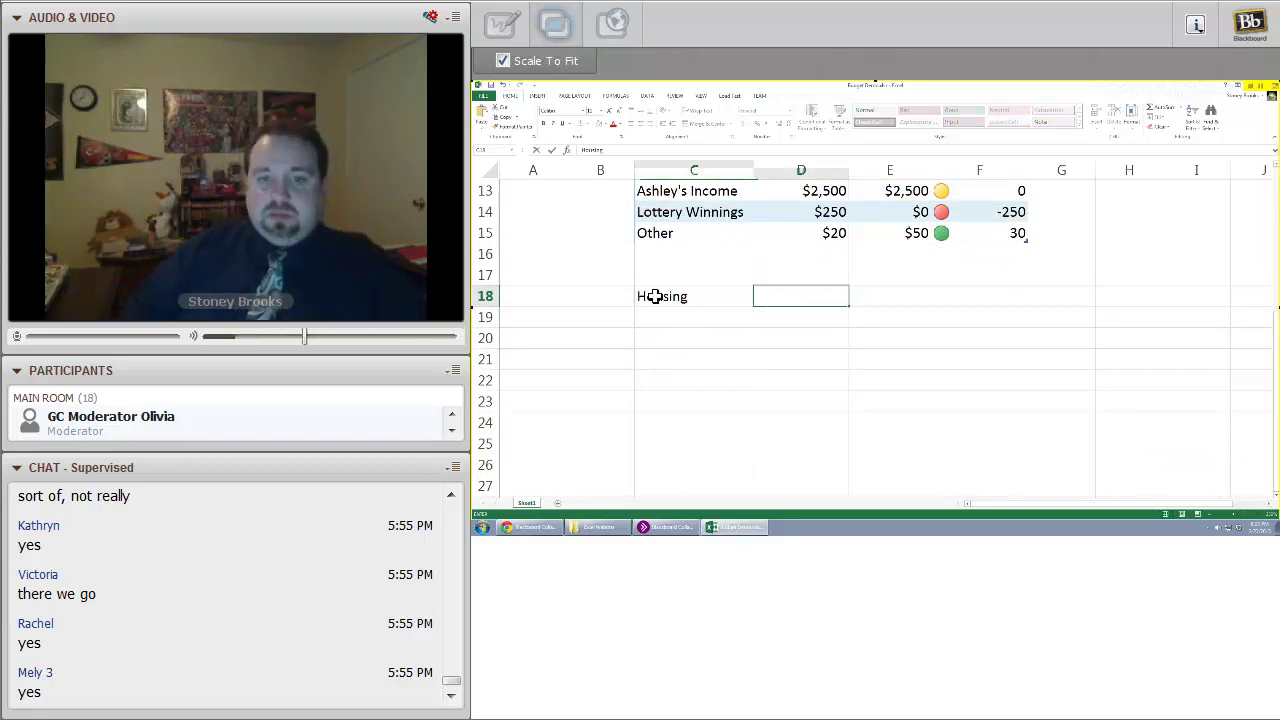
Enter the column headings Projected, Actual and Variance in D18:F18 beside Housing
{"action": "scroll", "coordinate": [656, 298], "scroll_direction": "up", "scroll_amount": 4}
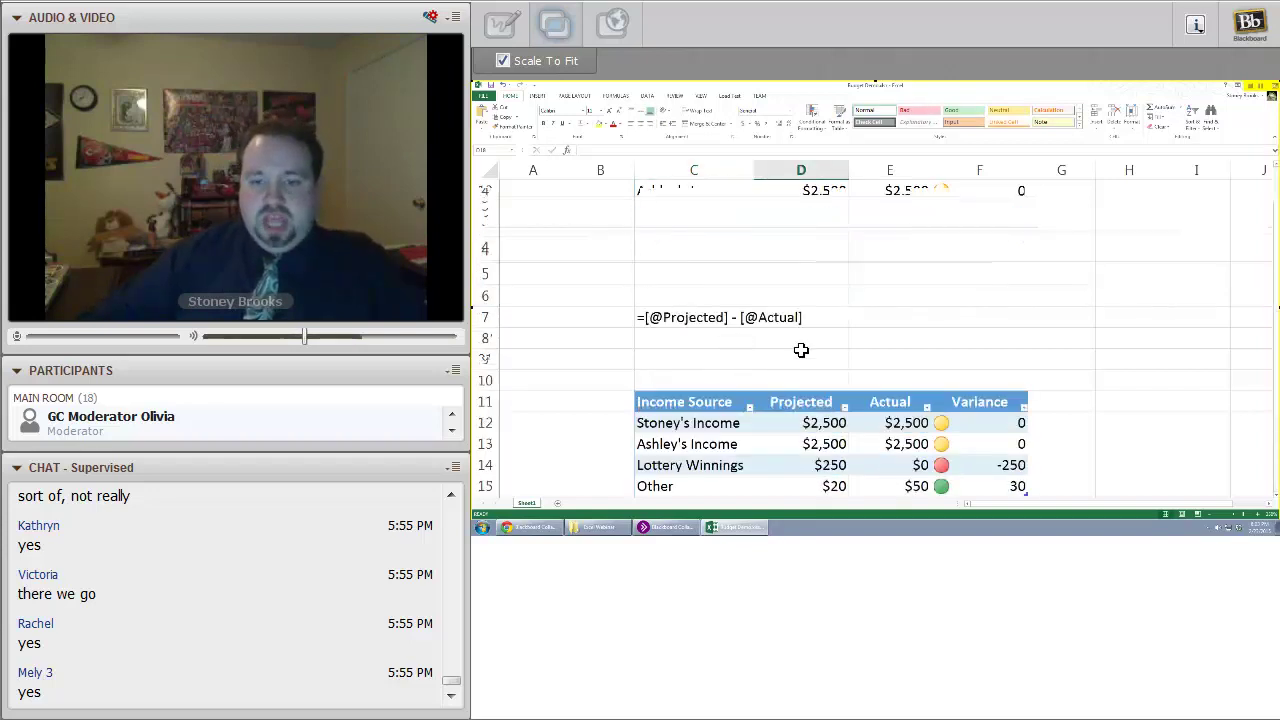
{"action": "left_click", "coordinate": [1270, 490]}
{"action": "scroll", "coordinate": [782, 400], "scroll_direction": "down", "scroll_amount": 2}
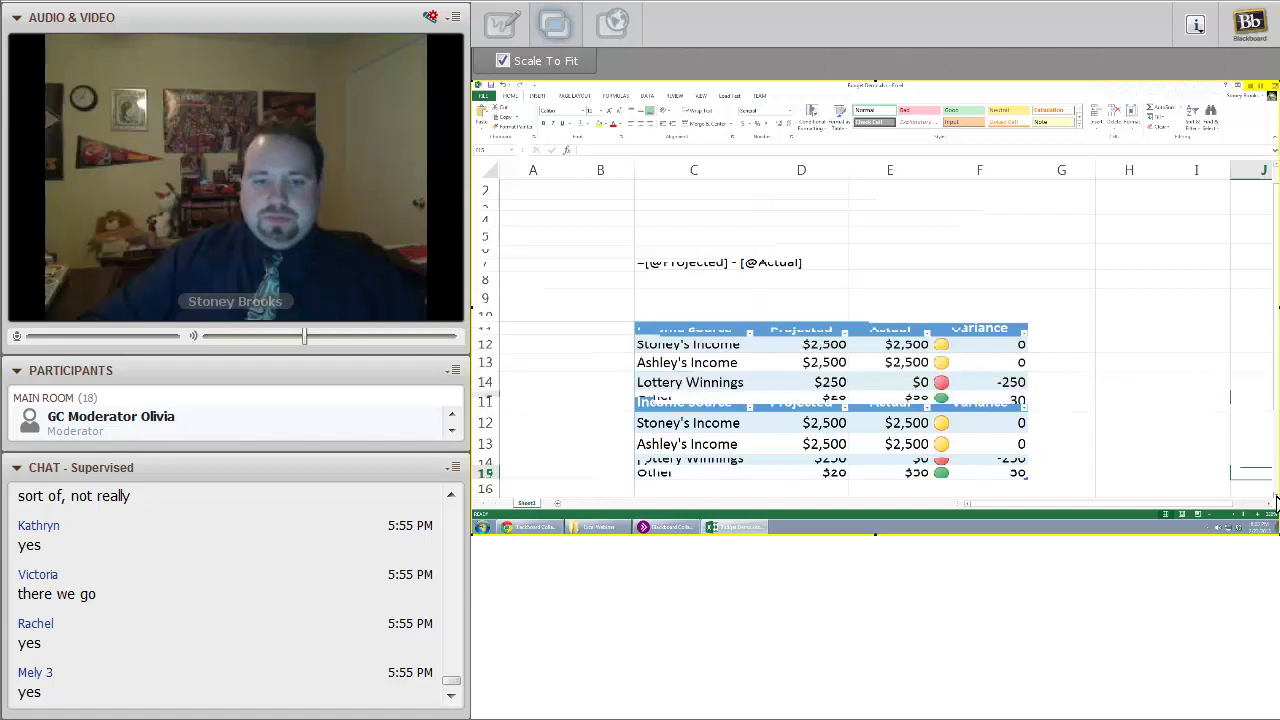
{"action": "left_click", "coordinate": [790, 380]}
{"action": "type", "text": "P"}
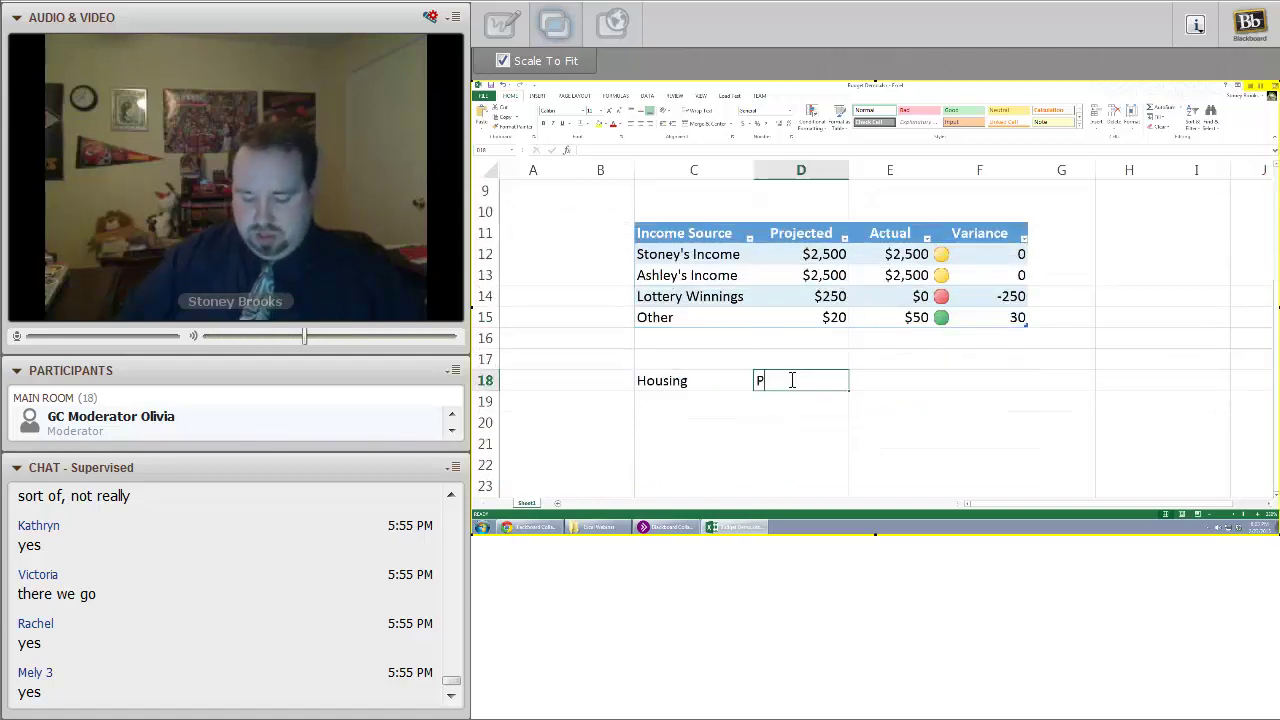
{"action": "type", "text": "rojected"}
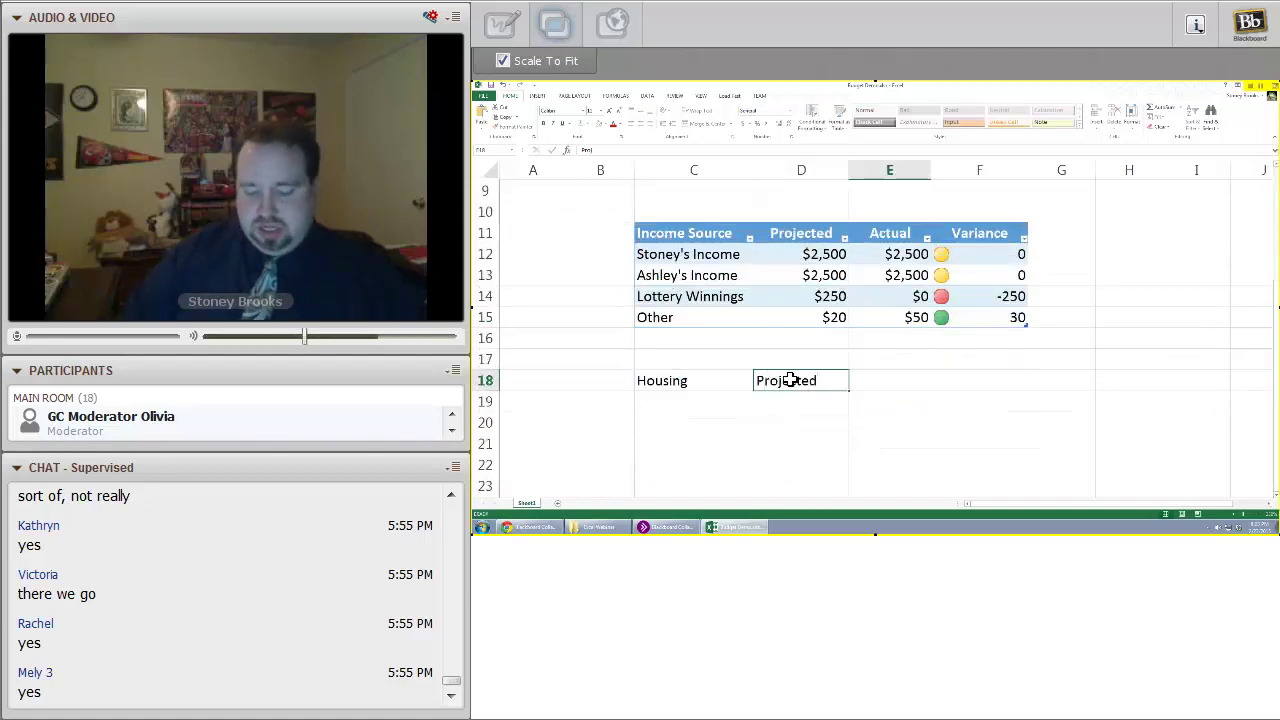
{"action": "key", "text": "Tab"}
{"action": "type", "text": "Actual"}
{"action": "key", "text": "Tab"}
{"action": "type", "text": "V"}
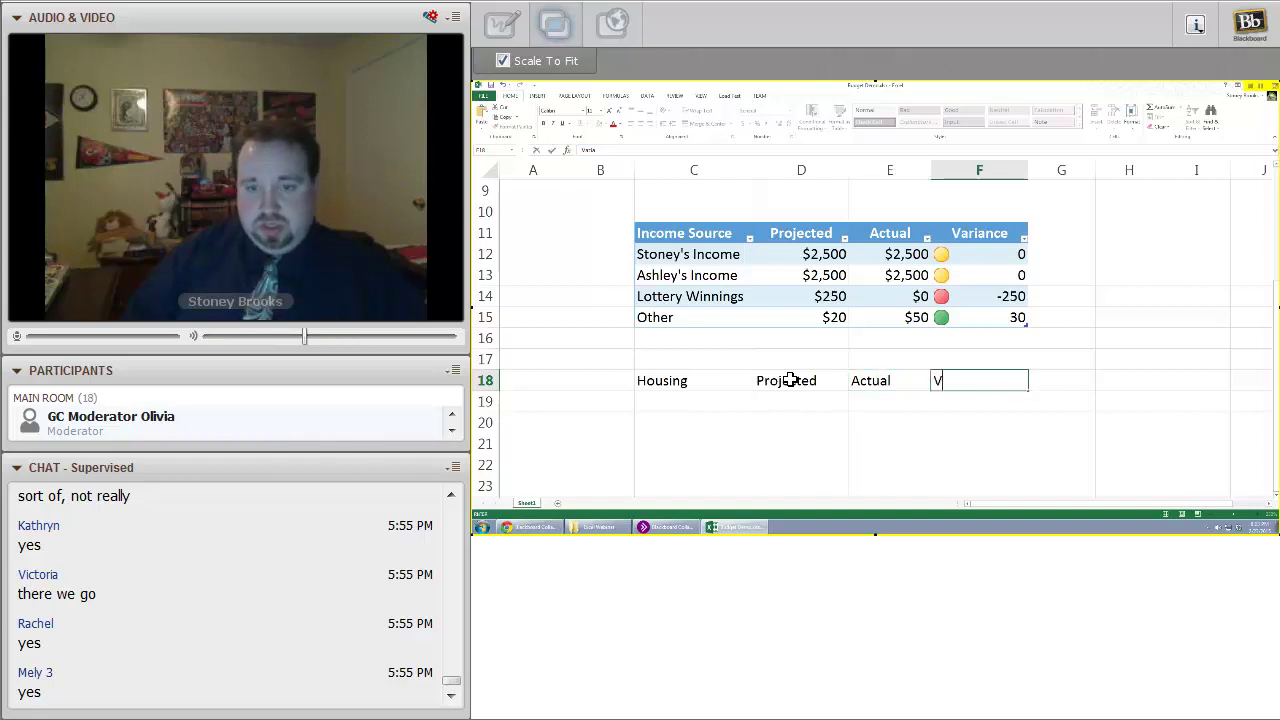
{"action": "type", "text": "ariance"}
{"action": "key", "text": "Return"}
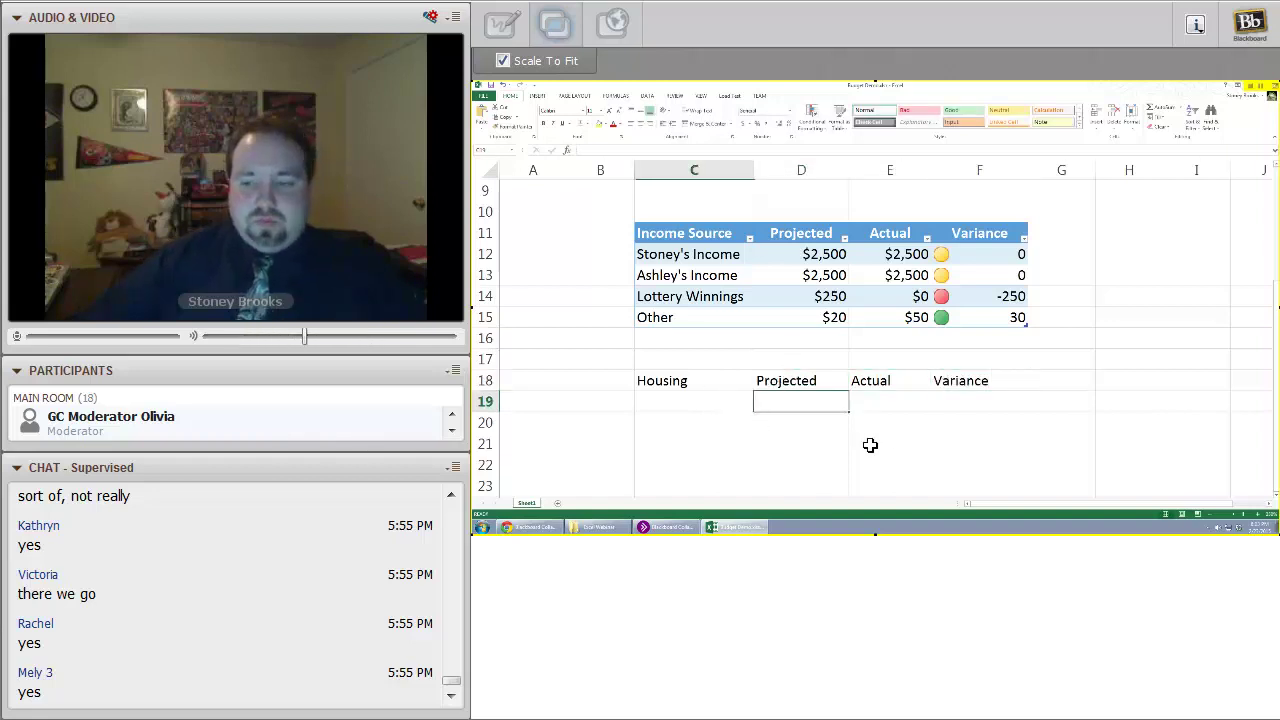
List the housing expenses Mortgage/Rent, Insurance, Electricity and Water in C19:C22
{"action": "key", "text": "Left"}
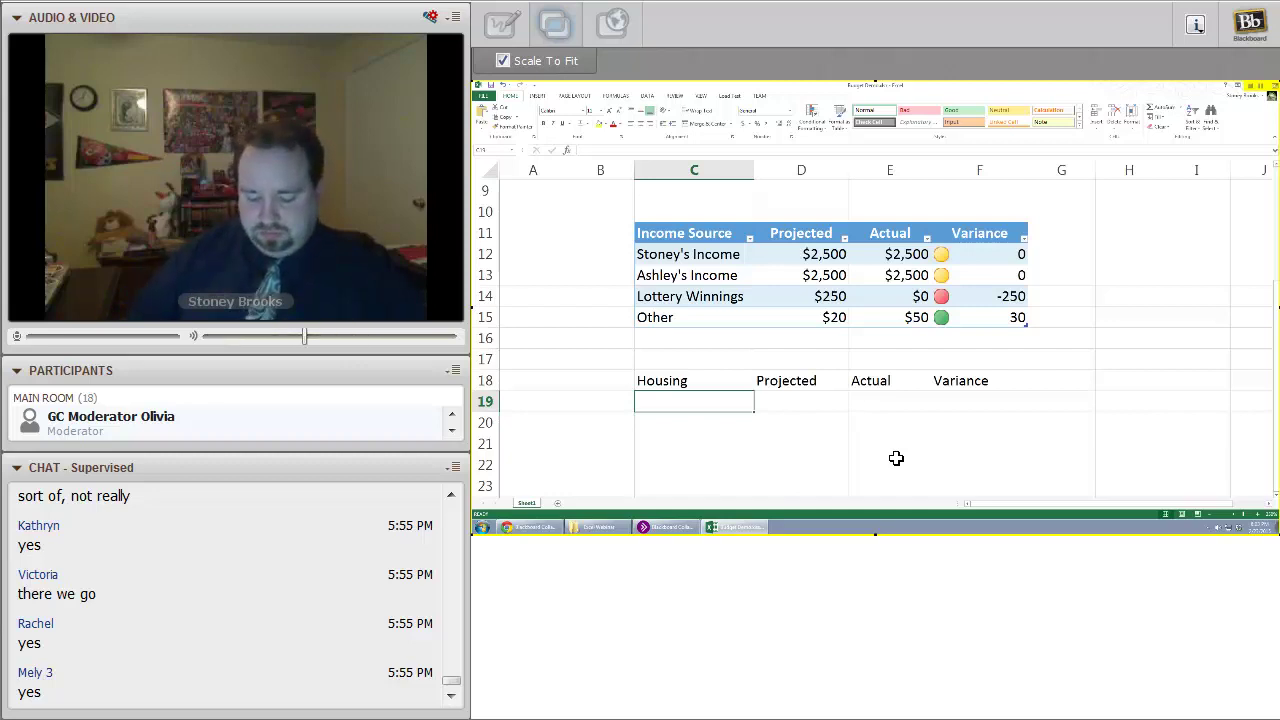
{"action": "type", "text": "Mortgage/Rent"}
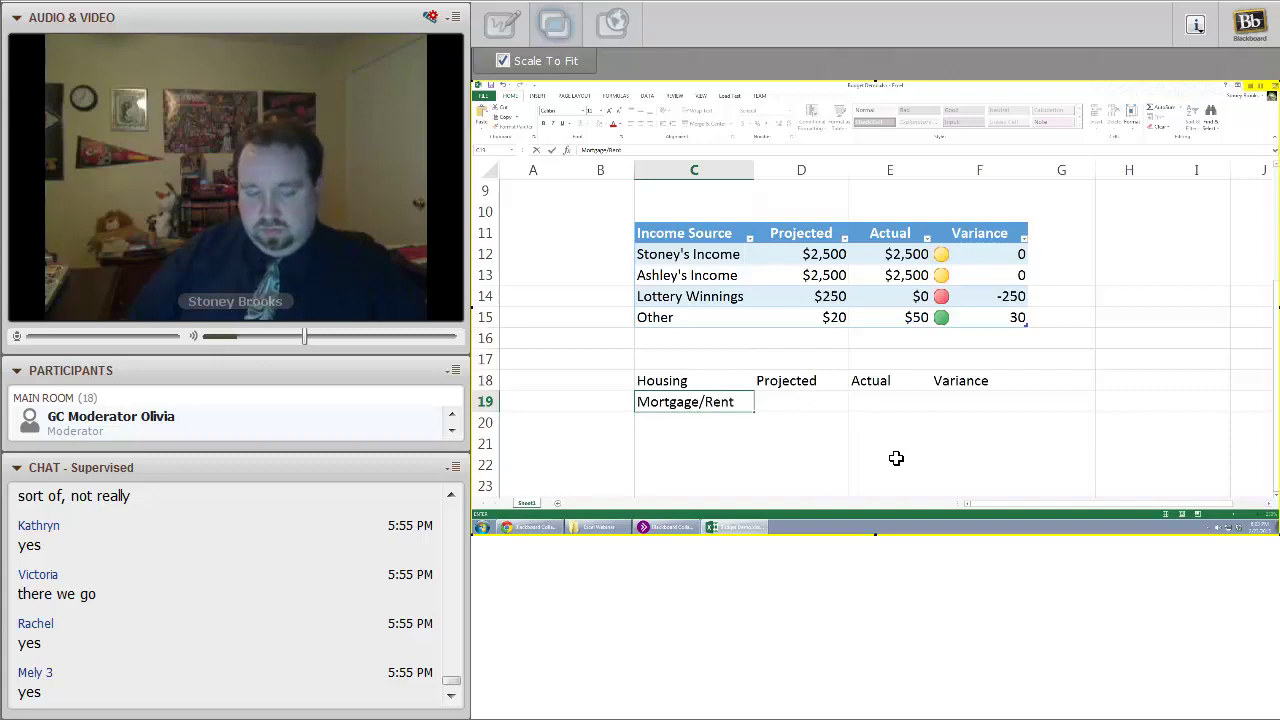
{"action": "key", "text": "Return"}
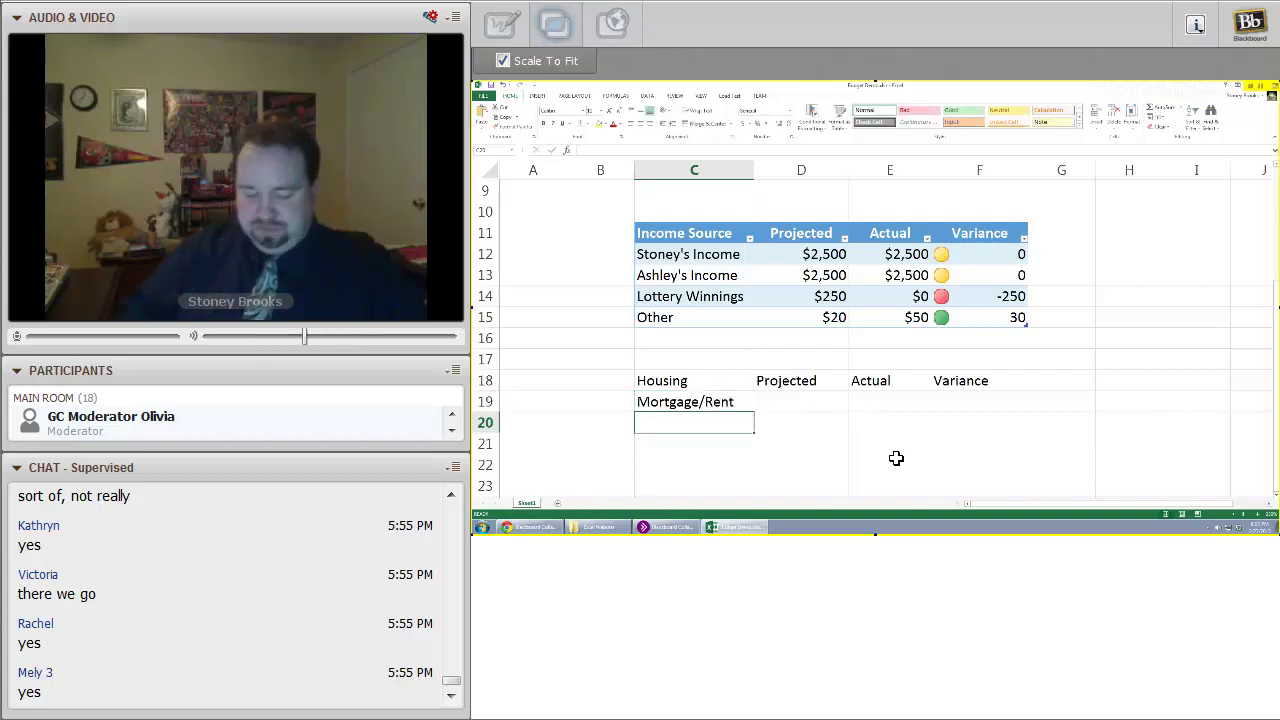
{"action": "type", "text": "Insurance"}
{"action": "key", "text": "Return"}
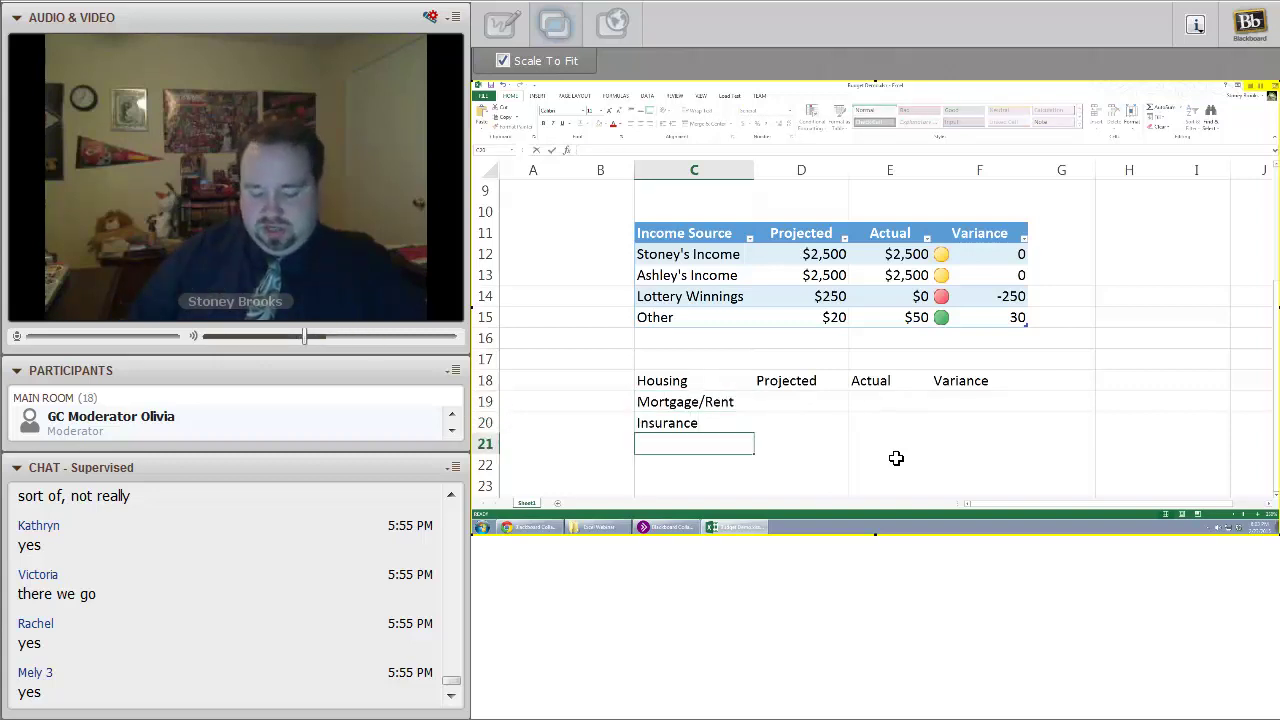
{"action": "type", "text": "Electricity"}
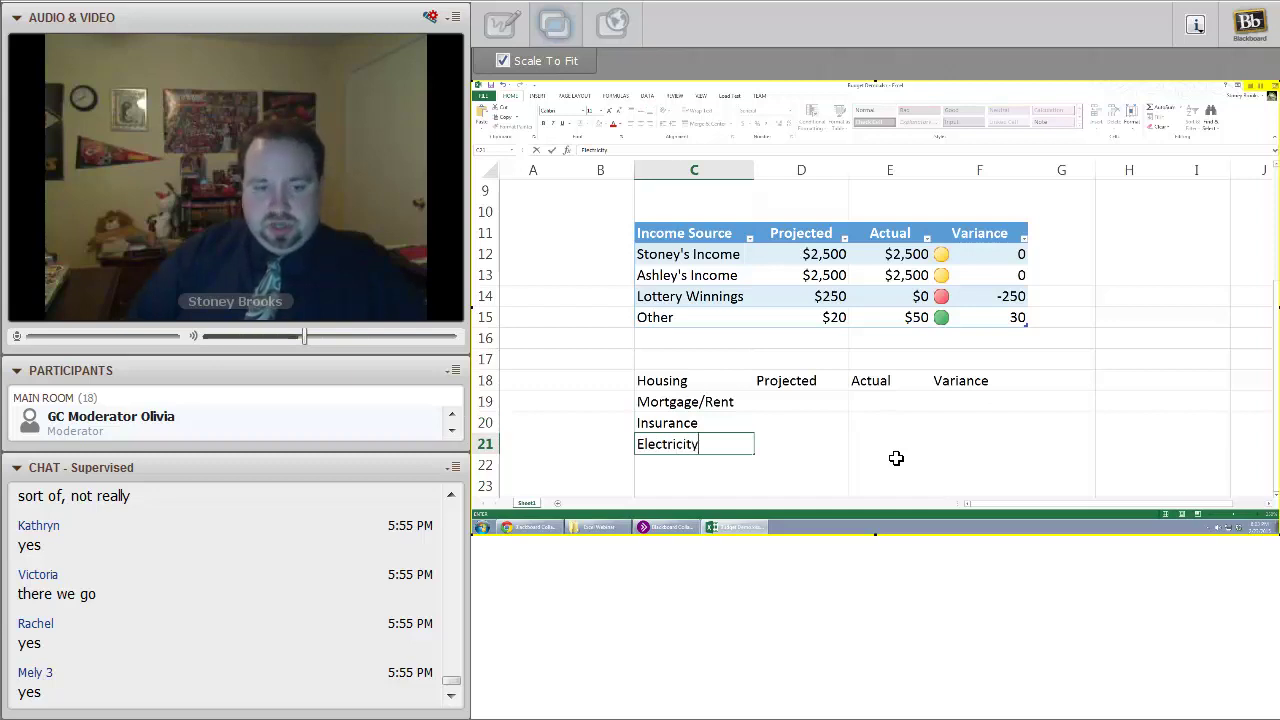
{"action": "key", "text": "Return"}
{"action": "type", "text": "Water"}
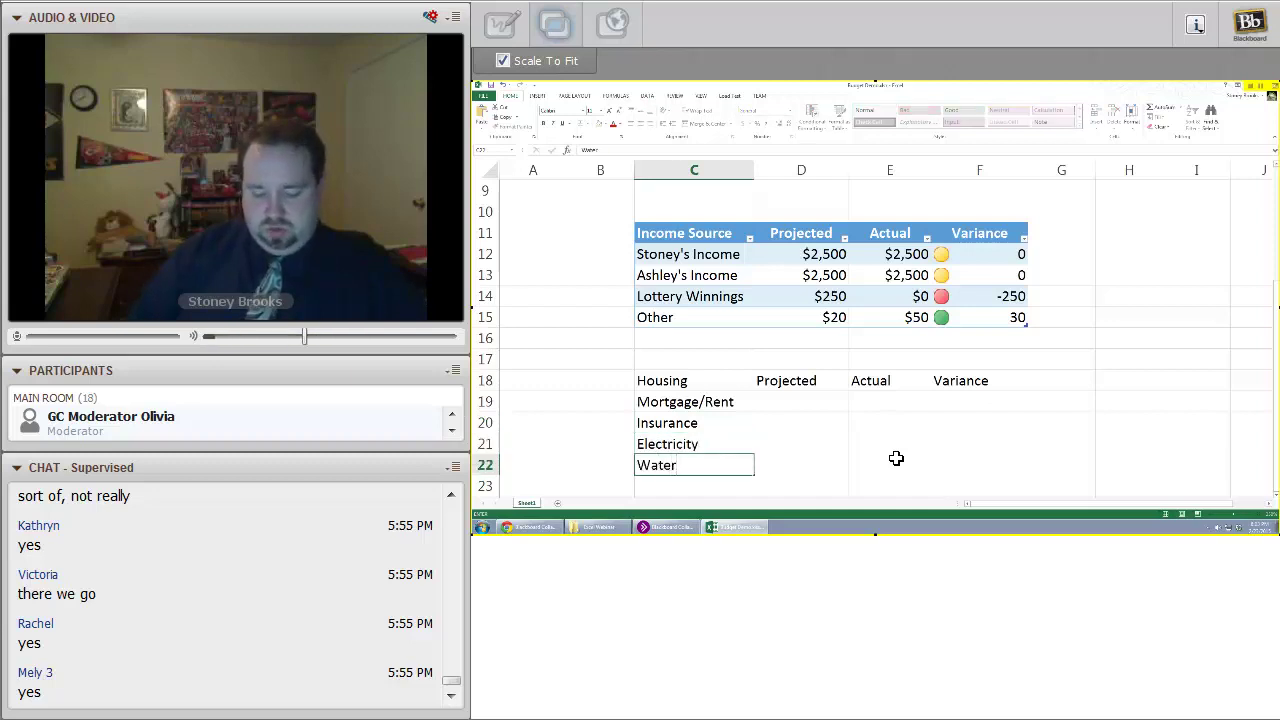
{"action": "key", "text": "Return"}
Continue the housing list with Sewer, Gas, Trash, Maintenance and Other in C23:C27
{"action": "type", "text": "Sw"}
{"action": "type", "text": "wer"}
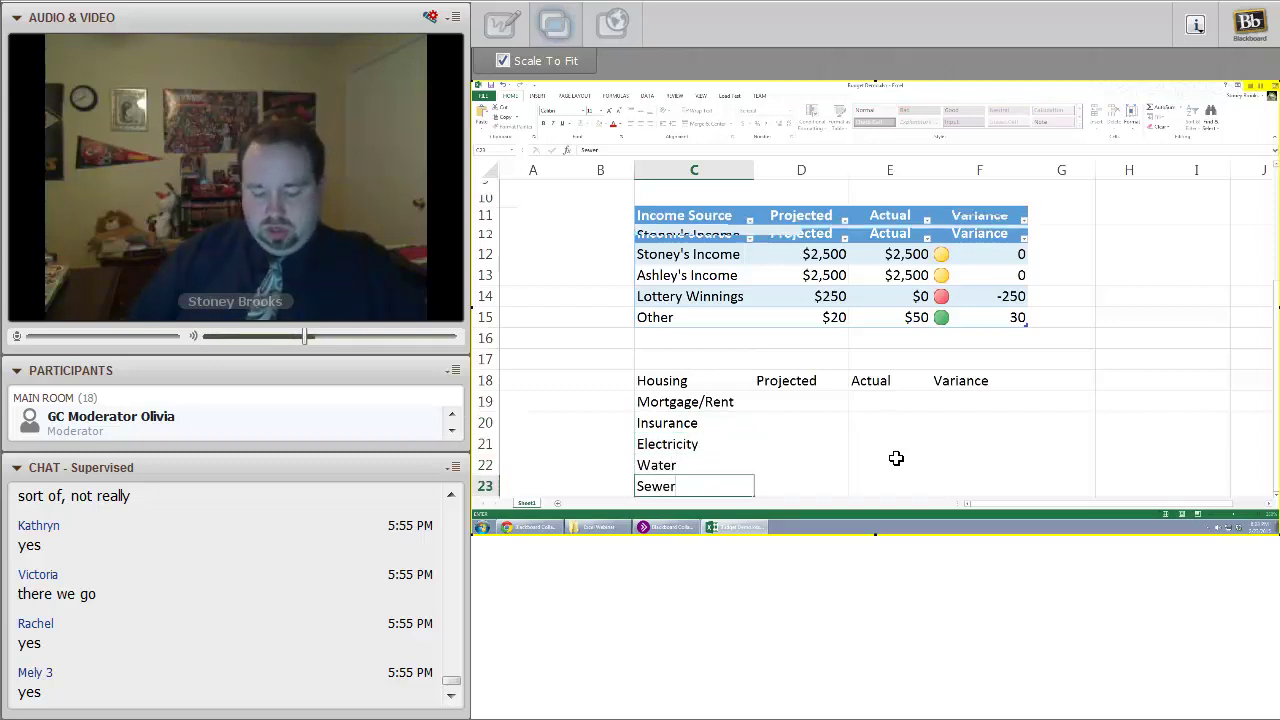
{"action": "key", "text": "Return"}
{"action": "type", "text": "Gas"}
{"action": "key", "text": "Return"}
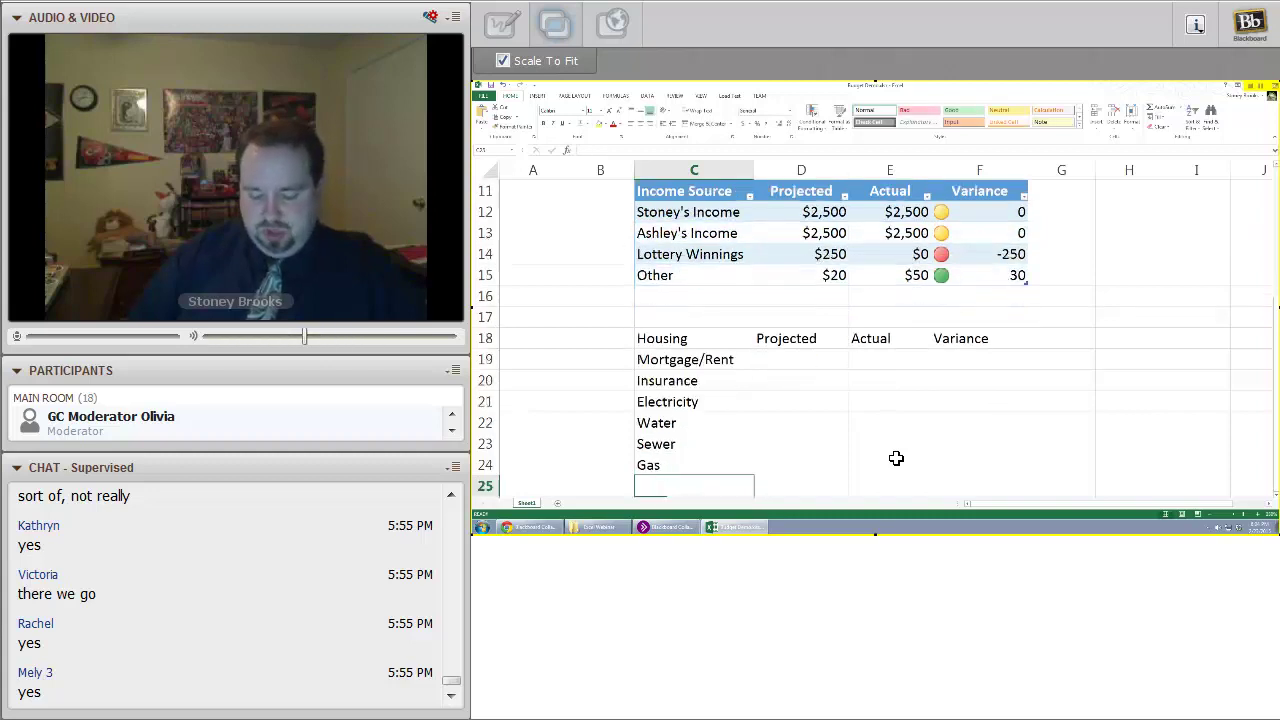
{"action": "type", "text": "Trash"}
{"action": "key", "text": "Return"}
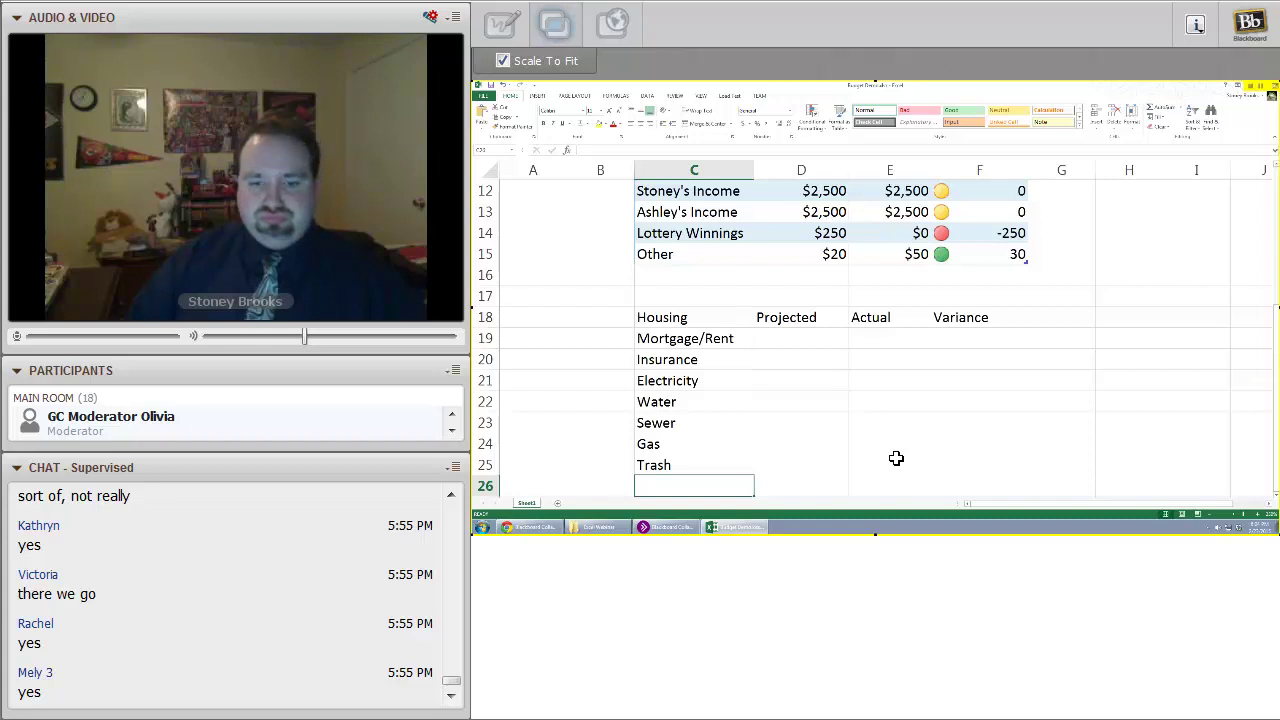
{"action": "type", "text": "Maintenance"}
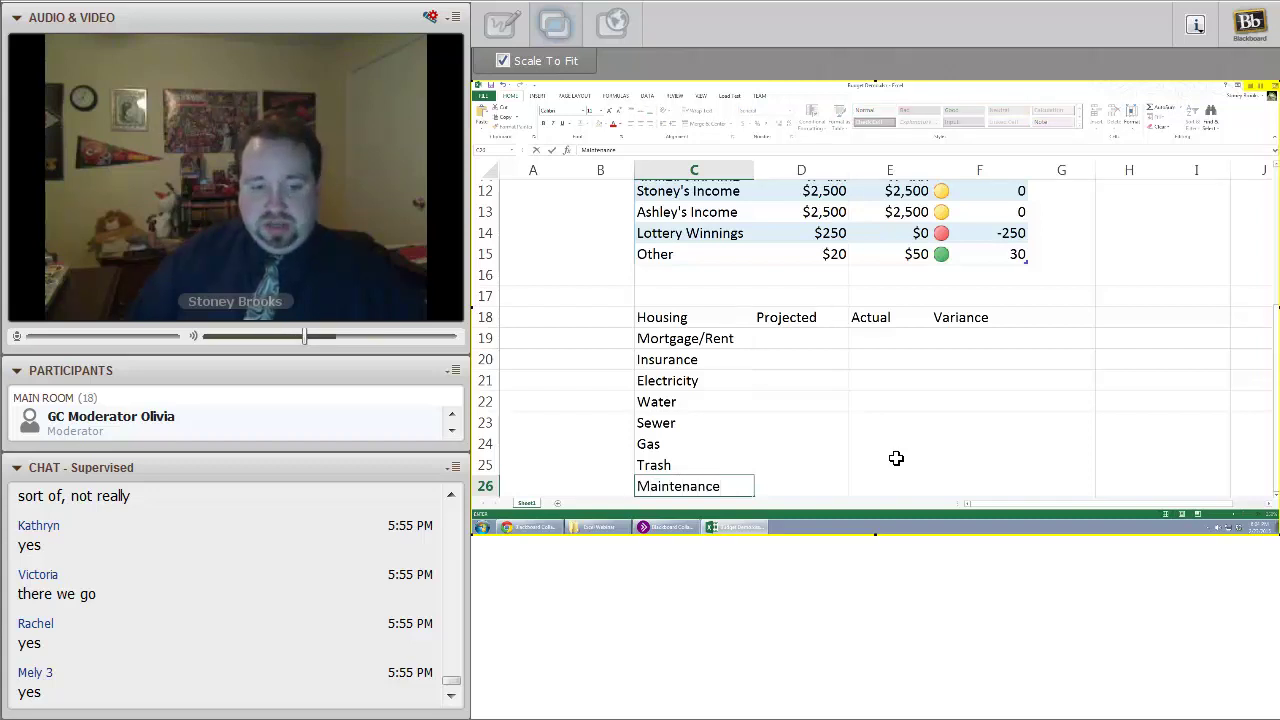
{"action": "key", "text": "Return"}
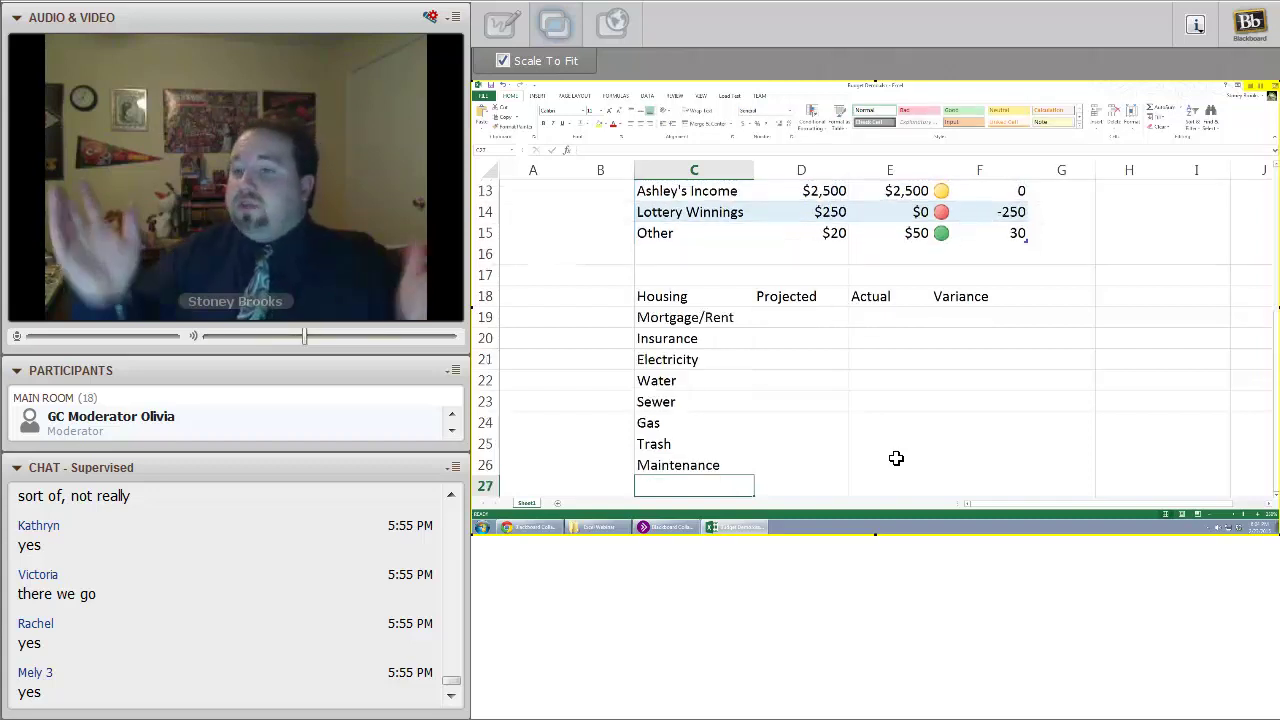
{"action": "type", "text": "Ot"}
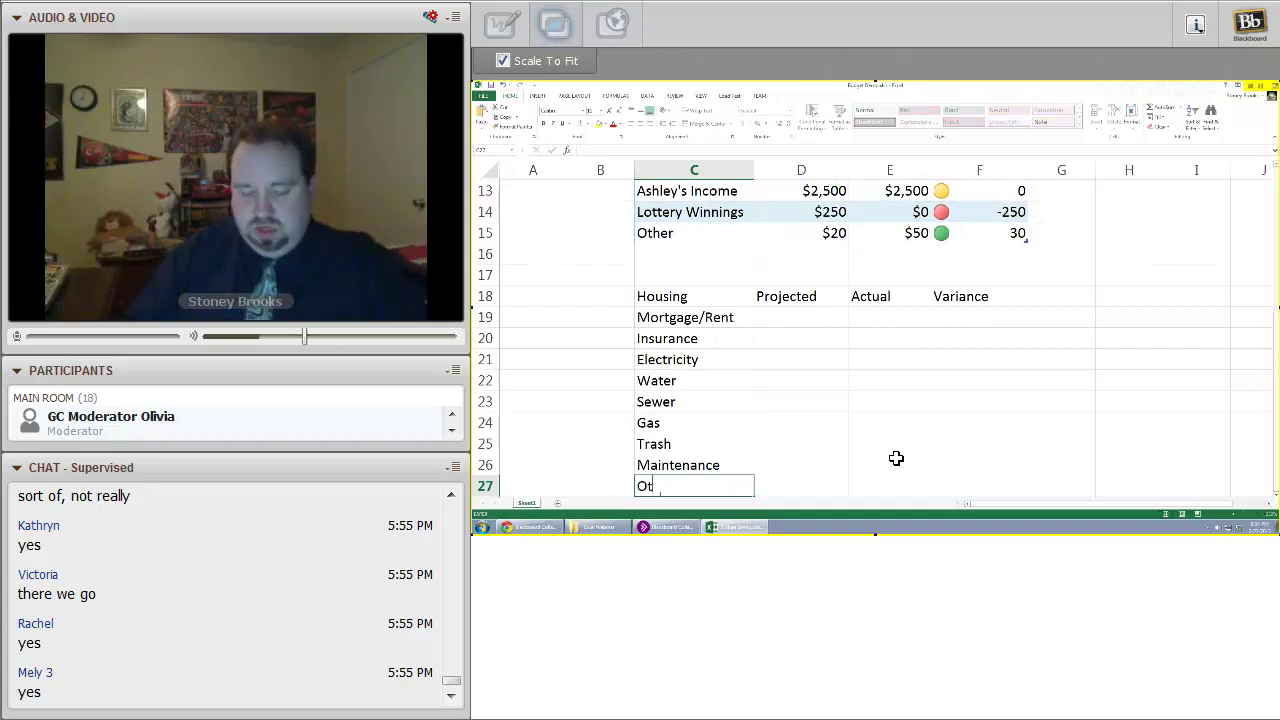
{"action": "type", "text": "her"}
{"action": "key", "text": "Return"}
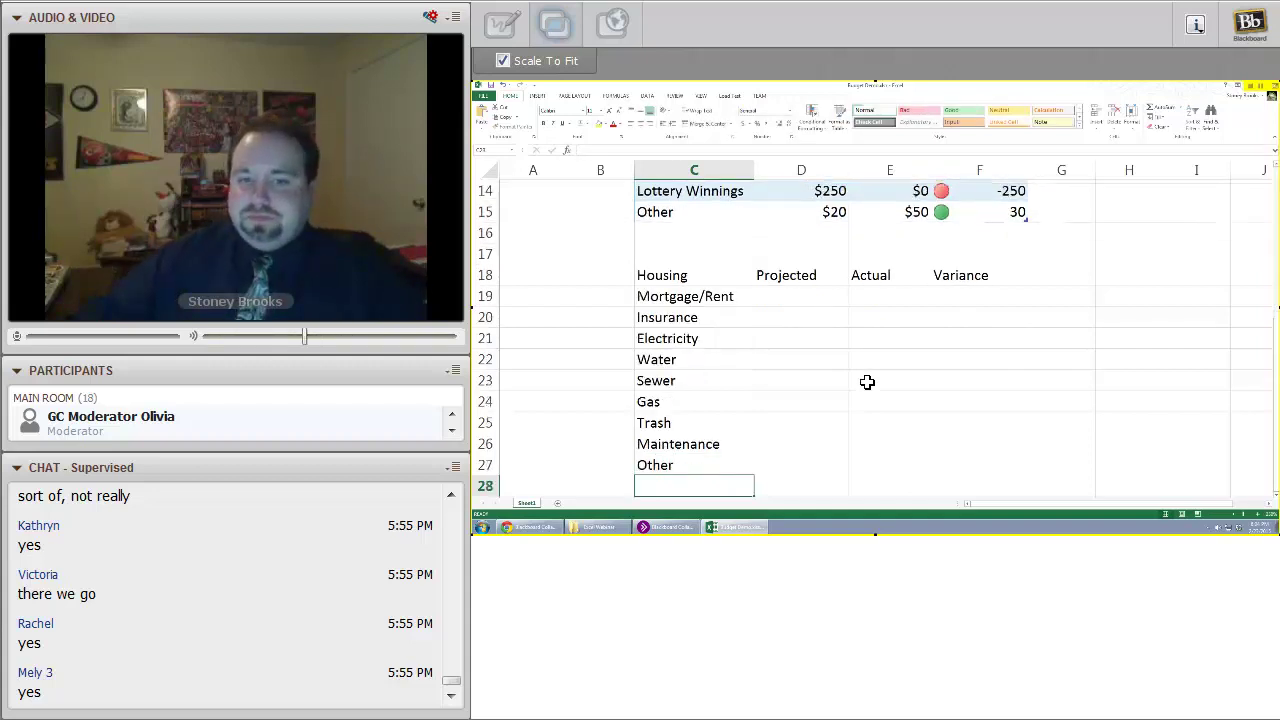
Format the housing range C18:F27 as a table in the orange banded Medium style, with row 18 as headers
{"action": "left_click_drag", "start_coordinate": [677, 278], "coordinate": [955, 467]}
{"action": "left_click", "coordinate": [656, 273]}
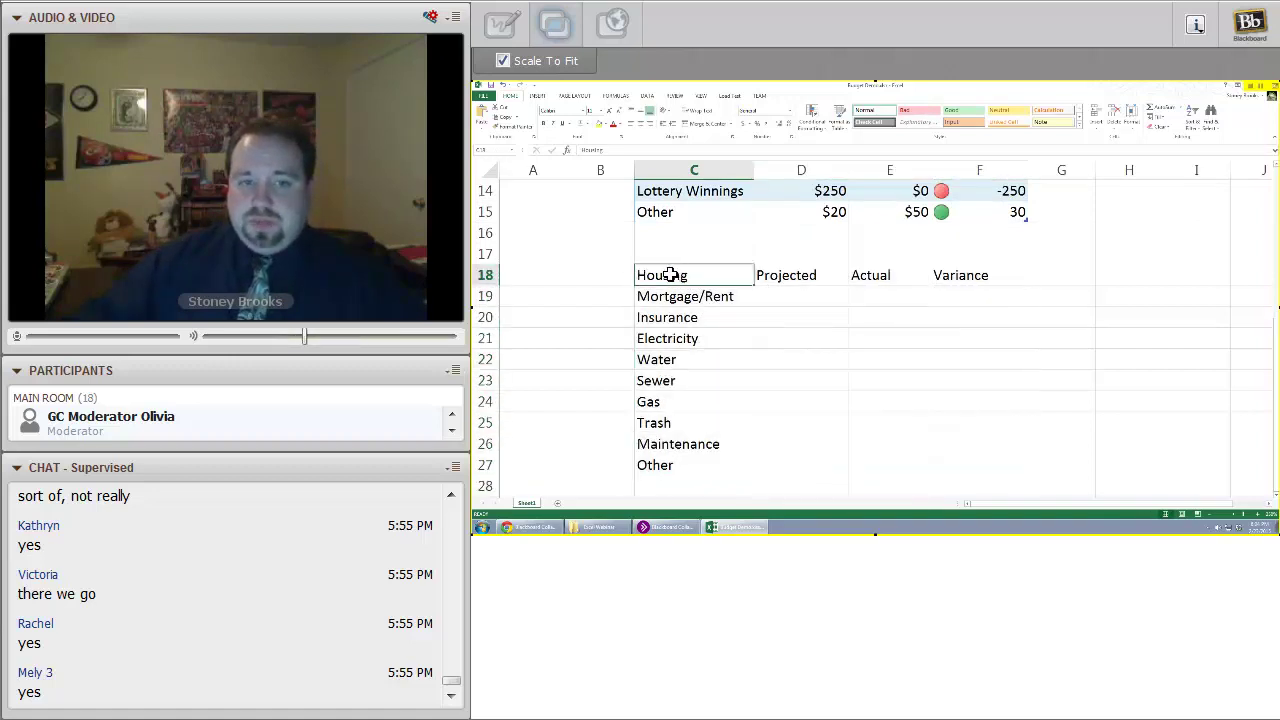
{"action": "left_click", "coordinate": [974, 463], "text": "shift"}
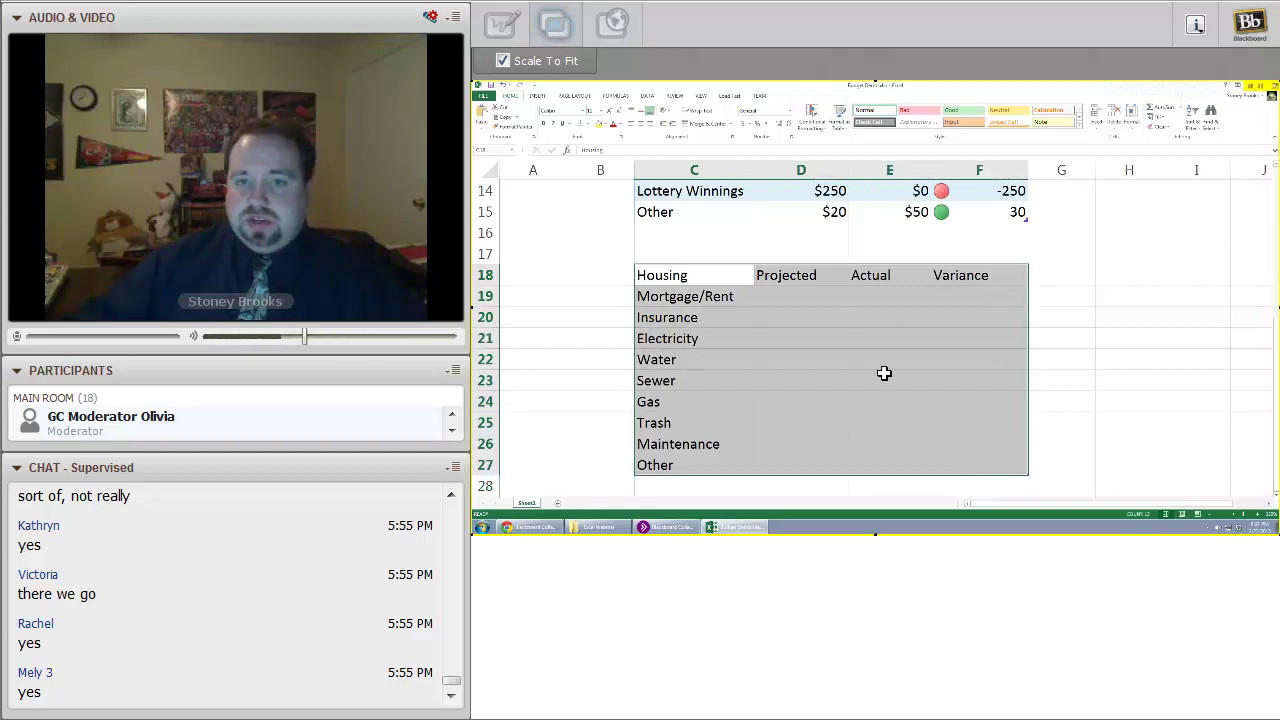
{"action": "left_click", "coordinate": [840, 118]}
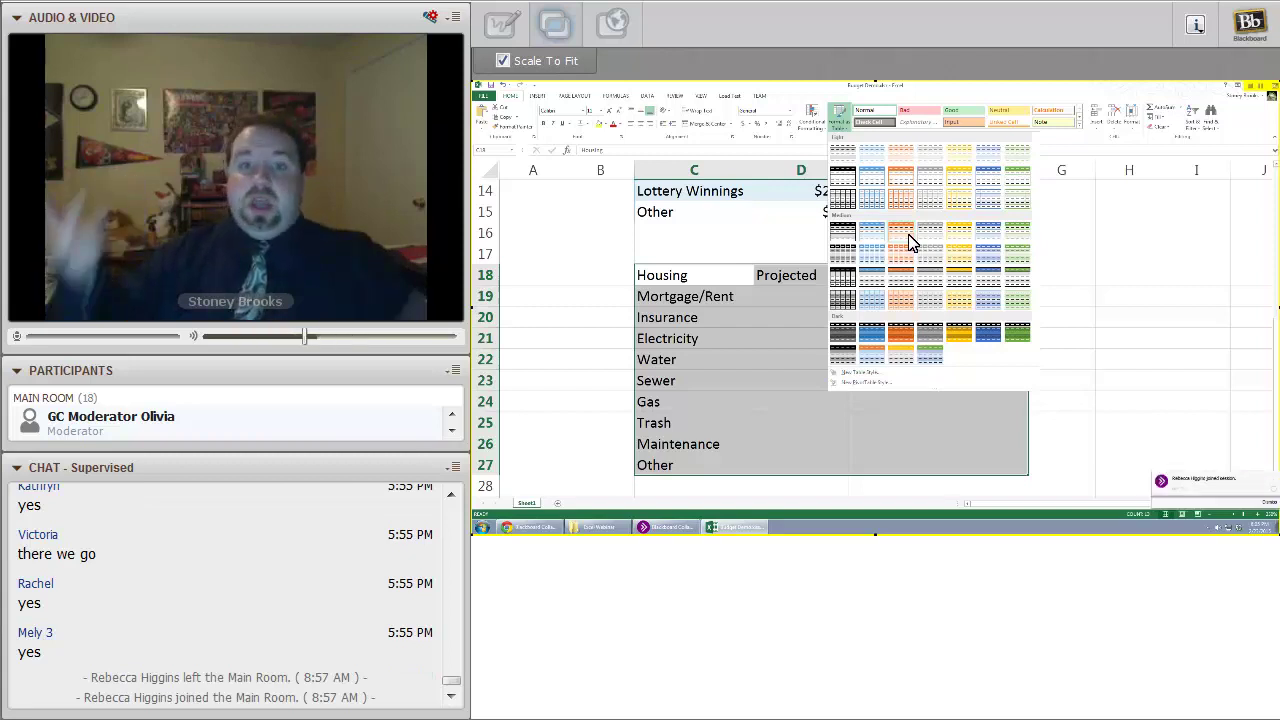
{"action": "left_click", "coordinate": [908, 236]}
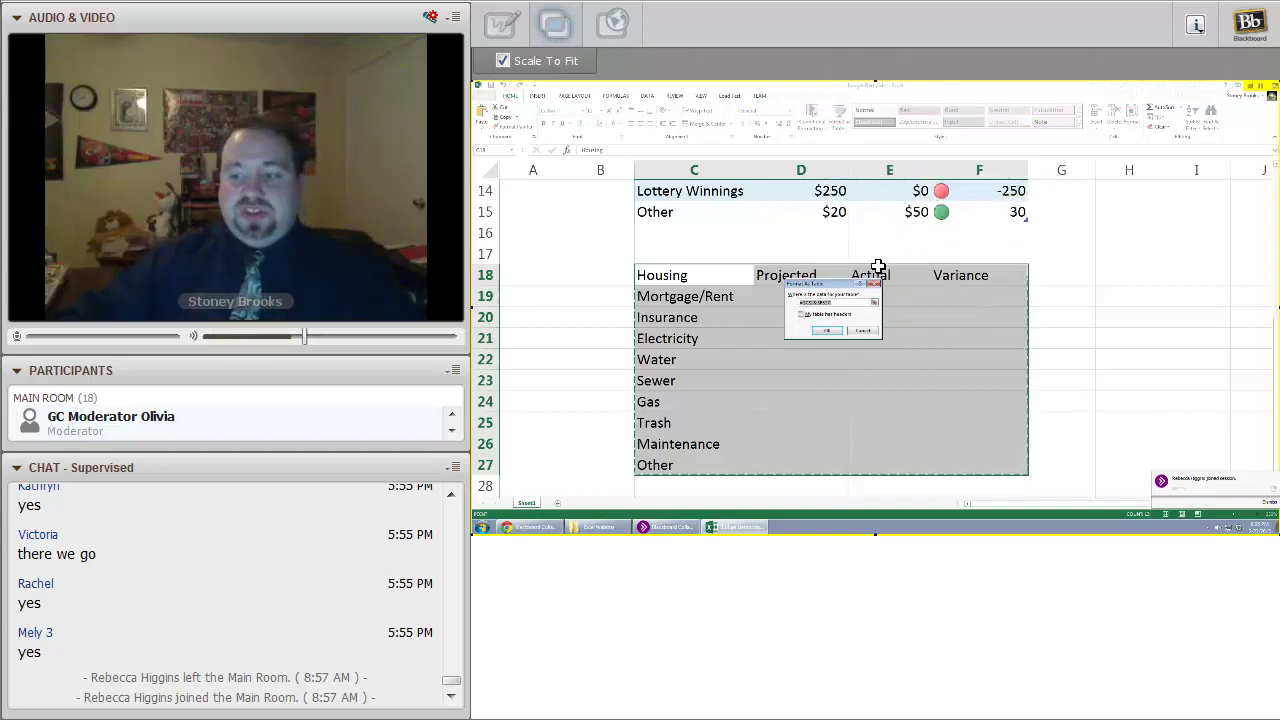
{"action": "left_click", "coordinate": [826, 331]}
{"action": "left_click", "coordinate": [965, 317]}
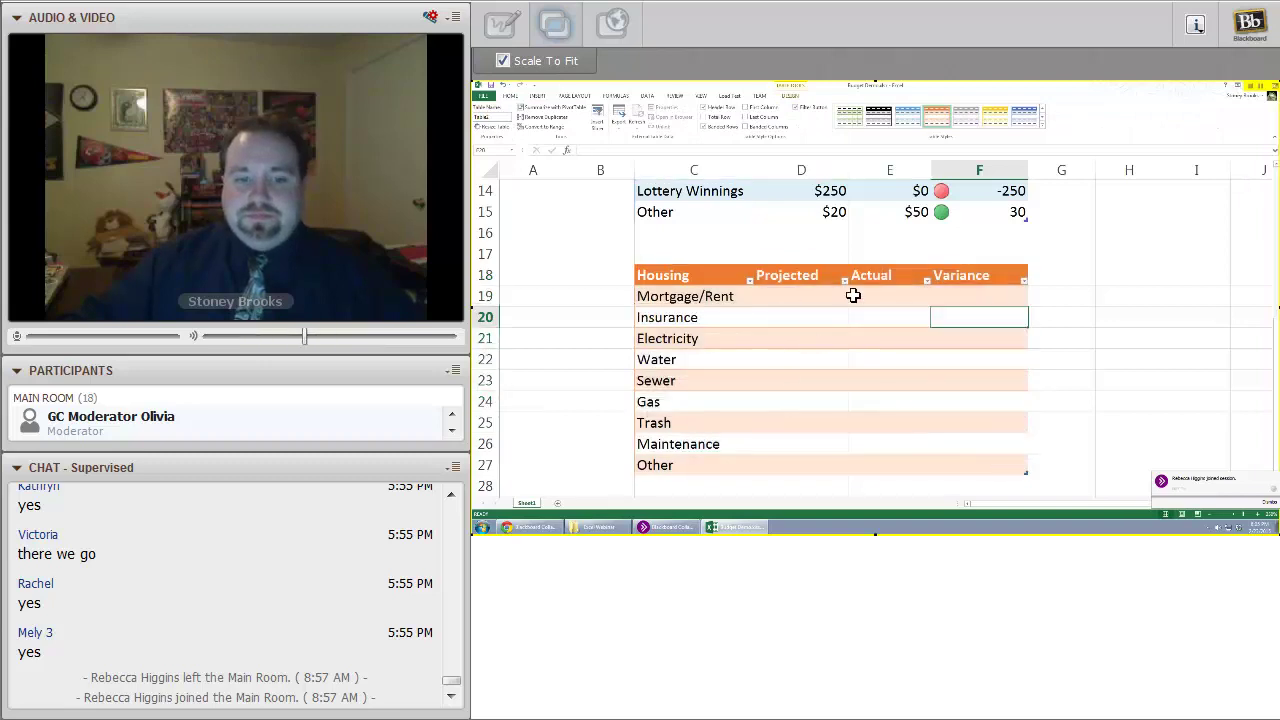
Enter Projected and Actual amounts of 1000 and 1000 for Mortgage/Rent and 100 and 100 for Insurance
{"action": "left_click", "coordinate": [794, 297]}
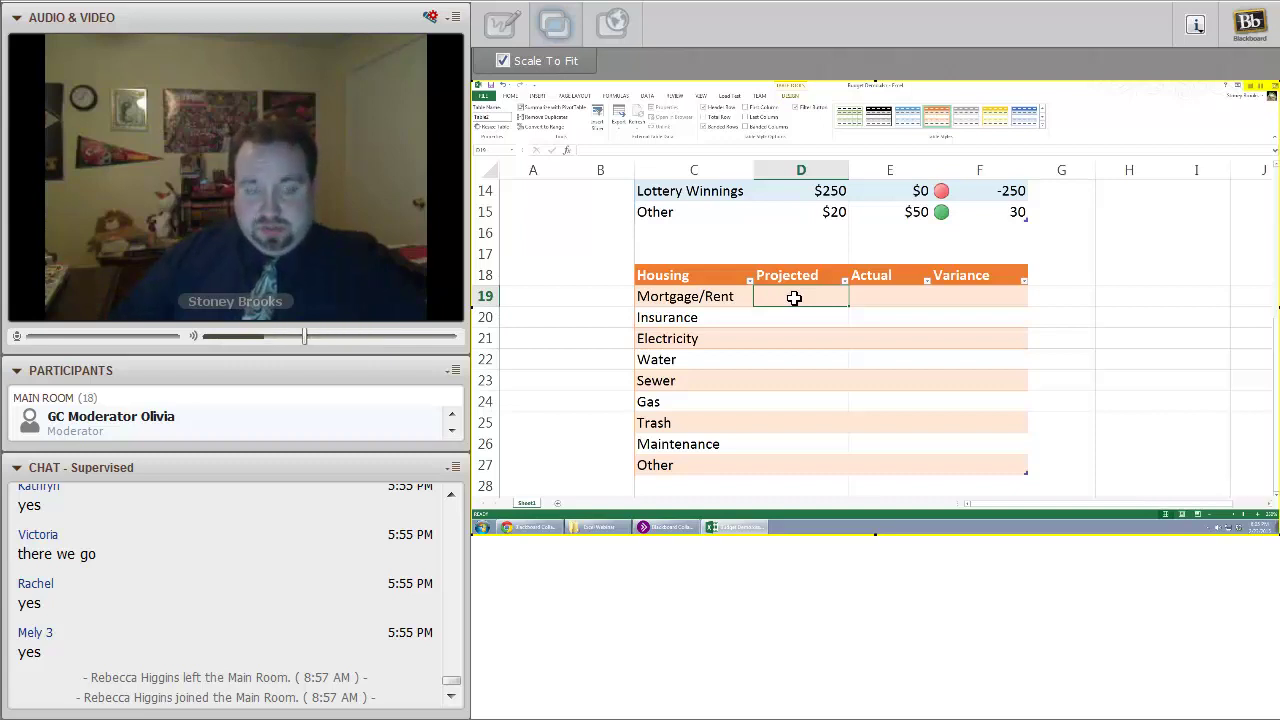
{"action": "type", "text": "1000"}
{"action": "key", "text": "Tab"}
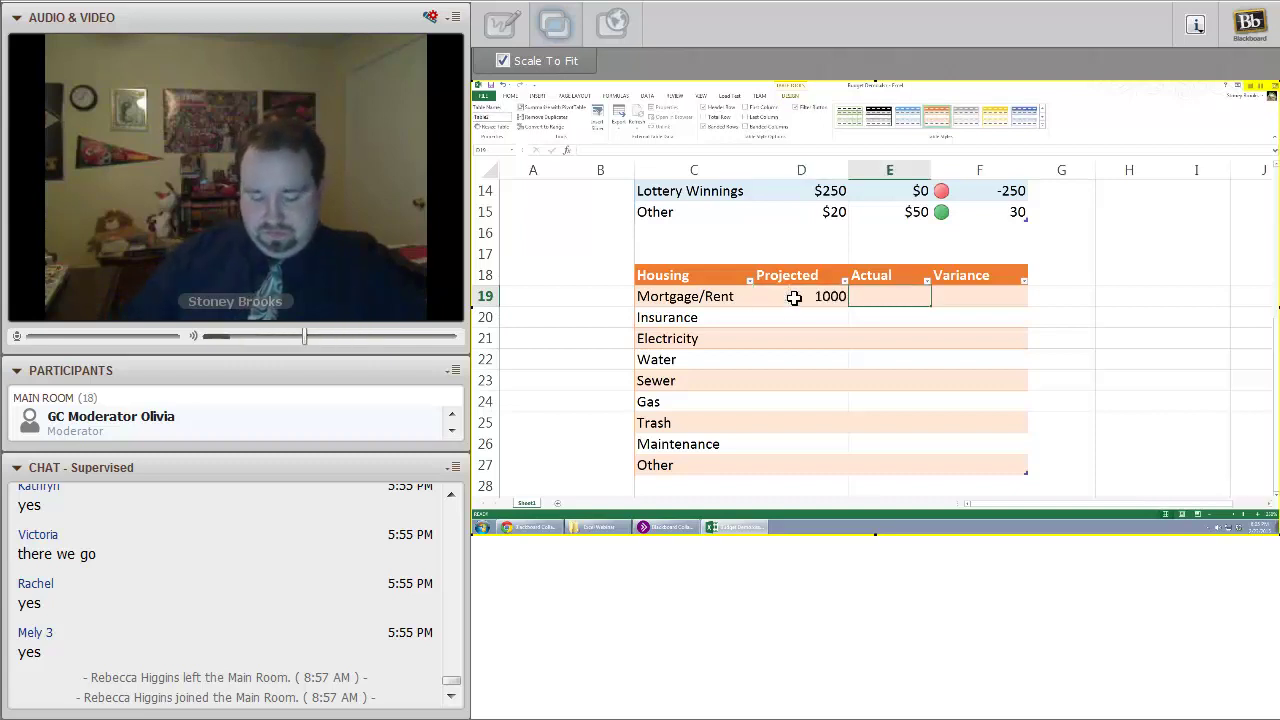
{"action": "type", "text": "1000"}
{"action": "key", "text": "Tab"}
{"action": "key", "text": "Return"}
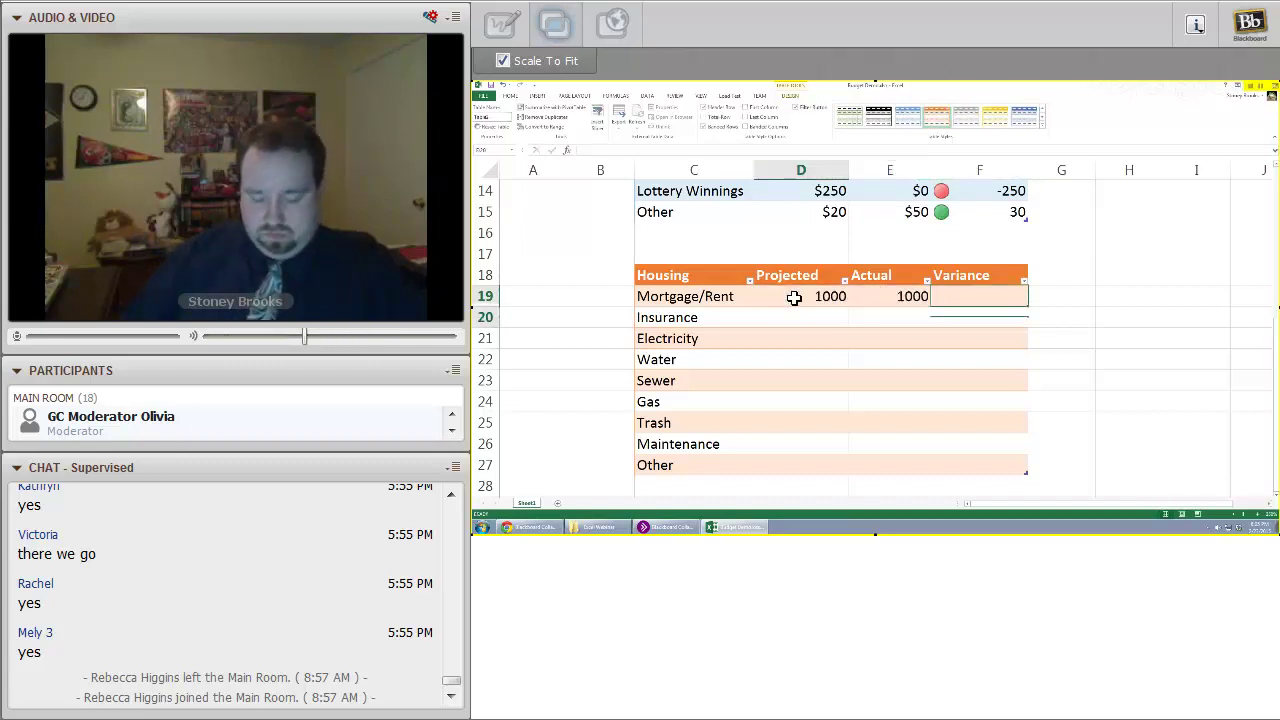
{"action": "type", "text": "100"}
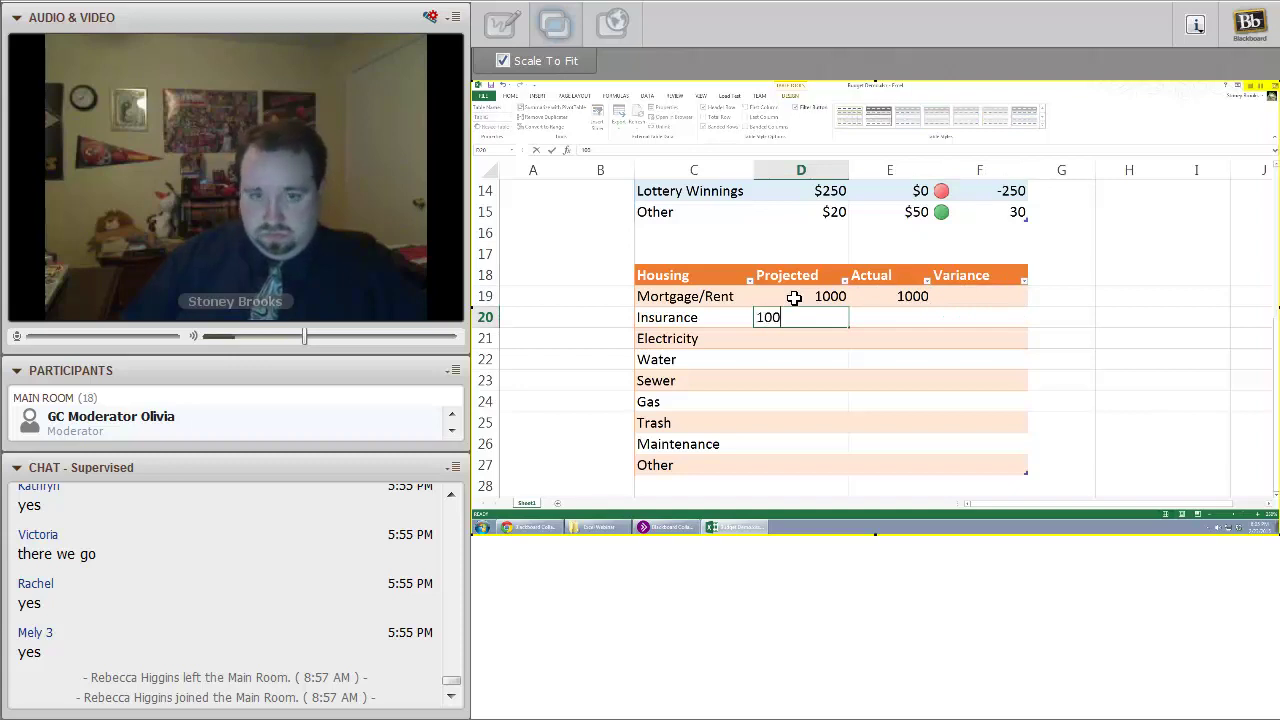
{"action": "key", "text": "Tab"}
{"action": "type", "text": "100"}
{"action": "key", "text": "Return"}
Enter Projected and Actual amounts of 50 and 75 for Electricity and 25 and 30 for Water
{"action": "type", "text": "50"}
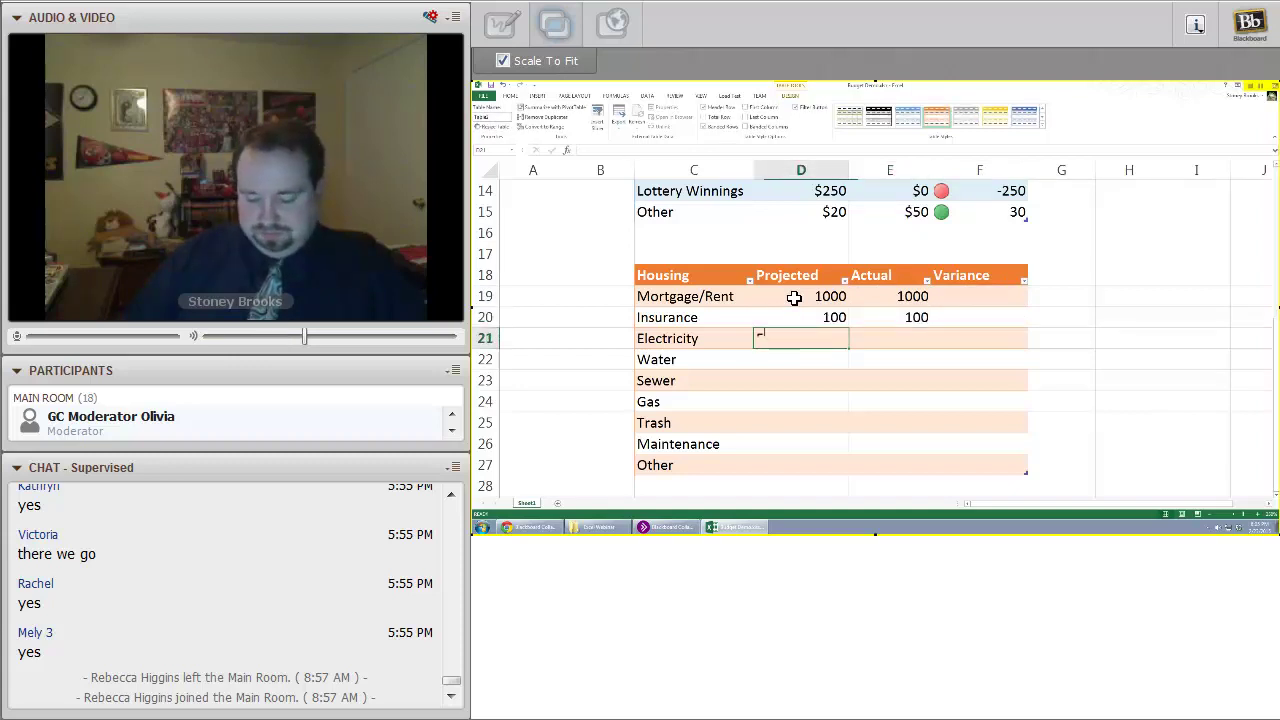
{"action": "key", "text": "Tab"}
{"action": "type", "text": "75"}
{"action": "key", "text": "Return"}
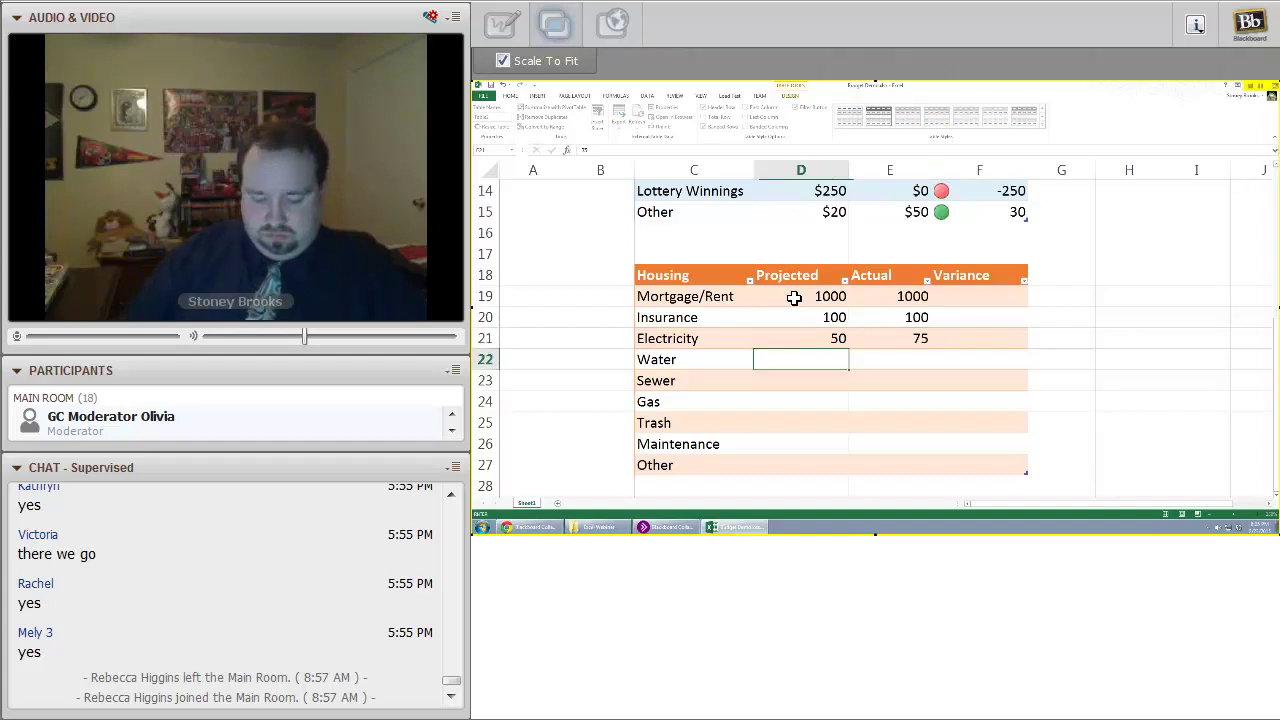
{"action": "type", "text": "25"}
{"action": "key", "text": "Tab"}
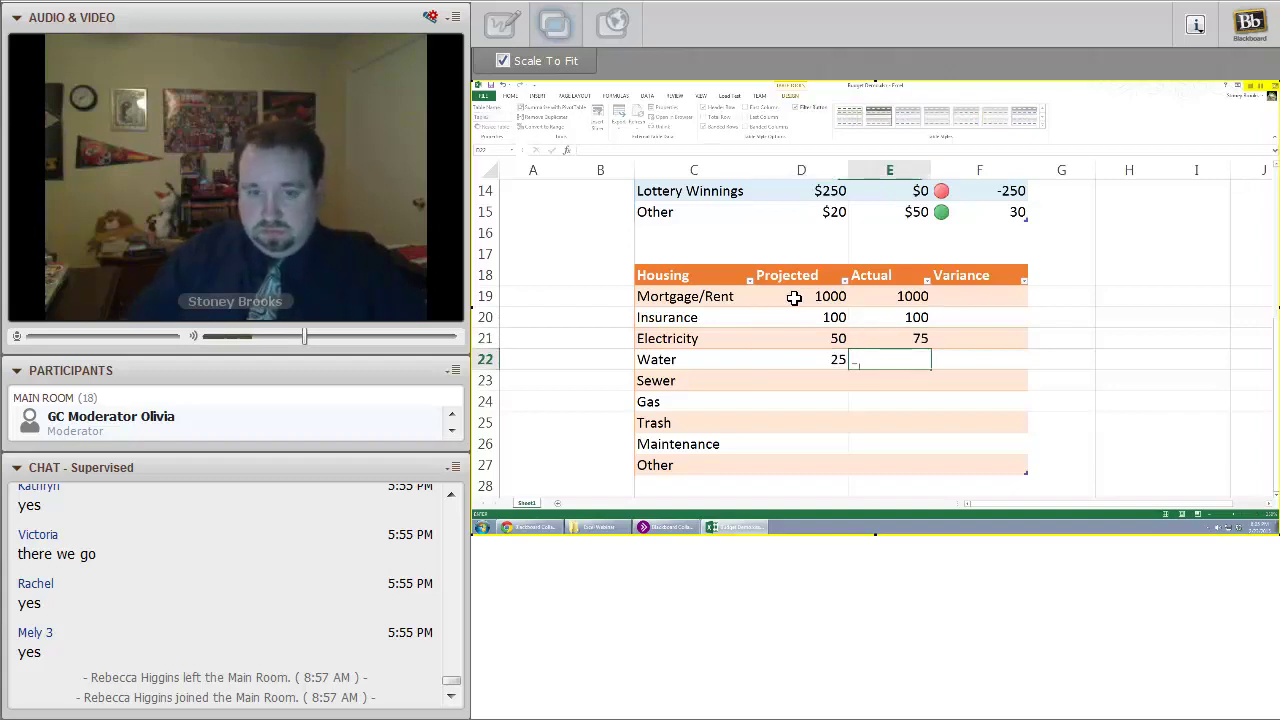
{"action": "type", "text": "30"}
{"action": "key", "text": "Return"}
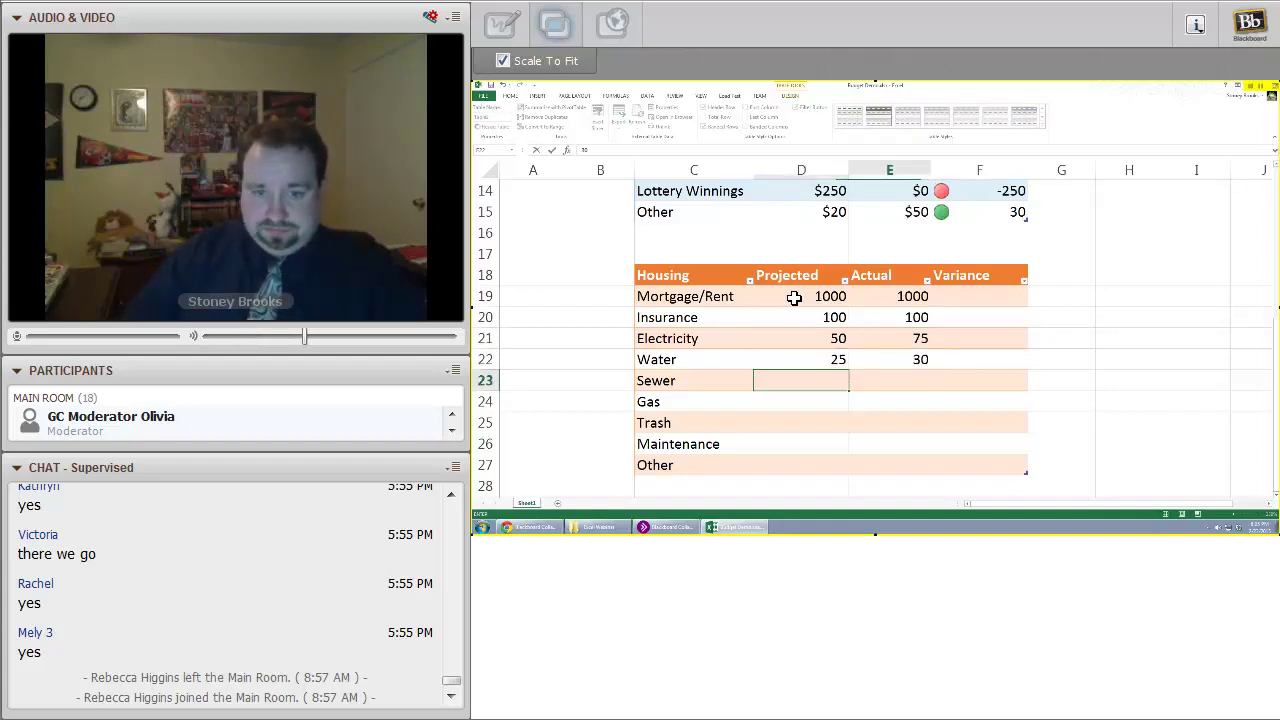
Enter Projected and Actual amounts of 30 and 10 for Sewer and 50 and 25 for Gas
{"action": "type", "text": "30"}
{"action": "key", "text": "Tab"}
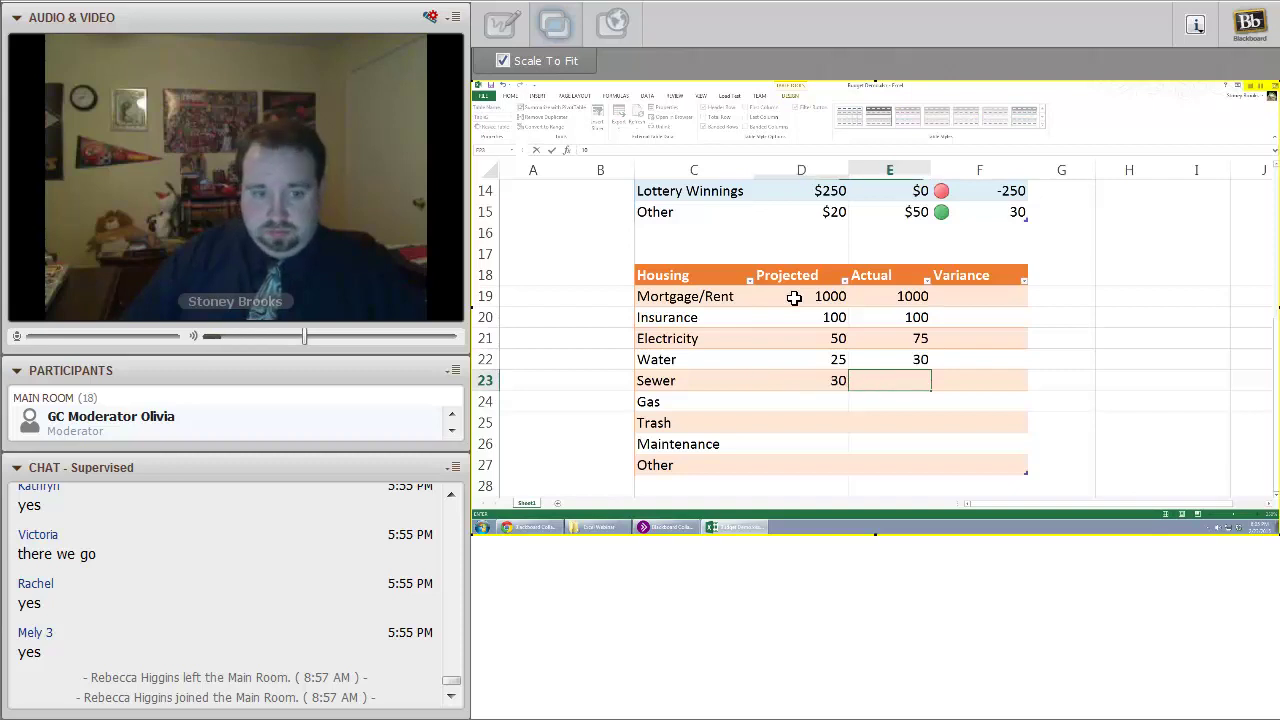
{"action": "type", "text": "10"}
{"action": "key", "text": "Return"}
{"action": "type", "text": "50"}
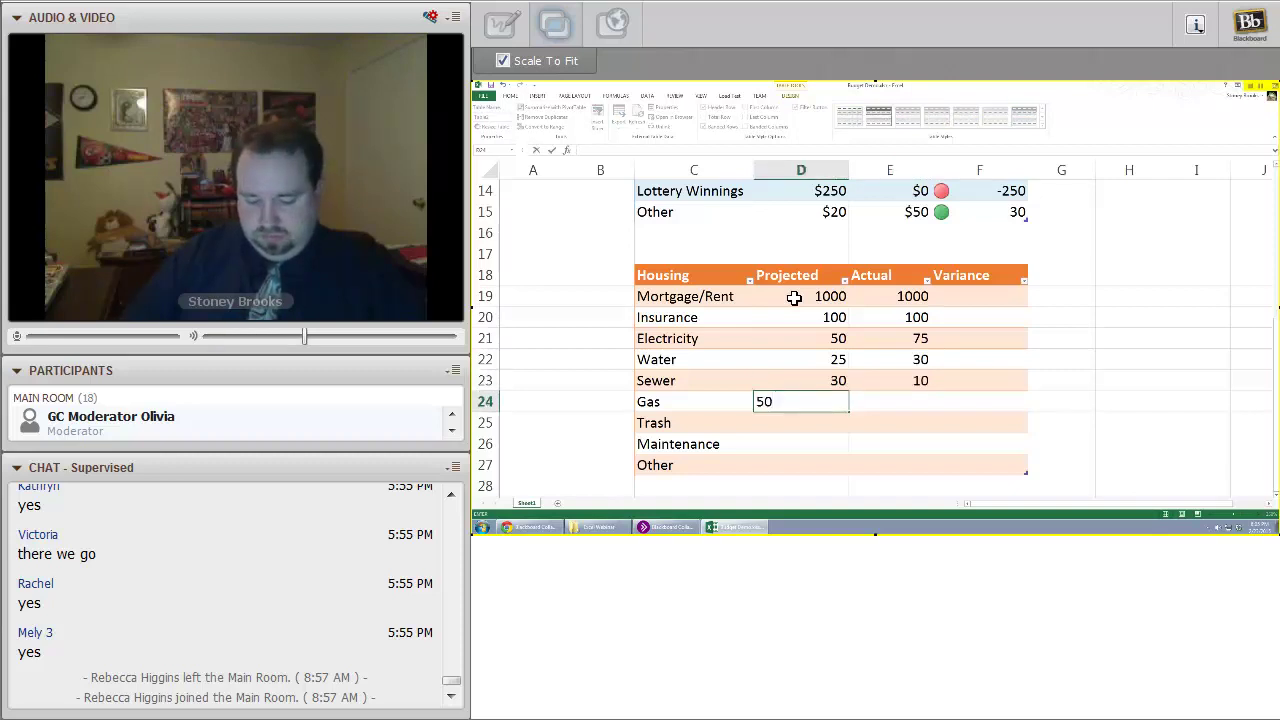
{"action": "key", "text": "Tab"}
{"action": "type", "text": "25"}
{"action": "key", "text": "Tab"}
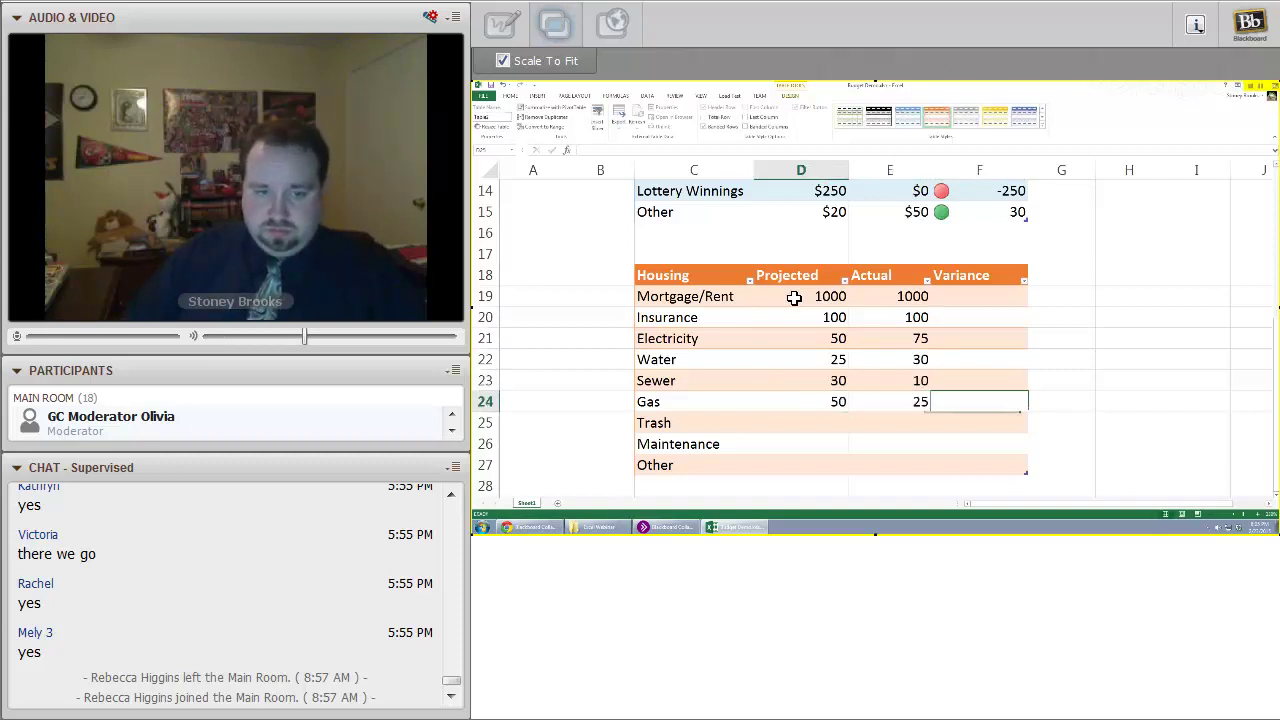
{"action": "key", "text": "Return"}
Enter Projected and Actual amounts of 20 and 22 for Trash and 50 and 50 for Maintenance
{"action": "type", "text": "20"}
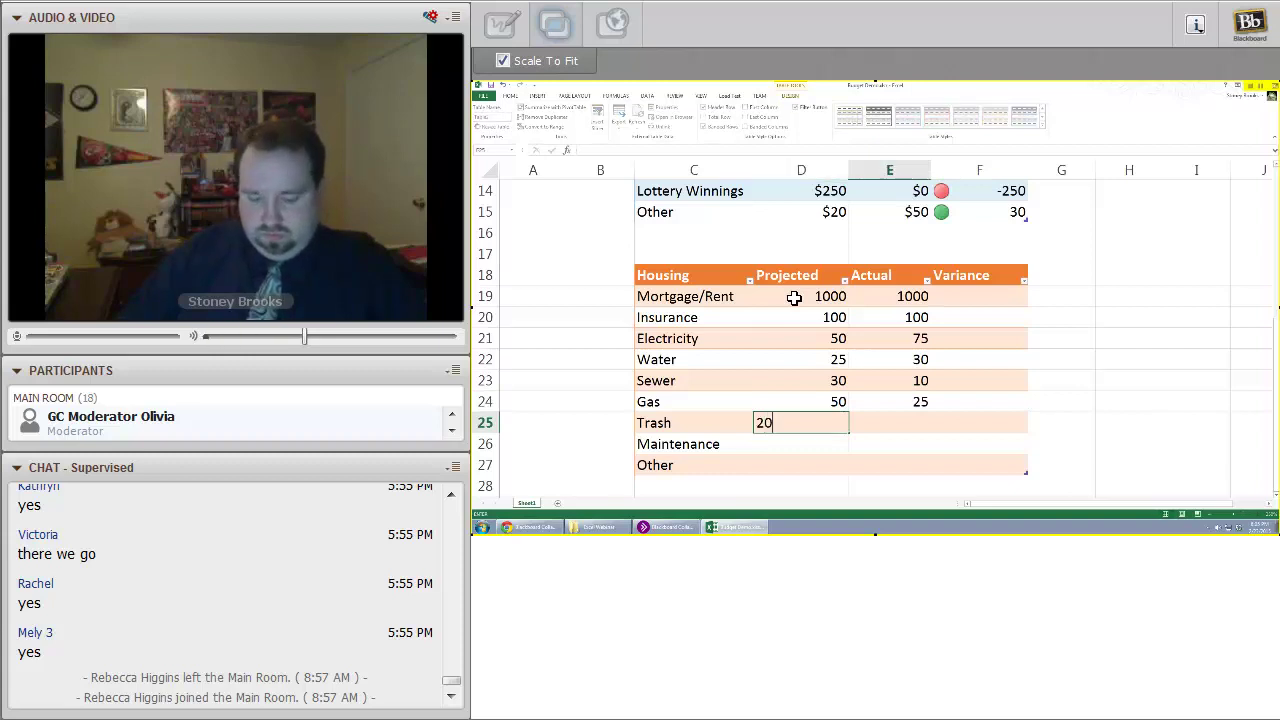
{"action": "key", "text": "Tab"}
{"action": "type", "text": "22"}
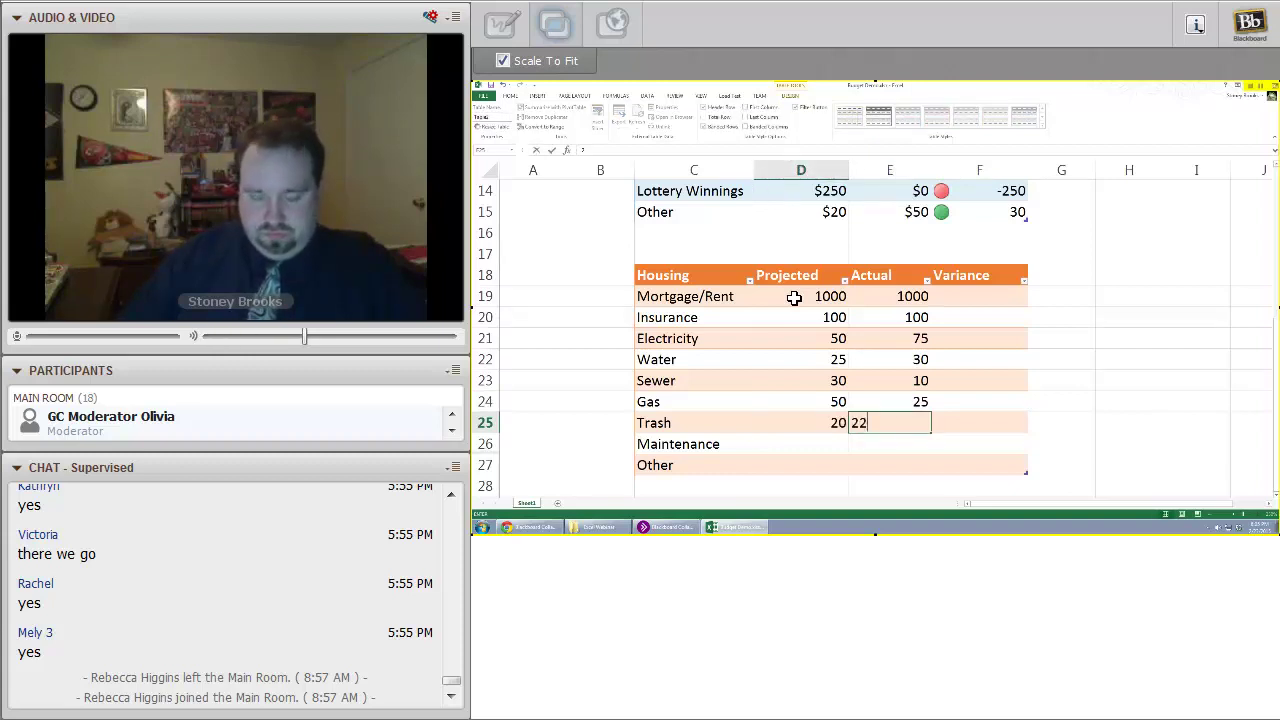
{"action": "key", "text": "Return"}
{"action": "type", "text": "50"}
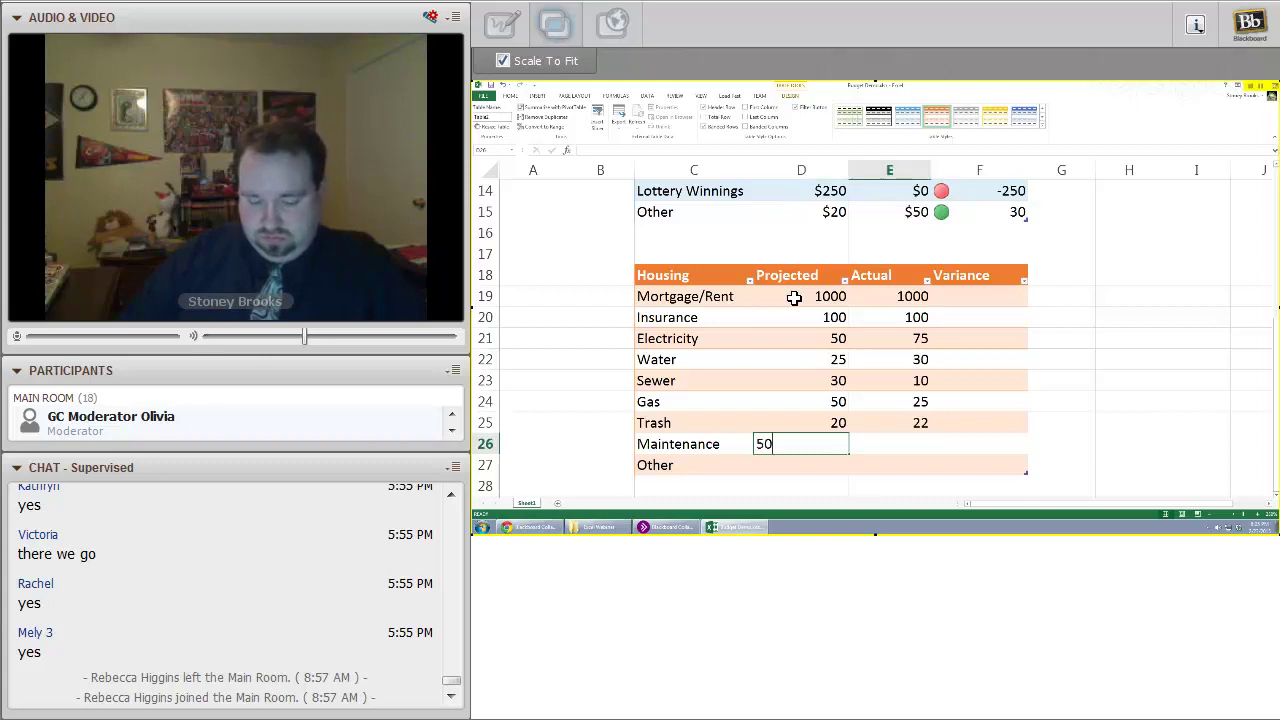
{"action": "key", "text": "Tab"}
{"action": "type", "text": "50"}
{"action": "key", "text": "Return"}
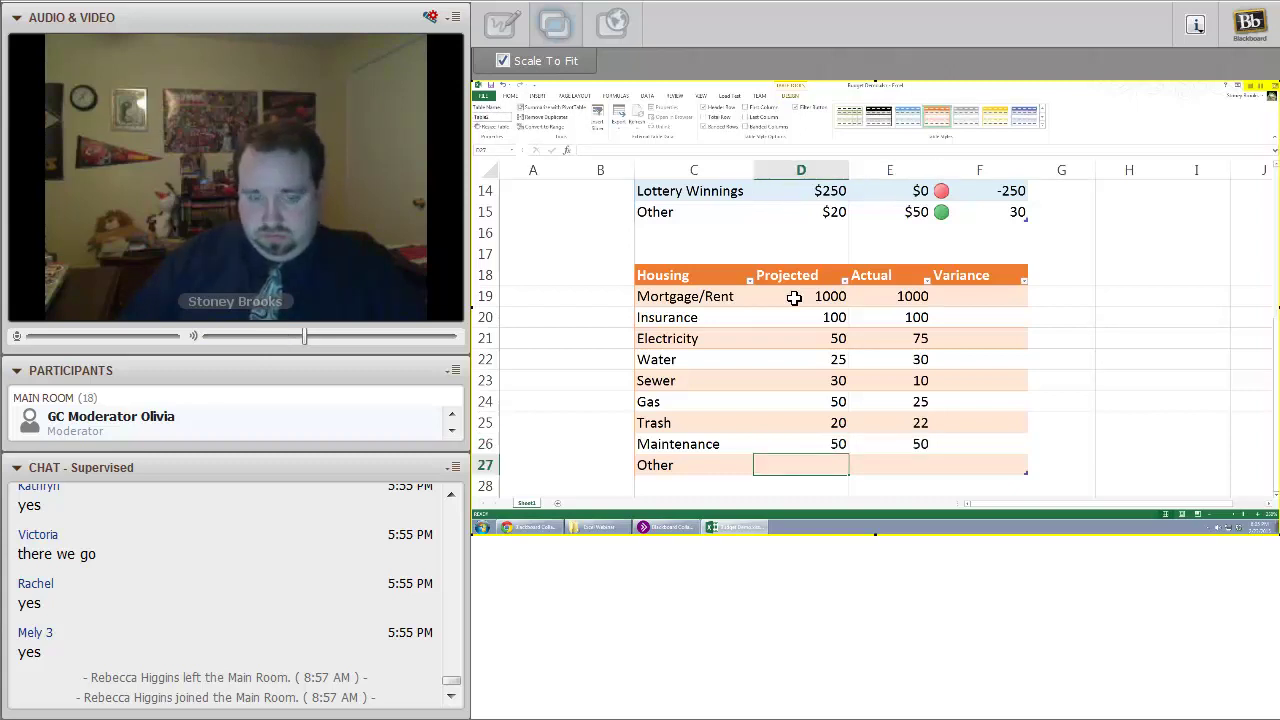
Enter a Projected amount of 30 and an Actual amount of 0 for Other in the housing table
{"action": "type", "text": "30"}
{"action": "key", "text": "Tab"}
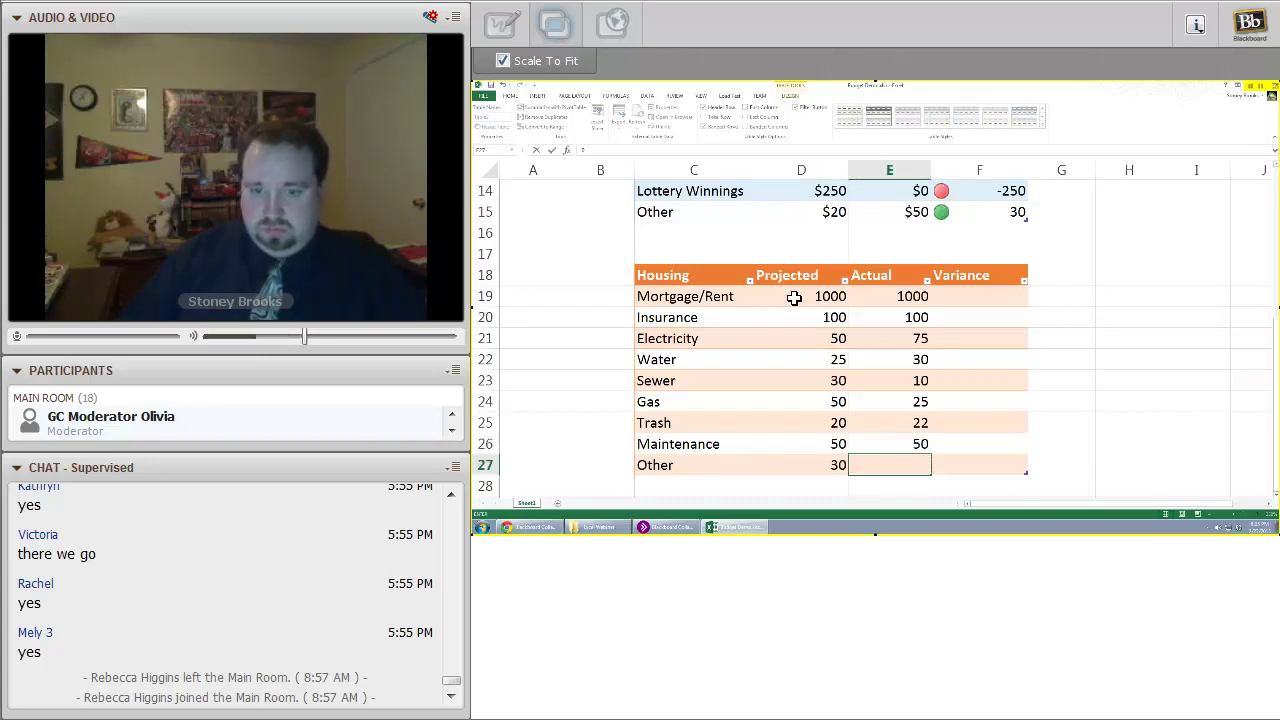
{"action": "type", "text": "0"}
{"action": "key", "text": "Return"}
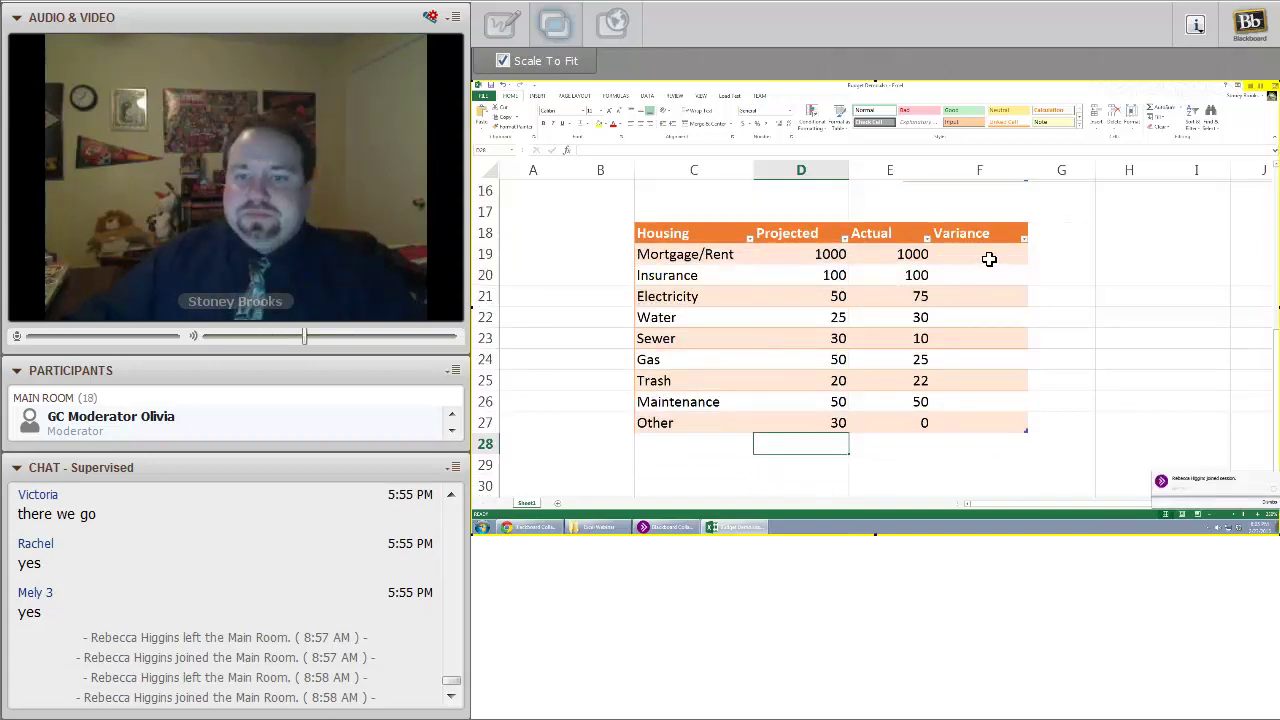
Enlarge the font size of the empty cell C17 above the Housing heading
{"action": "left_click", "coordinate": [986, 256]}
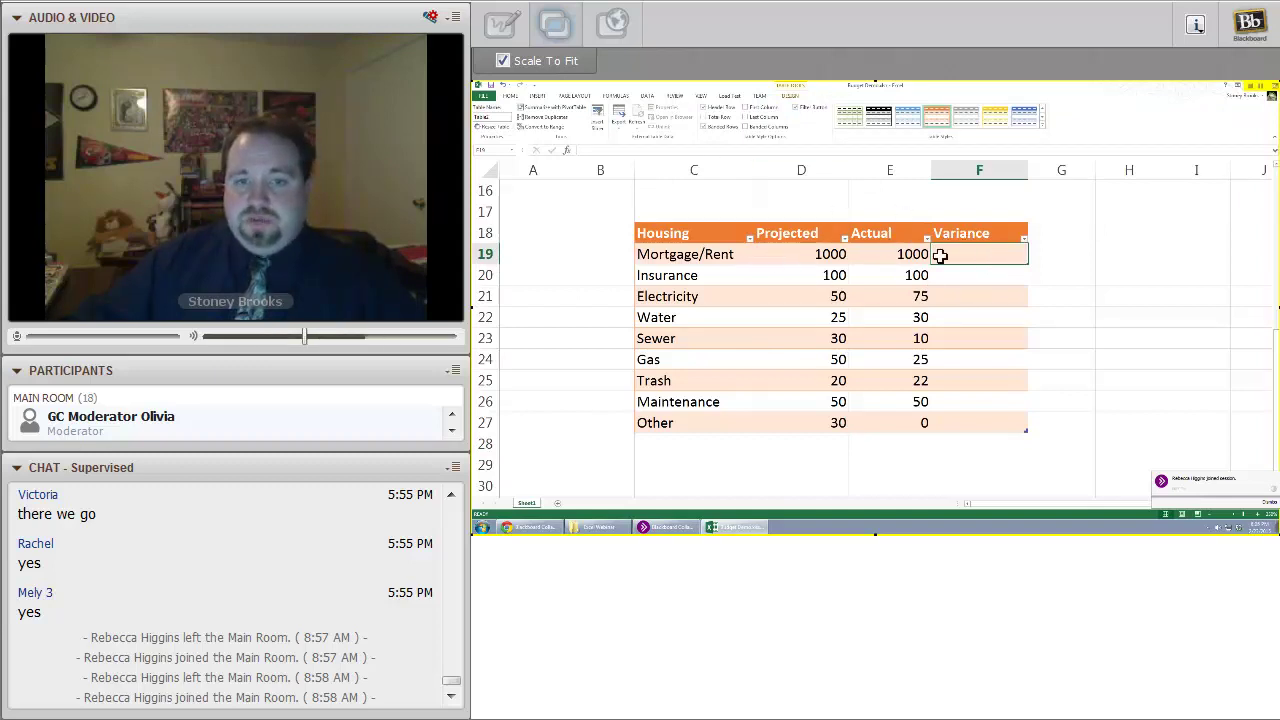
{"action": "left_click", "coordinate": [680, 149]}
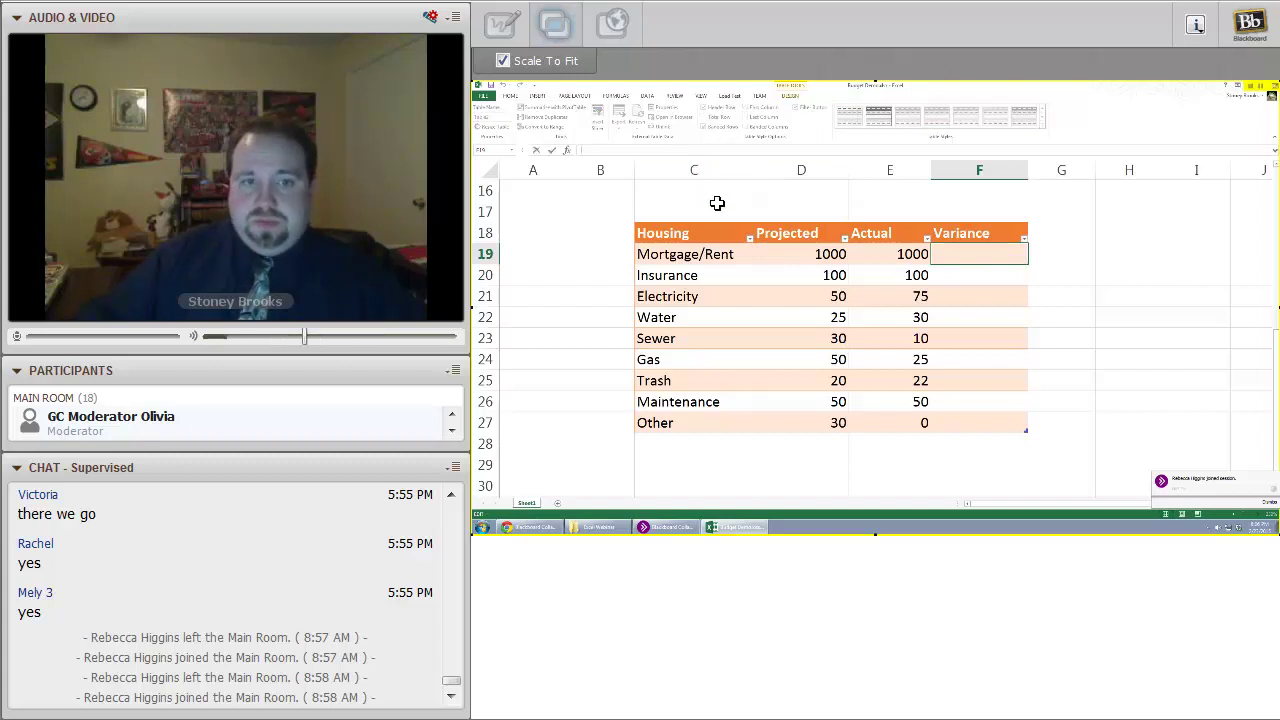
{"action": "left_click", "coordinate": [717, 203]}
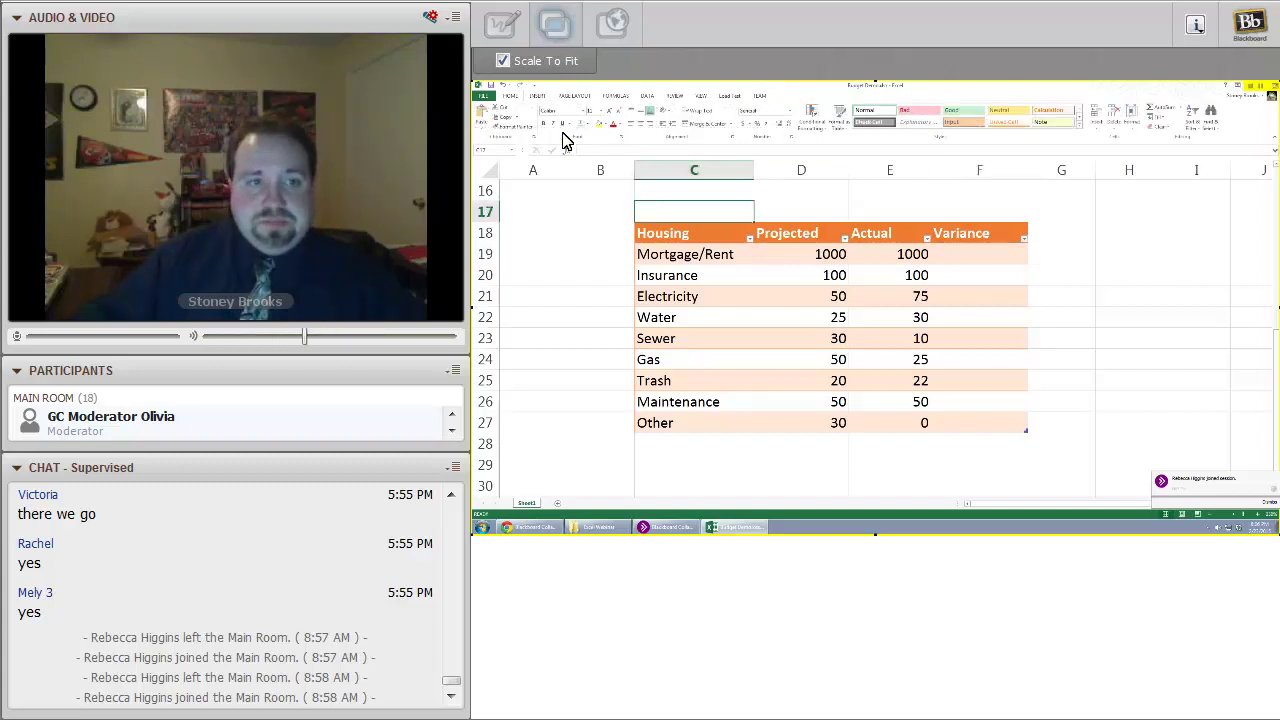
{"action": "left_click", "coordinate": [612, 117]}
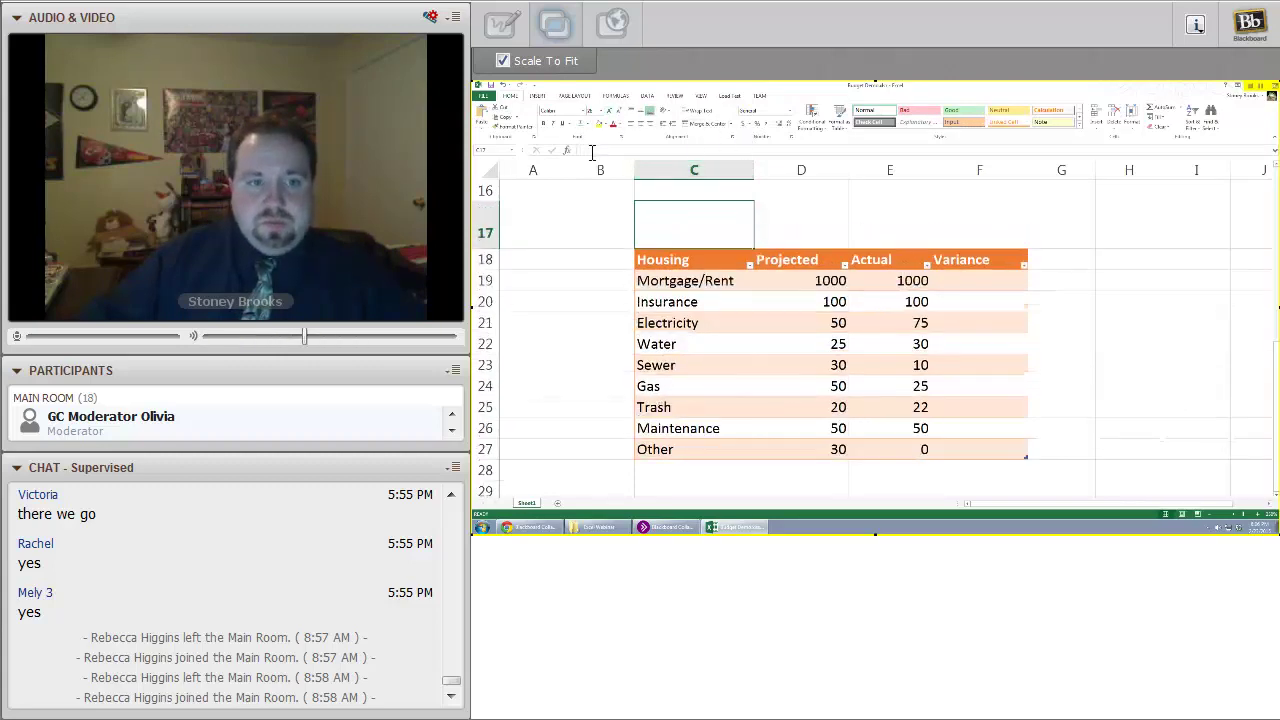
{"action": "left_click", "coordinate": [591, 150]}
{"action": "type", "text": "=[A"}
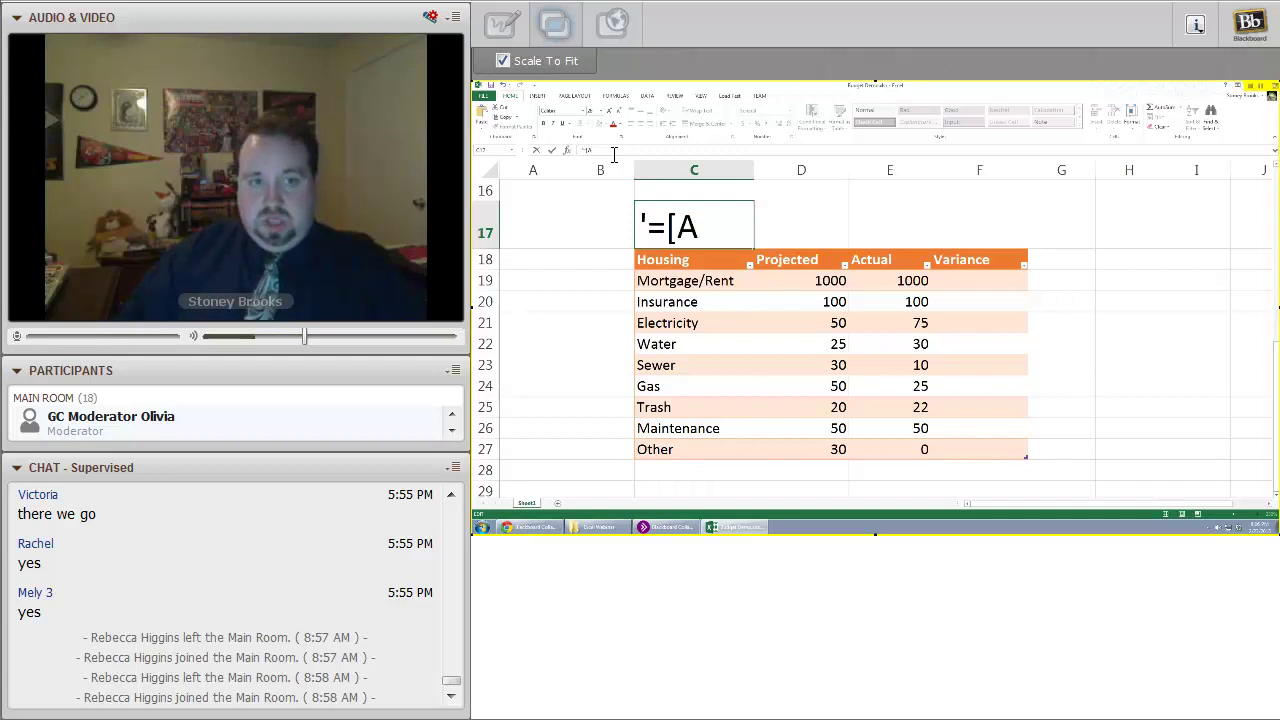
{"action": "type", "text": "ctual"}
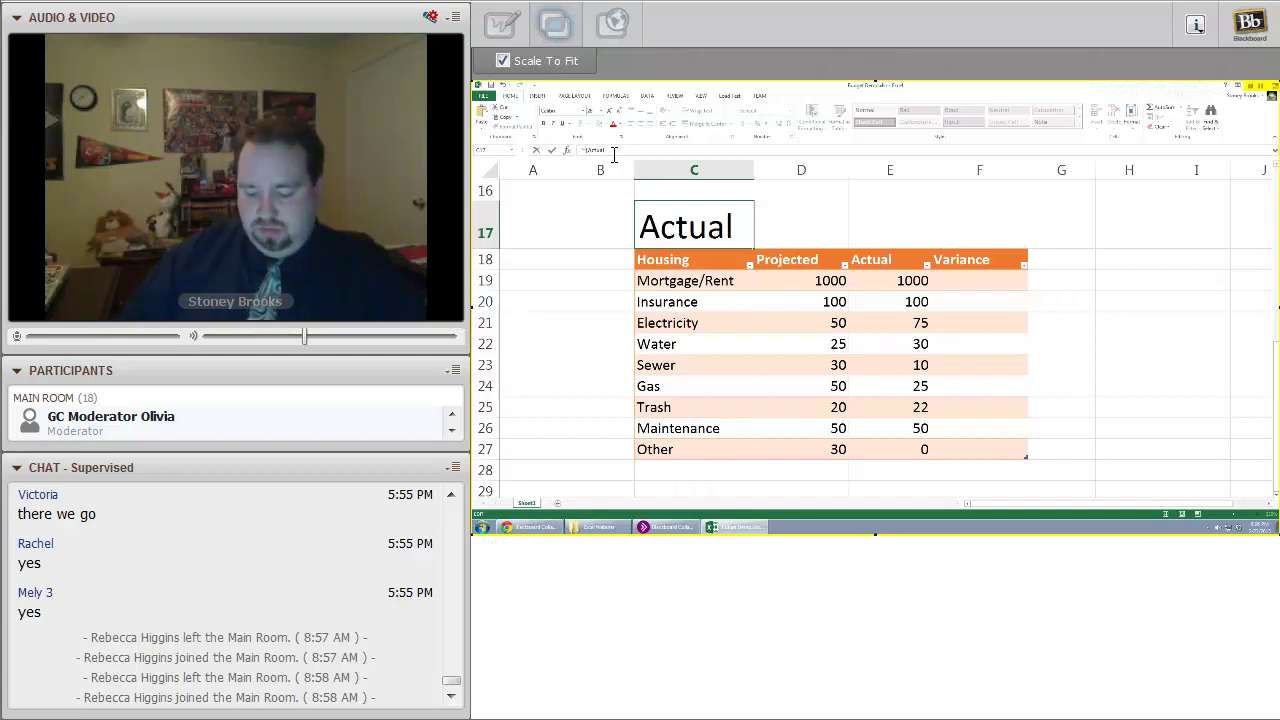
{"action": "type", "text": "]"}
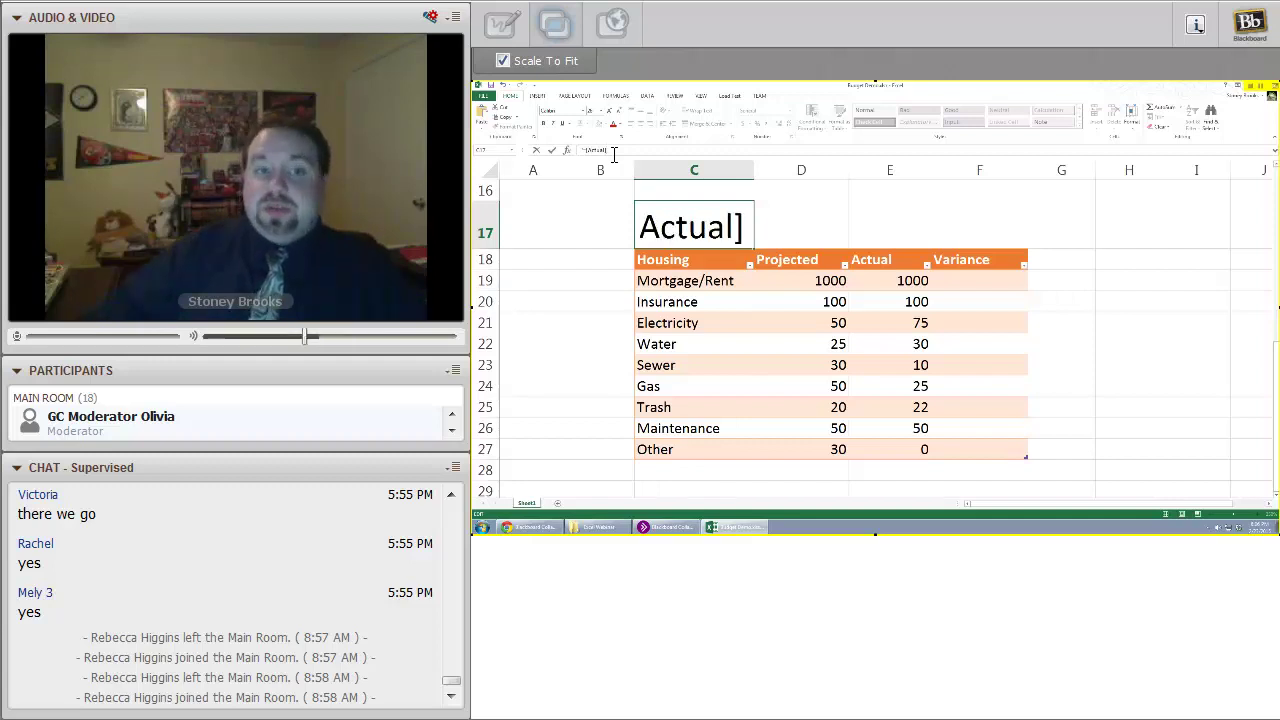
{"action": "left_click", "coordinate": [590, 150]}
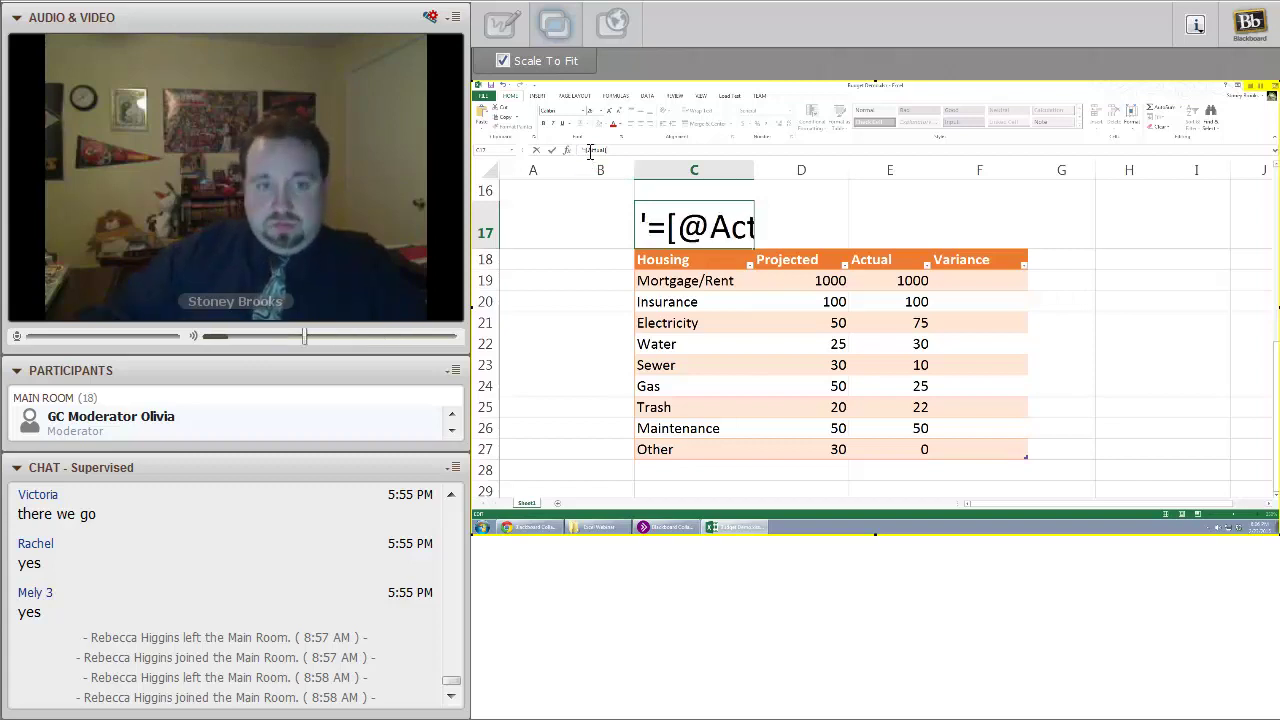
{"action": "key", "text": "Return"}
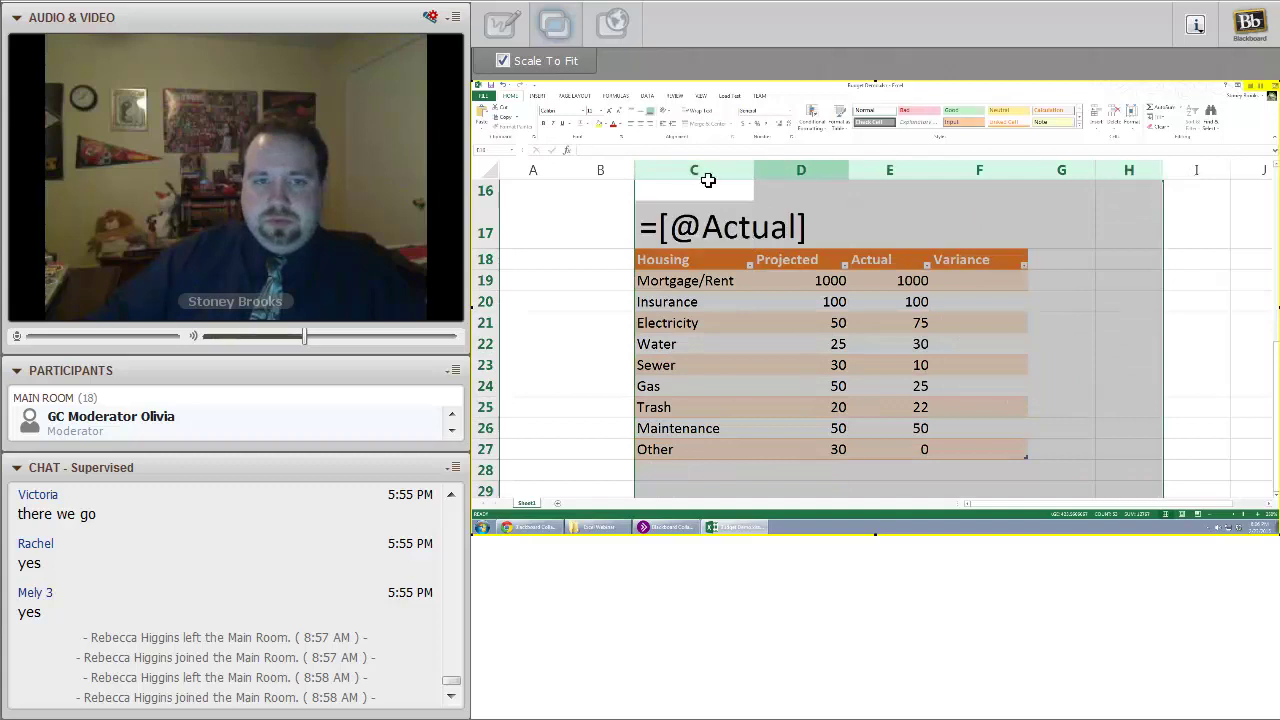
{"action": "left_click", "coordinate": [665, 225]}
{"action": "left_click", "coordinate": [626, 150]}
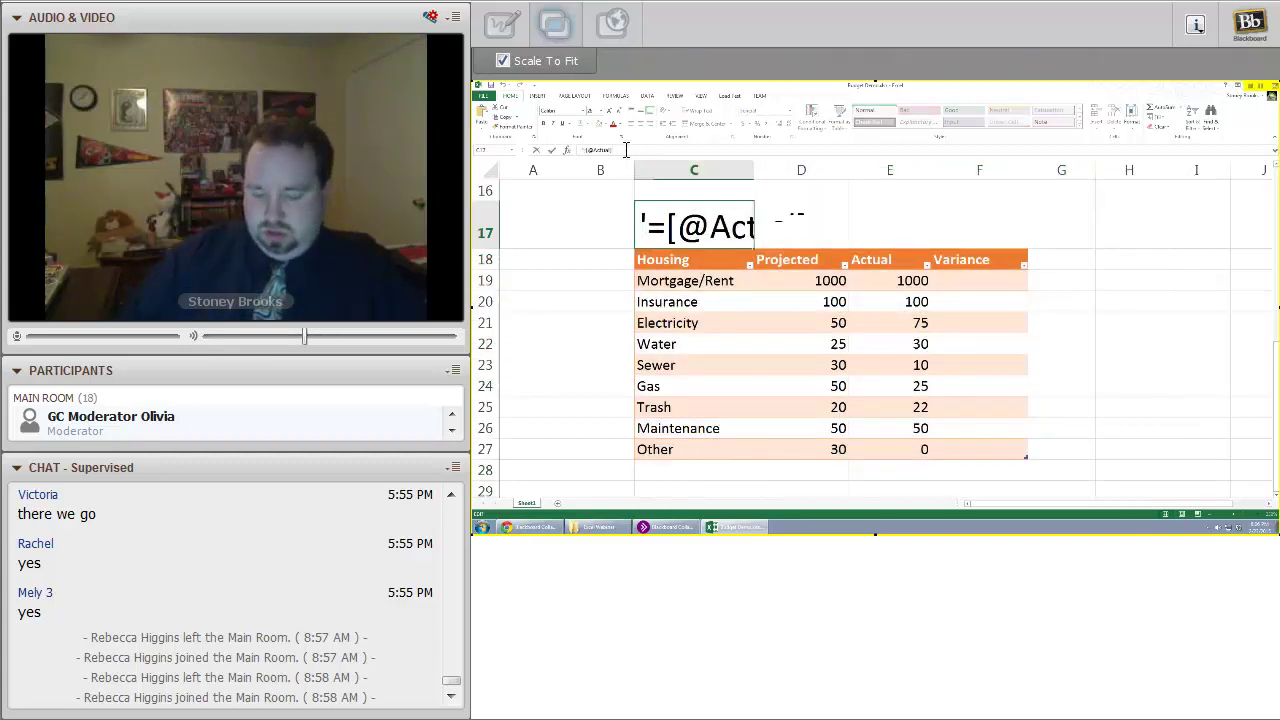
{"action": "type", "text": "- ["}
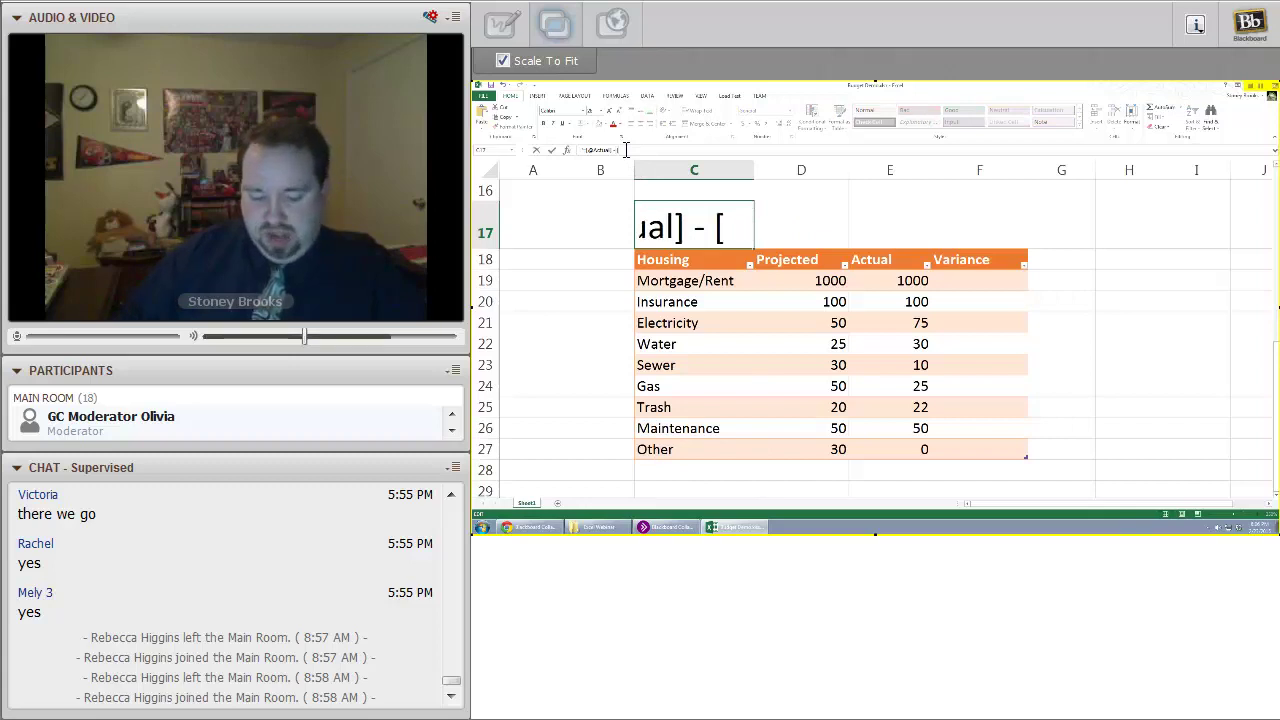
{"action": "type", "text": "@Projected"}
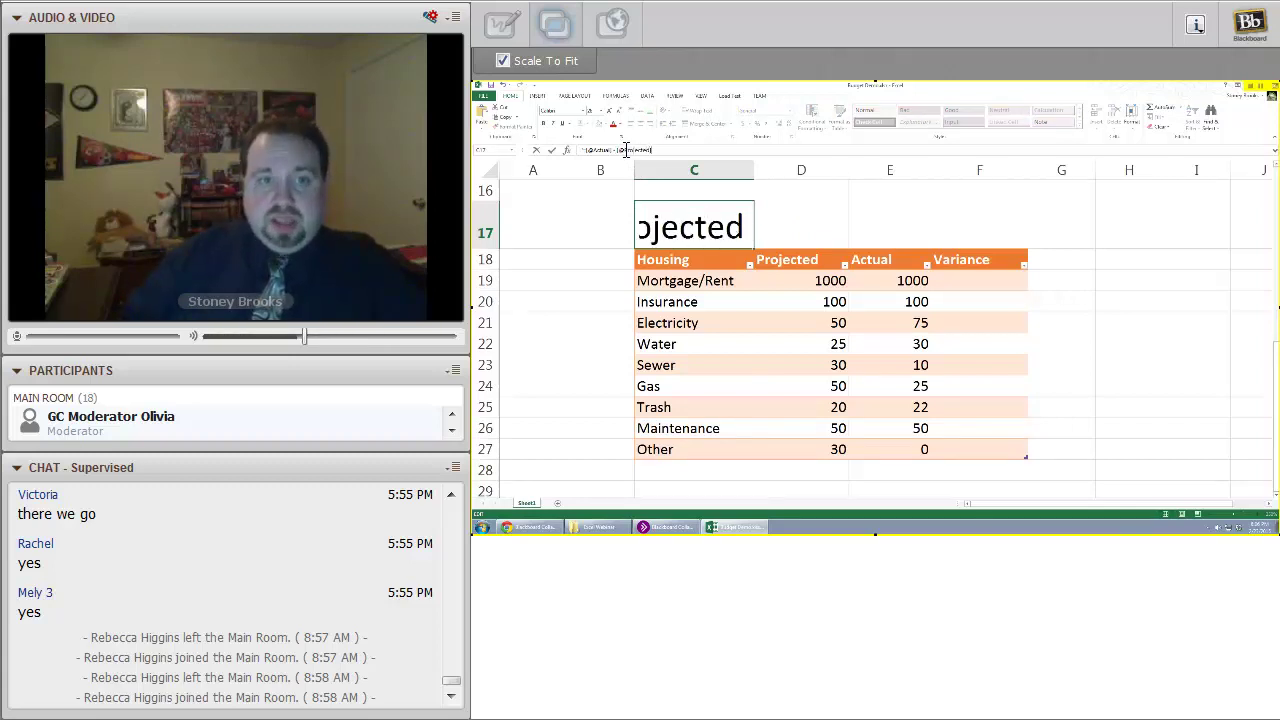
{"action": "type", "text": "]"}
{"action": "key", "text": "Return"}
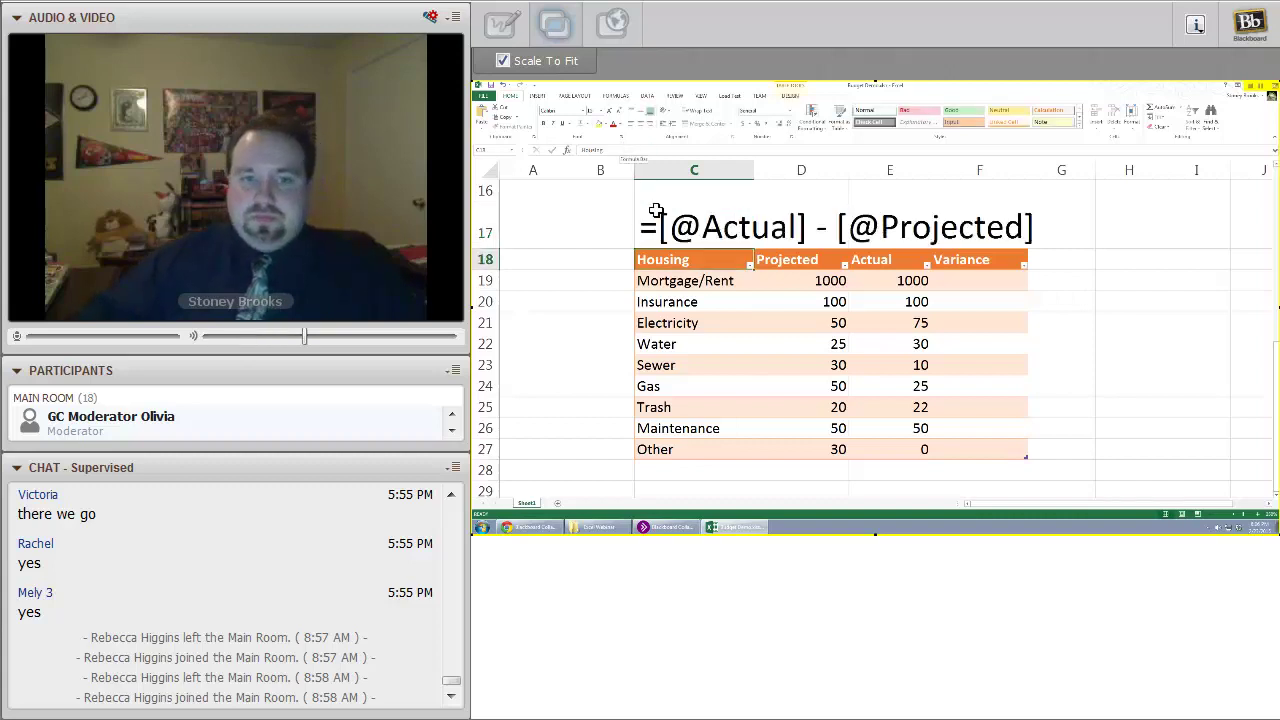
{"action": "left_click", "coordinate": [659, 226]}
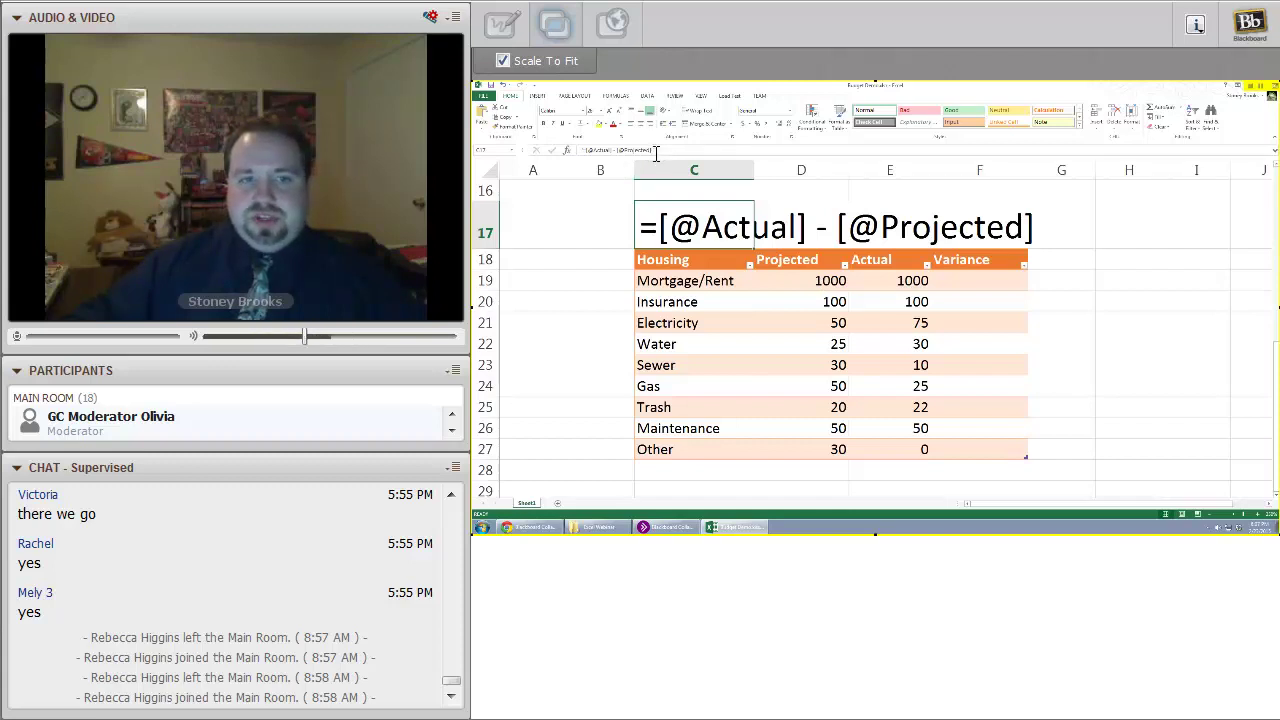
{"action": "left_click", "coordinate": [602, 150]}
{"action": "triple_click", "coordinate": [586, 150]}
{"action": "key", "text": "ctrl+c"}
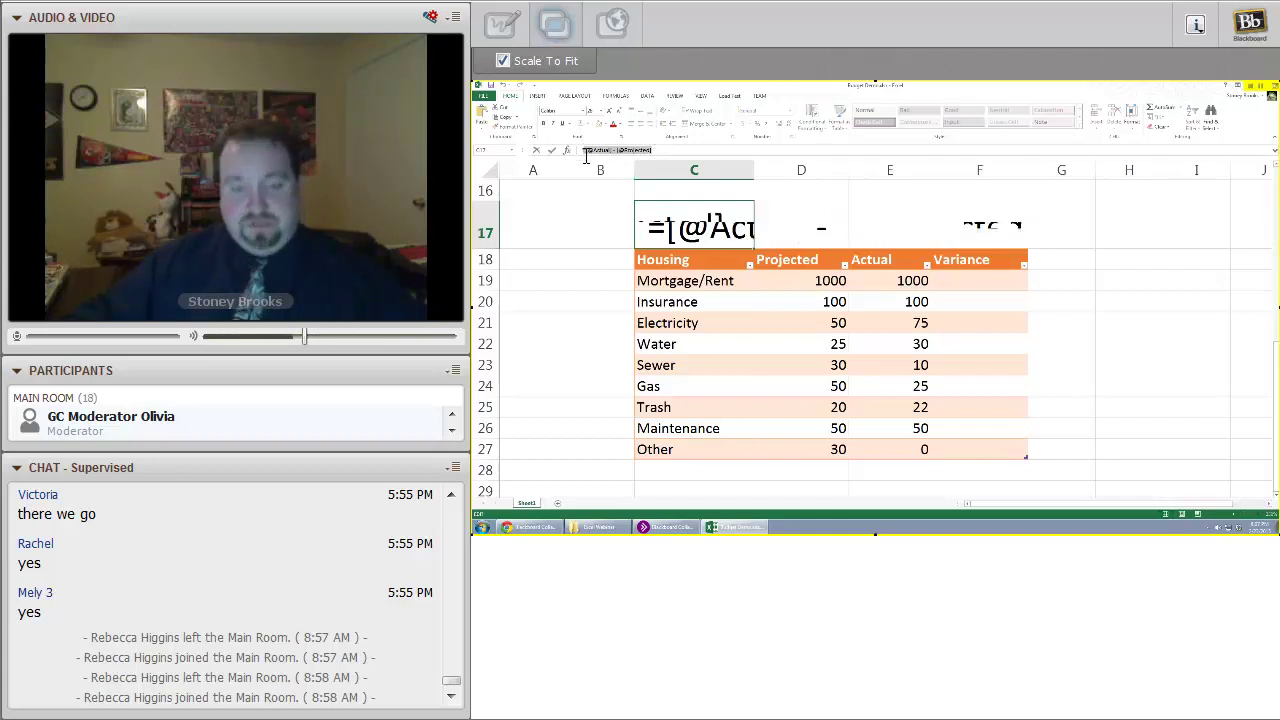
{"action": "left_click", "coordinate": [965, 280]}
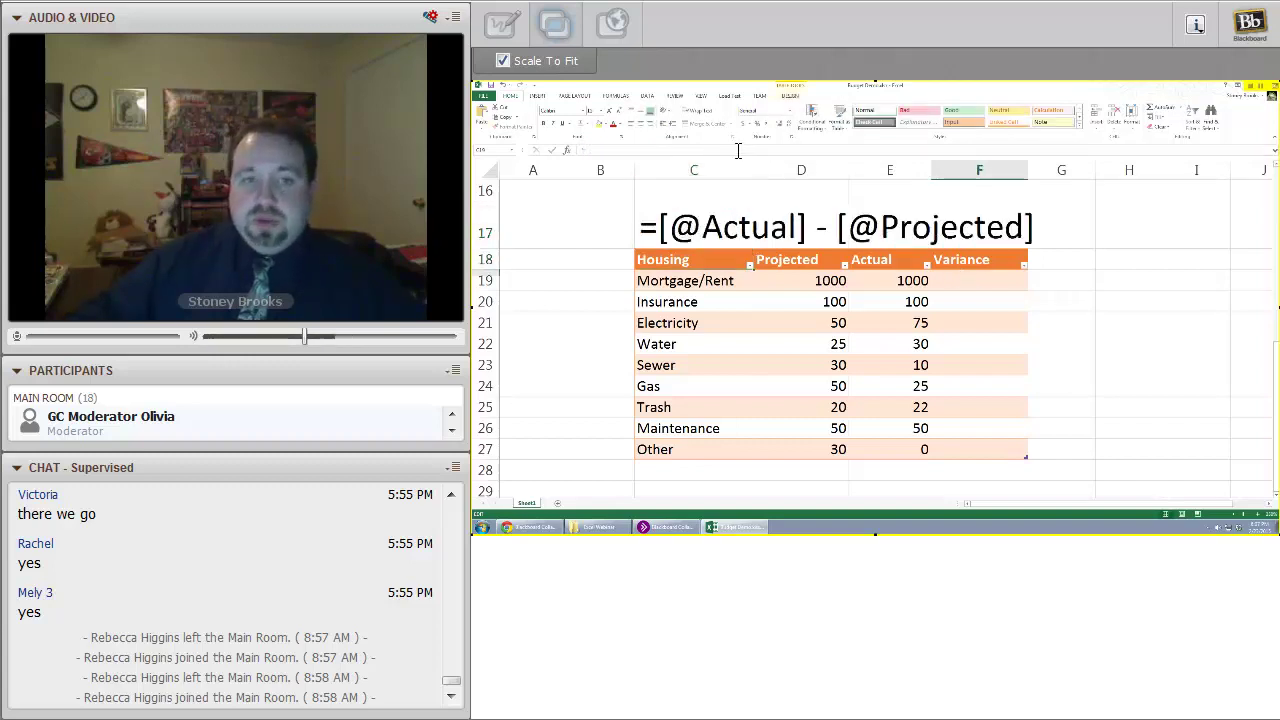
{"action": "left_click", "coordinate": [668, 150]}
{"action": "key", "text": "ctrl+v"}
{"action": "key", "text": "Return"}
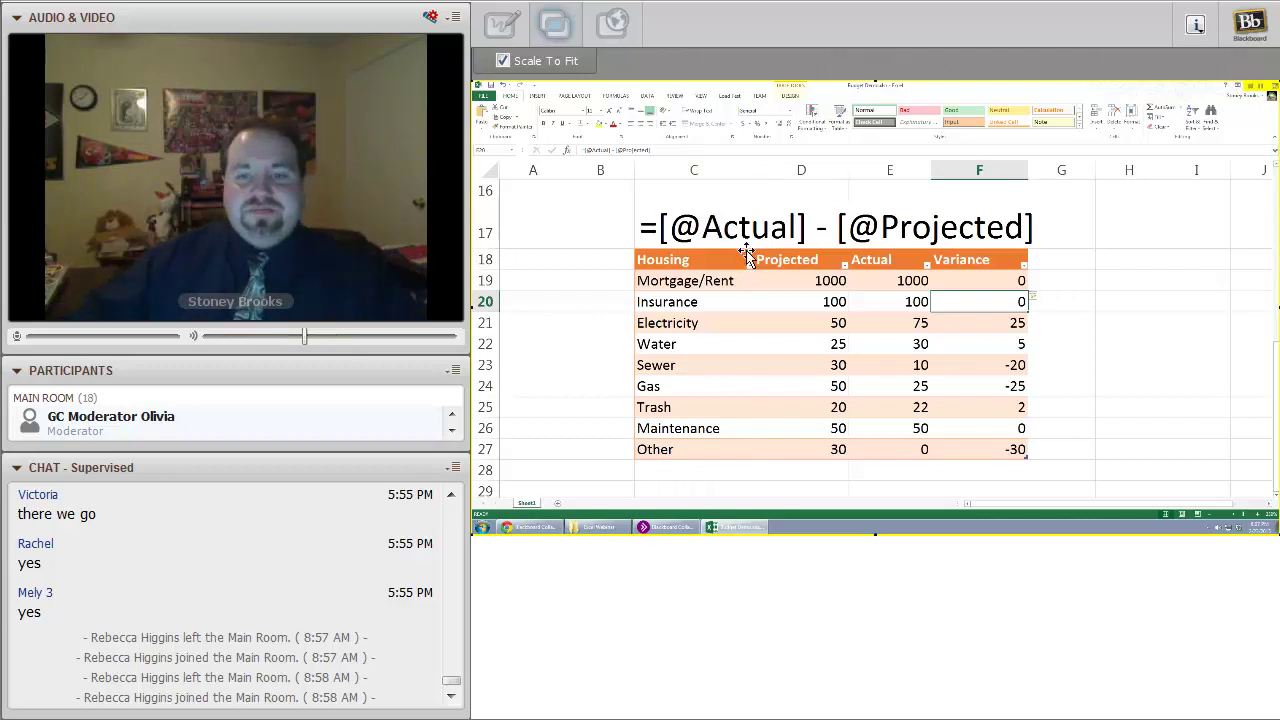
{"action": "scroll", "coordinate": [749, 257], "scroll_direction": "up", "scroll_amount": 5}
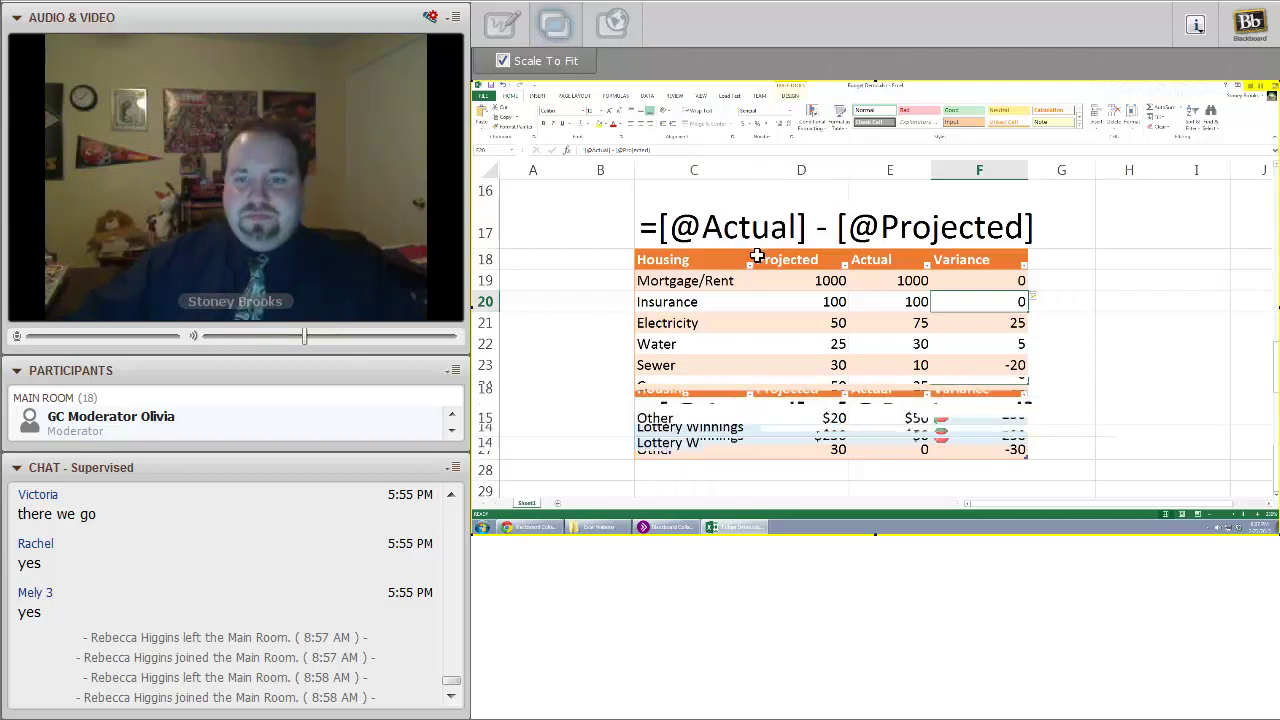
{"action": "left_click", "coordinate": [982, 418]}
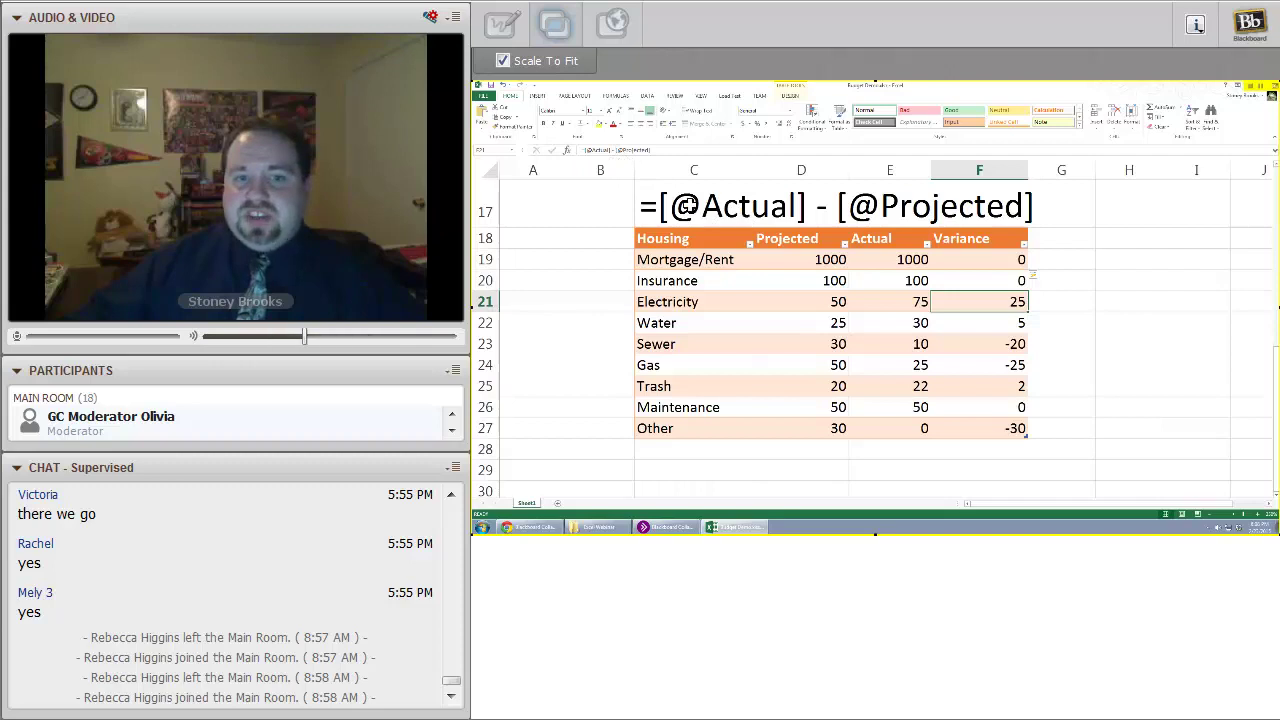
{"action": "left_click", "coordinate": [714, 214]}
{"action": "left_click", "coordinate": [600, 150]}
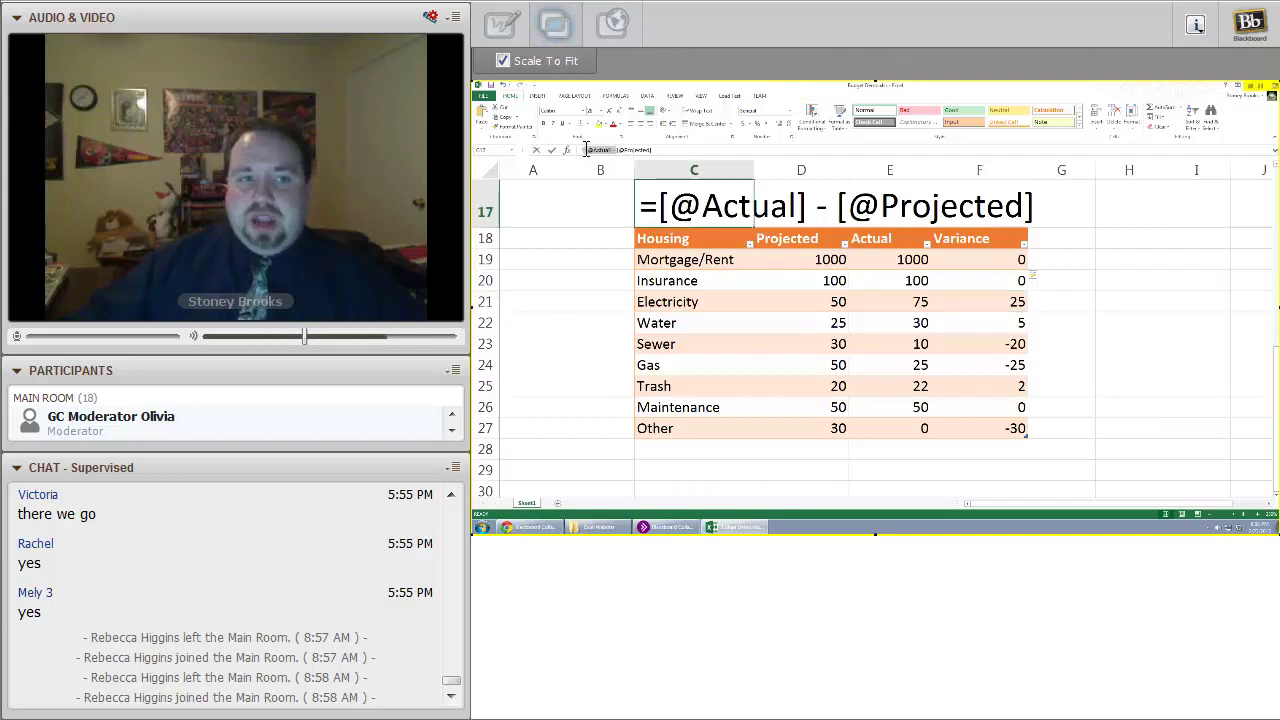
{"action": "left_click", "coordinate": [620, 150]}
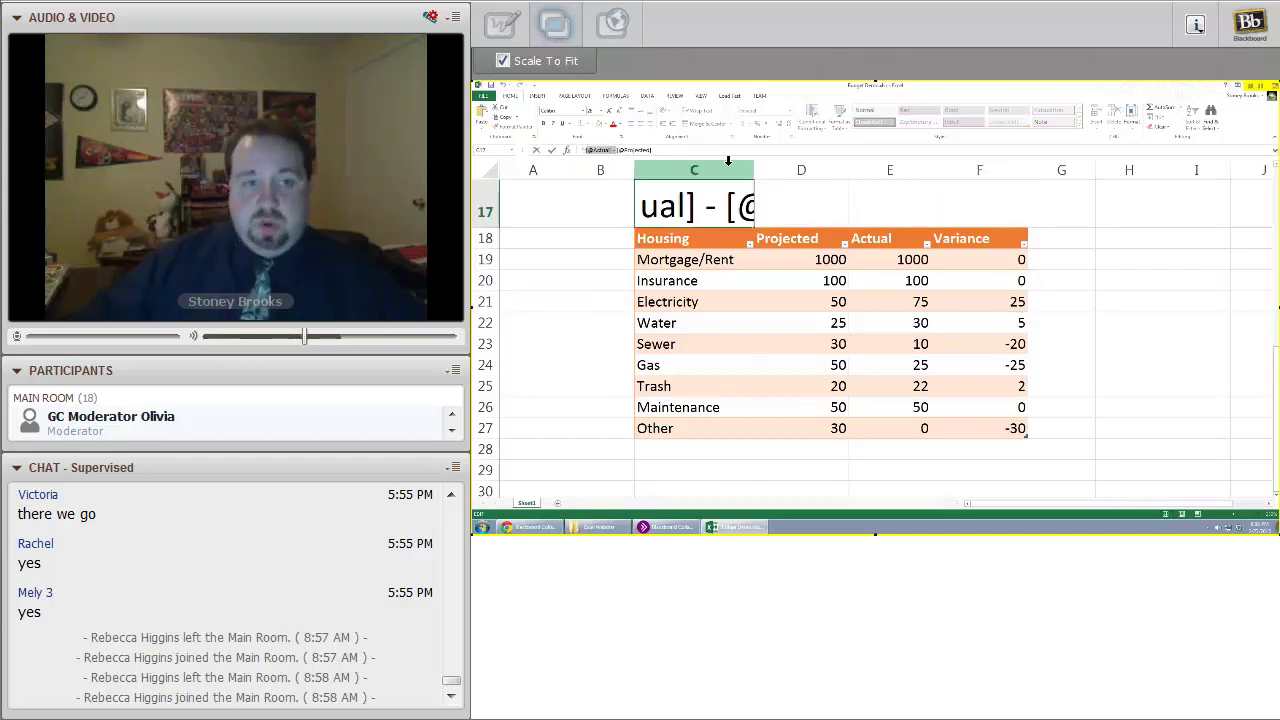
{"action": "key", "text": "Delete"}
{"action": "left_click", "coordinate": [633, 150]}
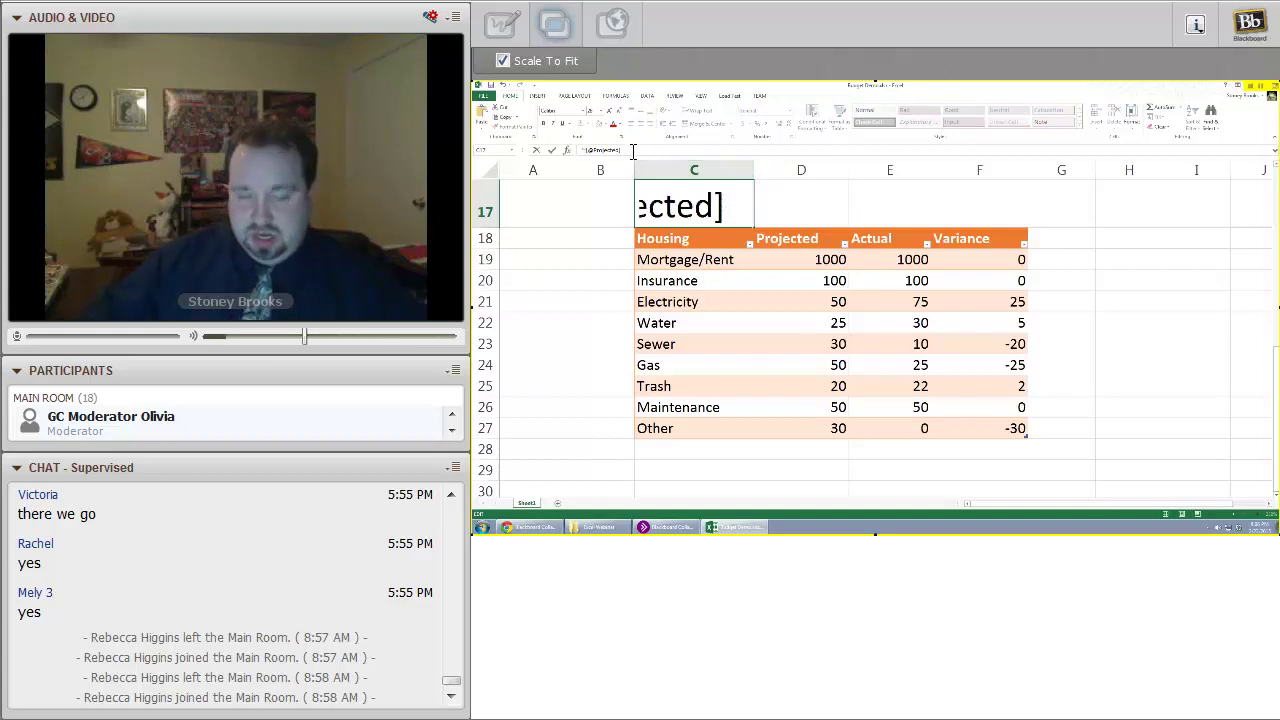
{"action": "type", "text": "-"}
{"action": "type", "text": "[@Actual] -"}
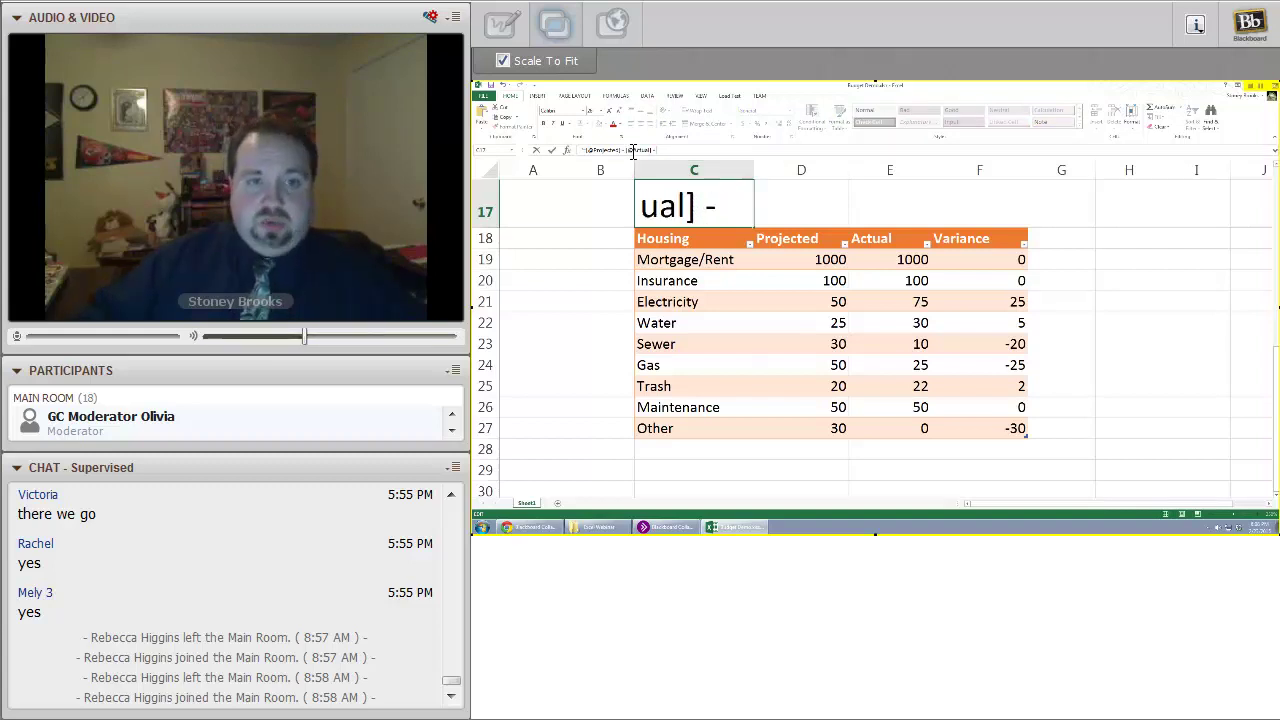
{"action": "key", "text": "Return"}
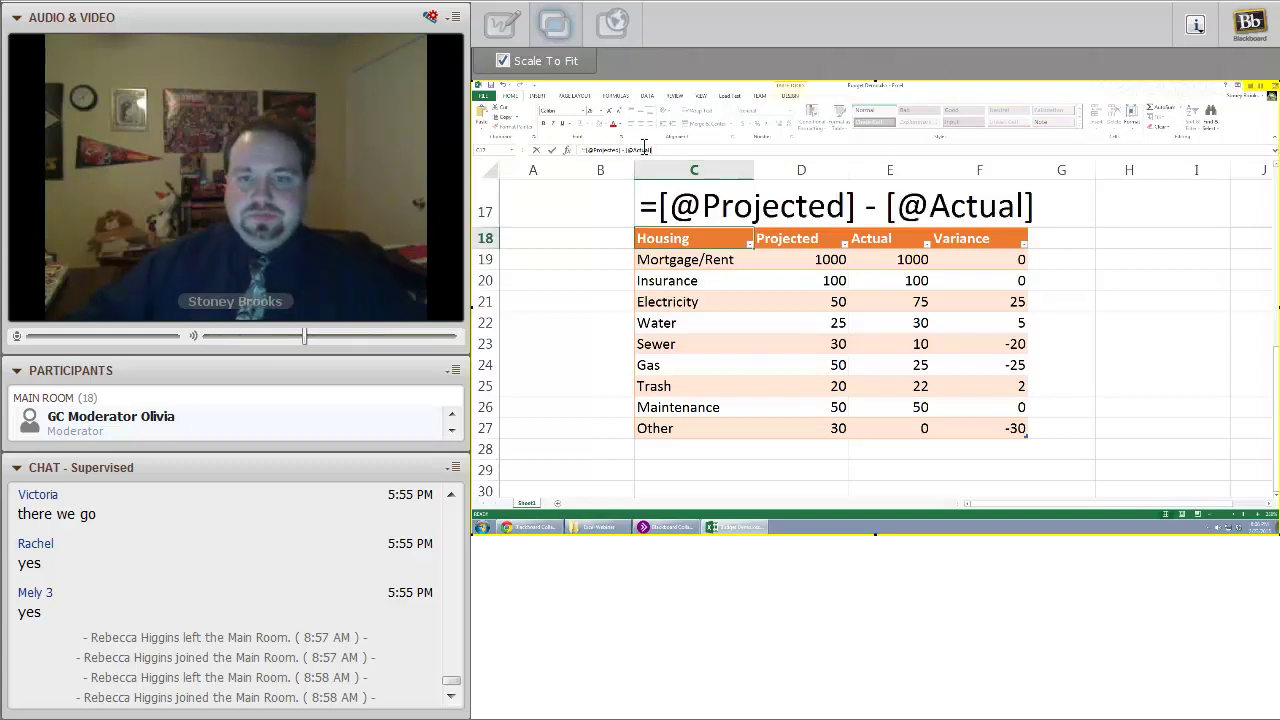
{"action": "left_click", "coordinate": [657, 206]}
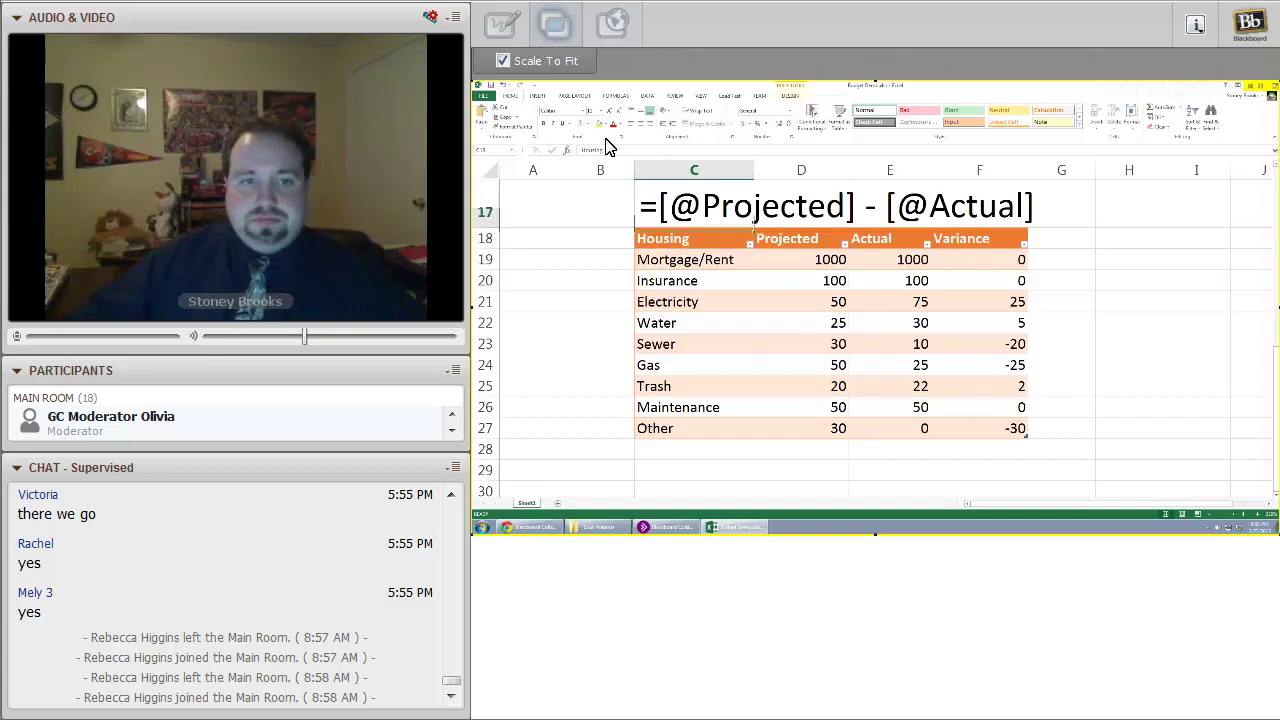
{"action": "left_click", "coordinate": [587, 150]}
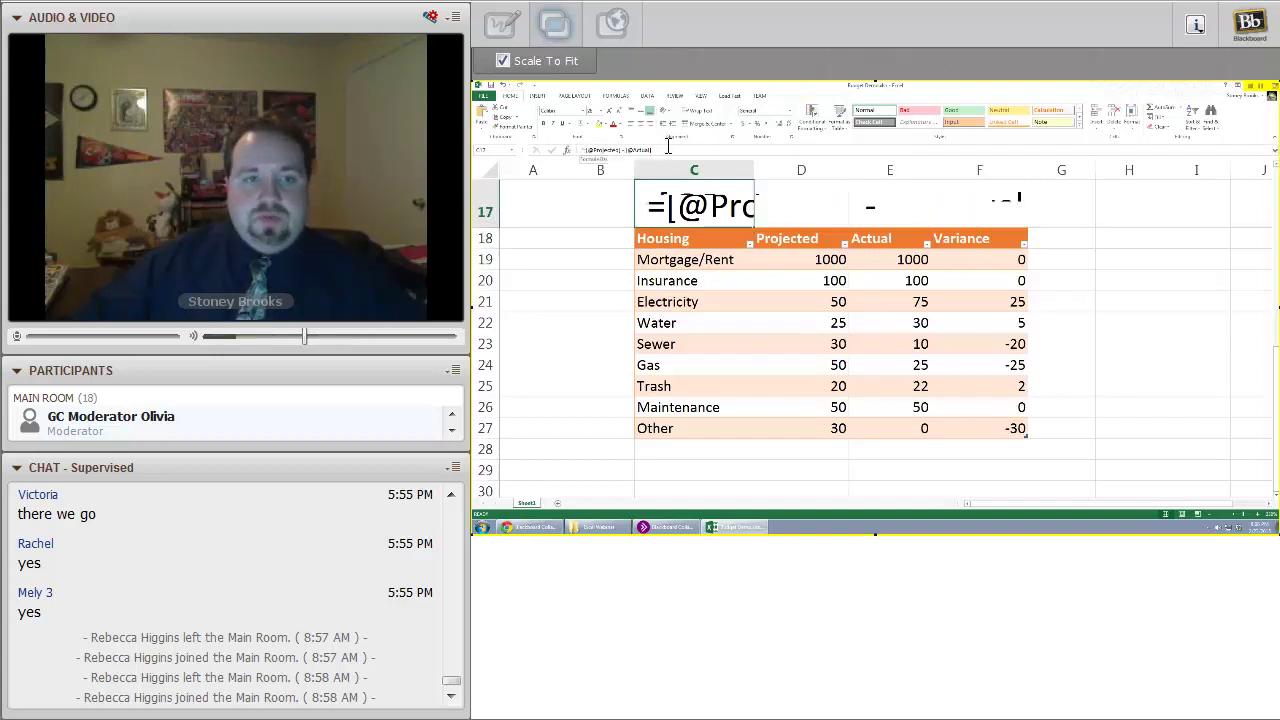
{"action": "type", "text": "'"}
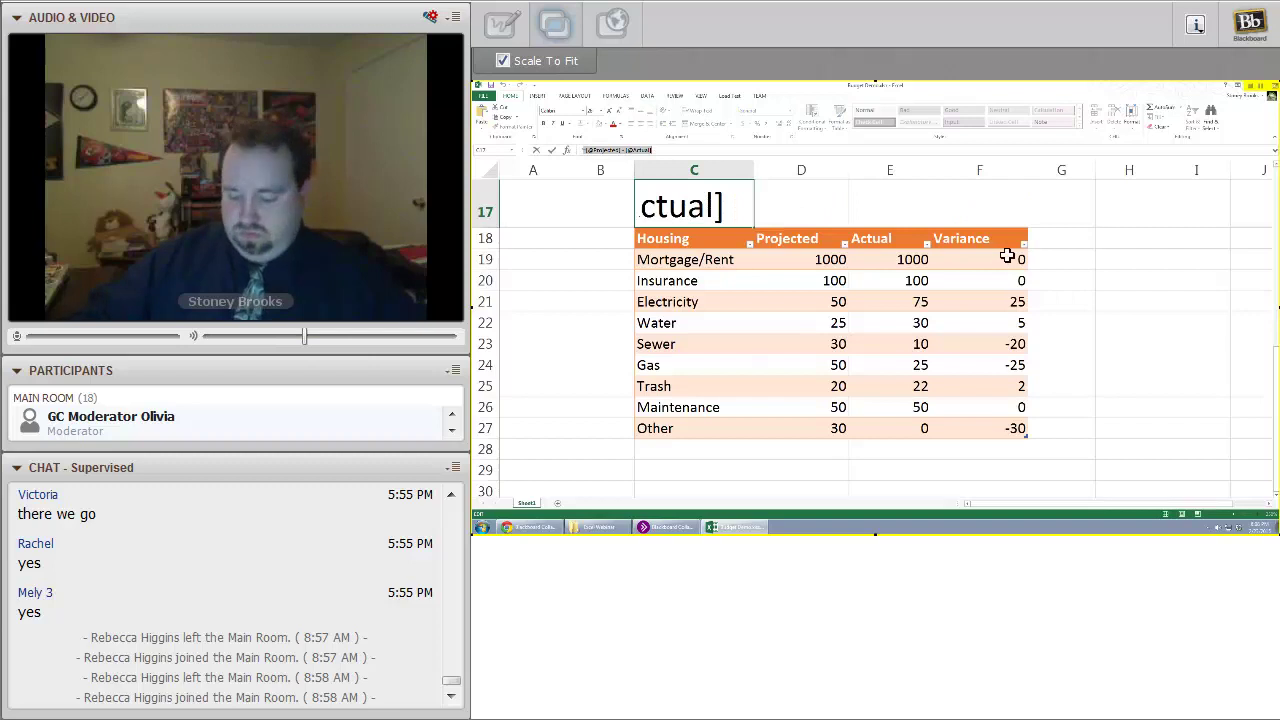
{"action": "key", "text": "Return"}
{"action": "left_click", "coordinate": [1007, 257]}
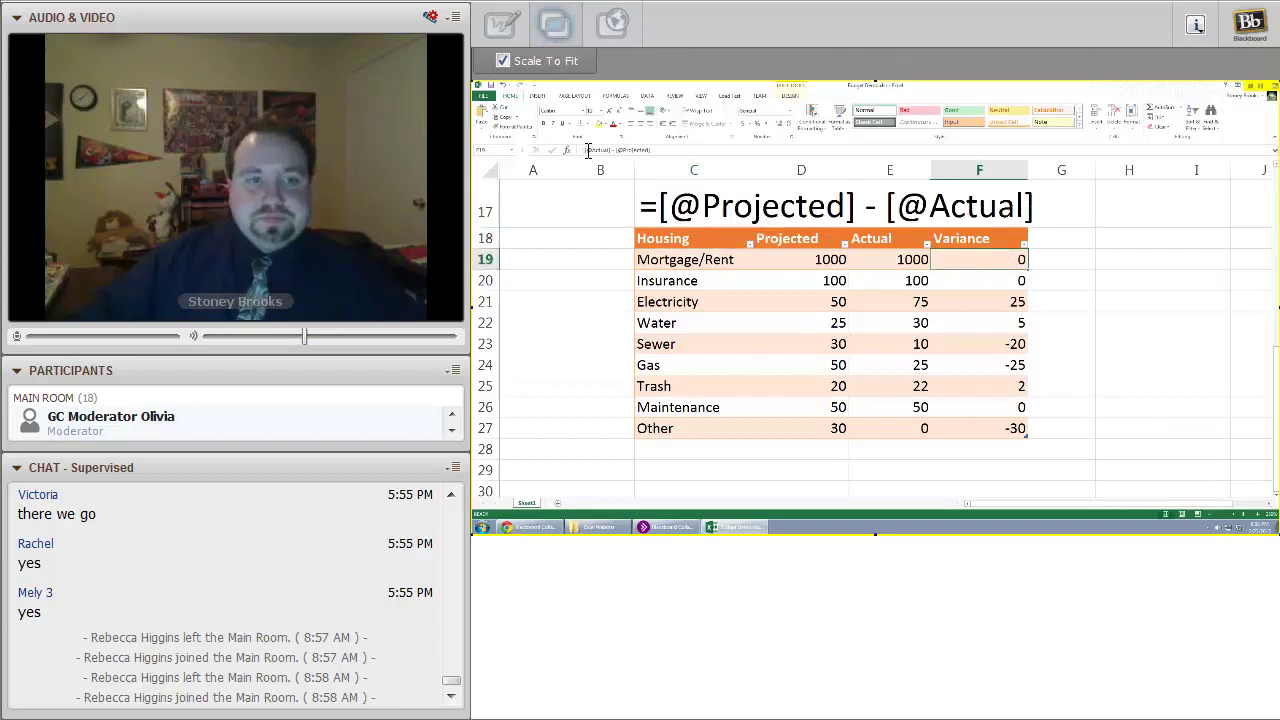
{"action": "key", "text": "F2"}
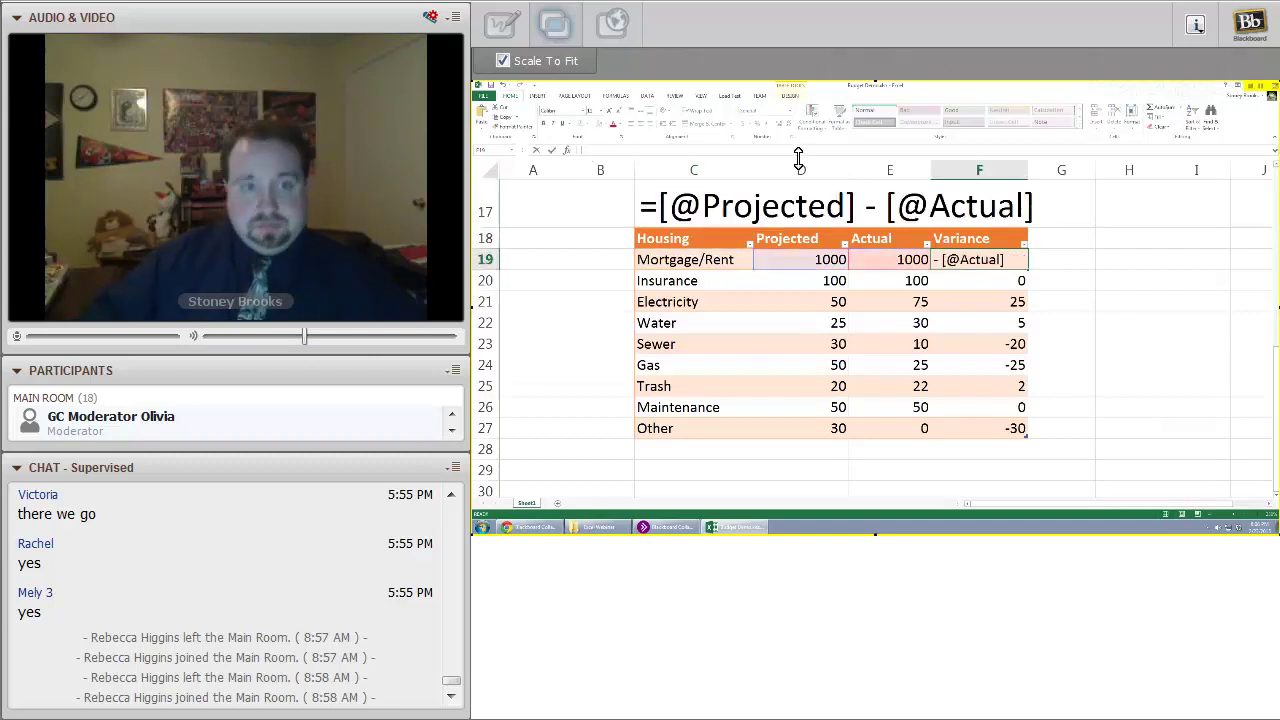
{"action": "key", "text": "Return"}
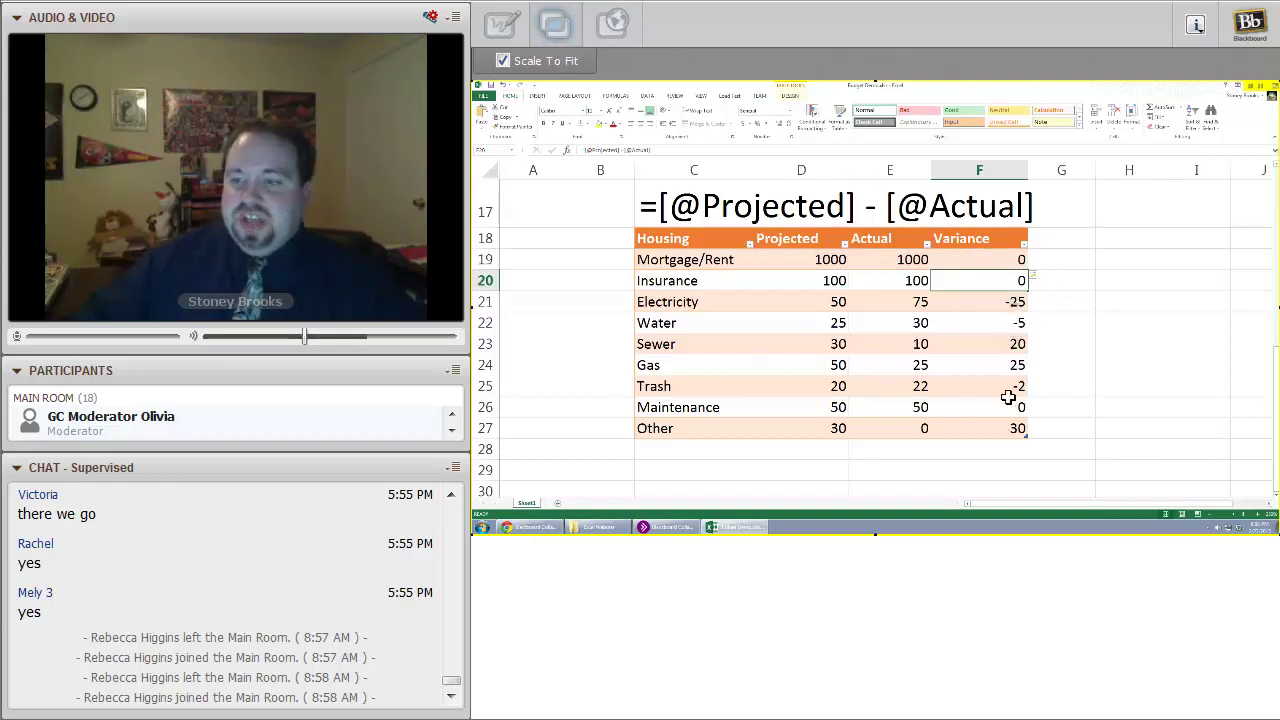
Apply a three-color circle icon set as conditional formatting to the housing Variance values F19:F27
{"action": "key", "text": "Down"}
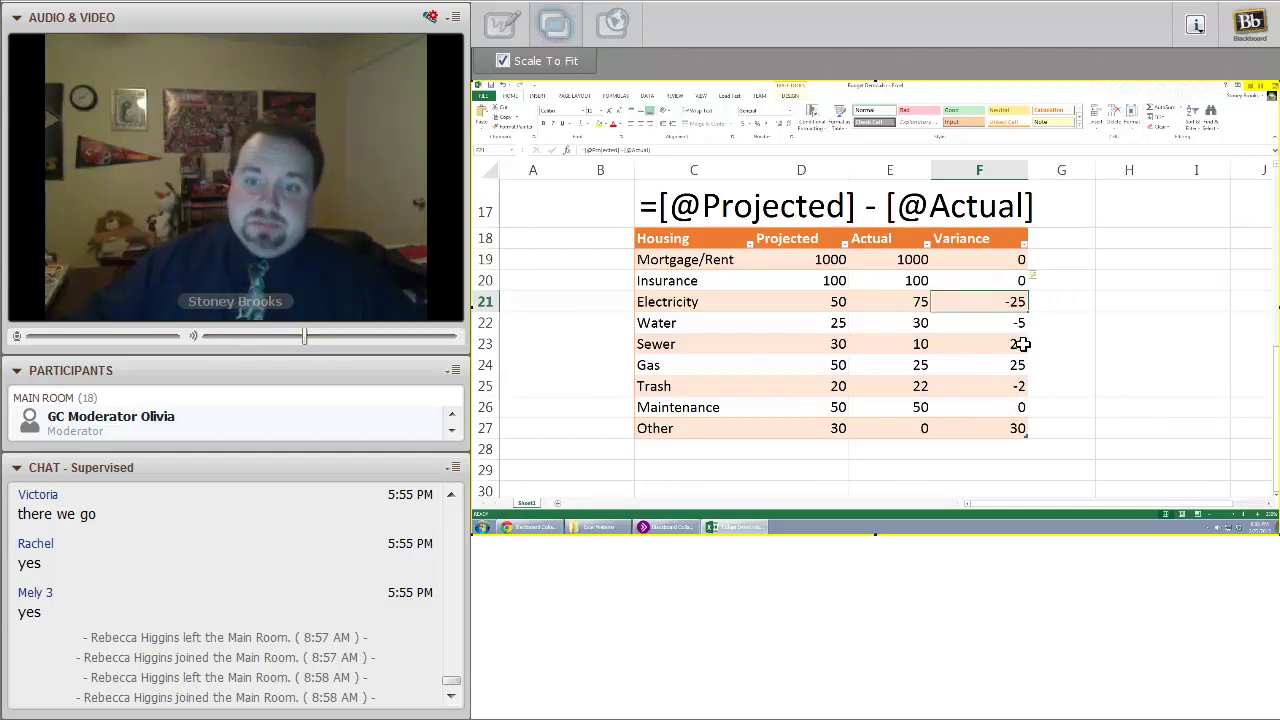
{"action": "left_click_drag", "start_coordinate": [983, 256], "coordinate": [1005, 431]}
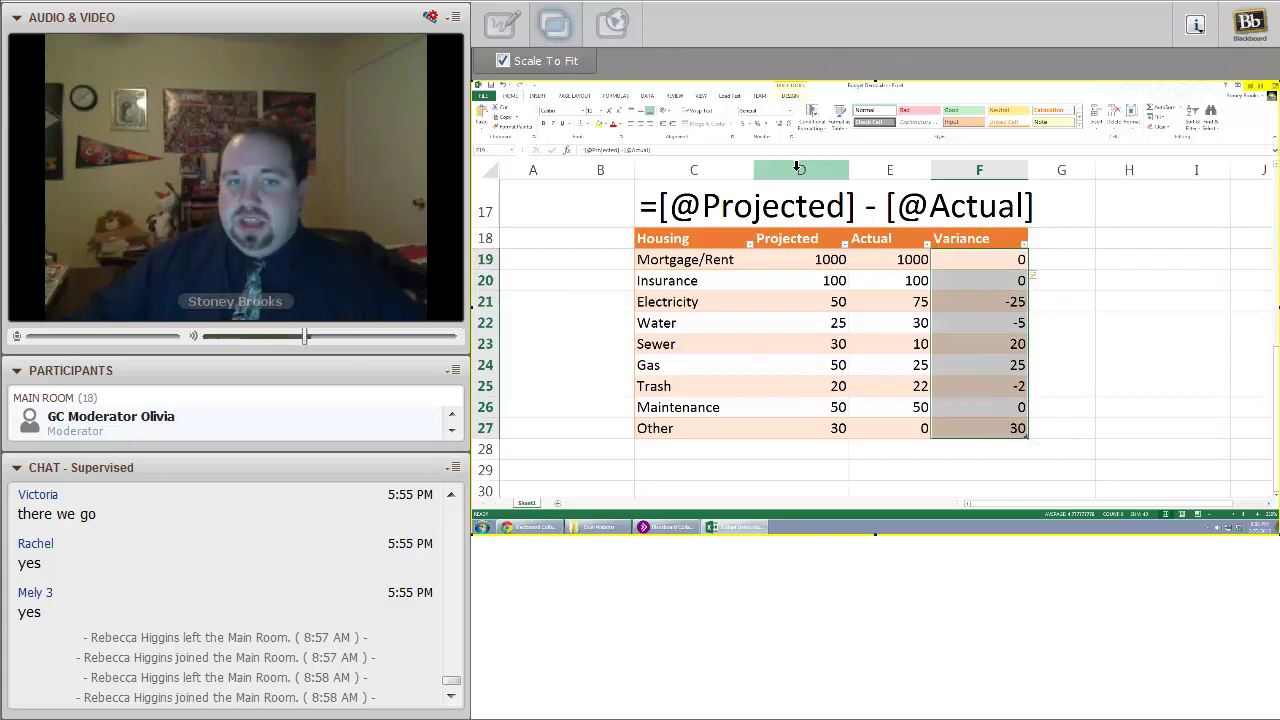
{"action": "left_click", "coordinate": [821, 127]}
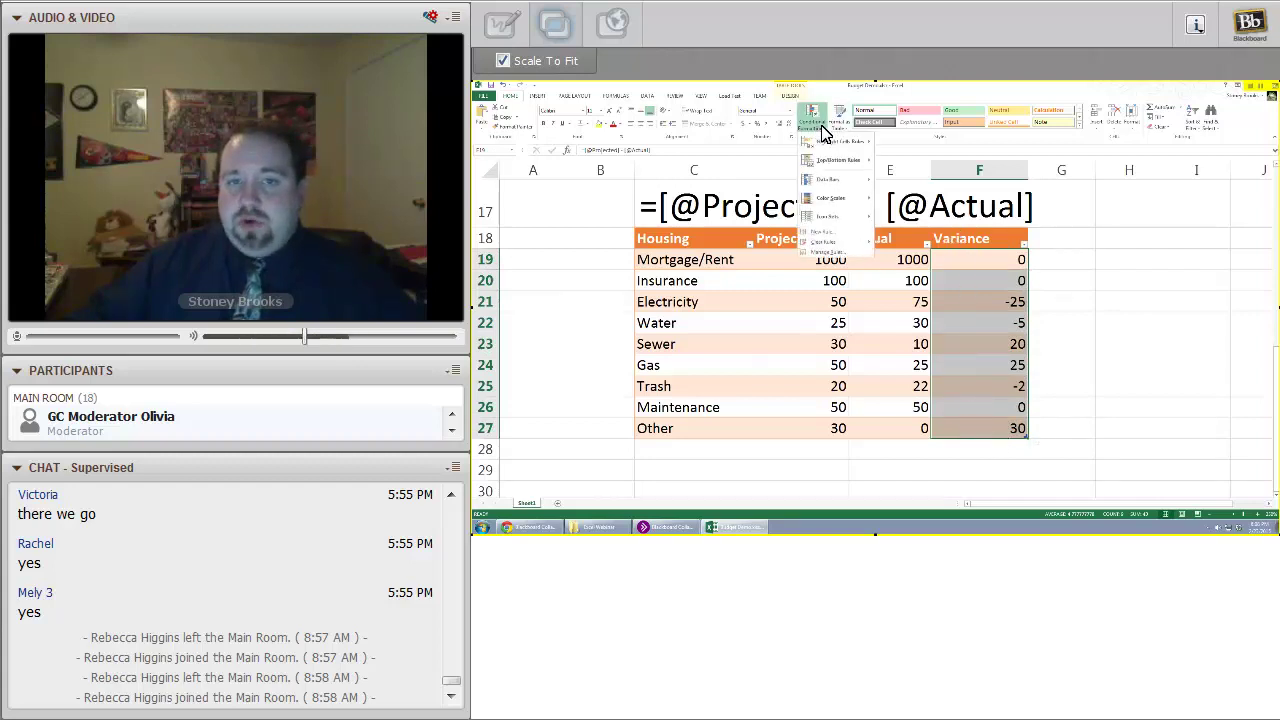
{"action": "mouse_move", "coordinate": [866, 217]}
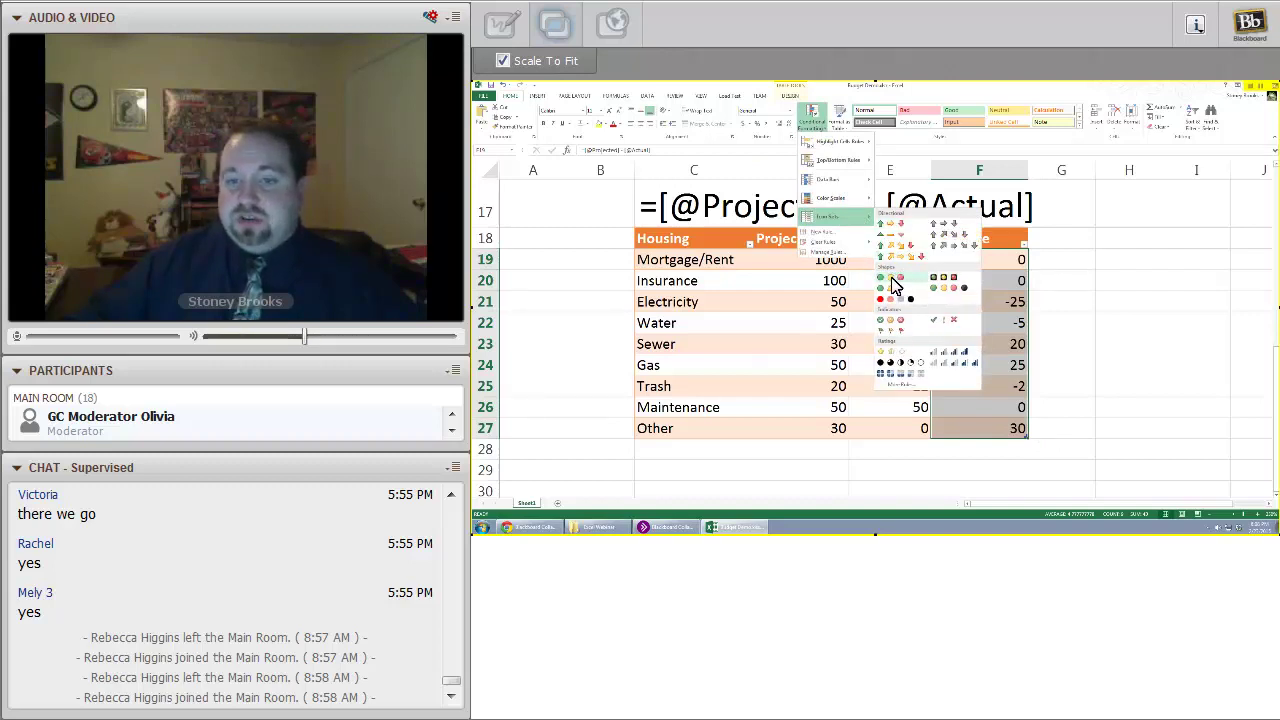
{"action": "left_click", "coordinate": [892, 276]}
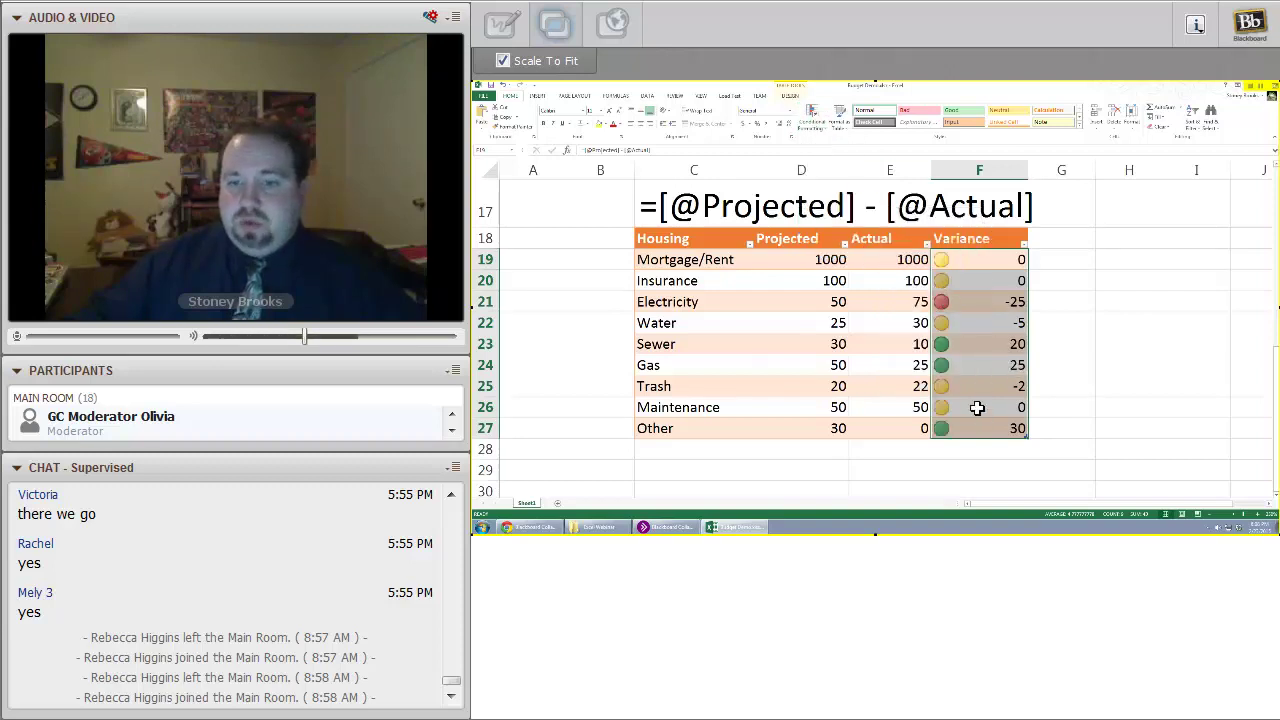
Edit the housing Variance icon set rule so that both thresholds use the Number type with the value 0
{"action": "left_click", "coordinate": [824, 122]}
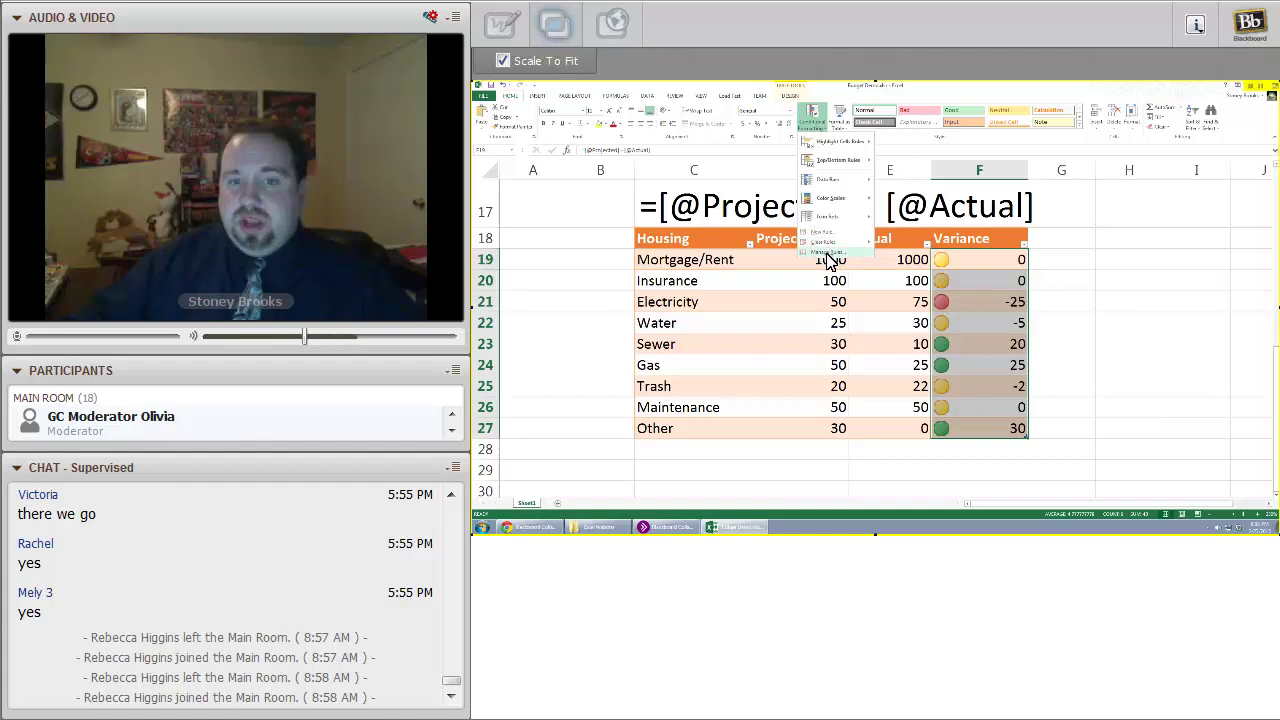
{"action": "left_click", "coordinate": [827, 253]}
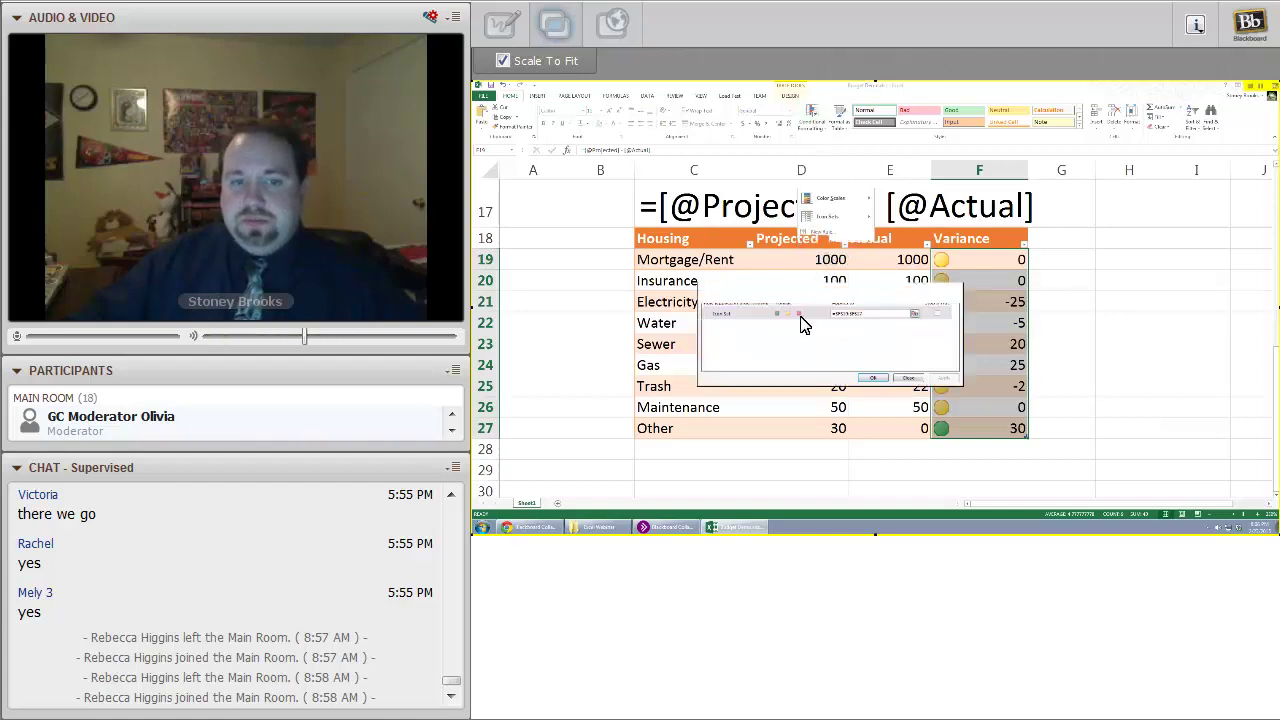
{"action": "left_click", "coordinate": [750, 314]}
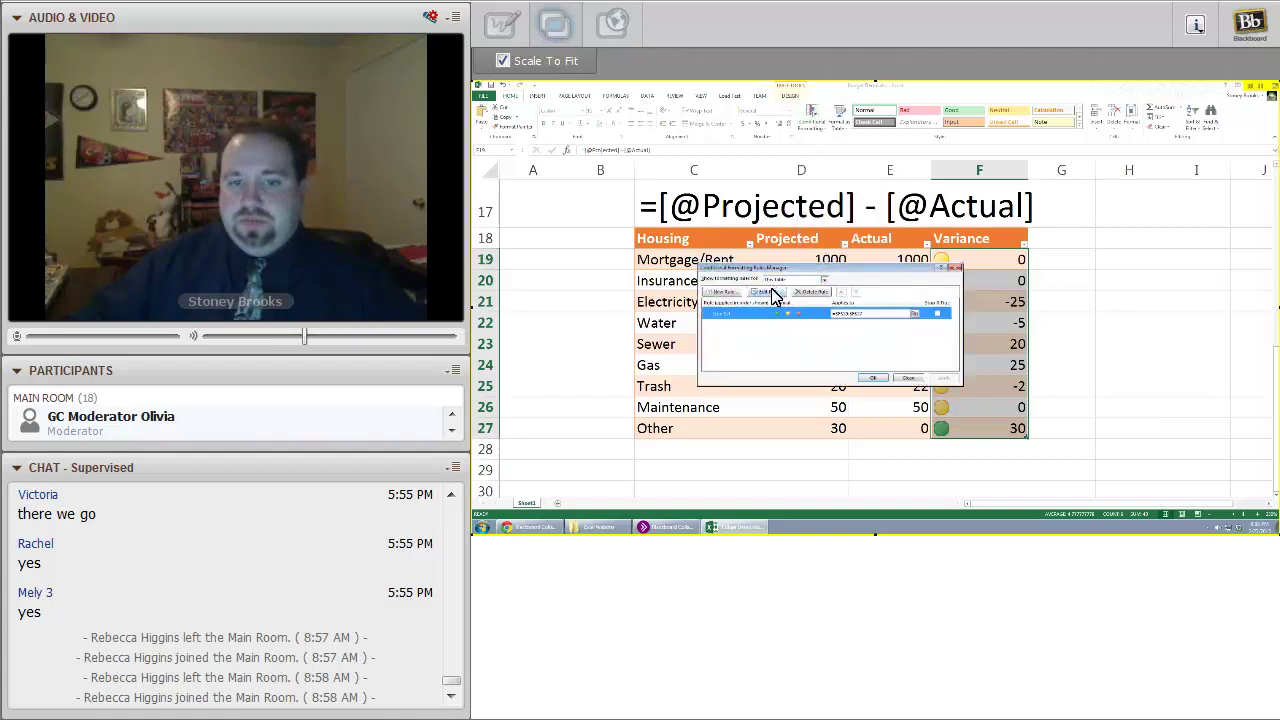
{"action": "left_click", "coordinate": [767, 291]}
{"action": "left_click", "coordinate": [933, 368]}
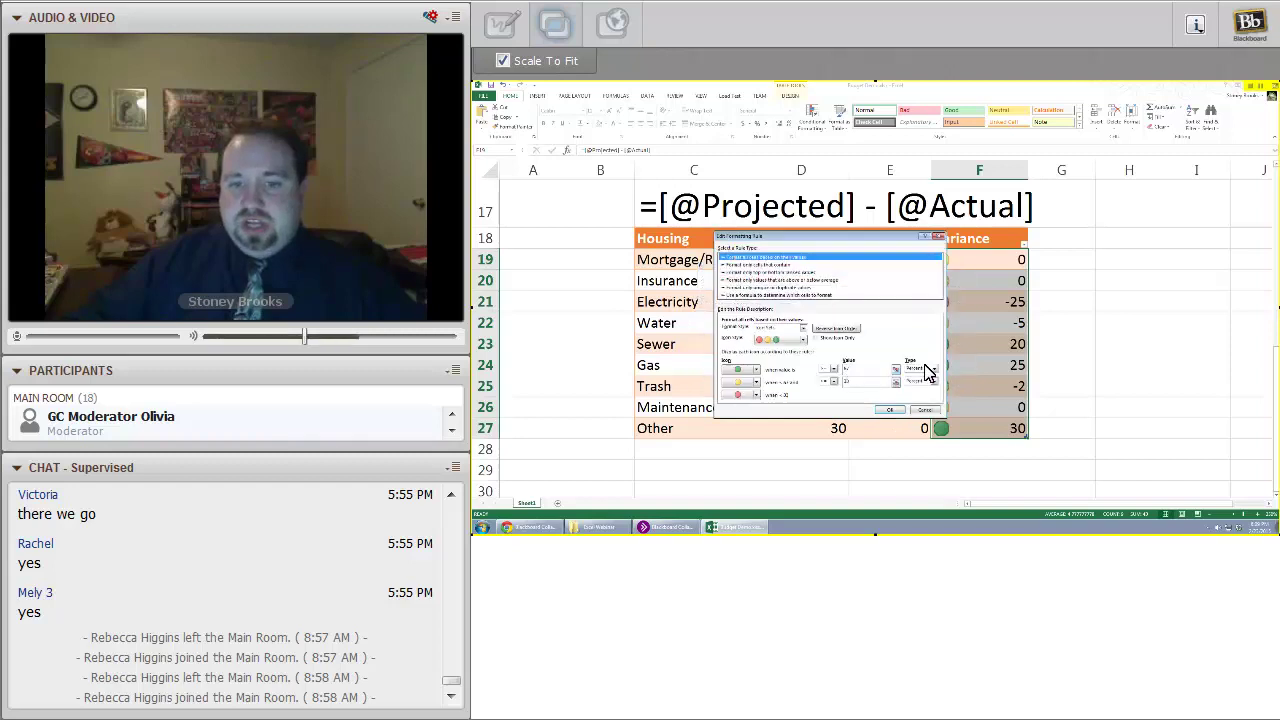
{"action": "left_click", "coordinate": [916, 376]}
{"action": "left_click", "coordinate": [933, 381]}
{"action": "left_click", "coordinate": [921, 391]}
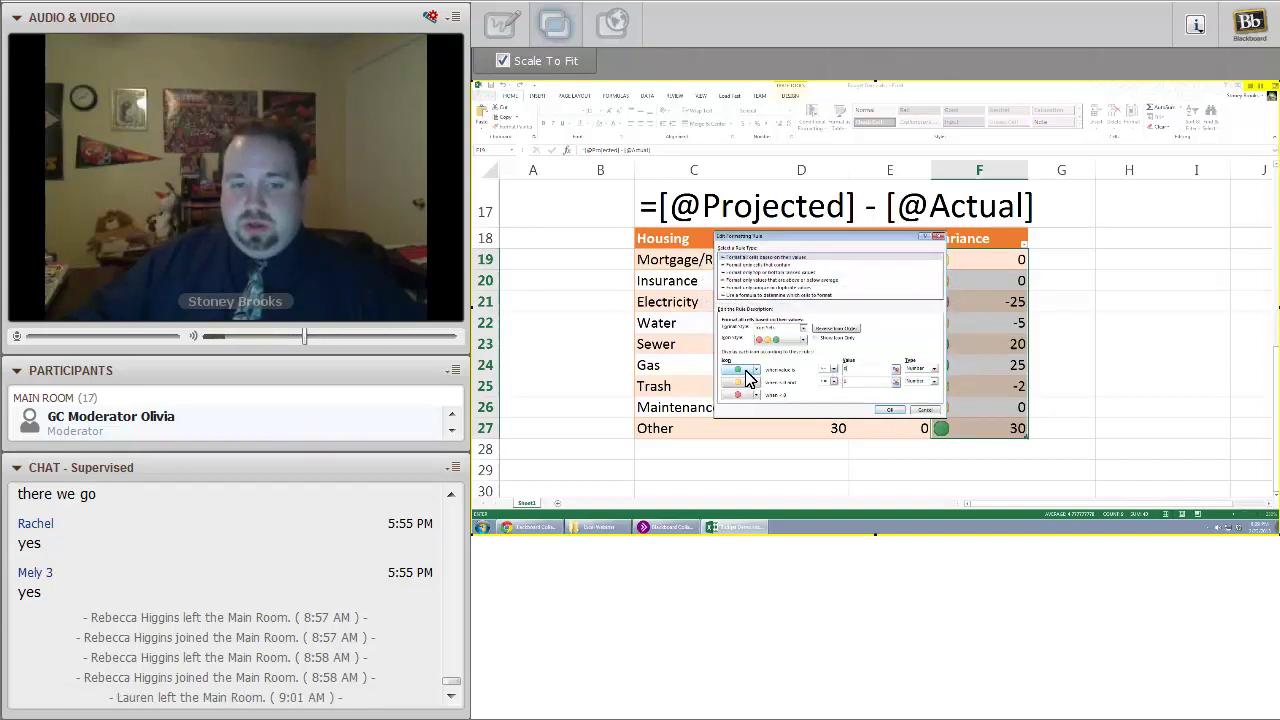
Set the green icon's comparison to greater than 0 and apply the edited rule to the housing Variance values
{"action": "left_click", "coordinate": [833, 369]}
{"action": "left_click", "coordinate": [829, 383]}
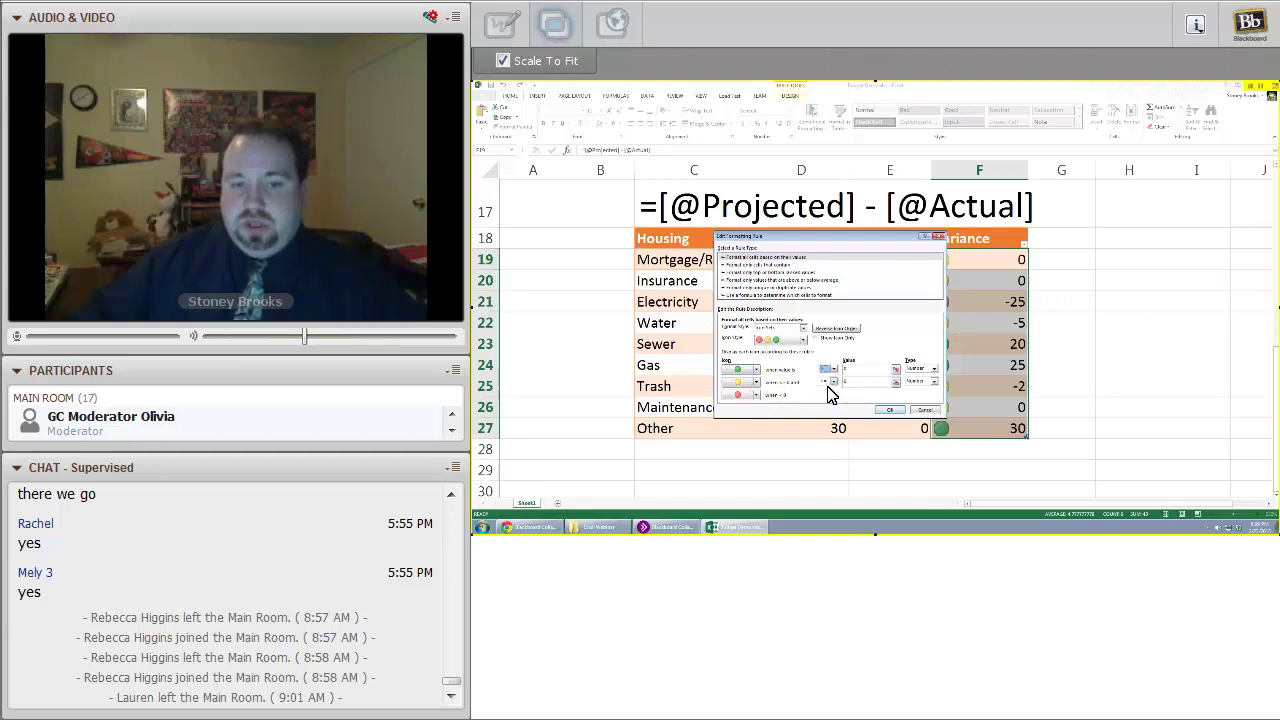
{"action": "left_click", "coordinate": [893, 413]}
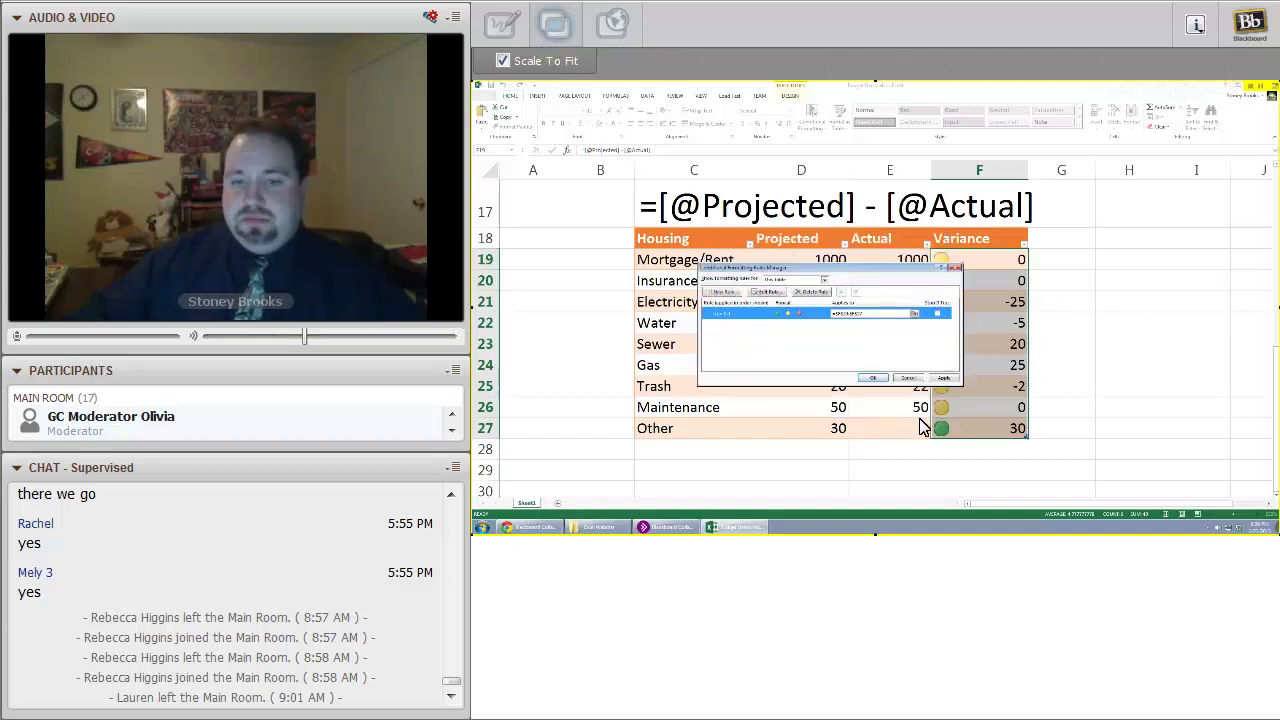
{"action": "left_click", "coordinate": [873, 378]}
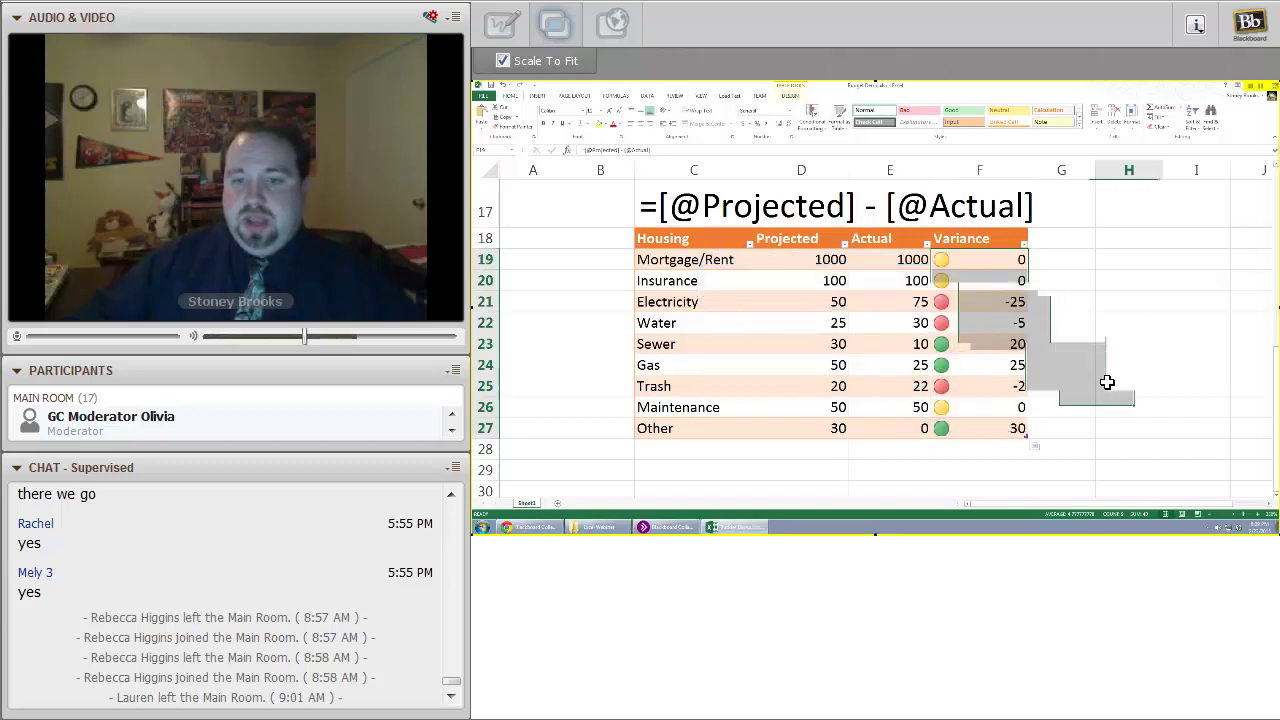
{"action": "left_click", "coordinate": [1102, 388]}
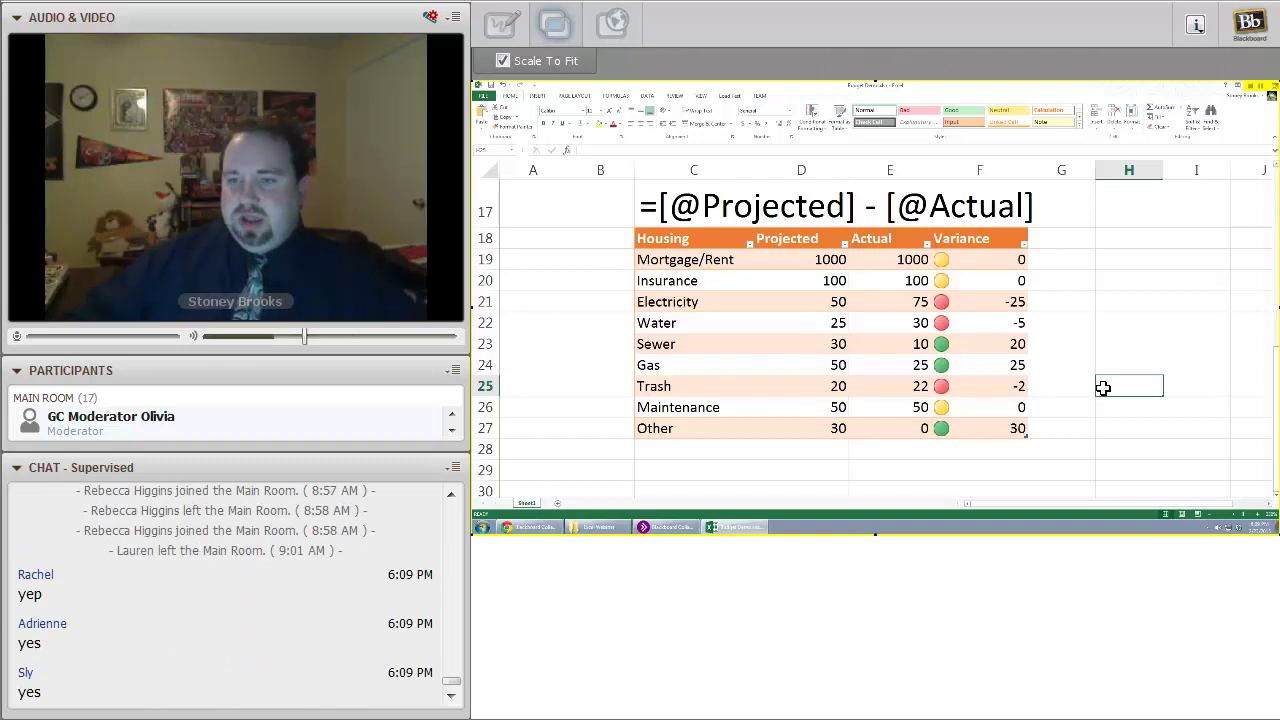
{"action": "scroll", "coordinate": [1105, 209], "scroll_direction": "up", "scroll_amount": 1}
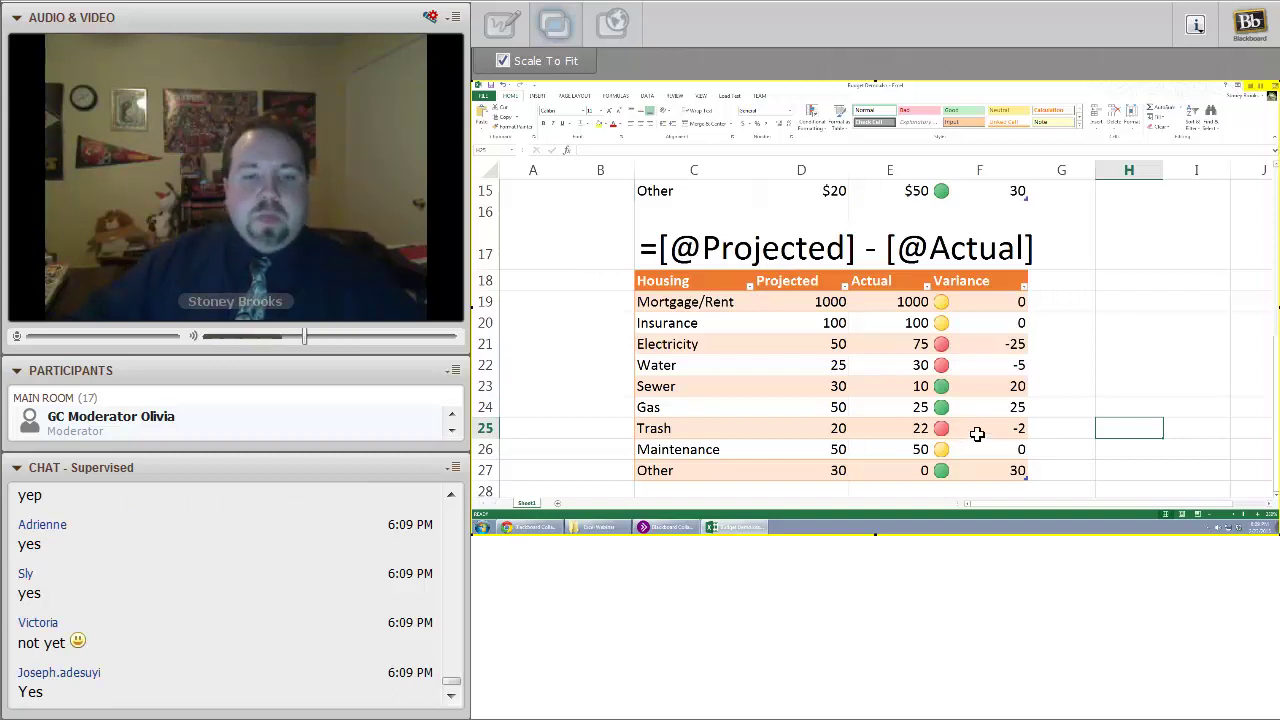
{"action": "left_click", "coordinate": [691, 299]}
{"action": "left_click_drag", "start_coordinate": [686, 280], "coordinate": [1015, 470]}
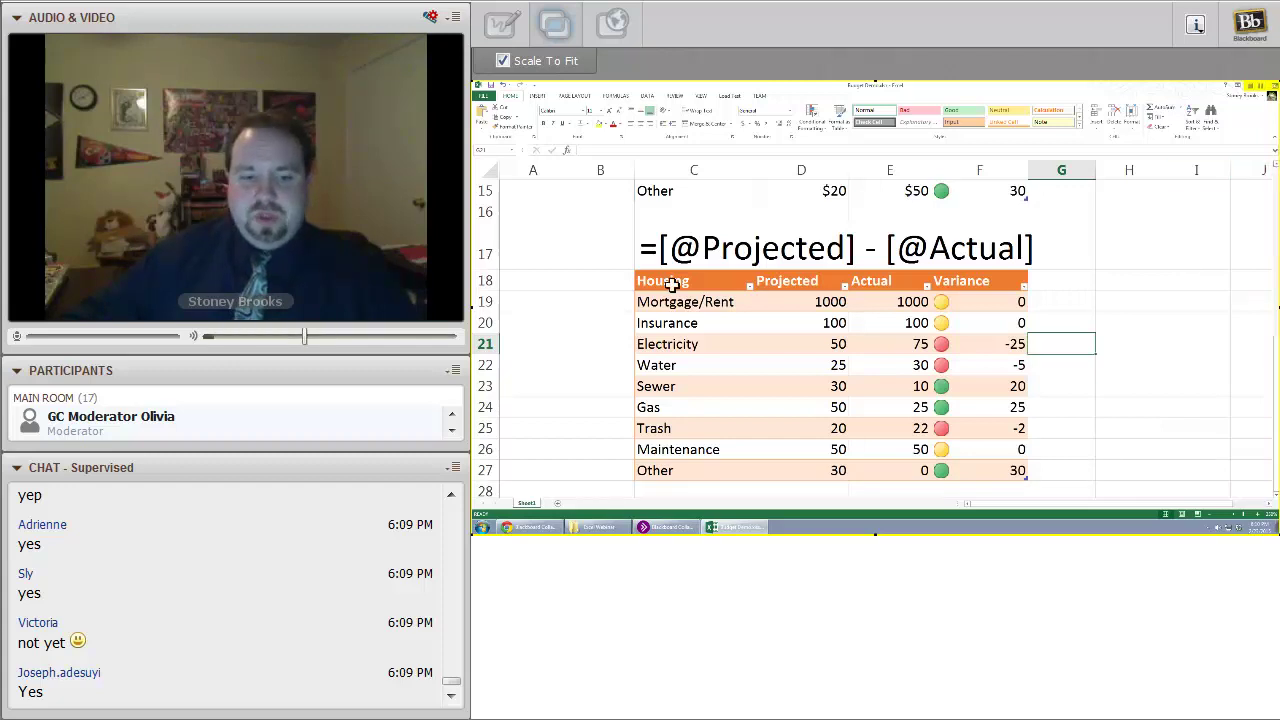
Switch to the file folder window and try to open another workbook from it
{"action": "left_click", "coordinate": [600, 528]}
{"action": "left_click", "coordinate": [1197, 206]}
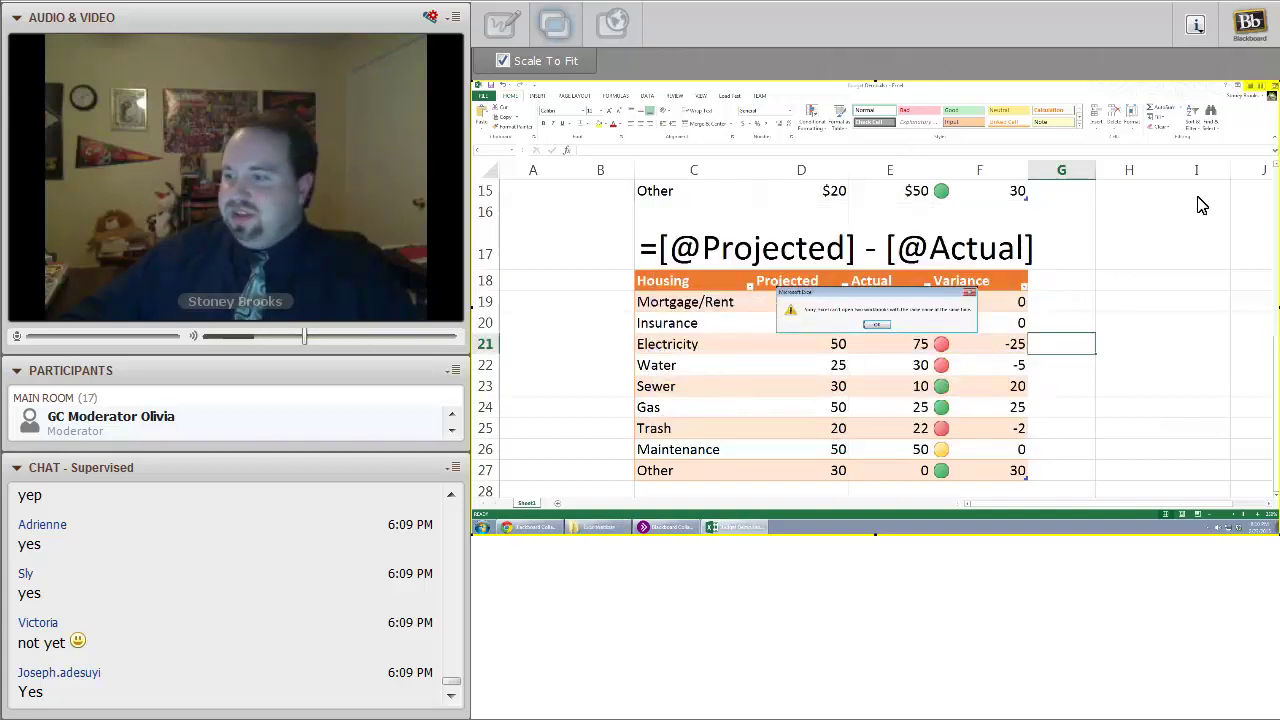
{"action": "left_click", "coordinate": [877, 324]}
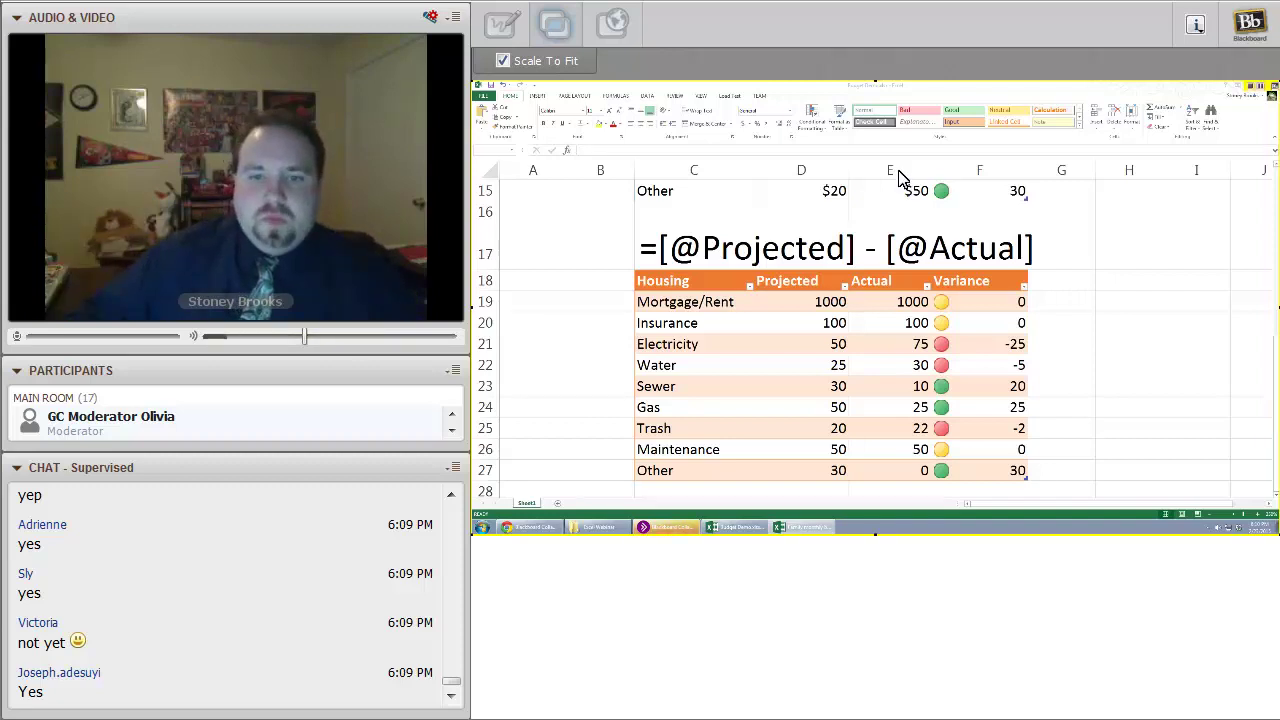
Clear the enlarged formula note from cell C17 and reduce the height of row 17 above the Housing table
{"action": "left_click", "coordinate": [727, 245]}
{"action": "scroll", "coordinate": [948, 274], "scroll_direction": "up", "scroll_amount": 3}
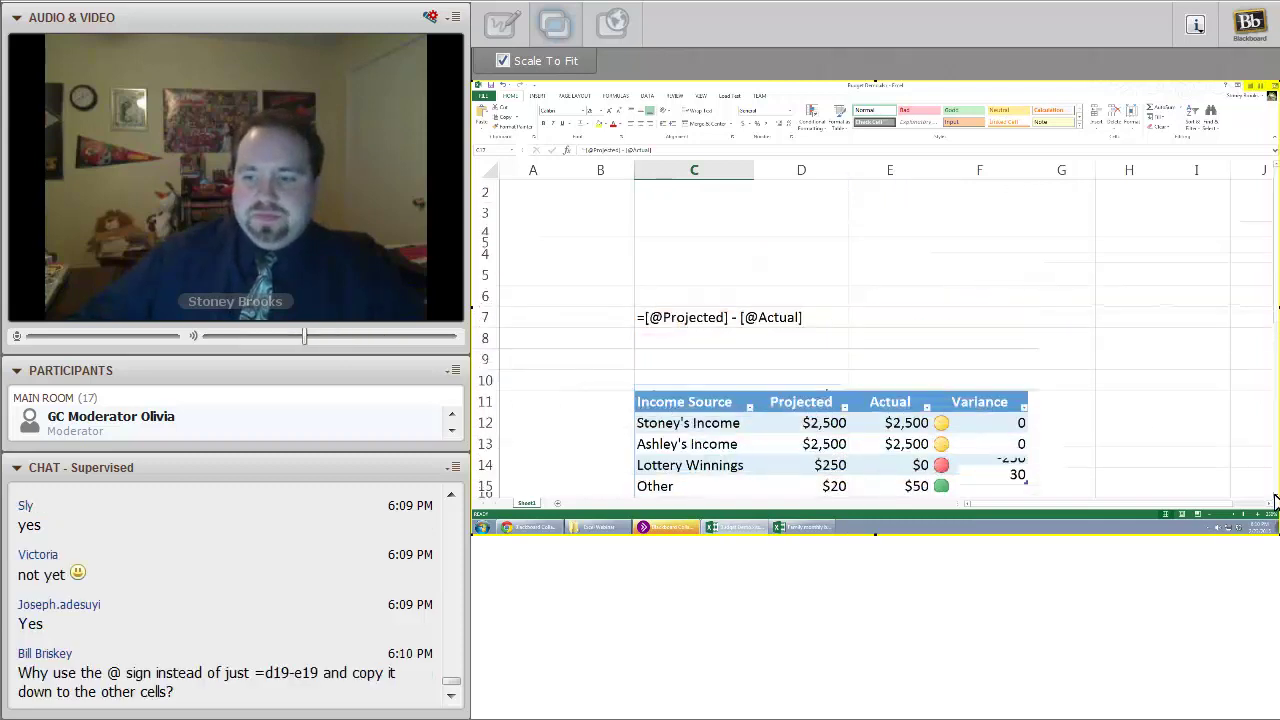
{"action": "scroll", "coordinate": [680, 438], "scroll_direction": "down", "scroll_amount": 1}
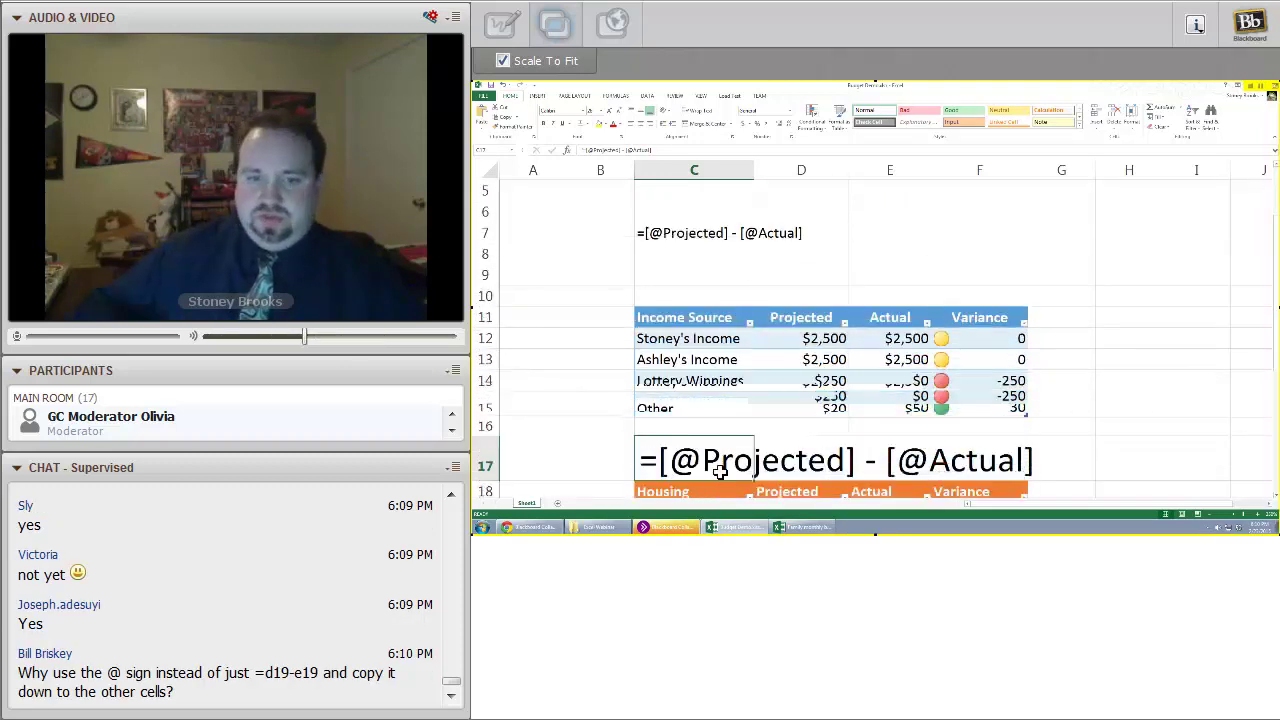
{"action": "left_click_drag", "start_coordinate": [501, 475], "coordinate": [504, 453]}
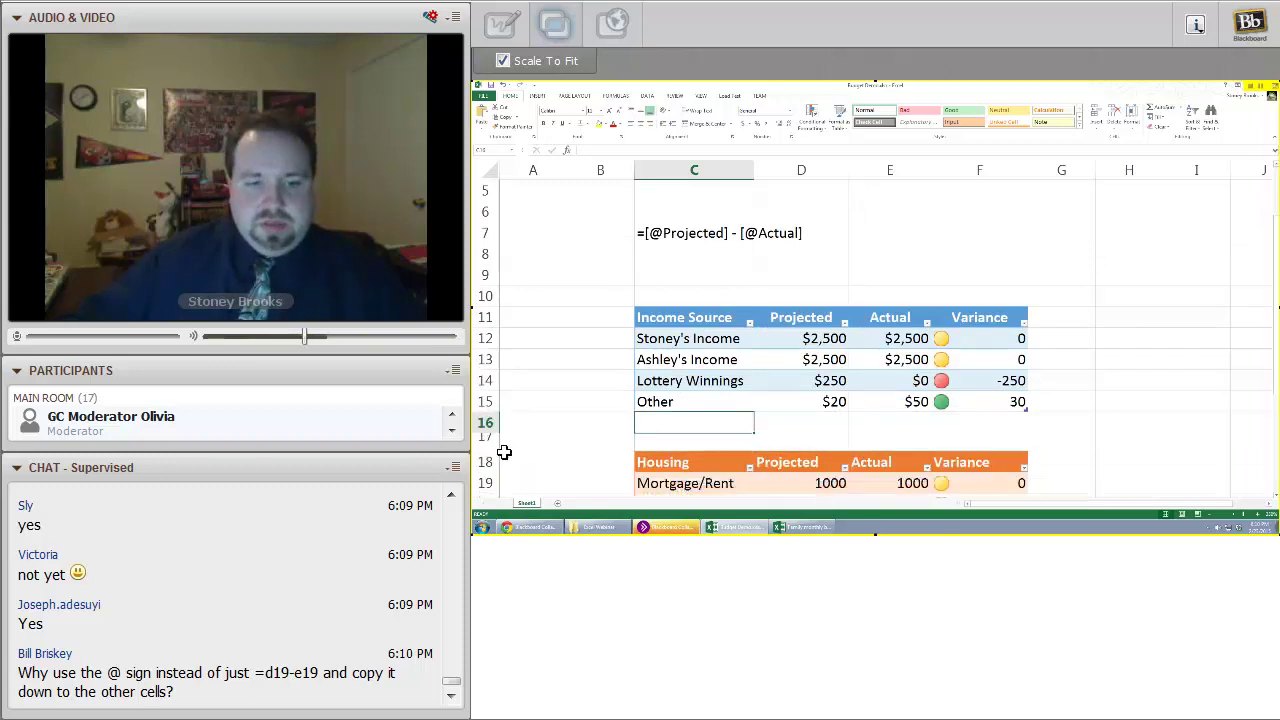
Insert a blank row at row 16, between the income and Housing tables
{"action": "left_click", "coordinate": [1212, 516]}
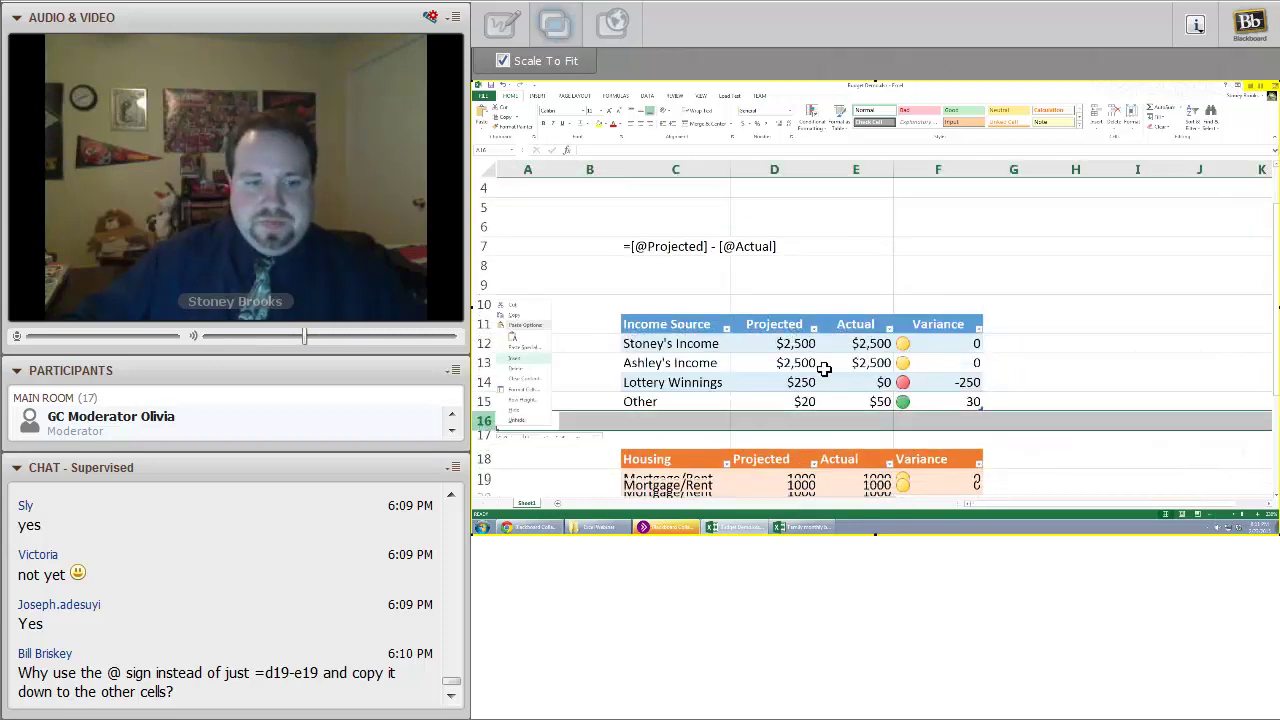
{"action": "left_click", "coordinate": [1275, 498]}
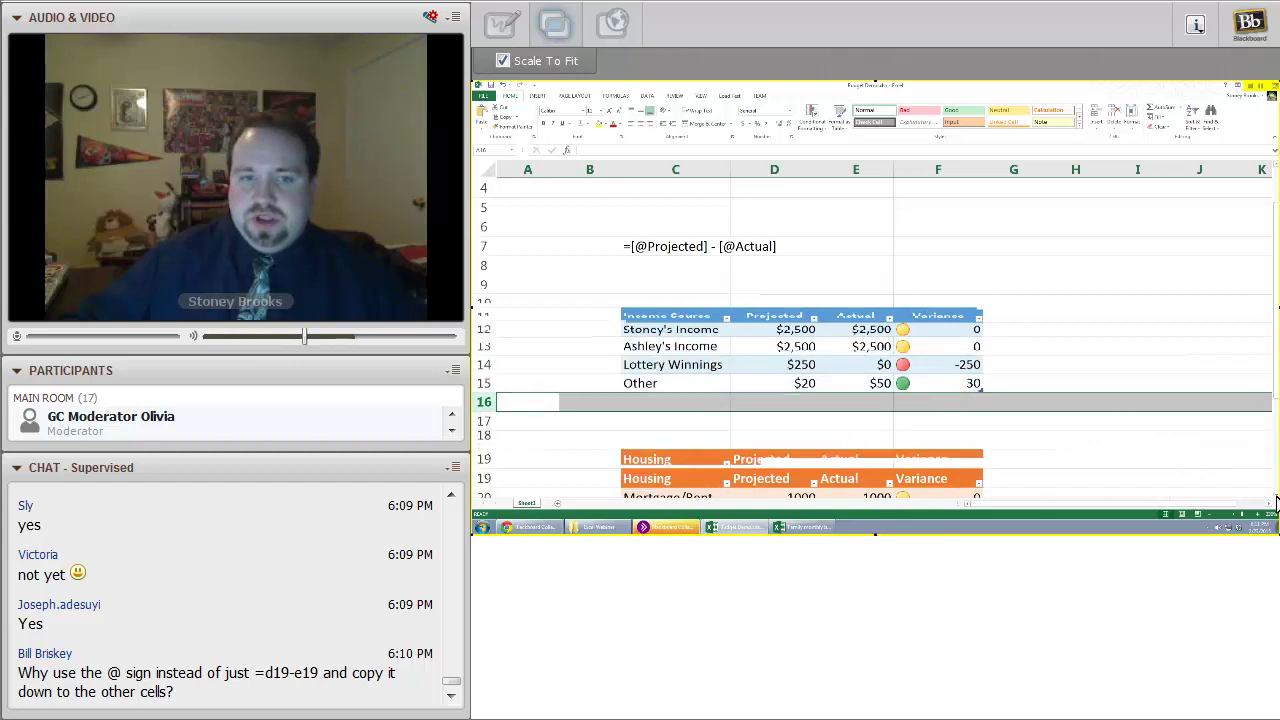
{"action": "scroll", "coordinate": [928, 338], "scroll_direction": "down", "scroll_amount": 1}
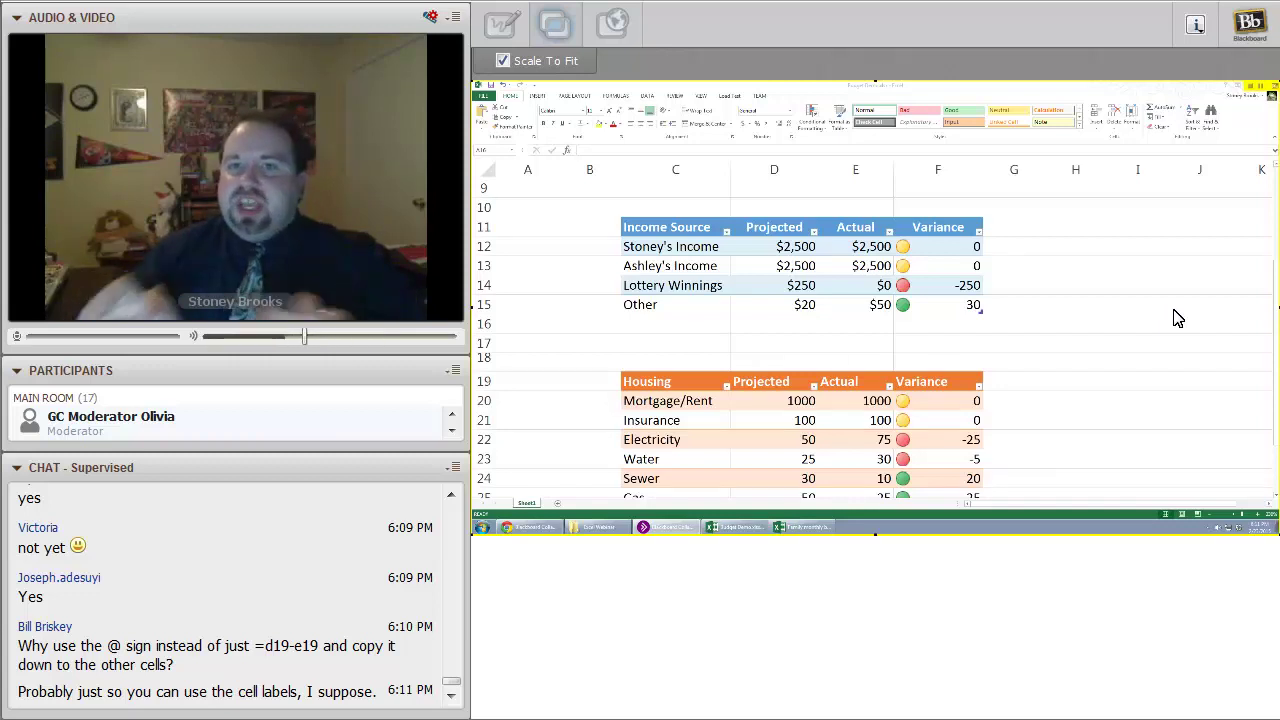
Inspect the Variance formula in cell F12 of the income table and the Insurance label in the Housing table
{"action": "left_click", "coordinate": [963, 248]}
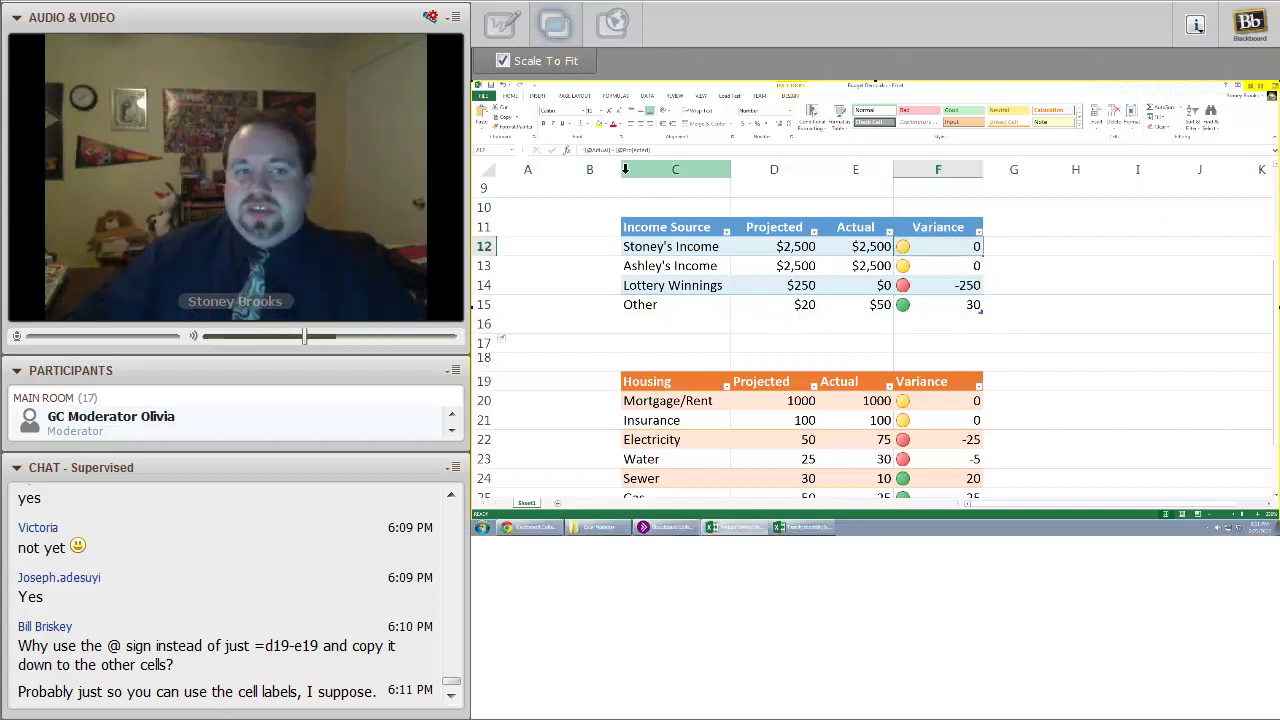
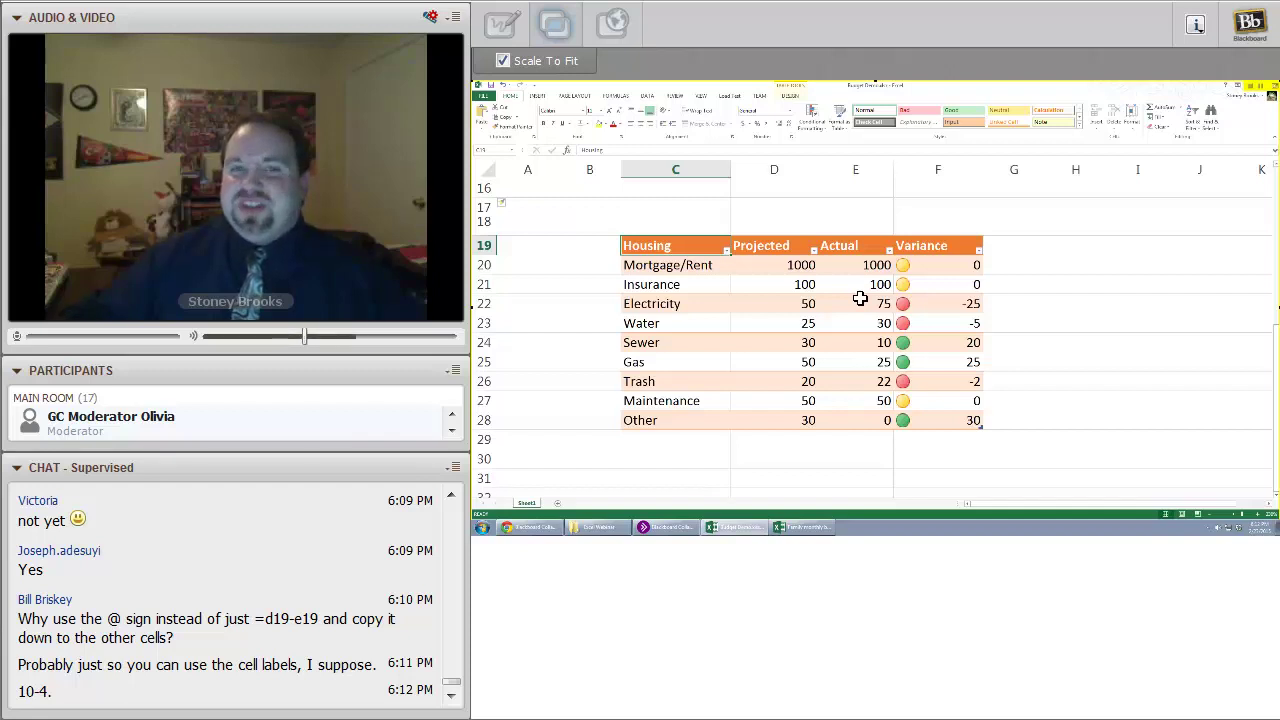
{"action": "left_click", "coordinate": [691, 287]}
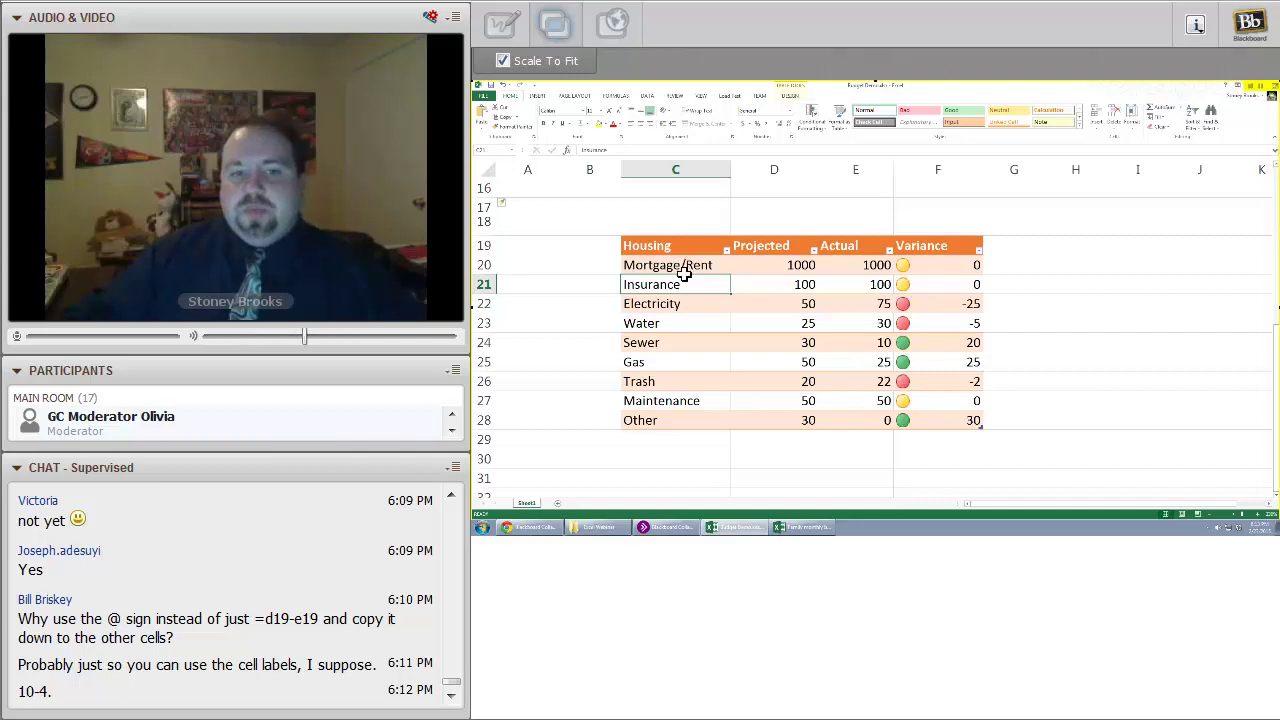
Apply the orange banded table style to the Housing table and turn on its total row
{"action": "left_click", "coordinate": [666, 245]}
{"action": "left_click", "coordinate": [949, 266]}
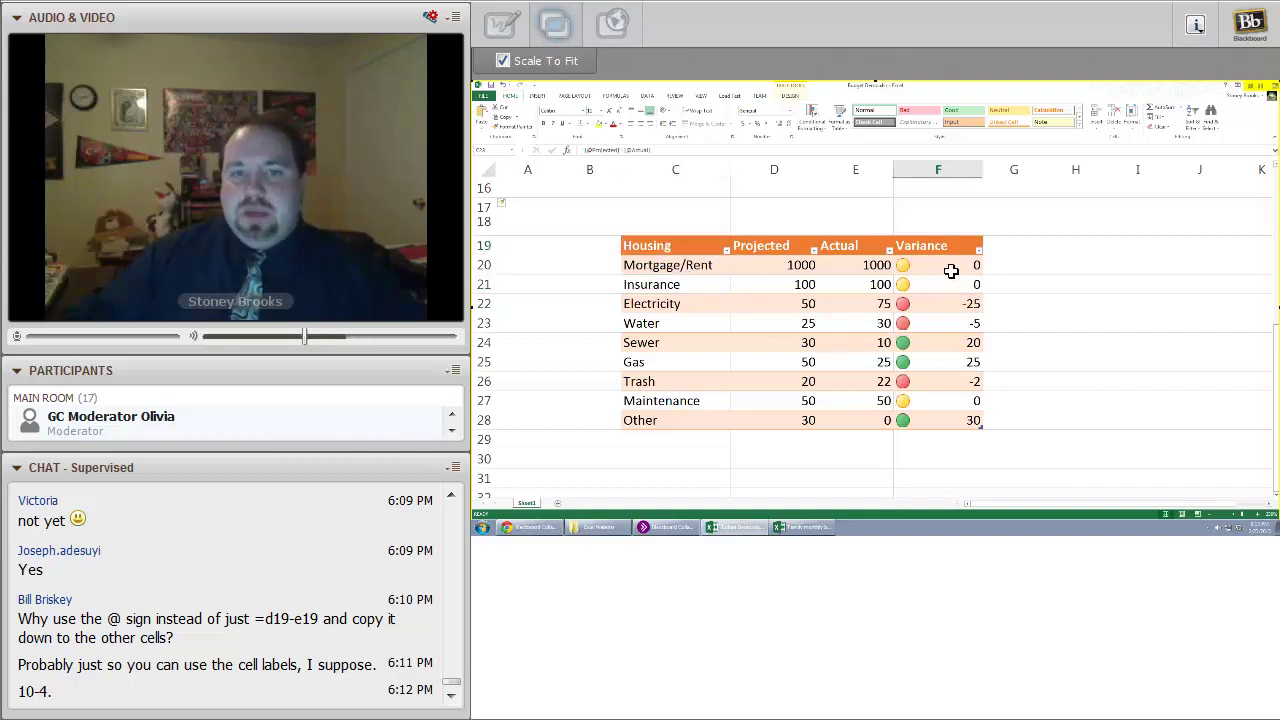
{"action": "left_click", "coordinate": [760, 291]}
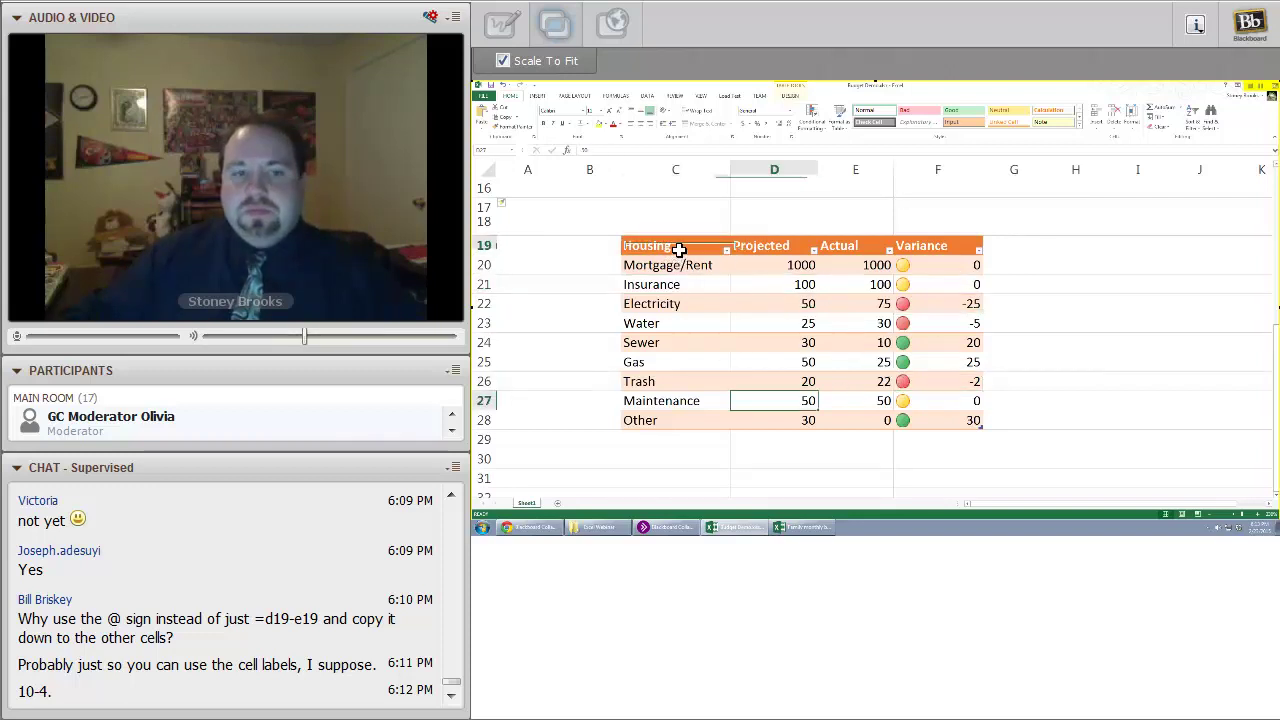
{"action": "left_click", "coordinate": [637, 249]}
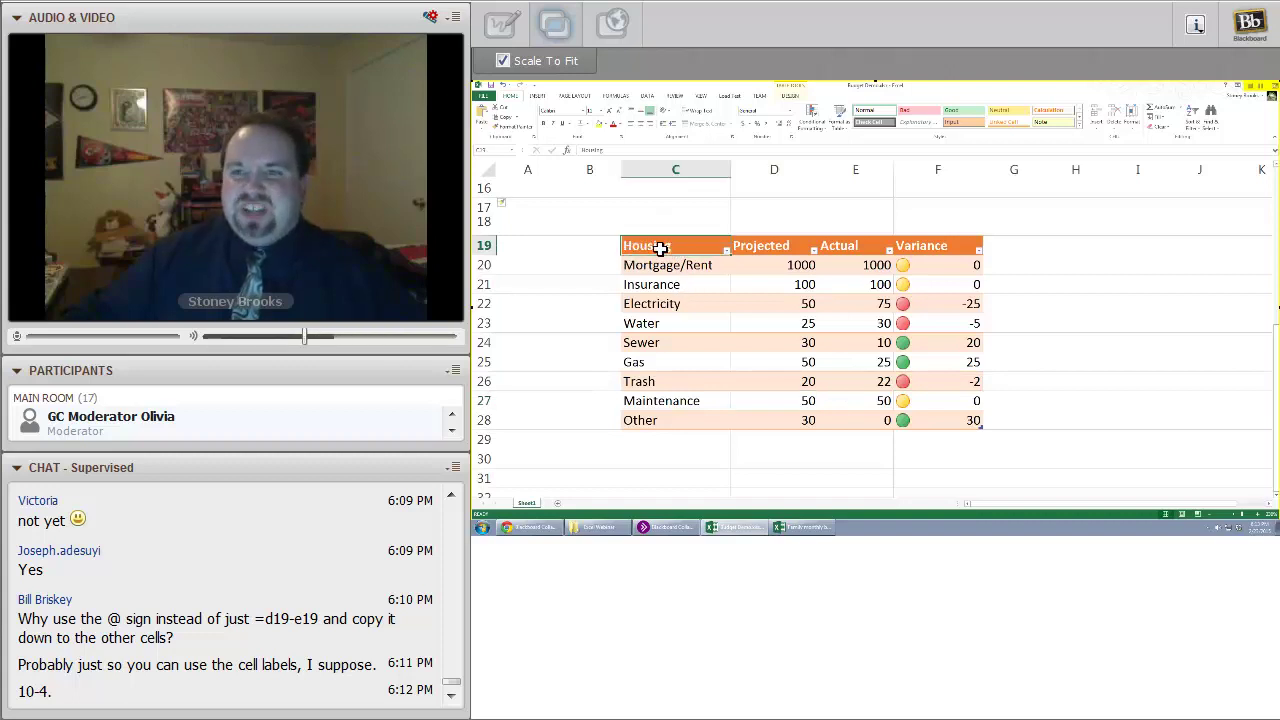
{"action": "left_click", "coordinate": [791, 97]}
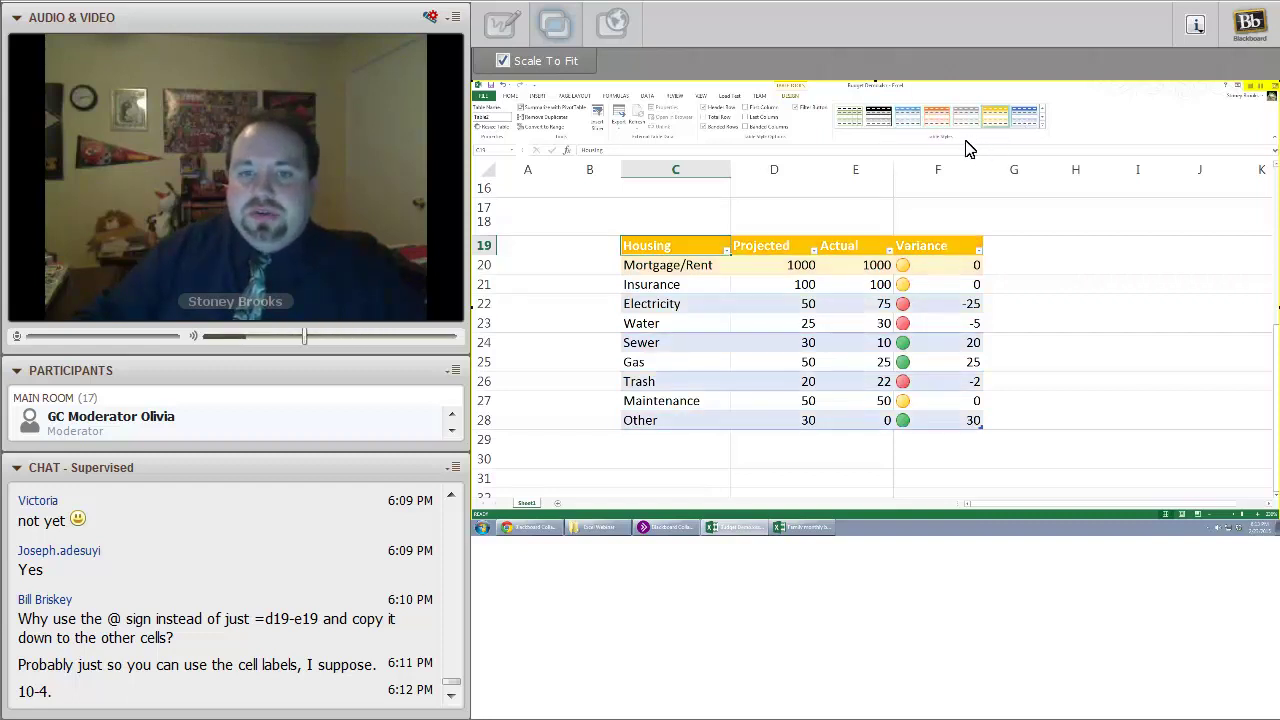
{"action": "left_click", "coordinate": [940, 120]}
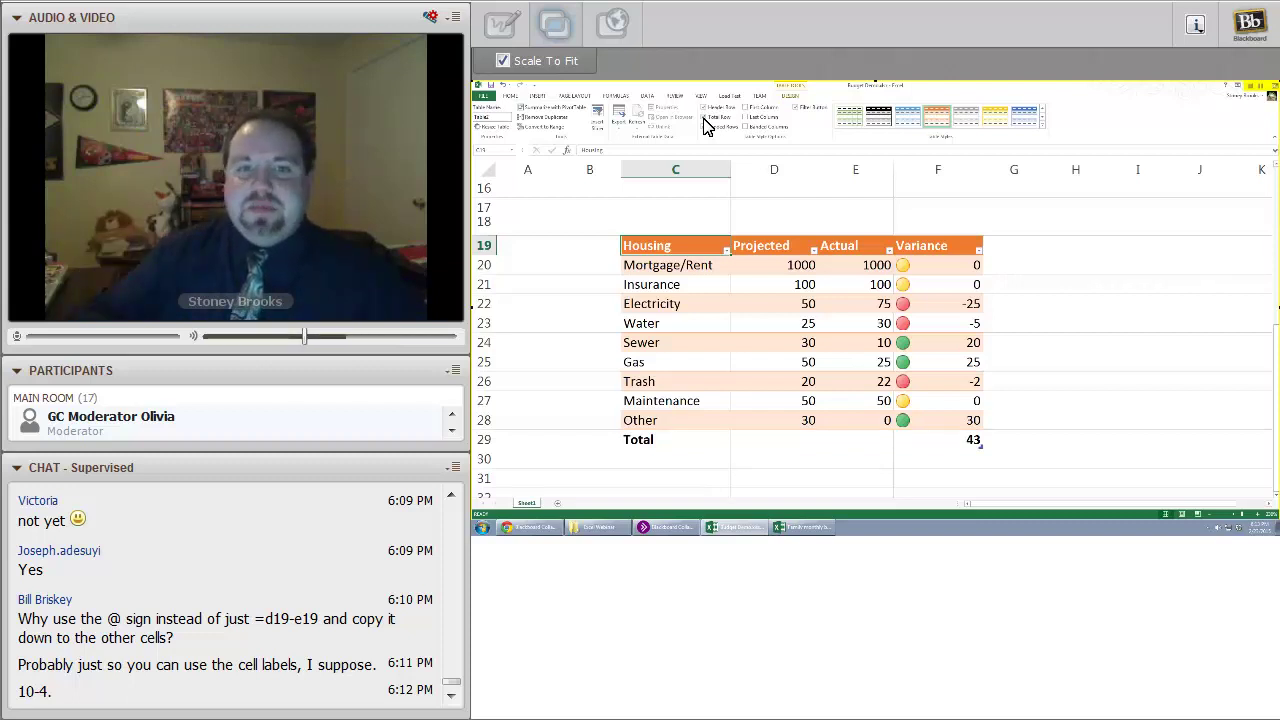
Set the Projected column's cell in the Housing table's total row to Sum
{"action": "left_click", "coordinate": [763, 445]}
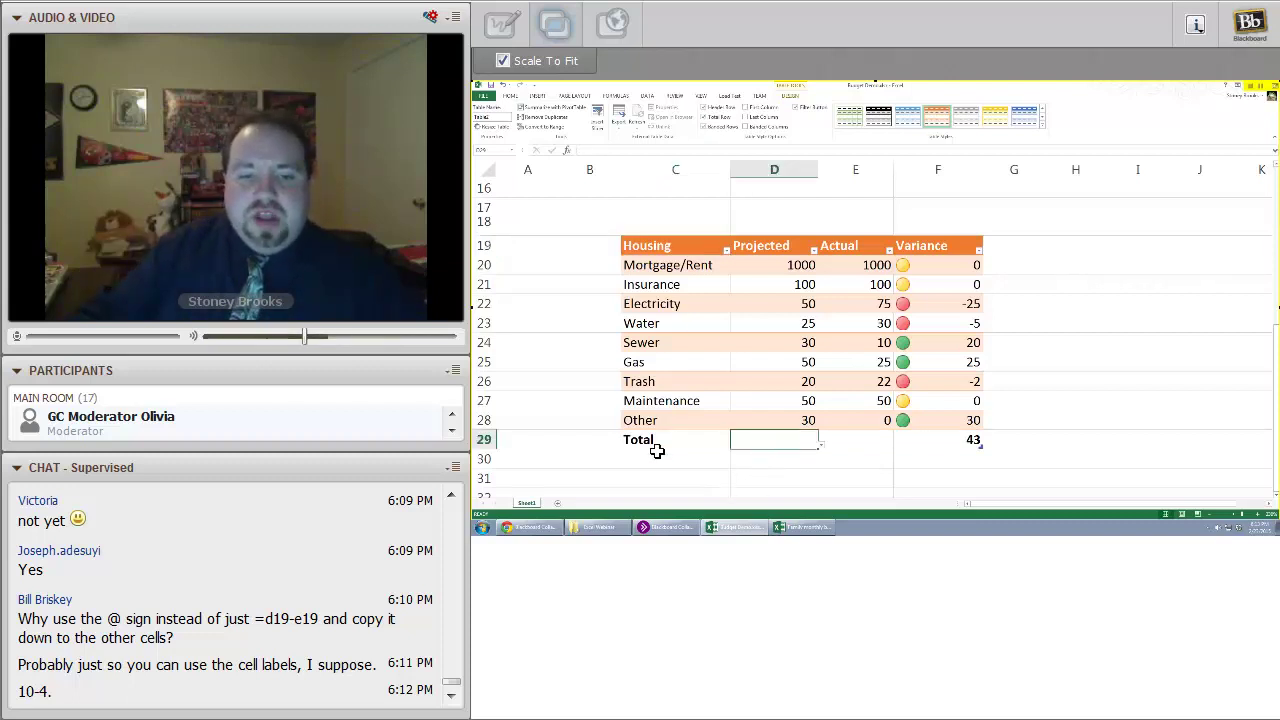
{"action": "left_click", "coordinate": [660, 451]}
{"action": "left_click", "coordinate": [660, 445]}
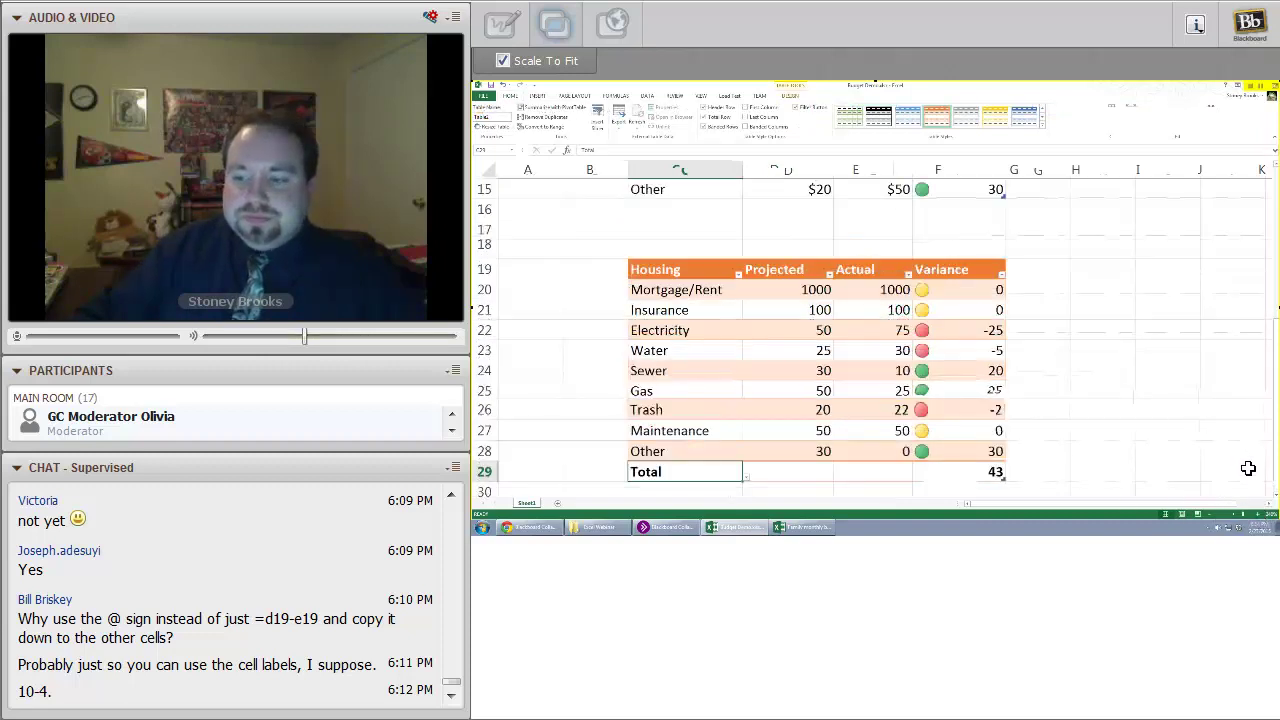
{"action": "left_click", "coordinate": [800, 411]}
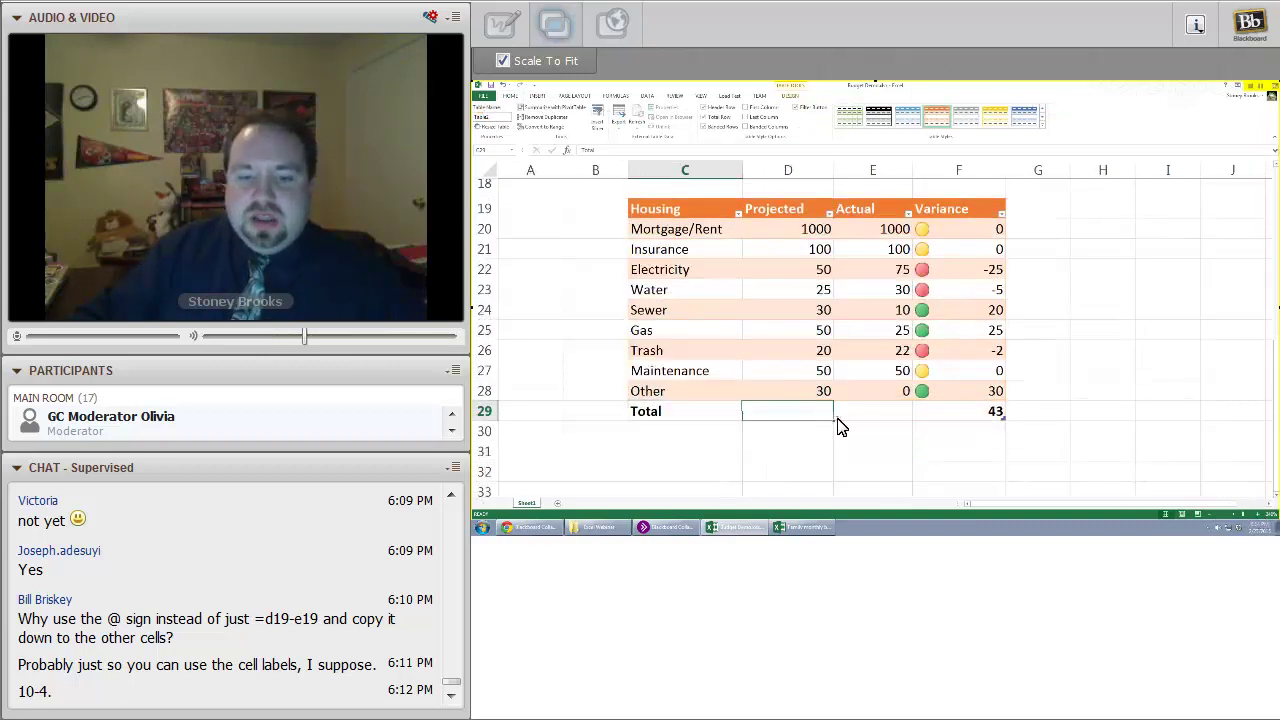
{"action": "left_click", "coordinate": [886, 414]}
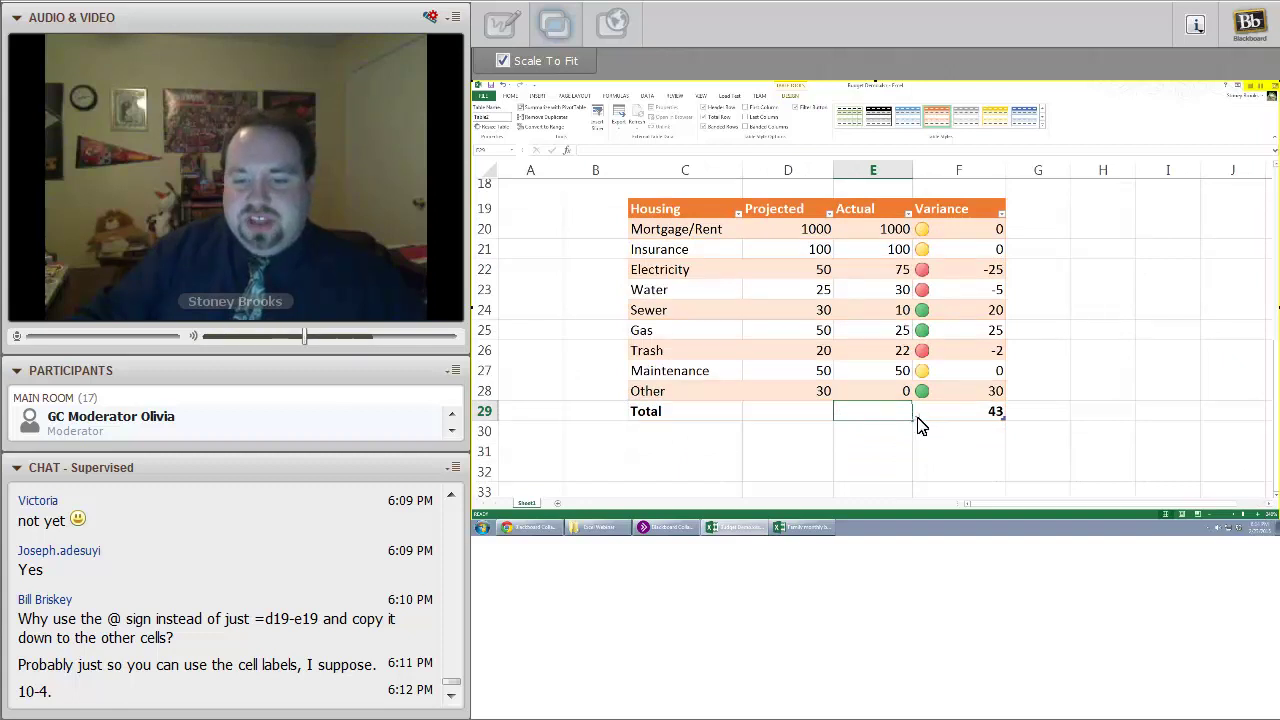
{"action": "left_click", "coordinate": [824, 411]}
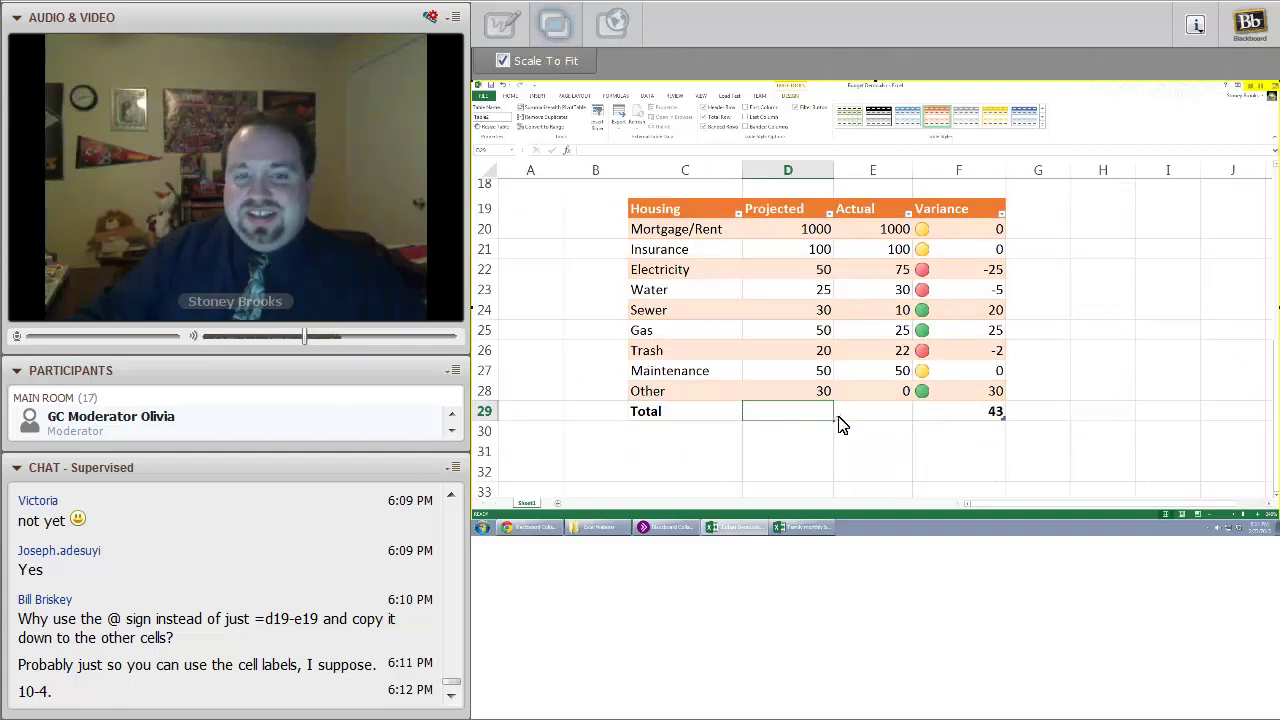
{"action": "left_click", "coordinate": [838, 414]}
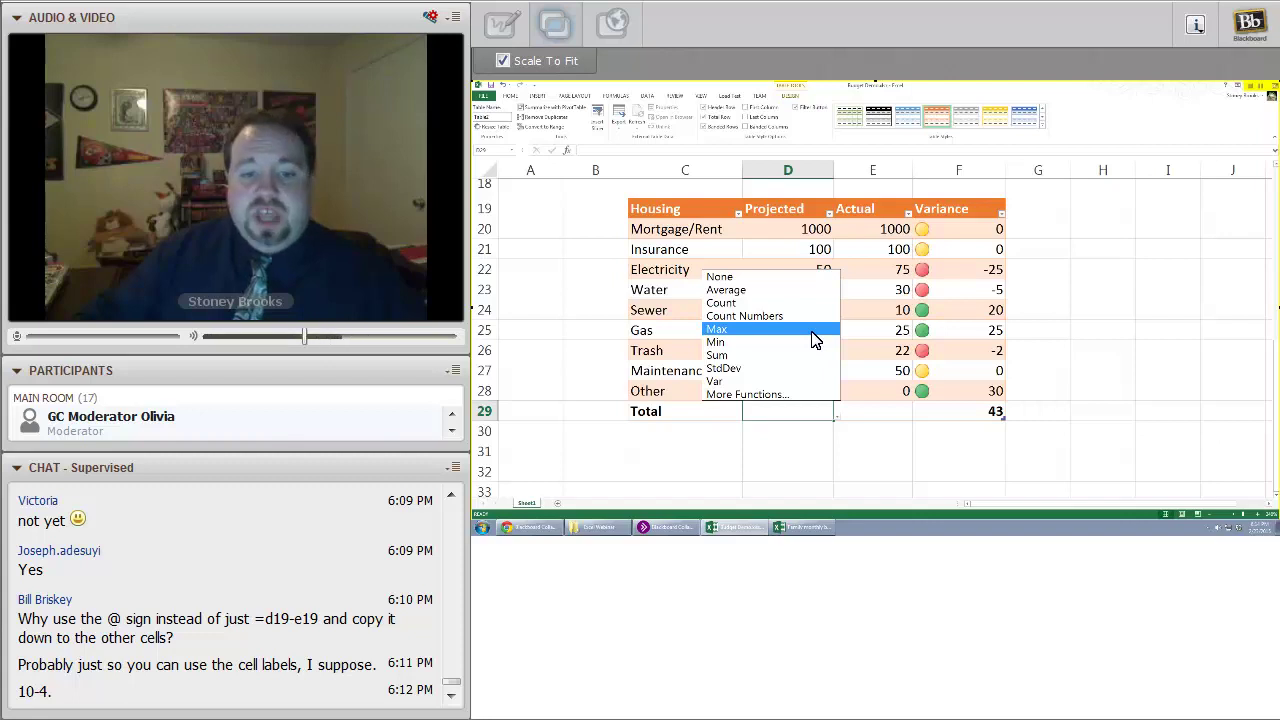
{"action": "left_click", "coordinate": [722, 359]}
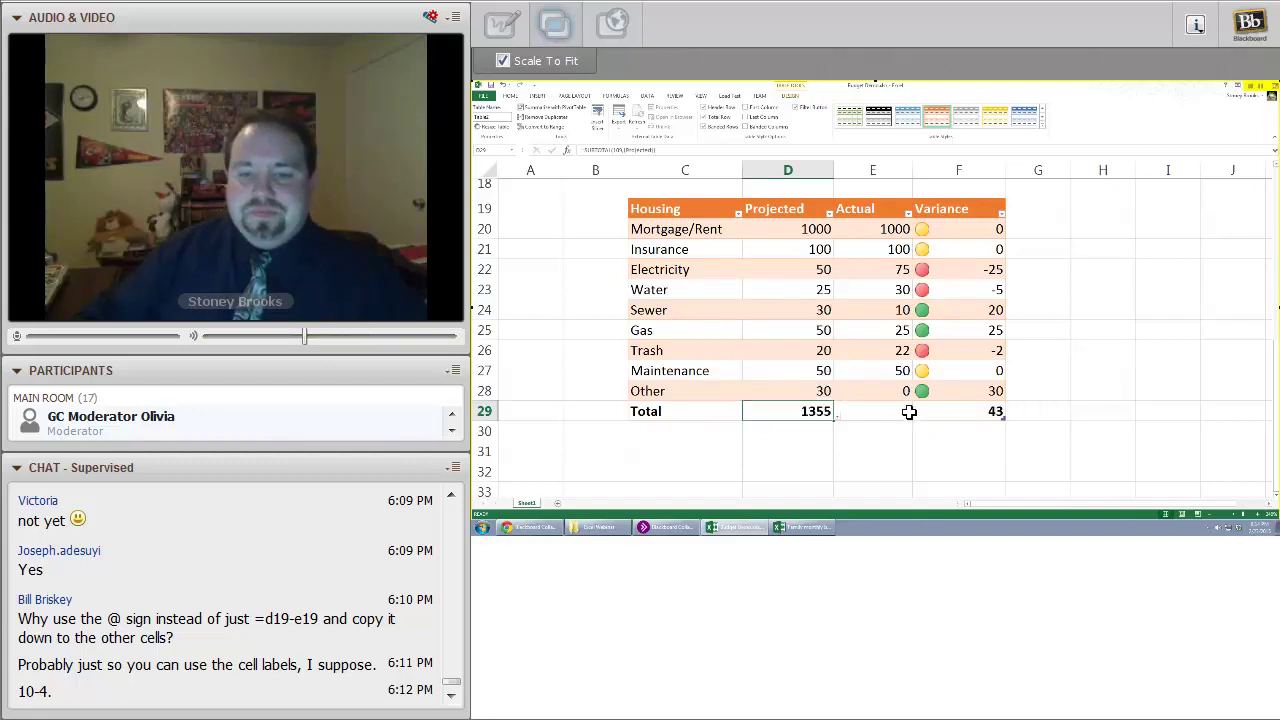
Set the Actual and Variance cells in the Housing table's total row to Sum
{"action": "left_click", "coordinate": [905, 416]}
{"action": "left_click", "coordinate": [920, 421]}
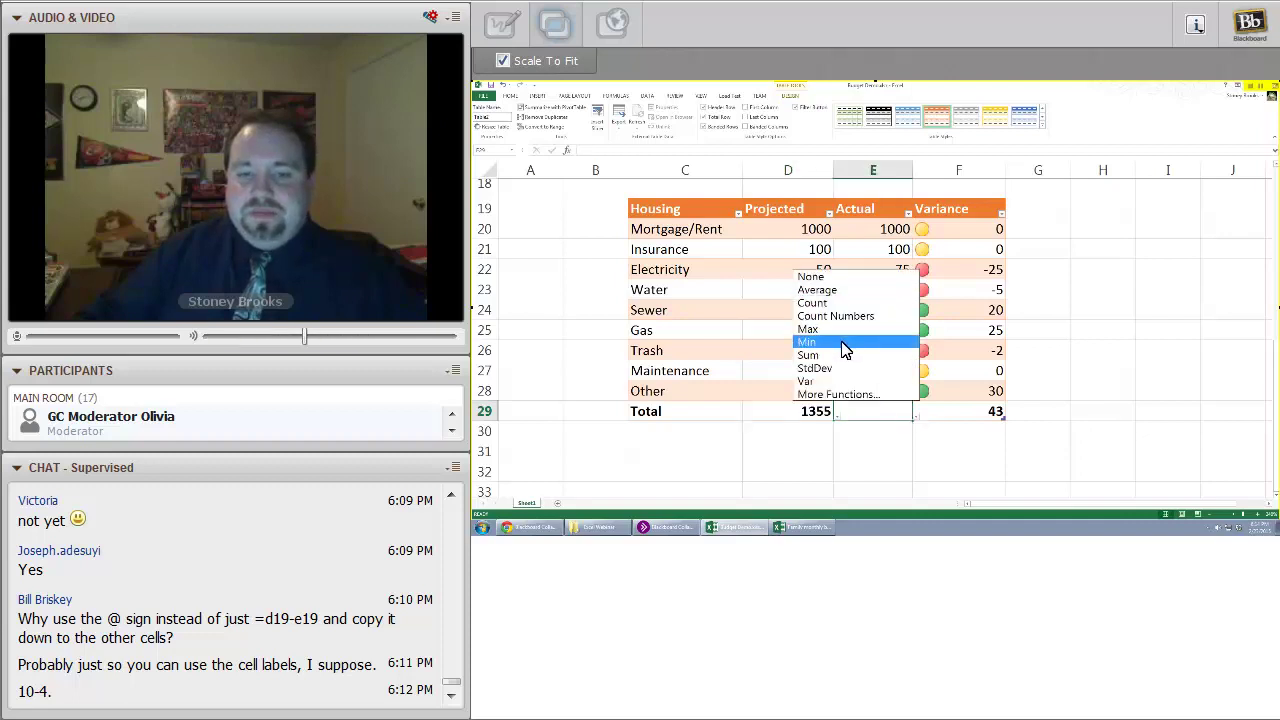
{"action": "left_click", "coordinate": [845, 358]}
{"action": "left_click", "coordinate": [985, 411]}
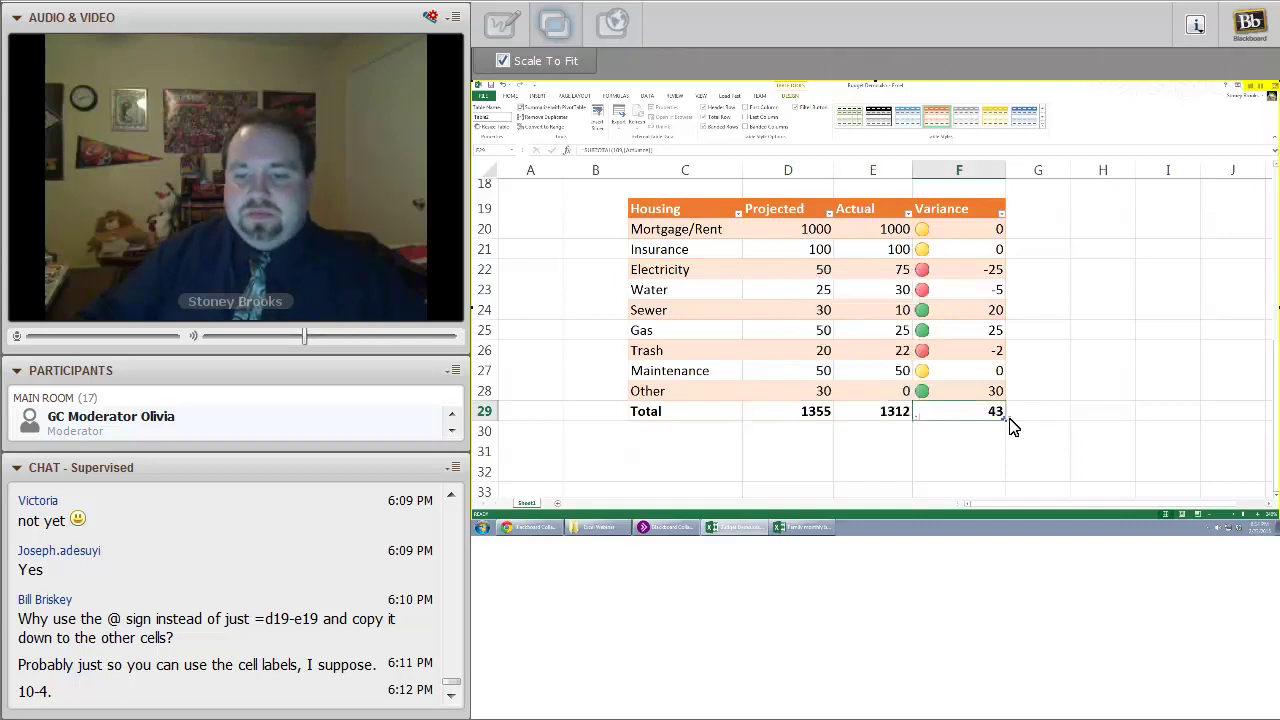
{"action": "left_click", "coordinate": [1007, 419]}
{"action": "left_click", "coordinate": [929, 356]}
{"action": "left_click", "coordinate": [1041, 412]}
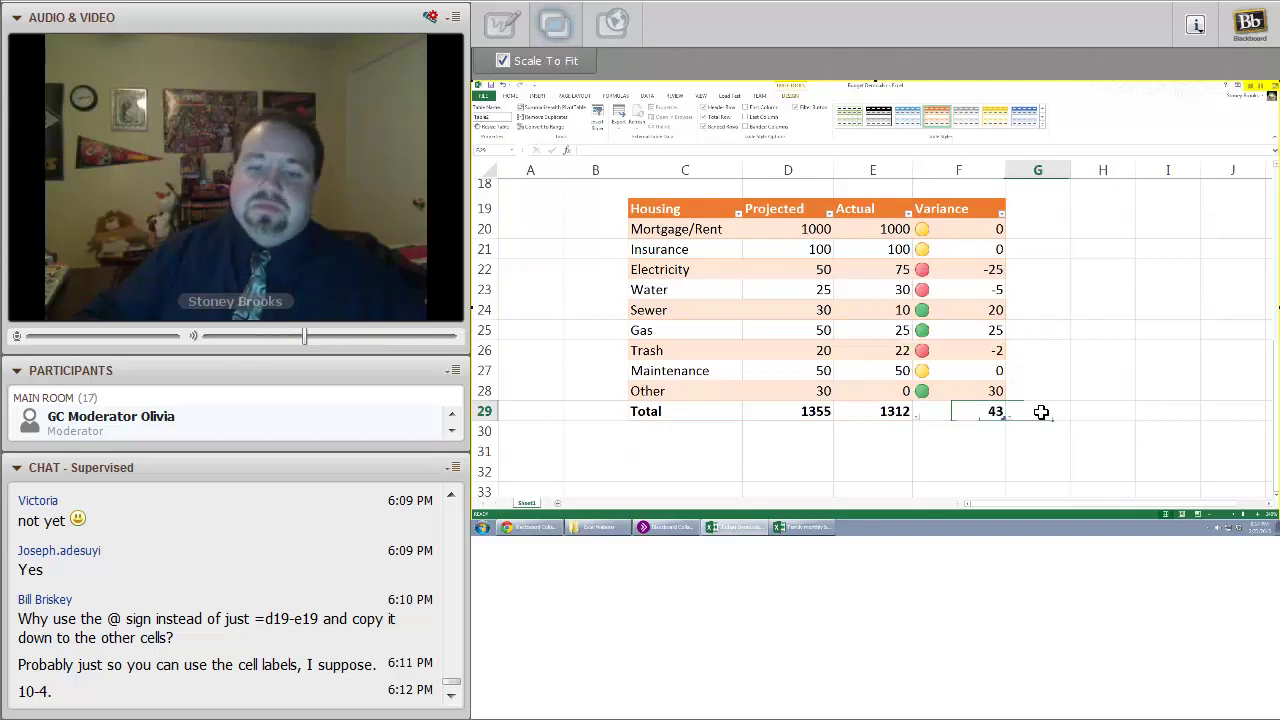
Format the Projected, Actual and Variance totals in row 29 as Currency with no decimal places
{"action": "left_click", "coordinate": [815, 412]}
{"action": "left_click", "coordinate": [954, 410]}
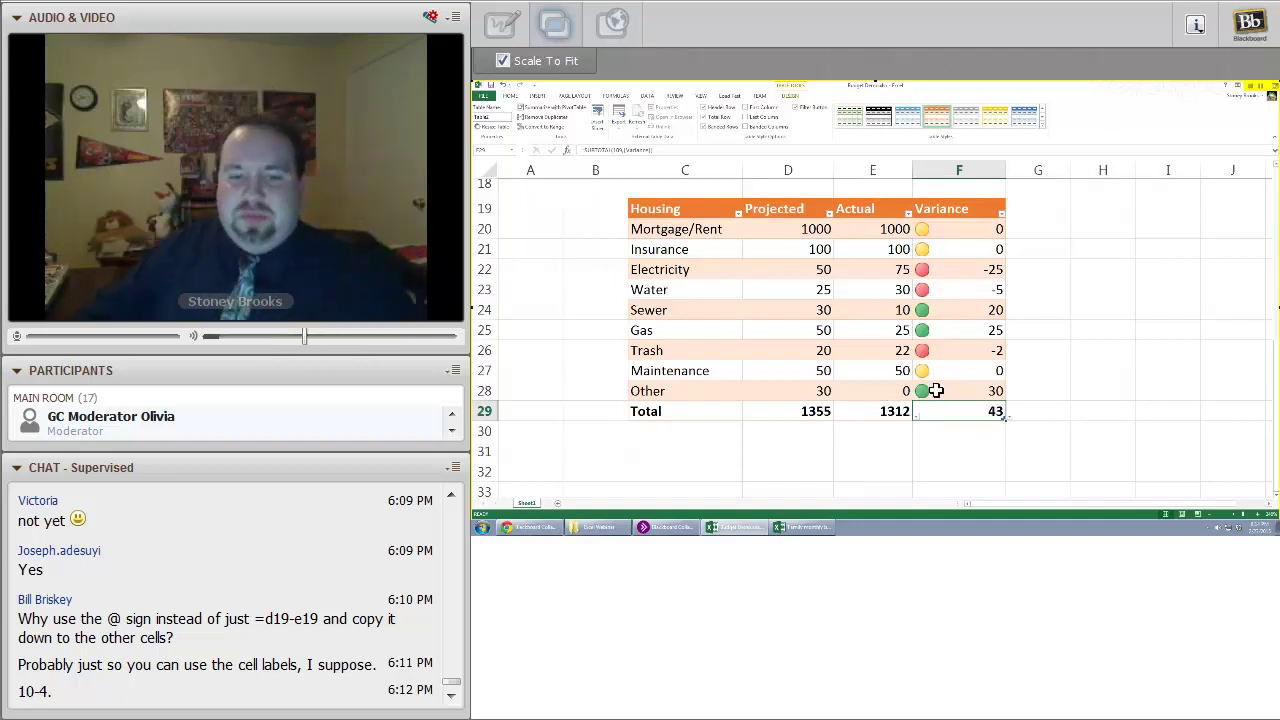
{"action": "left_click", "coordinate": [786, 412]}
{"action": "left_click_drag", "start_coordinate": [786, 412], "coordinate": [920, 411]}
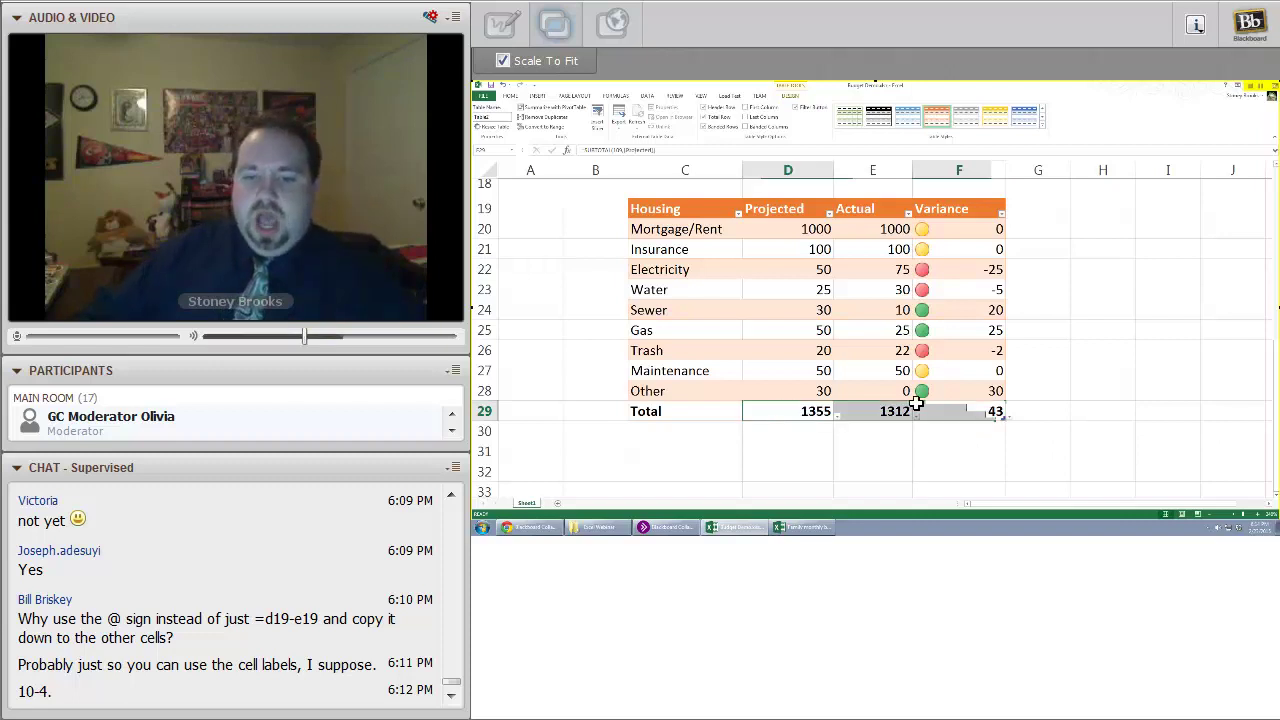
{"action": "right_click", "coordinate": [929, 414]}
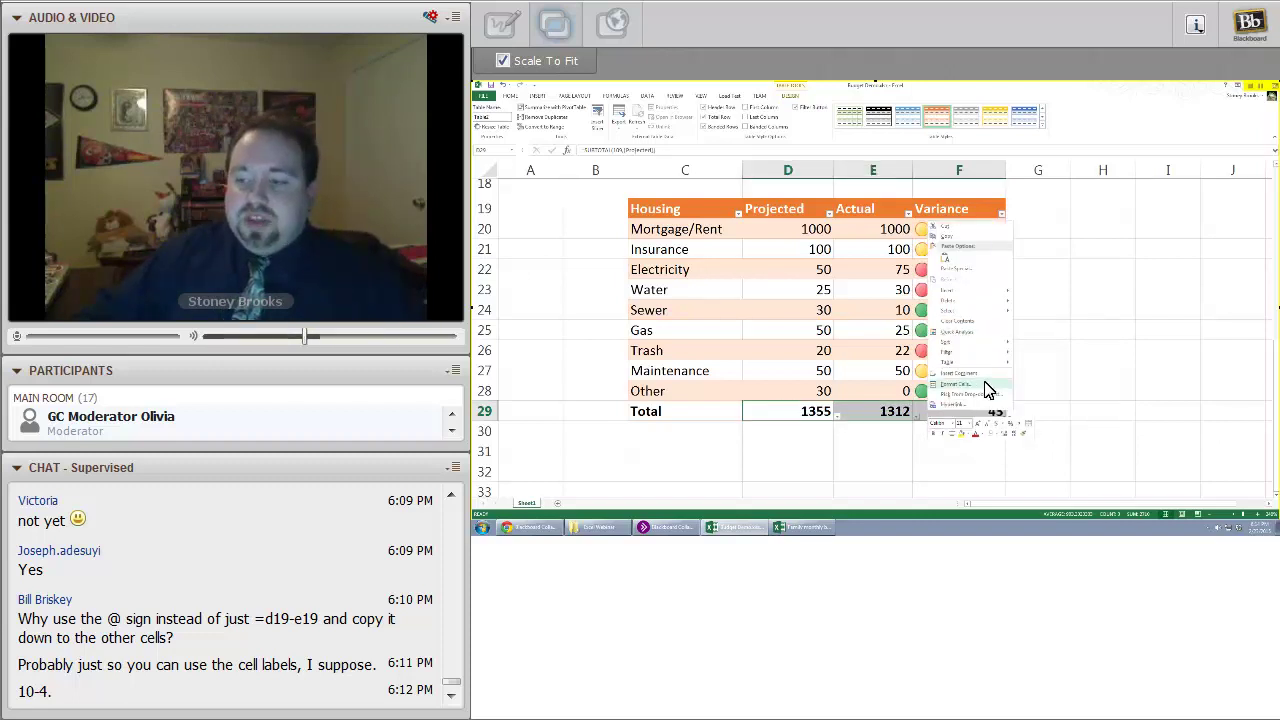
{"action": "left_click", "coordinate": [985, 388]}
{"action": "left_click", "coordinate": [903, 328]}
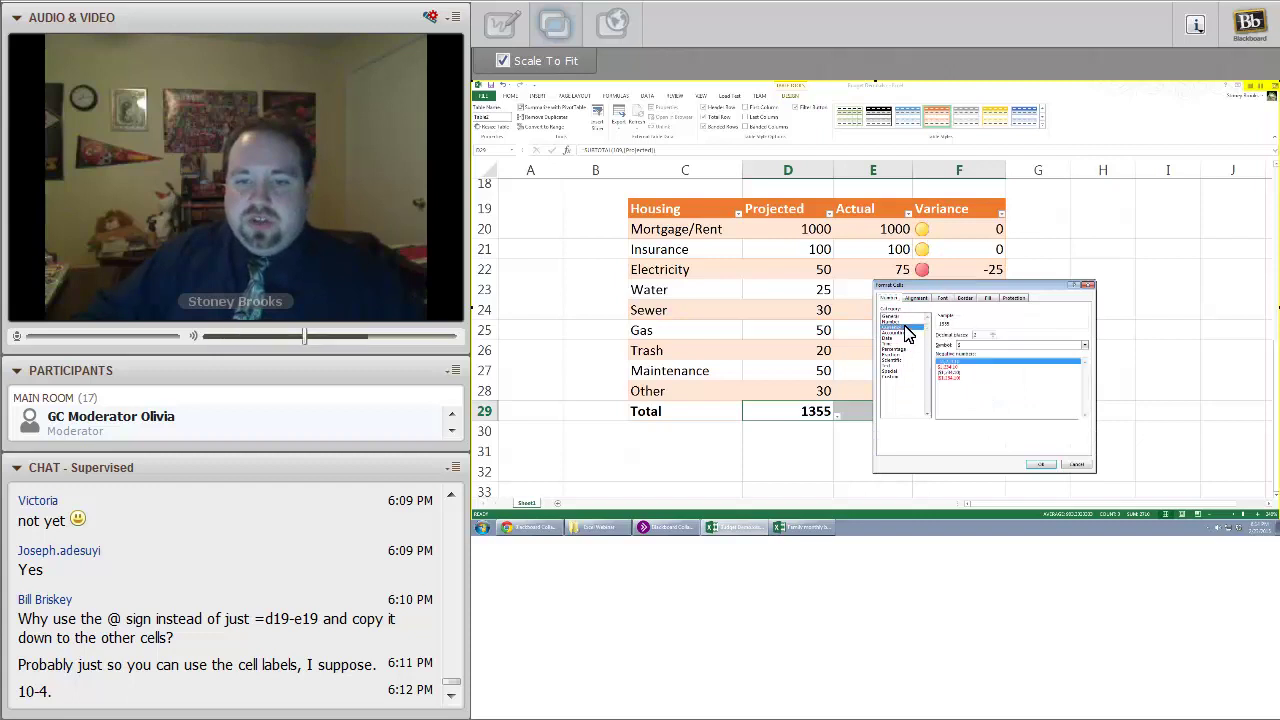
{"action": "left_click", "coordinate": [1042, 465]}
{"action": "left_click", "coordinate": [954, 451]}
Format the Projected and Actual amounts in D20:E28 as Currency with the $ symbol and 0 decimal places
{"action": "left_click_drag", "start_coordinate": [791, 229], "coordinate": [903, 391]}
{"action": "right_click", "coordinate": [903, 391]}
{"action": "left_click", "coordinate": [968, 367]}
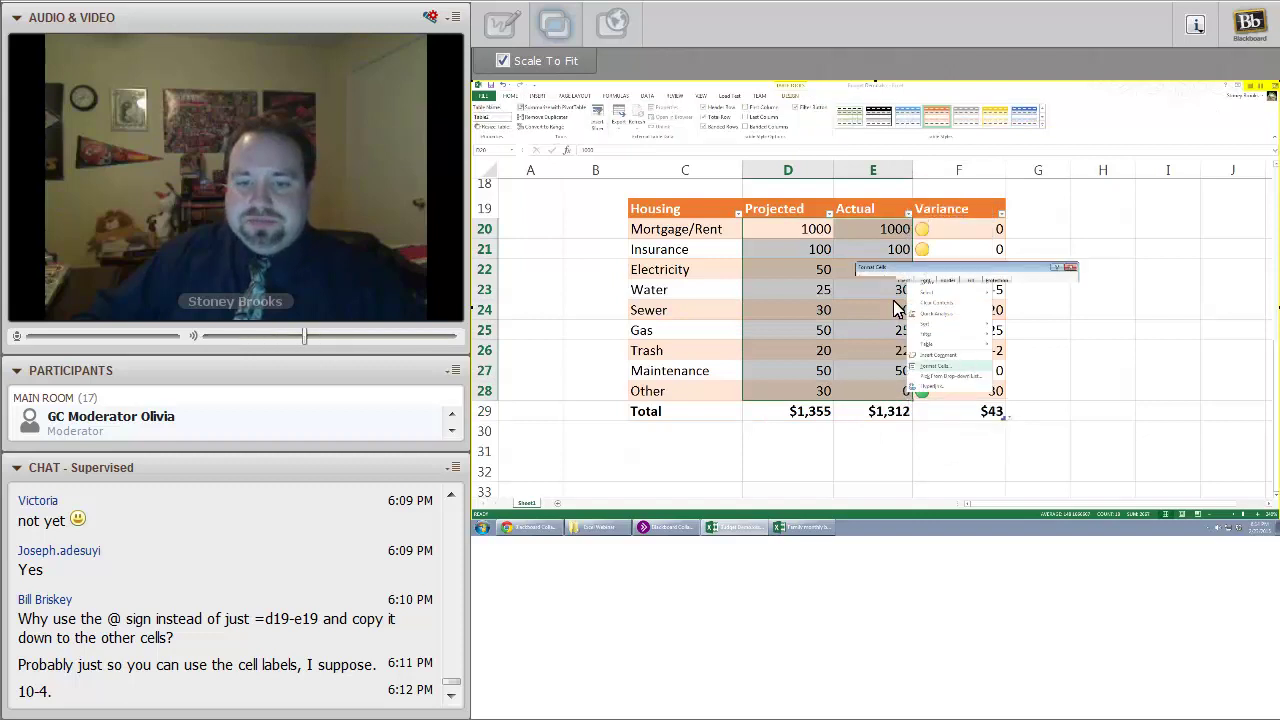
{"action": "left_click", "coordinate": [878, 310]}
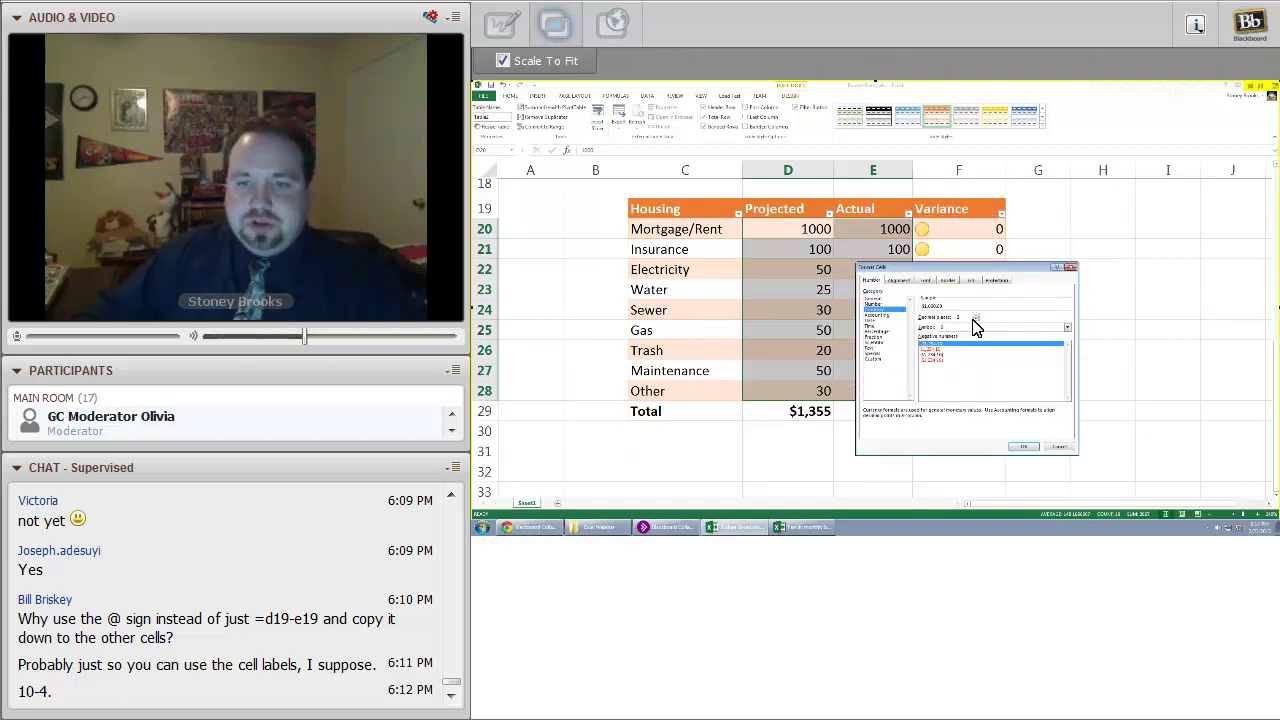
{"action": "left_click", "coordinate": [976, 320]}
{"action": "left_click", "coordinate": [976, 320]}
{"action": "left_click", "coordinate": [1067, 330]}
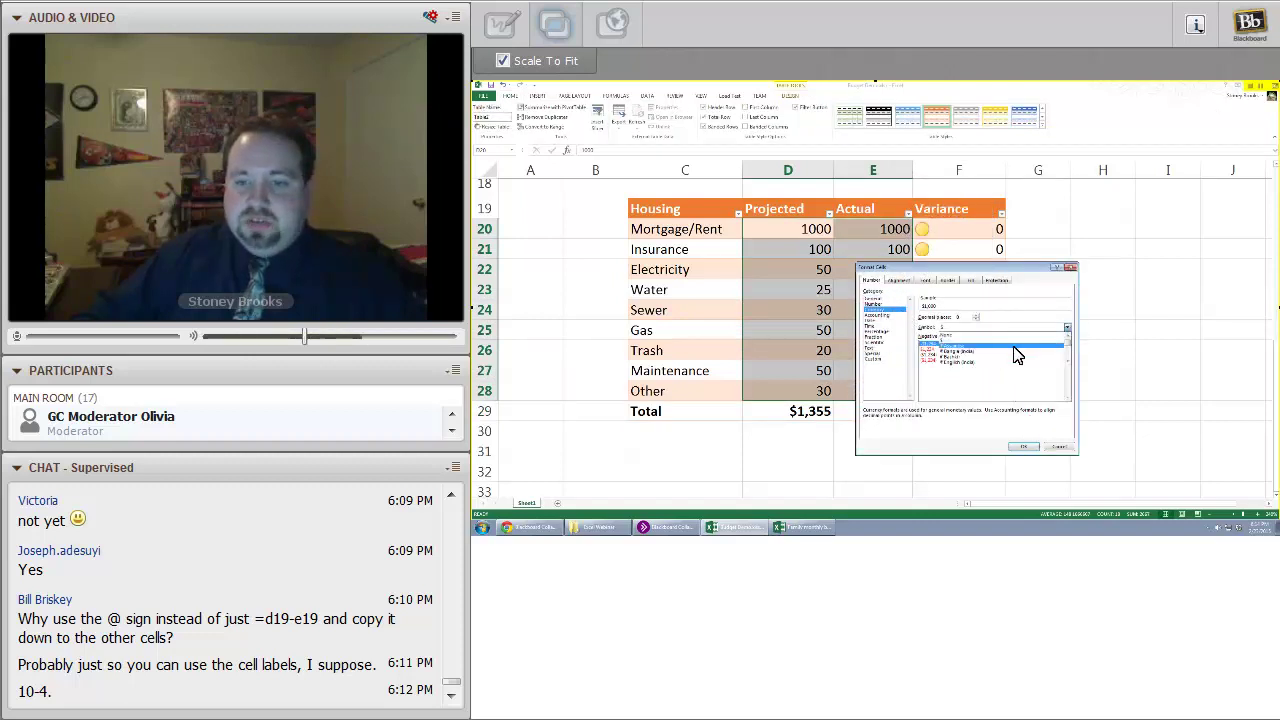
{"action": "left_click", "coordinate": [1044, 322]}
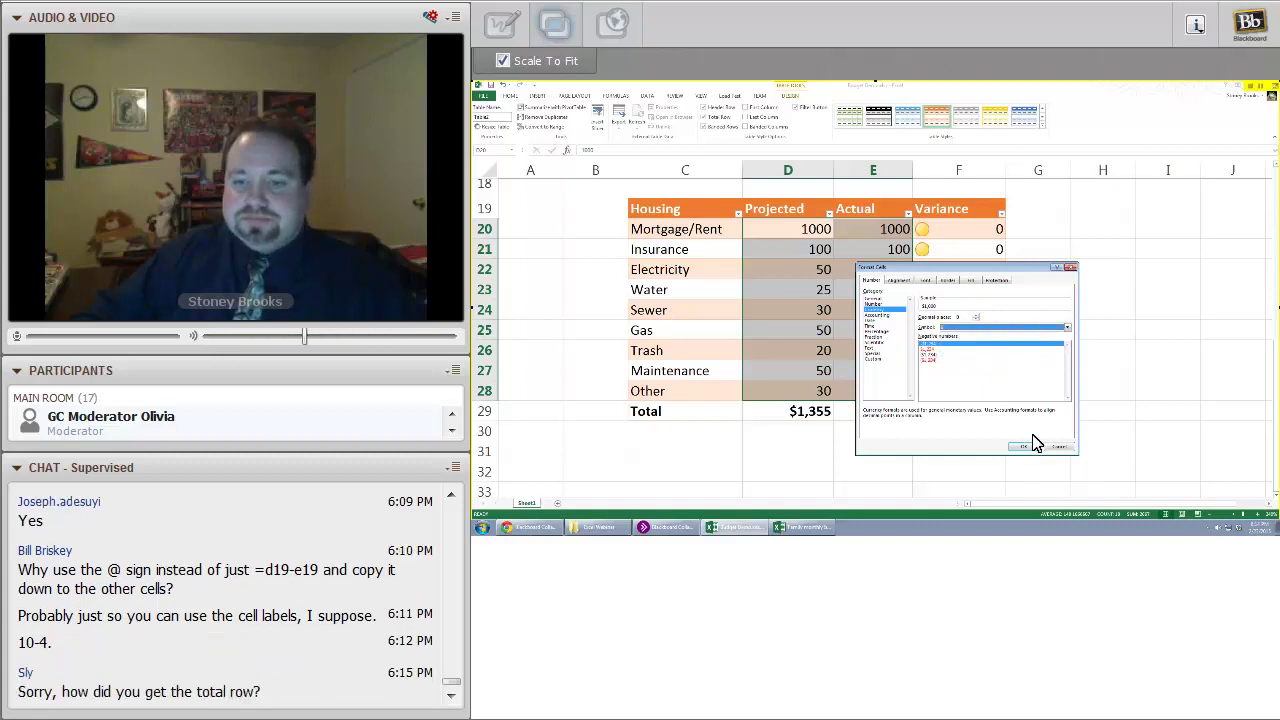
{"action": "left_click", "coordinate": [1026, 447]}
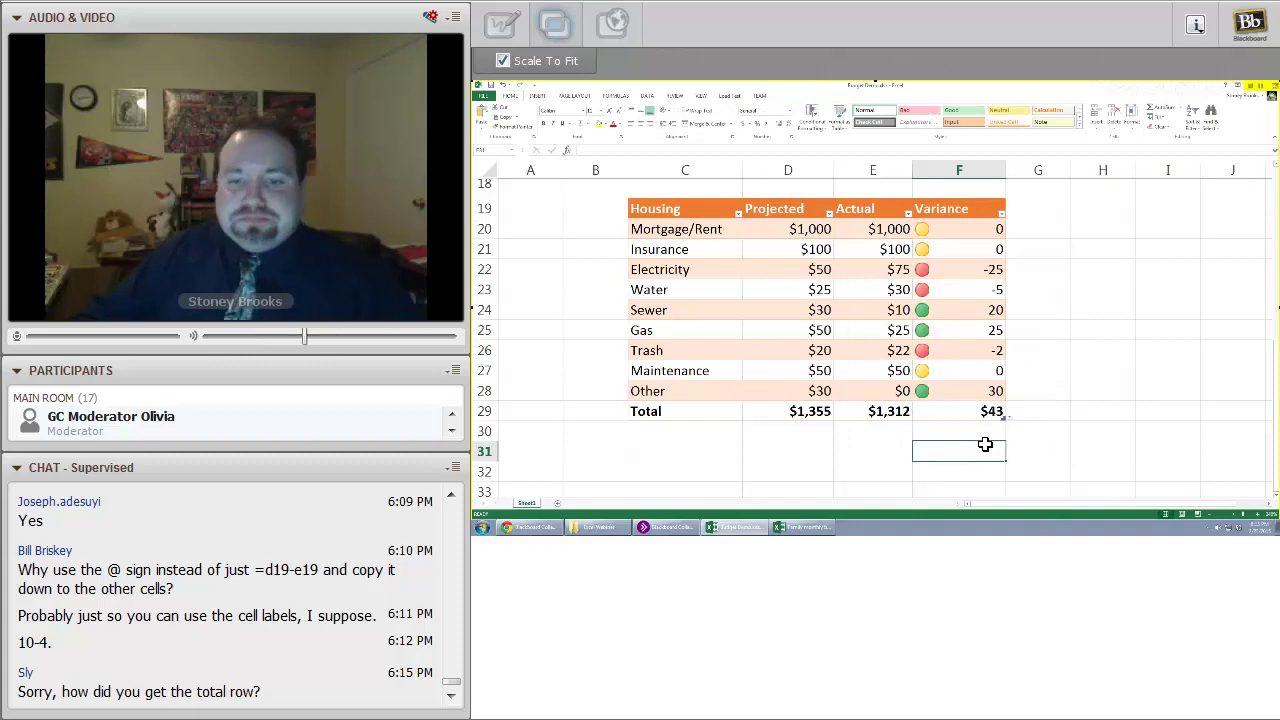
{"action": "left_click", "coordinate": [848, 412]}
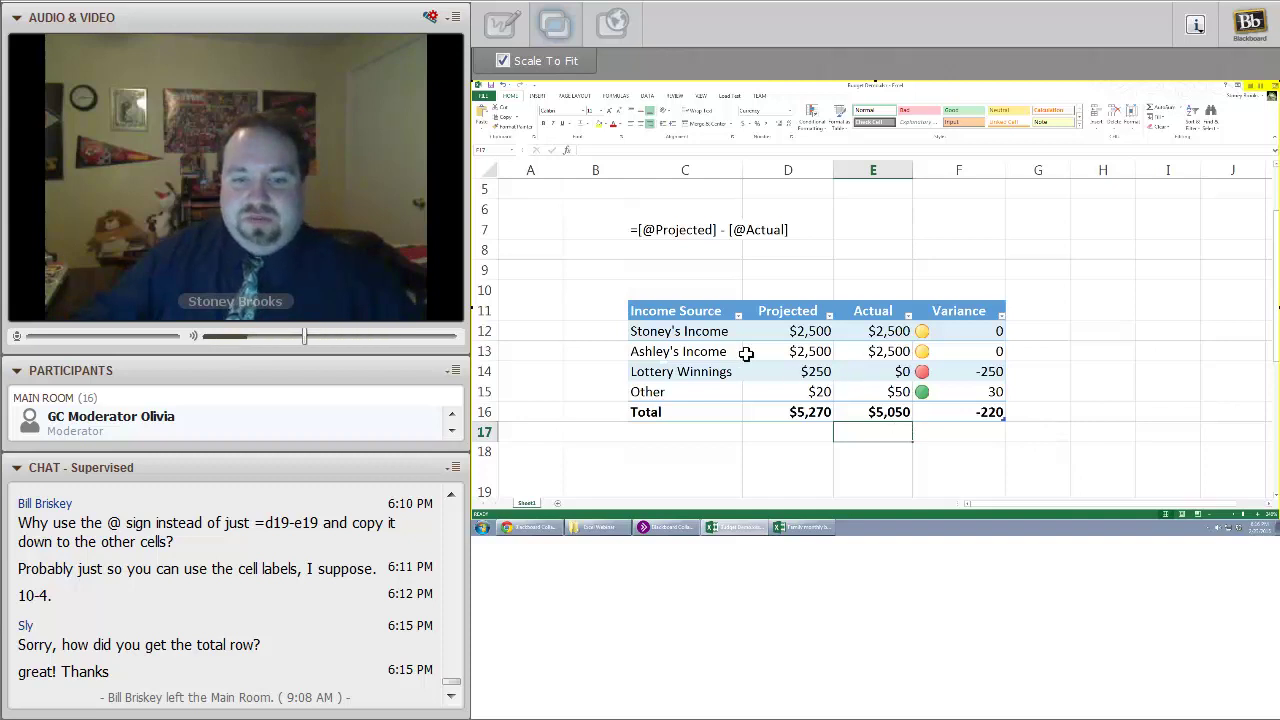
{"action": "left_click_drag", "start_coordinate": [711, 346], "coordinate": [888, 393]}
{"action": "left_click", "coordinate": [1031, 398]}
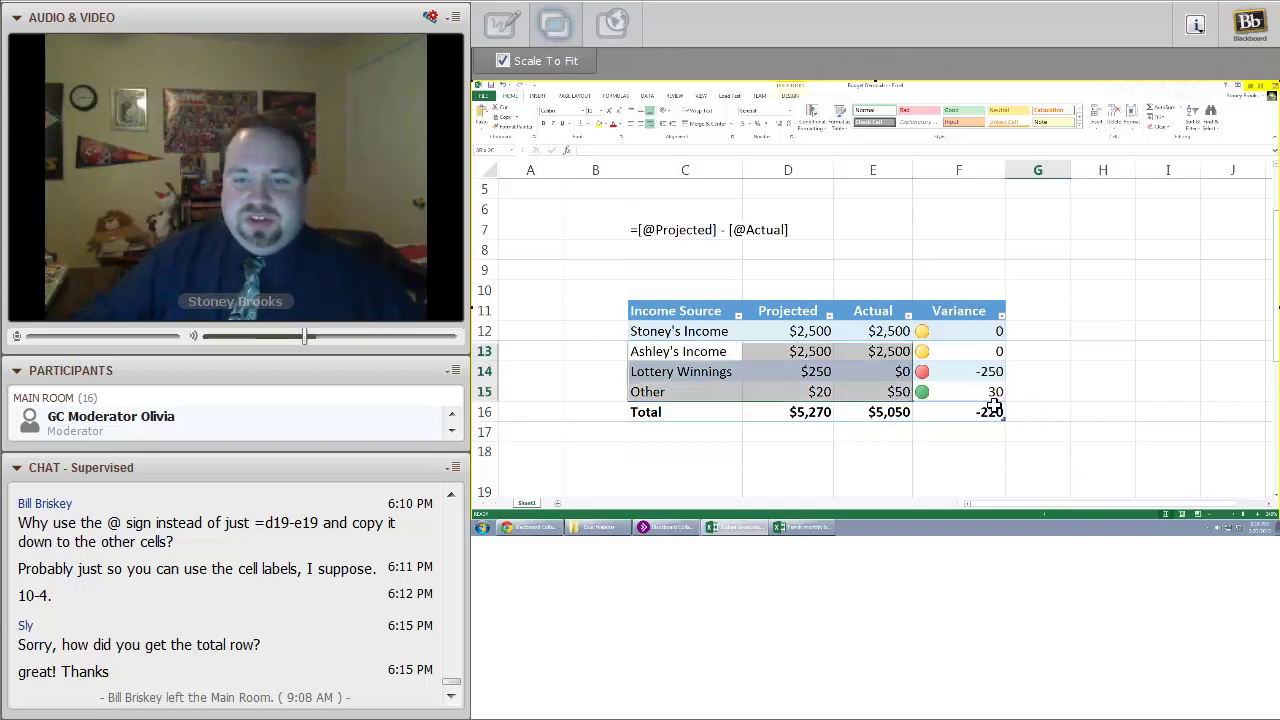
{"action": "left_click", "coordinate": [957, 412]}
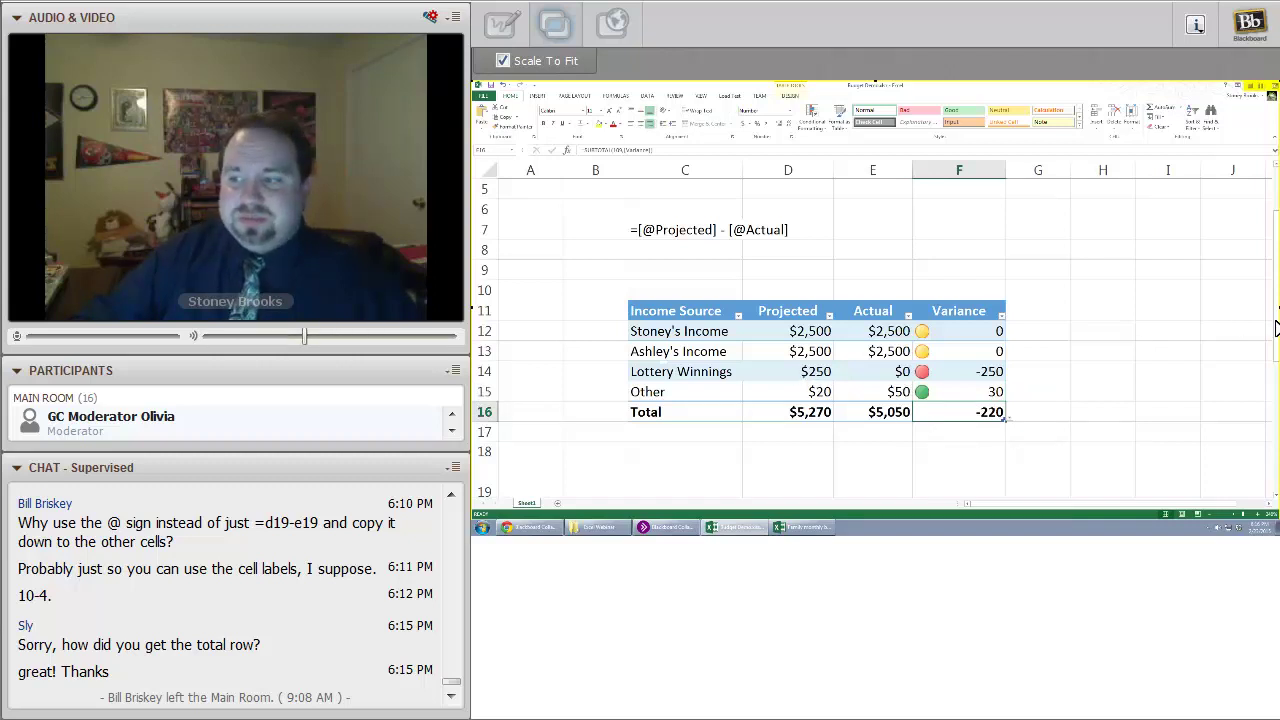
{"action": "key", "text": "alt+Tab"}
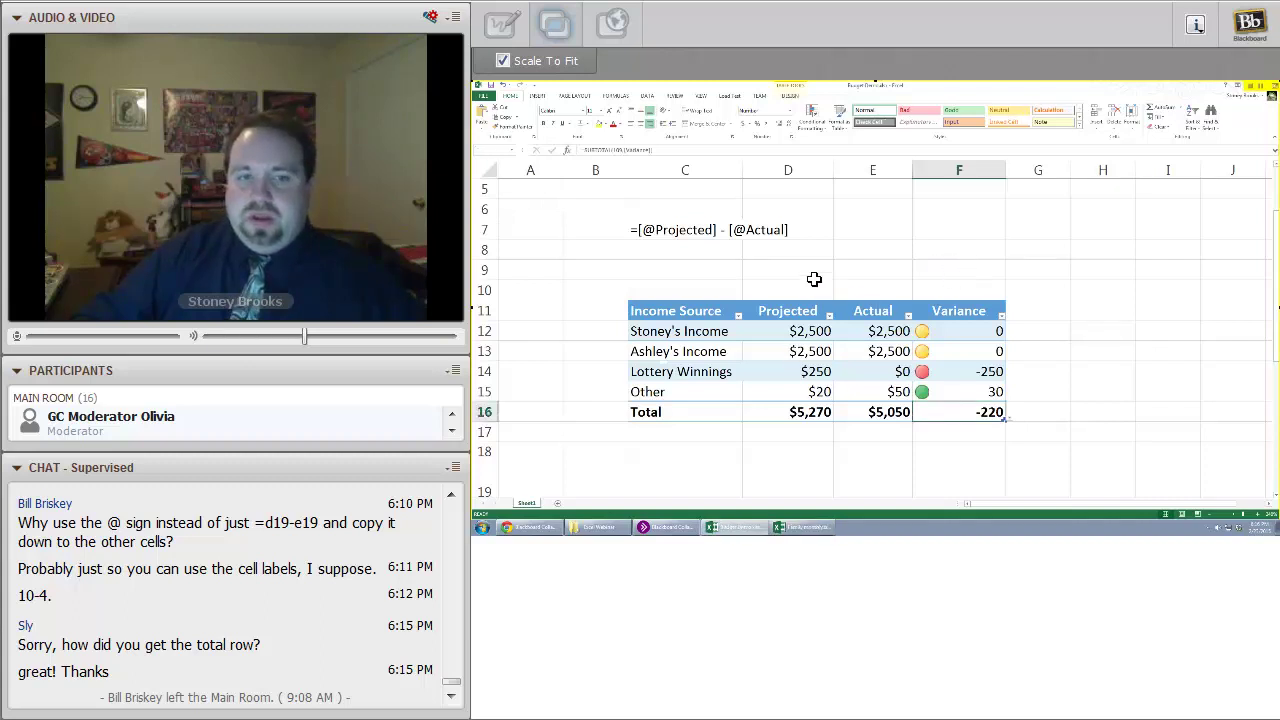
{"action": "scroll", "coordinate": [814, 279], "scroll_direction": "up", "scroll_amount": 2}
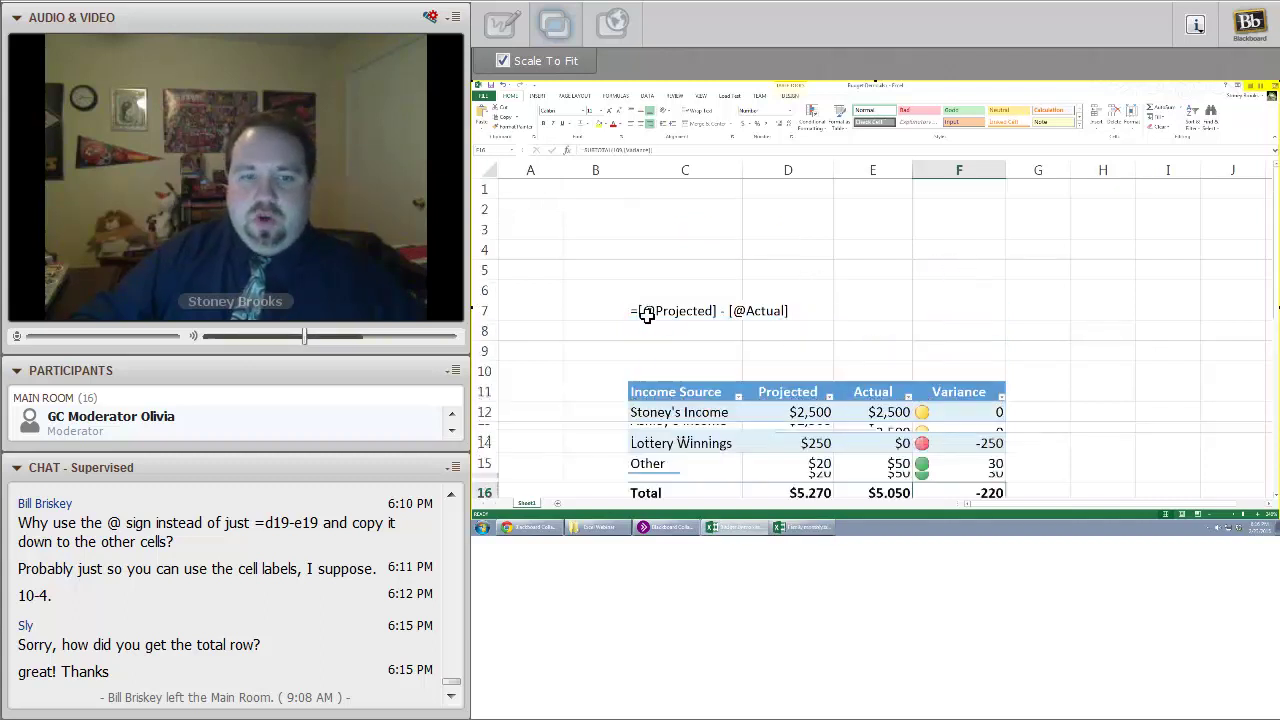
{"action": "left_click", "coordinate": [685, 310]}
{"action": "left_click", "coordinate": [566, 148]}
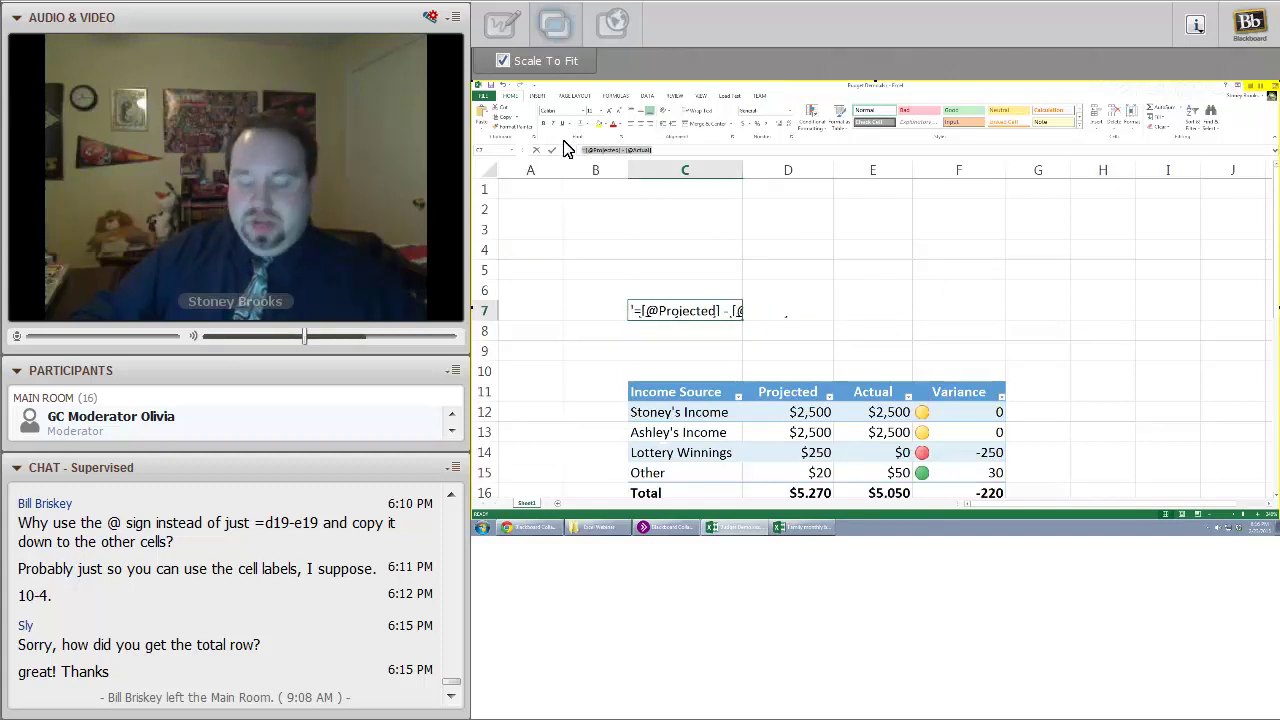
{"action": "key", "text": "Escape"}
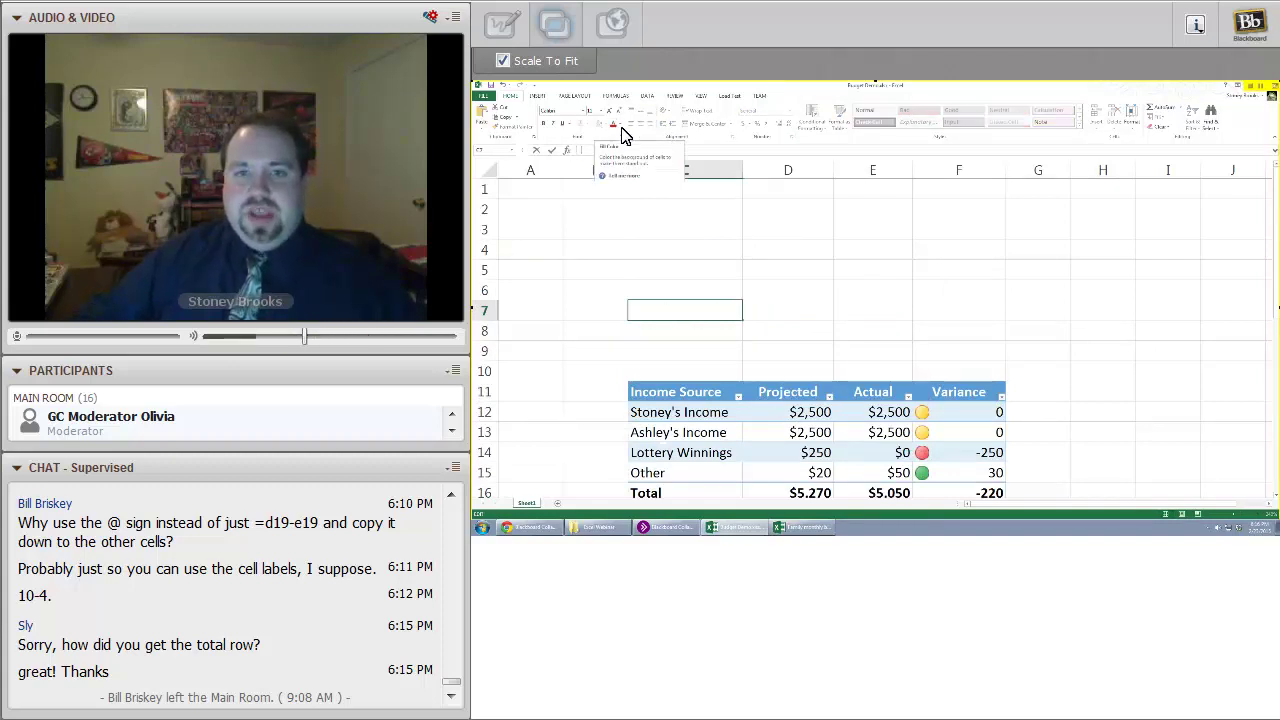
Enter the headers Cash Flow, Projected, Actual and Variance in cells C4 to F4
{"action": "left_click", "coordinate": [799, 538]}
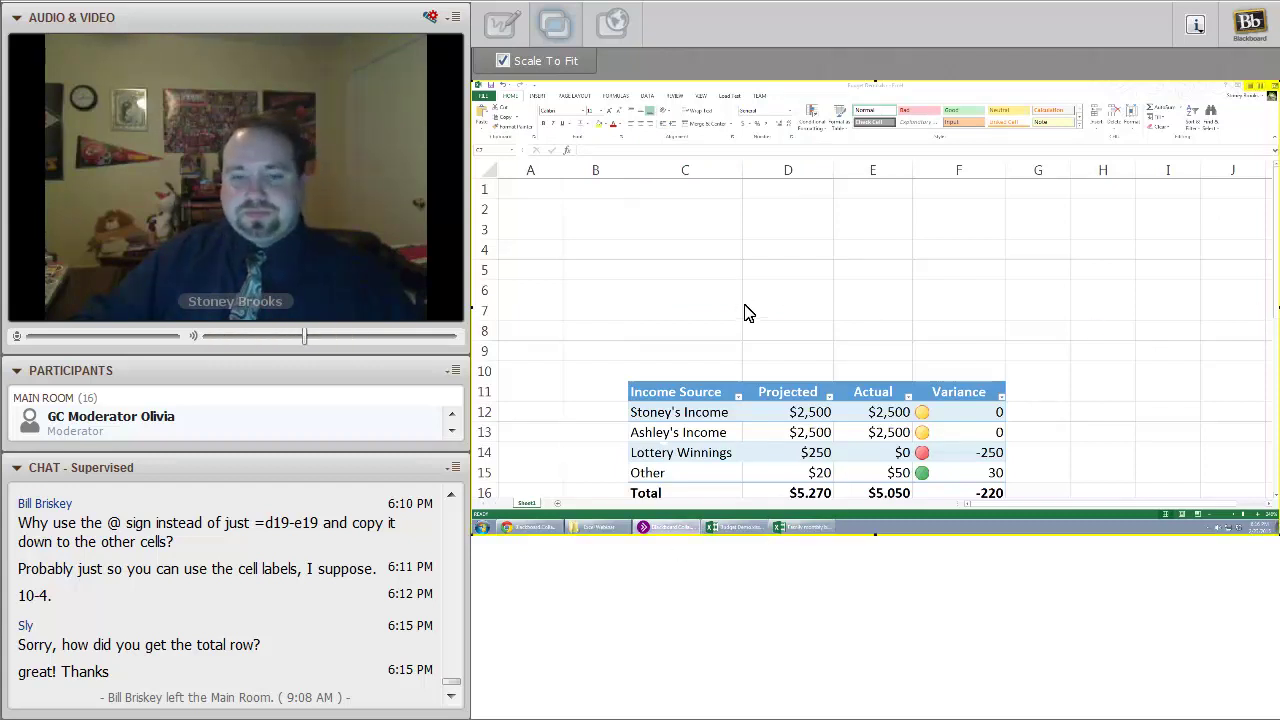
{"action": "left_click", "coordinate": [660, 250]}
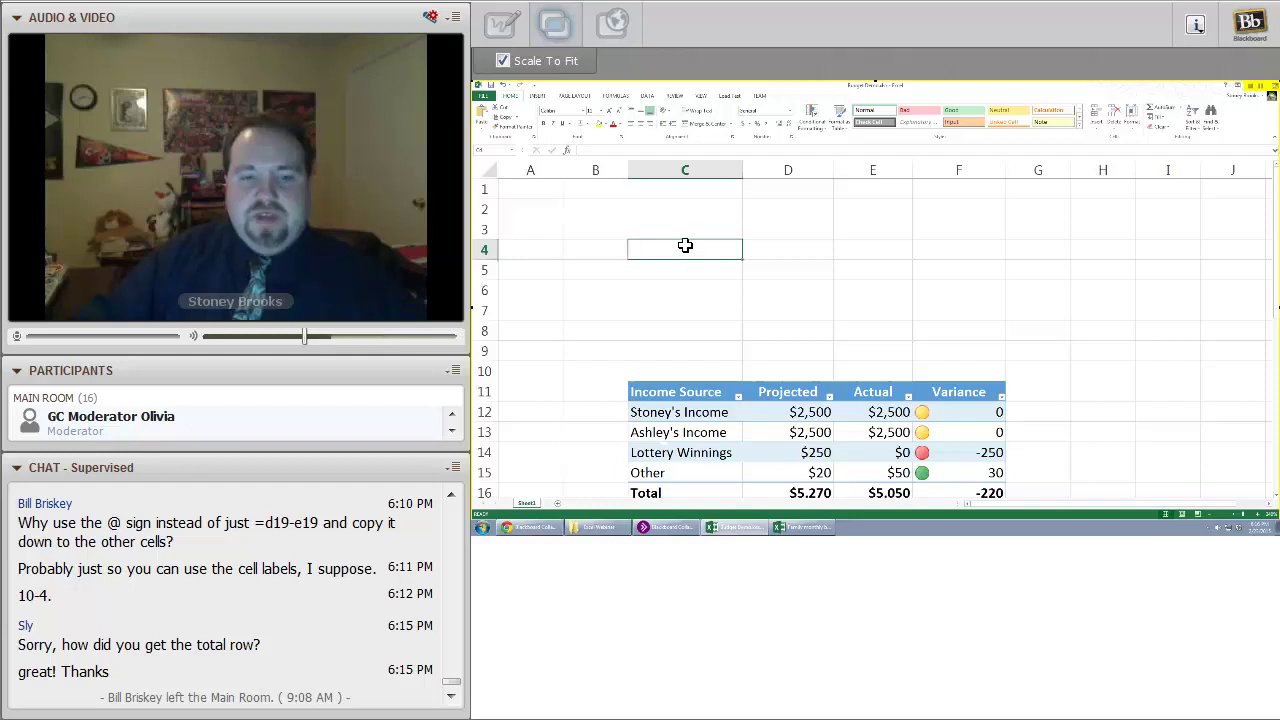
{"action": "left_click", "coordinate": [818, 536]}
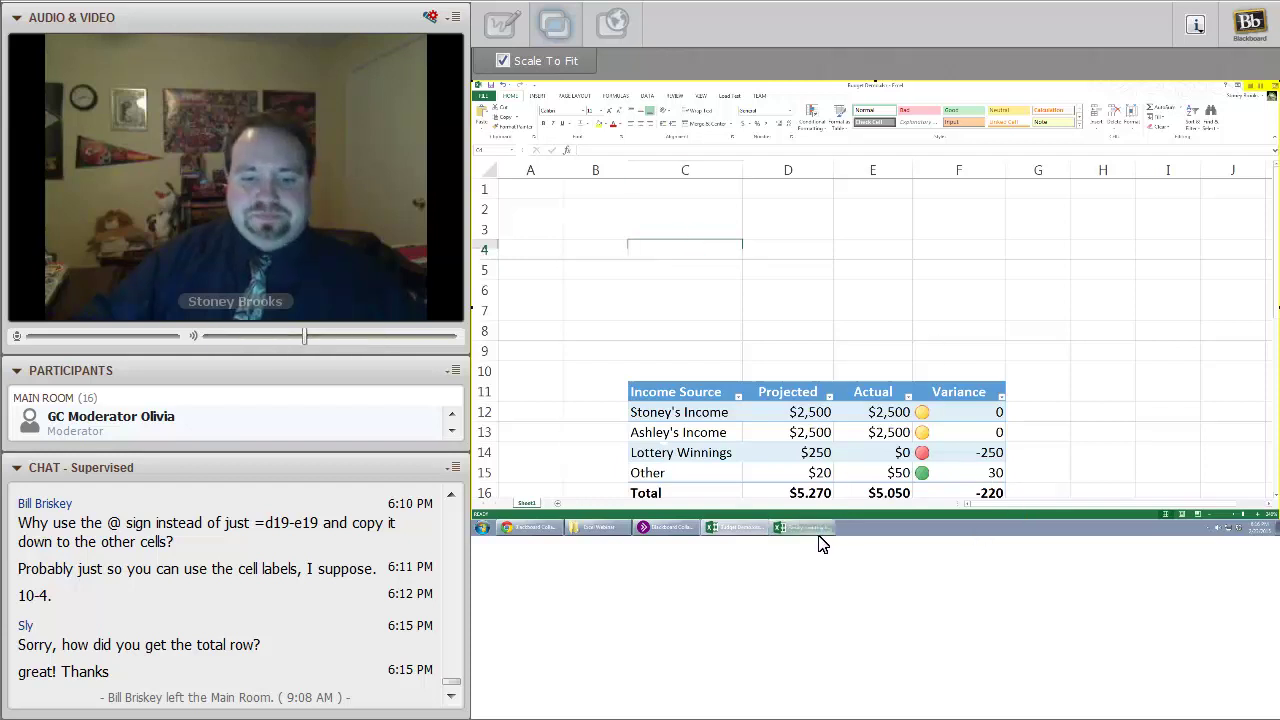
{"action": "left_click", "coordinate": [670, 244]}
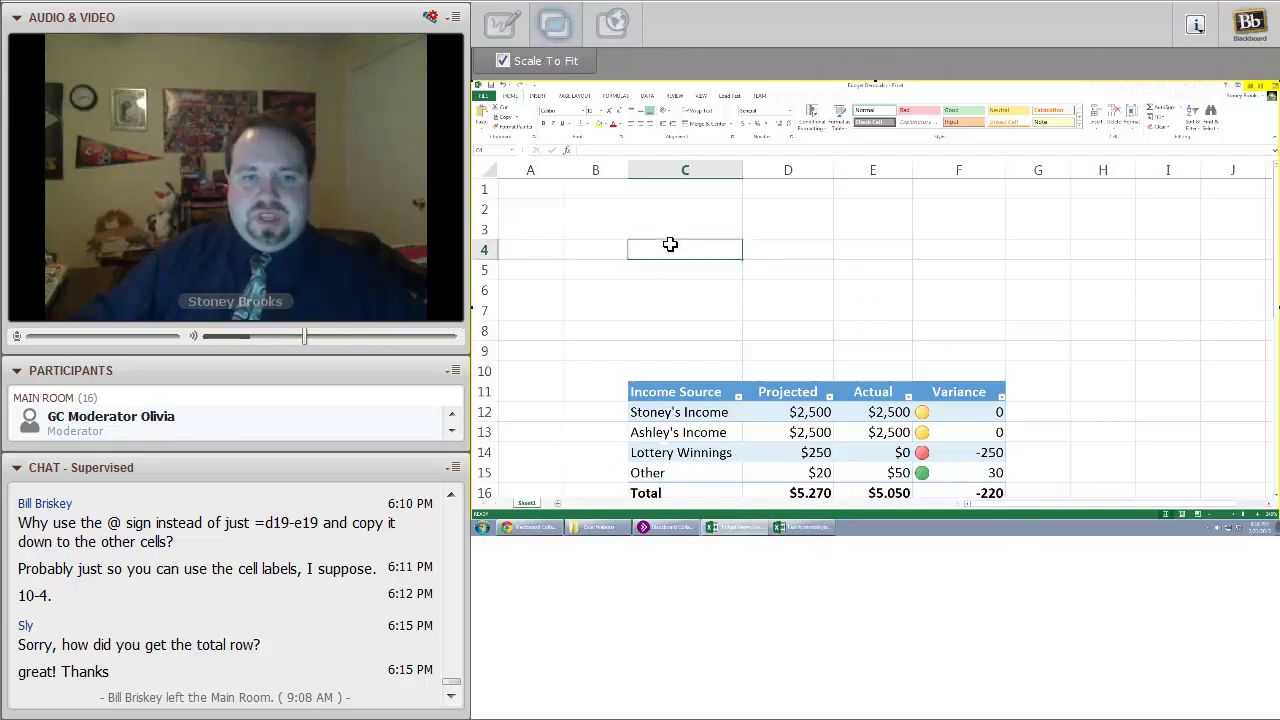
{"action": "type", "text": "Cash Flow"}
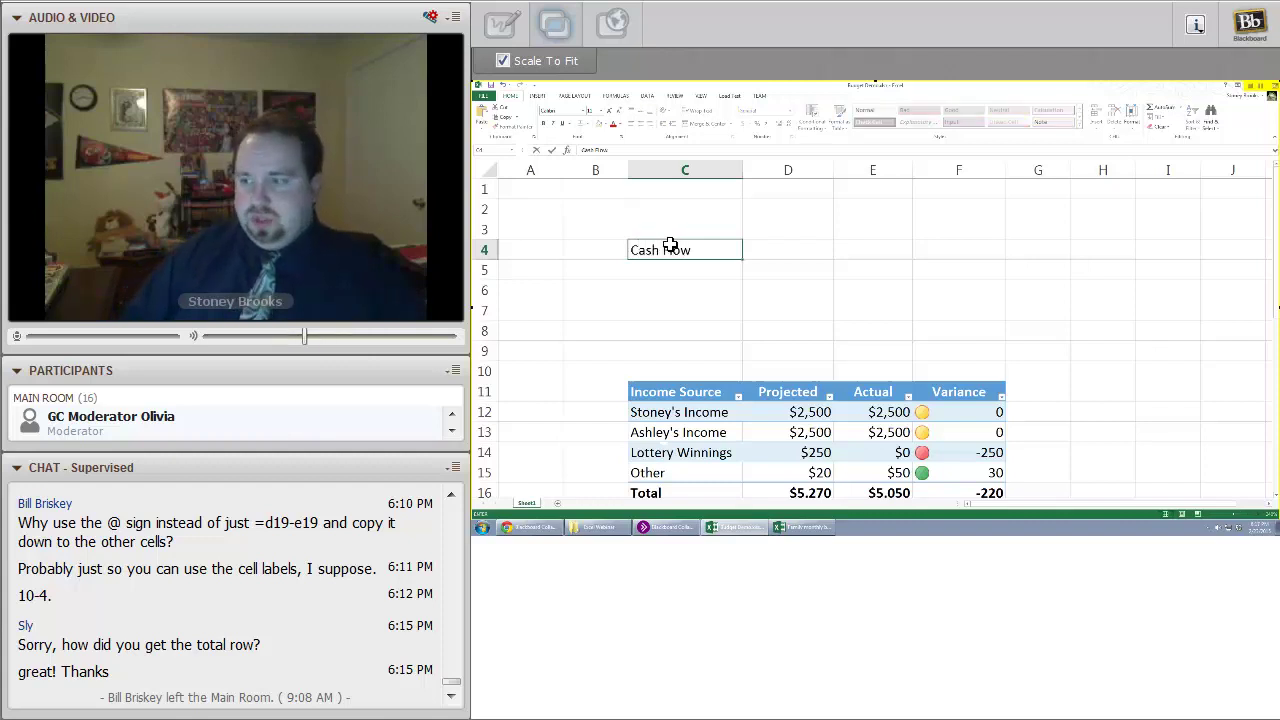
{"action": "key", "text": "Tab"}
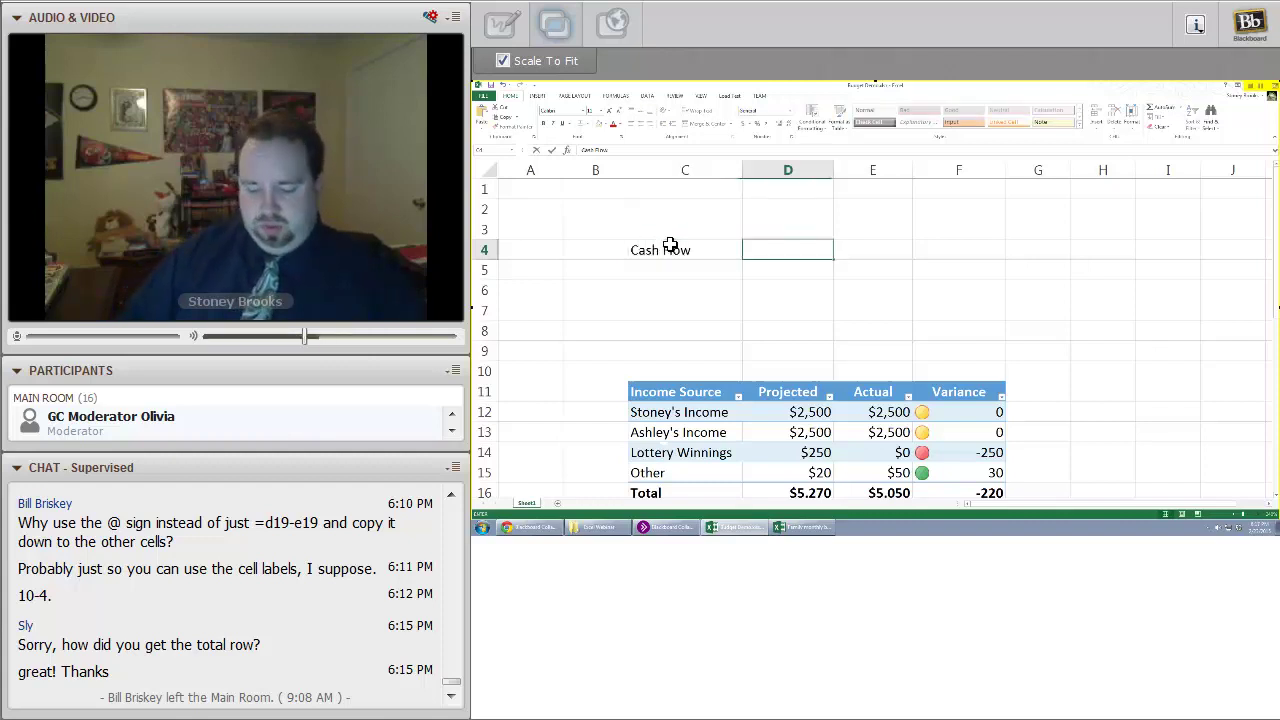
{"action": "type", "text": "Projected"}
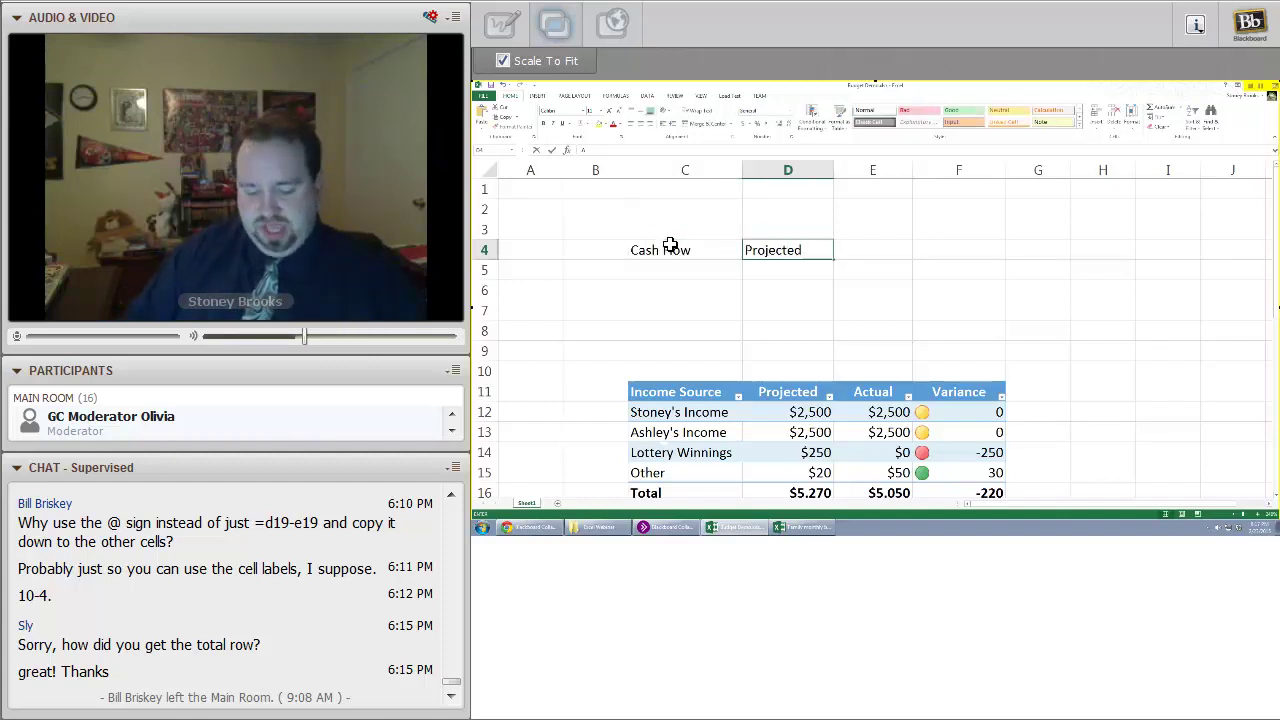
{"action": "key", "text": "Tab"}
{"action": "type", "text": "Actual"}
{"action": "key", "text": "Tab"}
{"action": "type", "text": "Variance"}
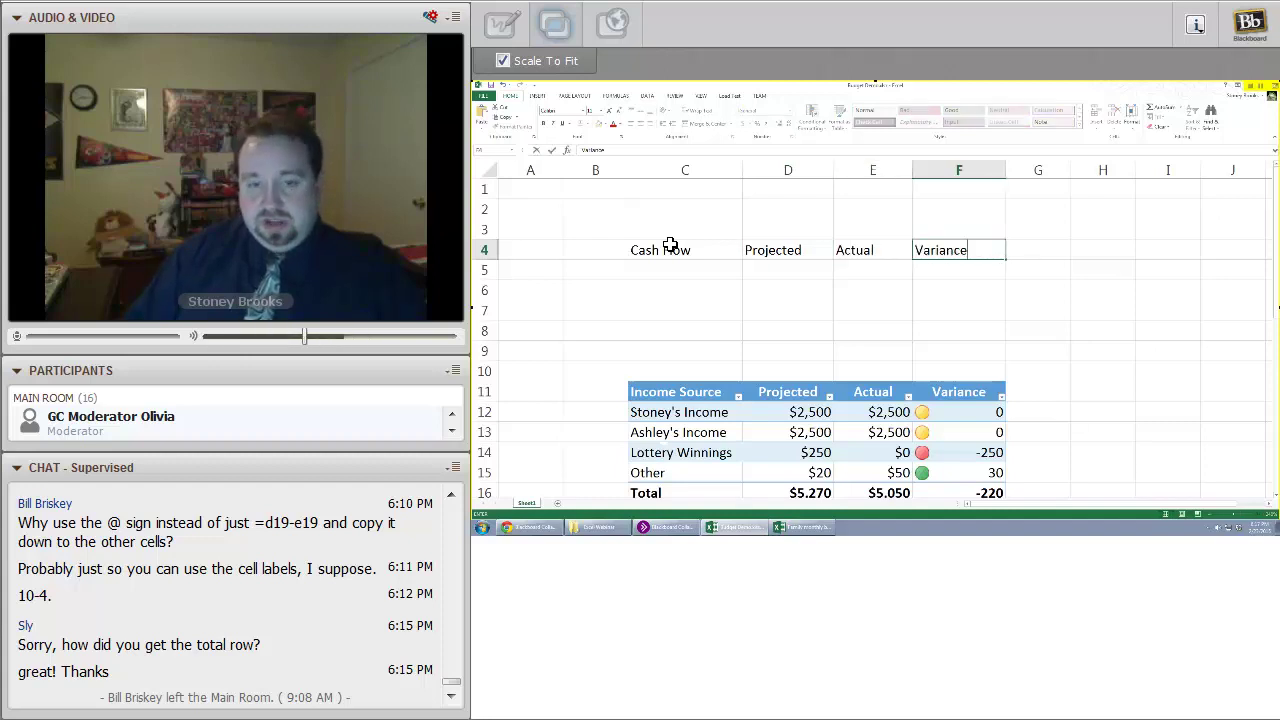
{"action": "key", "text": "Return"}
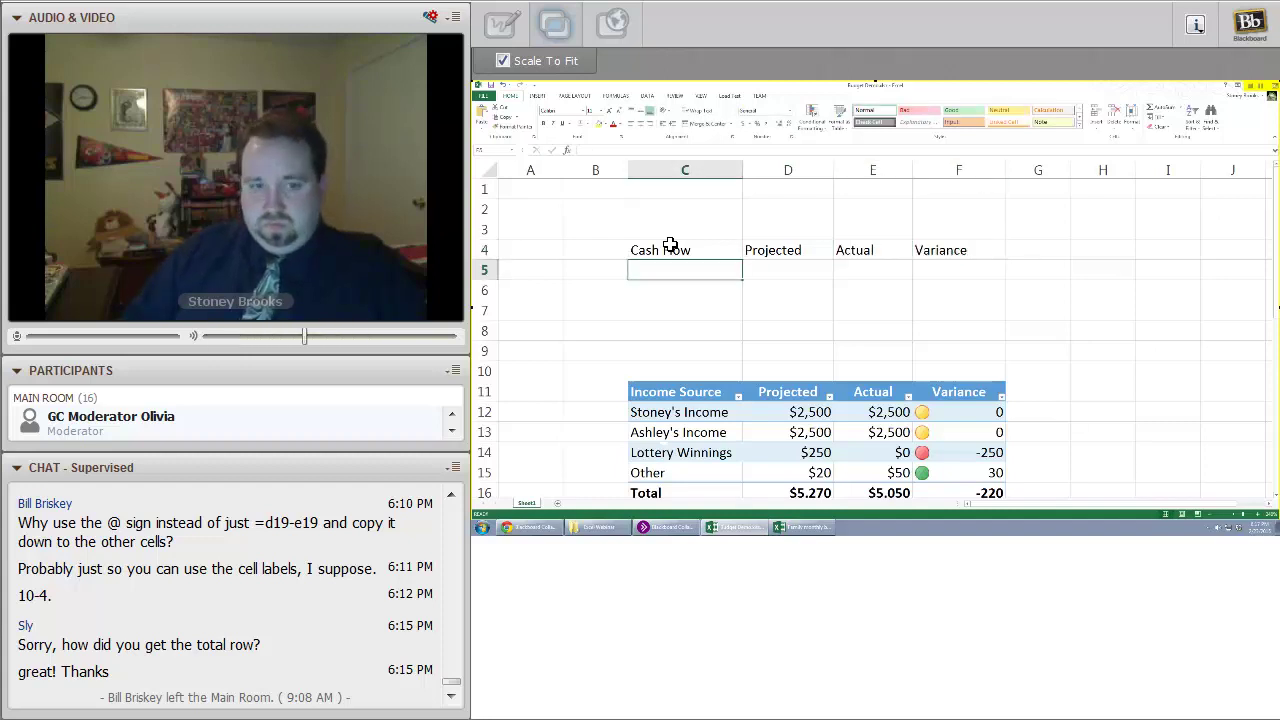
Add the row labels Total Income in C5 and Total Expense in C6 under the Cash Flow header
{"action": "type", "text": "Total Income"}
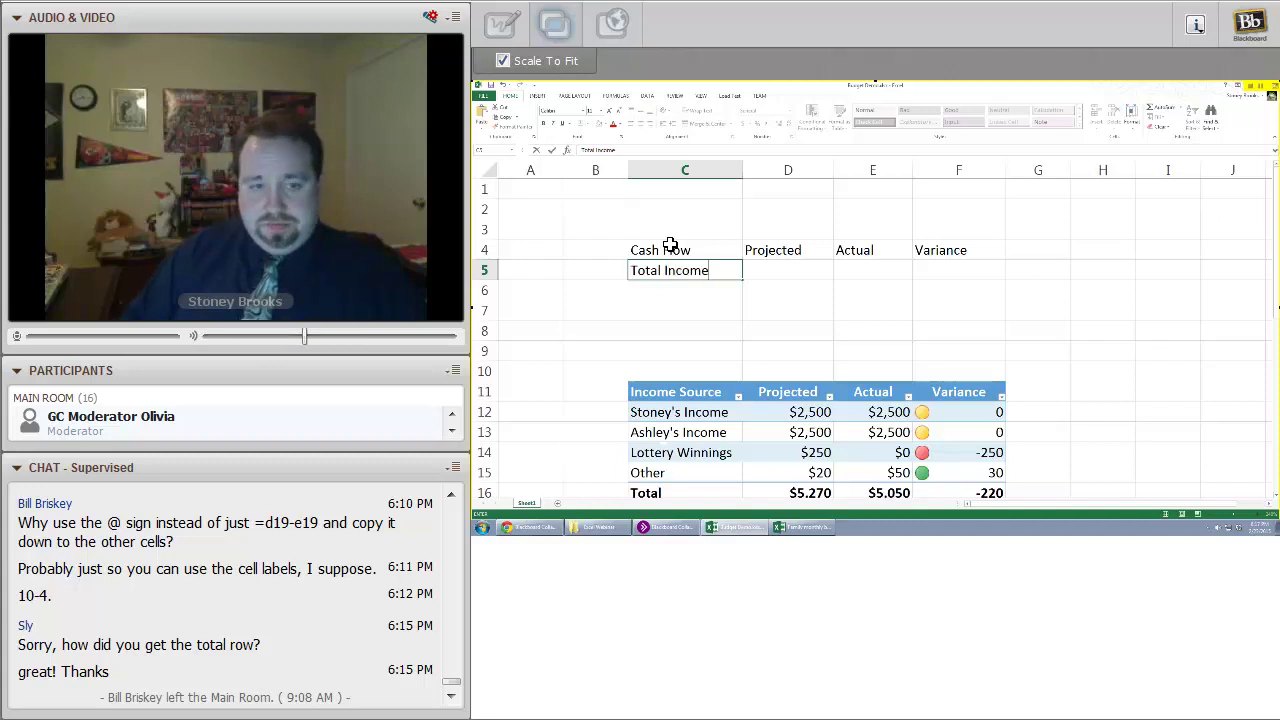
{"action": "key", "text": "Return"}
{"action": "type", "text": "Total E"}
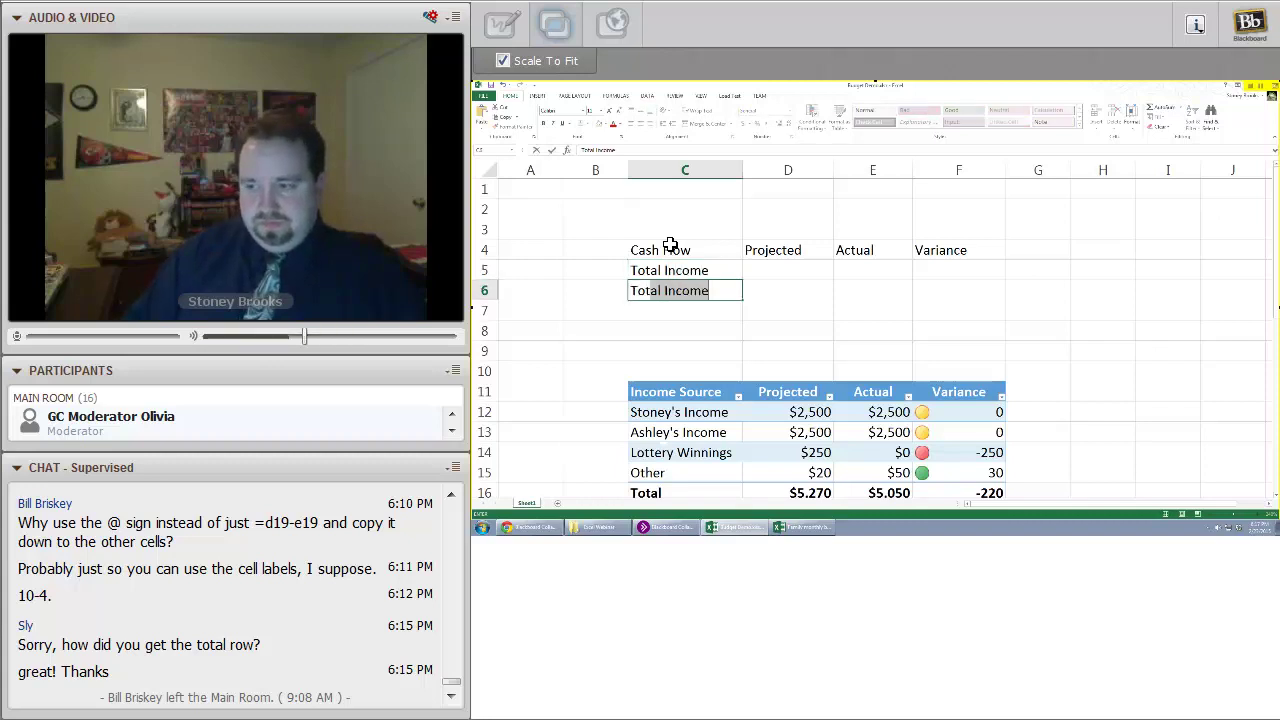
{"action": "type", "text": "xpense"}
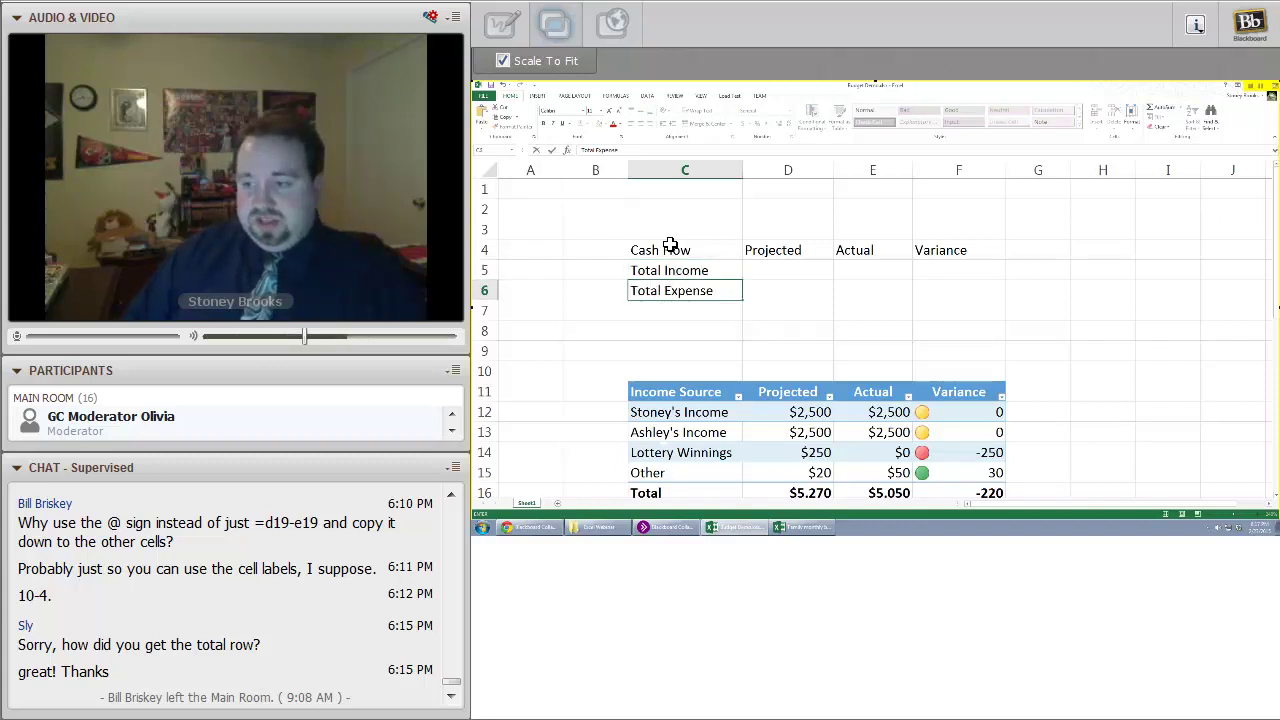
{"action": "key", "text": "Return"}
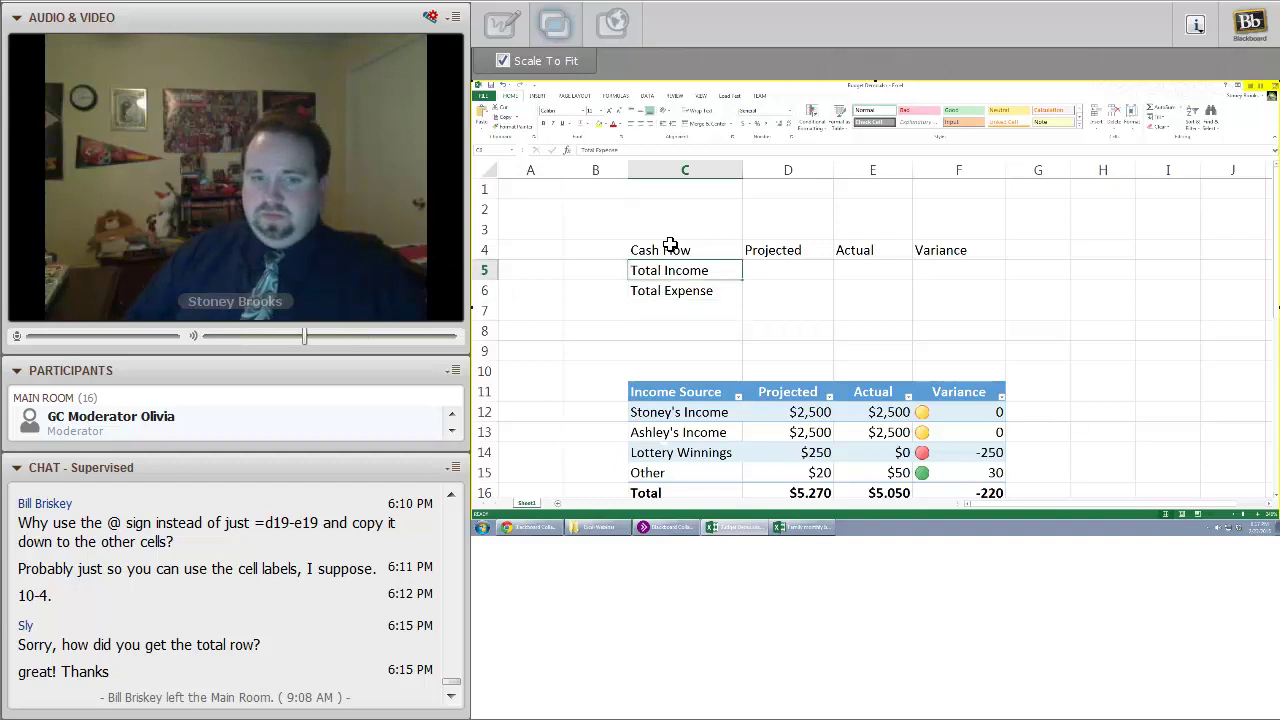
{"action": "key", "text": "Right"}
{"action": "key", "text": "Right"}
{"action": "key", "text": "Left"}
{"action": "key", "text": "Left"}
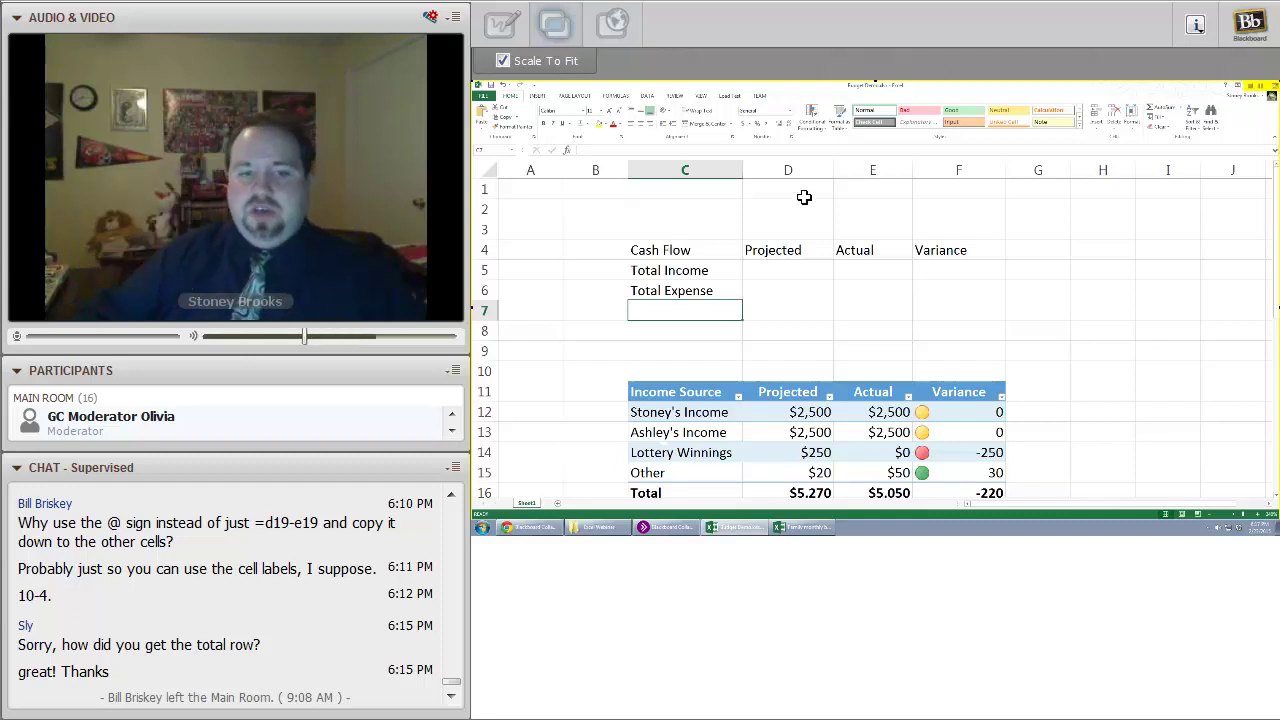
Format the Cash Flow range C4:F6 as a table with headers, using a green banded style
{"action": "left_click_drag", "start_coordinate": [686, 252], "coordinate": [929, 291]}
{"action": "left_click", "coordinate": [836, 118]}
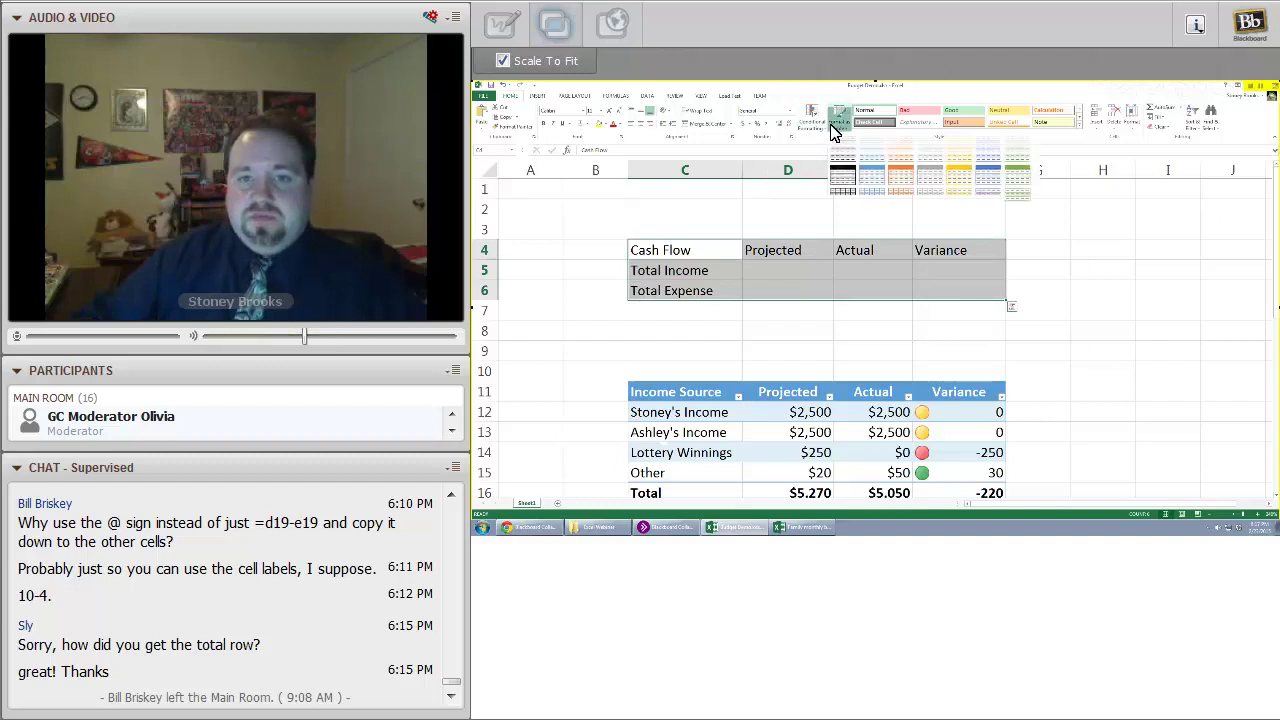
{"action": "left_click", "coordinate": [843, 232]}
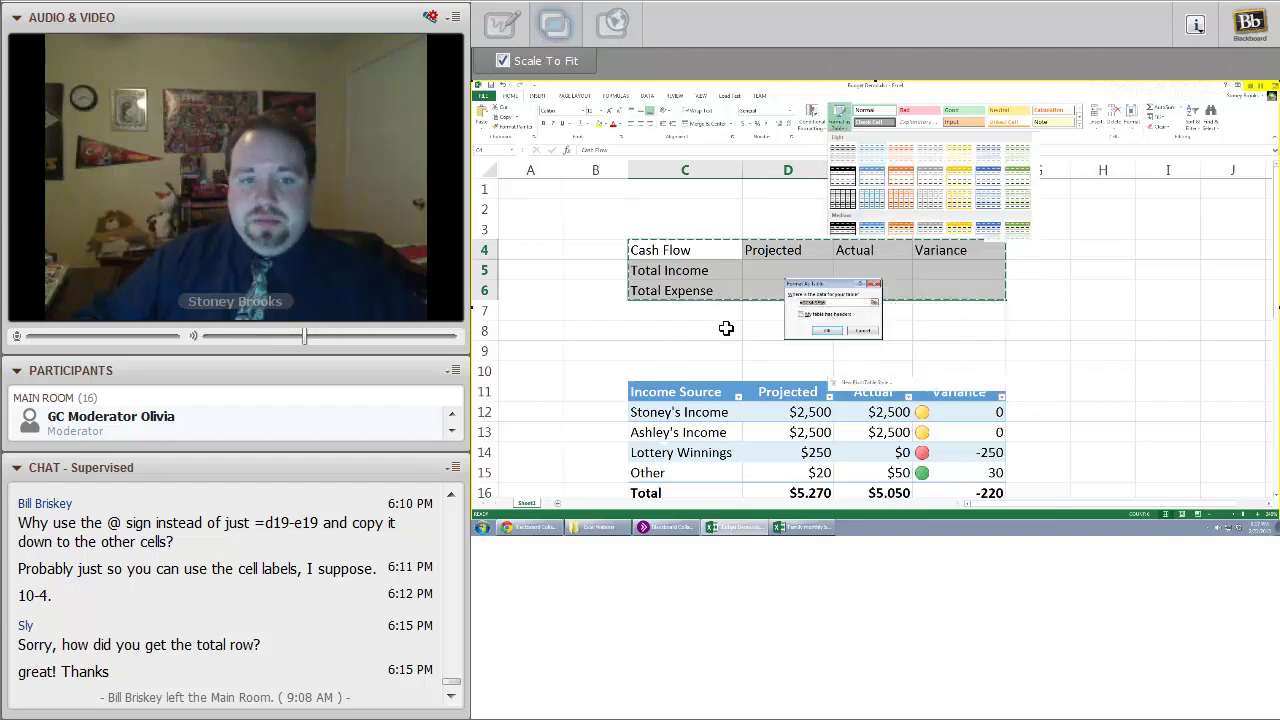
{"action": "left_click", "coordinate": [811, 329]}
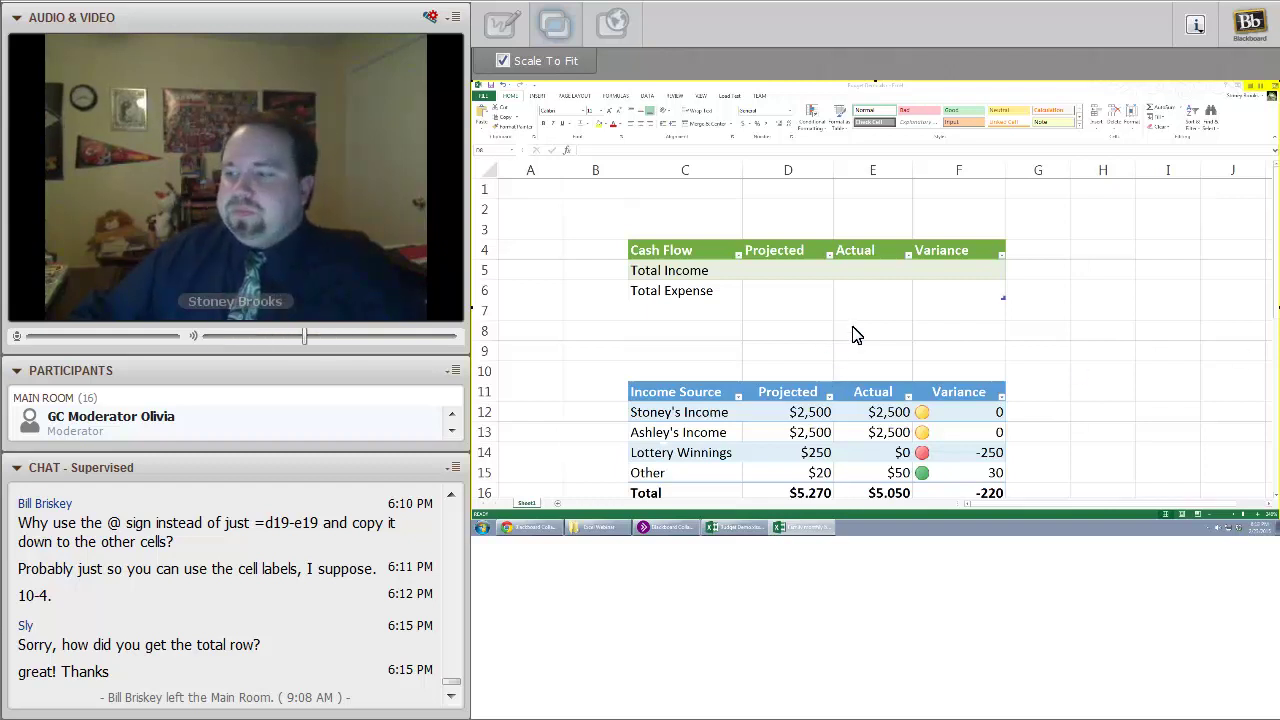
Enter =Table1[[#Totals],[Projected]] in D5 to link the income table's Projected total, and clear the auto-filled copy in the Total Expense row
{"action": "left_click", "coordinate": [778, 270]}
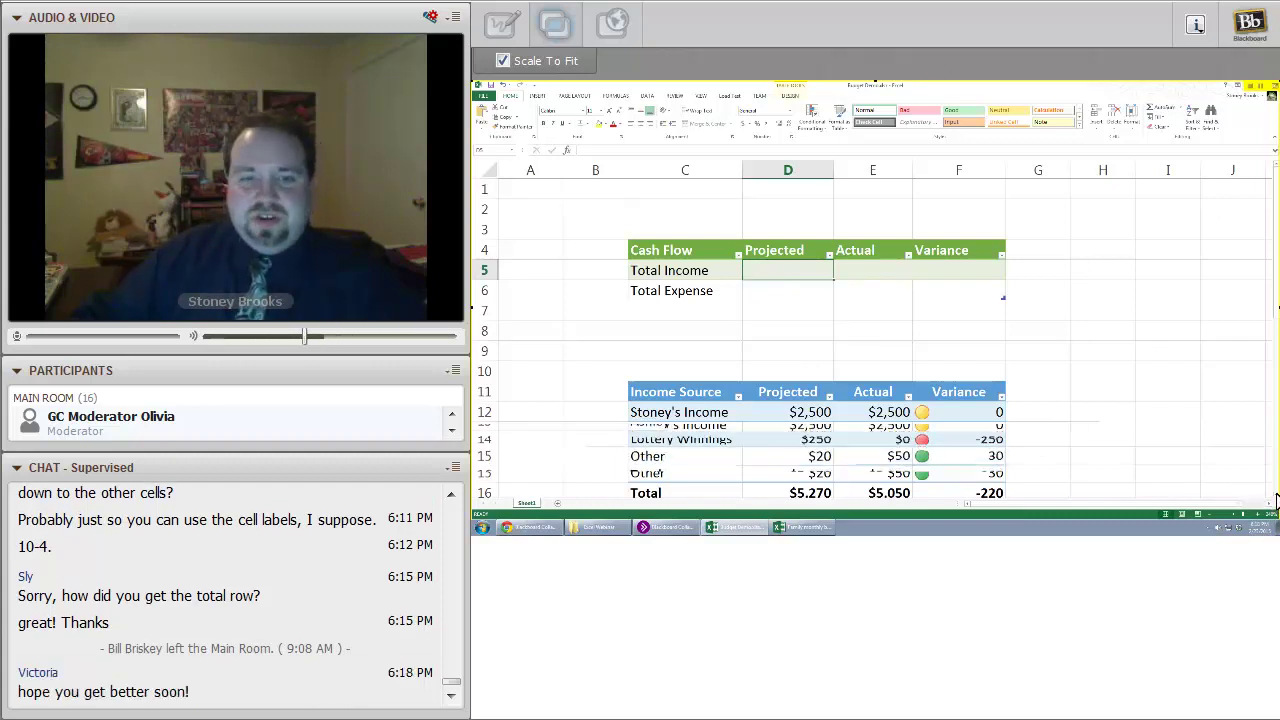
{"action": "scroll", "coordinate": [1275, 500], "scroll_direction": "down", "scroll_amount": 1}
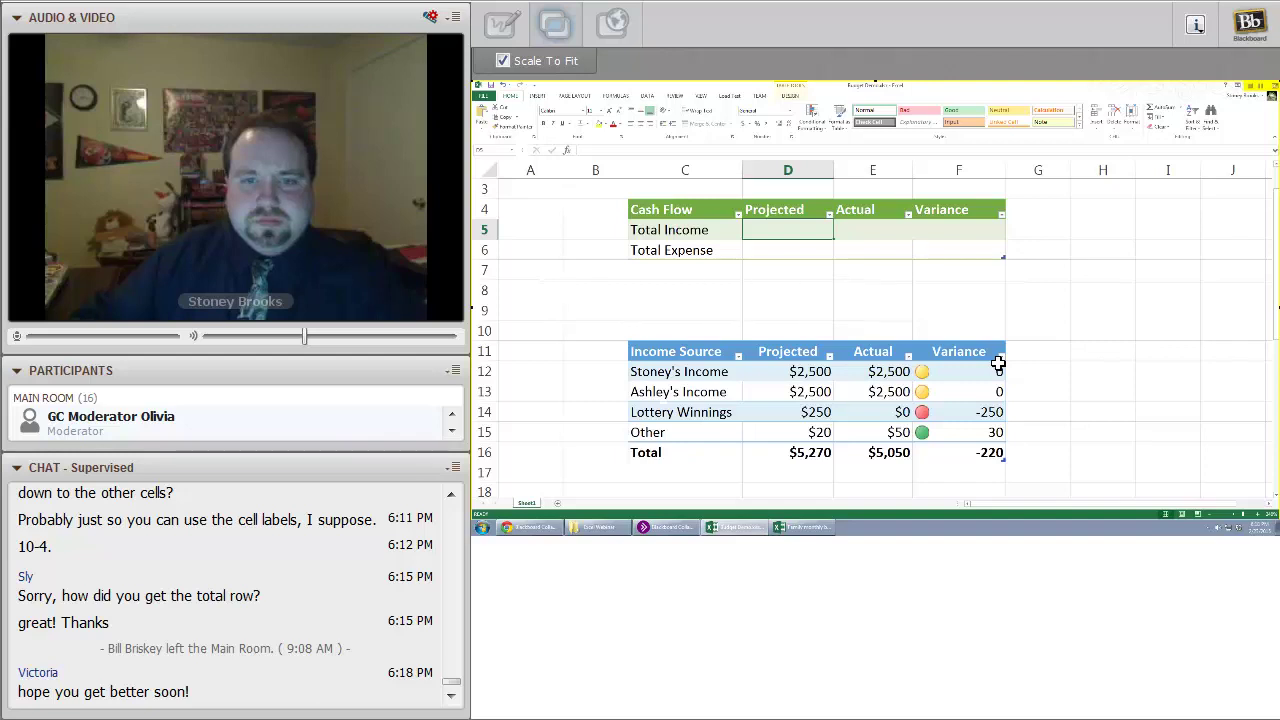
{"action": "left_click", "coordinate": [662, 230]}
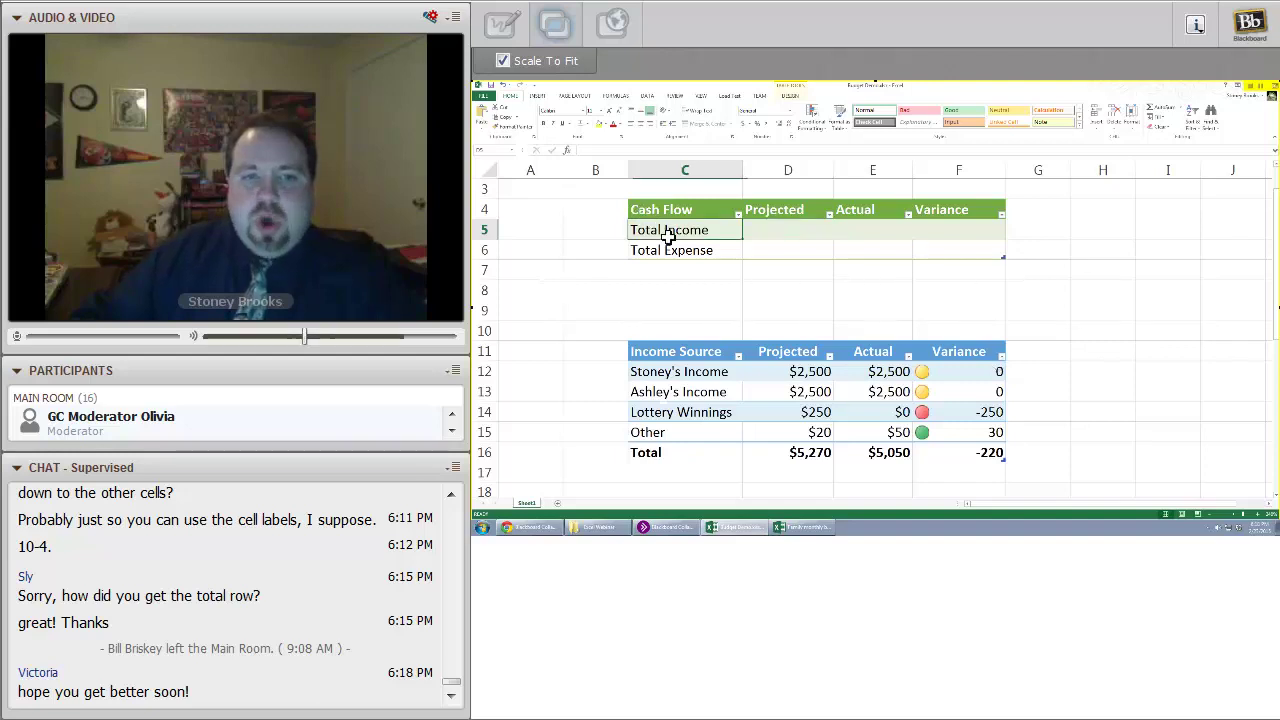
{"action": "left_click", "coordinate": [755, 230]}
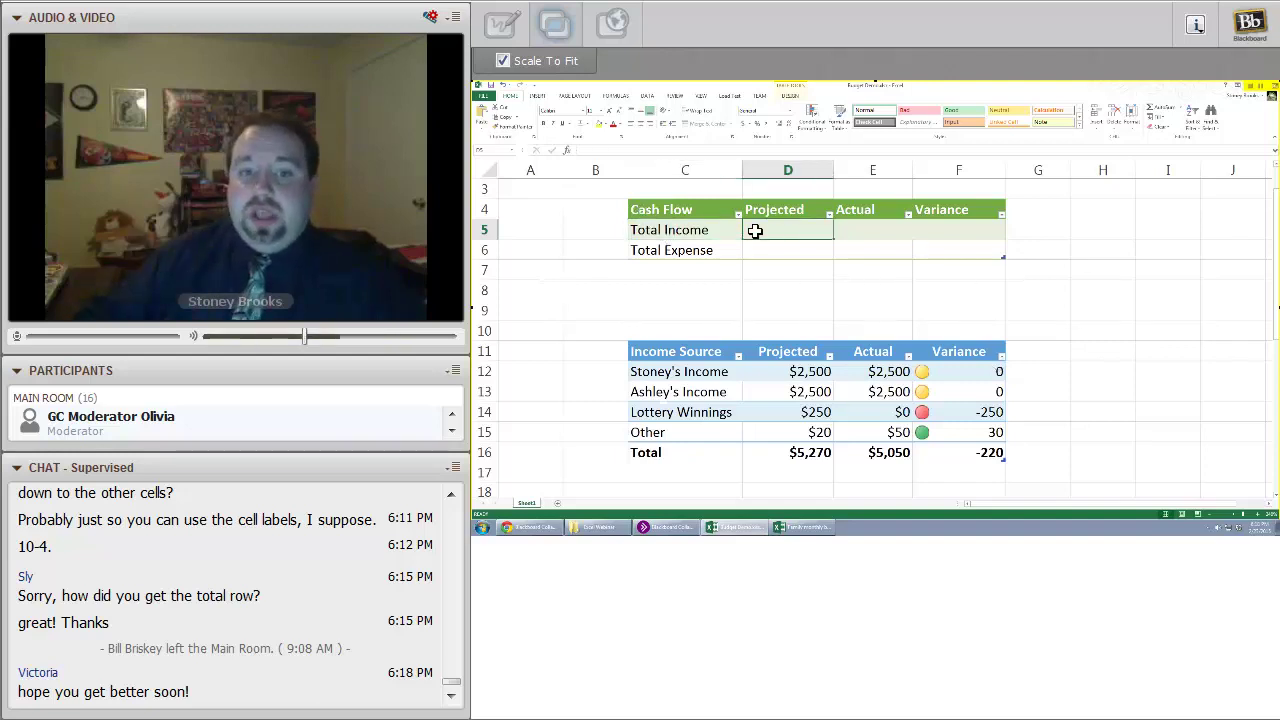
{"action": "left_click", "coordinate": [751, 449]}
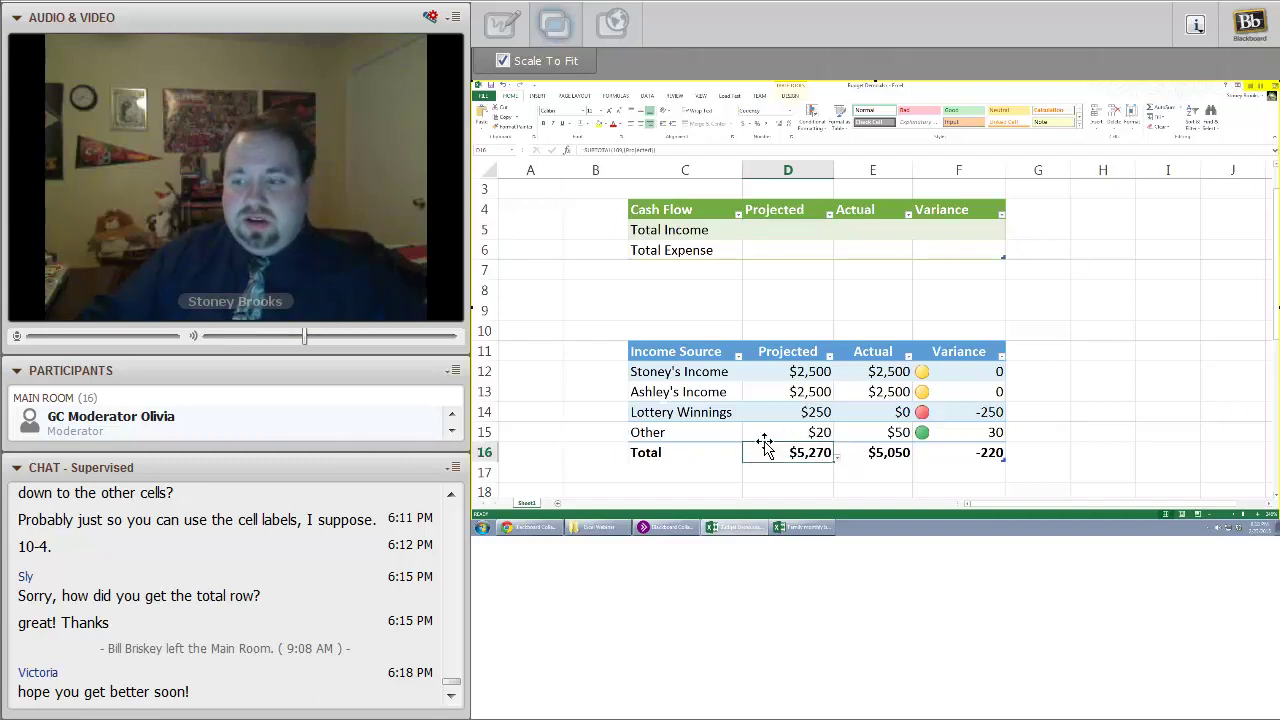
{"action": "left_click", "coordinate": [797, 226]}
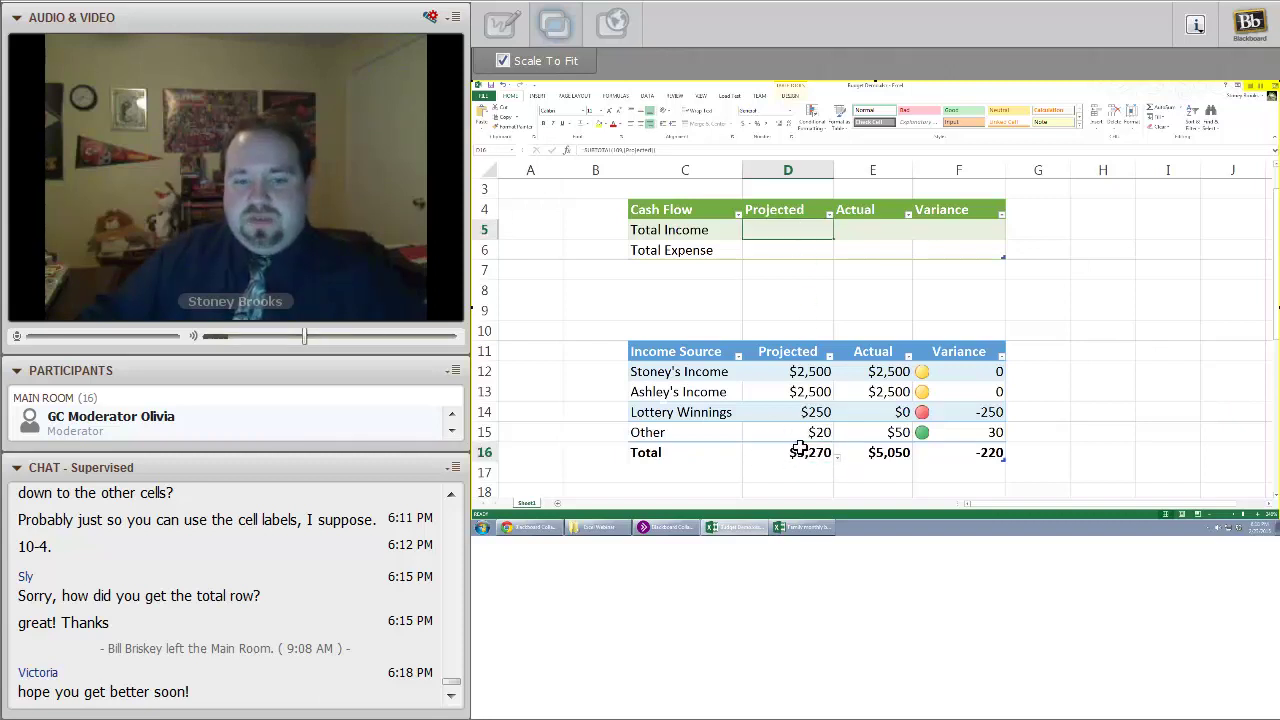
{"action": "left_click", "coordinate": [784, 229]}
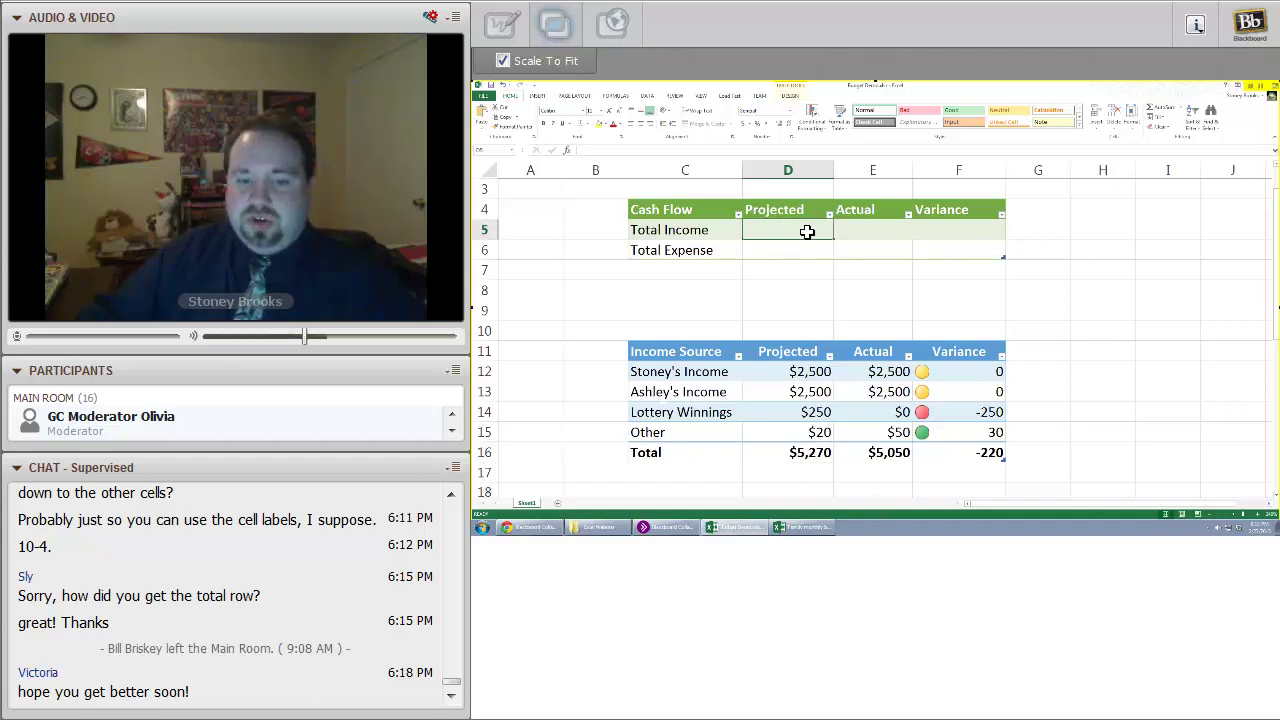
{"action": "type", "text": "="}
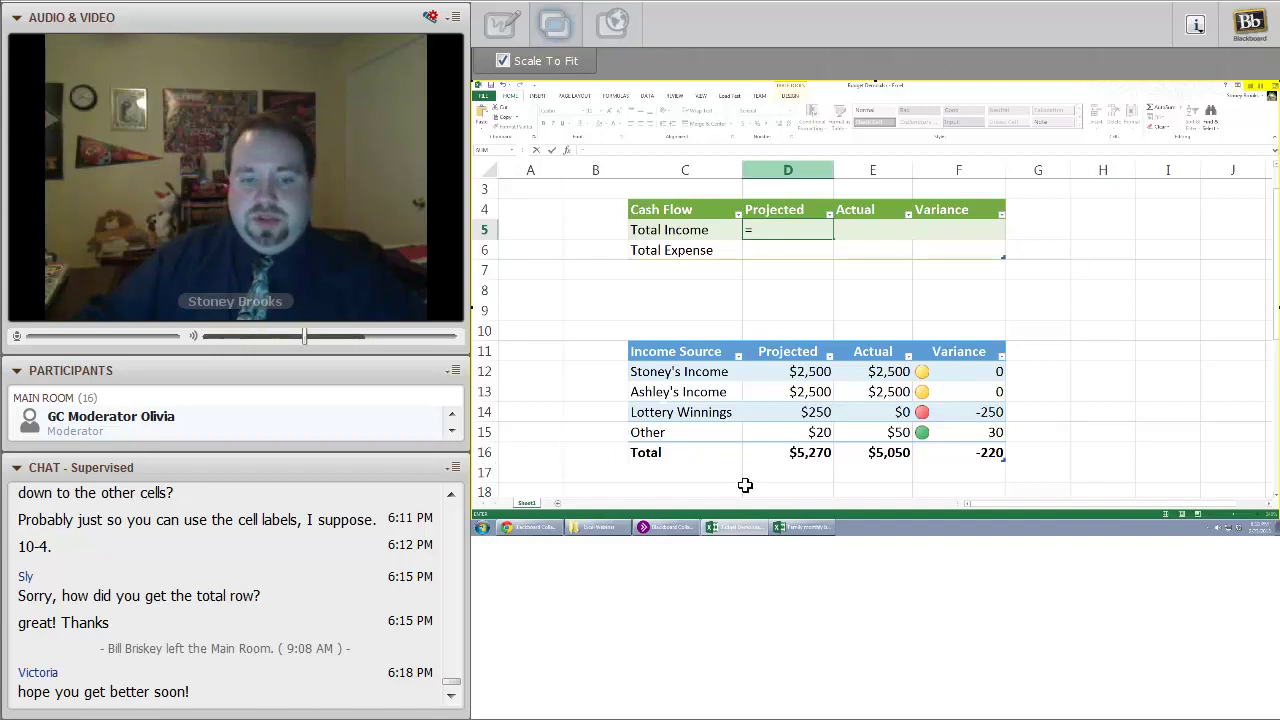
{"action": "left_click", "coordinate": [801, 458]}
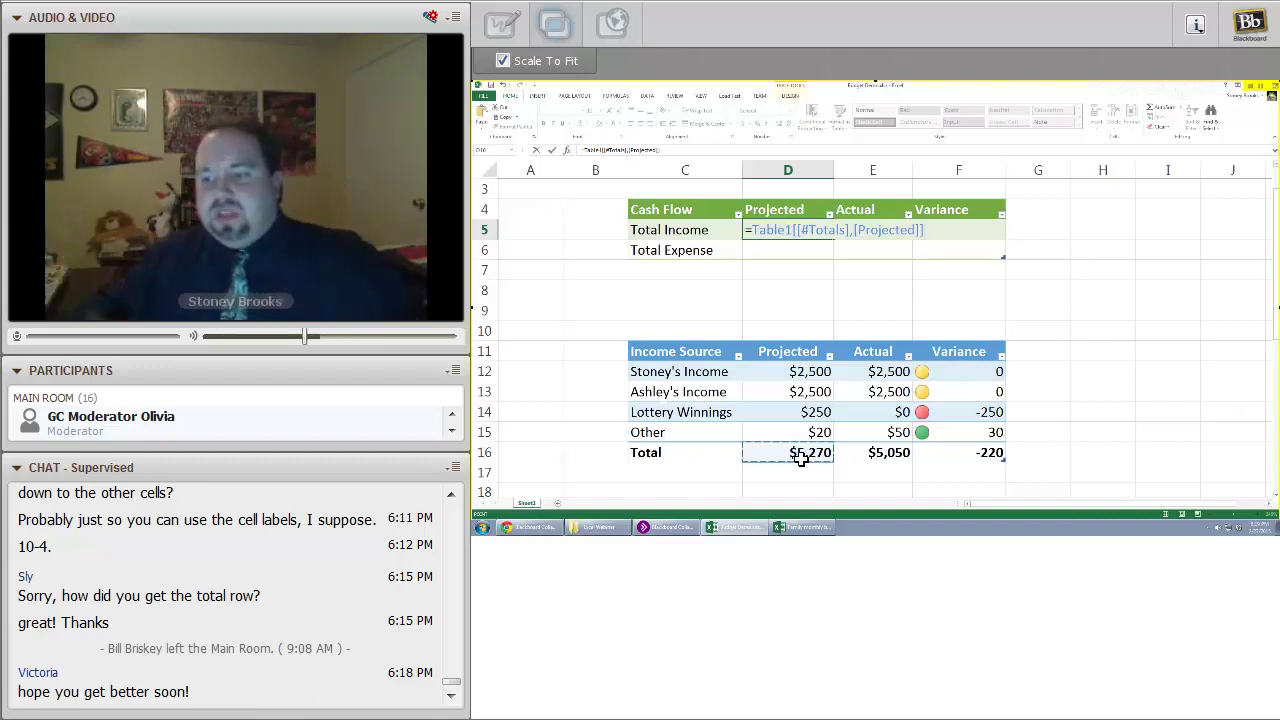
{"action": "key", "text": "Return"}
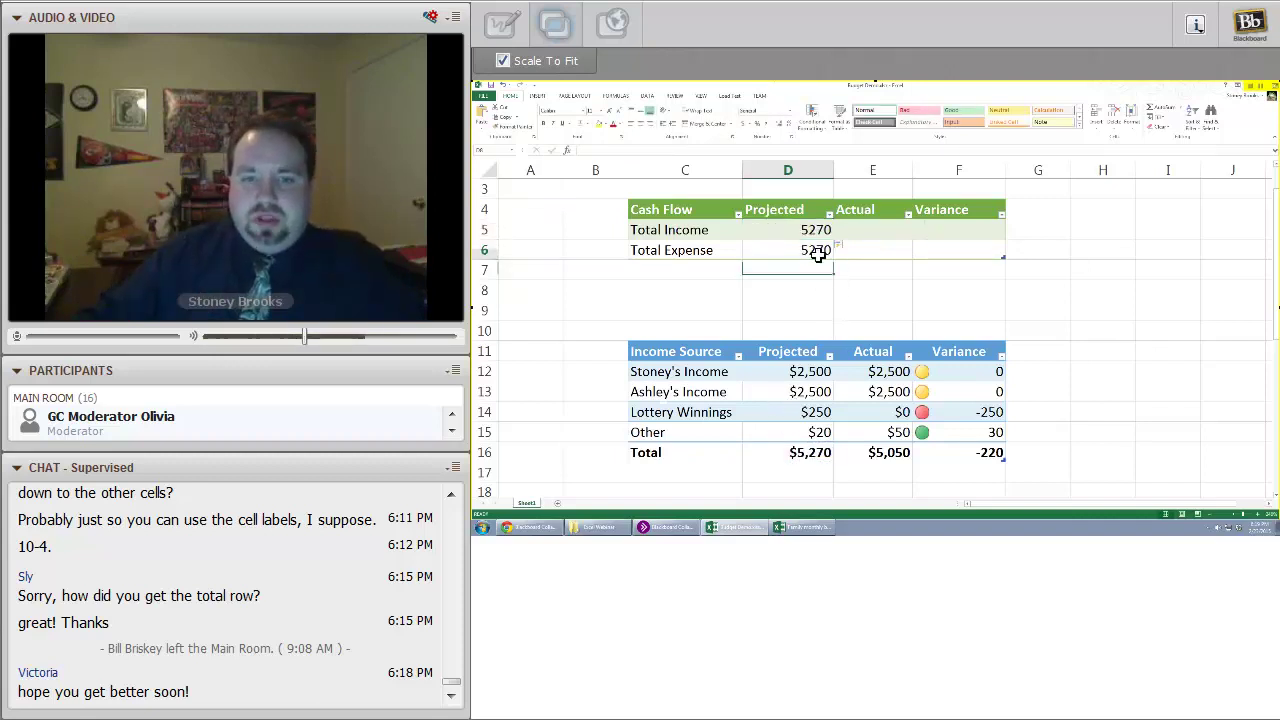
{"action": "key", "text": "Delete"}
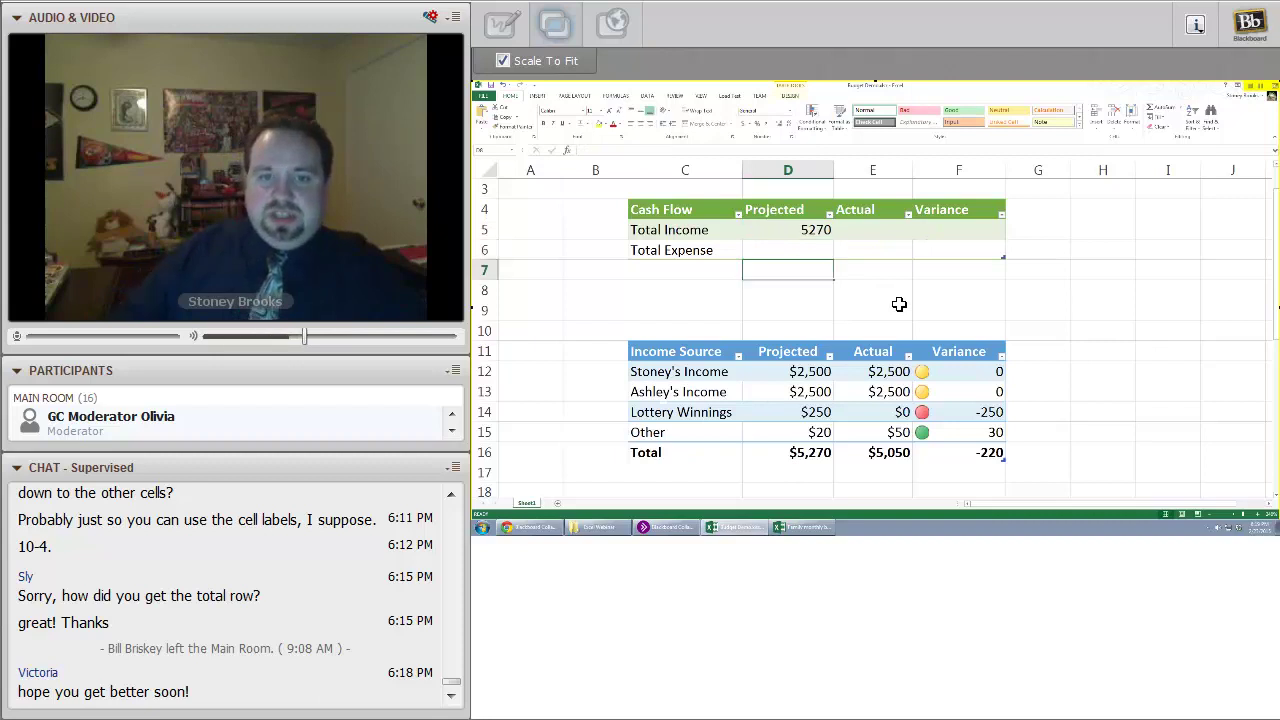
{"action": "key", "text": "Up"}
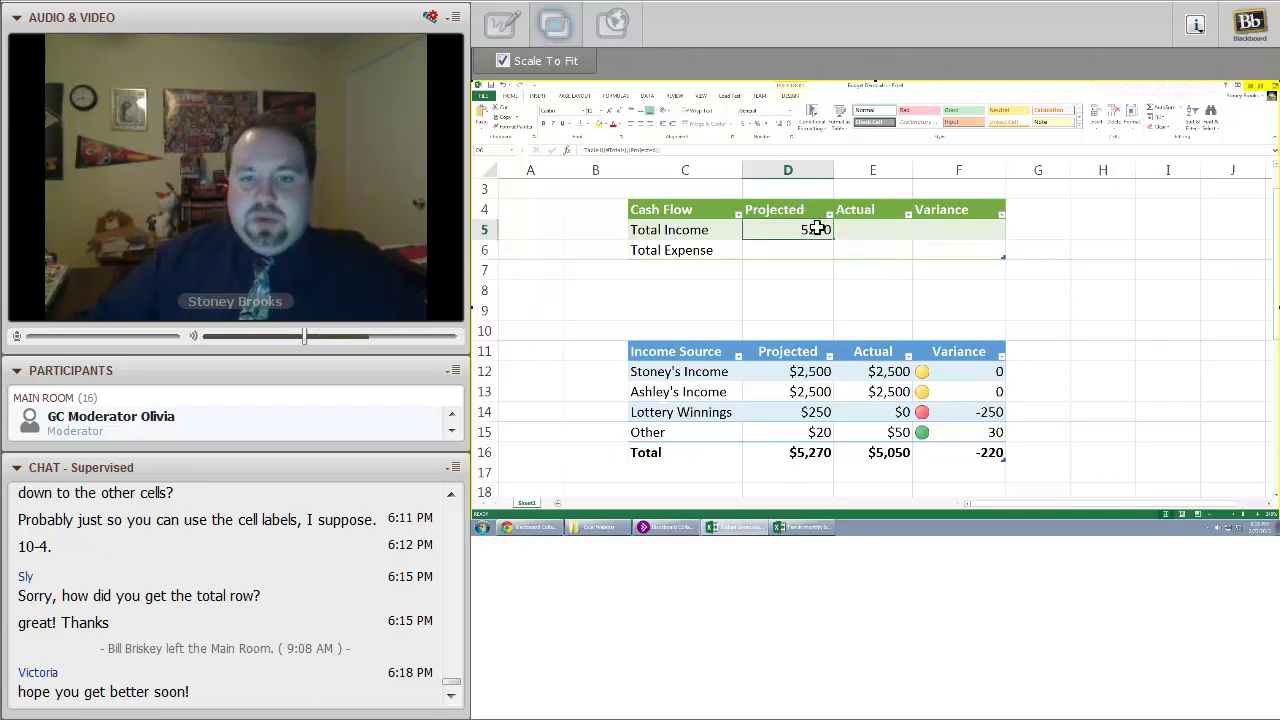
Set the Projected amount for Lottery Winnings in D14 to 200
{"action": "left_click", "coordinate": [825, 410]}
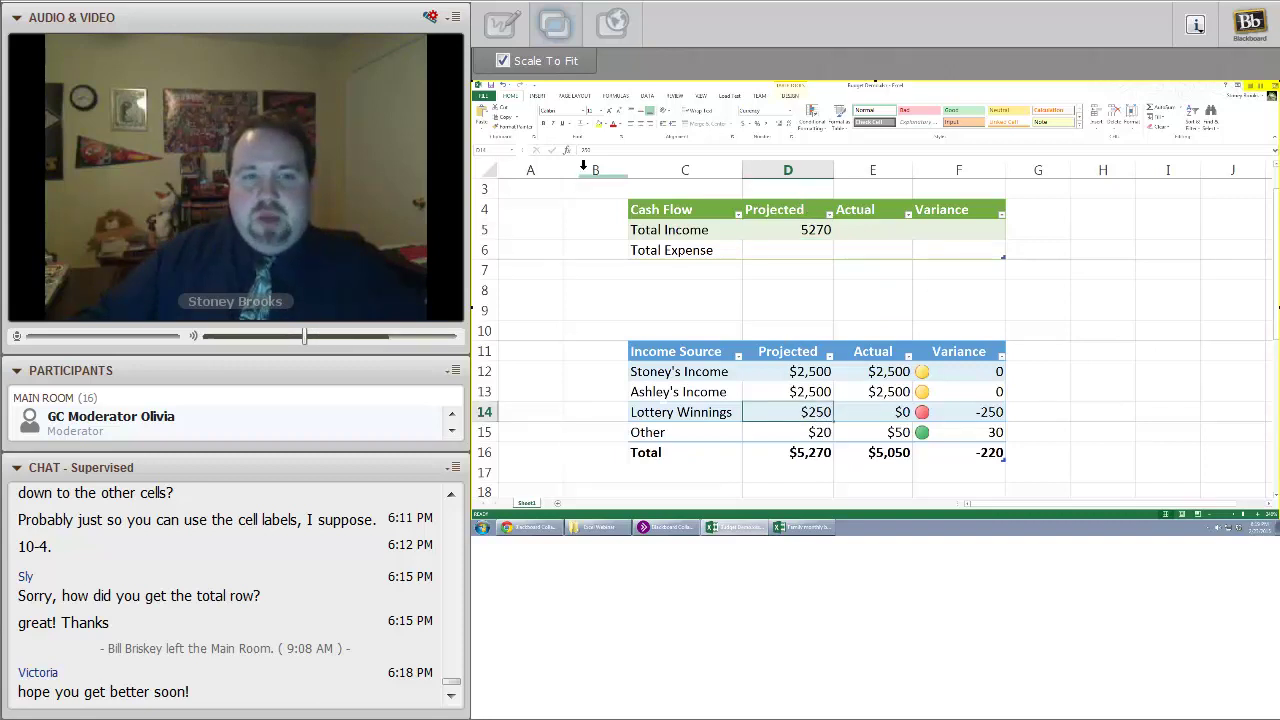
{"action": "left_click", "coordinate": [639, 170]}
{"action": "key", "text": "F2"}
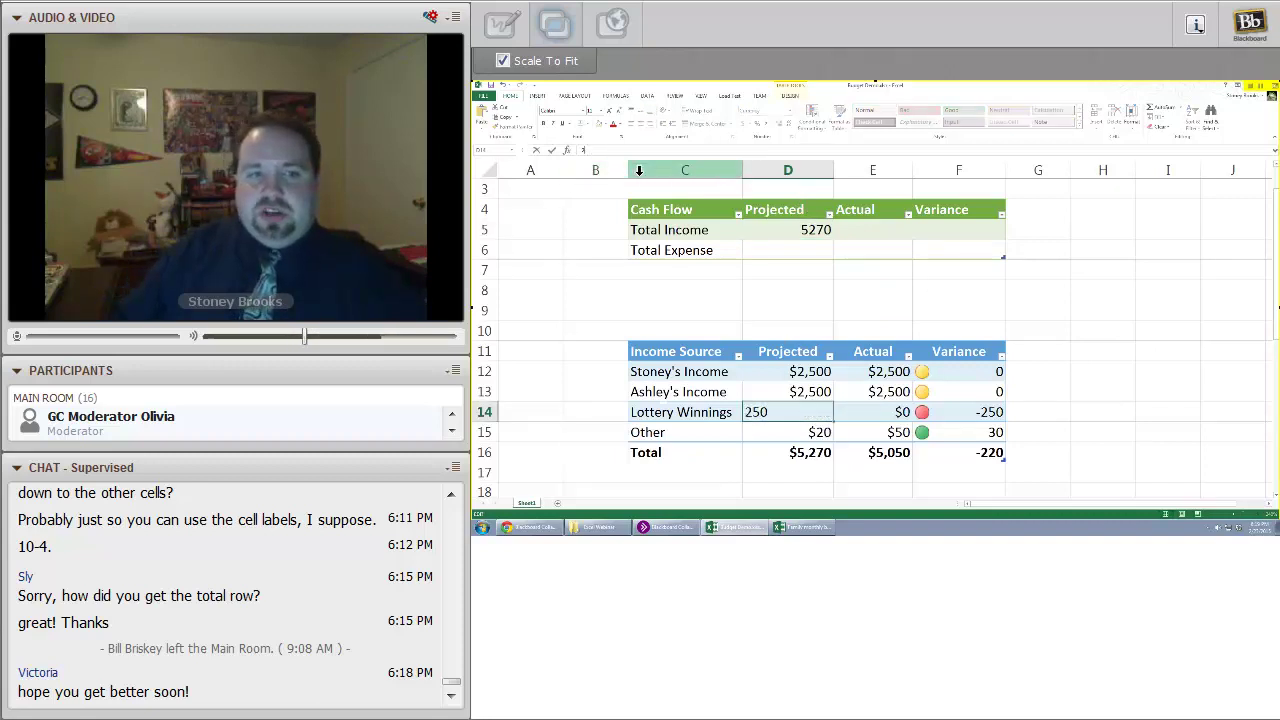
{"action": "key", "text": "BackSpace"}
{"action": "key", "text": "BackSpace"}
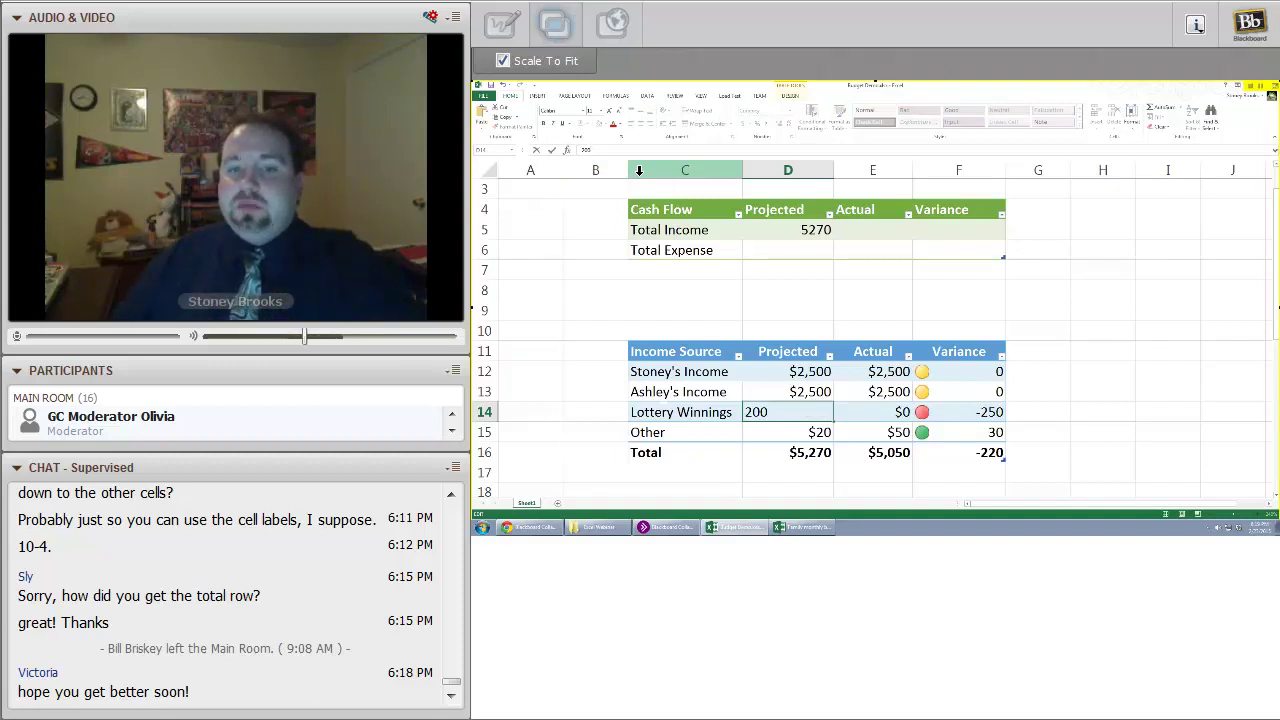
{"action": "key", "text": "Return"}
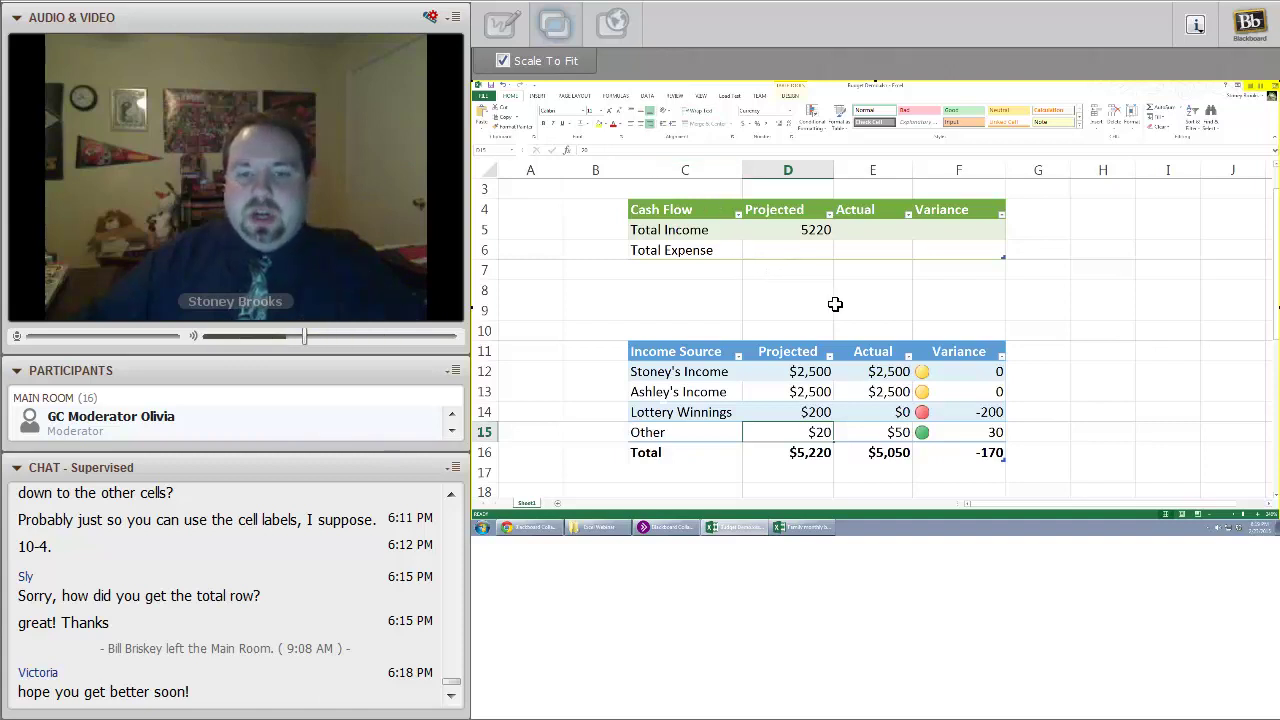
Enter =Table1[[#Totals],[Actual]] in E5 to link the income table's Actual total, and clear the auto-filled copy in E6
{"action": "left_click", "coordinate": [800, 231]}
{"action": "left_click", "coordinate": [871, 228]}
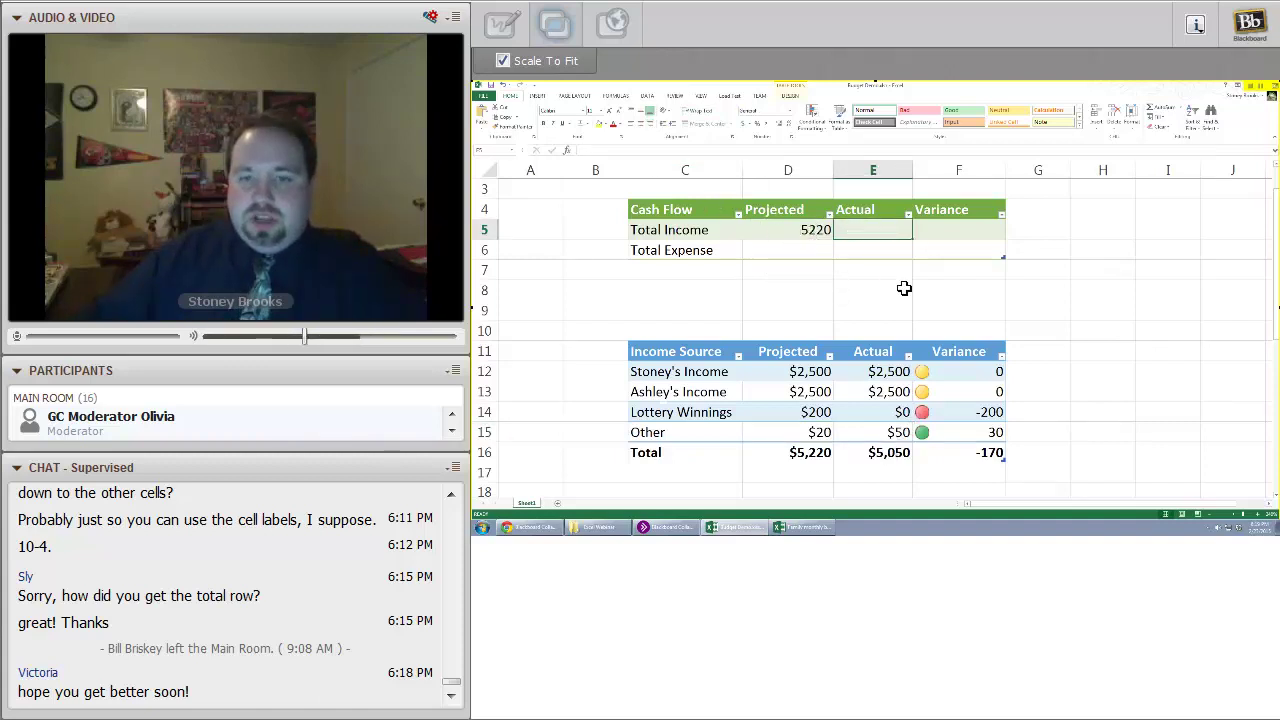
{"action": "left_click", "coordinate": [672, 152]}
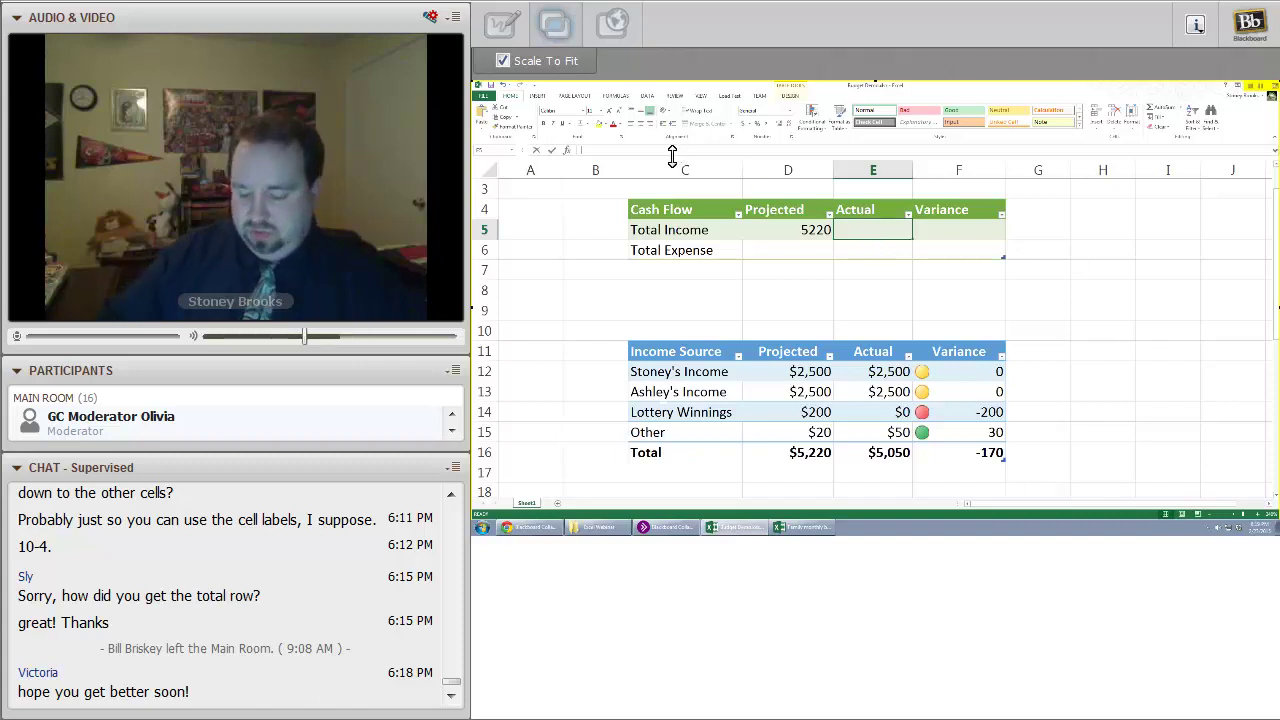
{"action": "type", "text": "="}
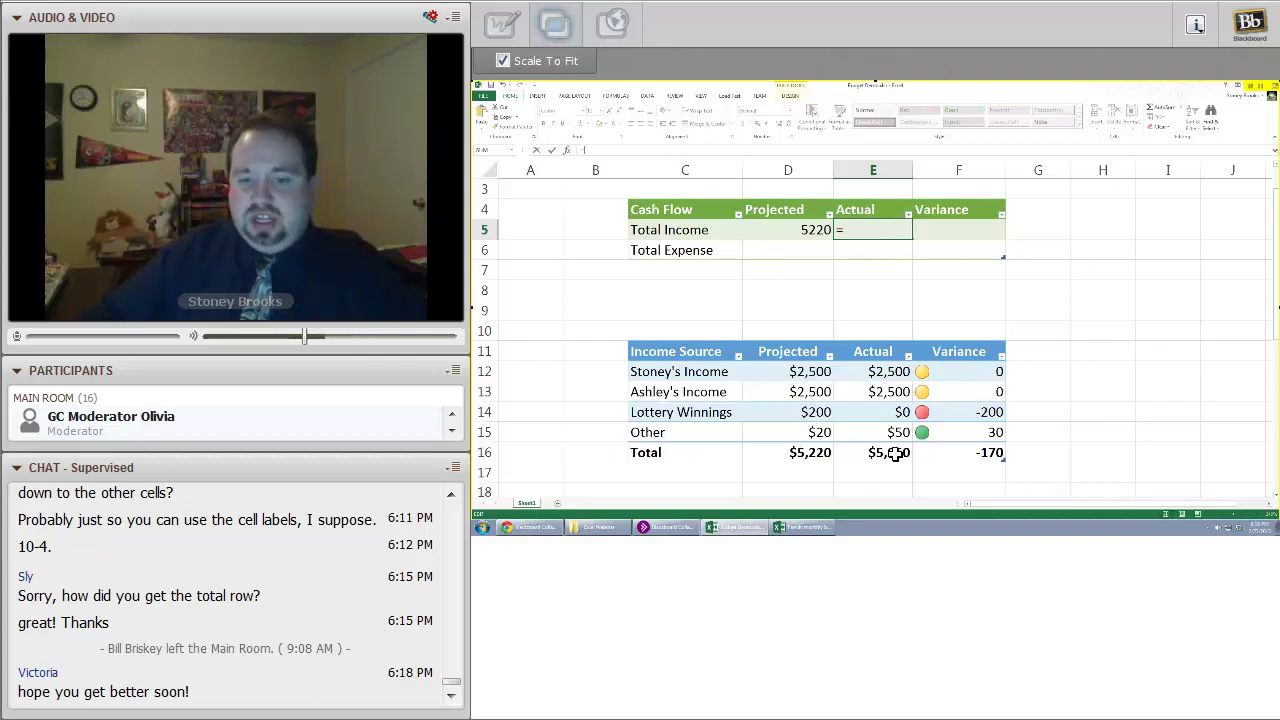
{"action": "left_click", "coordinate": [895, 453]}
{"action": "key", "text": "Return"}
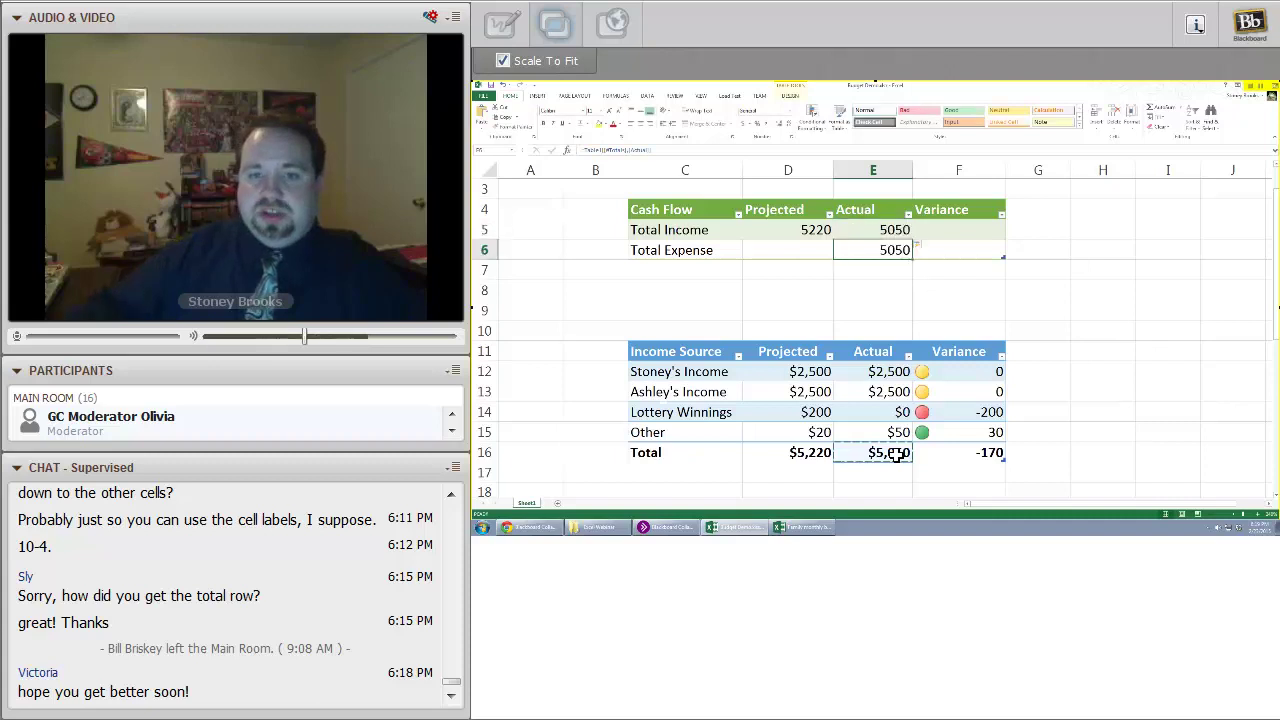
{"action": "left_click", "coordinate": [900, 274]}
{"action": "key", "text": "Up"}
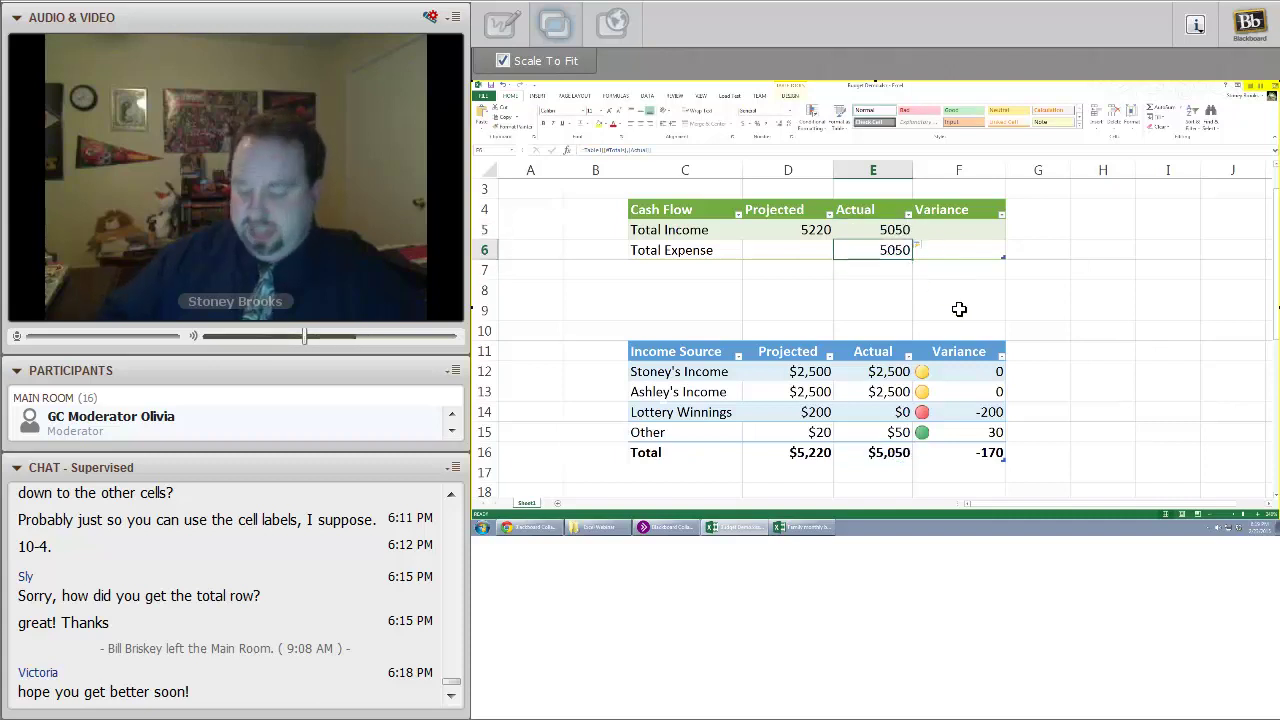
{"action": "key", "text": "Delete"}
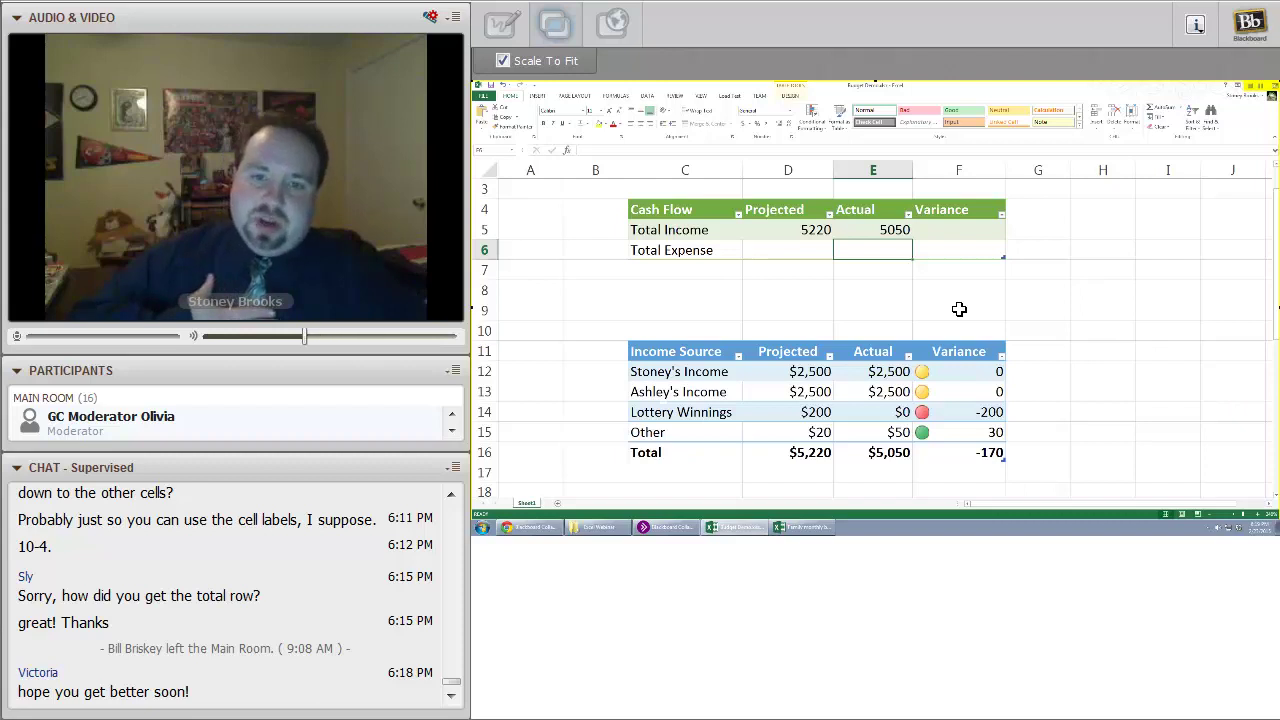
Enter =[Actual] - [Projected] in F5 to calculate the Variance column of the Cash Flow table
{"action": "left_click", "coordinate": [966, 232]}
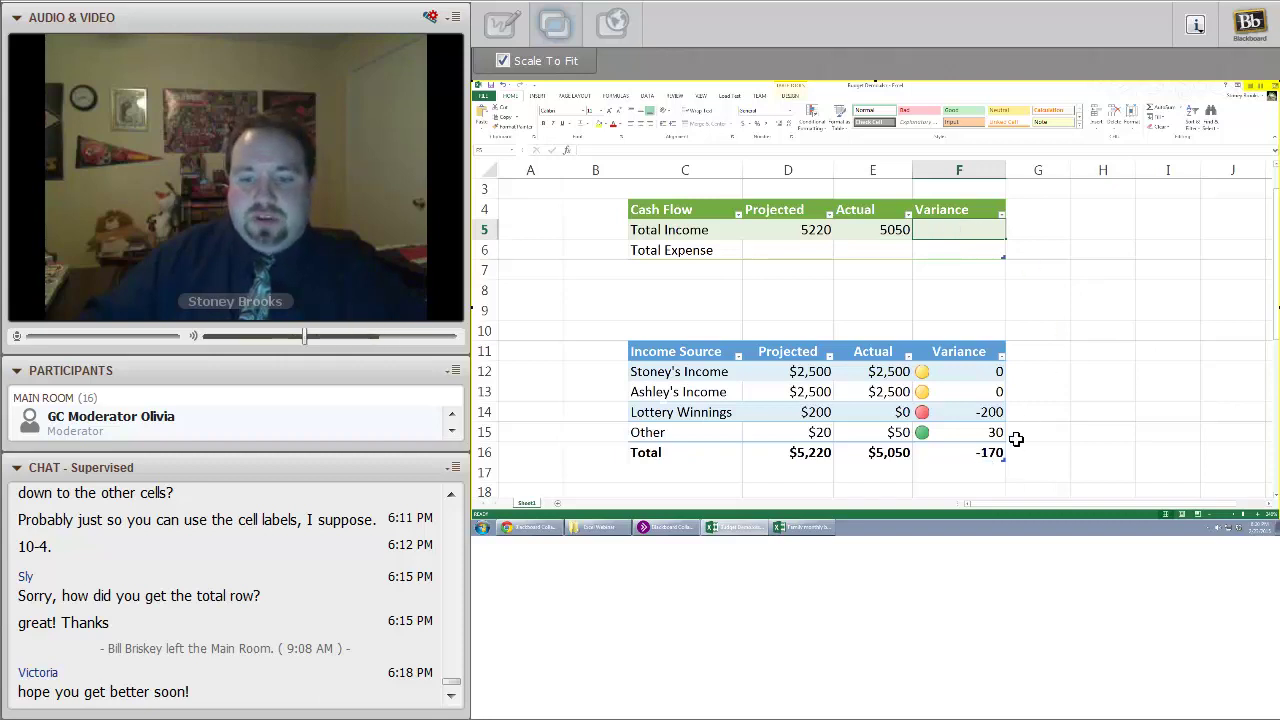
{"action": "type", "text": "="}
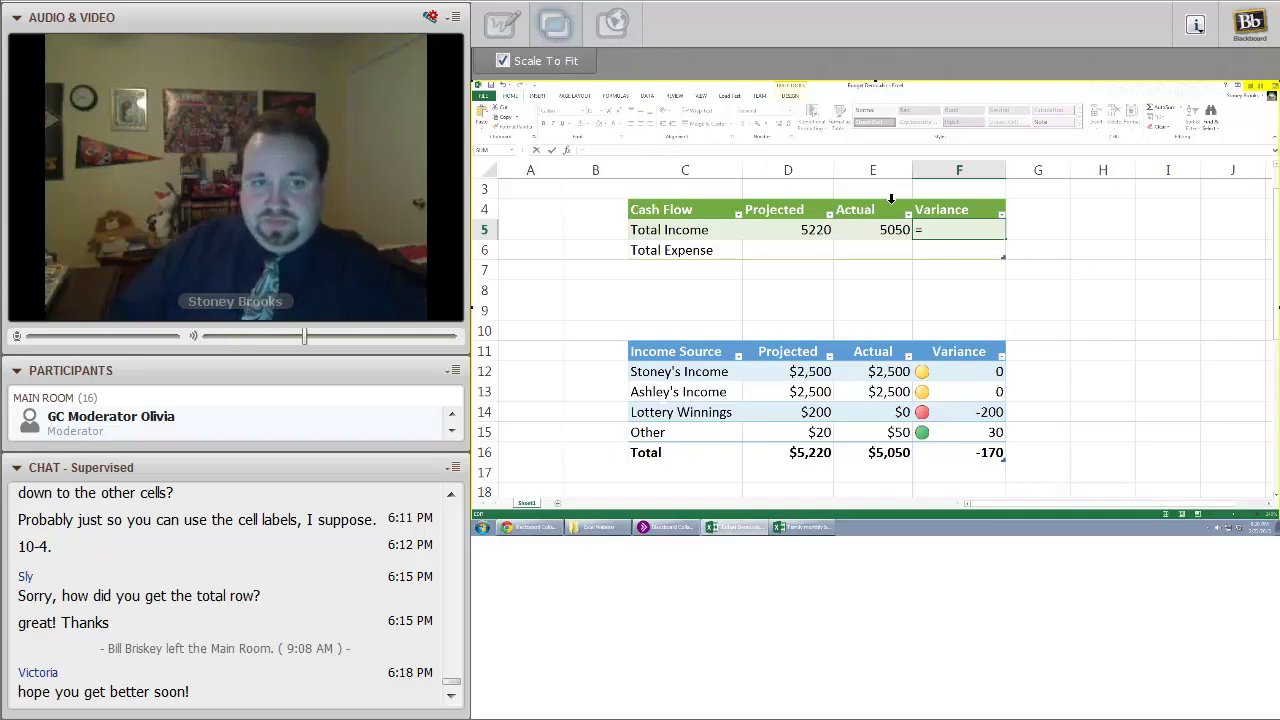
{"action": "type", "text": "["}
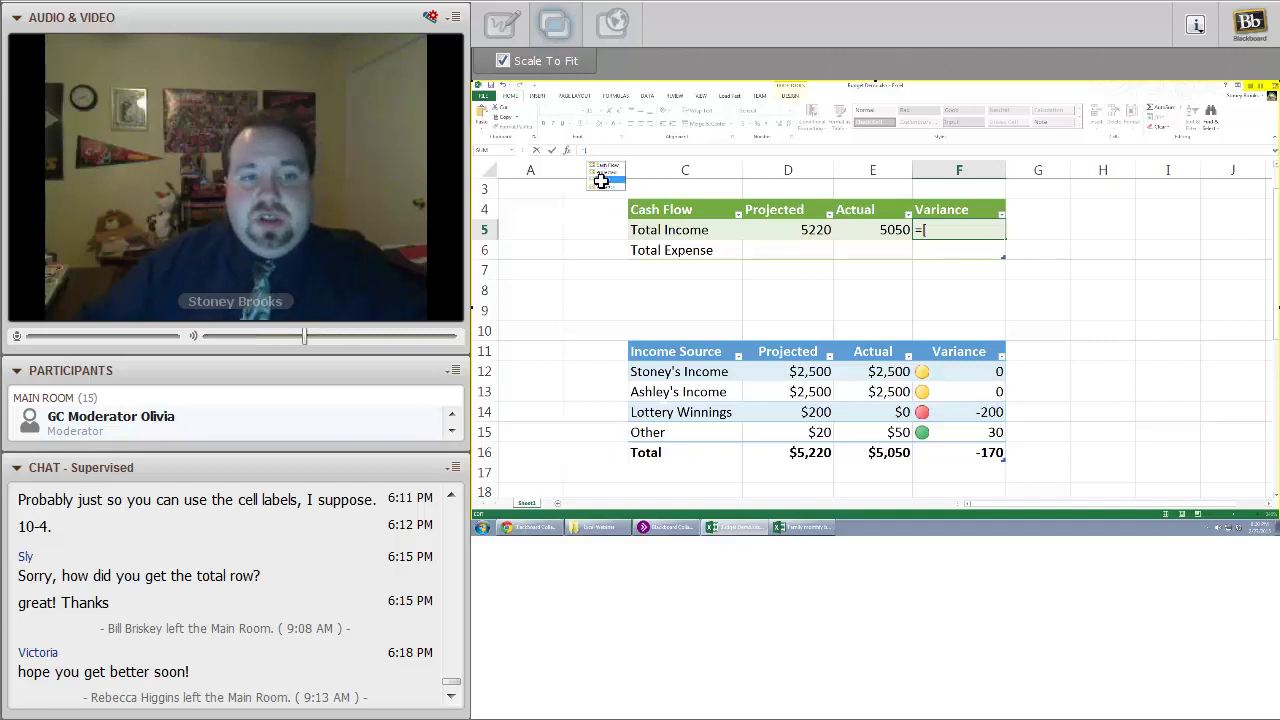
{"action": "double_click", "coordinate": [603, 180]}
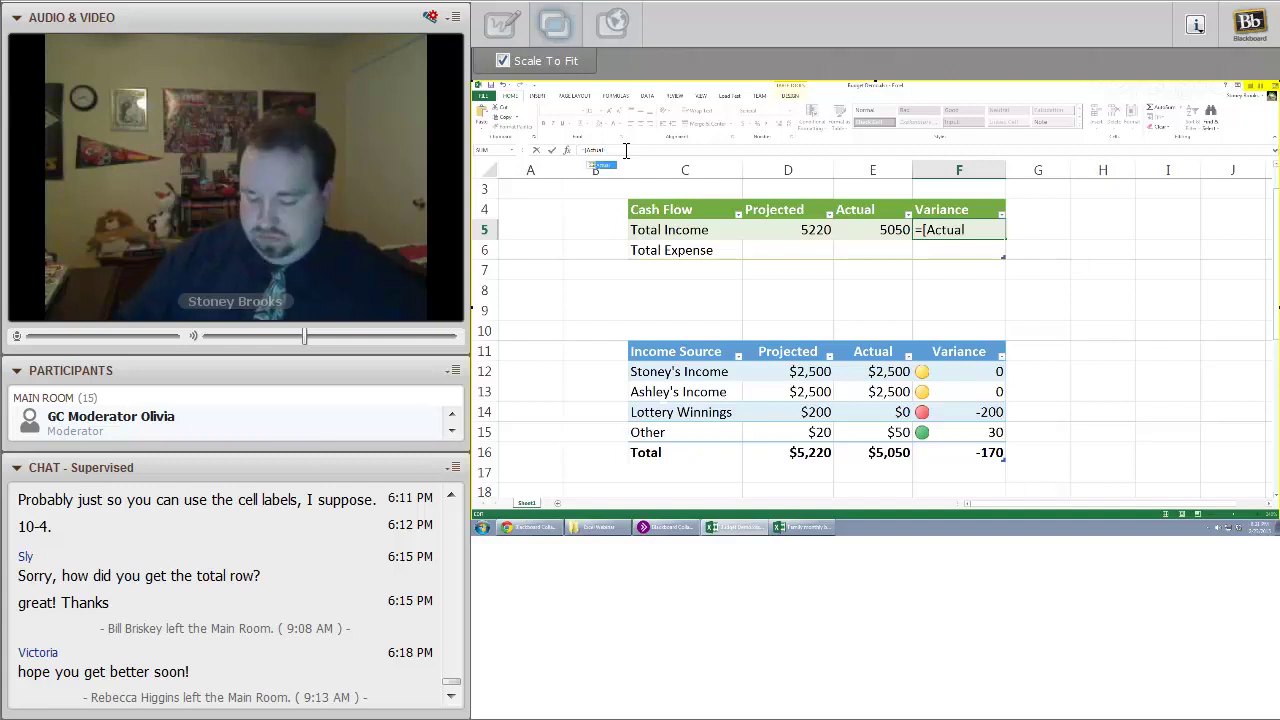
{"action": "type", "text": "] - ["}
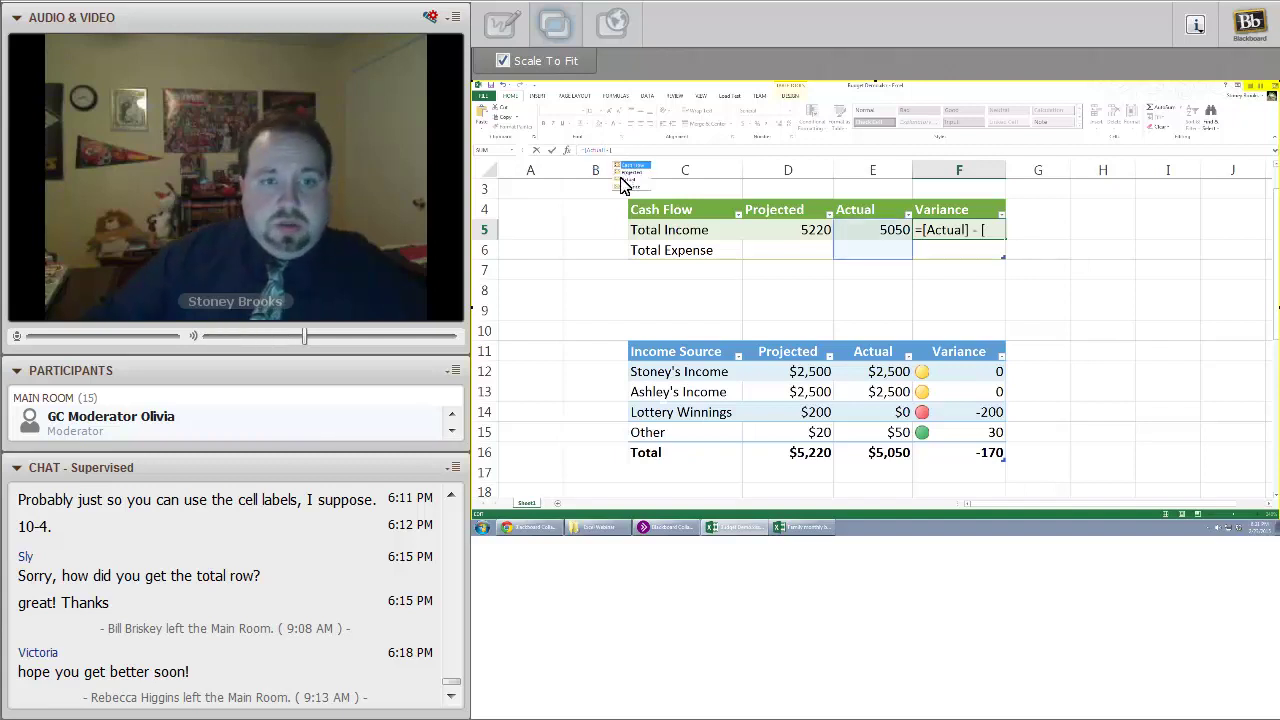
{"action": "double_click", "coordinate": [624, 173]}
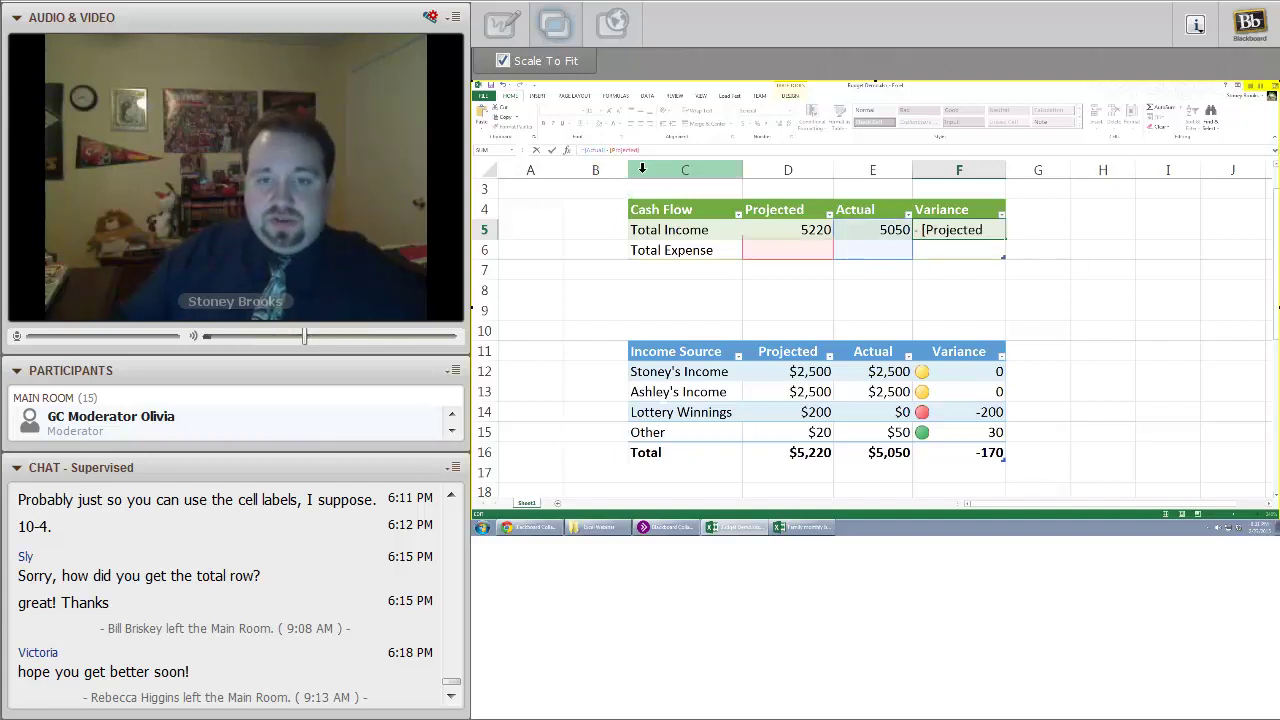
{"action": "key", "text": "Return"}
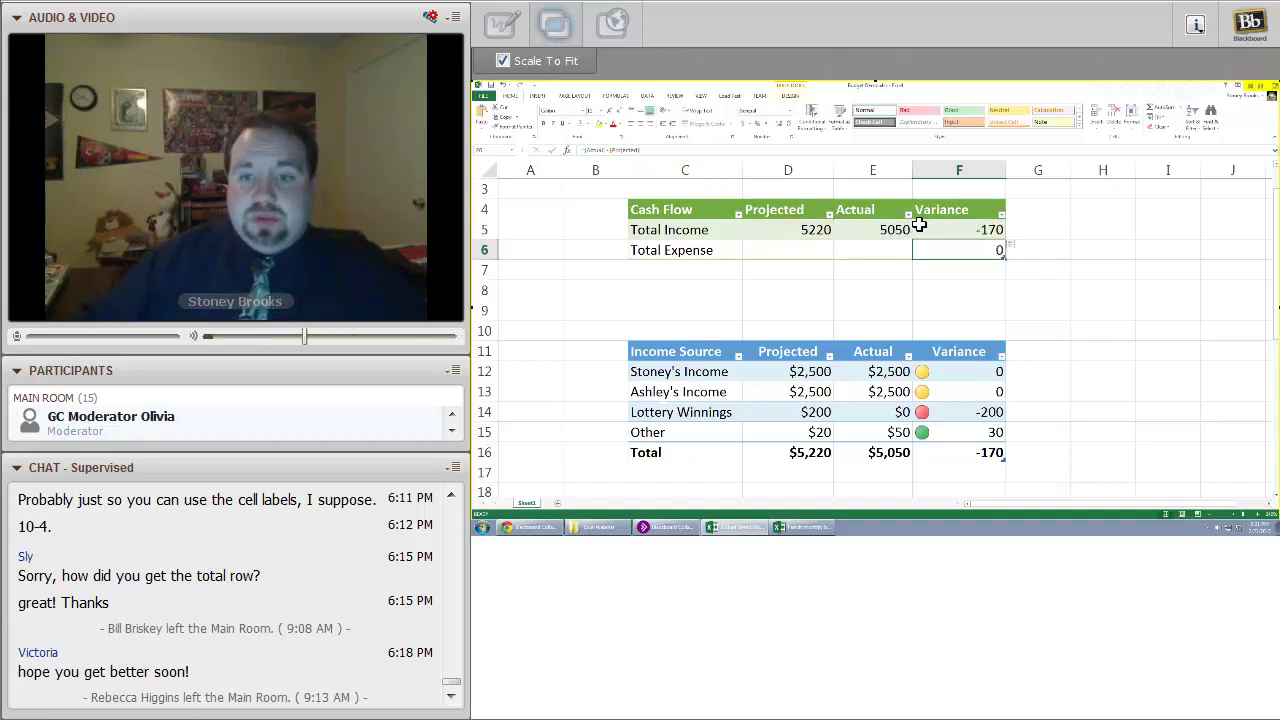
{"action": "left_click", "coordinate": [955, 225]}
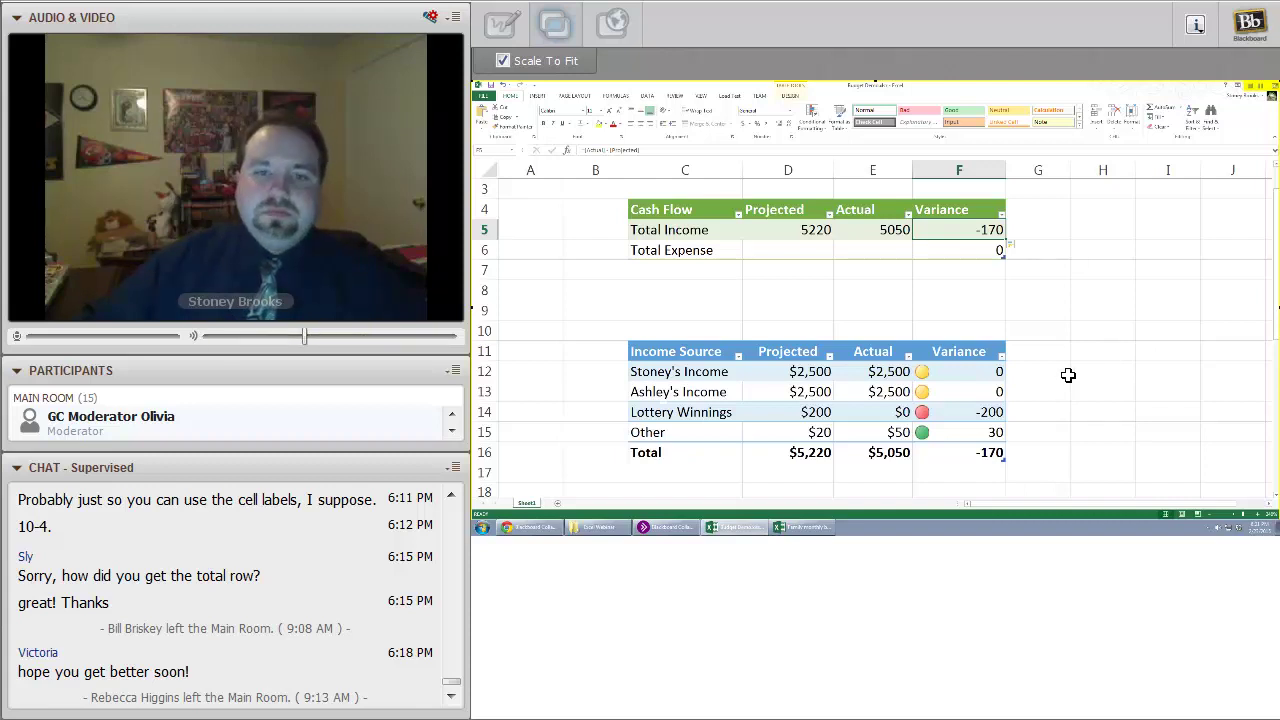
{"action": "left_click_drag", "start_coordinate": [814, 229], "coordinate": [951, 214]}
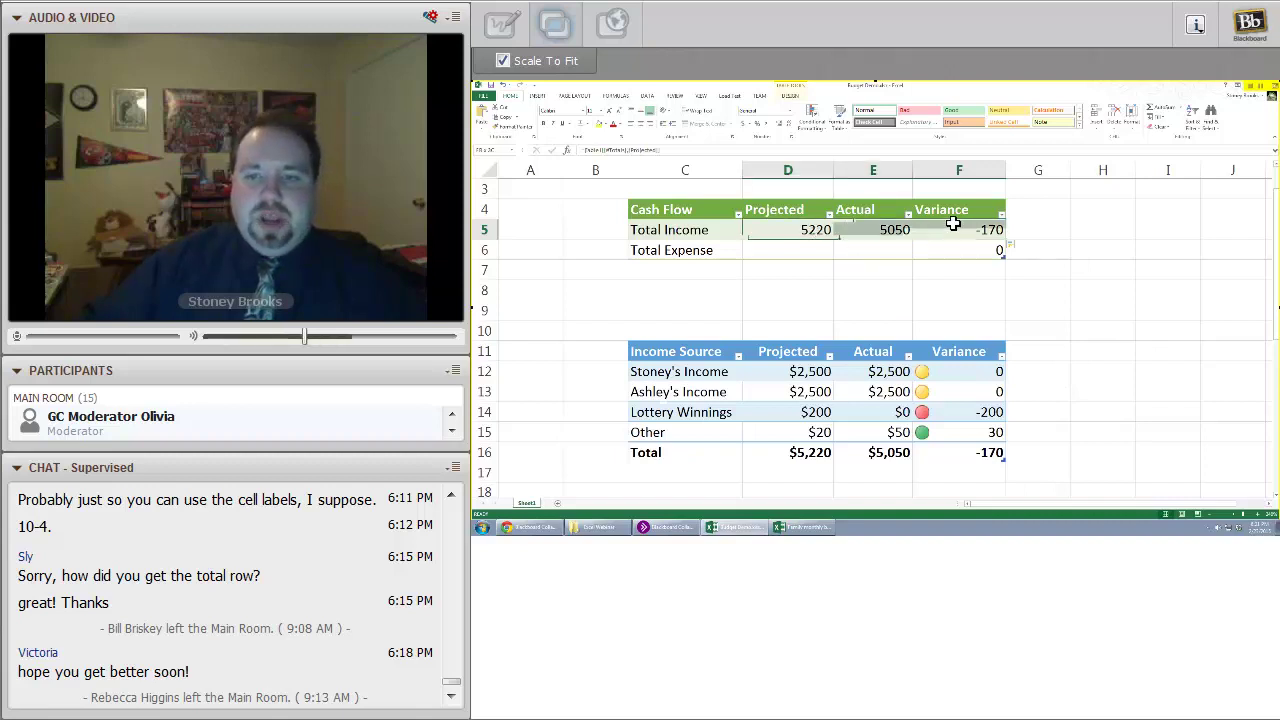
{"action": "left_click", "coordinate": [880, 285]}
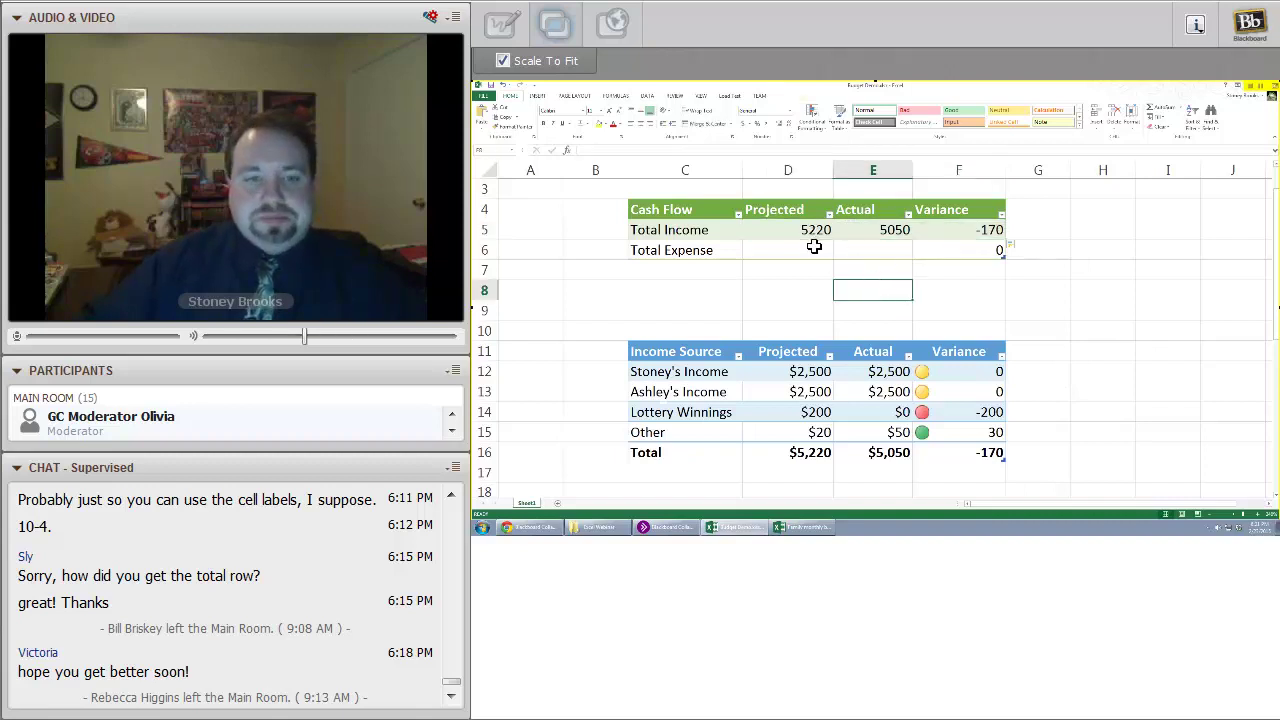
{"action": "left_click", "coordinate": [818, 533]}
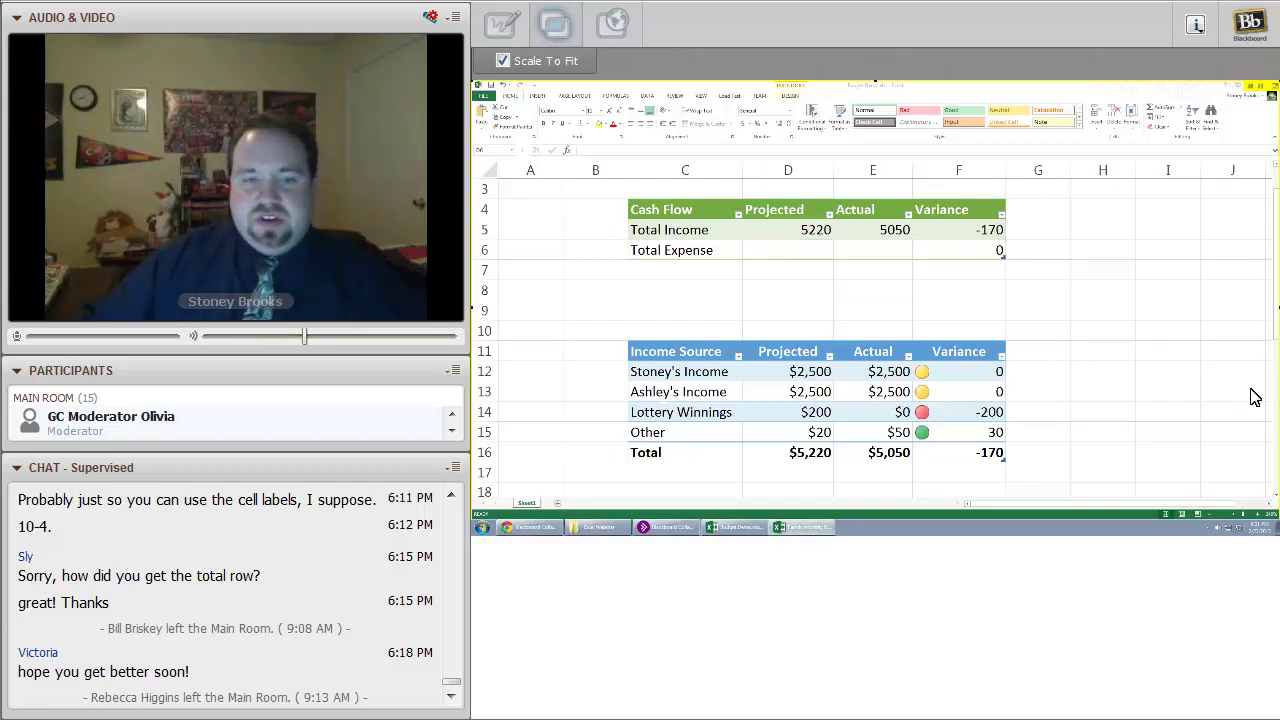
{"action": "left_click", "coordinate": [787, 250]}
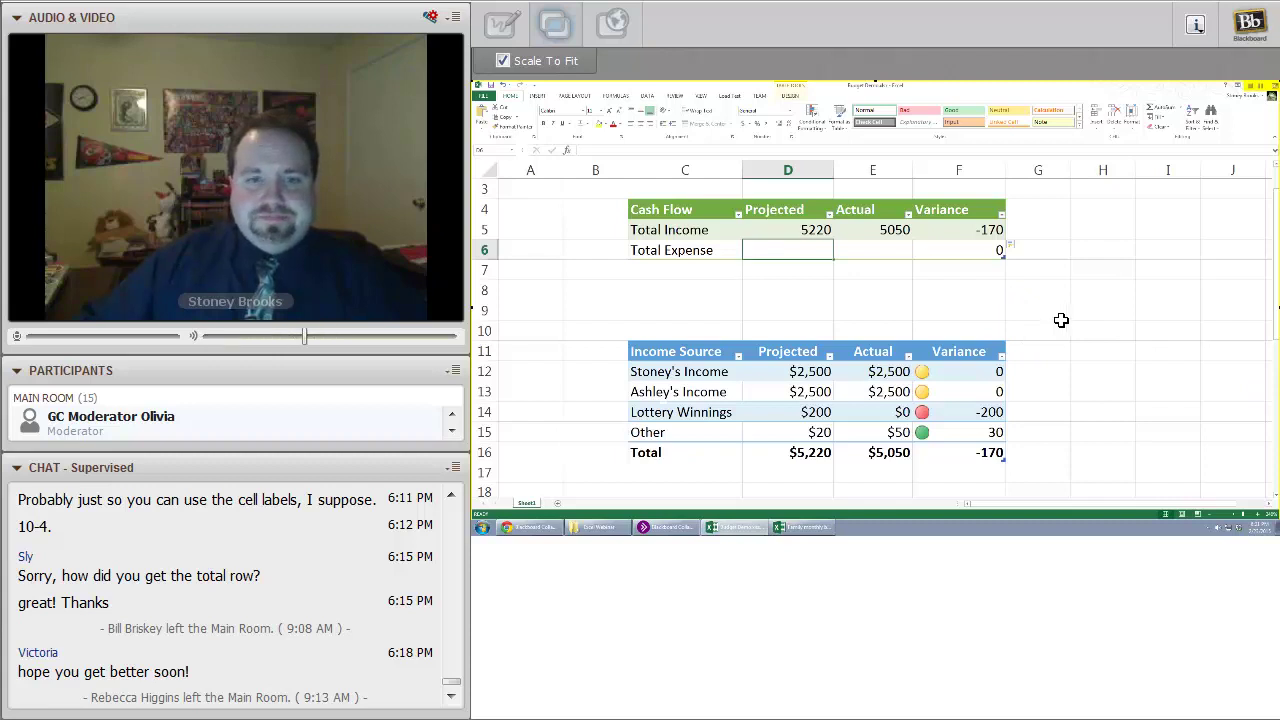
Duplicate the entire Housing table C20:F30, including its total row, starting at C33 beneath the original
{"action": "scroll", "coordinate": [898, 286], "scroll_direction": "down", "scroll_amount": 5}
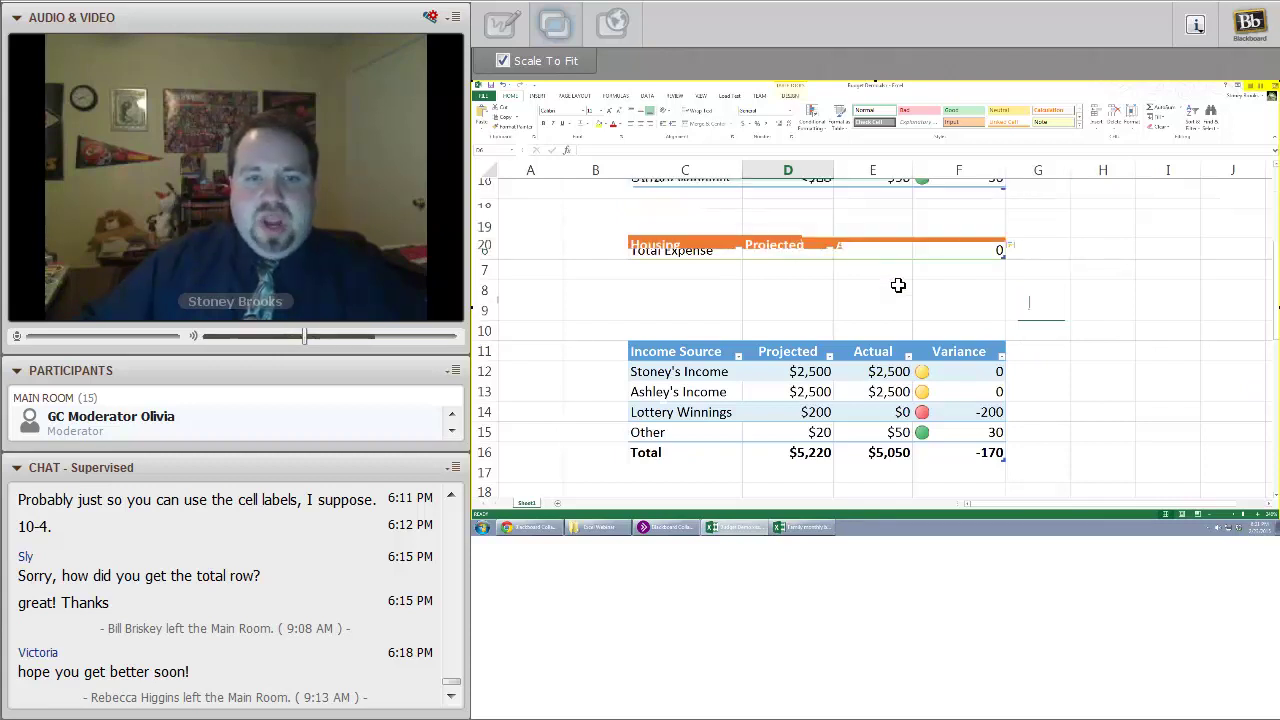
{"action": "mouse_move", "coordinate": [652, 238]}
{"action": "left_mouse_down"}
{"action": "mouse_move", "coordinate": [651, 260]}
{"action": "mouse_move", "coordinate": [874, 403]}
{"action": "mouse_move", "coordinate": [951, 430]}
{"action": "mouse_move", "coordinate": [1100, 363]}
{"action": "left_mouse_up"}
{"action": "left_click", "coordinate": [1100, 363]}
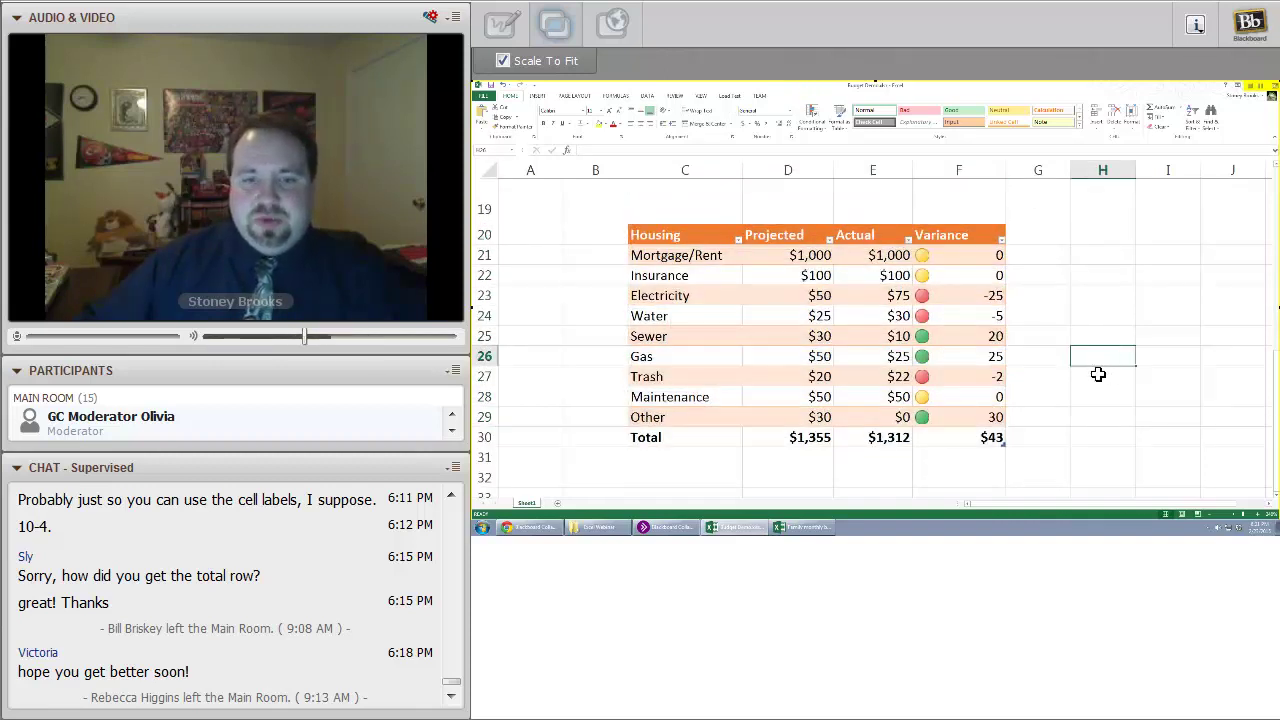
{"action": "mouse_move", "coordinate": [694, 247]}
{"action": "left_mouse_down"}
{"action": "mouse_move", "coordinate": [943, 411]}
{"action": "mouse_move", "coordinate": [943, 432]}
{"action": "left_mouse_up"}
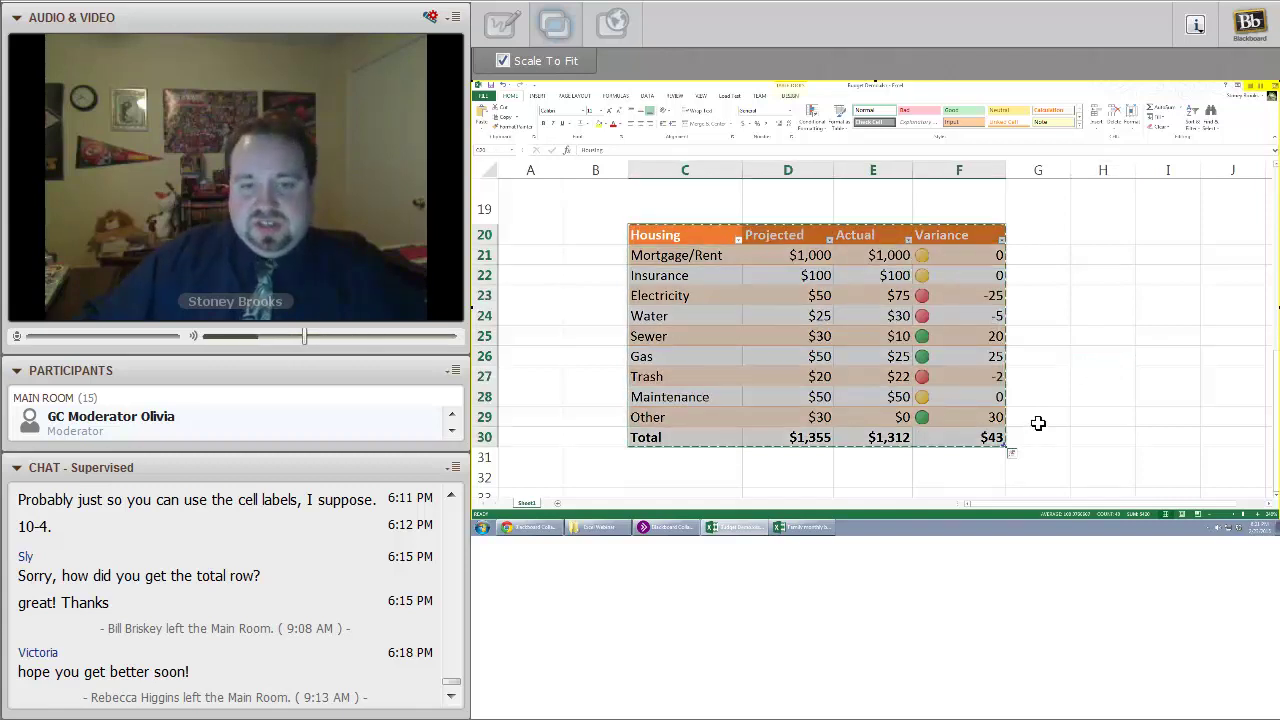
{"action": "key", "text": "ctrl+c"}
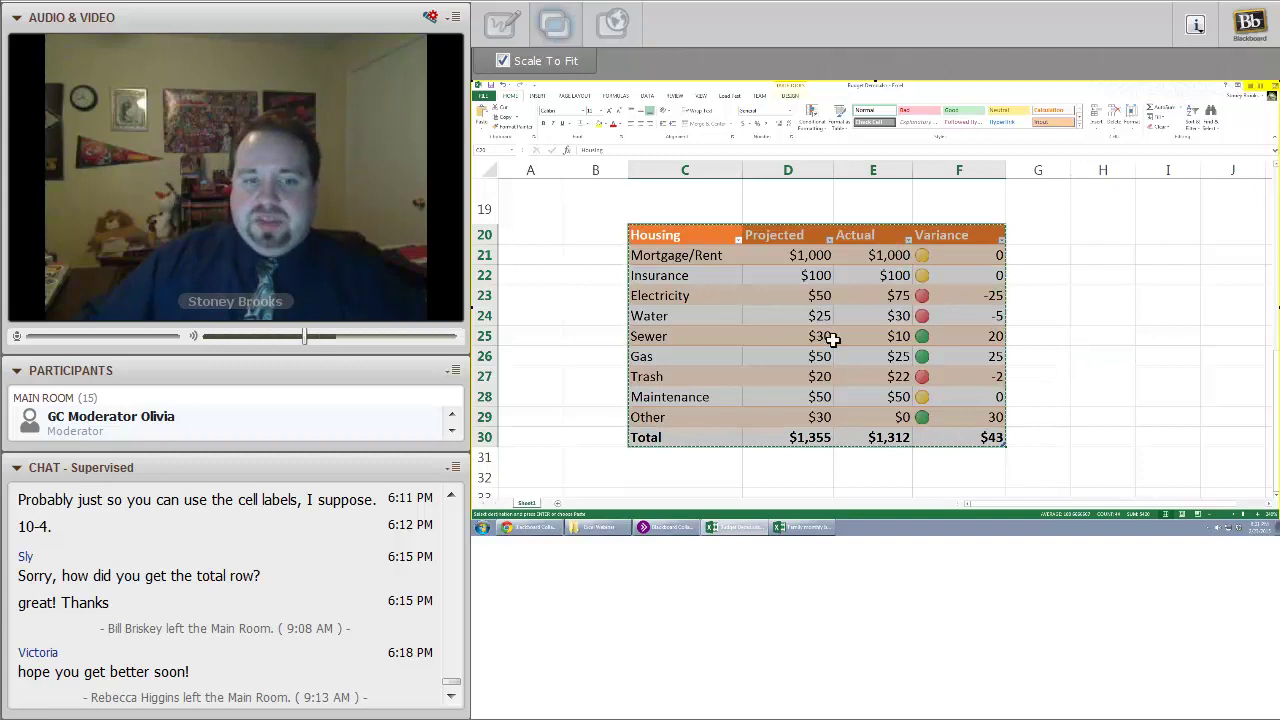
{"action": "scroll", "coordinate": [820, 320], "scroll_direction": "down", "scroll_amount": 5}
{"action": "scroll", "coordinate": [696, 251], "scroll_direction": "up", "scroll_amount": 2}
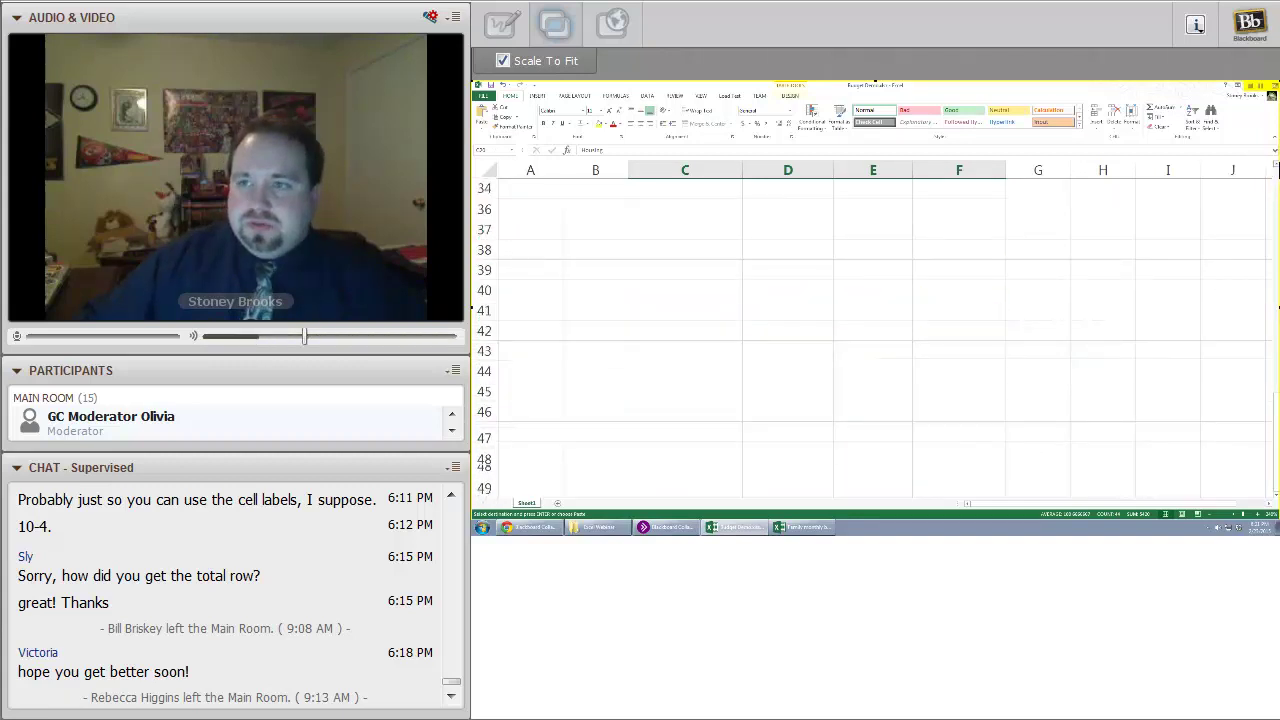
{"action": "left_click", "coordinate": [696, 251]}
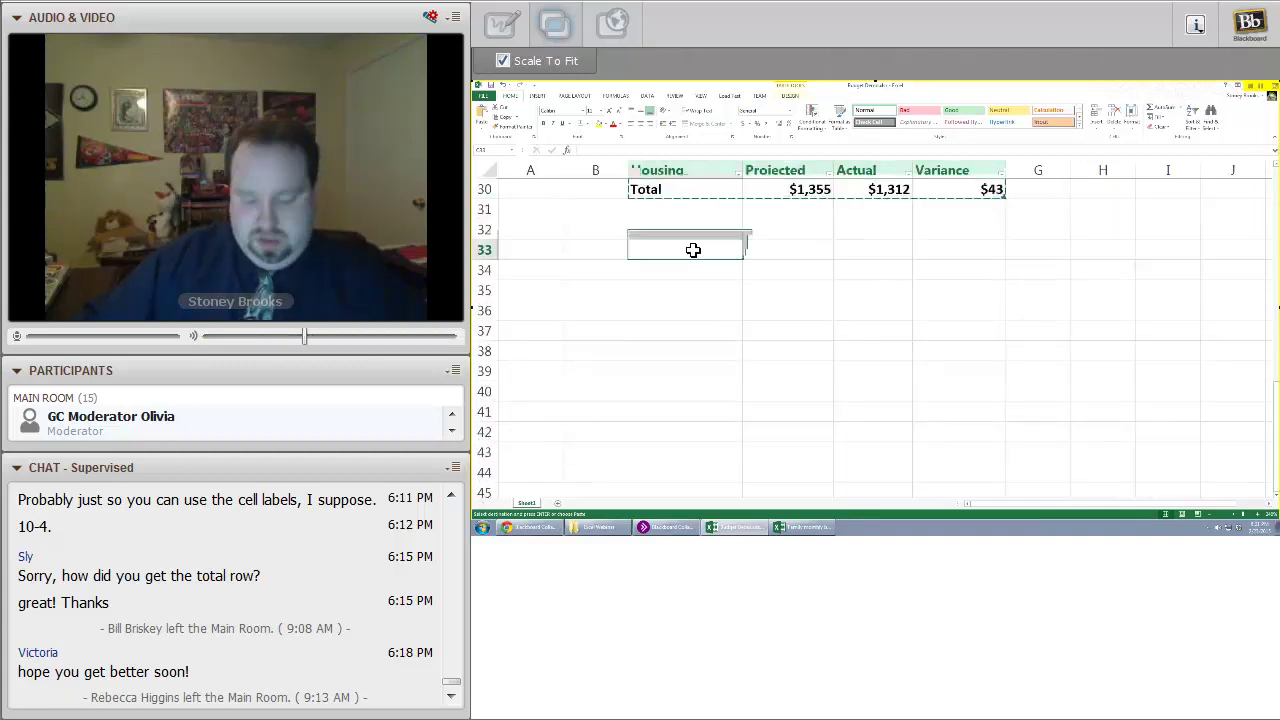
{"action": "key", "text": "ctrl+v"}
Rename the copied table's header in C33 to Transportation
{"action": "left_click", "coordinate": [667, 251]}
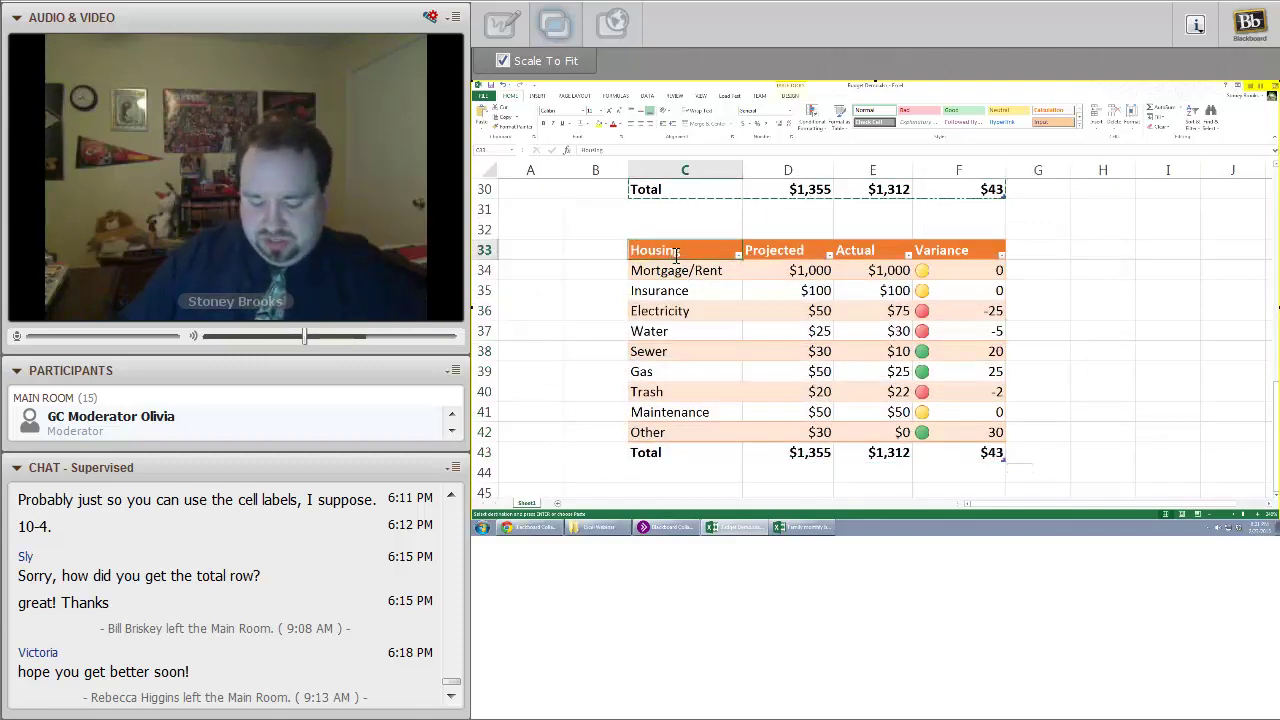
{"action": "type", "text": "A"}
{"action": "type", "text": "Trans"}
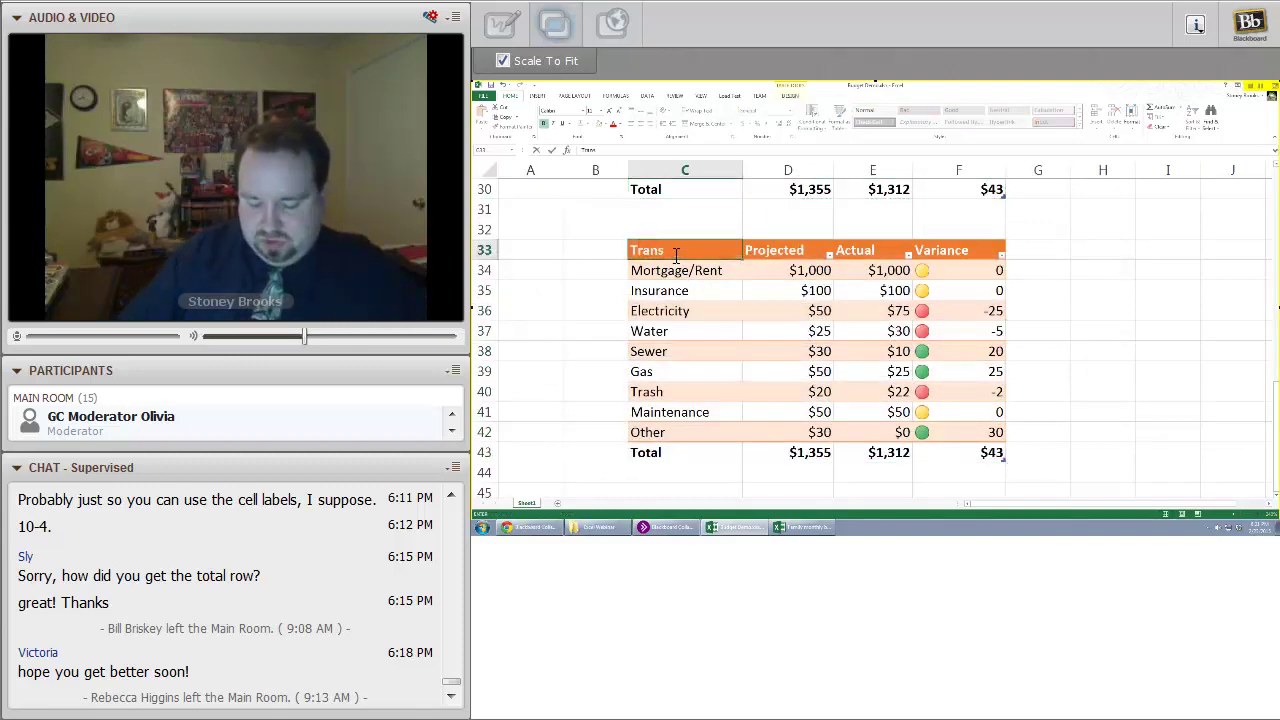
{"action": "type", "text": "portation"}
{"action": "key", "text": "Return"}
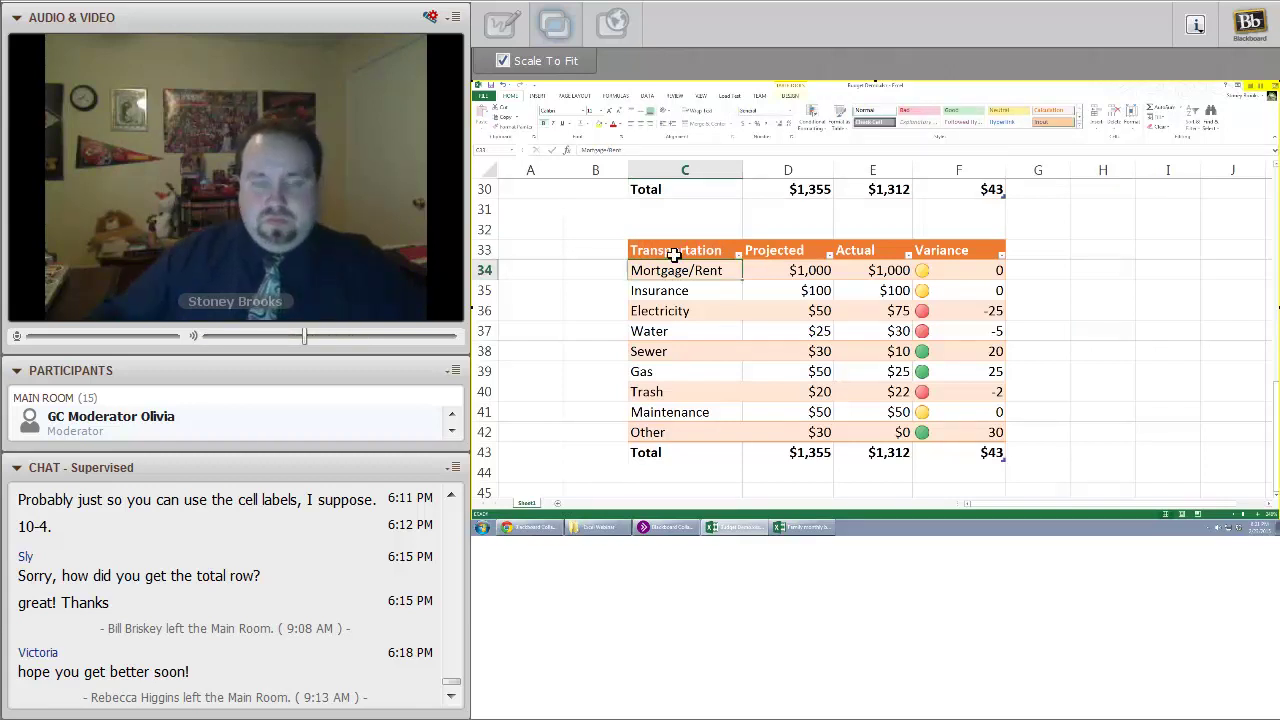
Replace the first four Transportation row labels in C34:C37 with Car Payment, Car 2 Payment, Insurance and Gas
{"action": "type", "text": "Car Payment"}
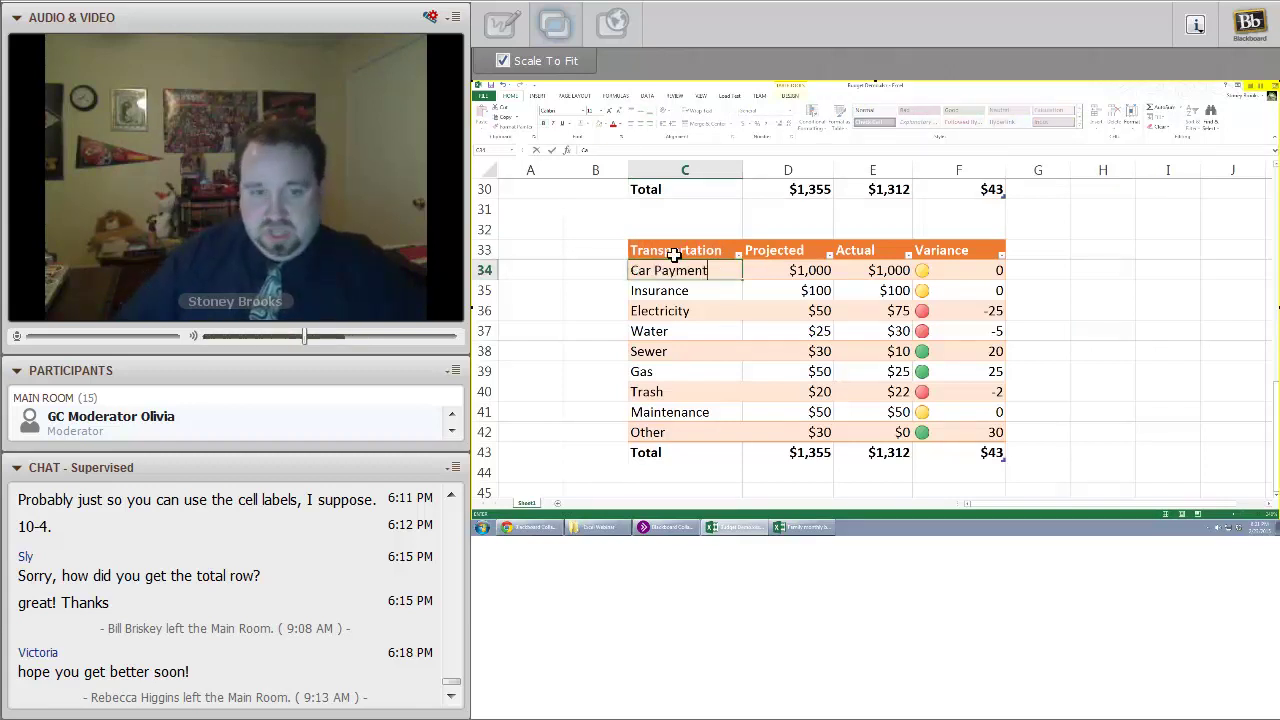
{"action": "key", "text": "Return"}
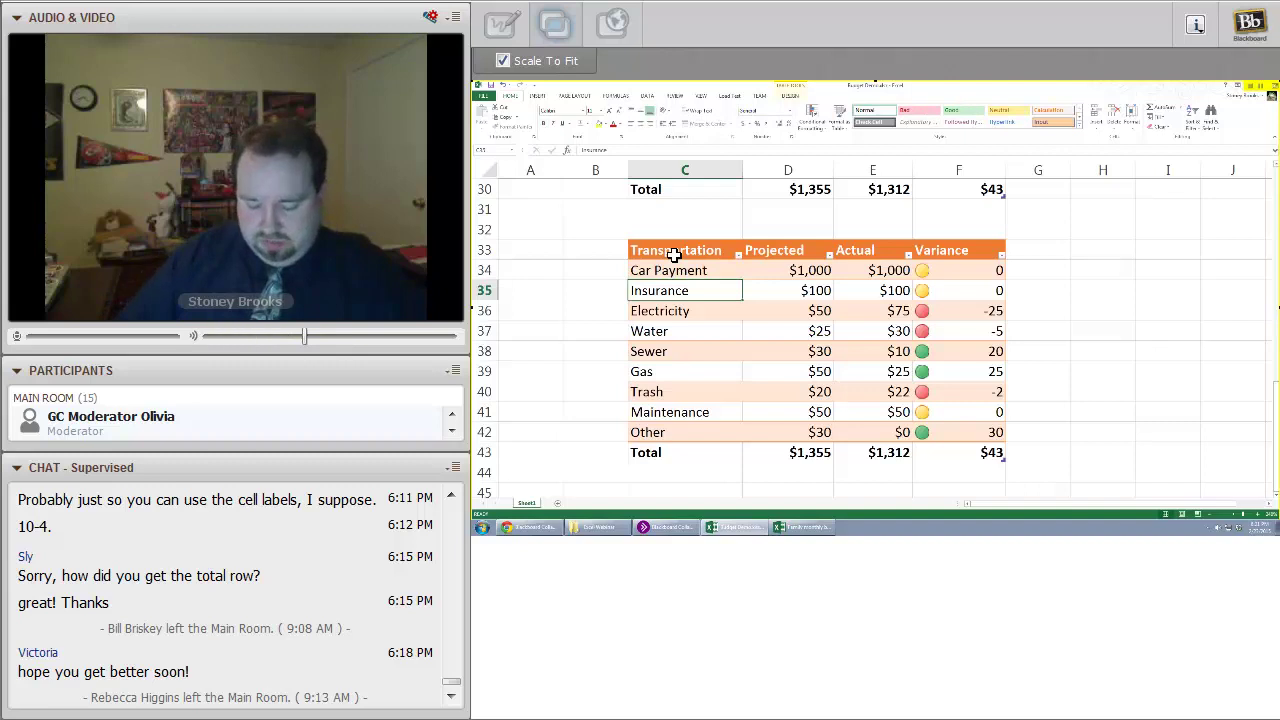
{"action": "type", "text": "Car 2 Paym"}
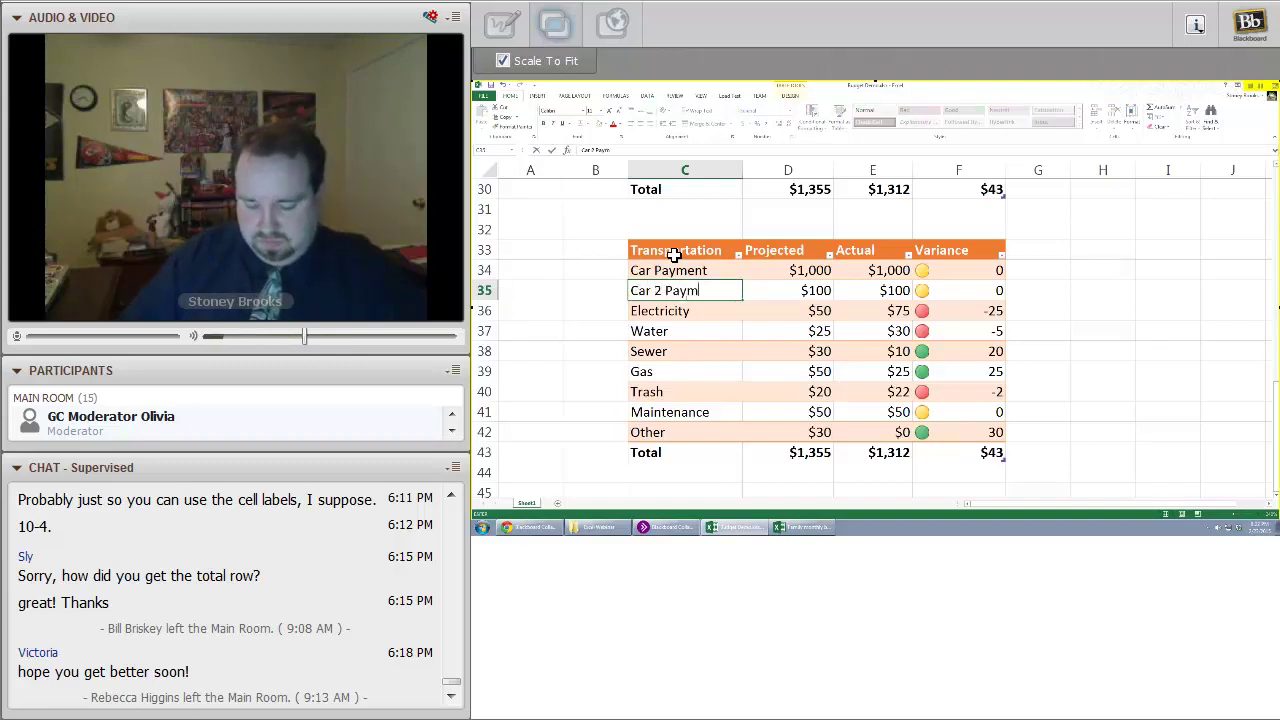
{"action": "type", "text": "ent"}
{"action": "key", "text": "Return"}
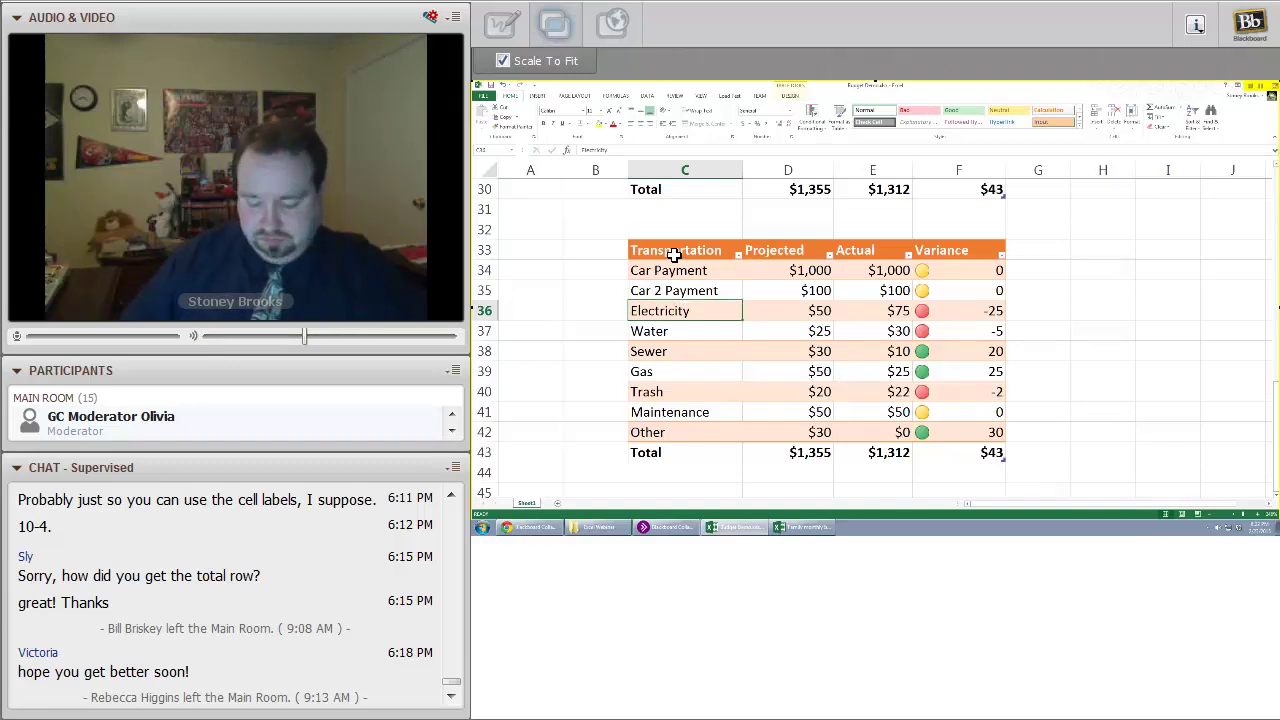
{"action": "type", "text": "Insurance"}
{"action": "key", "text": "Return"}
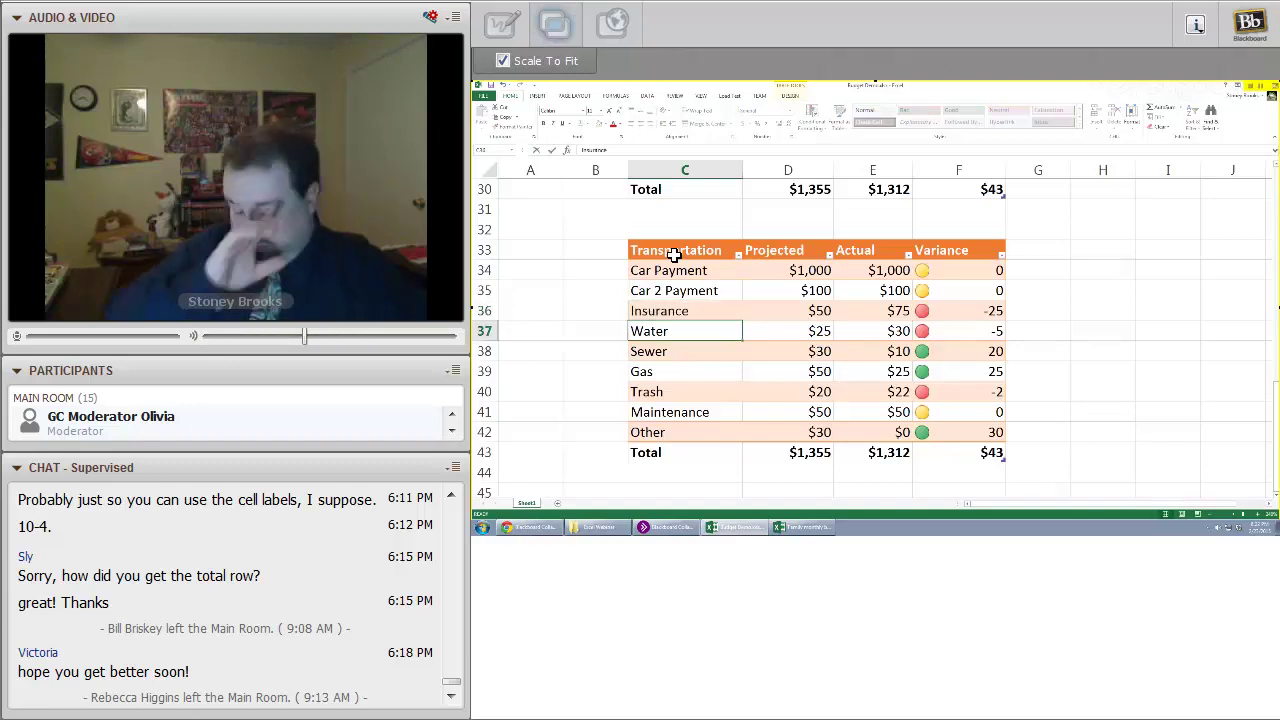
{"action": "type", "text": "Gas"}
{"action": "key", "text": "Return"}
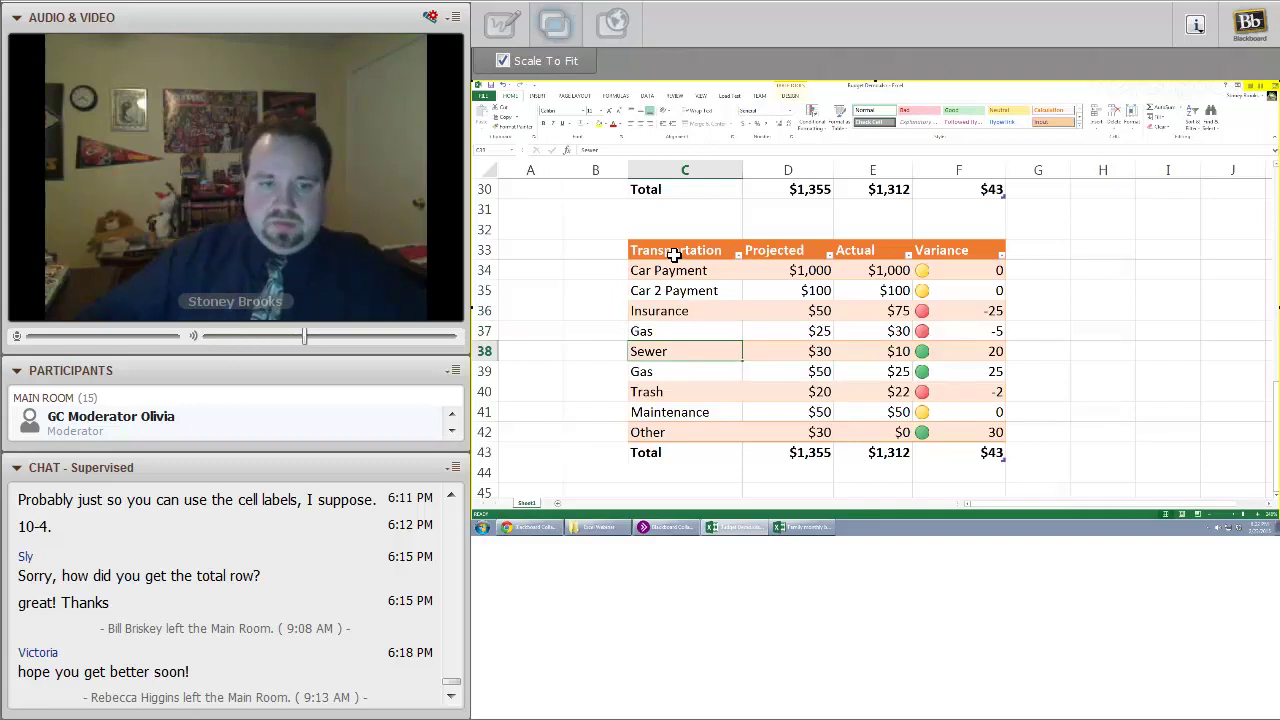
Delete worksheet rows 38 to 40, removing Sewer, the second Gas and Trash from the Transportation table
{"action": "left_click", "coordinate": [484, 351]}
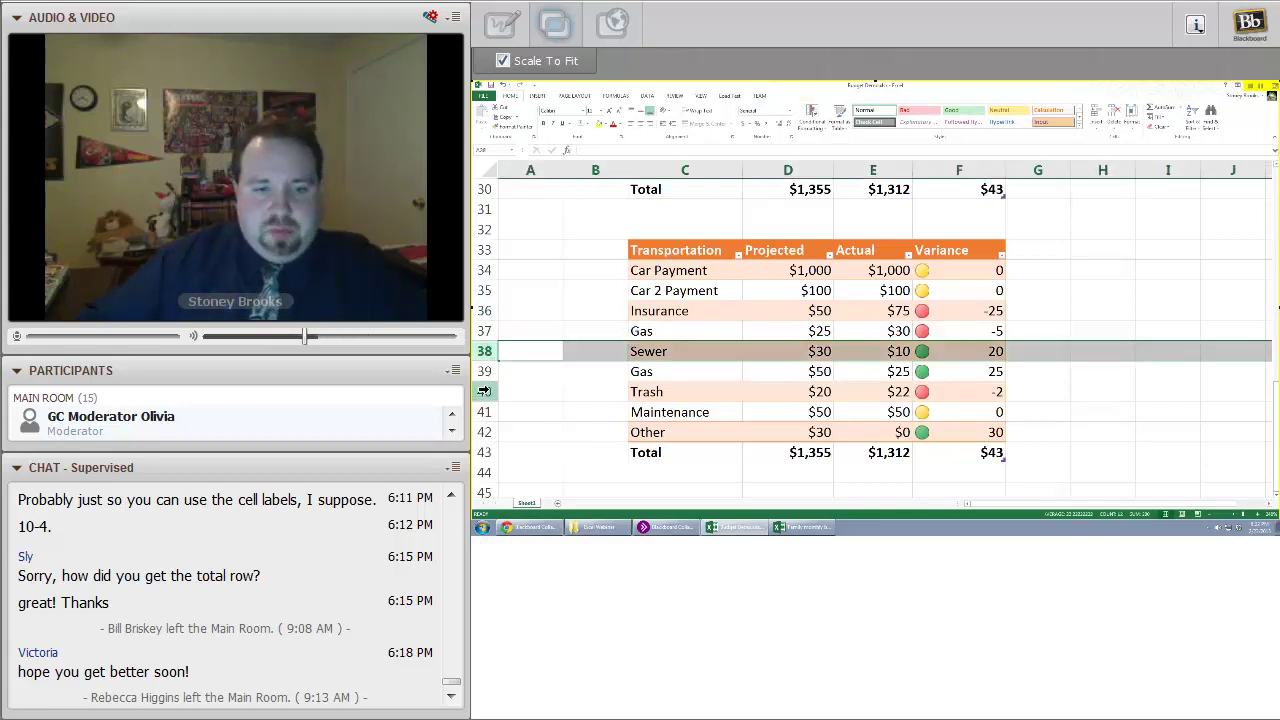
{"action": "left_click", "coordinate": [484, 391], "text": "shift"}
{"action": "right_click", "coordinate": [484, 391]}
{"action": "left_click", "coordinate": [530, 457]}
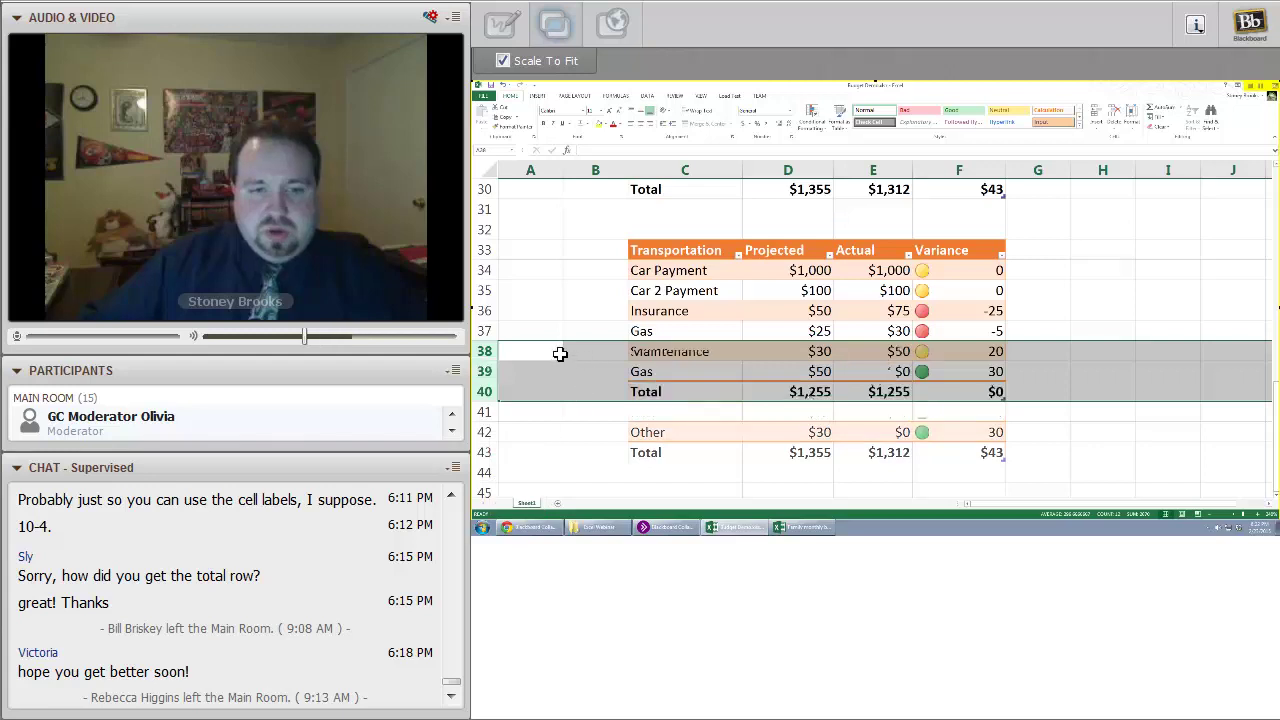
In the Transportation table's Projected column, set Car Payment to 250, Car 2 Payment to 200 and Gas to 100
{"action": "left_click", "coordinate": [815, 272]}
{"action": "type", "text": "250"}
{"action": "key", "text": "Return"}
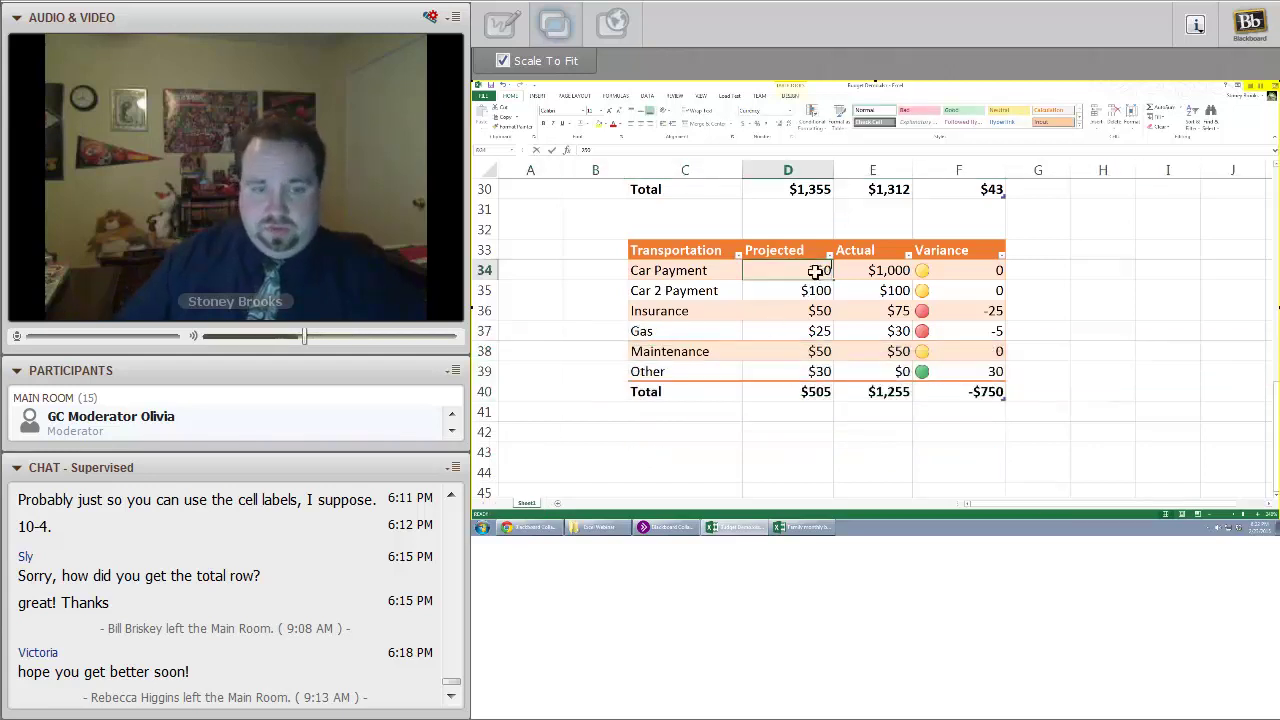
{"action": "type", "text": "200"}
{"action": "key", "text": "Return"}
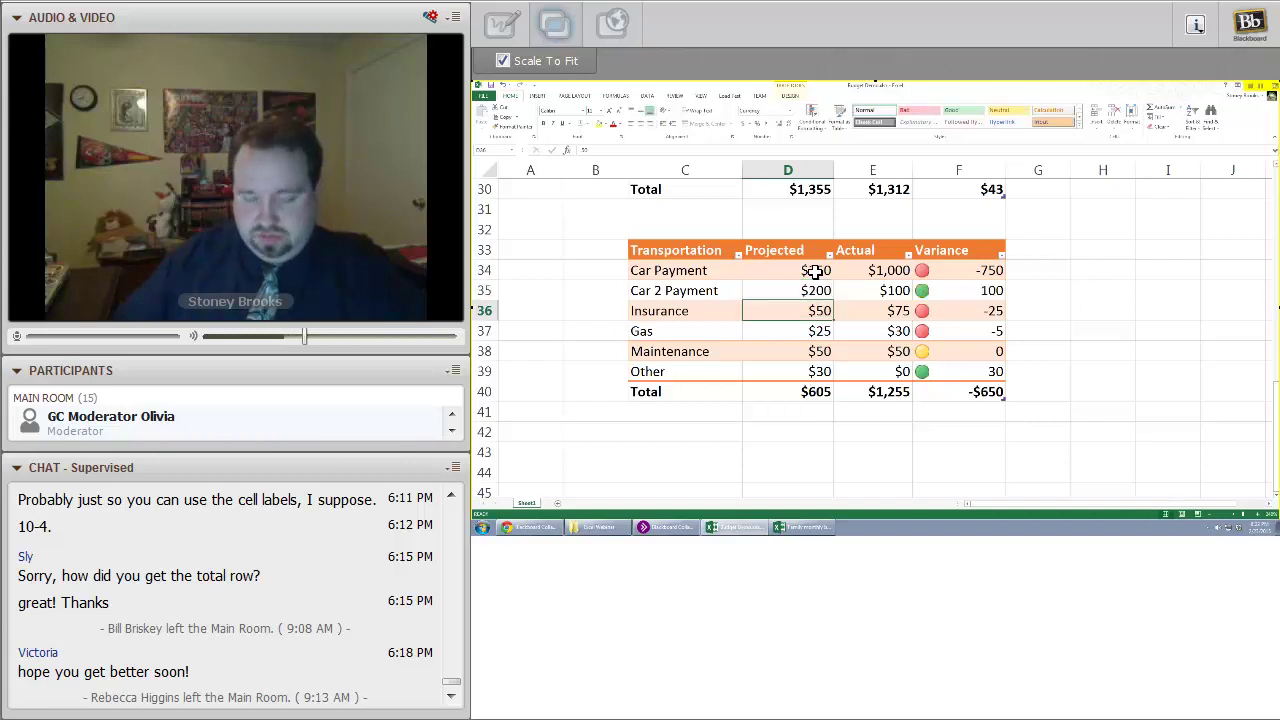
{"action": "key", "text": "Return"}
{"action": "type", "text": "100"}
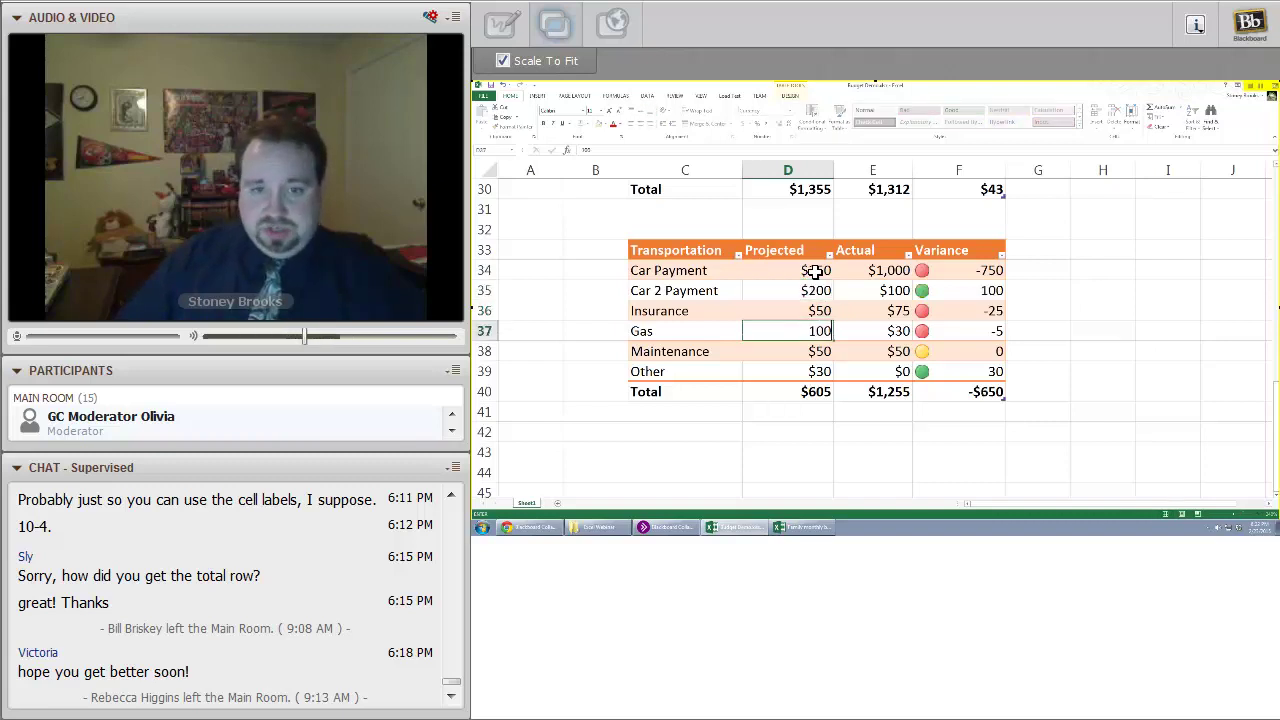
{"action": "key", "text": "Return"}
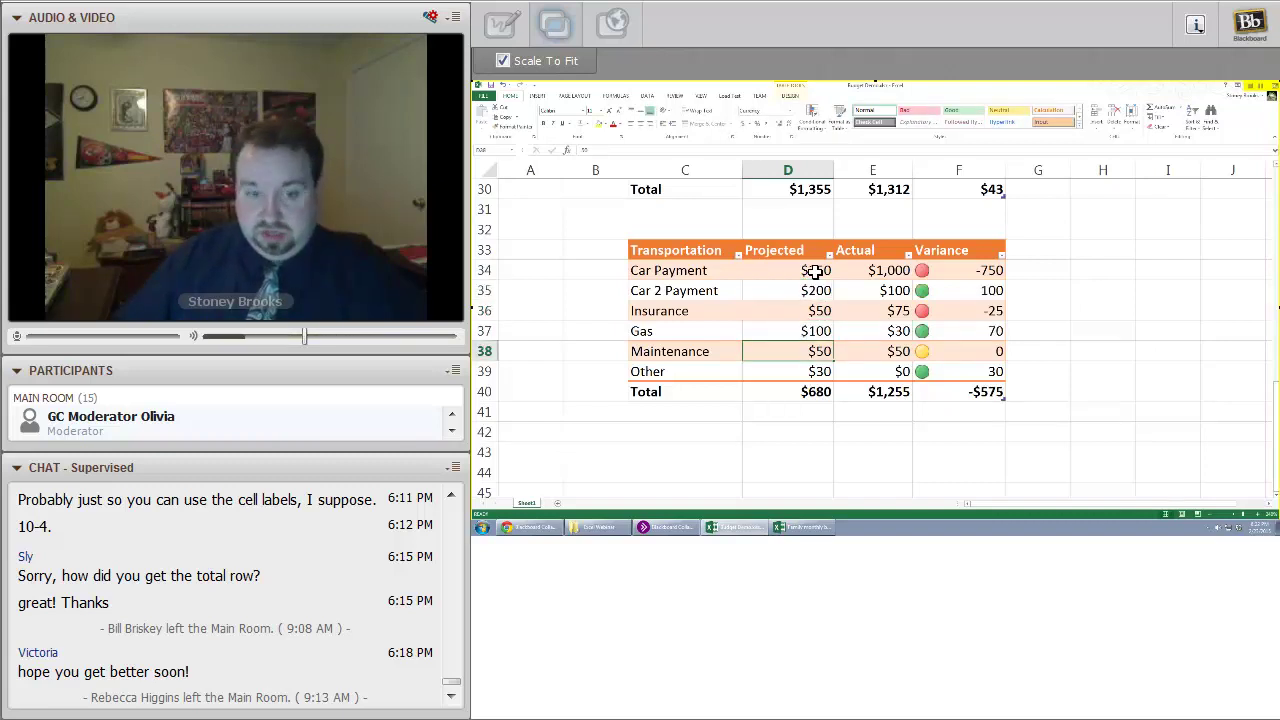
{"action": "key", "text": "Return"}
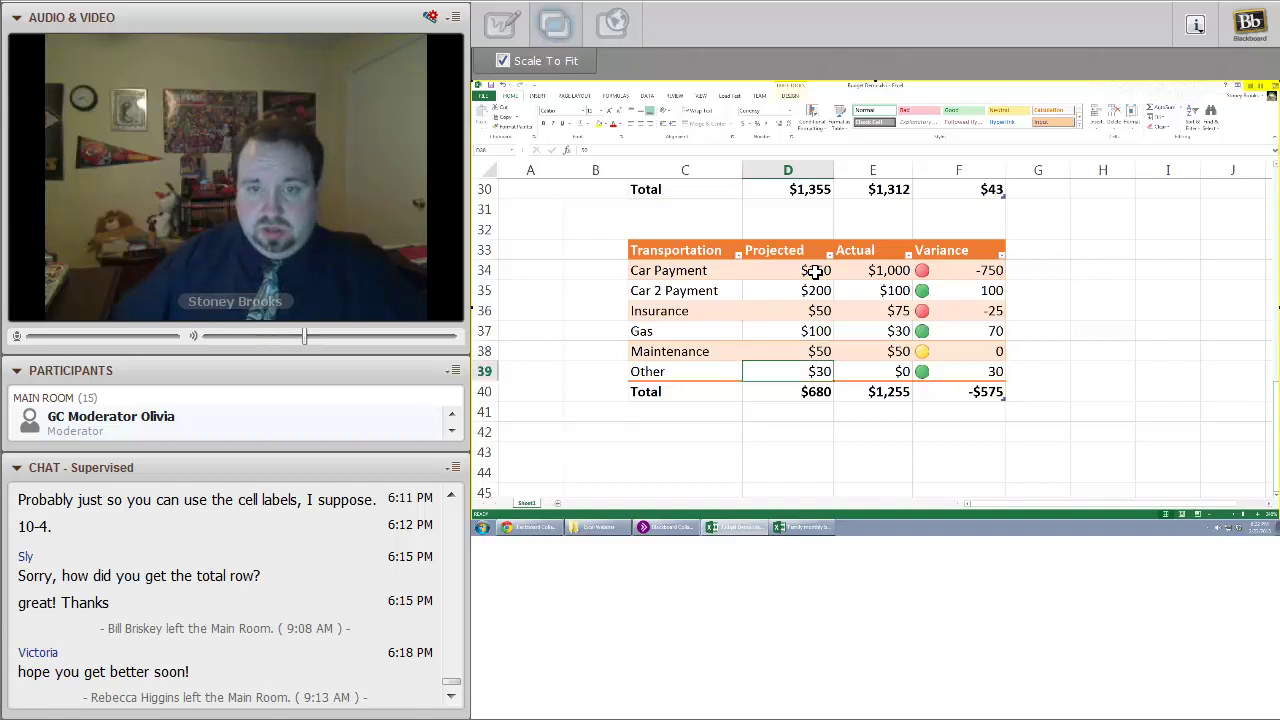
In the Transportation table's Actual column, set Car Payment to 275, Car 2 Payment to 200 and Insurance to 50
{"action": "left_click", "coordinate": [880, 262]}
{"action": "type", "text": "275"}
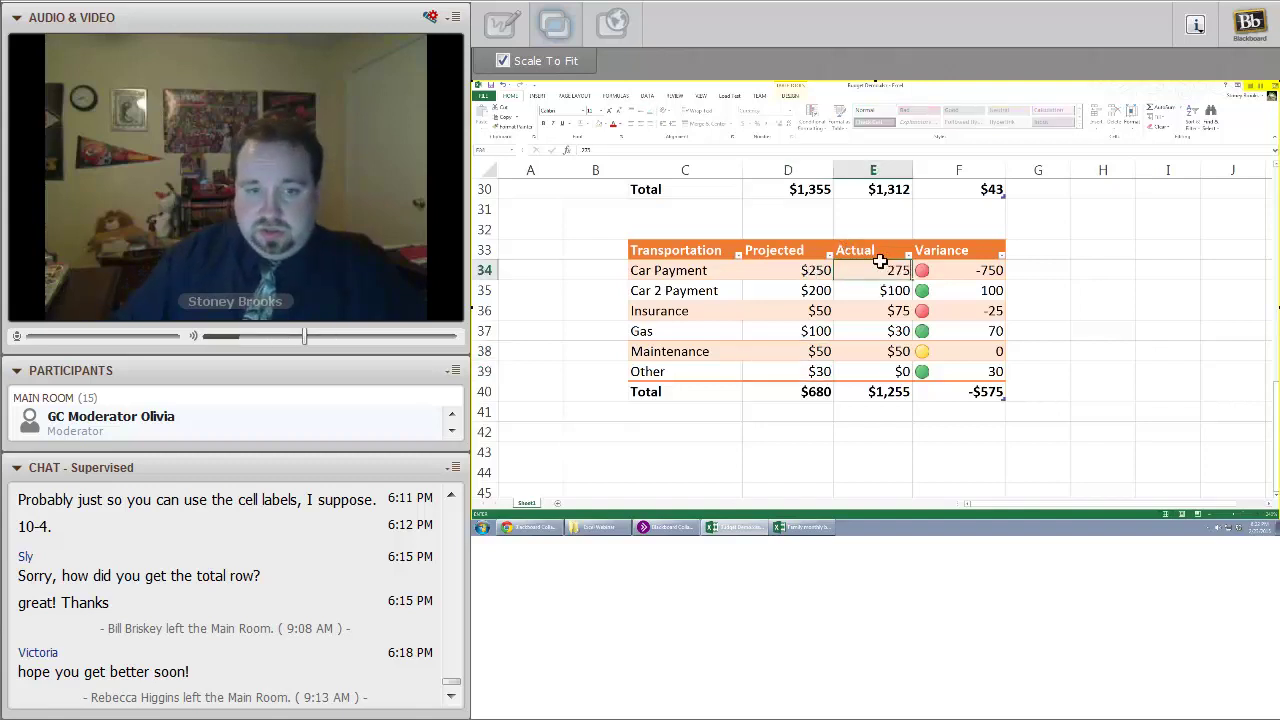
{"action": "key", "text": "Return"}
{"action": "type", "text": "200"}
{"action": "key", "text": "Return"}
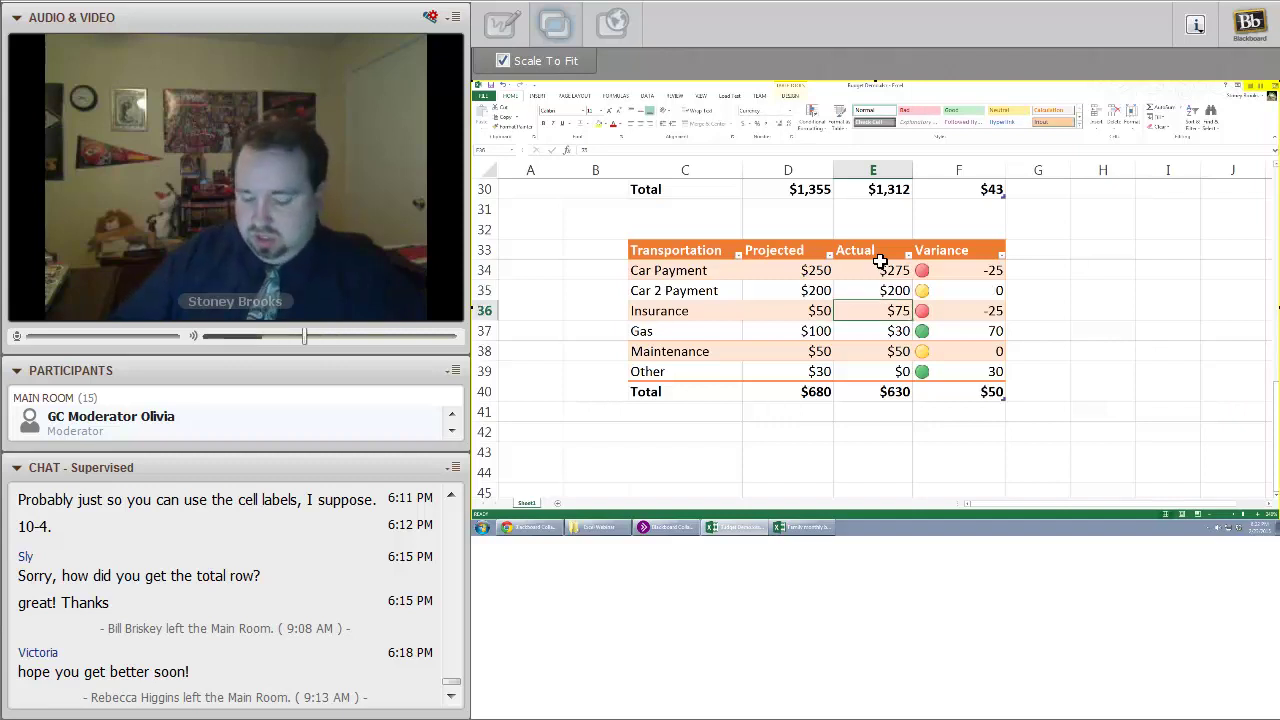
{"action": "type", "text": "50"}
{"action": "key", "text": "Return"}
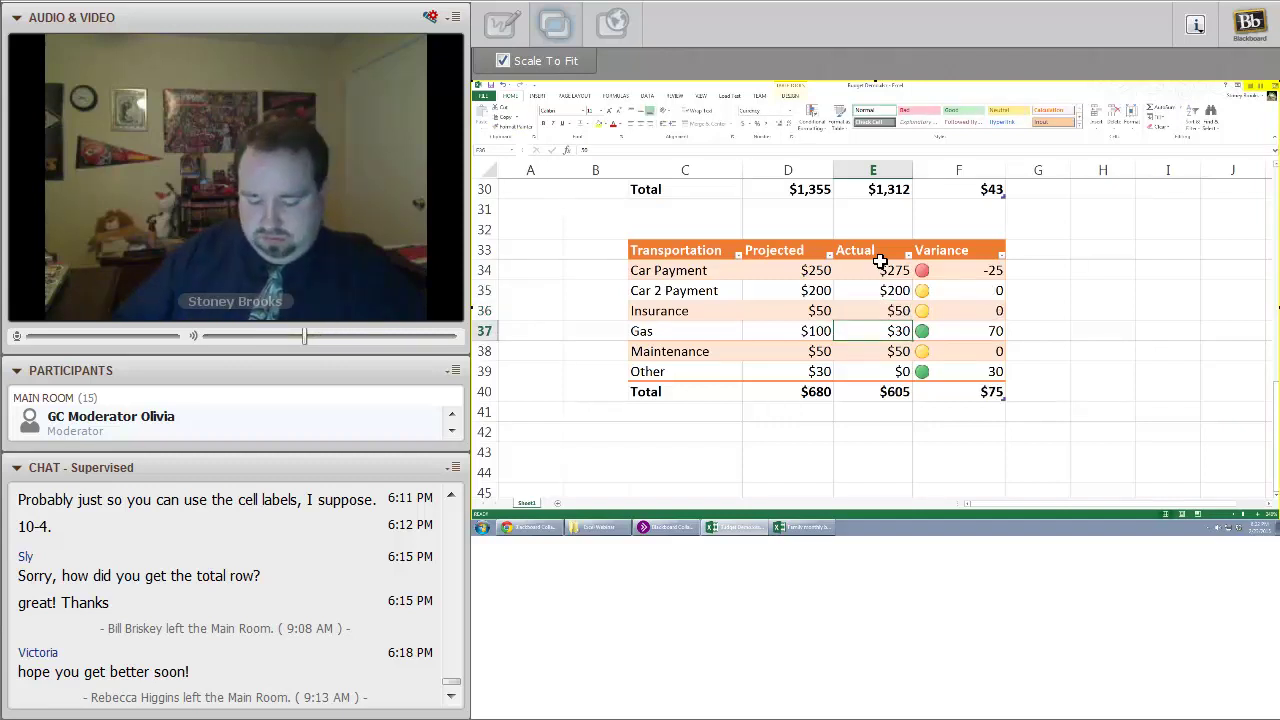
Set the Transportation table's Actual amounts to 75 for Gas, 40 for Maintenance and 250 for Other
{"action": "type", "text": "75"}
{"action": "key", "text": "Return"}
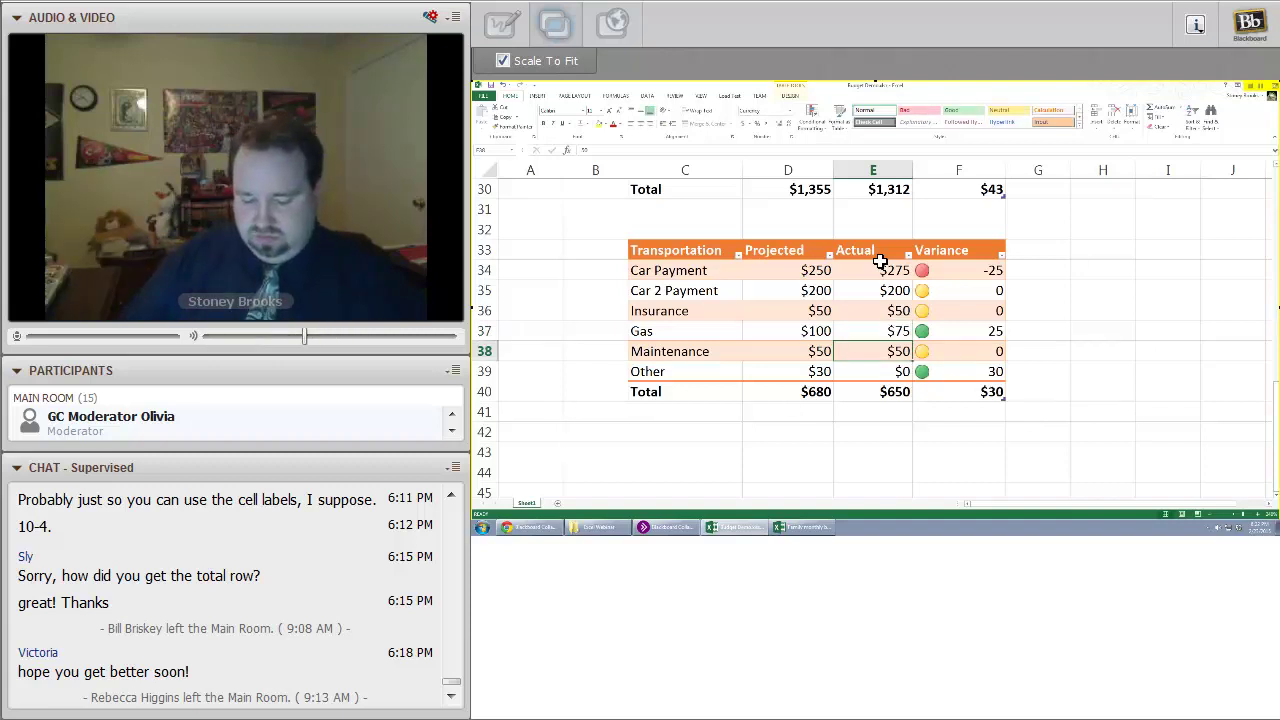
{"action": "type", "text": "40"}
{"action": "key", "text": "Return"}
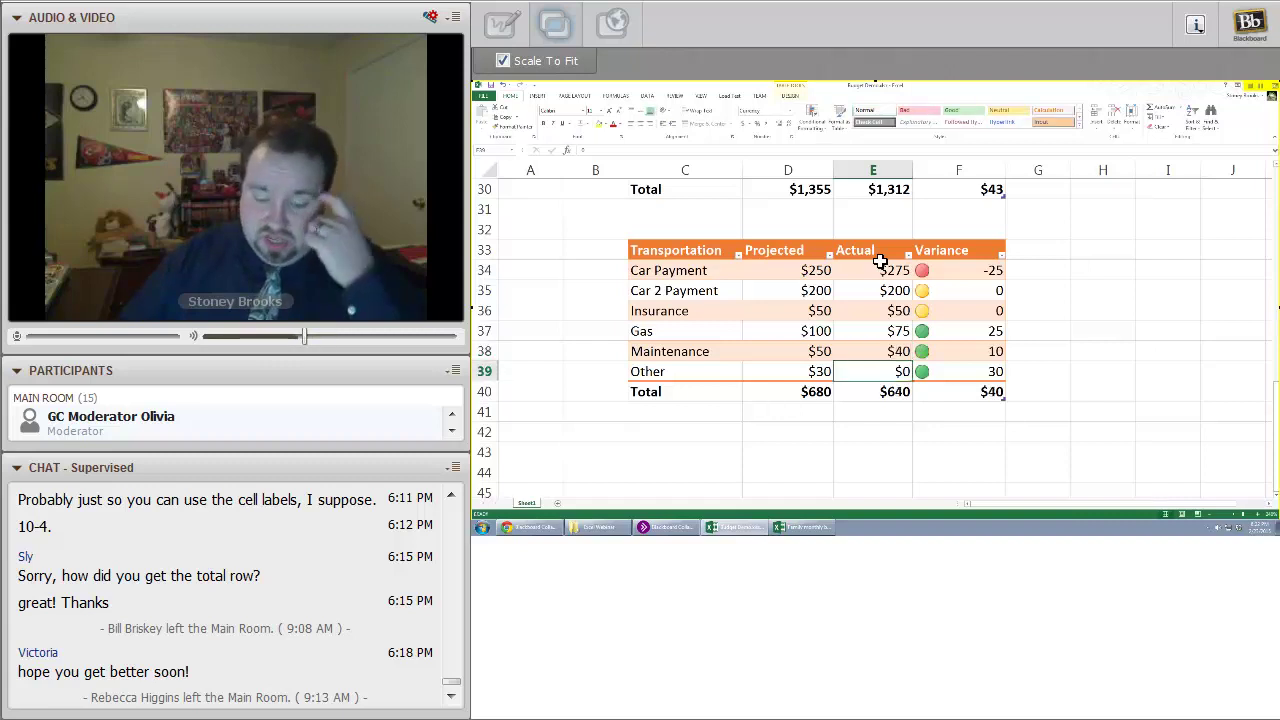
{"action": "type", "text": "2"}
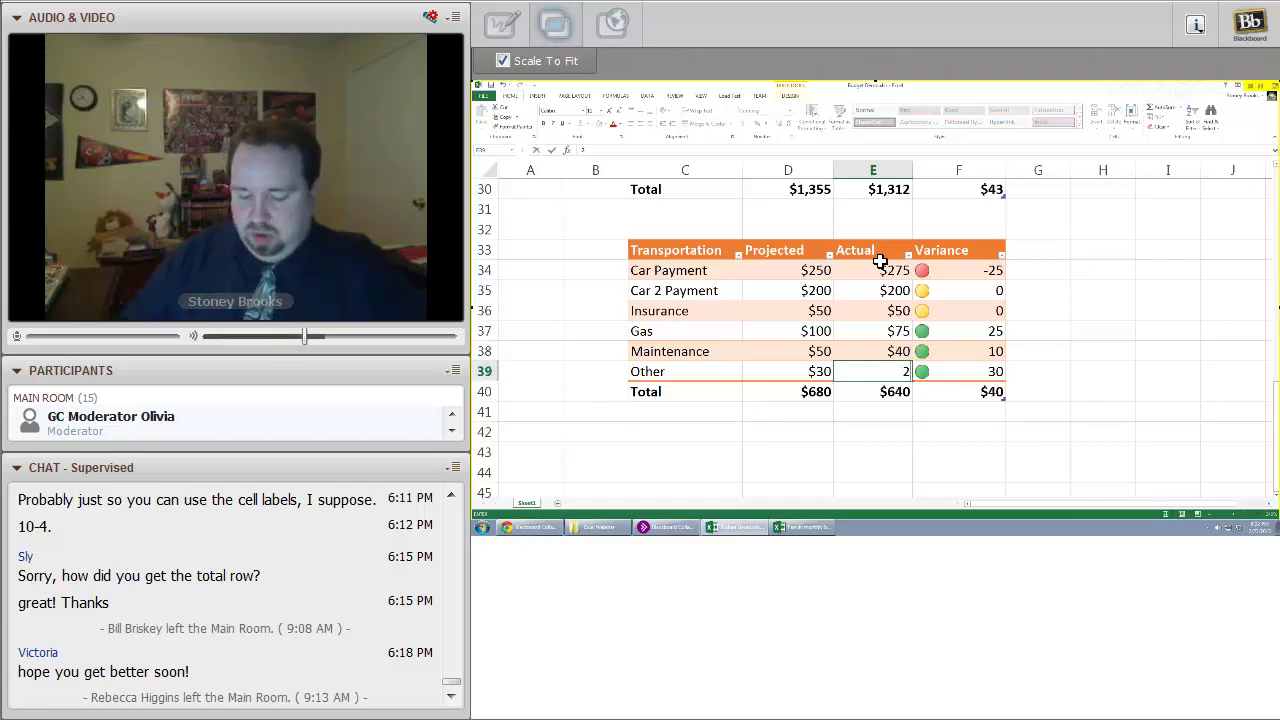
{"action": "type", "text": "50"}
{"action": "key", "text": "Return"}
{"action": "left_click", "coordinate": [1103, 352]}
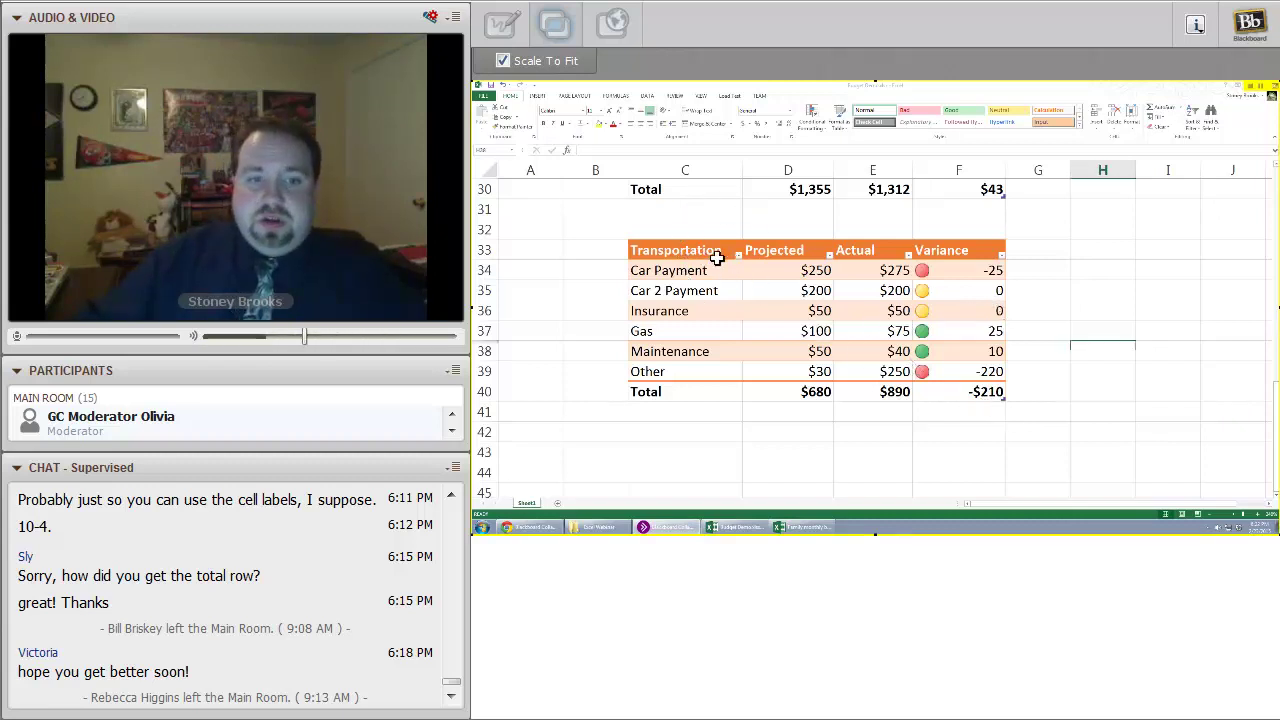
{"action": "left_click", "coordinate": [1100, 331]}
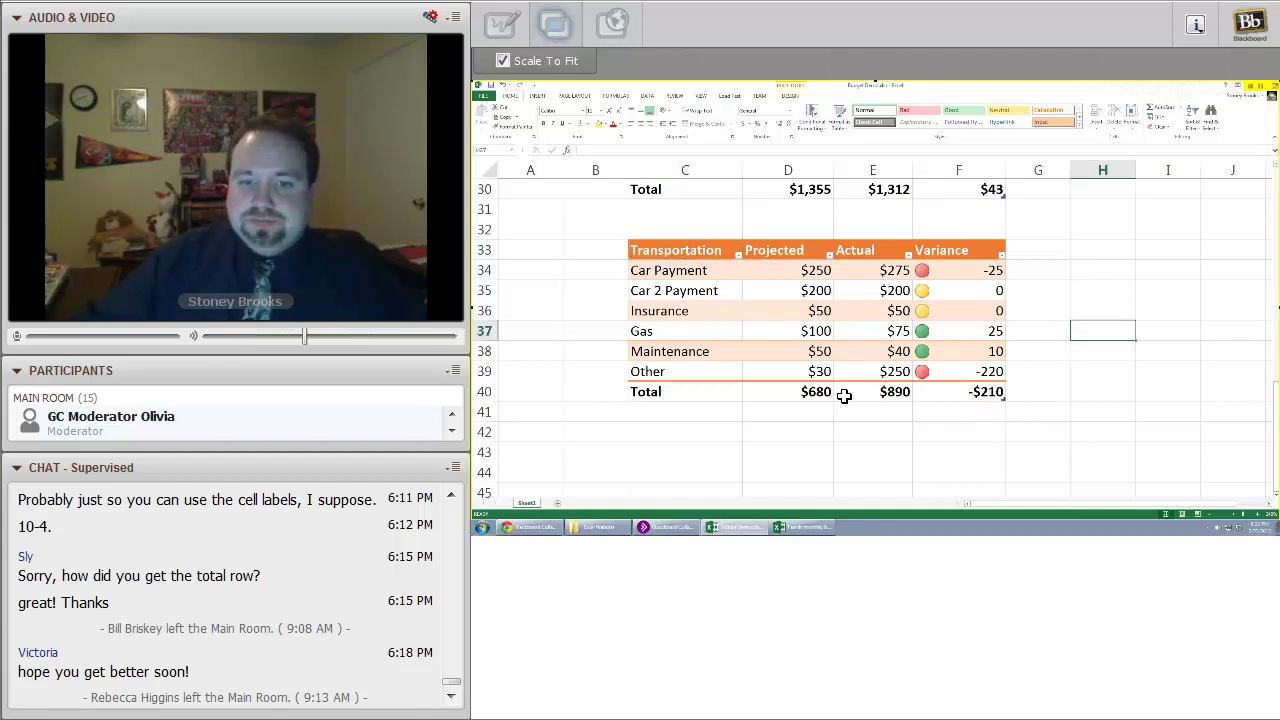
{"action": "left_click", "coordinate": [950, 394]}
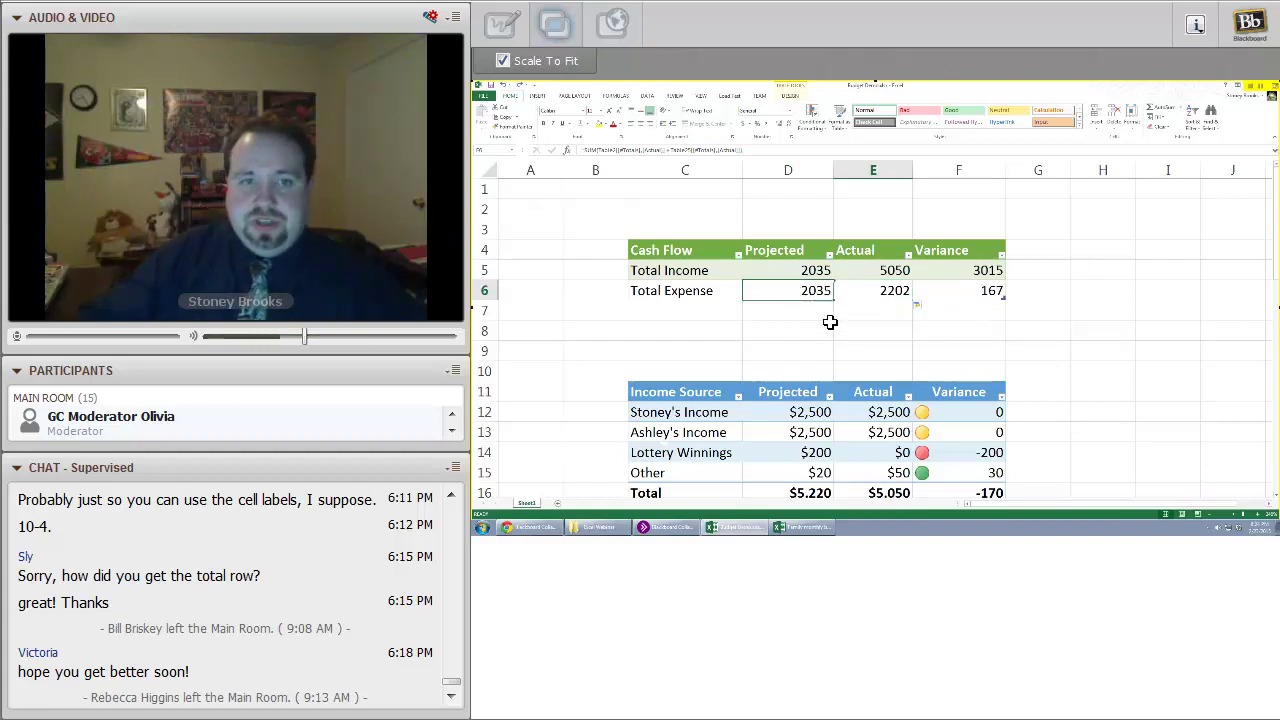
Replace the Cash Flow table's projected Total Income formula in D5 with a link to the Income Source table's Projected total
{"action": "left_click", "coordinate": [795, 268]}
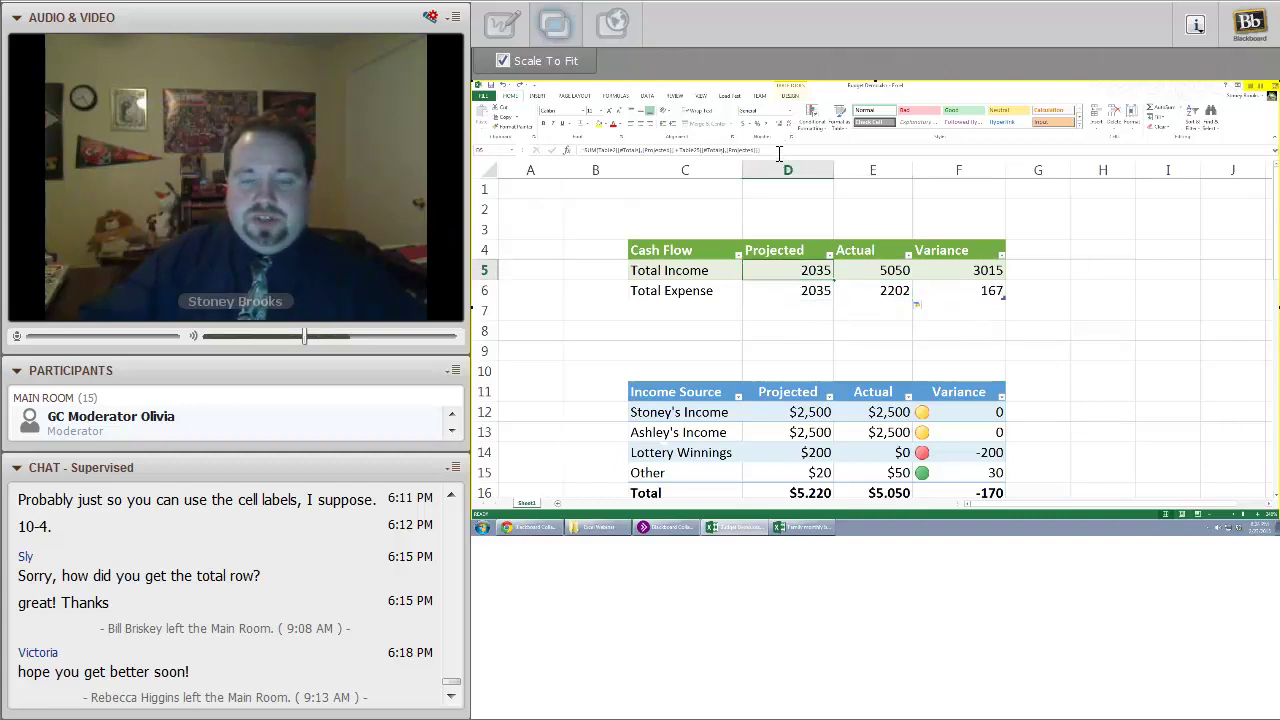
{"action": "left_click", "coordinate": [624, 150]}
{"action": "key", "text": "ctrl+a"}
{"action": "type", "text": "="}
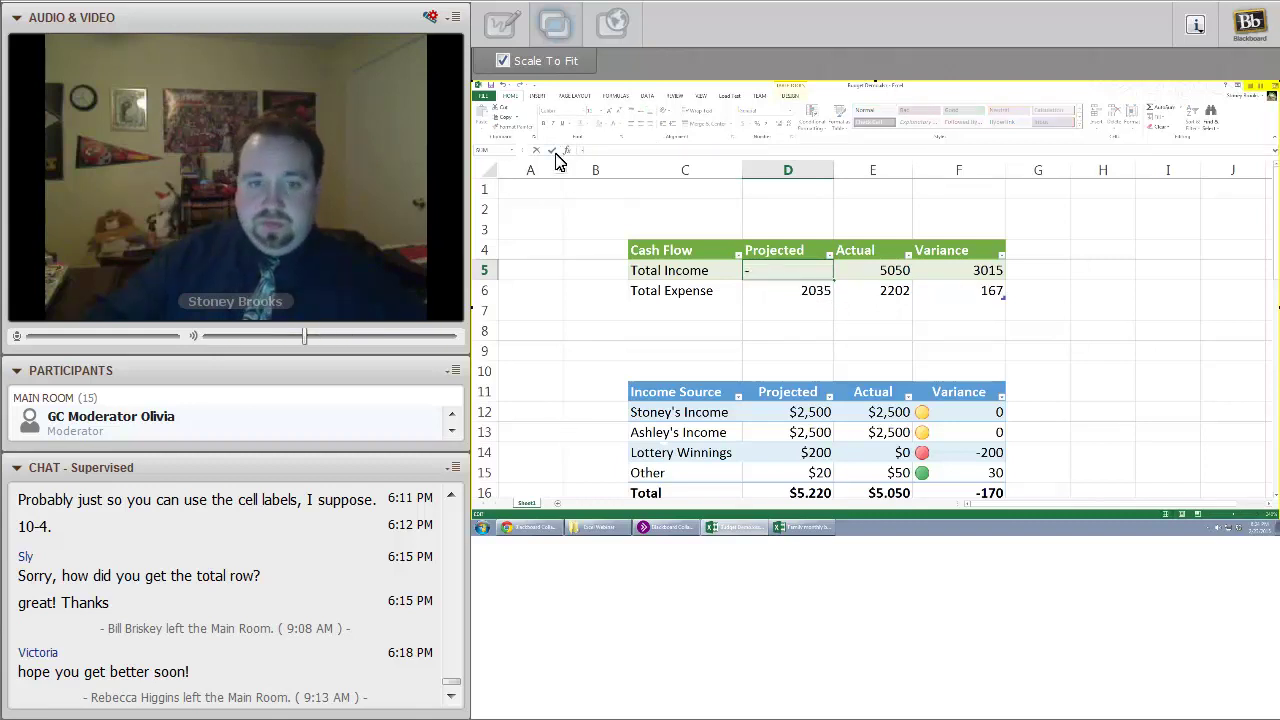
{"action": "left_click", "coordinate": [813, 492]}
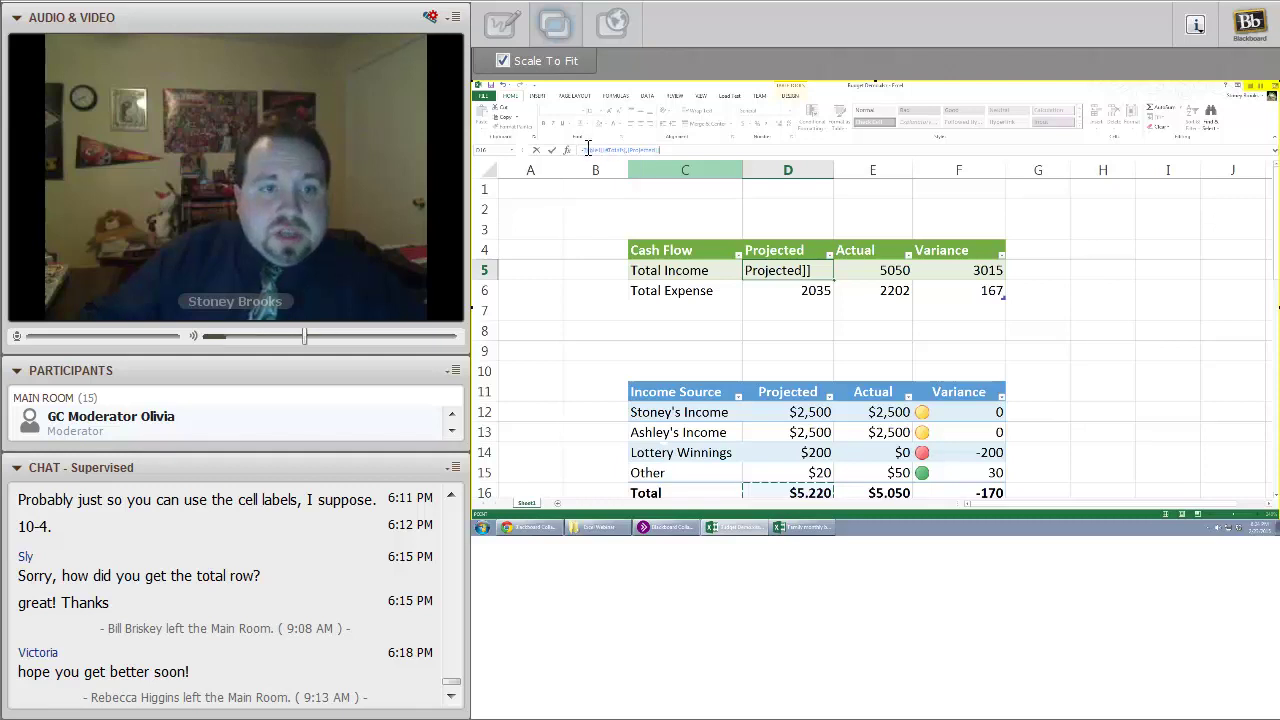
{"action": "key", "text": "Return"}
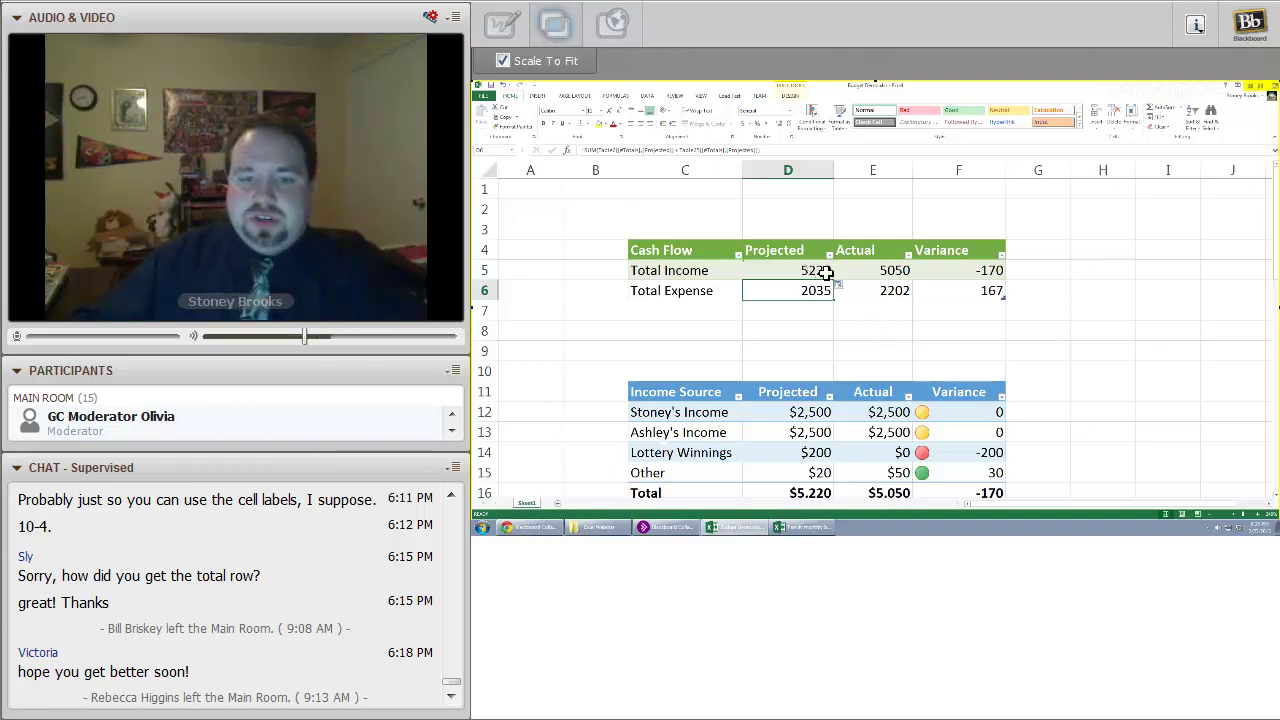
Compare the Cash Flow income and expense figures with the totals of the Income Source, Housing and Transportation tables
{"action": "left_click", "coordinate": [817, 271]}
{"action": "left_click", "coordinate": [815, 490]}
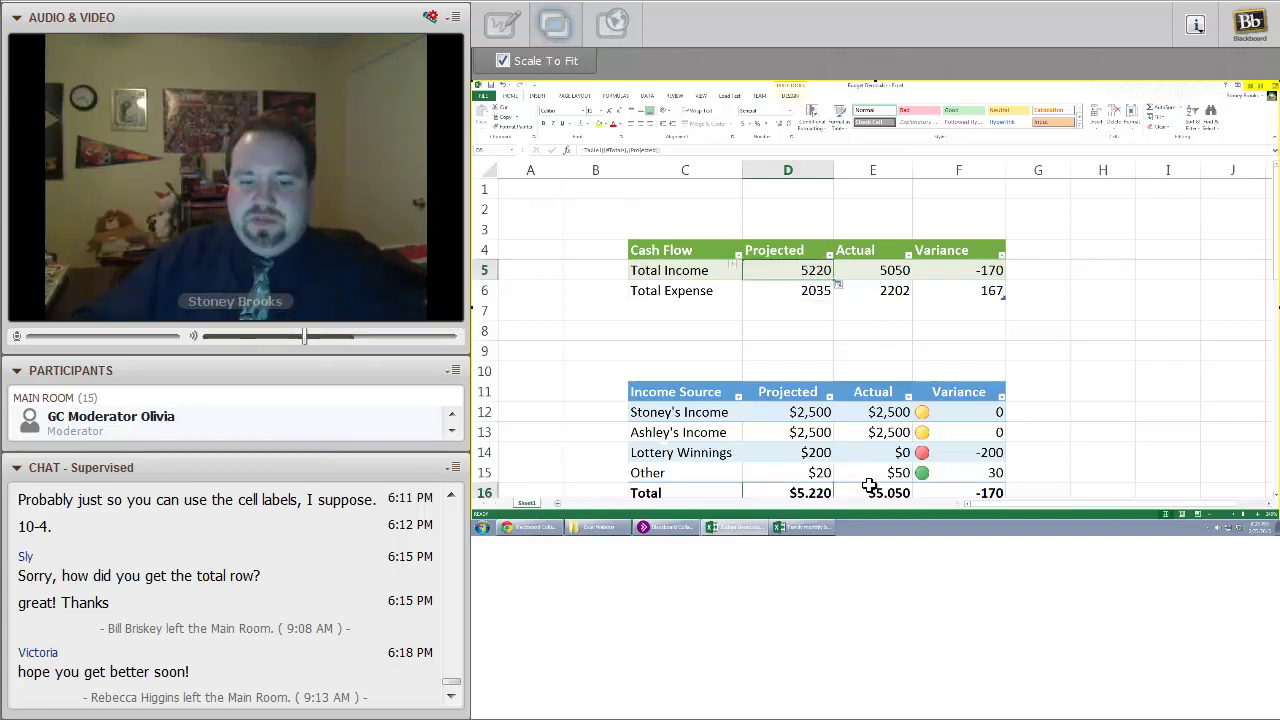
{"action": "left_click", "coordinate": [870, 268]}
{"action": "left_click", "coordinate": [975, 268]}
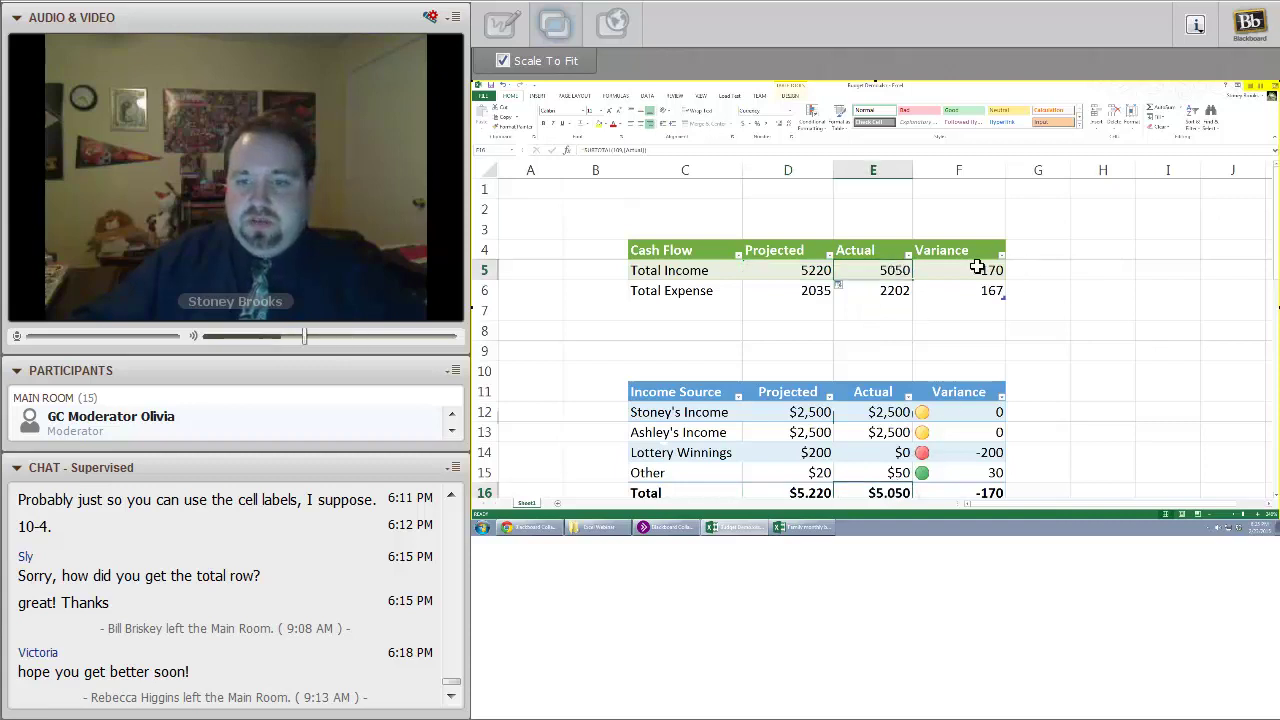
{"action": "left_click", "coordinate": [983, 489]}
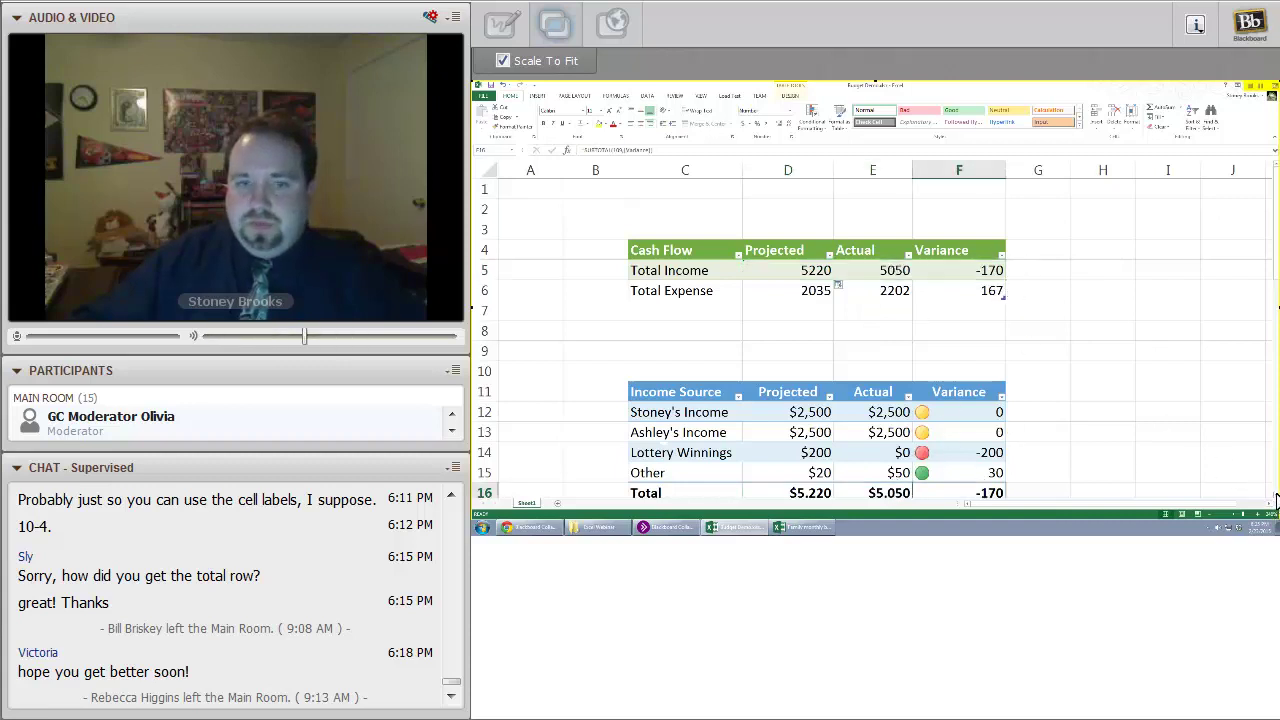
{"action": "scroll", "coordinate": [1276, 498], "scroll_direction": "down", "scroll_amount": 6}
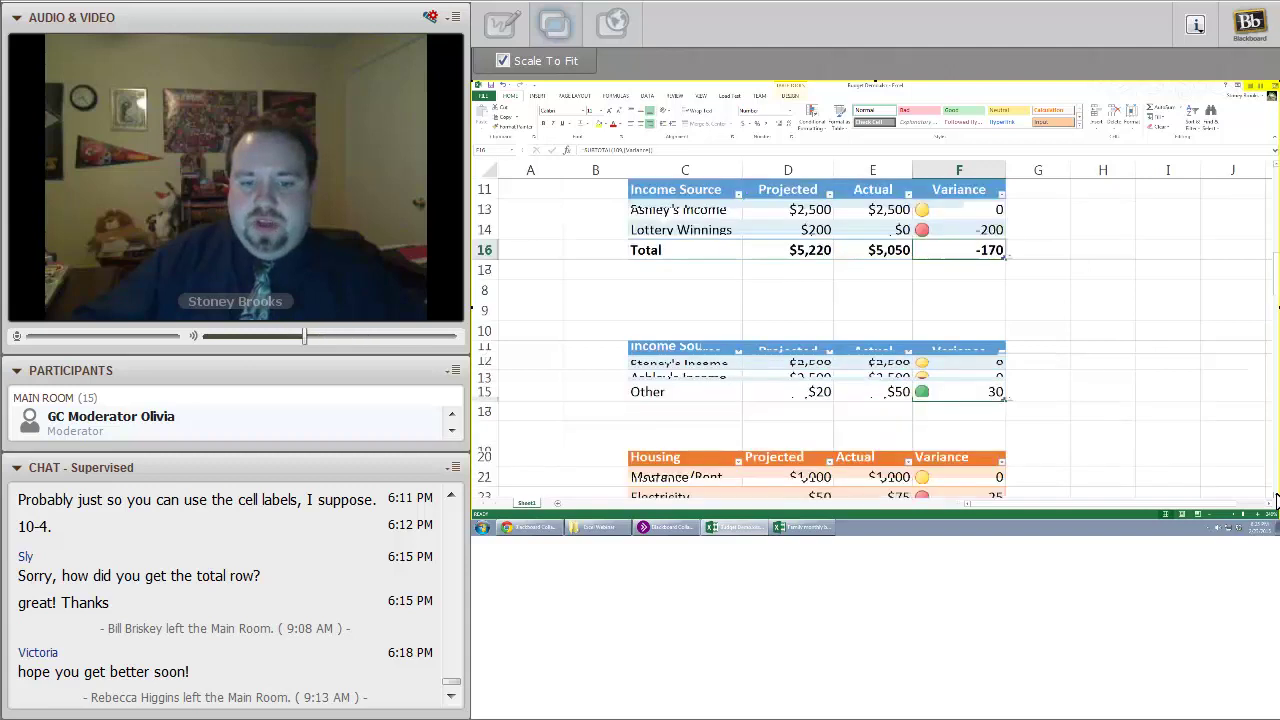
{"action": "scroll", "coordinate": [1276, 498], "scroll_direction": "down", "scroll_amount": 5}
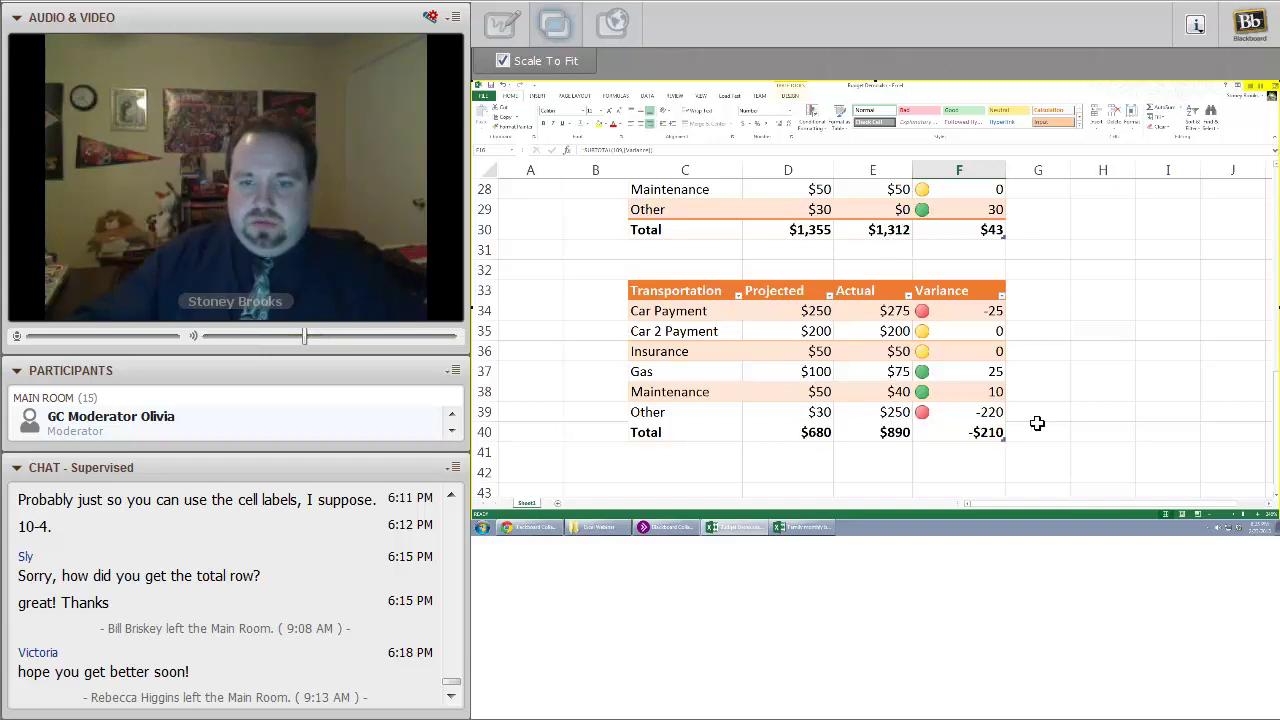
{"action": "scroll", "coordinate": [1275, 172], "scroll_direction": "up", "scroll_amount": 3}
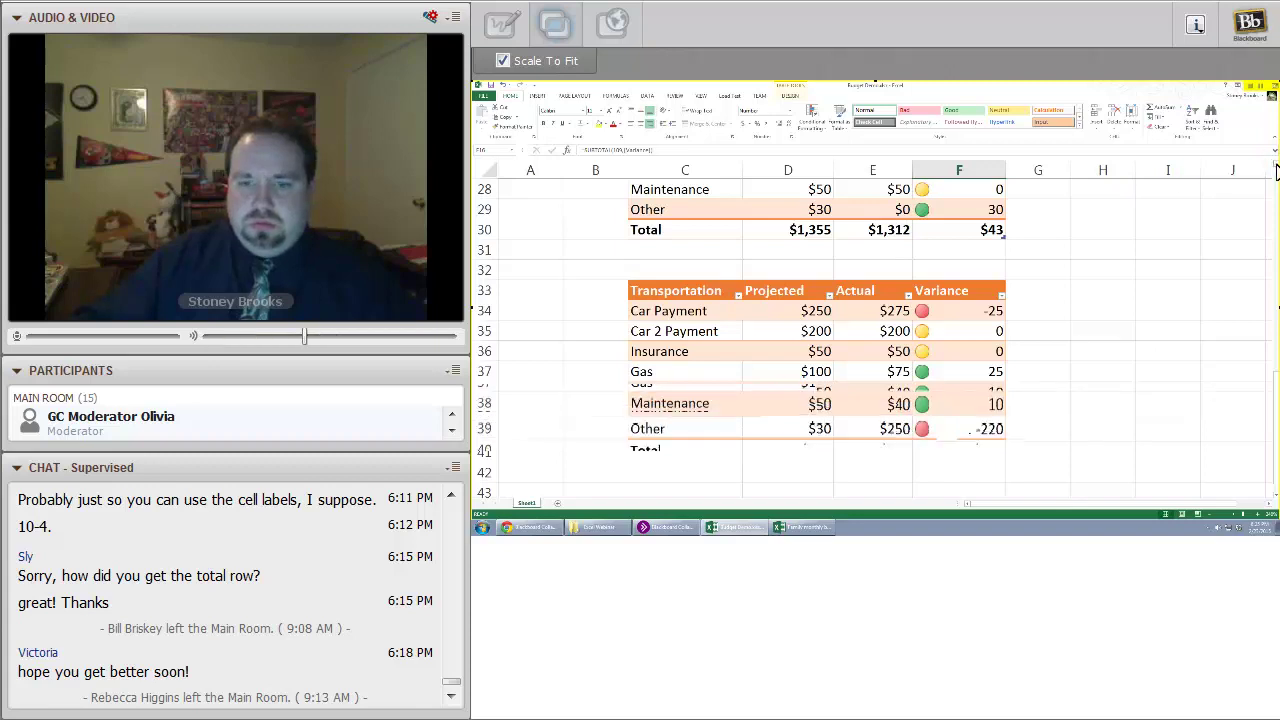
{"action": "scroll", "coordinate": [1275, 172], "scroll_direction": "up", "scroll_amount": 6}
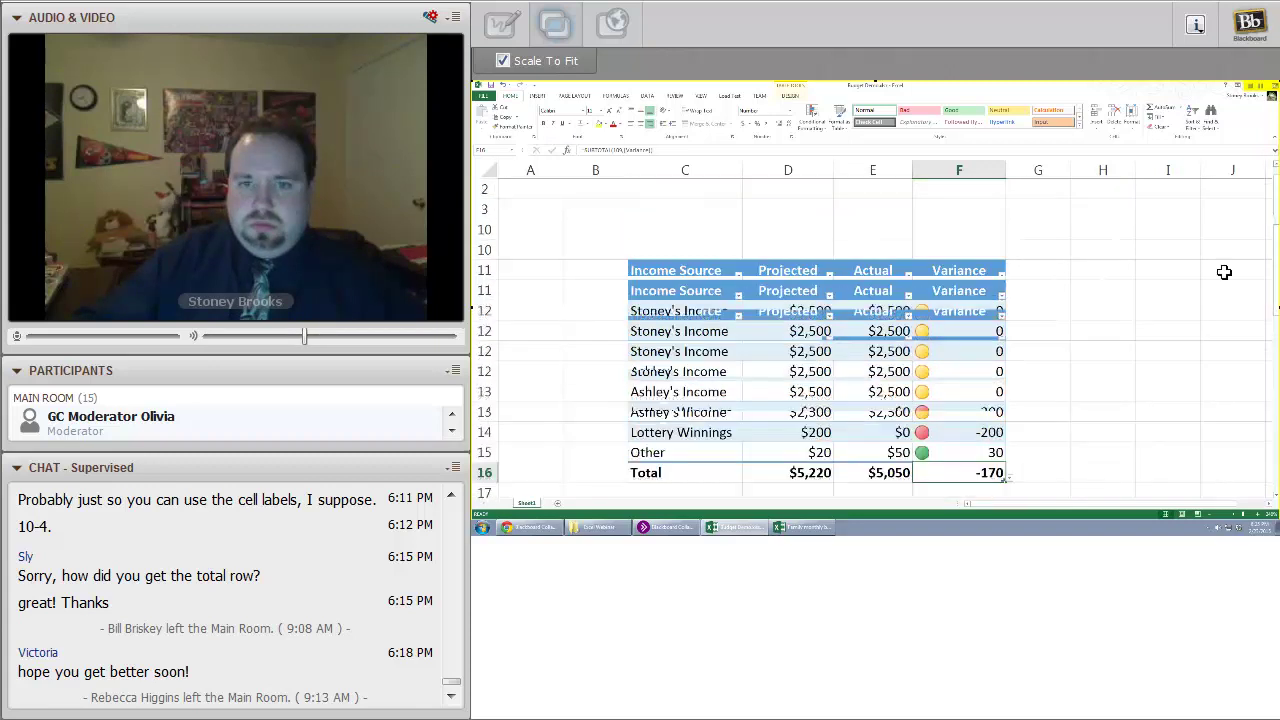
{"action": "left_click", "coordinate": [890, 268]}
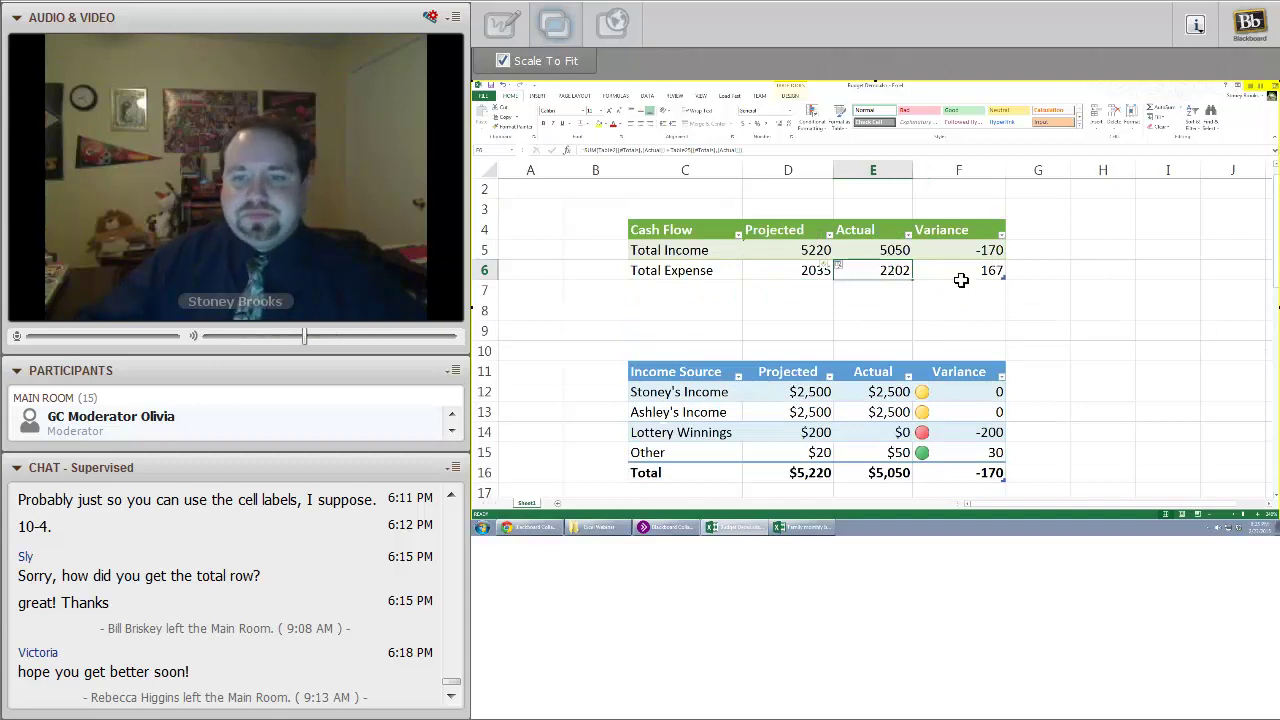
Add a total row to the Cash Flow table
{"action": "left_click", "coordinate": [682, 250]}
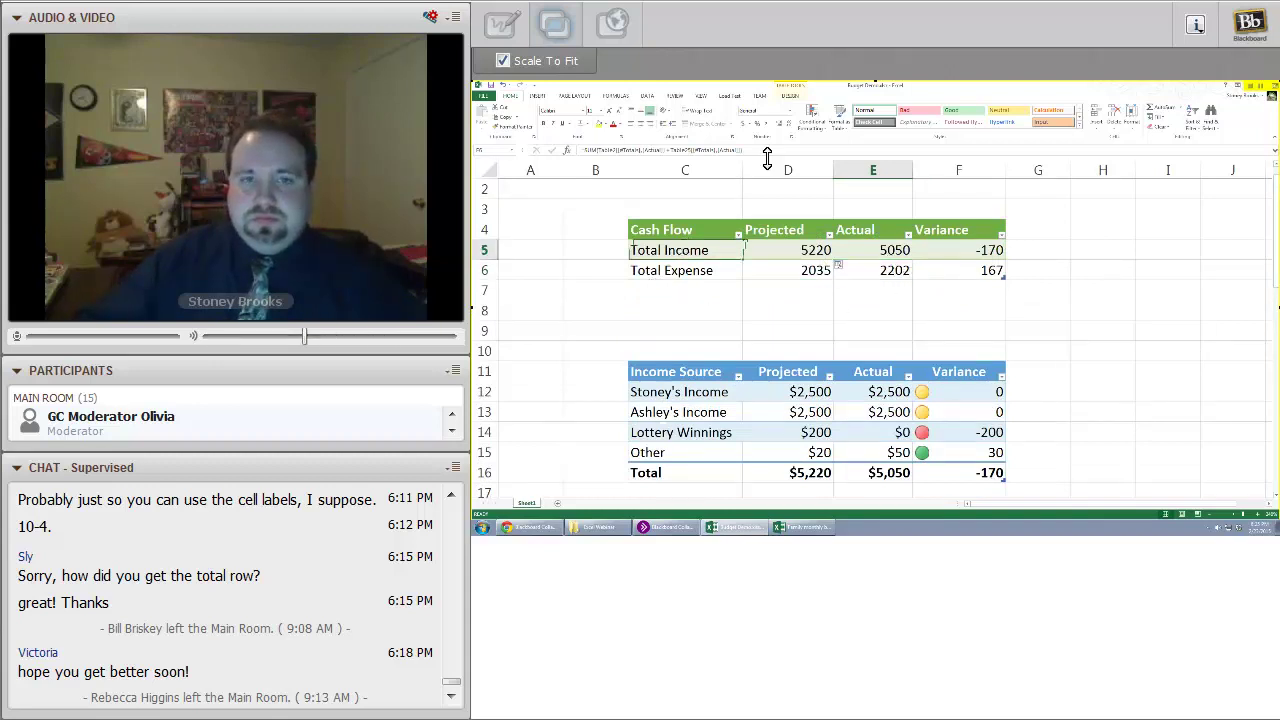
{"action": "left_click", "coordinate": [790, 96]}
{"action": "left_click", "coordinate": [712, 117]}
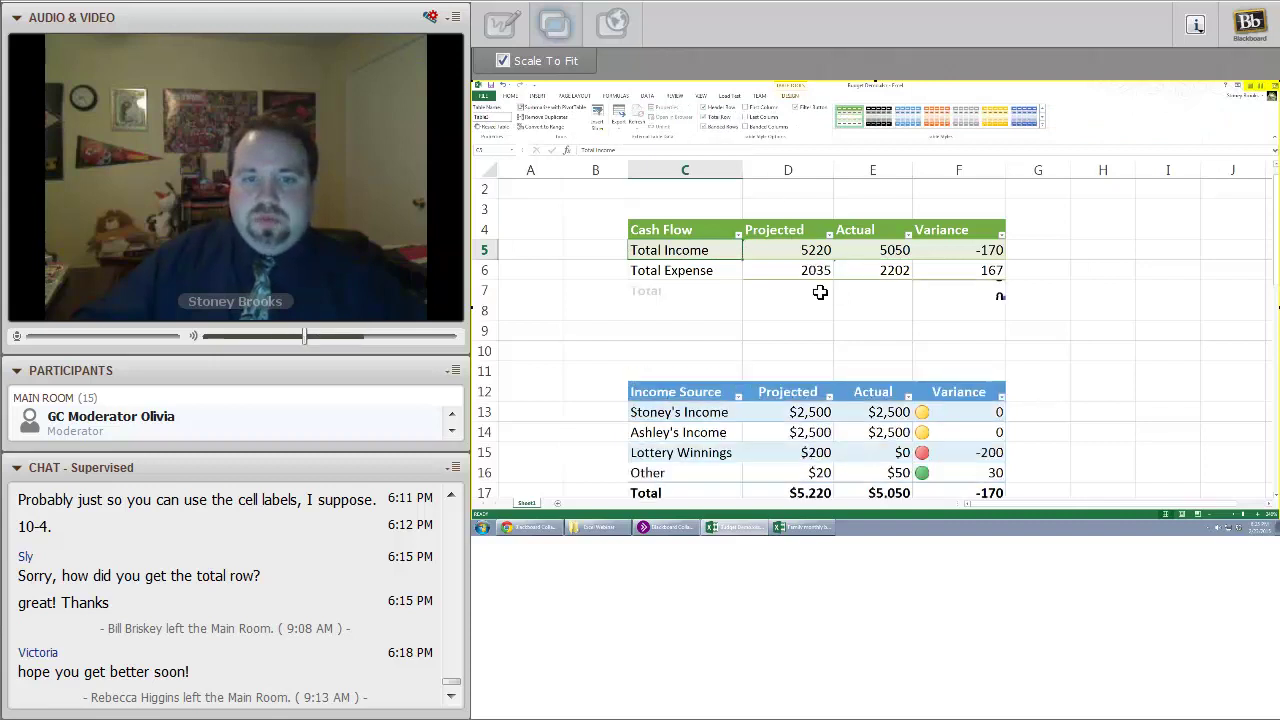
Set the Cash Flow total row to use Sum for the Projected, Actual and Variance columns
{"action": "left_click", "coordinate": [826, 290]}
{"action": "left_click", "coordinate": [837, 296]}
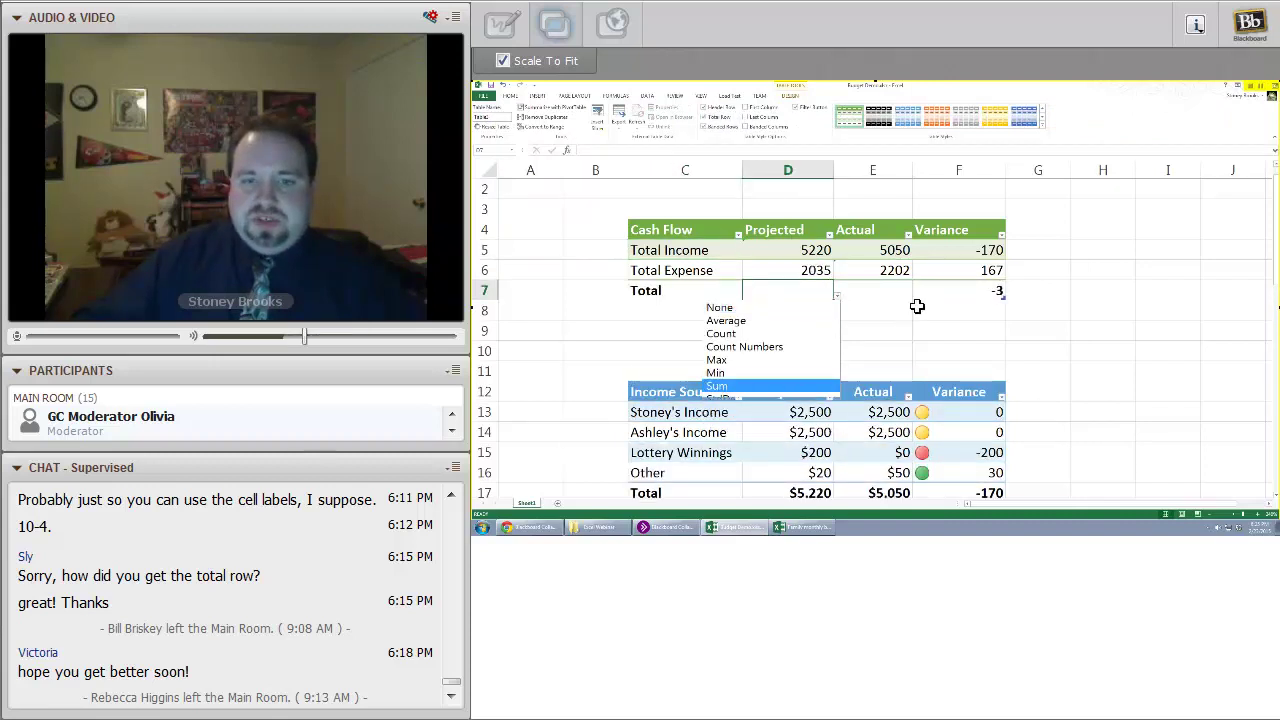
{"action": "left_click", "coordinate": [790, 386]}
{"action": "left_click", "coordinate": [905, 295]}
{"action": "left_click", "coordinate": [915, 296]}
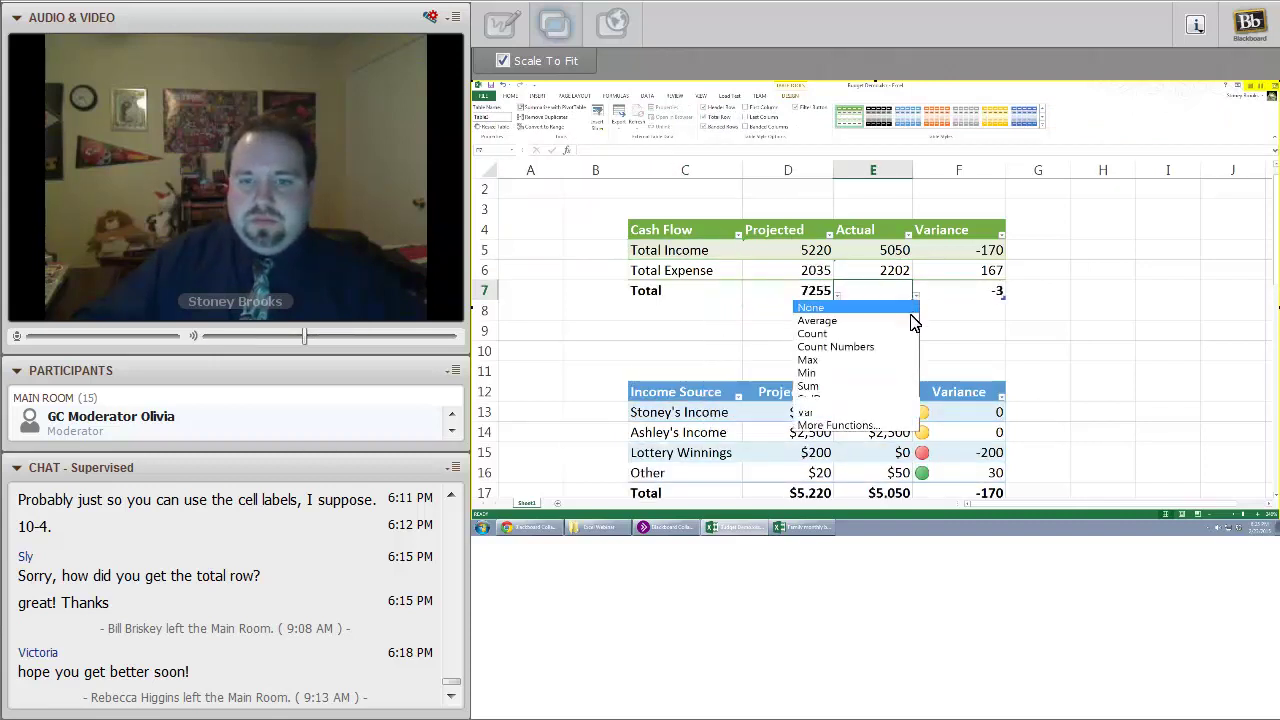
{"action": "left_click", "coordinate": [875, 389]}
{"action": "left_click", "coordinate": [995, 294]}
{"action": "left_click", "coordinate": [1013, 297]}
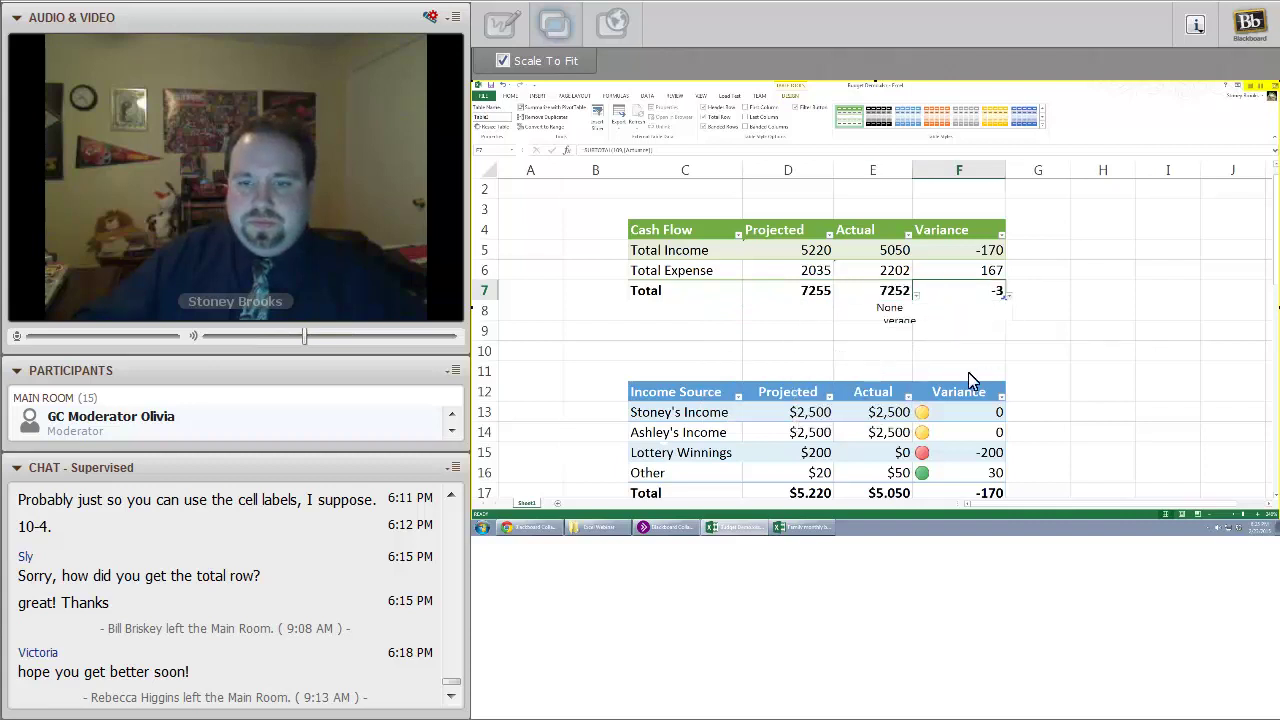
{"action": "left_click", "coordinate": [966, 374]}
{"action": "left_click", "coordinate": [1010, 297]}
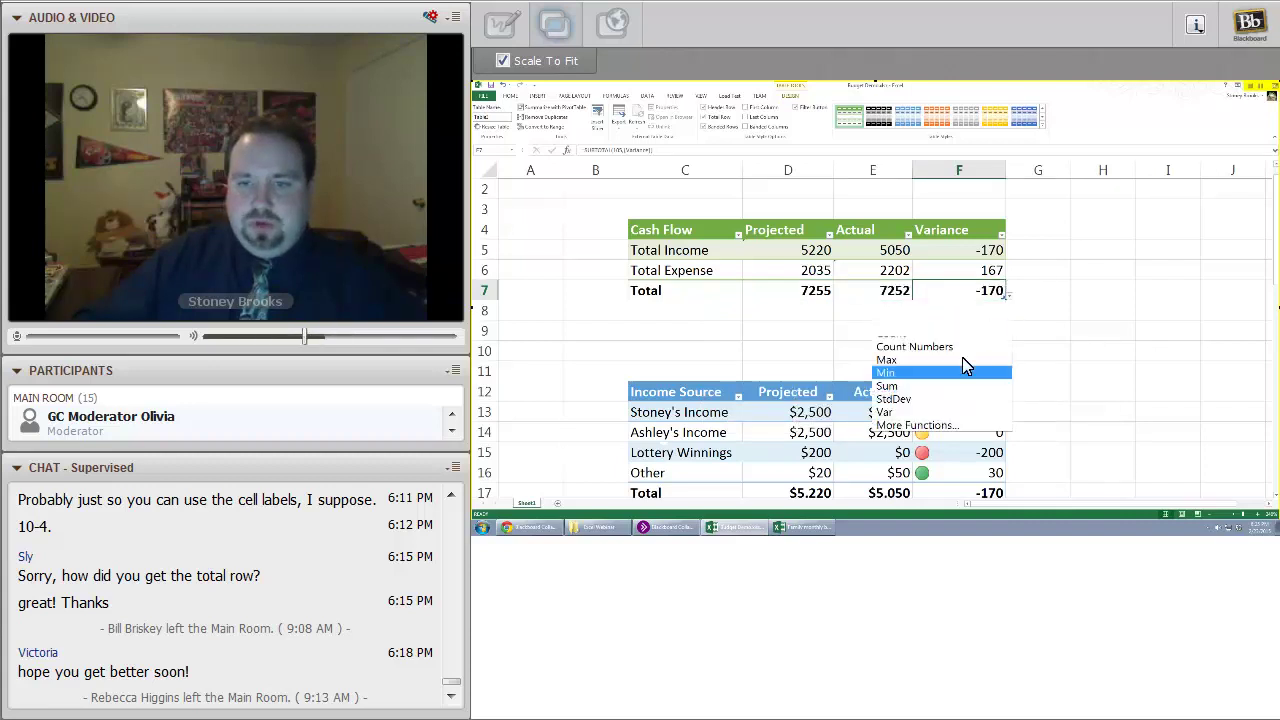
{"action": "left_click", "coordinate": [955, 386]}
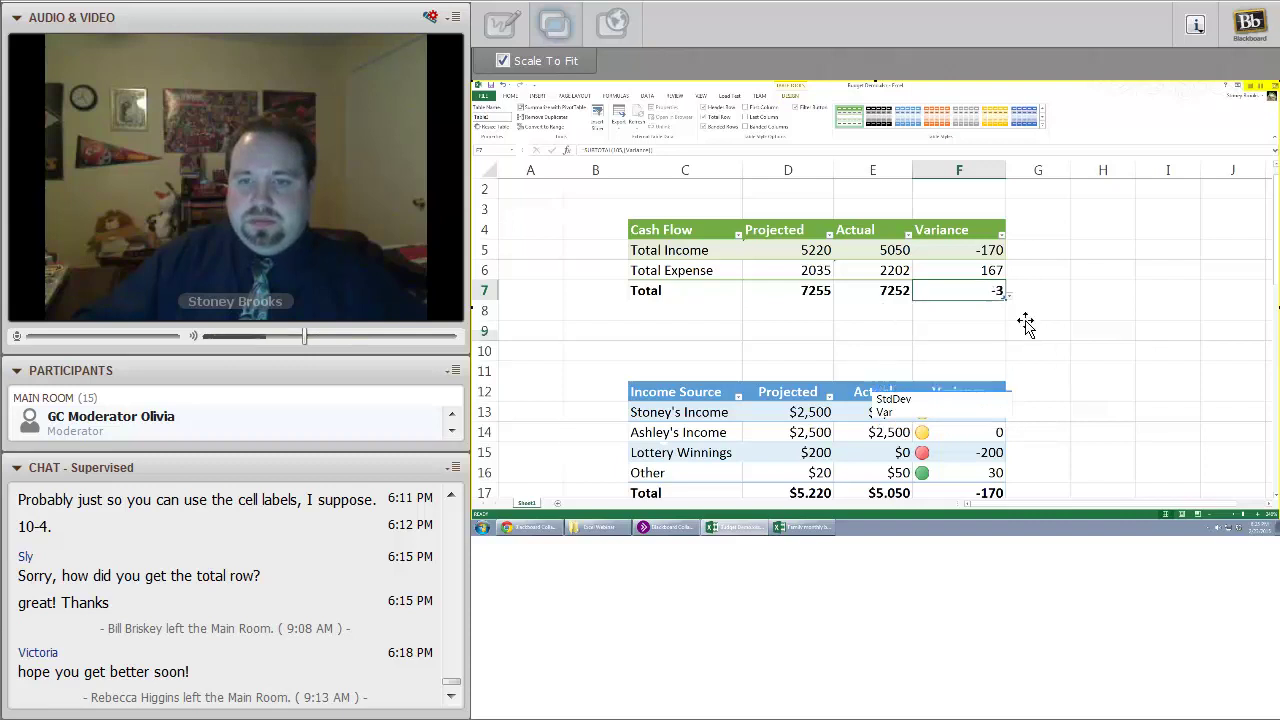
{"action": "left_click", "coordinate": [1023, 323]}
{"action": "left_click_drag", "start_coordinate": [935, 250], "coordinate": [935, 266]}
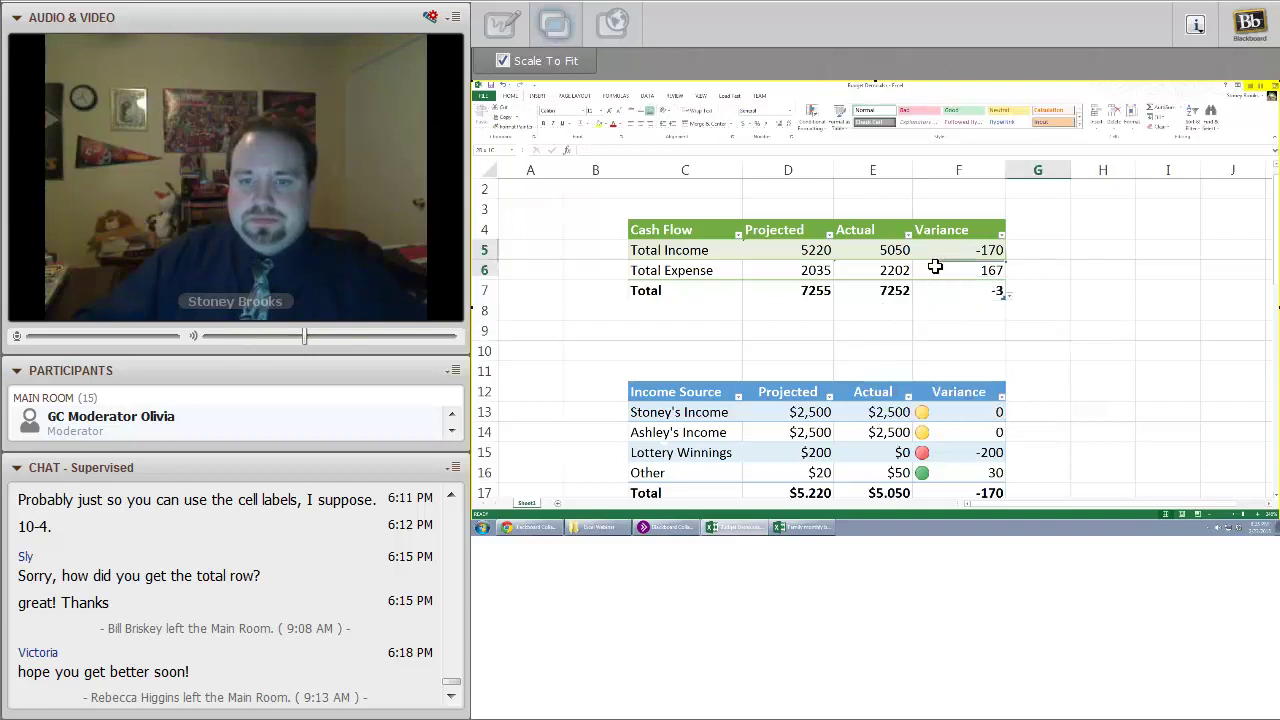
{"action": "left_click", "coordinate": [1055, 249]}
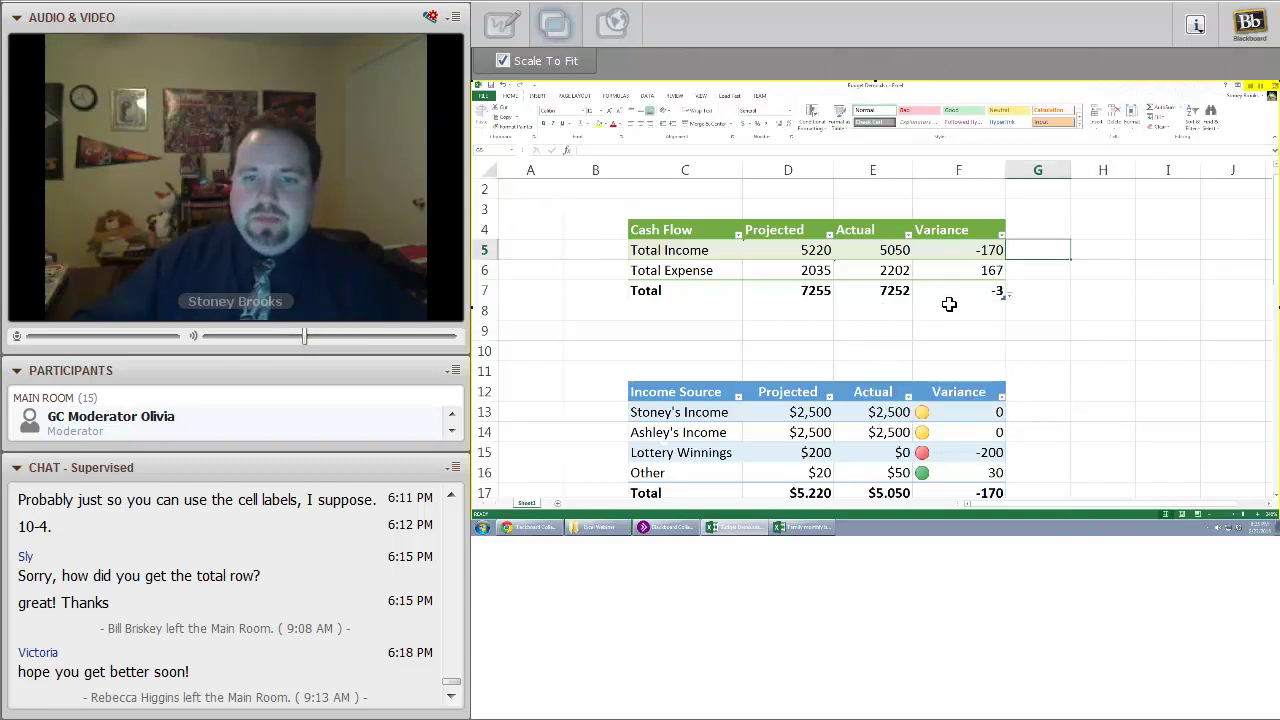
Review the Cash Flow table's income, expense and total row figures along with the Income Source, Housing and Transportation tables below
{"action": "left_click", "coordinate": [674, 232]}
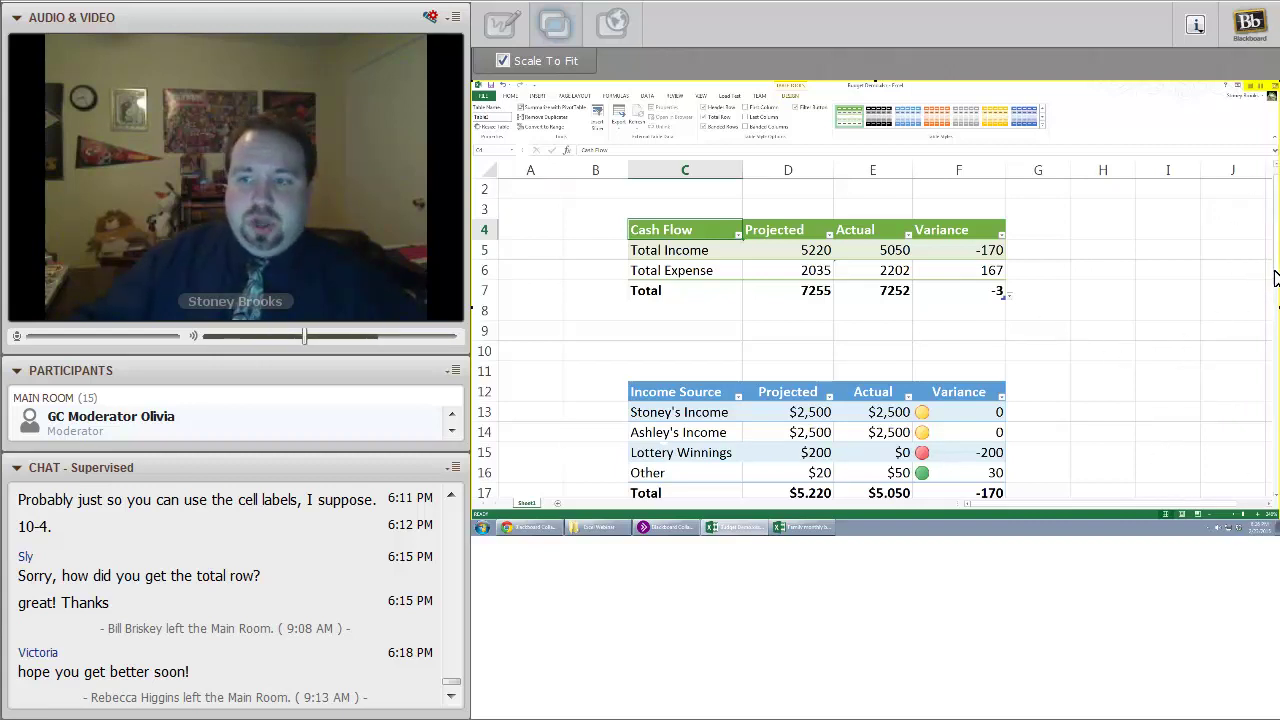
{"action": "scroll", "coordinate": [1137, 374], "scroll_direction": "down", "scroll_amount": 1}
{"action": "scroll", "coordinate": [1108, 394], "scroll_direction": "down", "scroll_amount": 10}
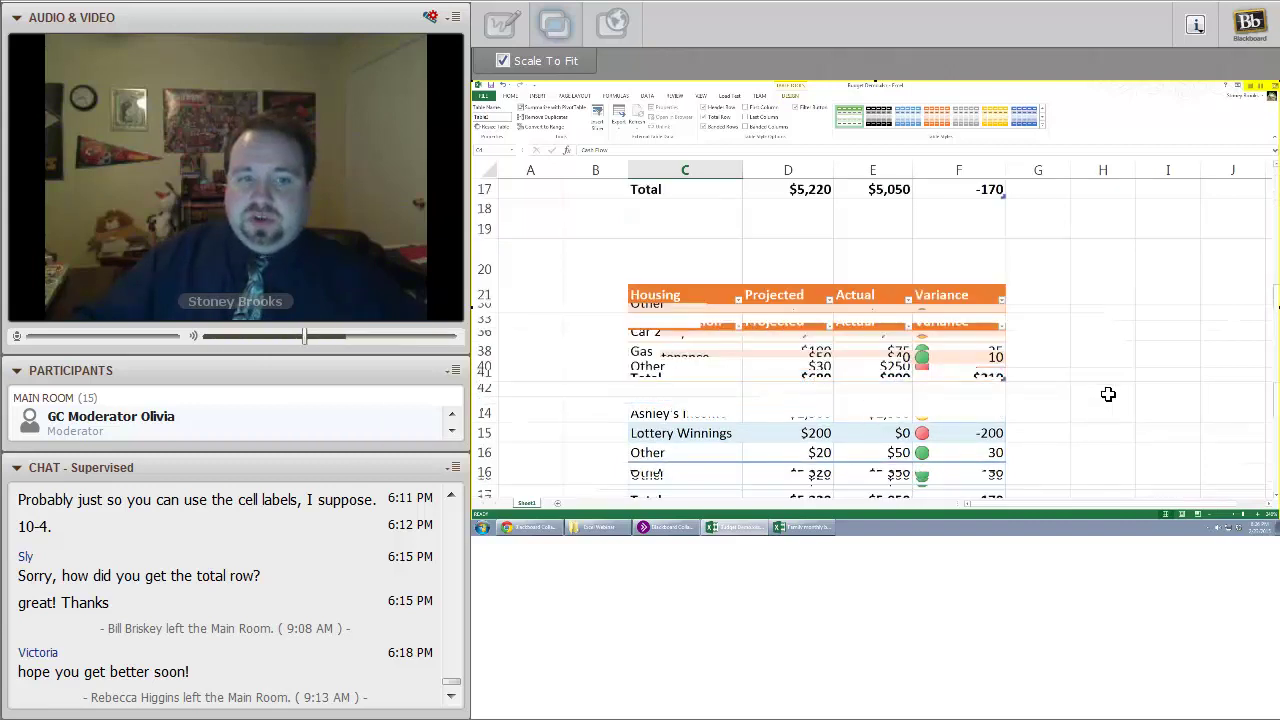
{"action": "scroll", "coordinate": [999, 294], "scroll_direction": "up", "scroll_amount": 10}
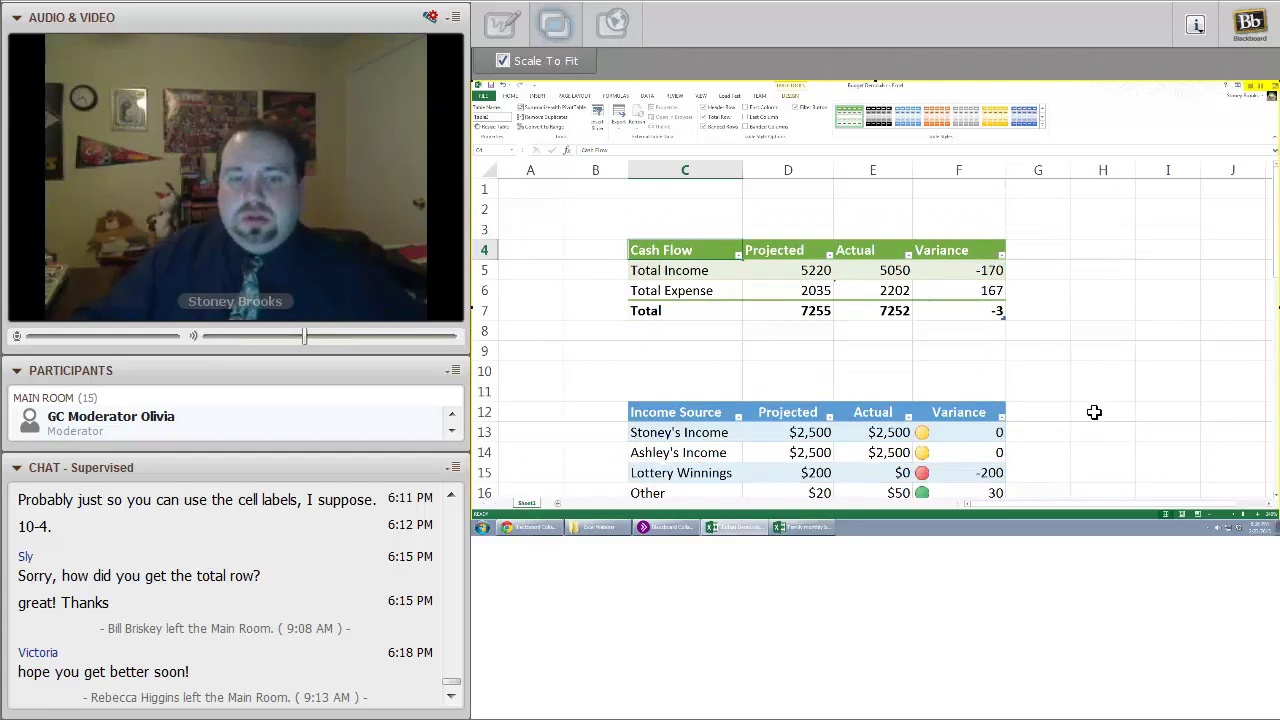
{"action": "left_click", "coordinate": [822, 291]}
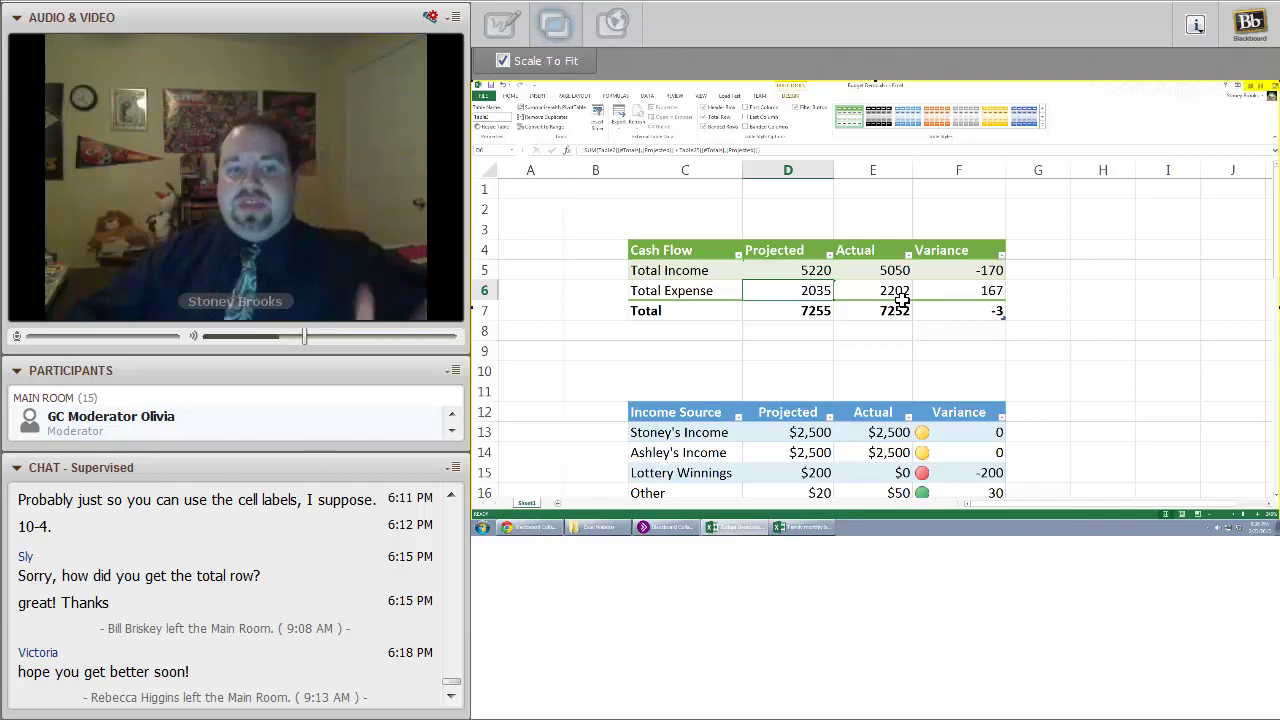
{"action": "left_click", "coordinate": [985, 300]}
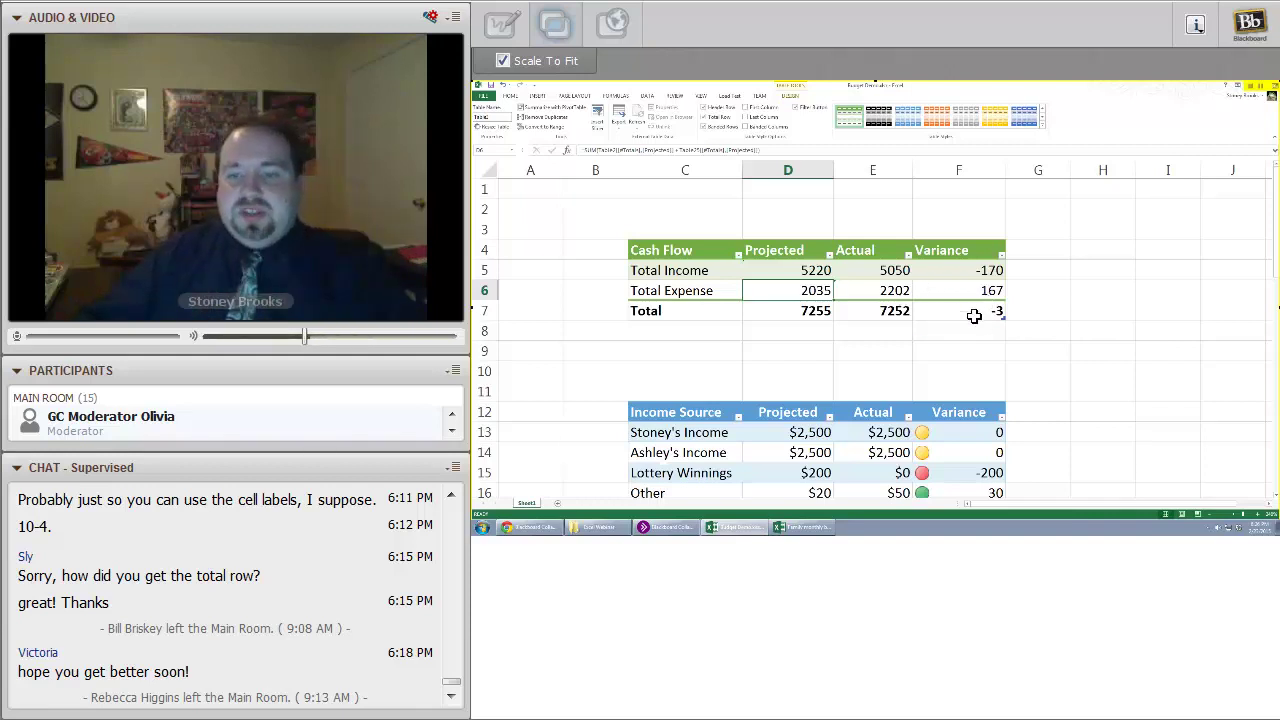
{"action": "key", "text": "Down"}
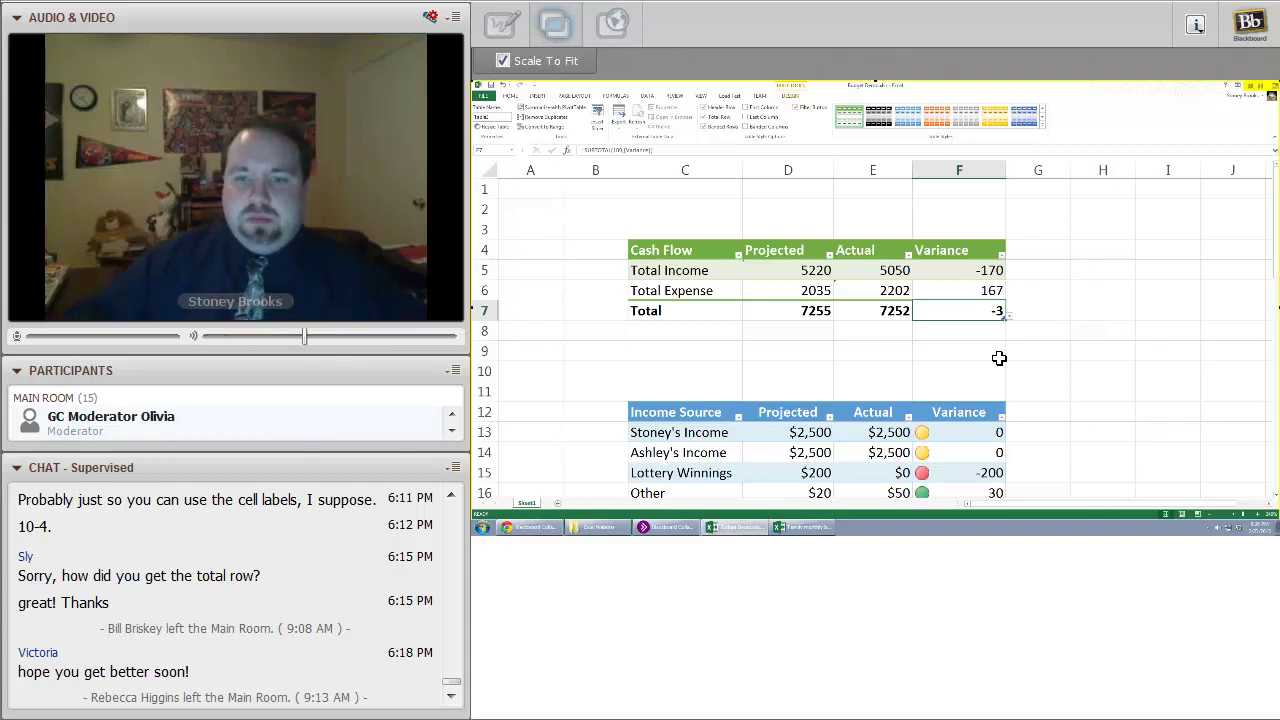
{"action": "left_click", "coordinate": [806, 311]}
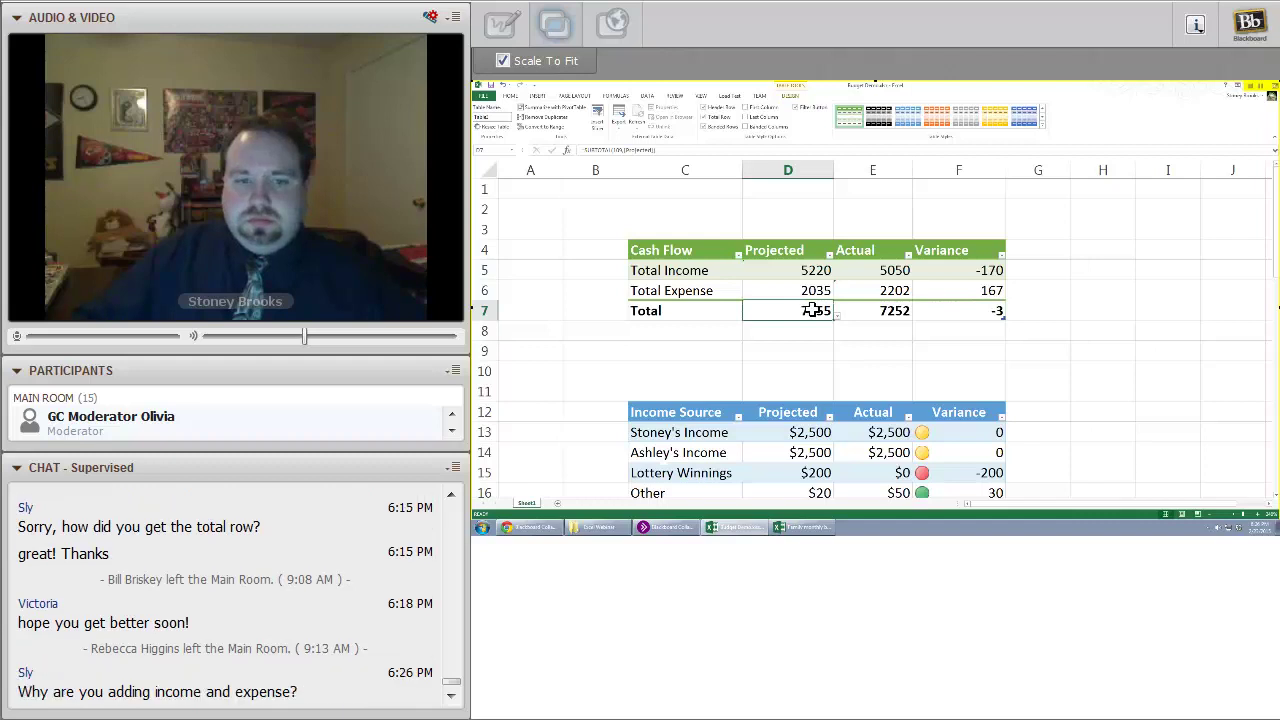
{"action": "left_click", "coordinate": [1034, 342]}
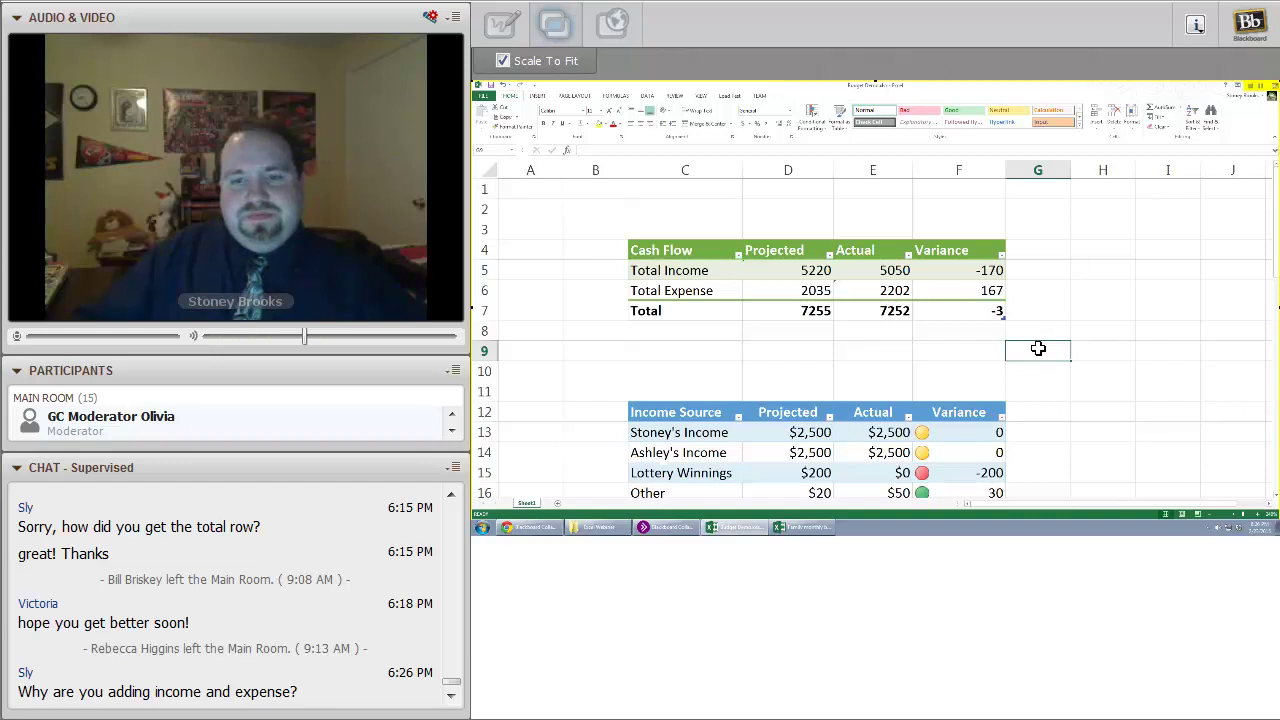
{"action": "left_click", "coordinate": [780, 532]}
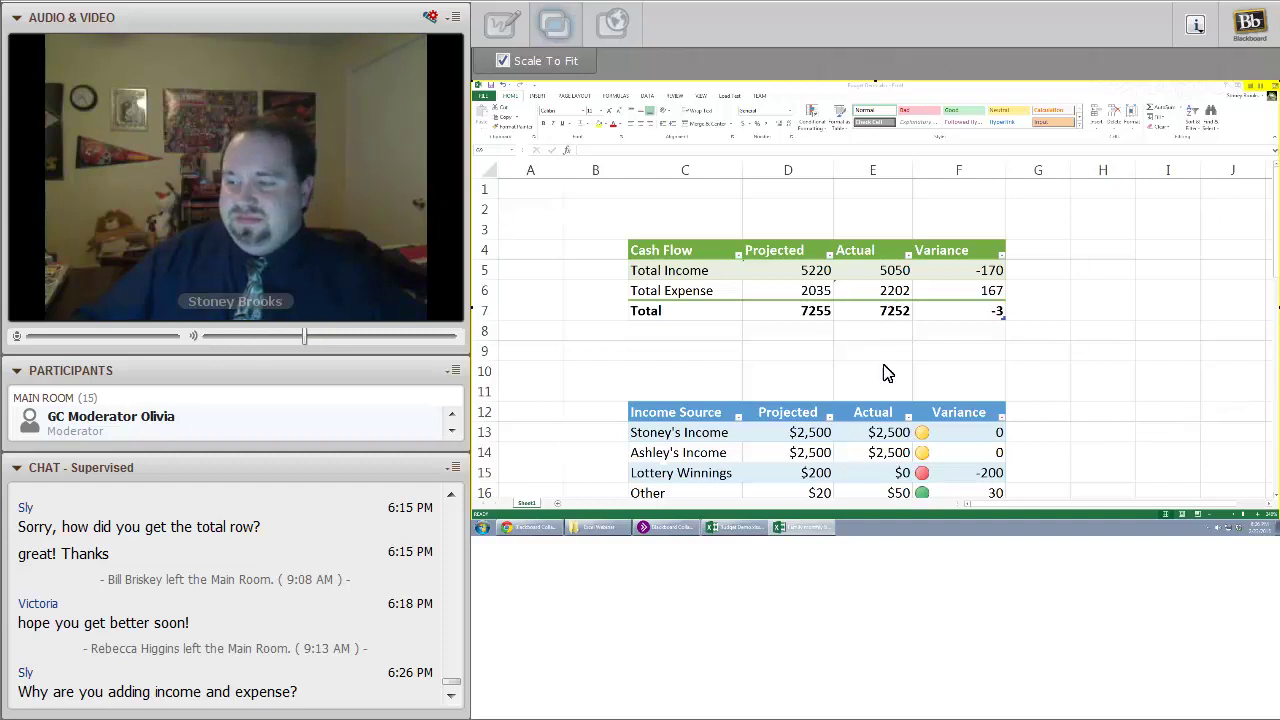
{"action": "key", "text": "alt+Tab"}
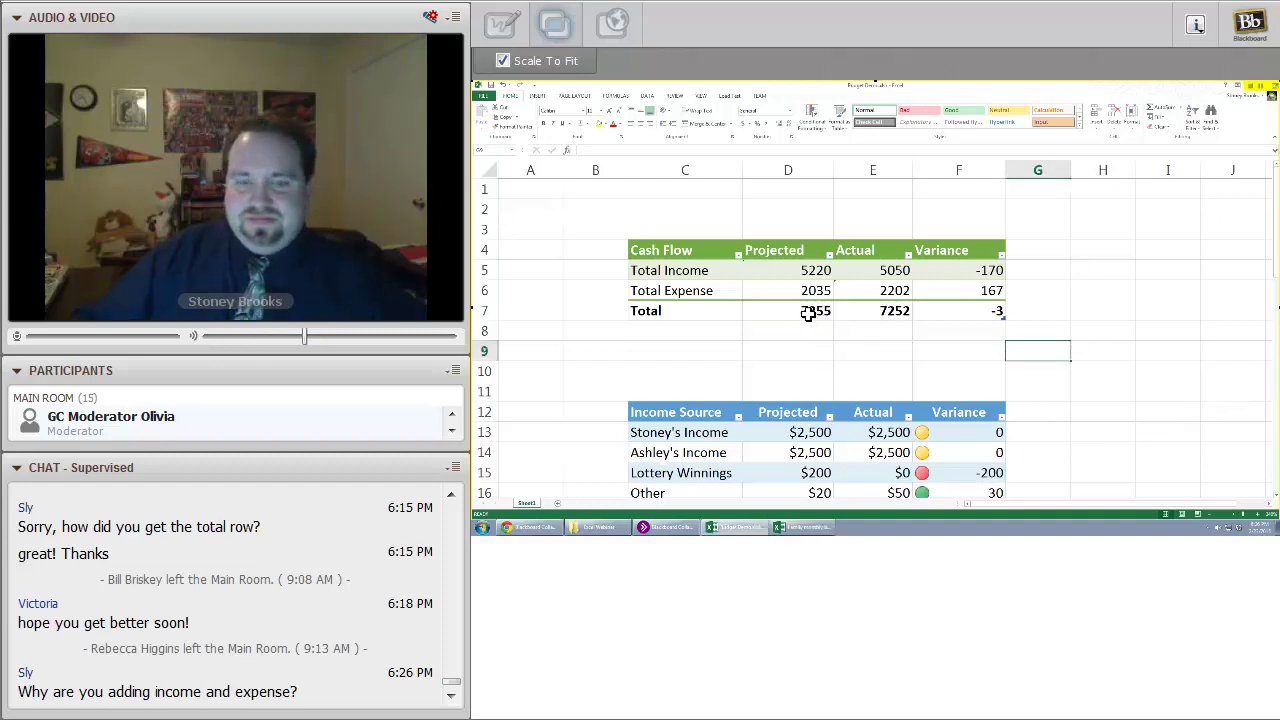
{"action": "left_click", "coordinate": [808, 313]}
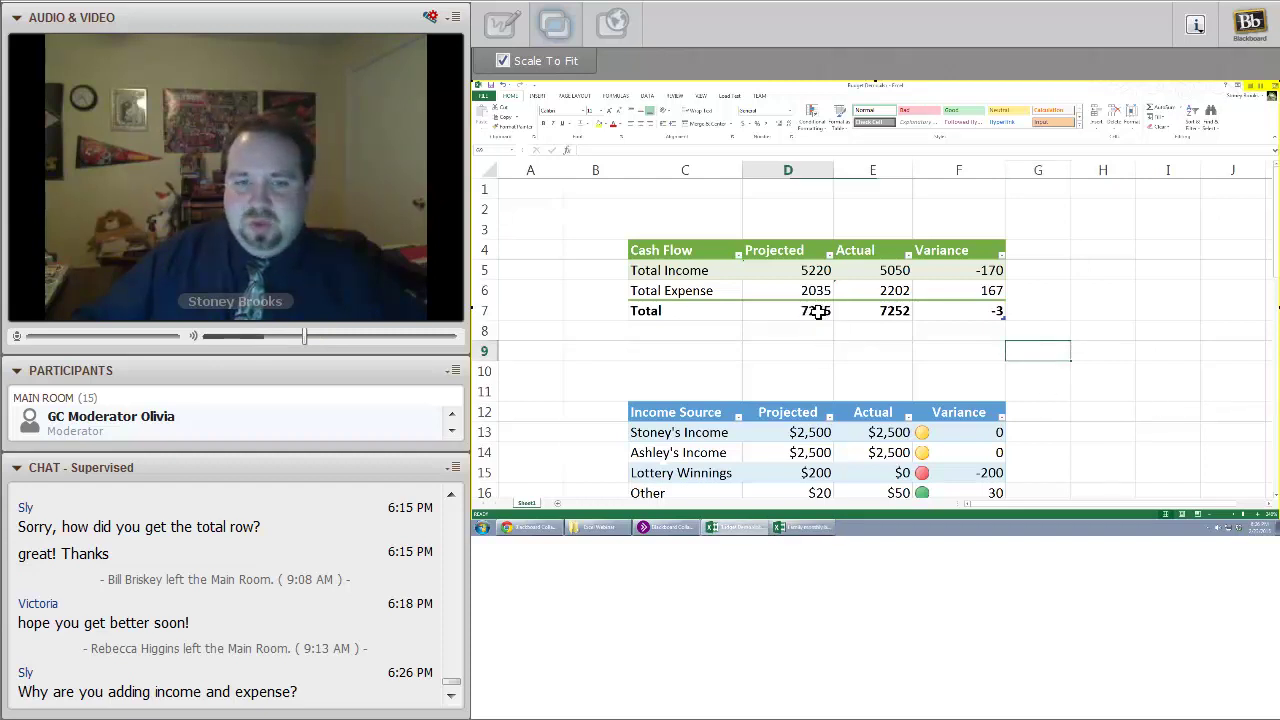
{"action": "left_click", "coordinate": [837, 314]}
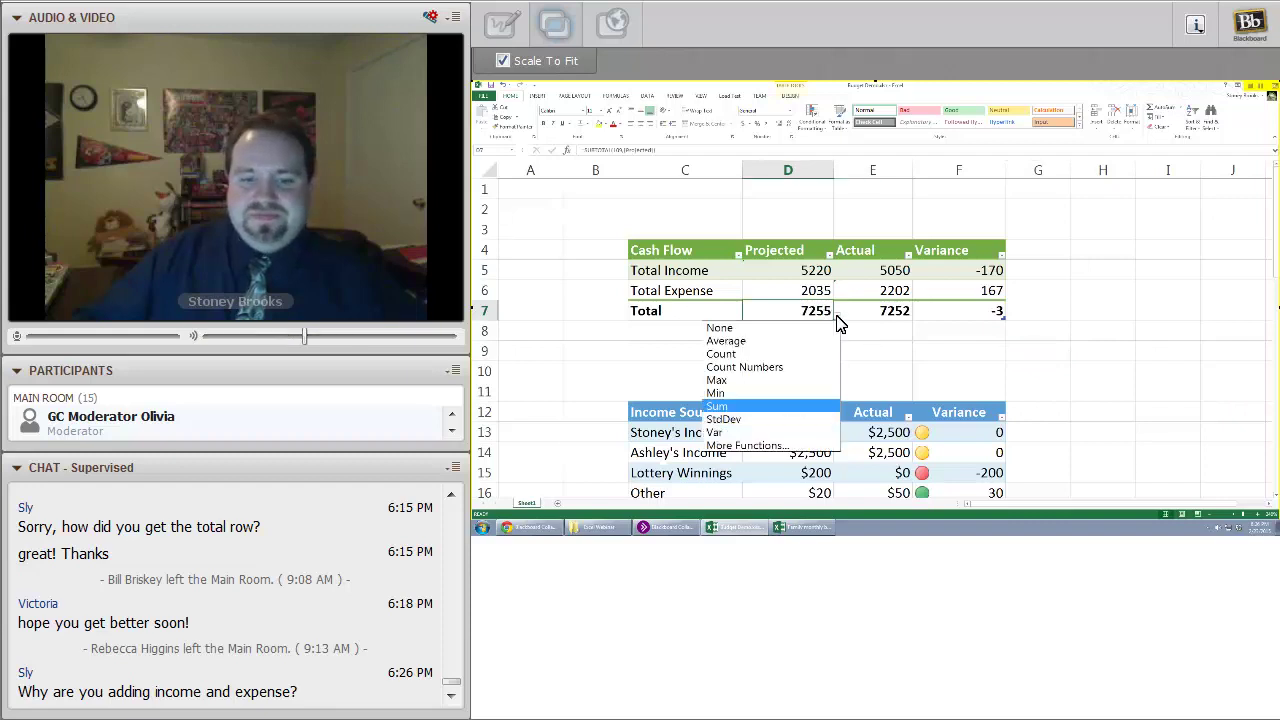
{"action": "left_click", "coordinate": [791, 450]}
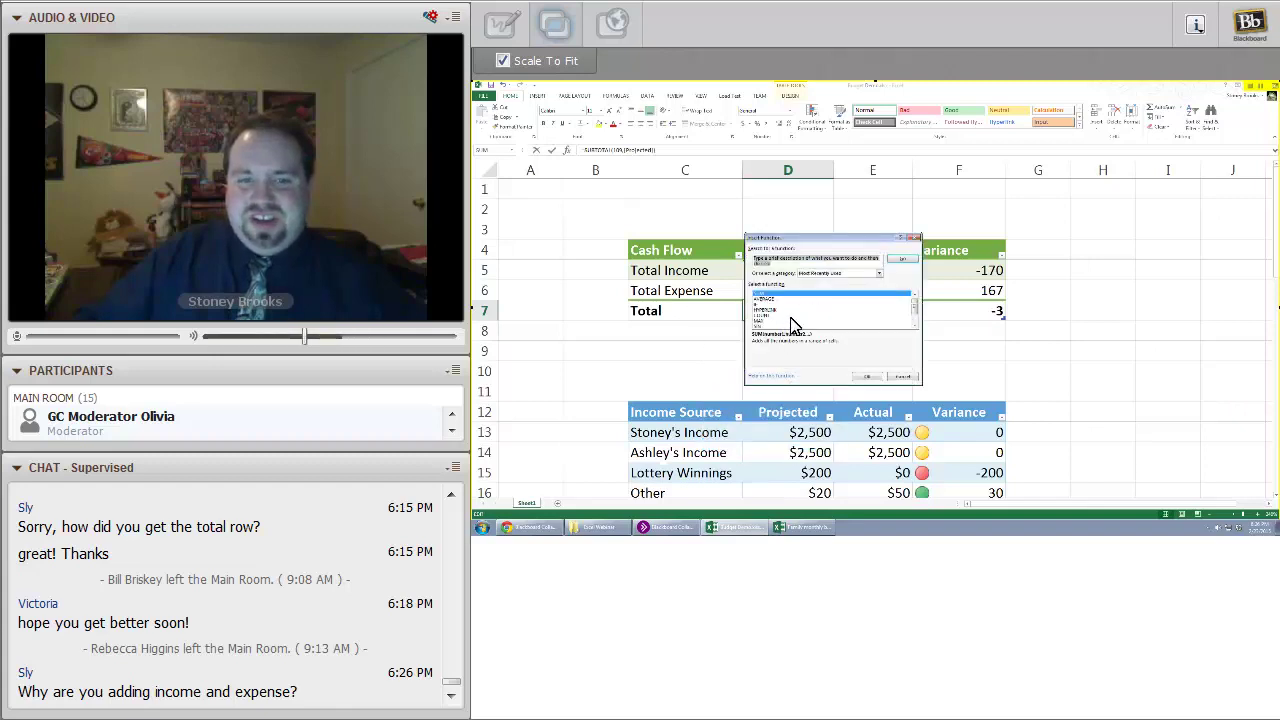
{"action": "left_click", "coordinate": [915, 328]}
{"action": "left_click", "coordinate": [915, 328]}
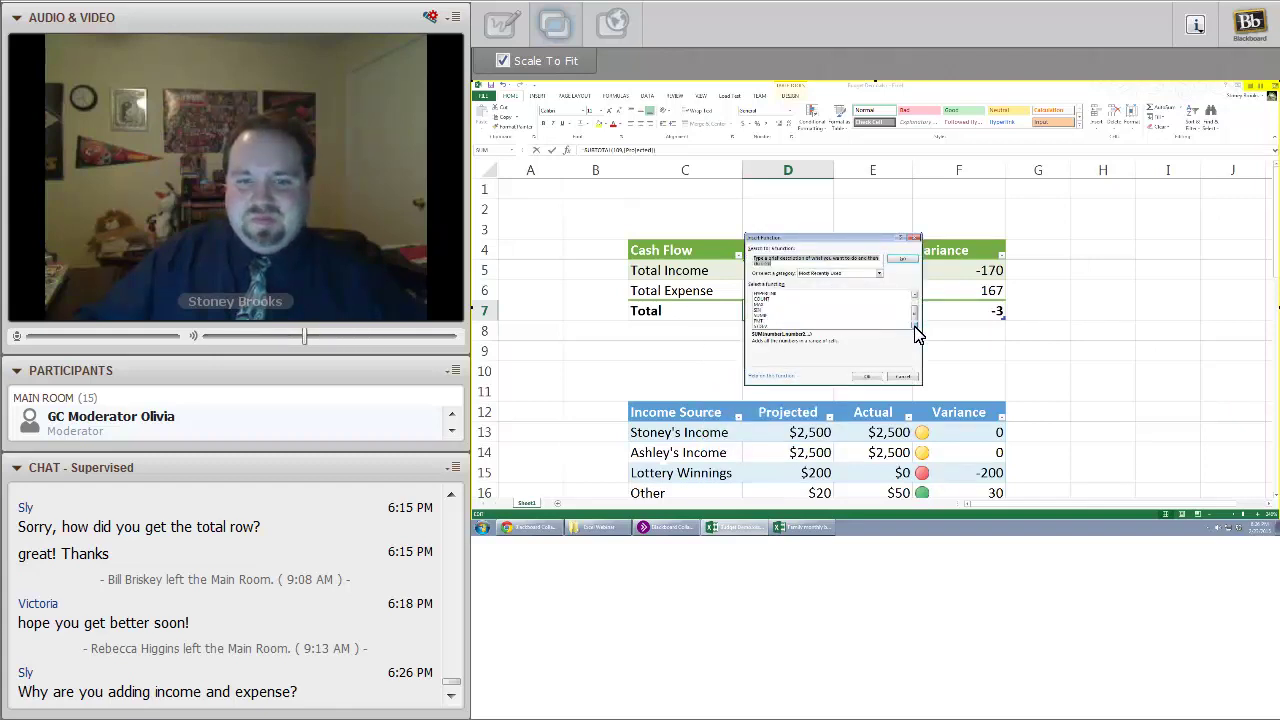
{"action": "left_click", "coordinate": [908, 303]}
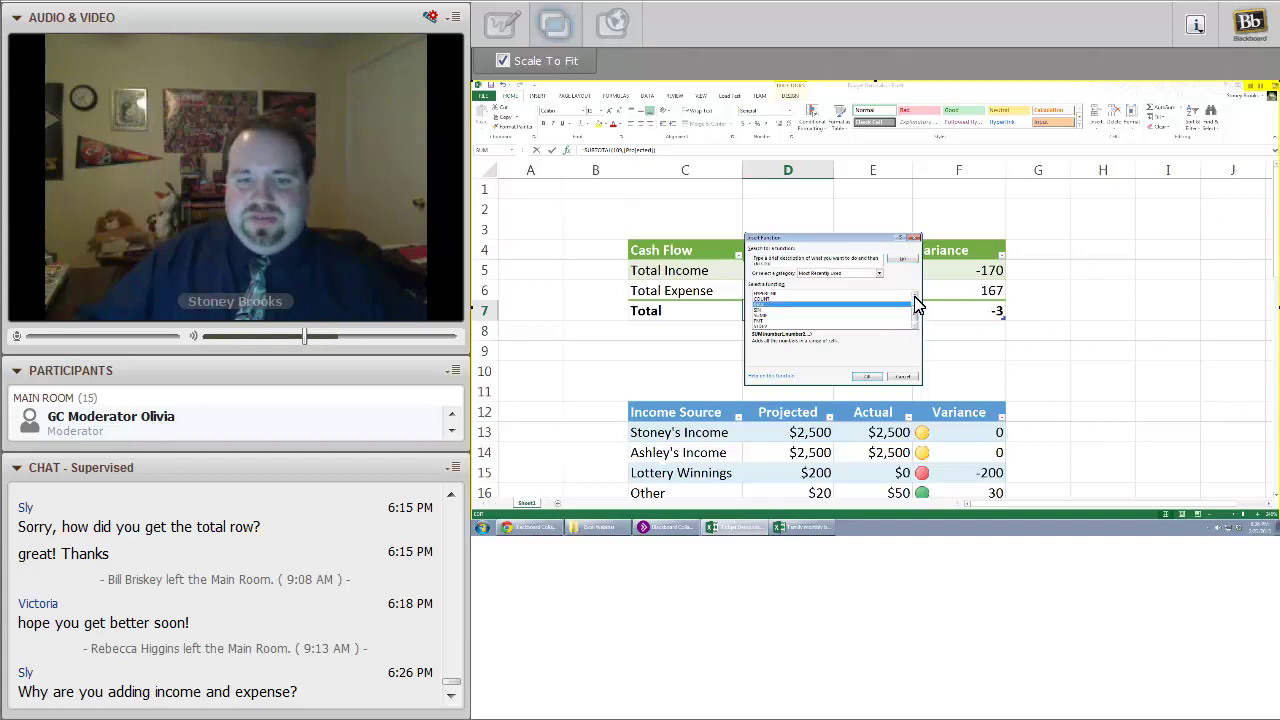
{"action": "left_click", "coordinate": [898, 378]}
Replace the Projected total formula in D7 of the Cash Flow table with income minus expense, =D5-D6
{"action": "left_click", "coordinate": [808, 303]}
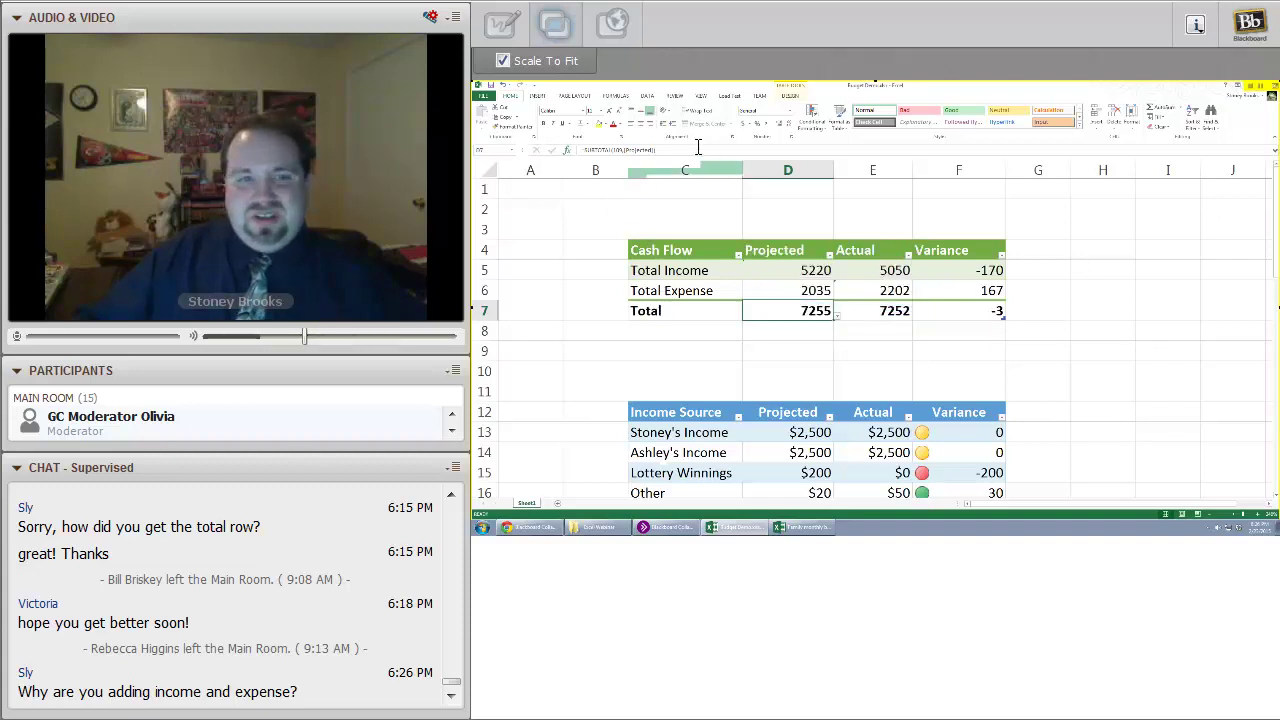
{"action": "left_click", "coordinate": [630, 150]}
{"action": "key", "text": "End"}
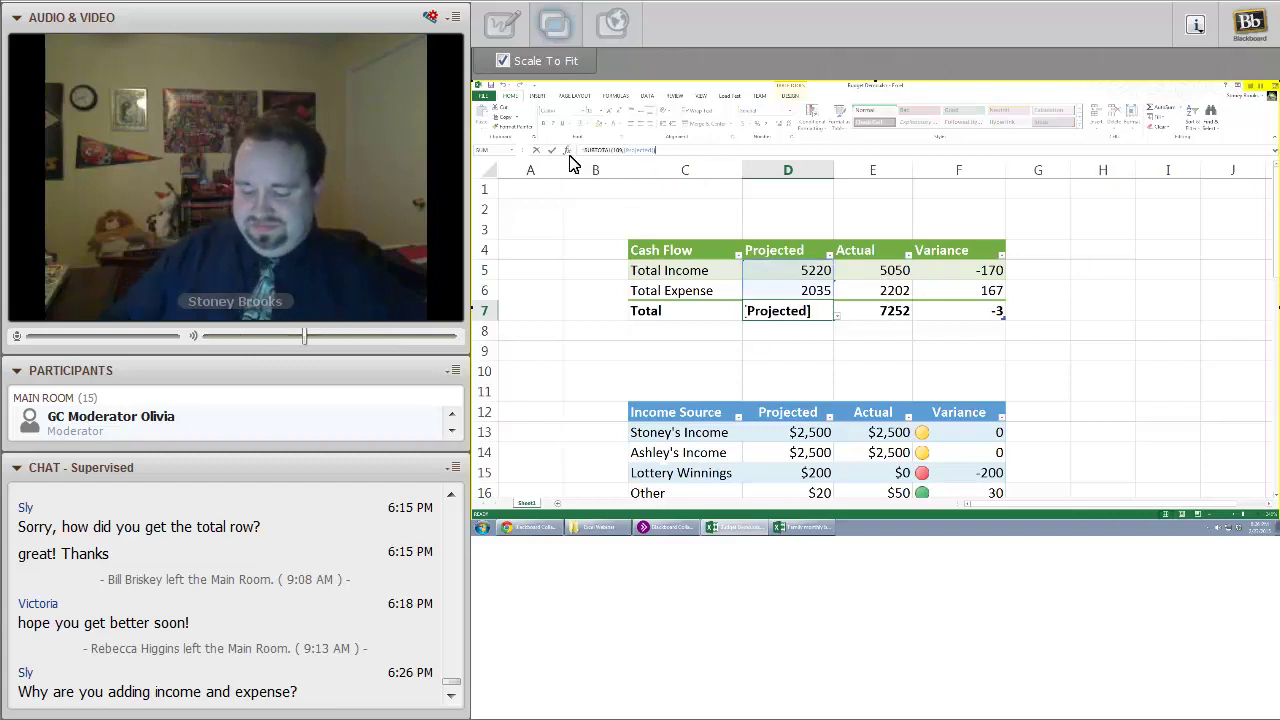
{"action": "type", "text": "-"}
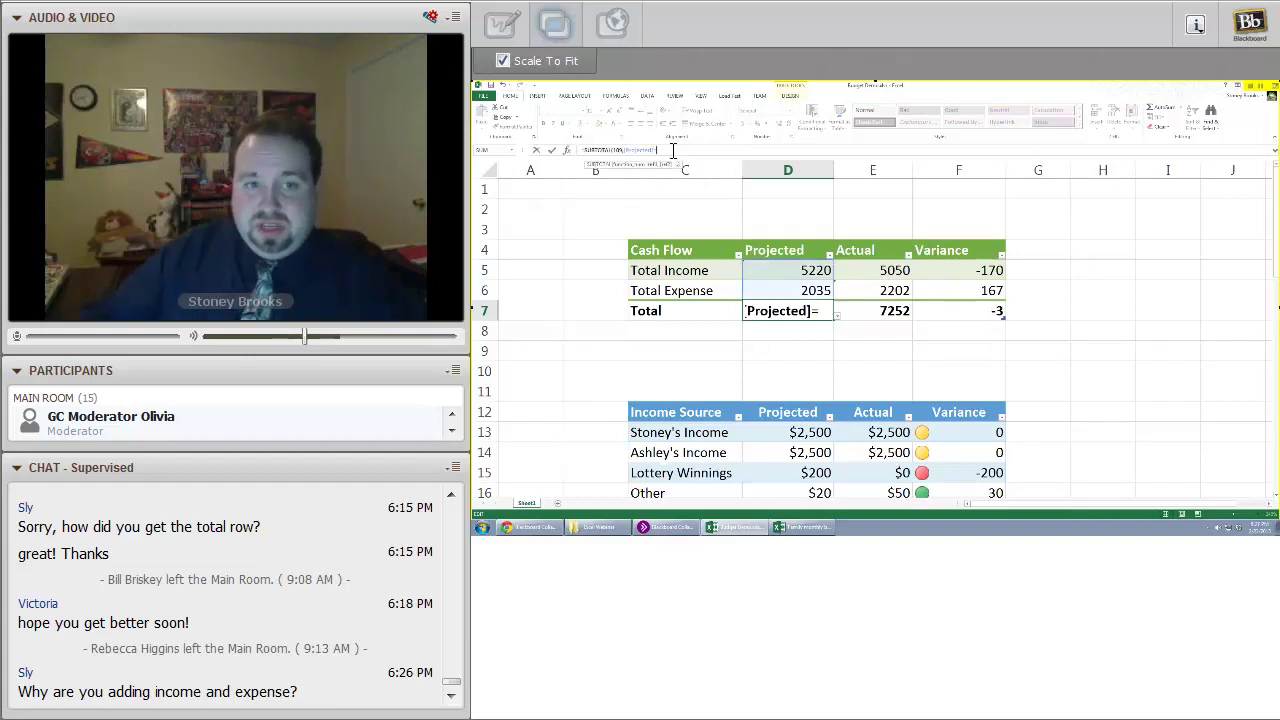
{"action": "key", "text": "Escape"}
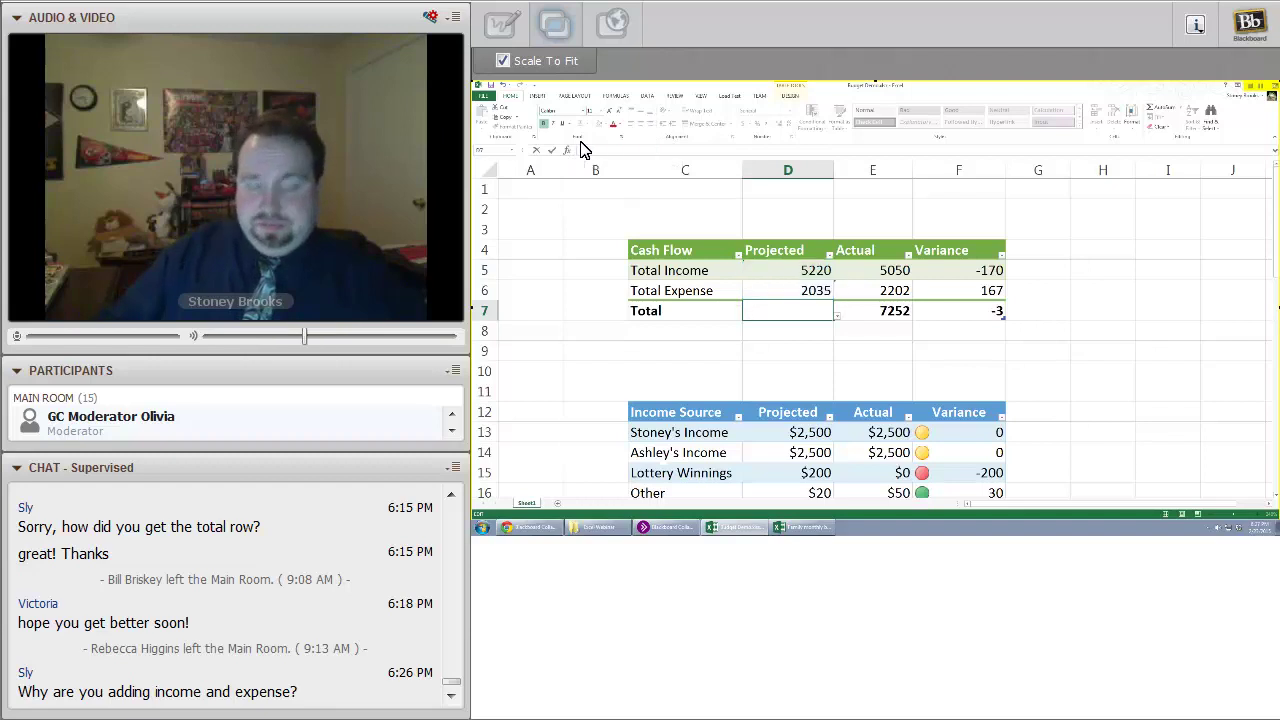
{"action": "type", "text": "="}
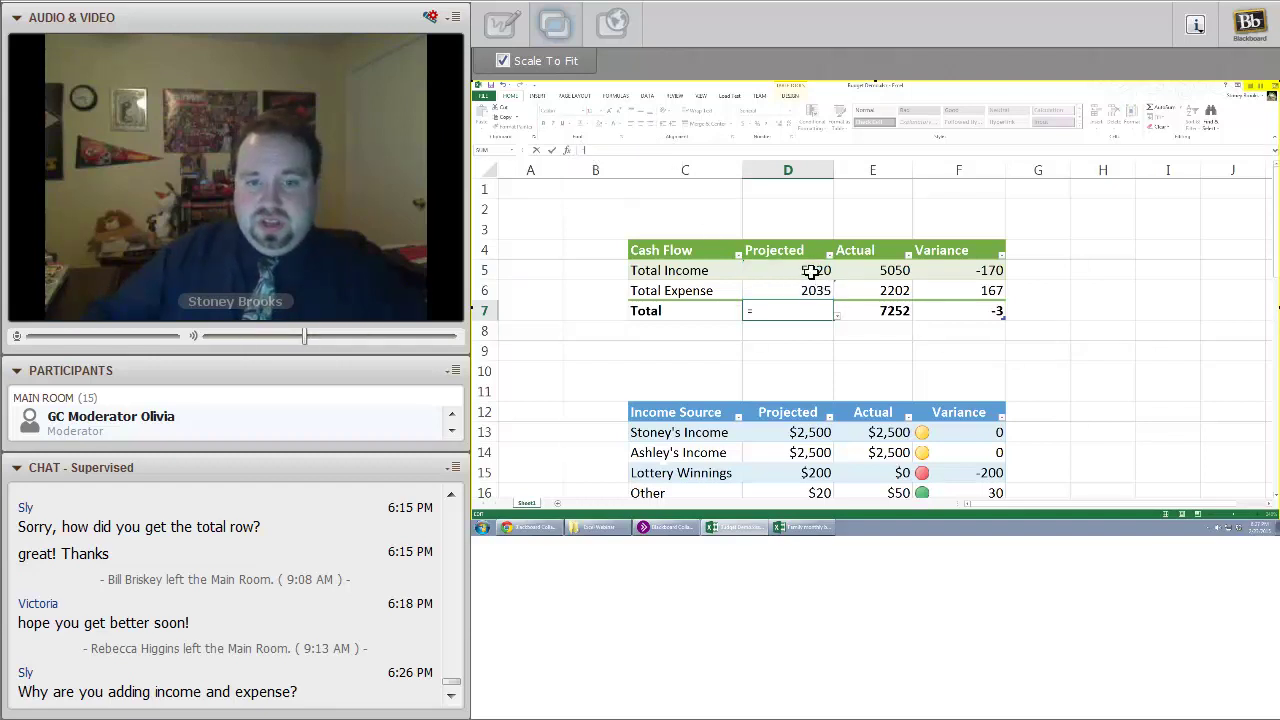
{"action": "left_click", "coordinate": [811, 271]}
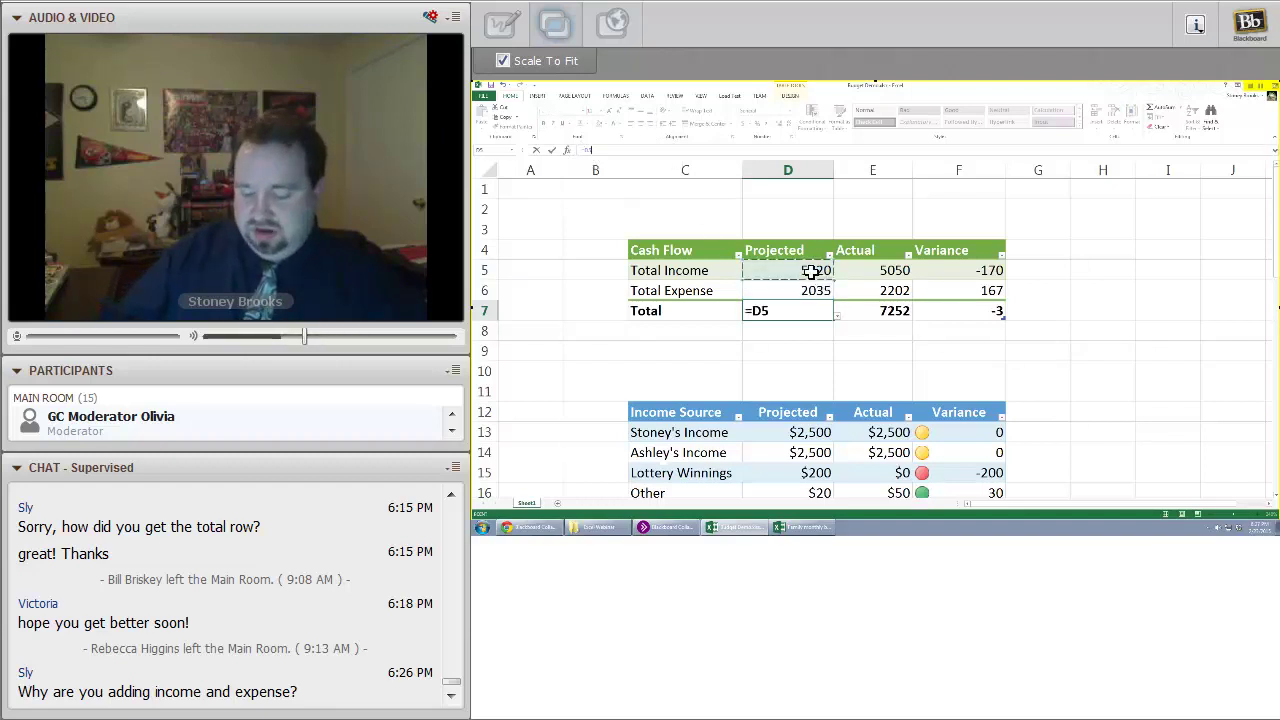
{"action": "type", "text": "-"}
{"action": "left_click", "coordinate": [814, 290]}
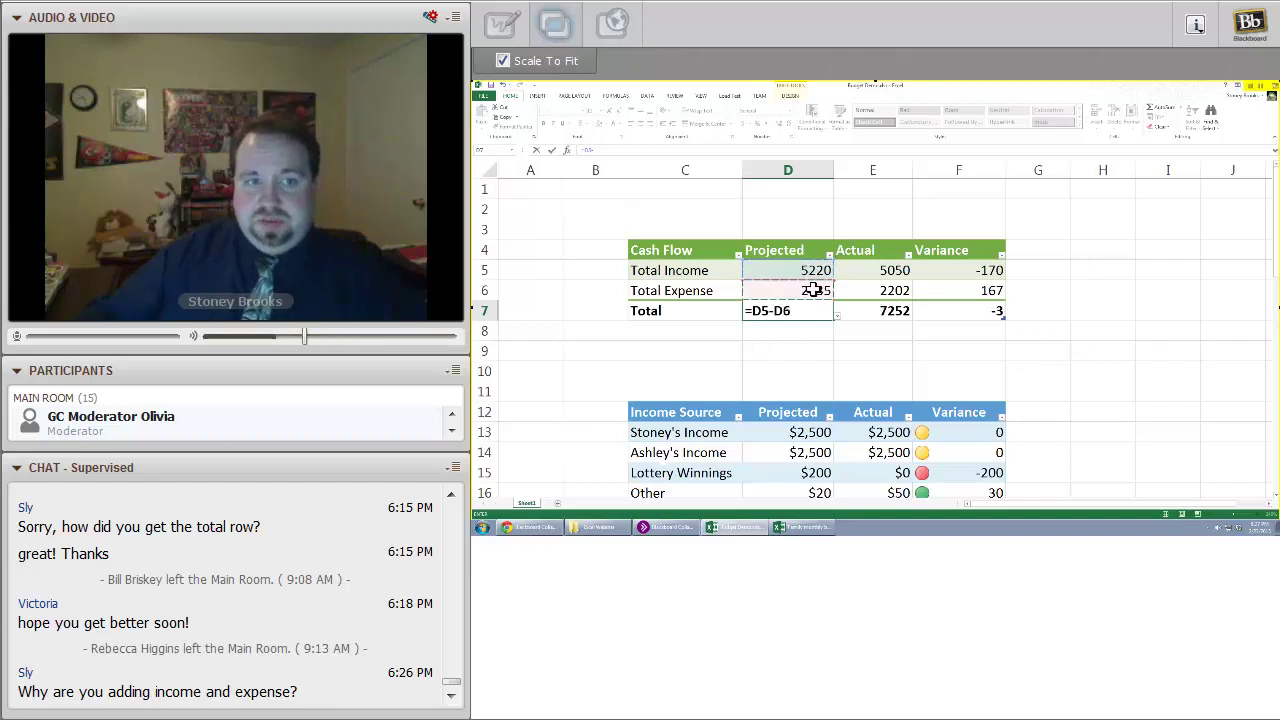
{"action": "key", "text": "Return"}
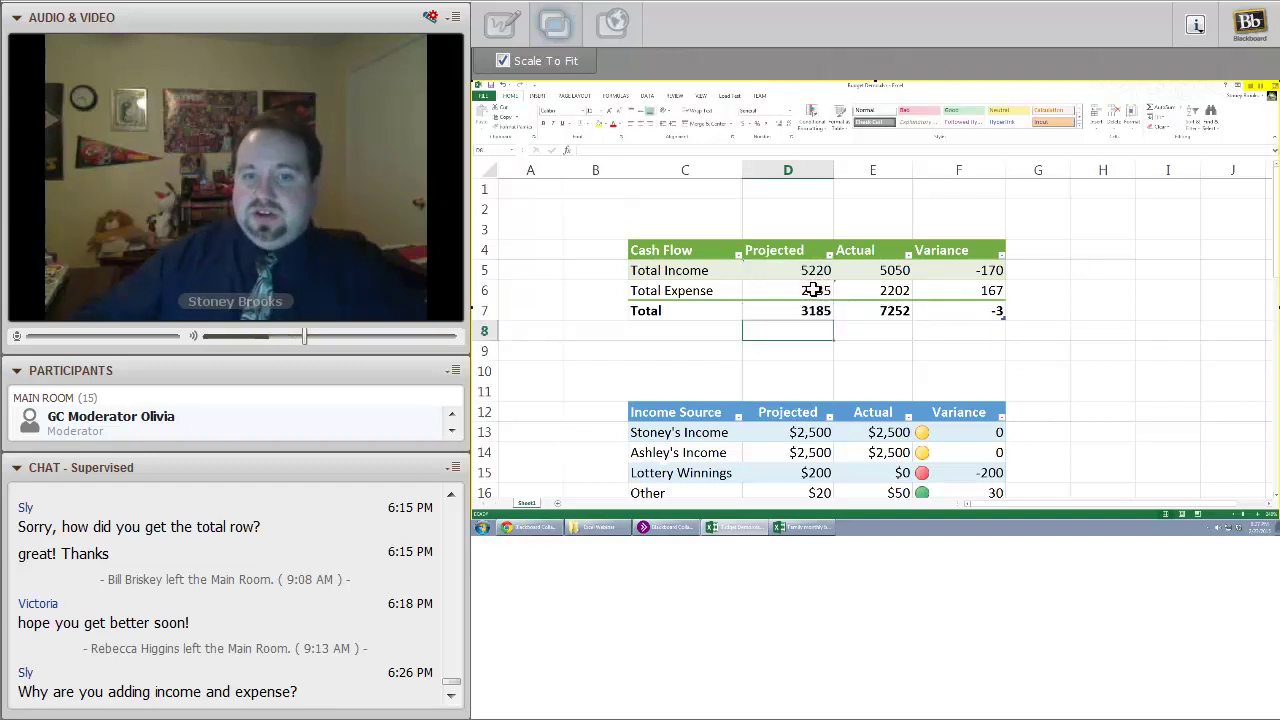
{"action": "left_click", "coordinate": [880, 270]}
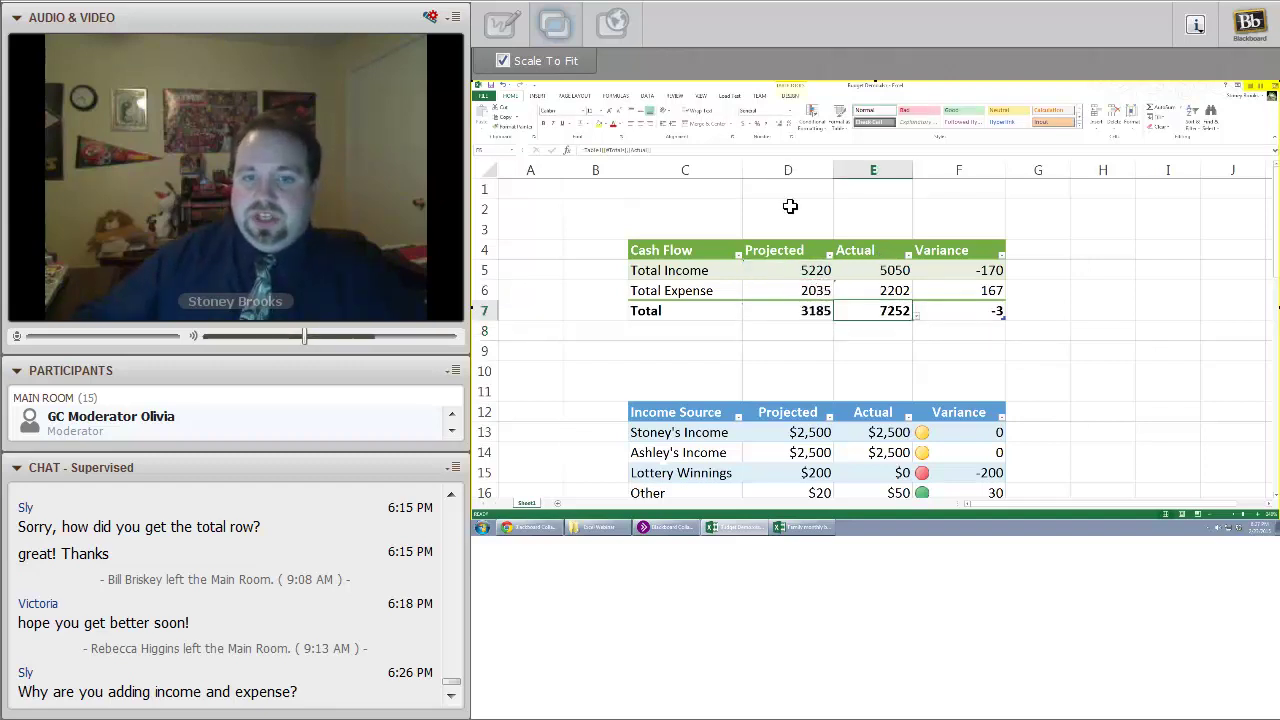
{"action": "left_click", "coordinate": [585, 149]}
{"action": "key", "text": "ctrl+a"}
{"action": "type", "text": "="}
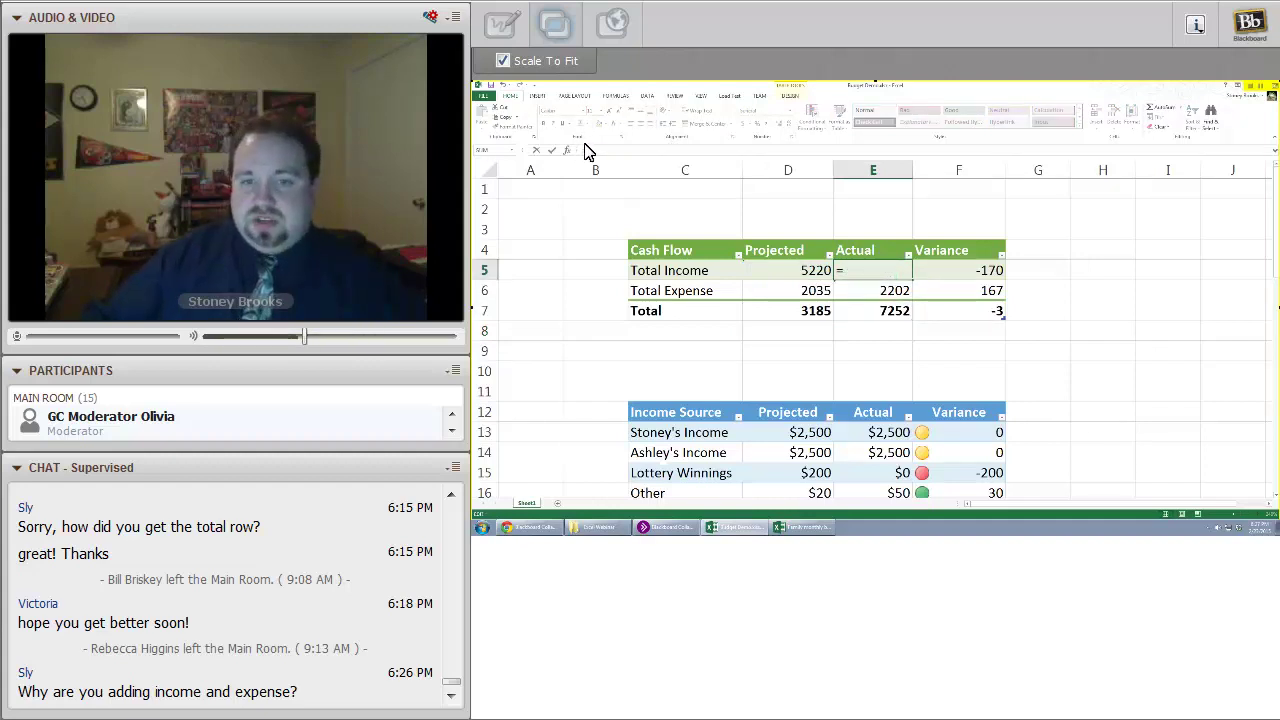
{"action": "key", "text": "Escape"}
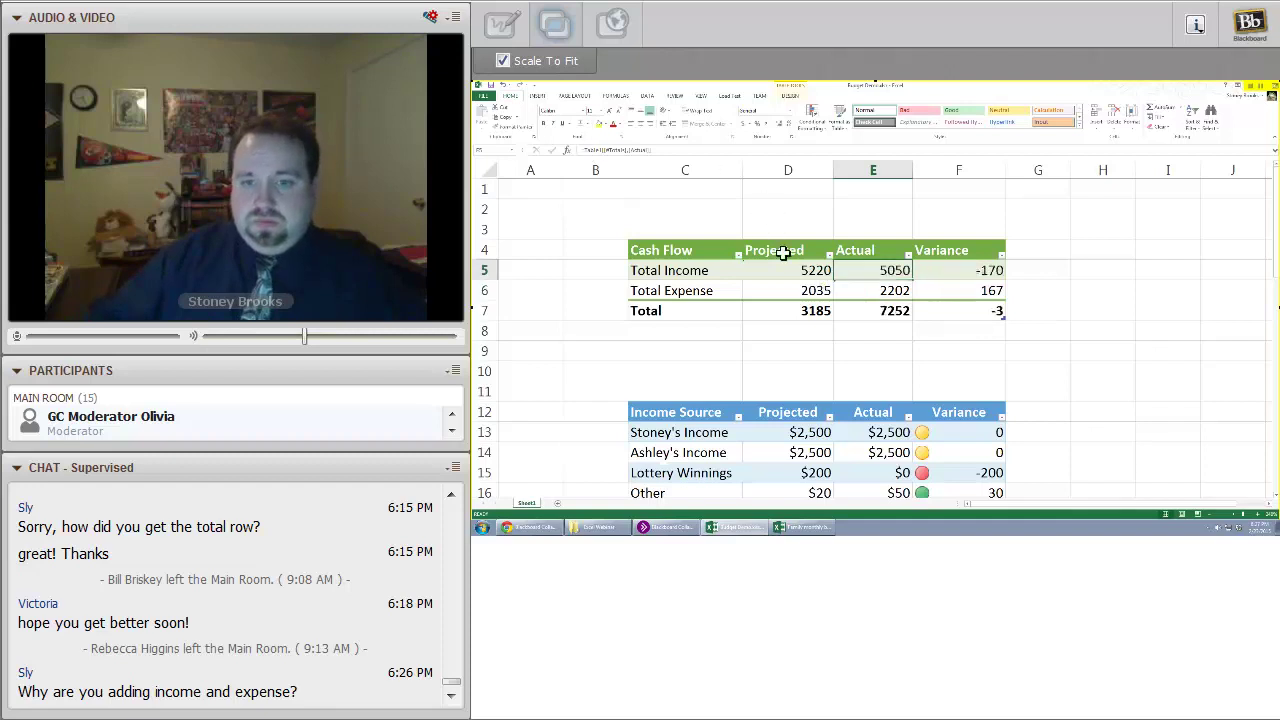
Replace the Actual total formula in E7 of the Cash Flow table with income minus expense, =E5-E6
{"action": "left_click", "coordinate": [902, 311]}
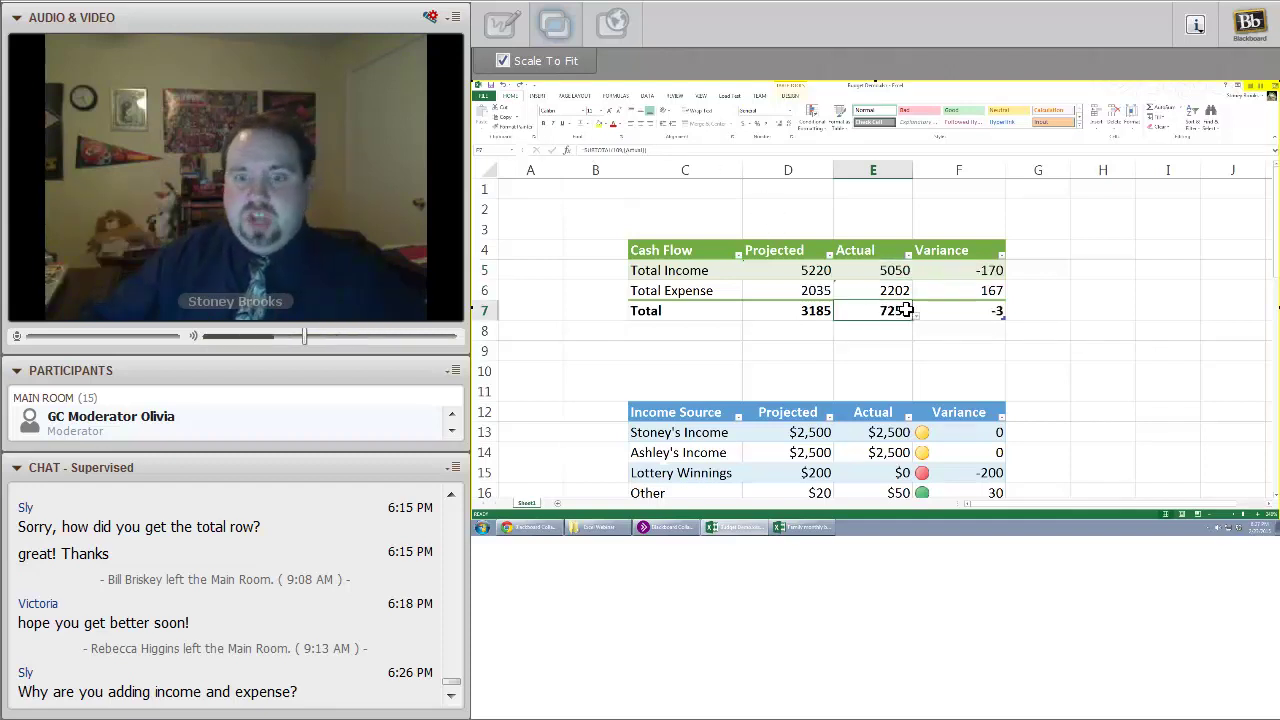
{"action": "left_click", "coordinate": [657, 148]}
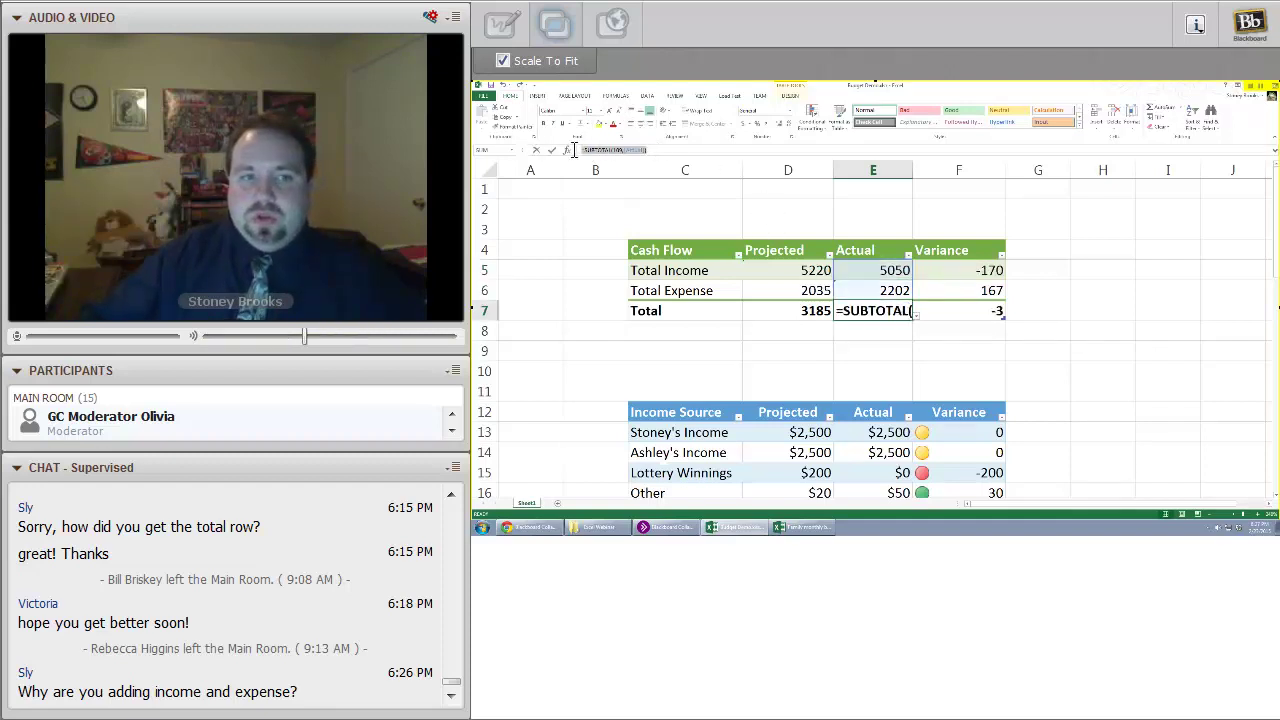
{"action": "left_click_drag", "start_coordinate": [657, 148], "coordinate": [575, 155]}
{"action": "type", "text": "="}
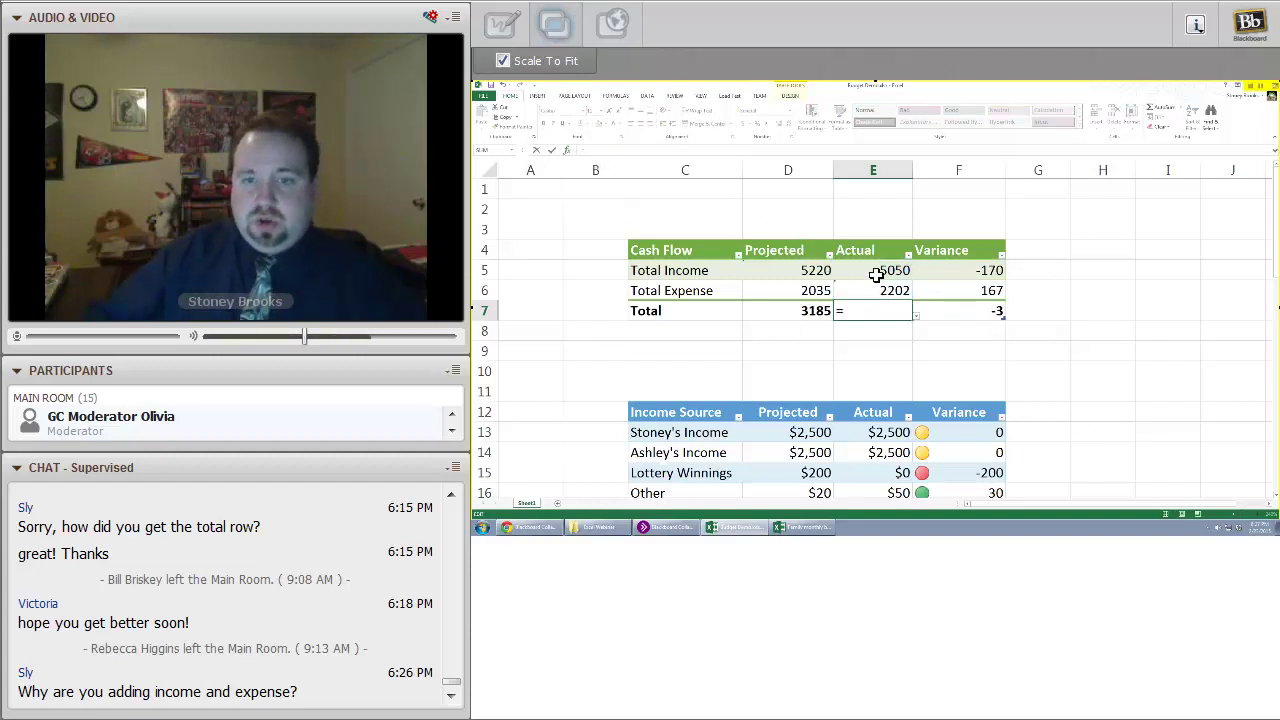
{"action": "left_click", "coordinate": [869, 270]}
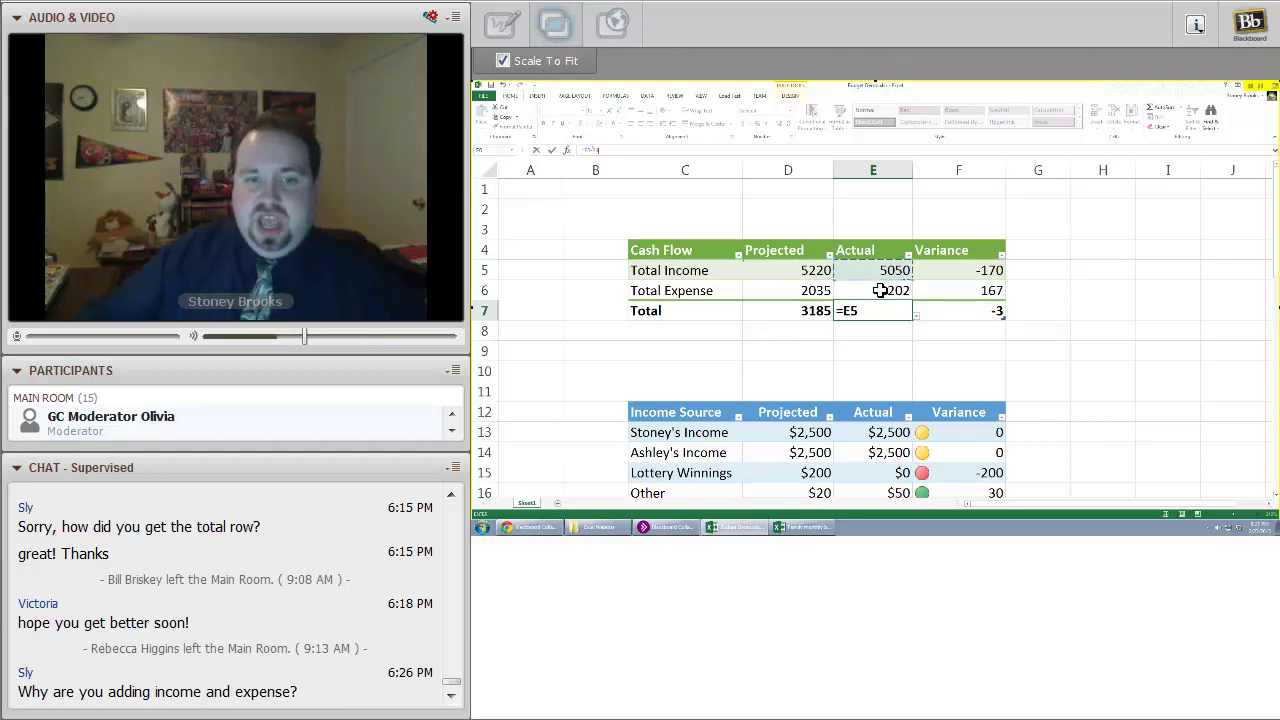
{"action": "type", "text": "-"}
{"action": "left_click", "coordinate": [880, 290]}
{"action": "key", "text": "Return"}
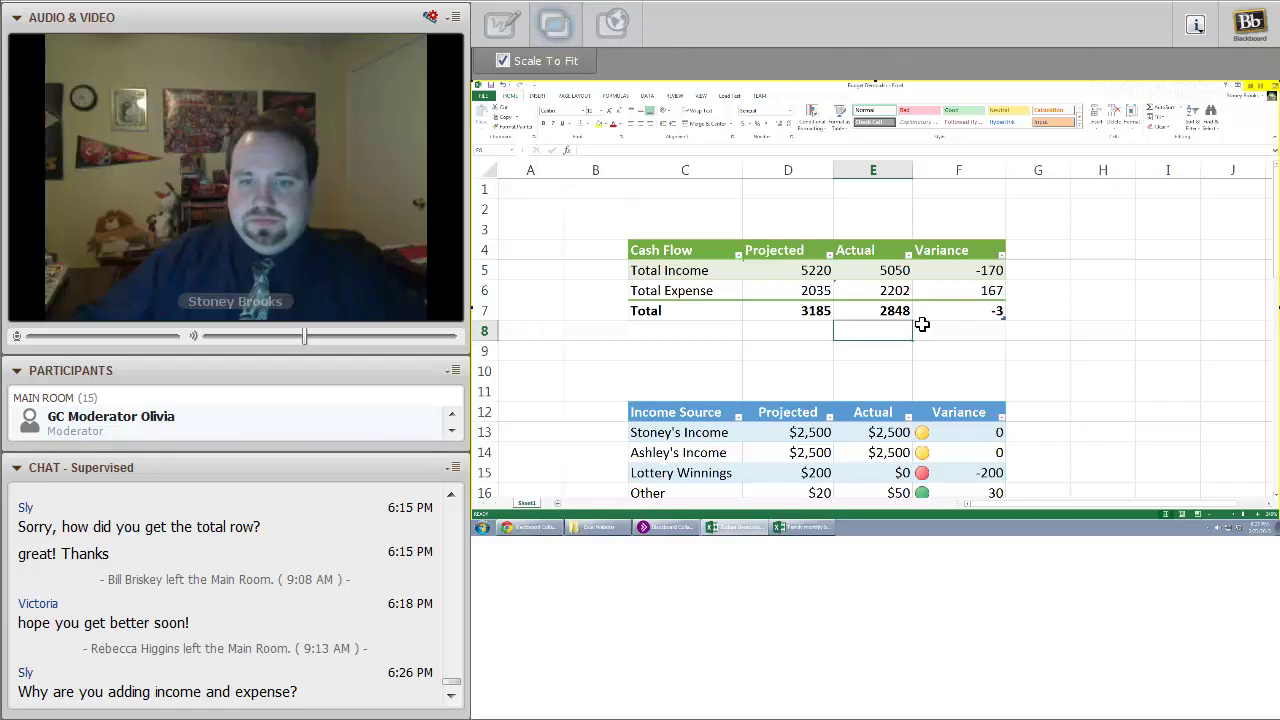
Replace the Variance total formula in F7 of the Cash Flow table with the Actual total minus the Projected total
{"action": "left_click", "coordinate": [815, 308]}
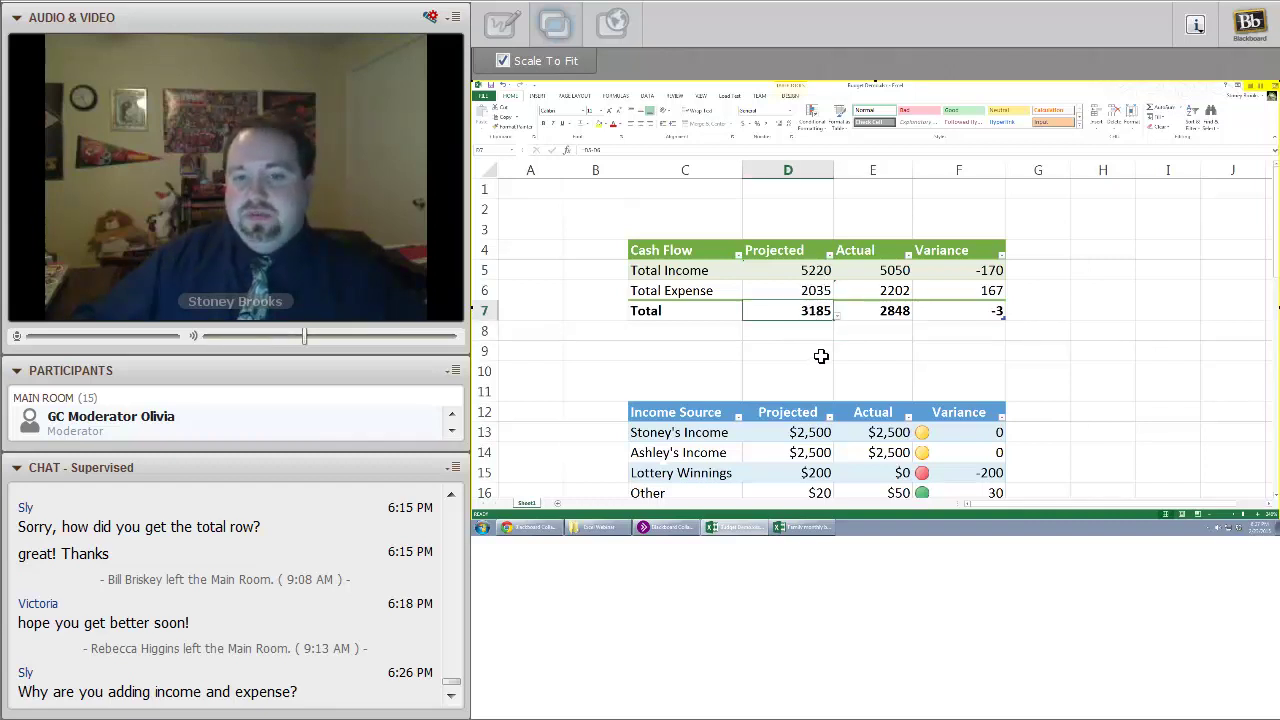
{"action": "left_click", "coordinate": [888, 311]}
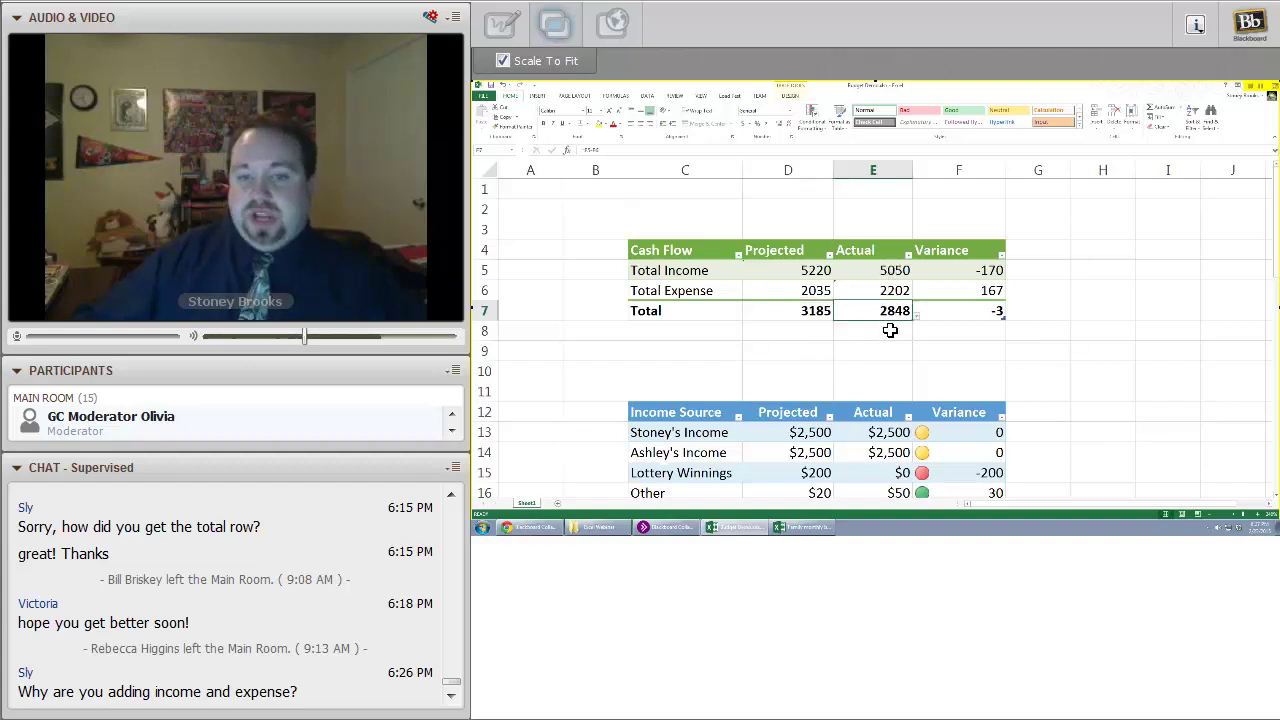
{"action": "left_click", "coordinate": [957, 314]}
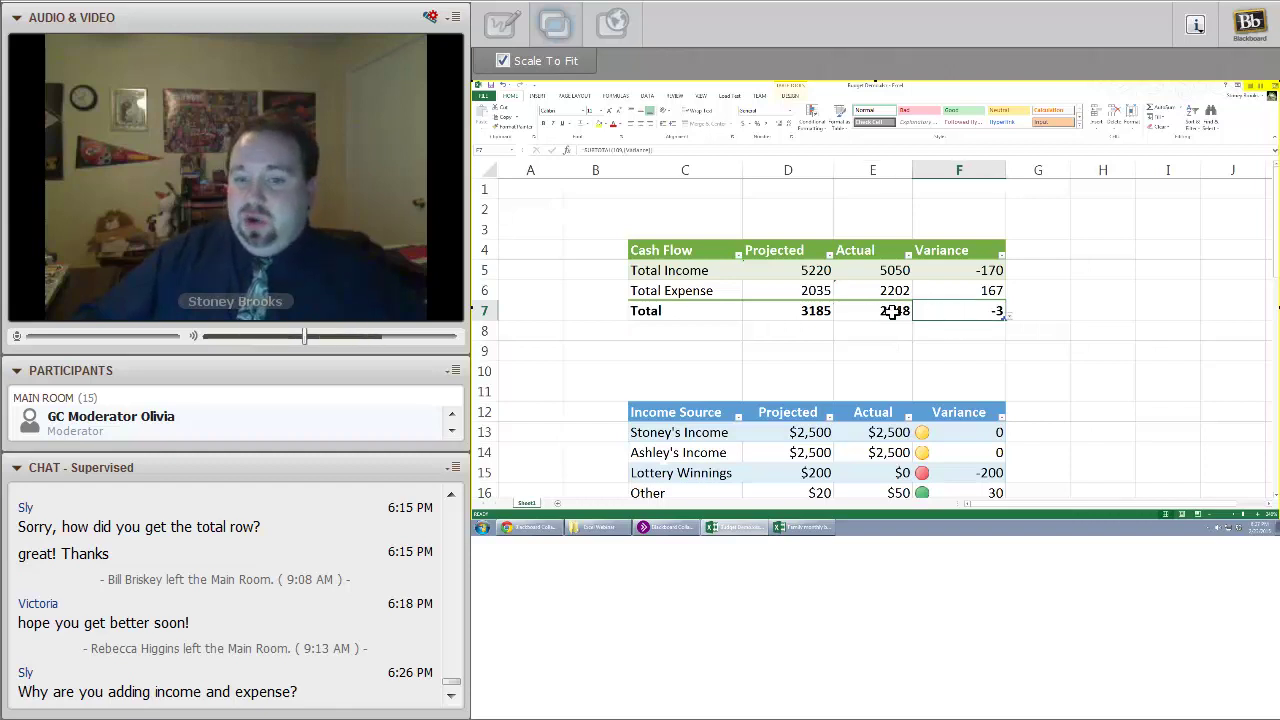
{"action": "key", "text": "F2"}
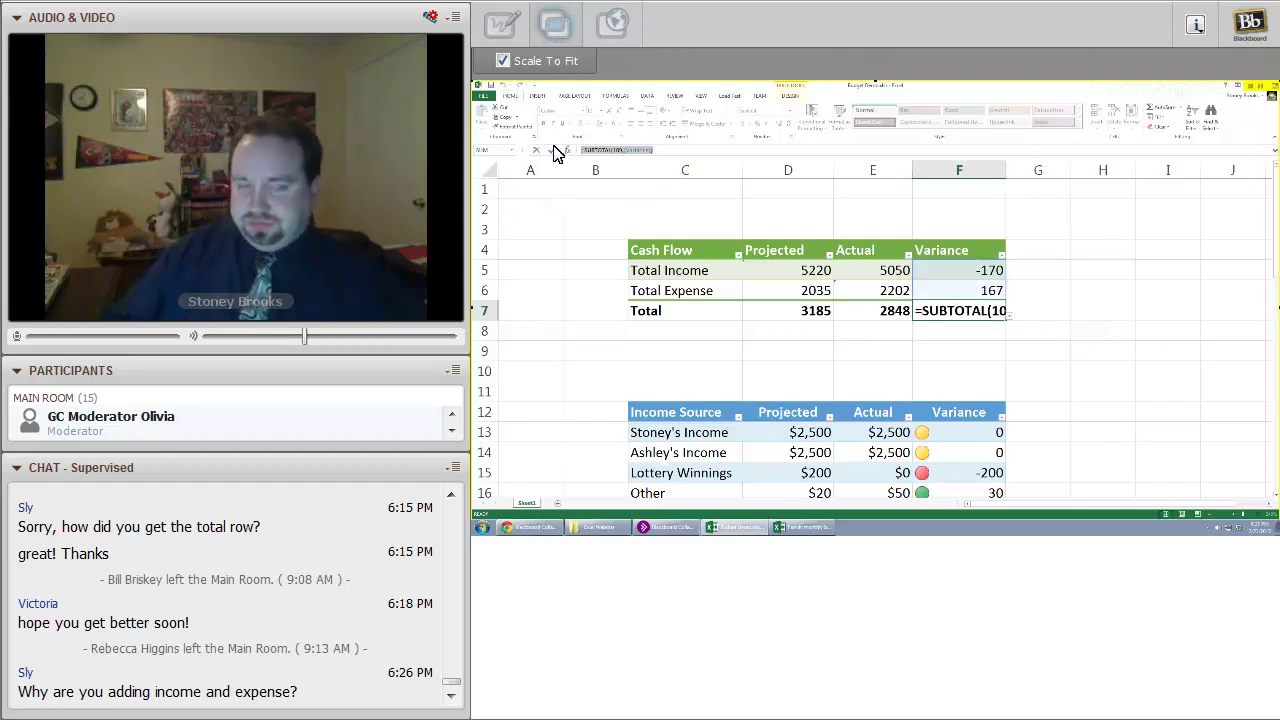
{"action": "key", "text": "BackSpace"}
{"action": "key", "text": "BackSpace"}
{"action": "key", "text": "BackSpace"}
{"action": "key", "text": "BackSpace"}
{"action": "key", "text": "BackSpace"}
{"action": "key", "text": "BackSpace"}
{"action": "key", "text": "BackSpace"}
{"action": "key", "text": "BackSpace"}
{"action": "key", "text": "BackSpace"}
{"action": "key", "text": "BackSpace"}
{"action": "key", "text": "BackSpace"}
{"action": "key", "text": "BackSpace"}
{"action": "key", "text": "BackSpace"}
{"action": "key", "text": "BackSpace"}
{"action": "key", "text": "BackSpace"}
{"action": "key", "text": "BackSpace"}
{"action": "key", "text": "BackSpace"}
{"action": "key", "text": "BackSpace"}
{"action": "key", "text": "BackSpace"}
{"action": "key", "text": "BackSpace"}
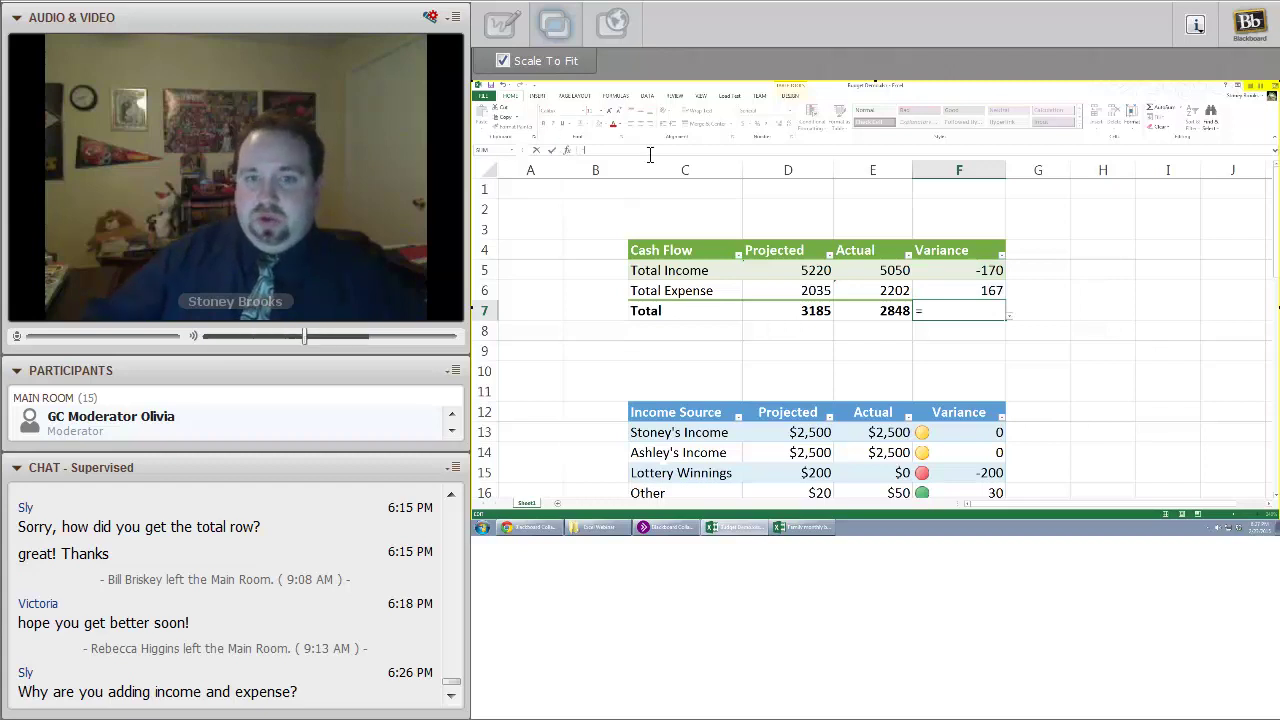
{"action": "left_click", "coordinate": [890, 310]}
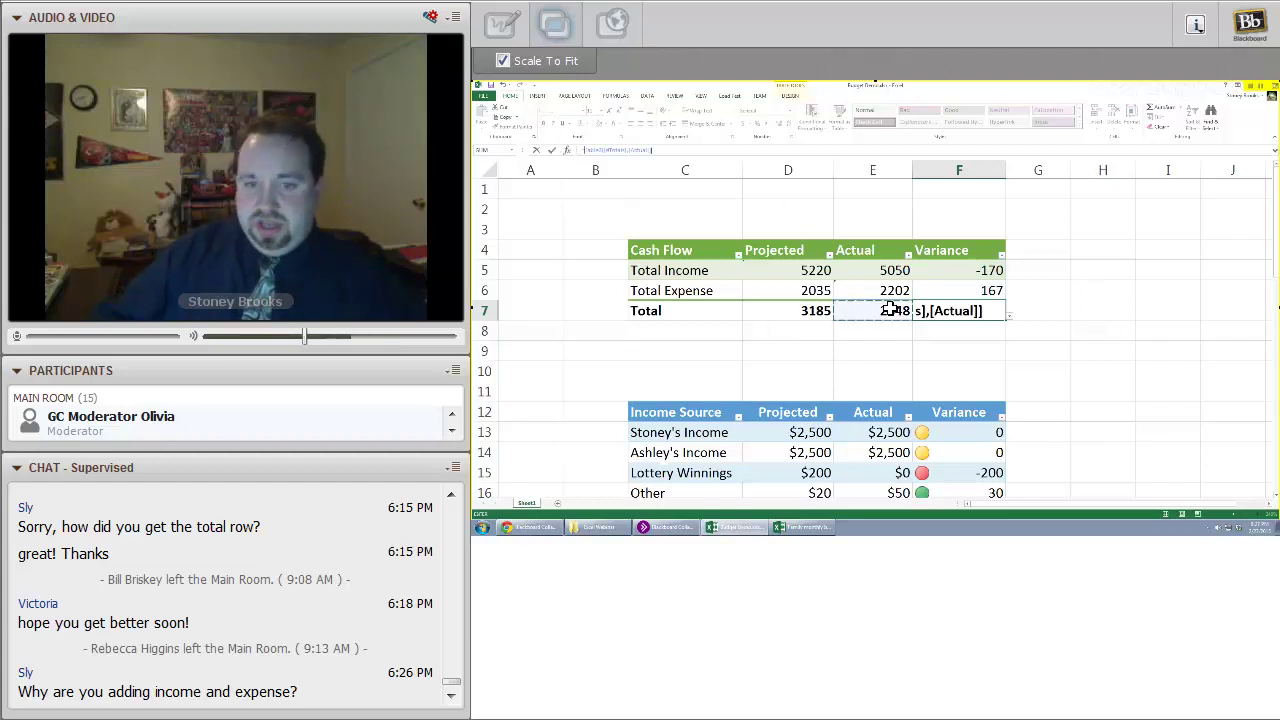
{"action": "type", "text": "-"}
{"action": "left_click", "coordinate": [800, 316]}
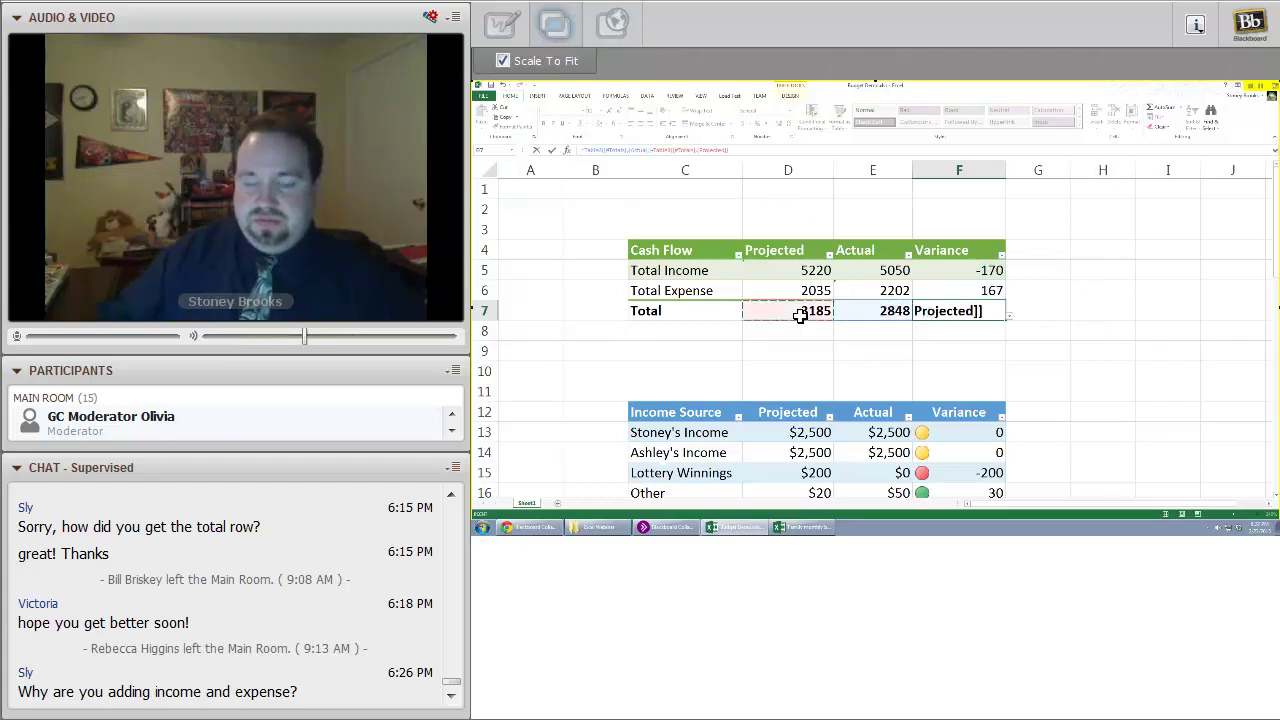
{"action": "key", "text": "Return"}
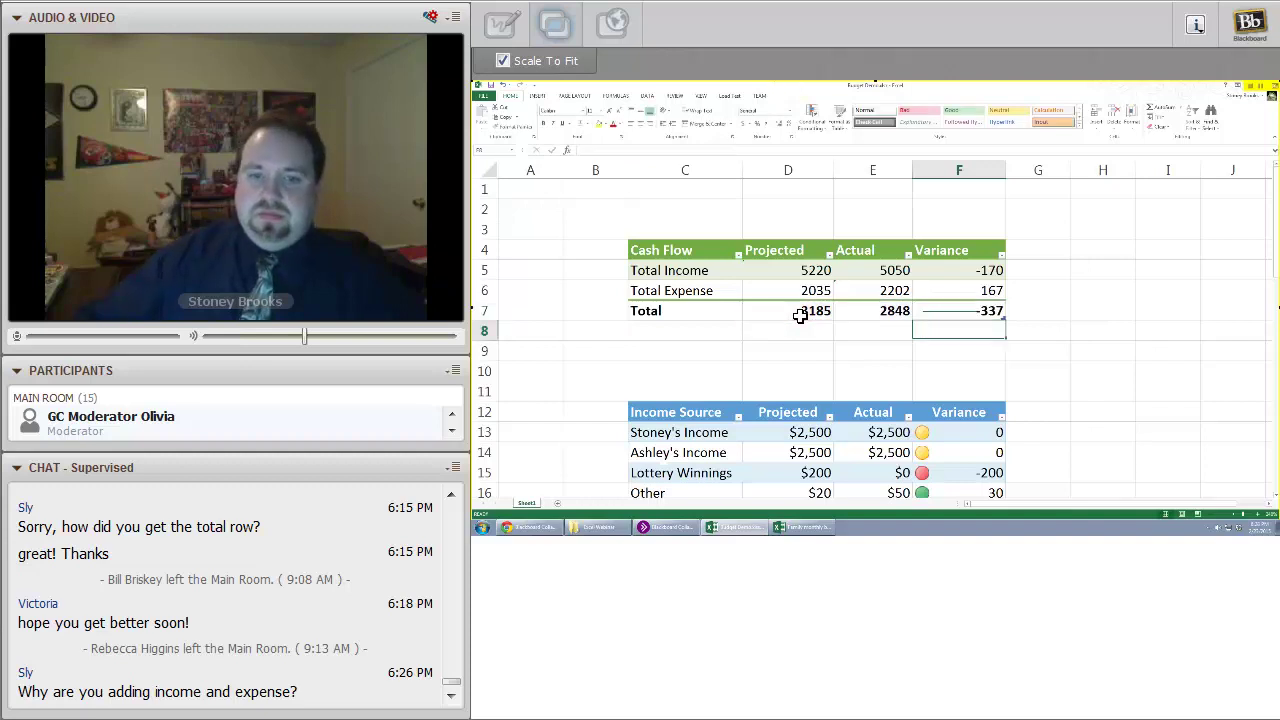
{"action": "key", "text": "Up"}
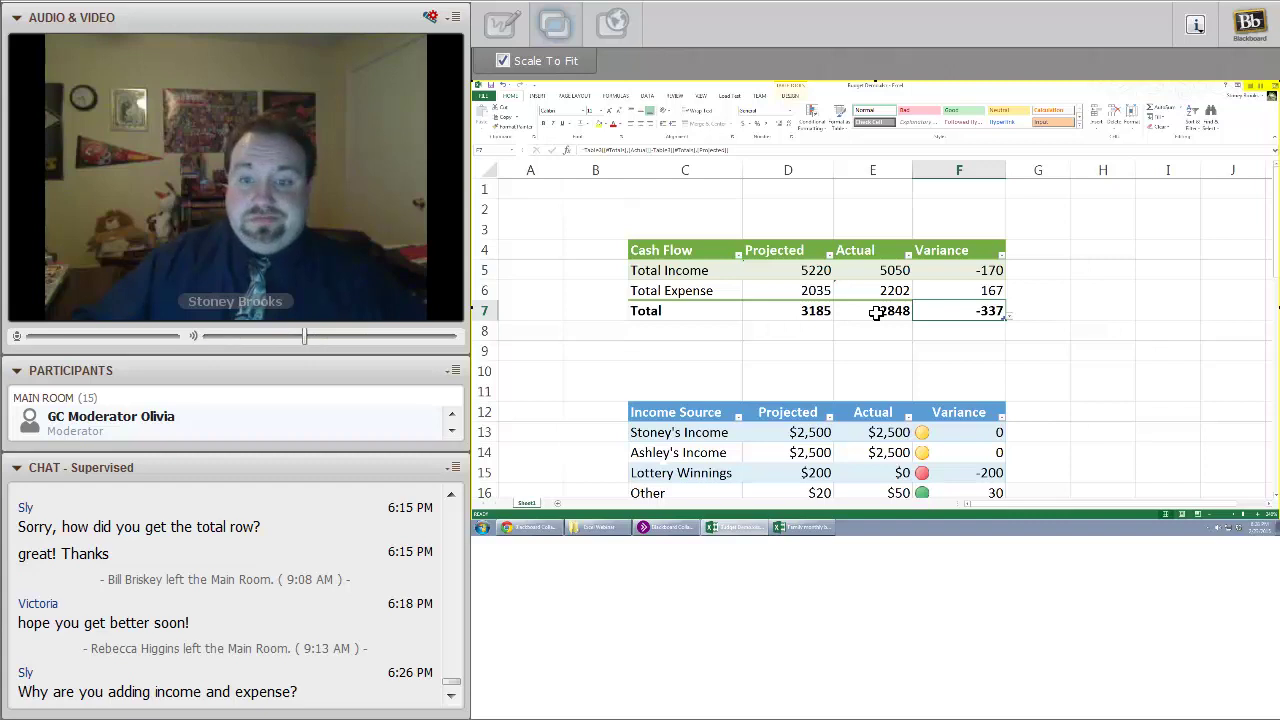
Replace the Total Expense variance formula in F6 of the Cash Flow table with =[Projected]-[Actual]
{"action": "left_click", "coordinate": [979, 290]}
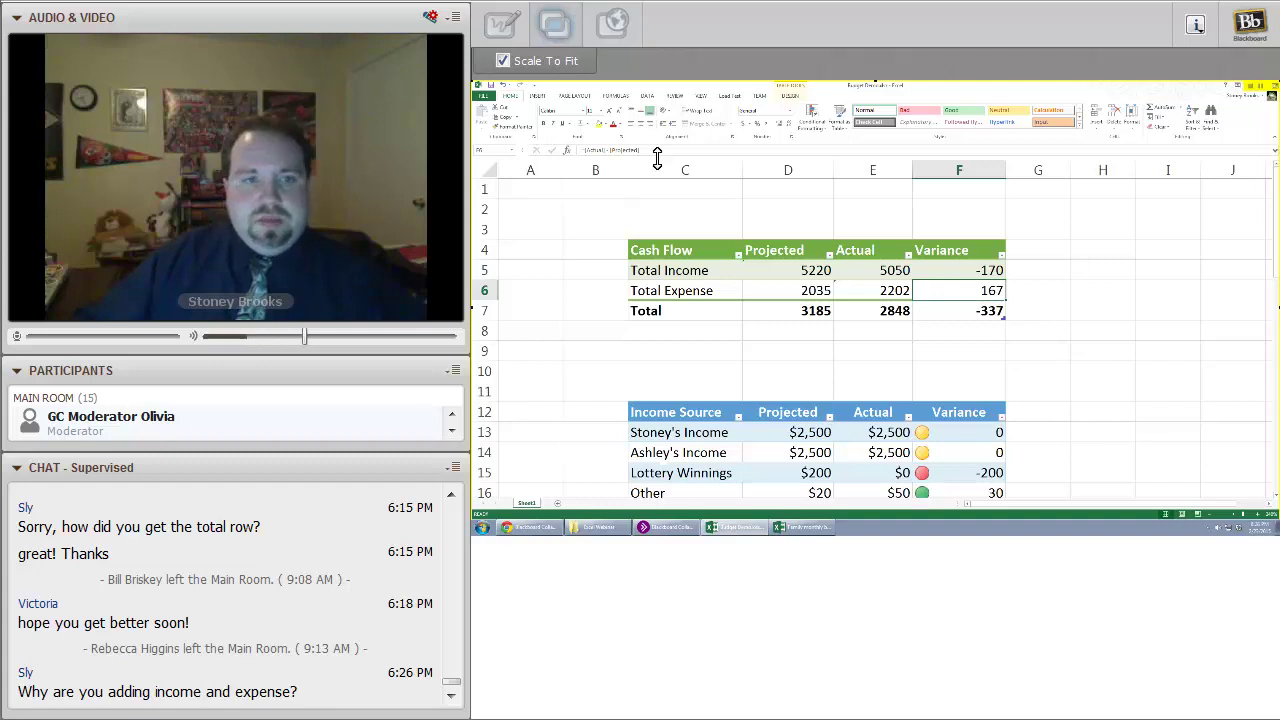
{"action": "left_click", "coordinate": [590, 151]}
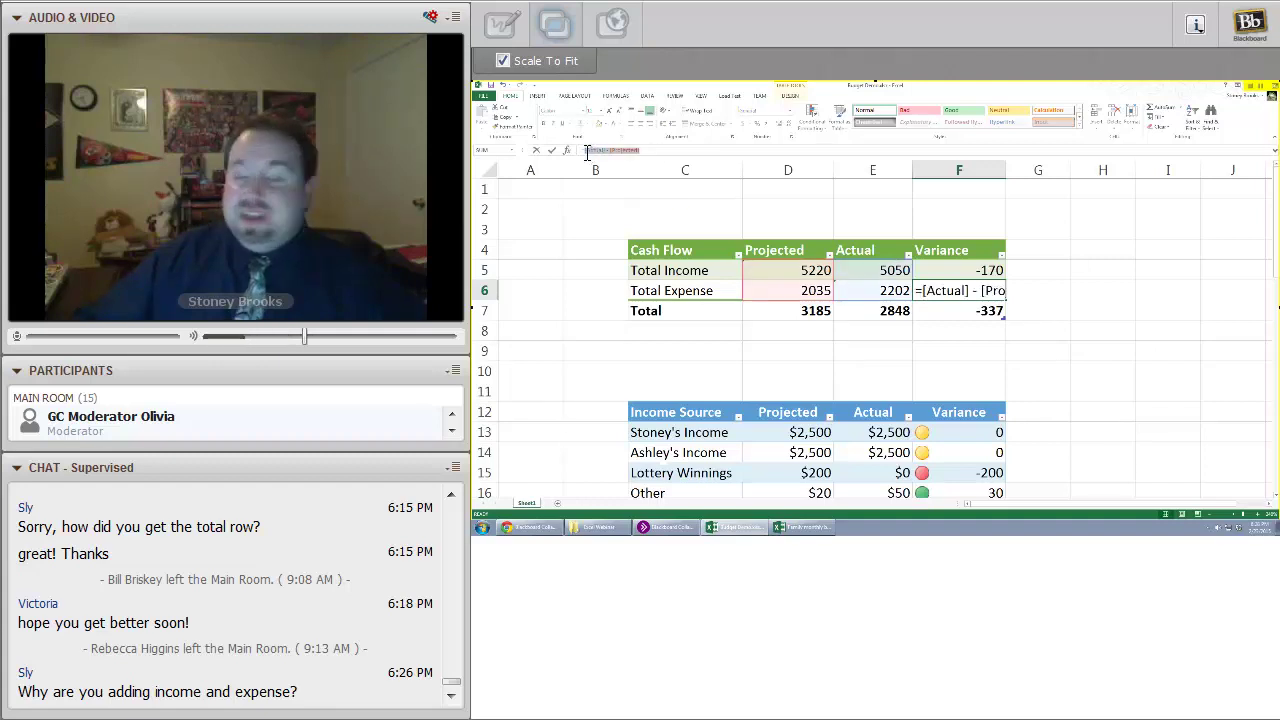
{"action": "triple_click", "coordinate": [588, 151]}
{"action": "type", "text": "=["}
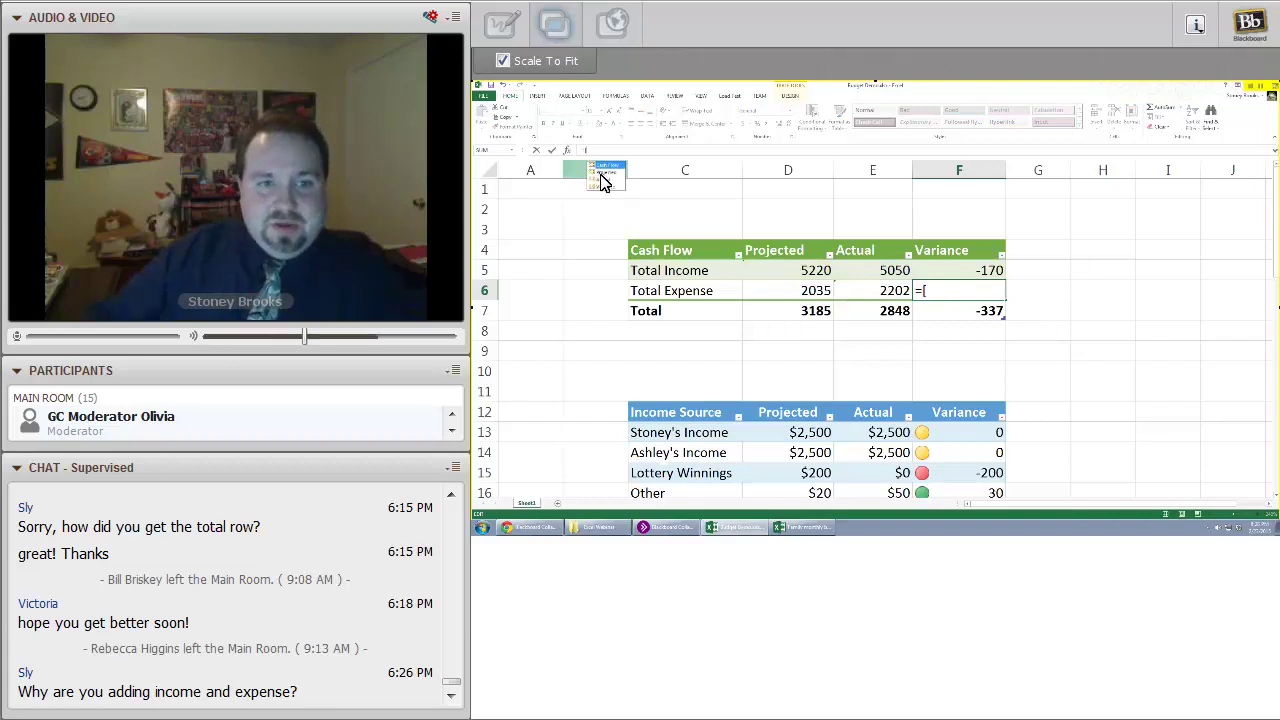
{"action": "double_click", "coordinate": [603, 172]}
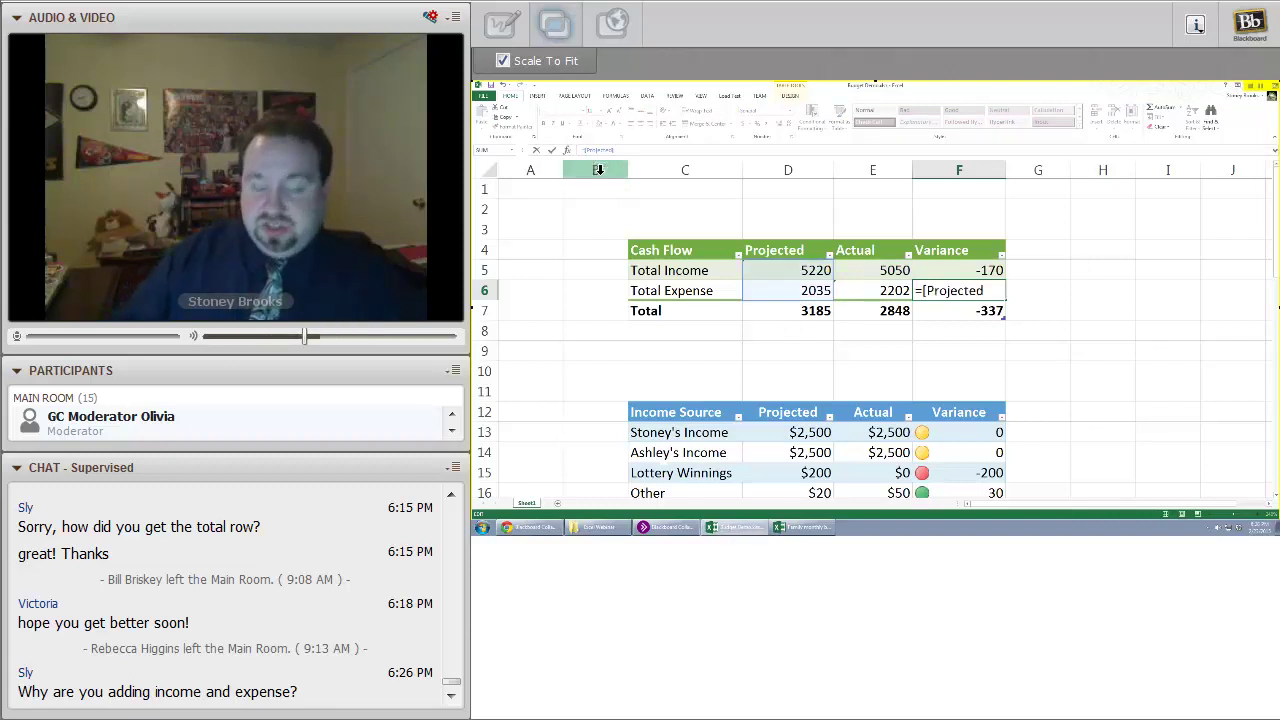
{"action": "type", "text": "-["}
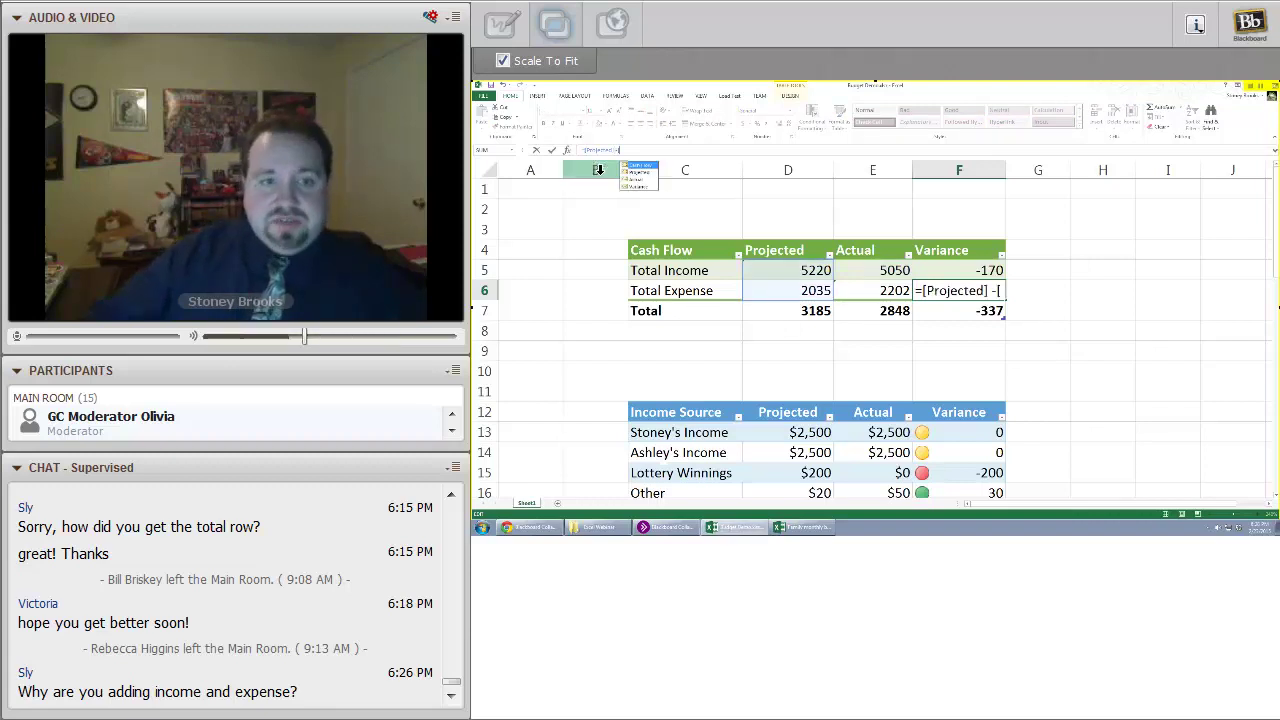
{"action": "double_click", "coordinate": [643, 180]}
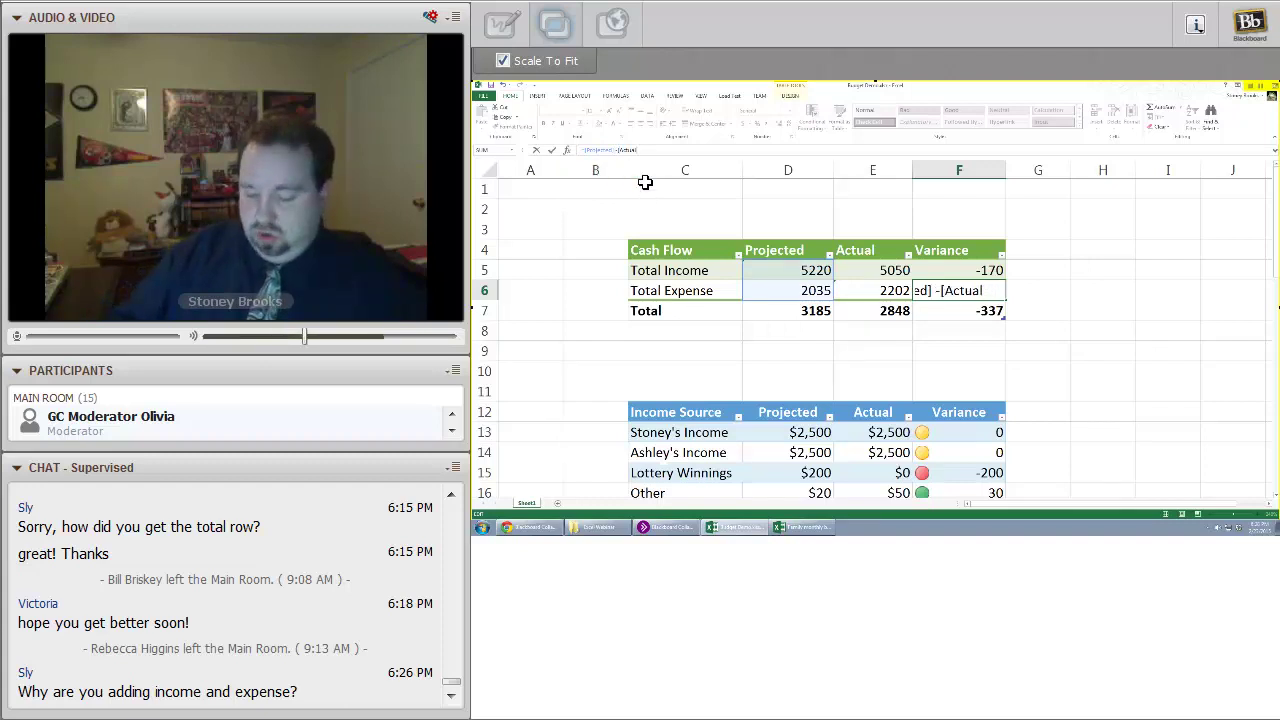
{"action": "type", "text": "]"}
{"action": "key", "text": "Return"}
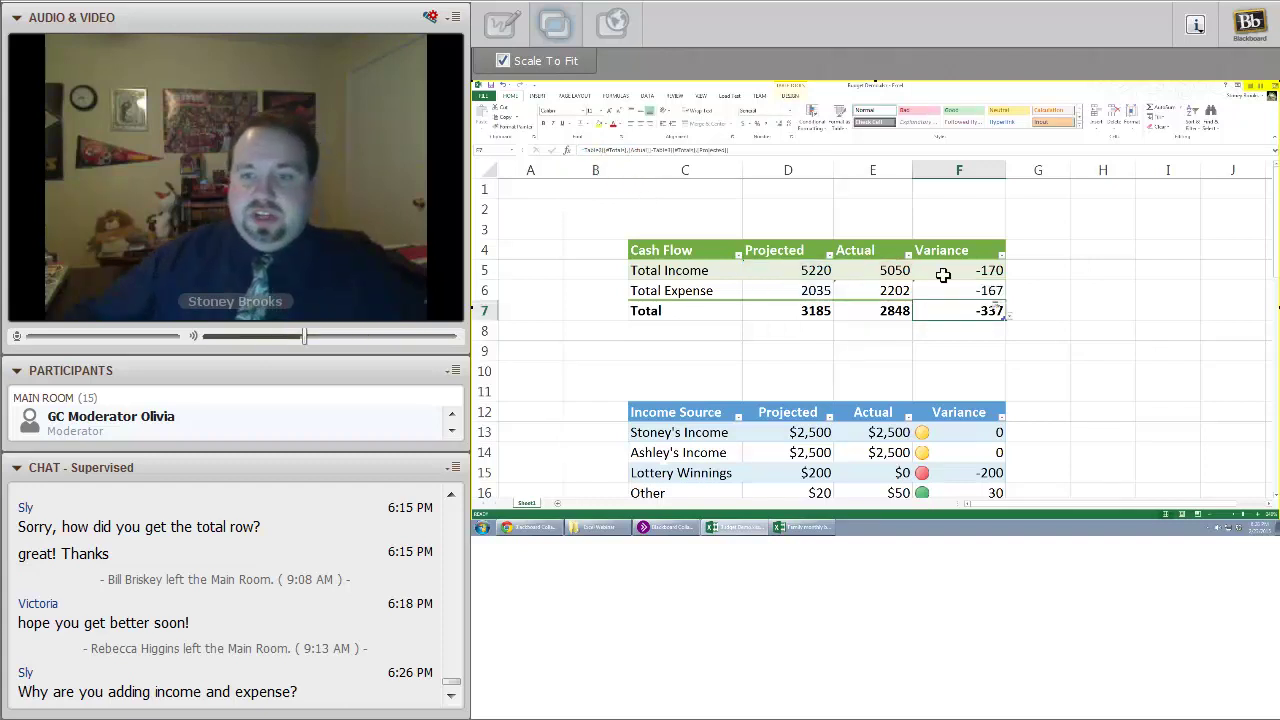
{"action": "left_click", "coordinate": [1057, 331]}
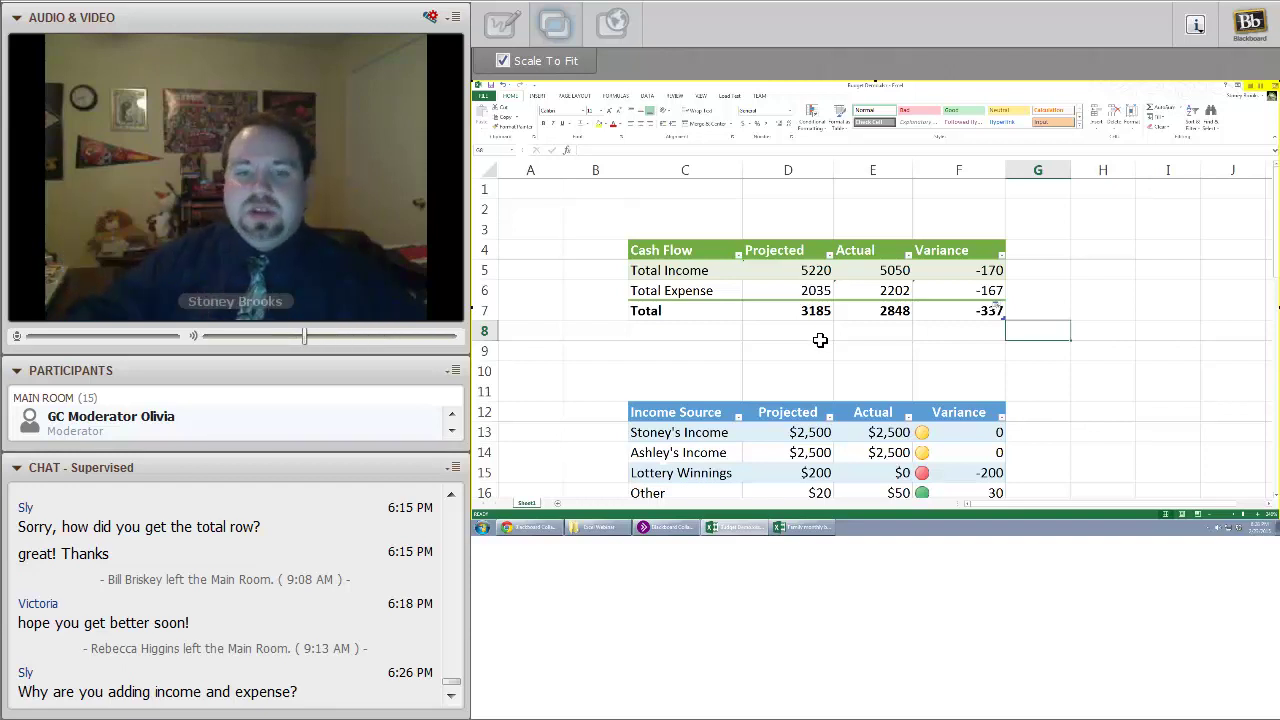
Insert three blank rows above the Cash Flow table, moving its header row down to row 7
{"action": "left_click", "coordinate": [1047, 251]}
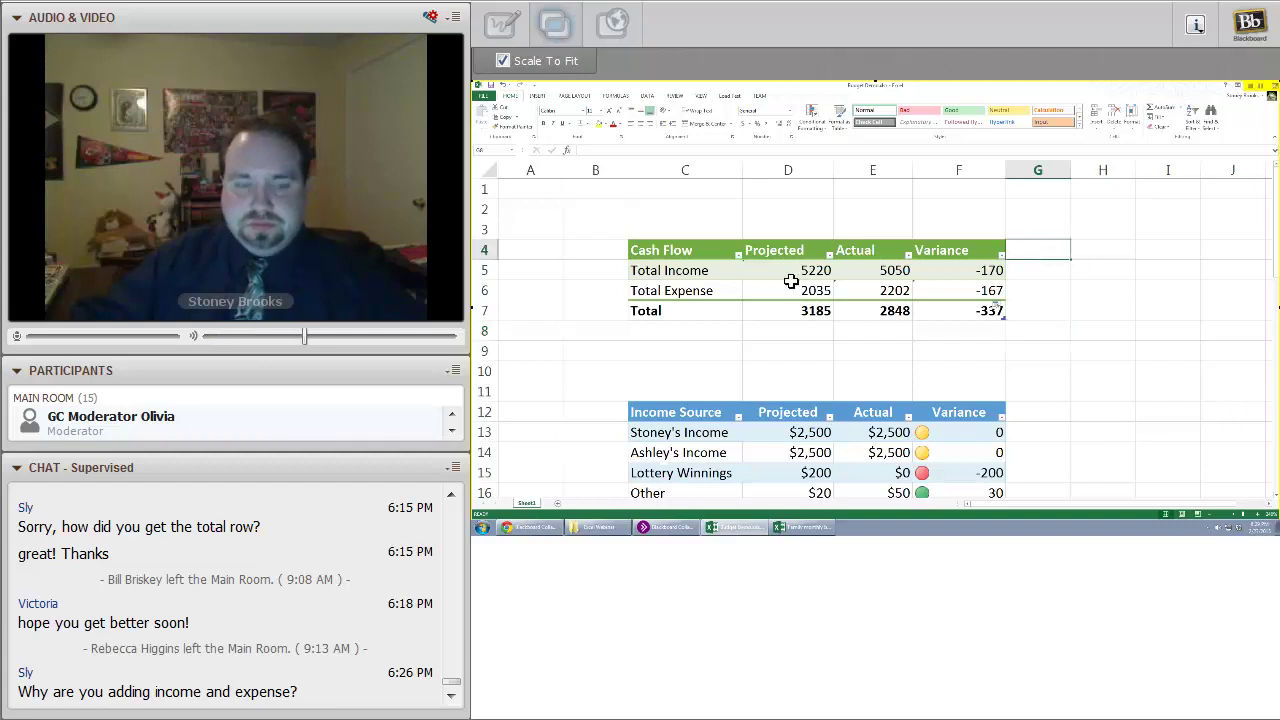
{"action": "left_click", "coordinate": [641, 226]}
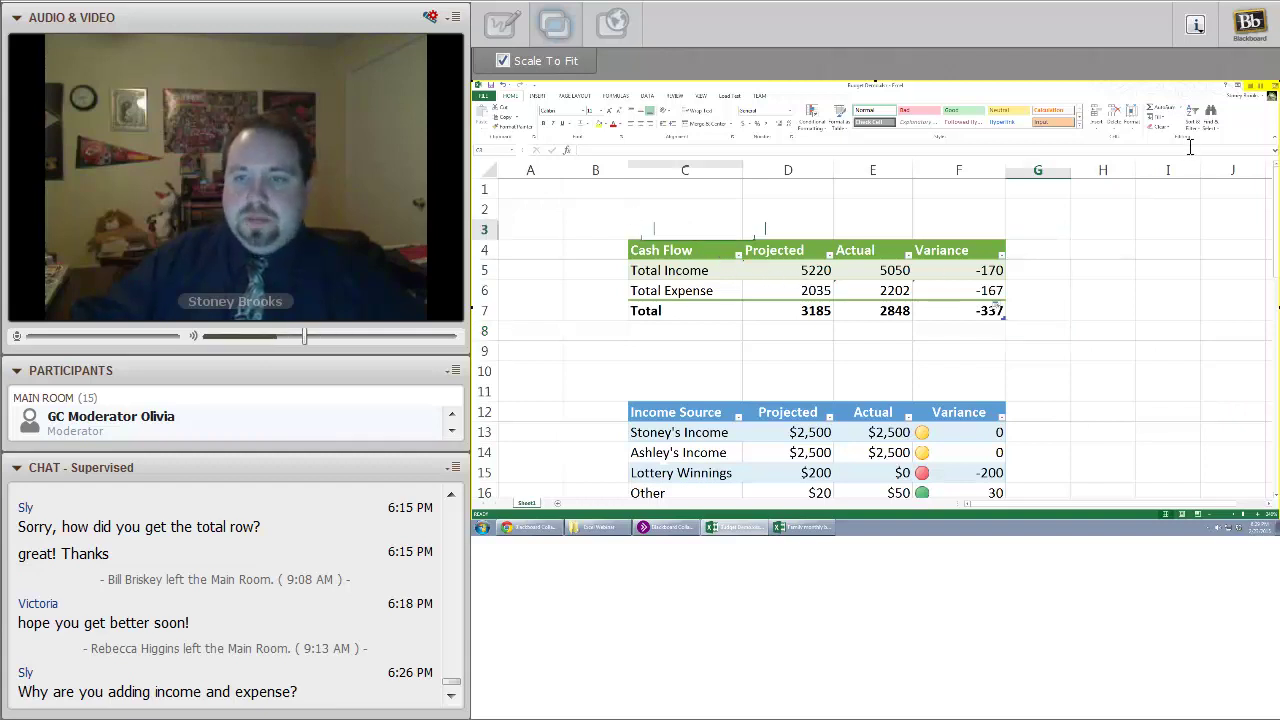
{"action": "left_click", "coordinate": [484, 209]}
{"action": "left_click", "coordinate": [481, 228], "text": "shift"}
{"action": "right_click", "coordinate": [481, 228]}
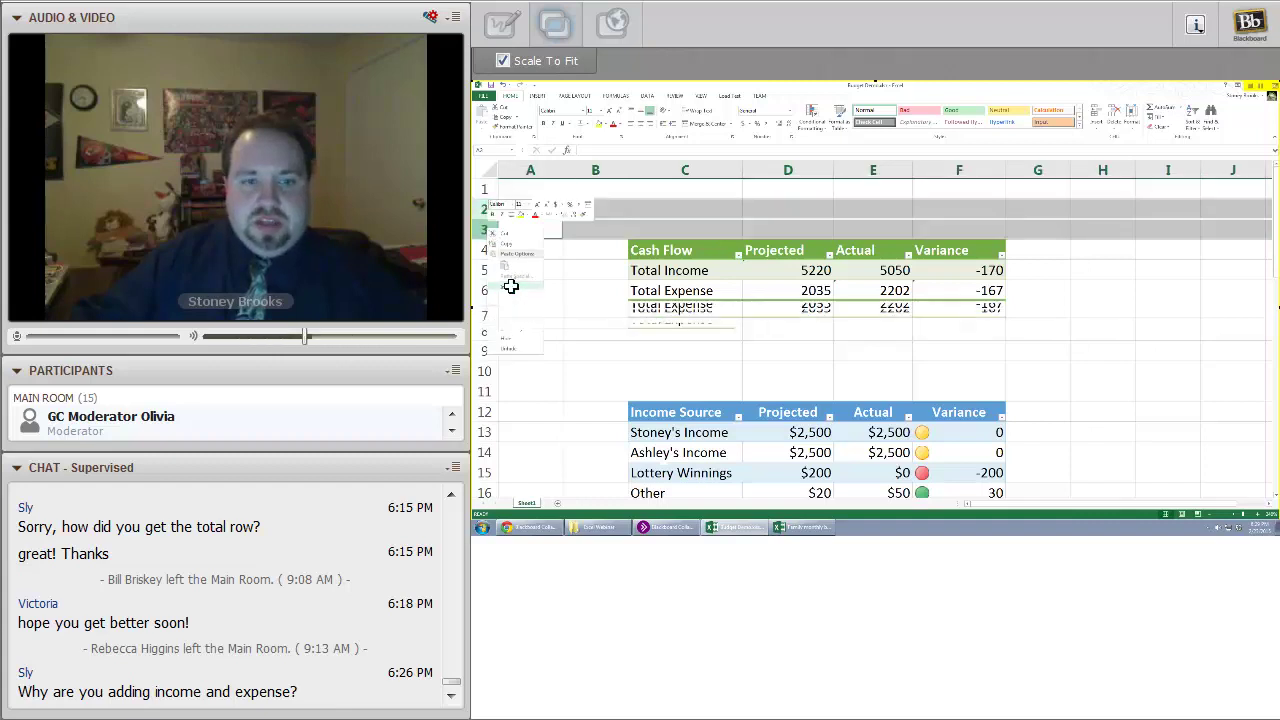
{"action": "left_click", "coordinate": [508, 282]}
{"action": "left_click", "coordinate": [566, 288]}
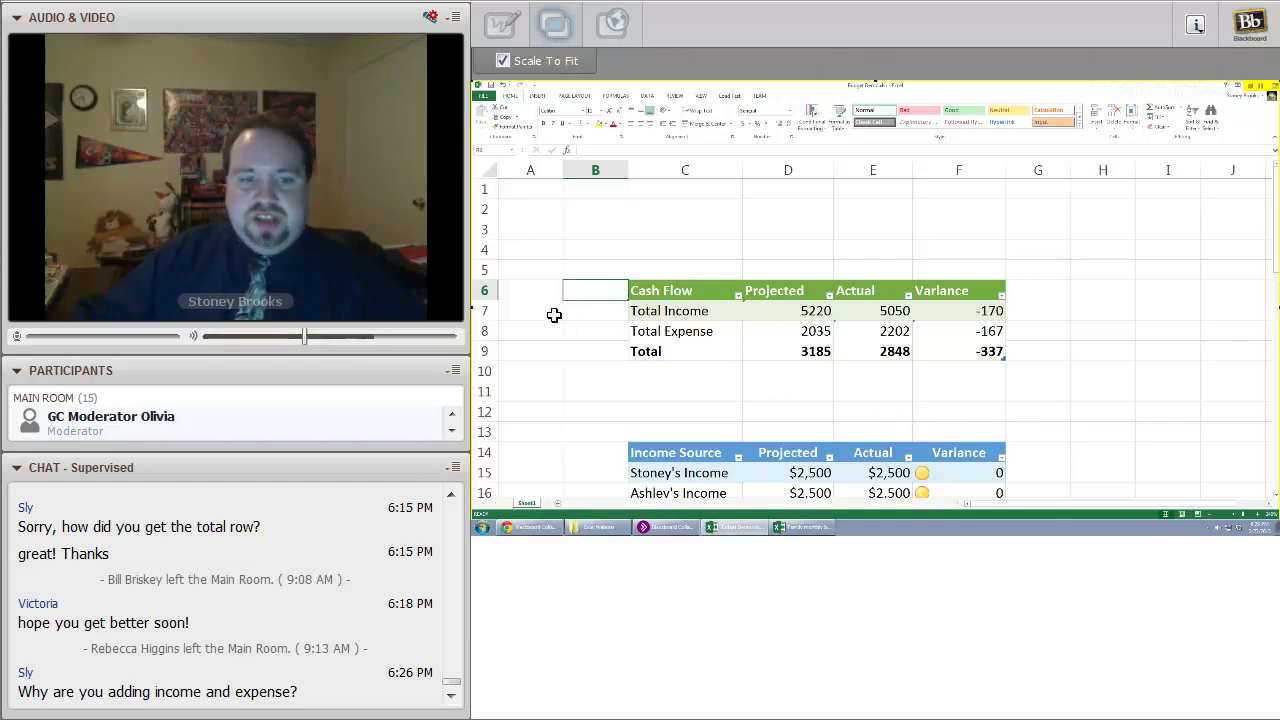
{"action": "right_click", "coordinate": [484, 290]}
{"action": "left_click", "coordinate": [525, 347]}
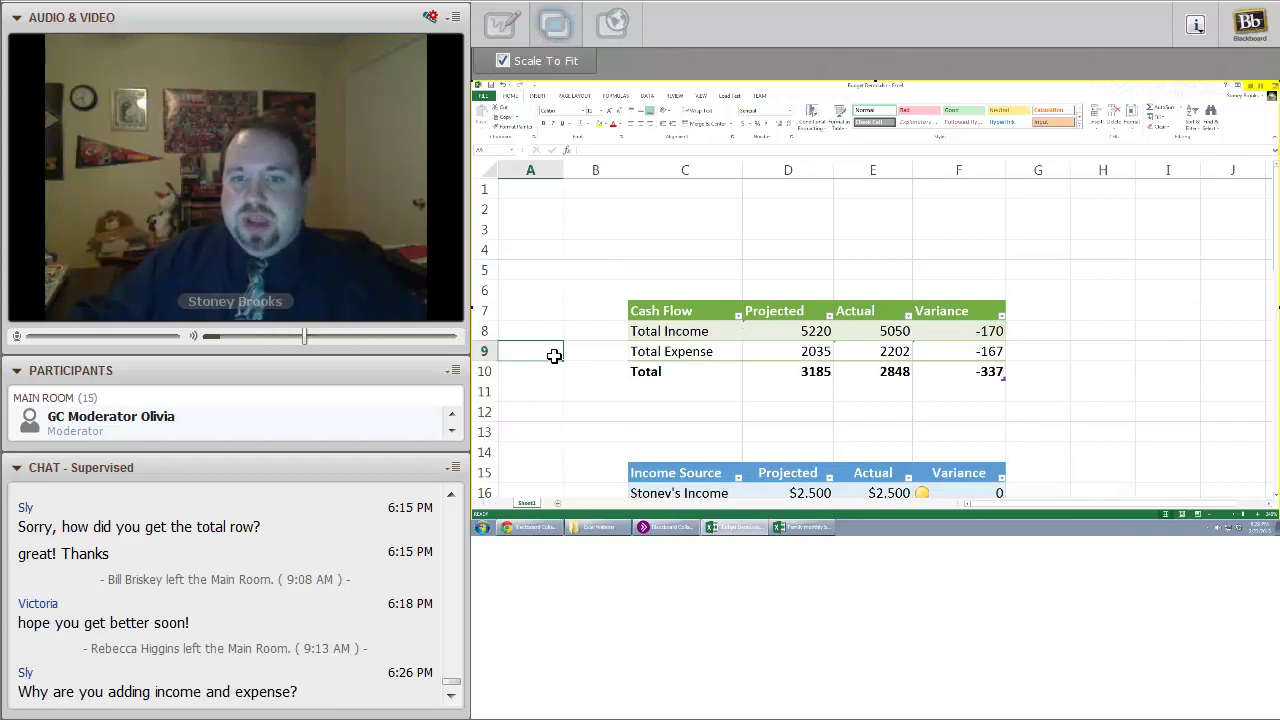
Insert five more blank rows at rows 2 to 6, moving the Cash Flow header down to row 12
{"action": "left_click", "coordinate": [485, 209]}
{"action": "left_click_drag", "start_coordinate": [485, 285], "coordinate": [484, 290]}
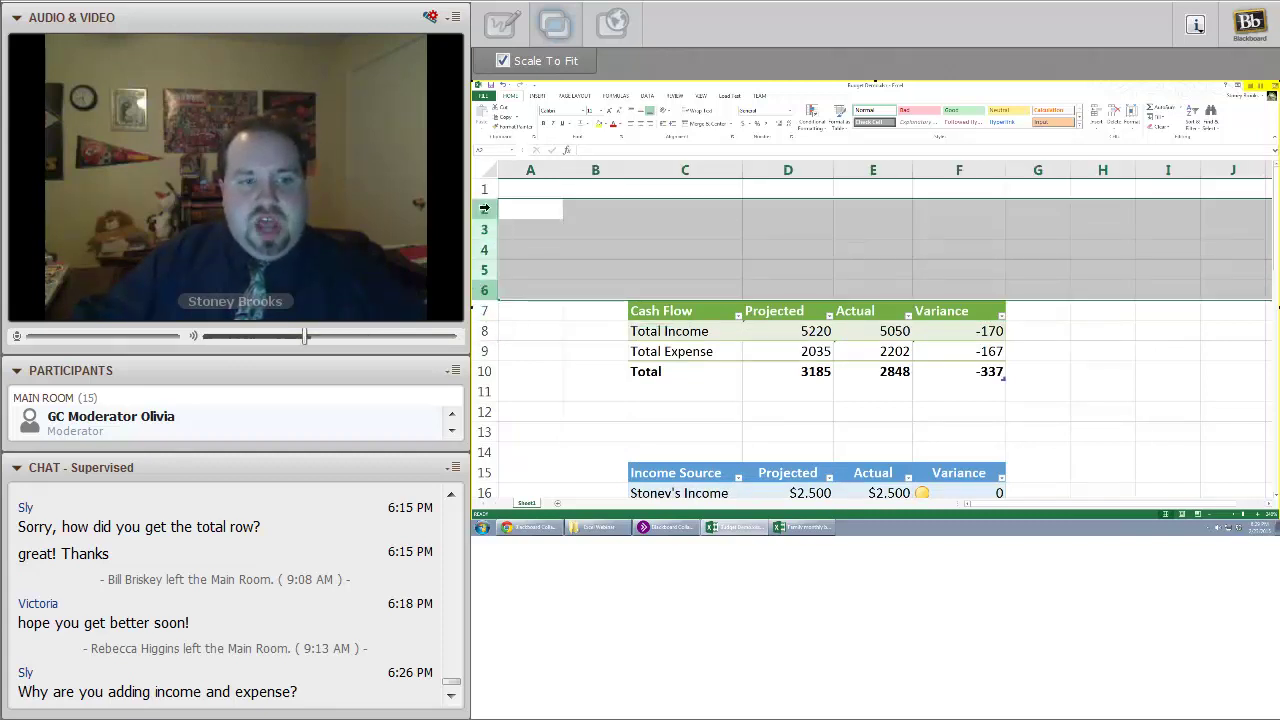
{"action": "right_click", "coordinate": [485, 290]}
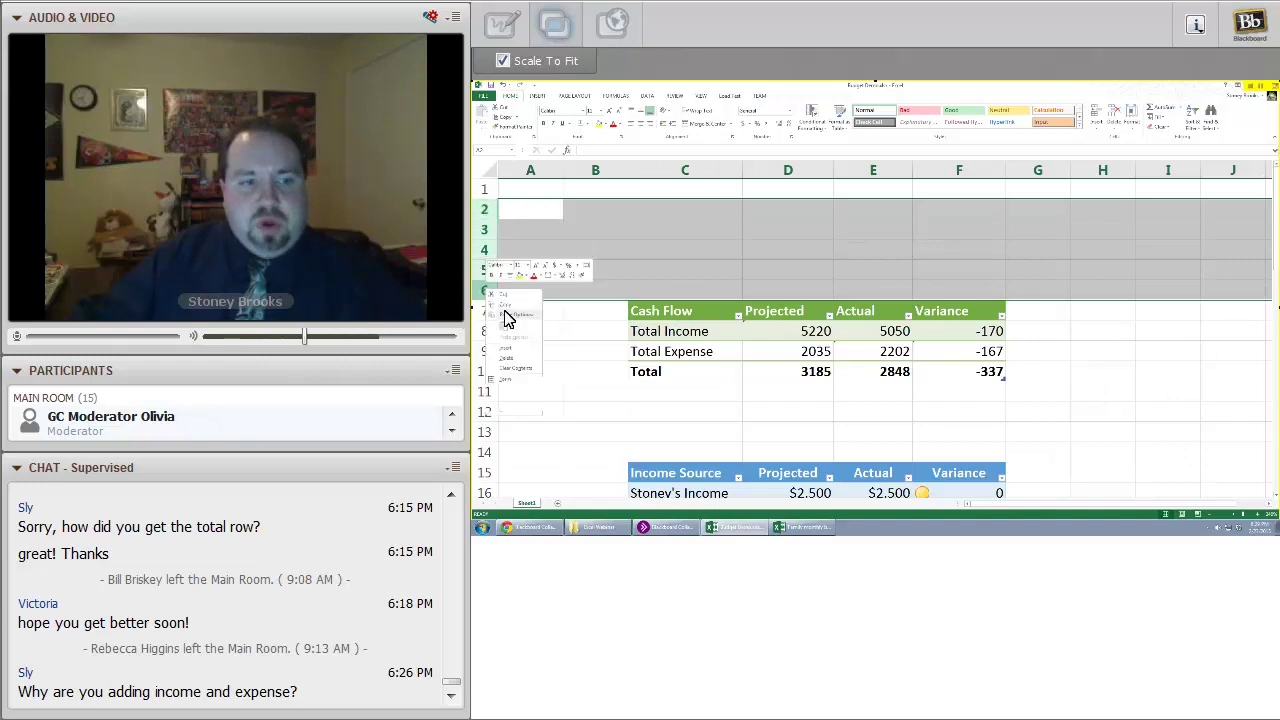
{"action": "left_click", "coordinate": [530, 355]}
{"action": "left_click", "coordinate": [735, 268]}
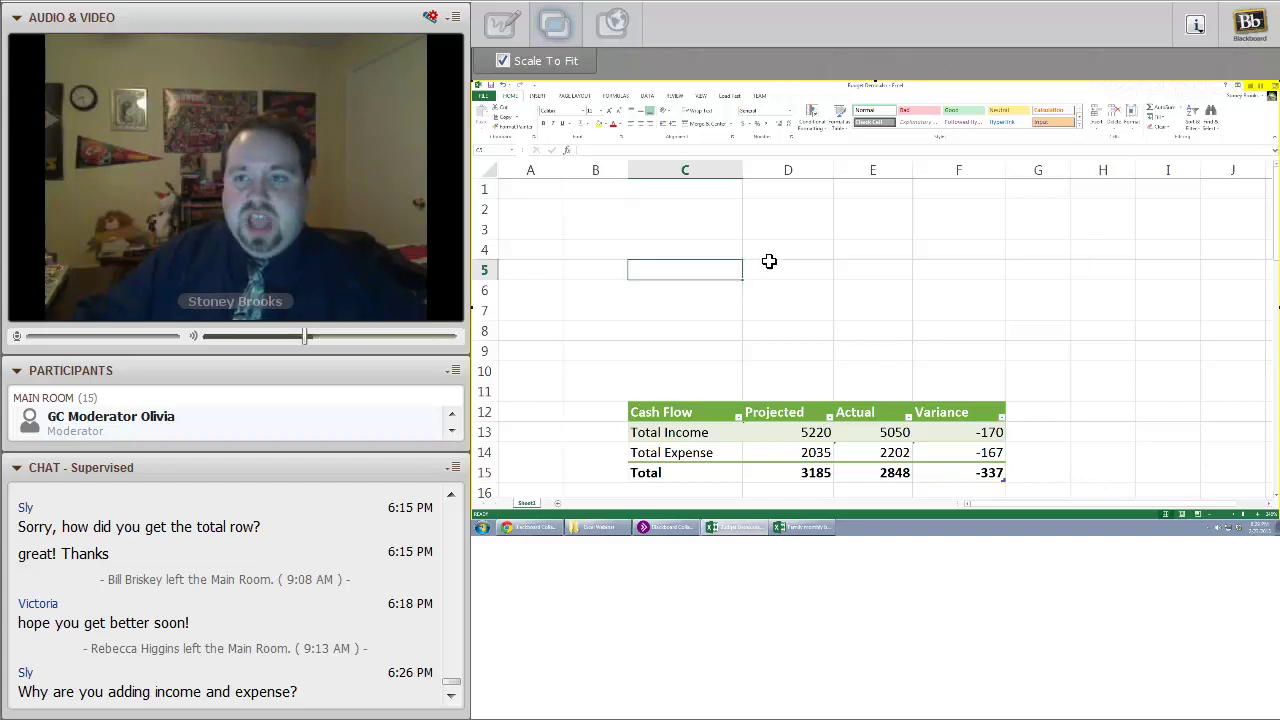
Insert the recommended Clustered Column chart from the Cash Flow range C12:F14, leaving out the total row
{"action": "left_click", "coordinate": [684, 408]}
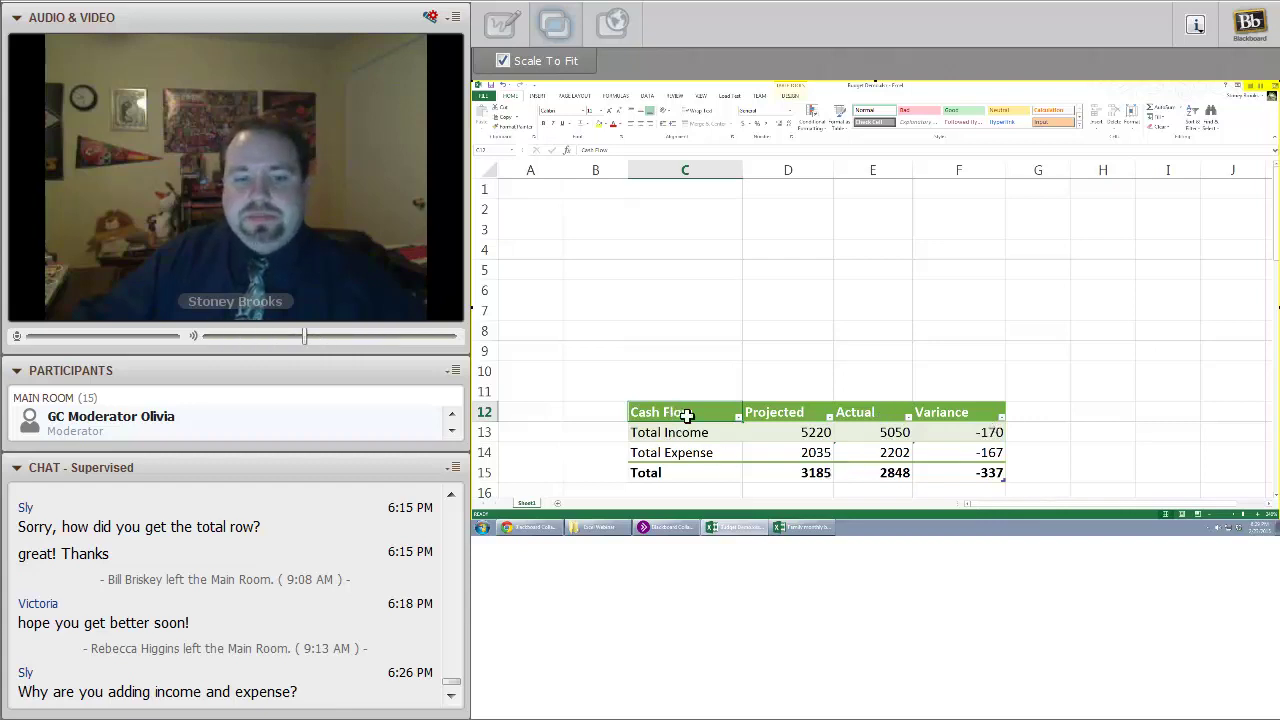
{"action": "left_click_drag", "start_coordinate": [686, 416], "coordinate": [895, 453]}
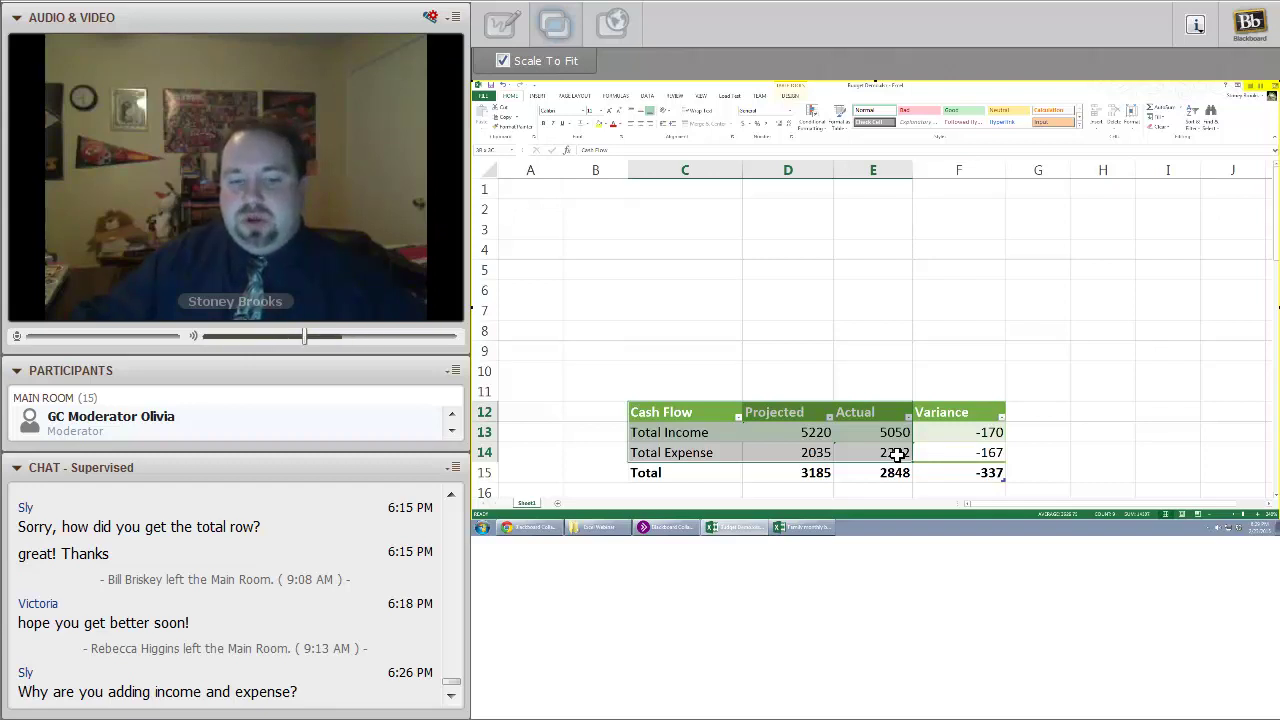
{"action": "left_click_drag", "start_coordinate": [897, 453], "coordinate": [968, 451]}
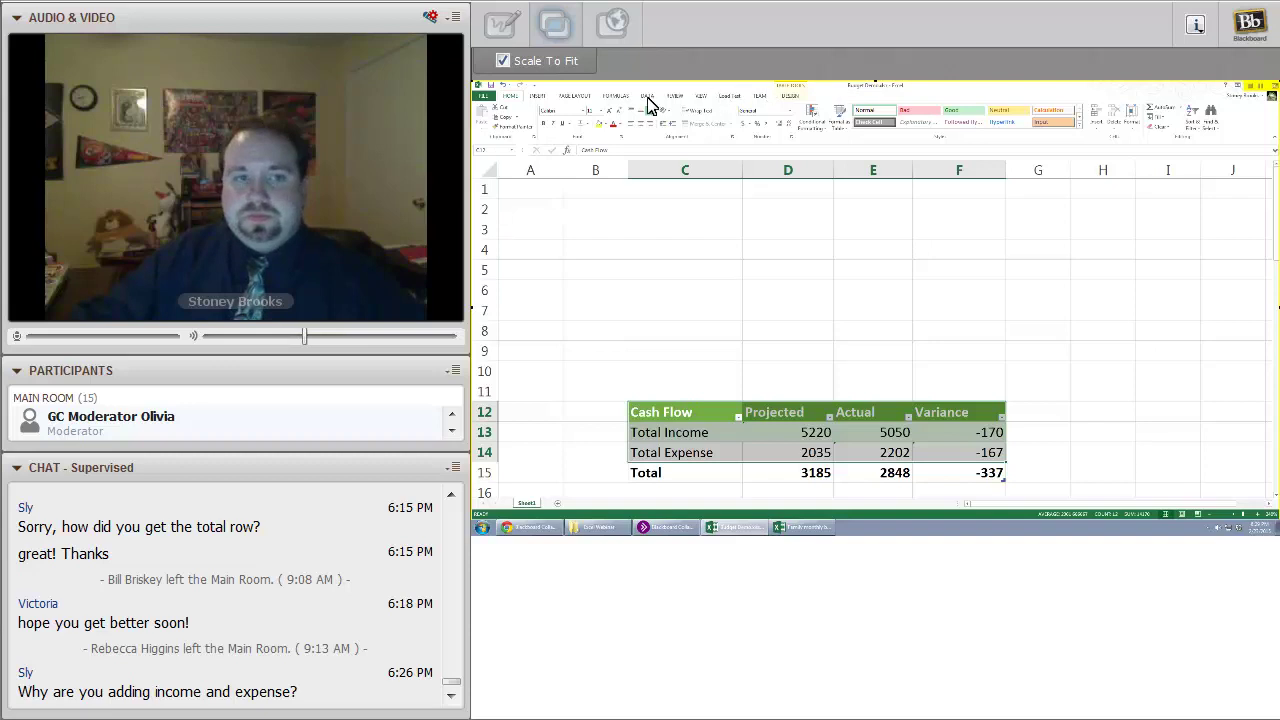
{"action": "left_click", "coordinate": [537, 97]}
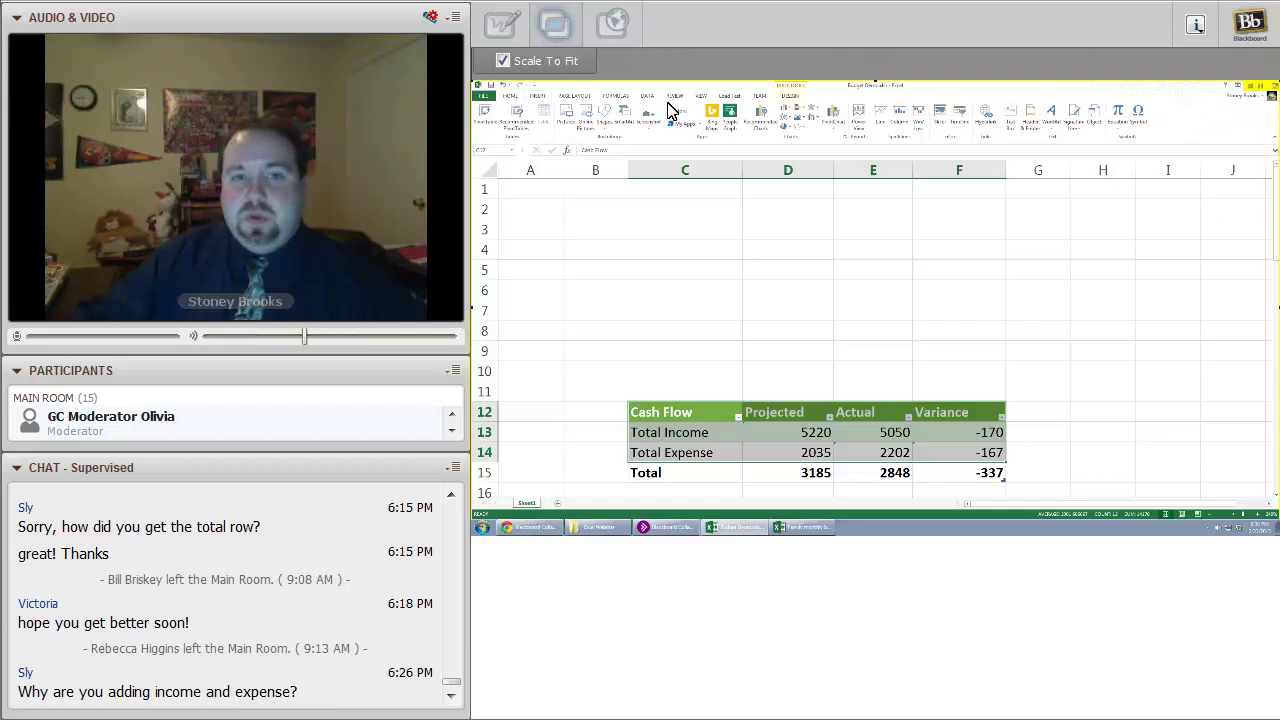
{"action": "left_click", "coordinate": [764, 130]}
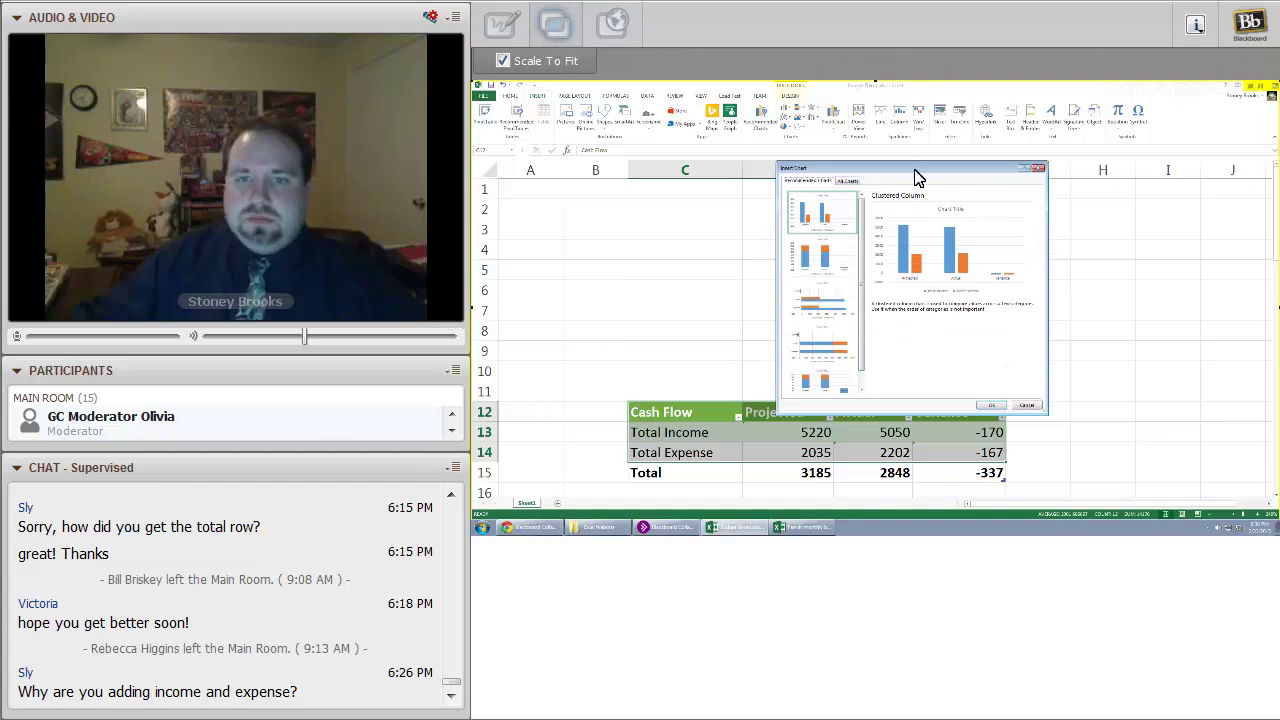
{"action": "left_click_drag", "start_coordinate": [918, 177], "coordinate": [1012, 171]}
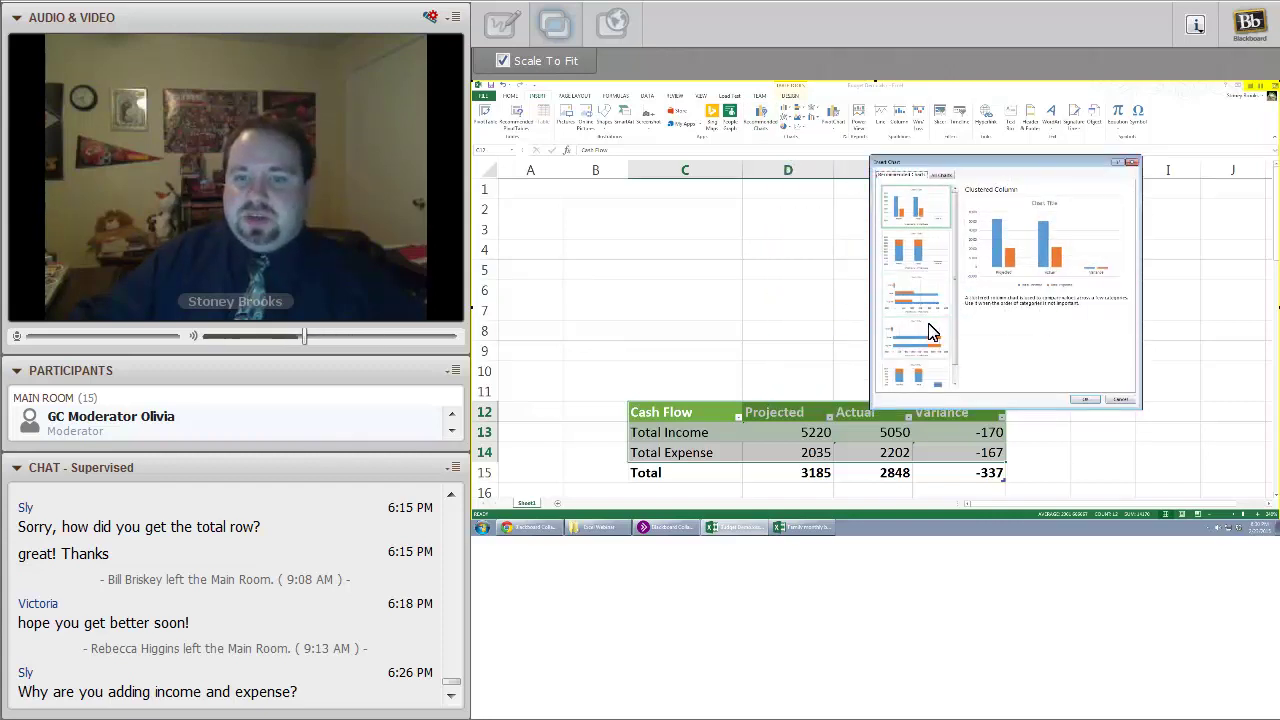
{"action": "left_click", "coordinate": [942, 175]}
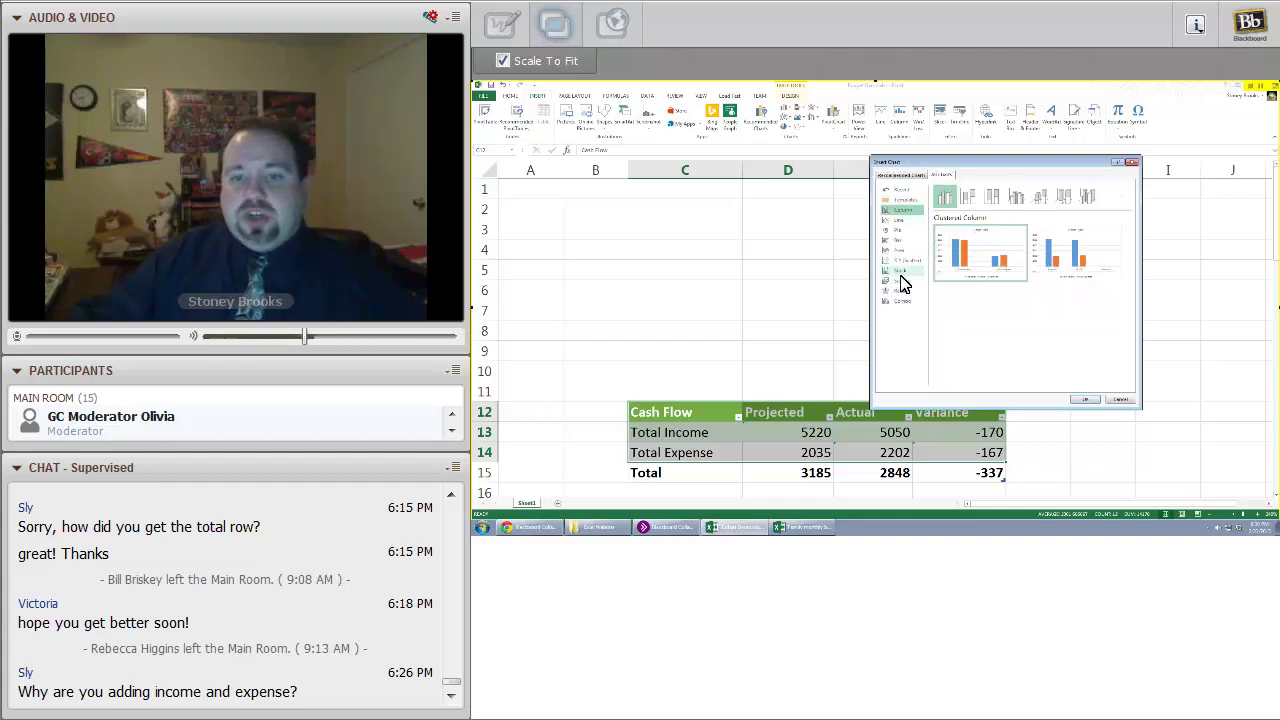
{"action": "left_click", "coordinate": [895, 232]}
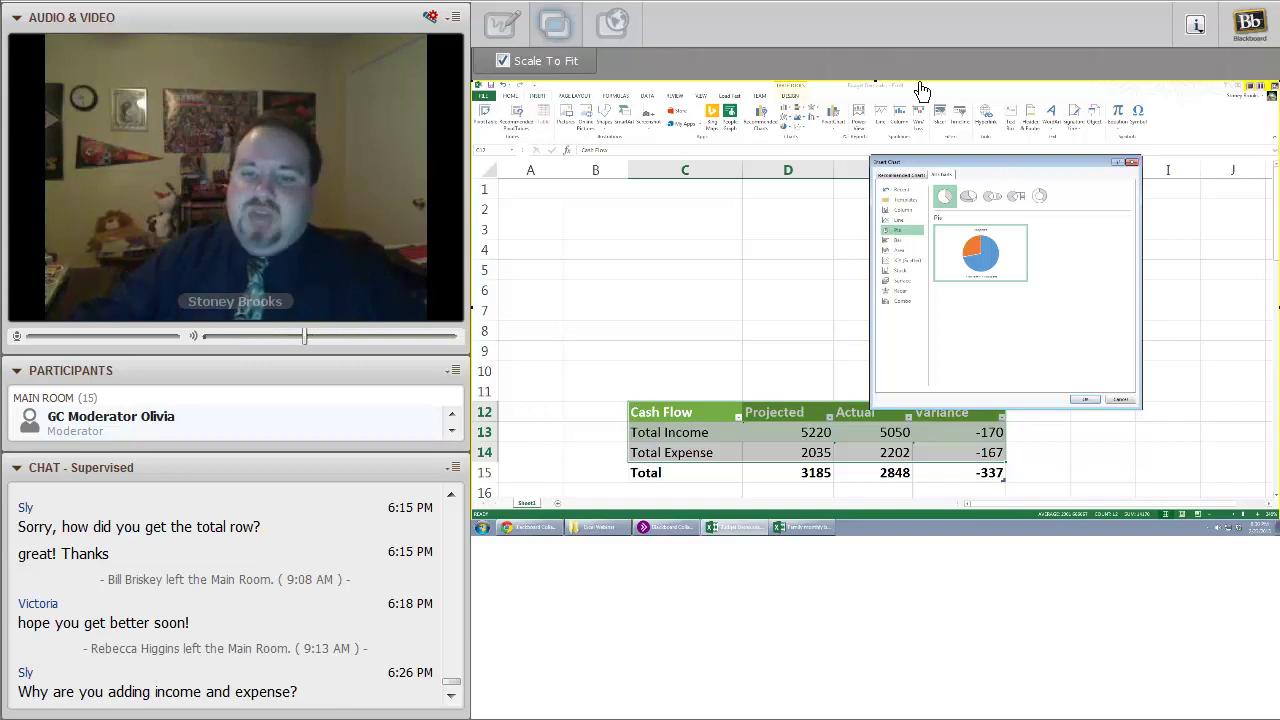
{"action": "left_click", "coordinate": [902, 176]}
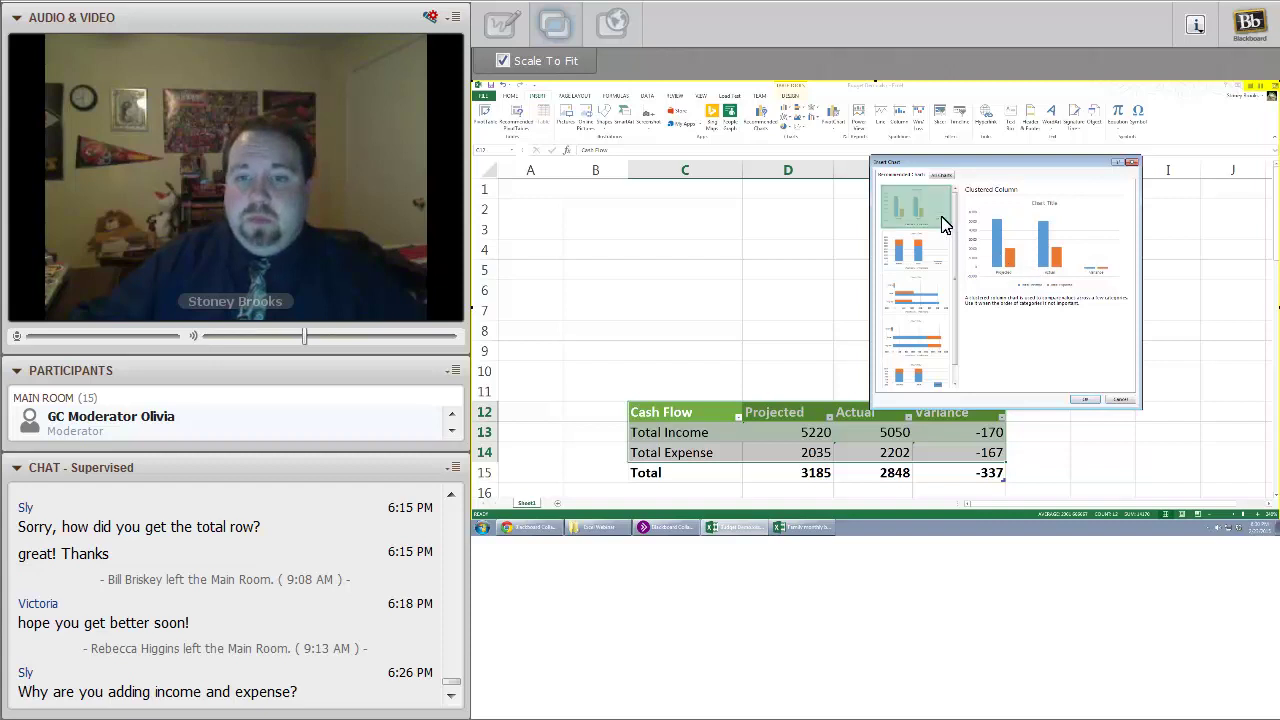
{"action": "left_click", "coordinate": [1087, 402]}
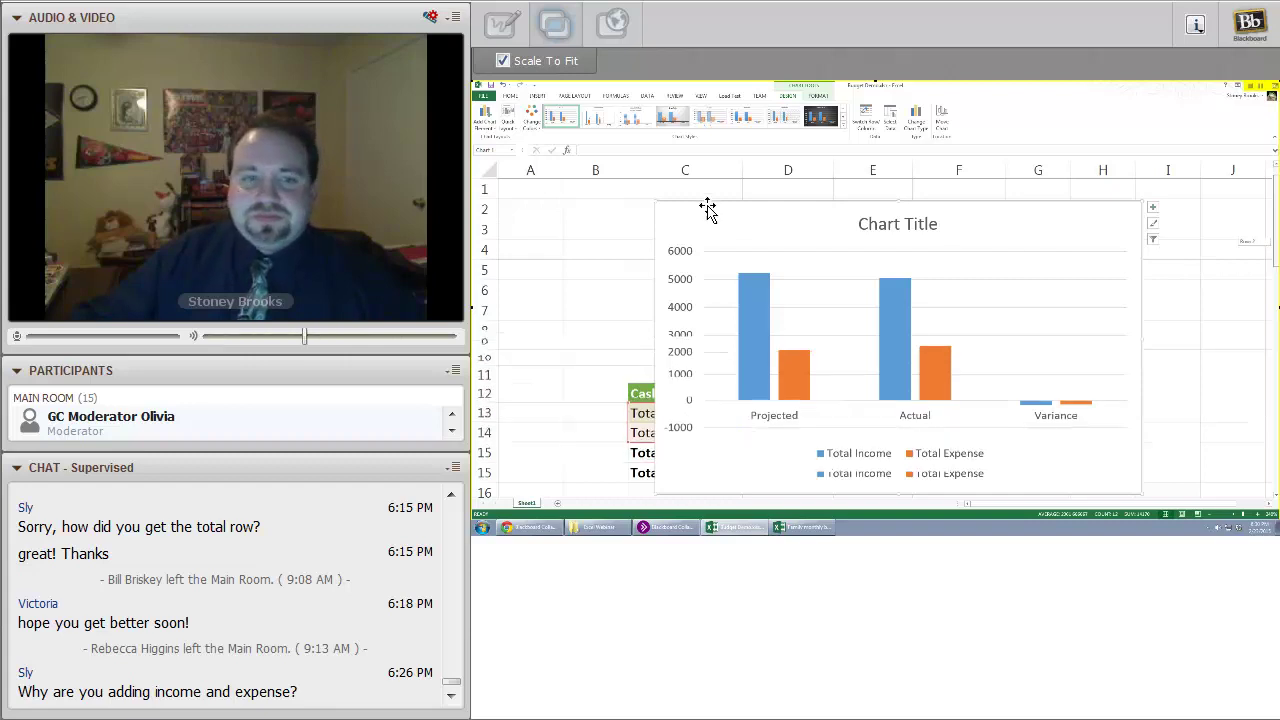
Shrink the column chart and position it over rows 2 to 10, directly above the Cash Flow table
{"action": "scroll", "coordinate": [691, 197], "scroll_direction": "down", "scroll_amount": 1}
{"action": "left_click_drag", "start_coordinate": [685, 196], "coordinate": [790, 205]}
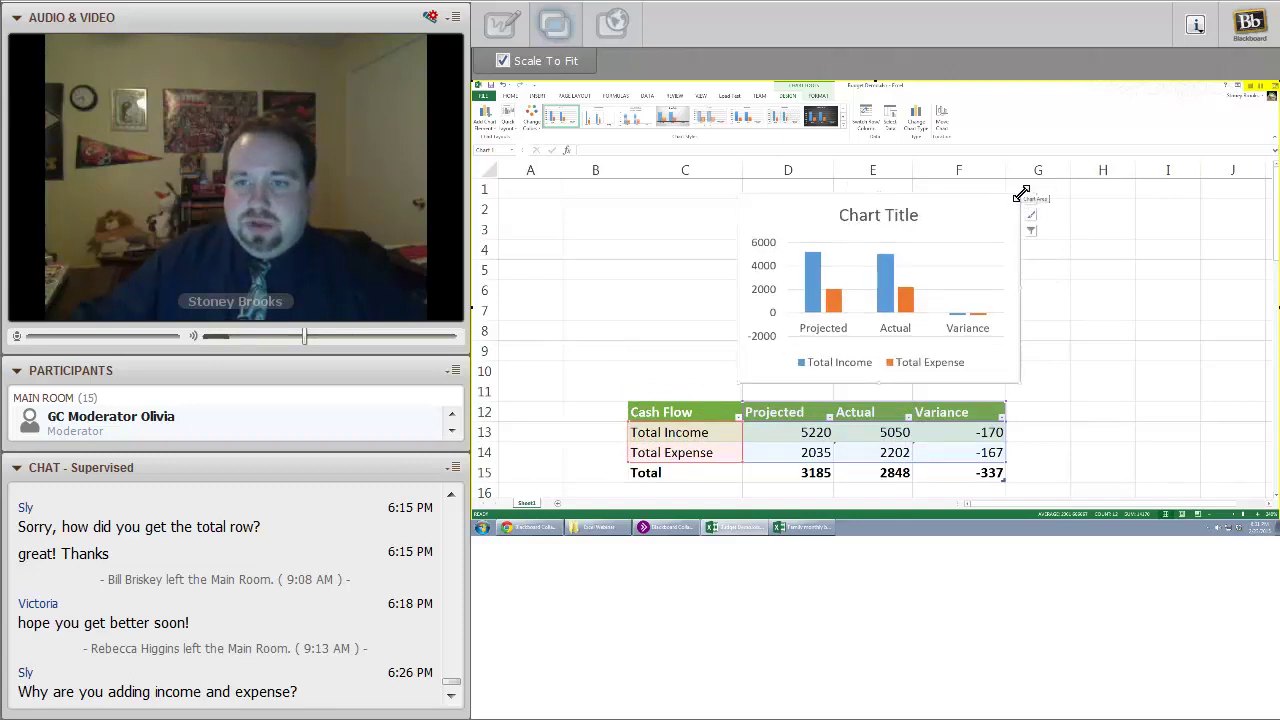
{"action": "left_click_drag", "start_coordinate": [1029, 200], "coordinate": [940, 211]}
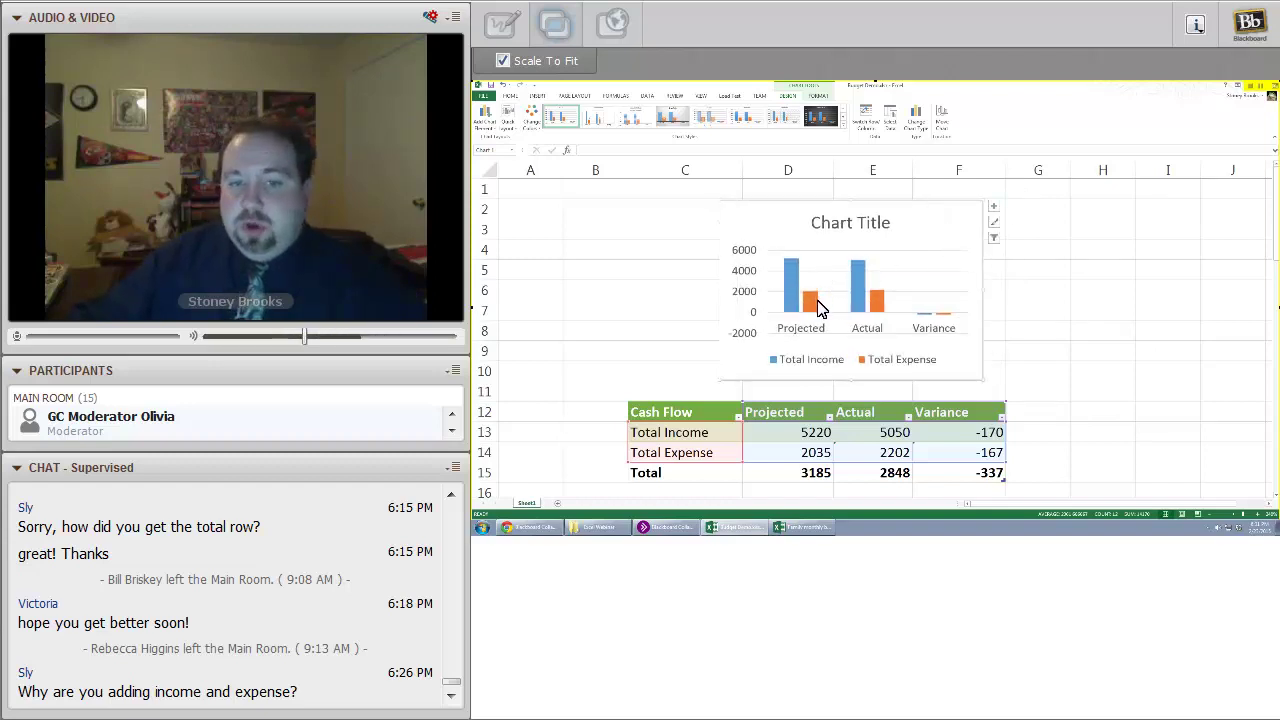
{"action": "mouse_move", "coordinate": [811, 306]}
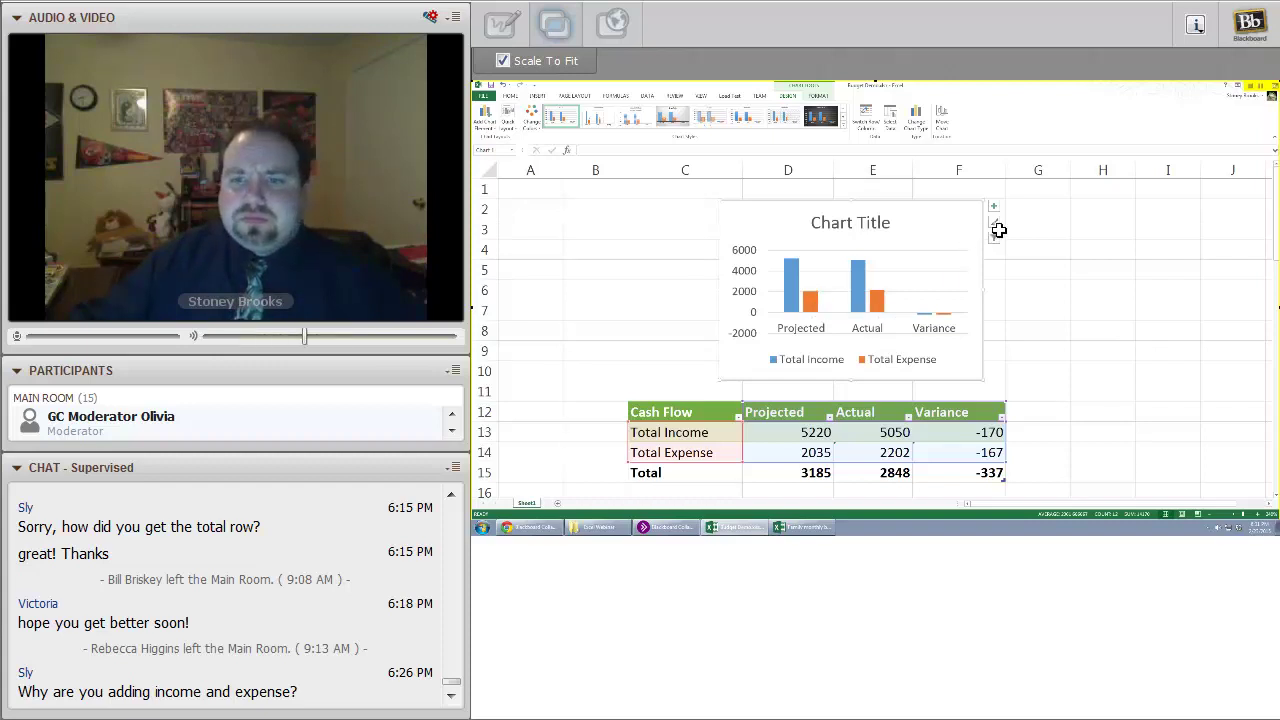
{"action": "left_click_drag", "start_coordinate": [949, 217], "coordinate": [937, 216]}
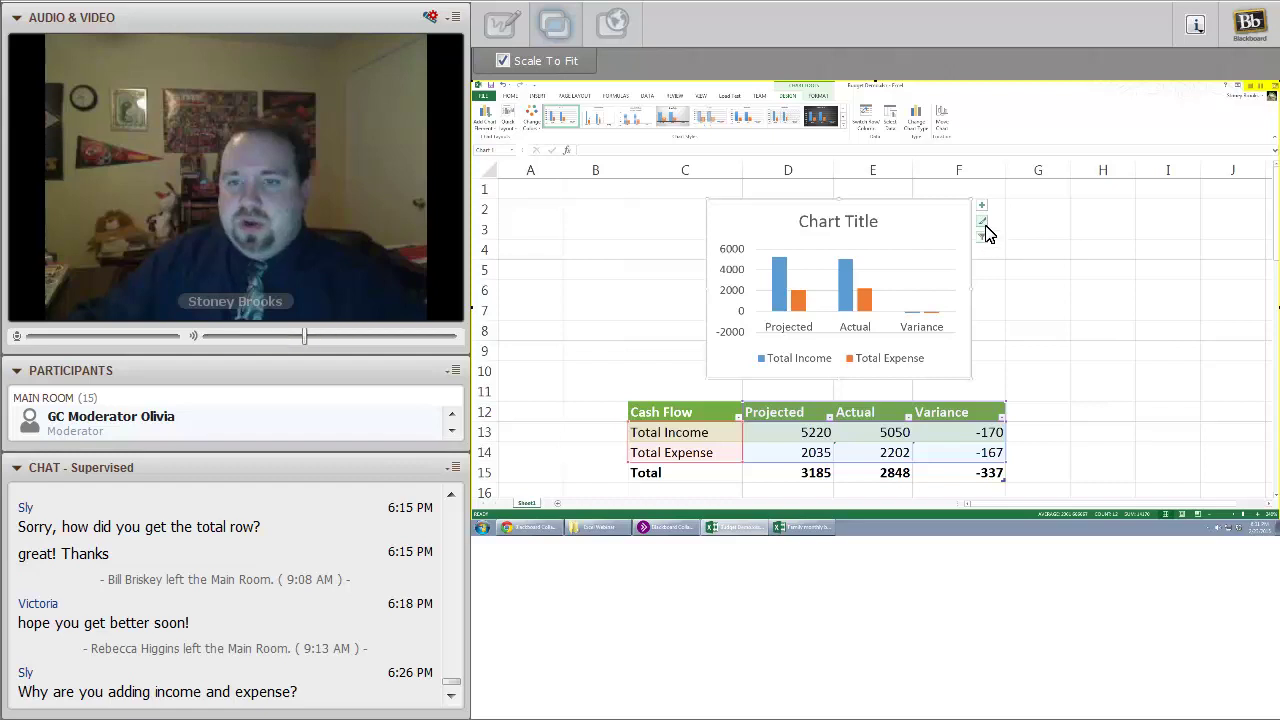
Remove the title and the gridlines from the chart
{"action": "left_click", "coordinate": [983, 207]}
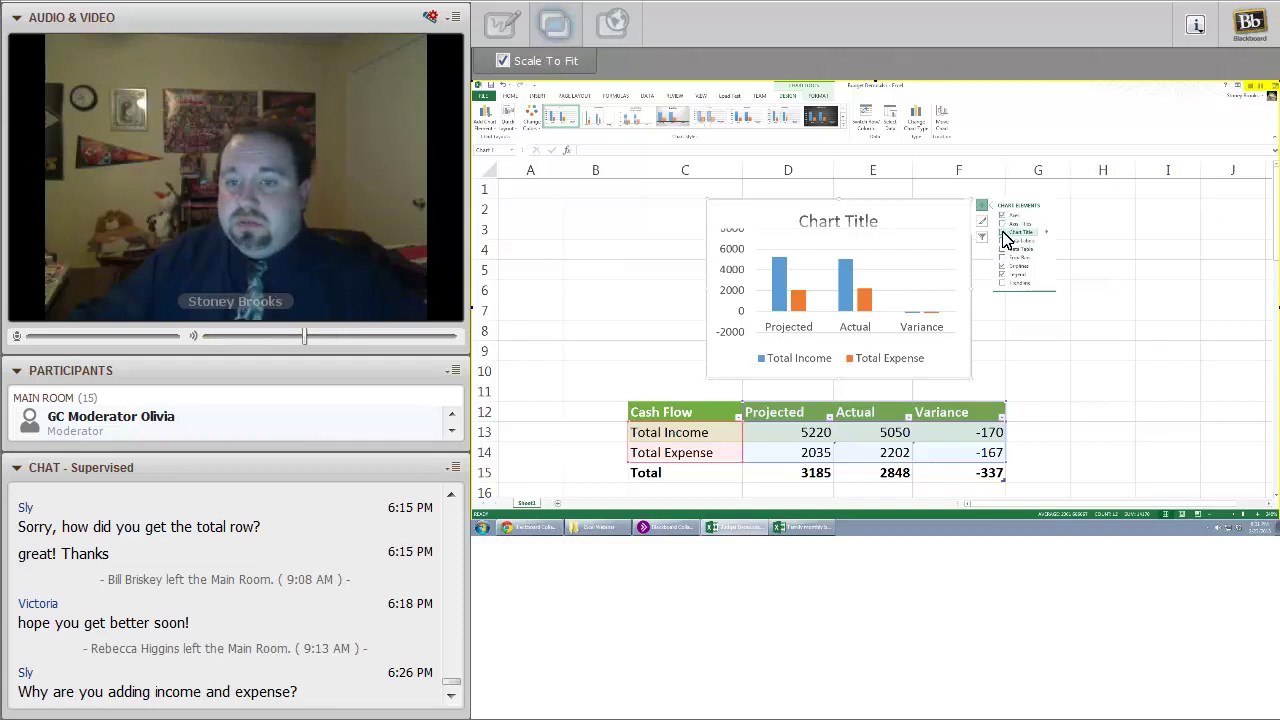
{"action": "left_click", "coordinate": [1005, 236]}
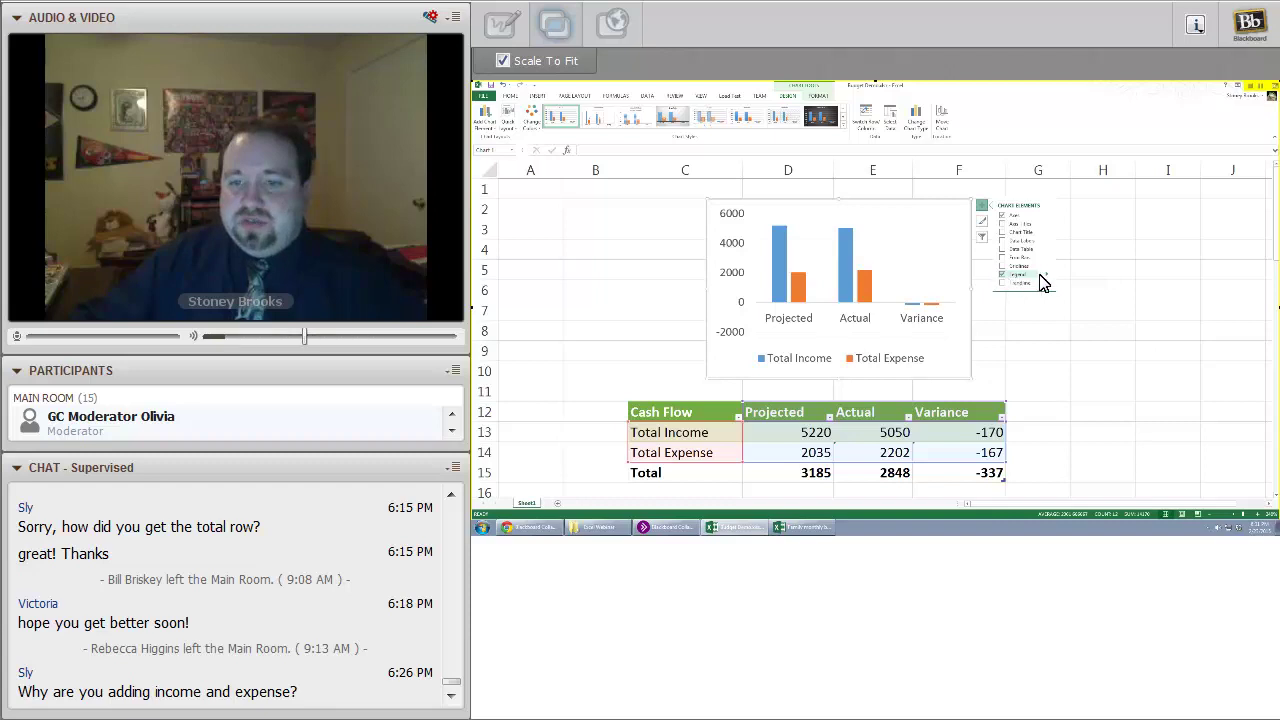
Place the chart's legend on the right of the plot and widen the chart leftward to the edge of column C
{"action": "mouse_move", "coordinate": [1050, 279]}
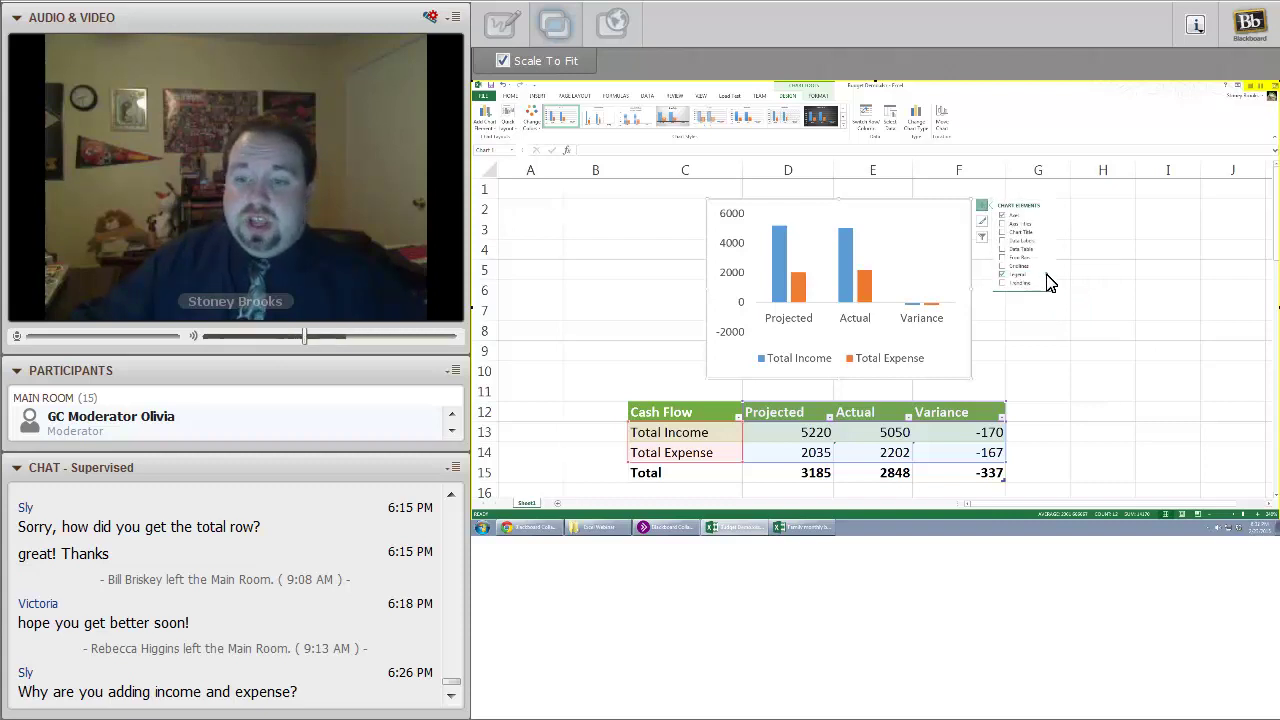
{"action": "left_click", "coordinate": [1047, 276]}
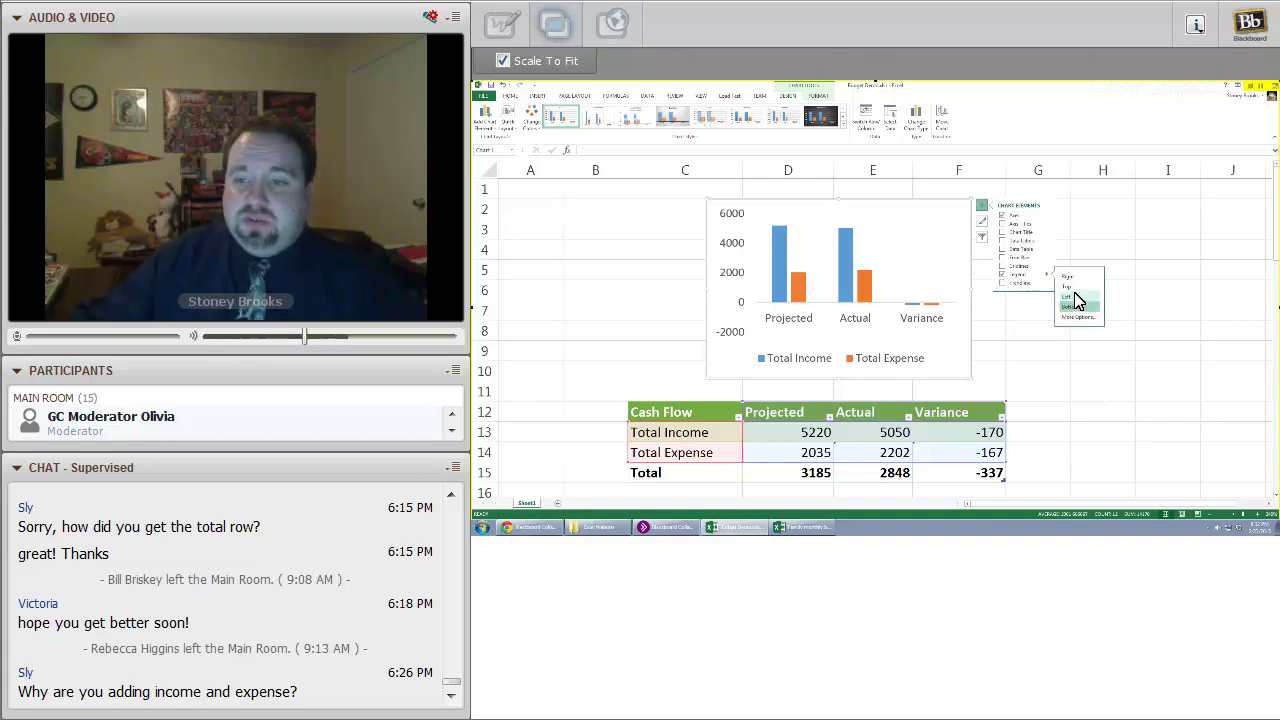
{"action": "left_click", "coordinate": [1070, 276]}
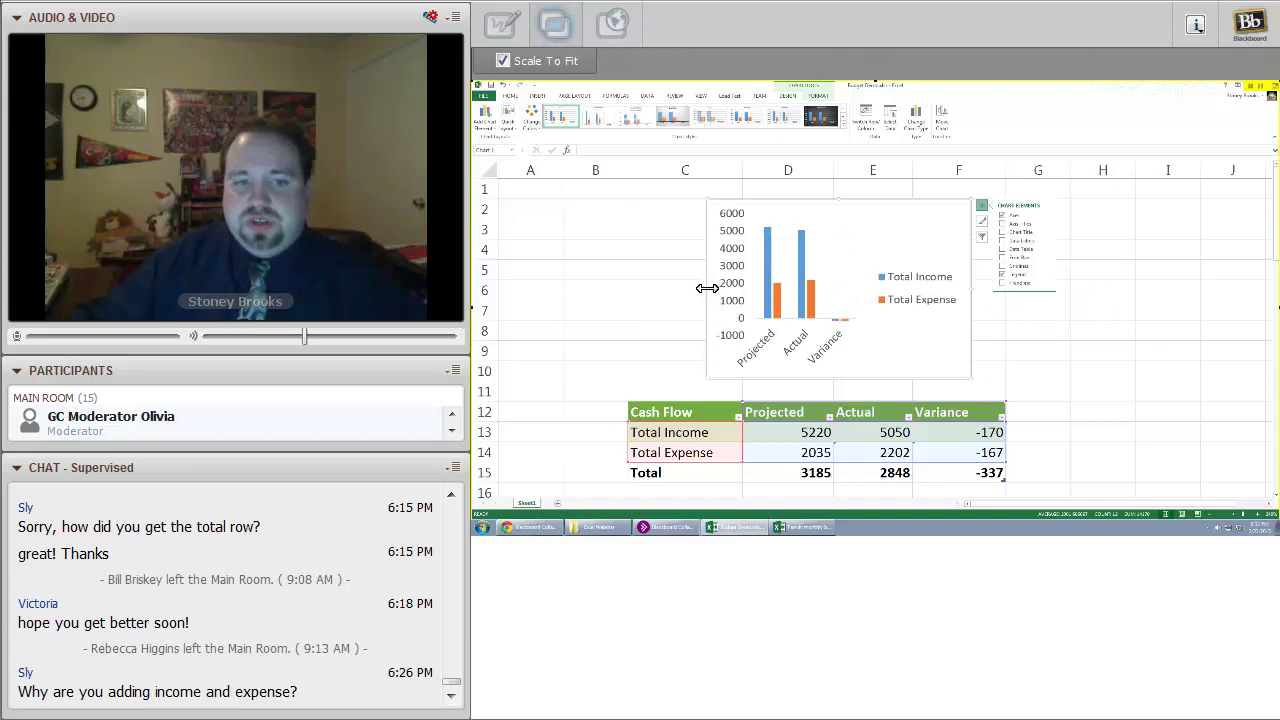
{"action": "left_click_drag", "start_coordinate": [707, 288], "coordinate": [614, 290]}
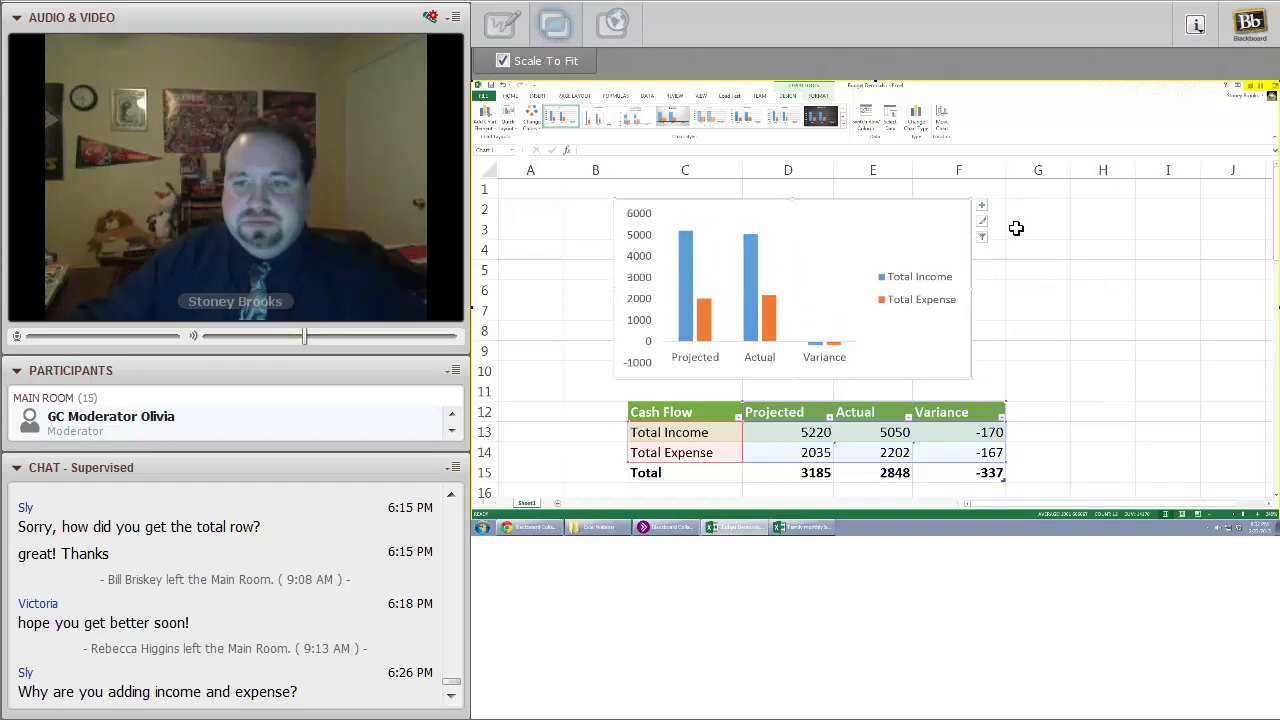
Apply the chart style with a grey gradient background and white data labels inside the columns
{"action": "left_click", "coordinate": [983, 225]}
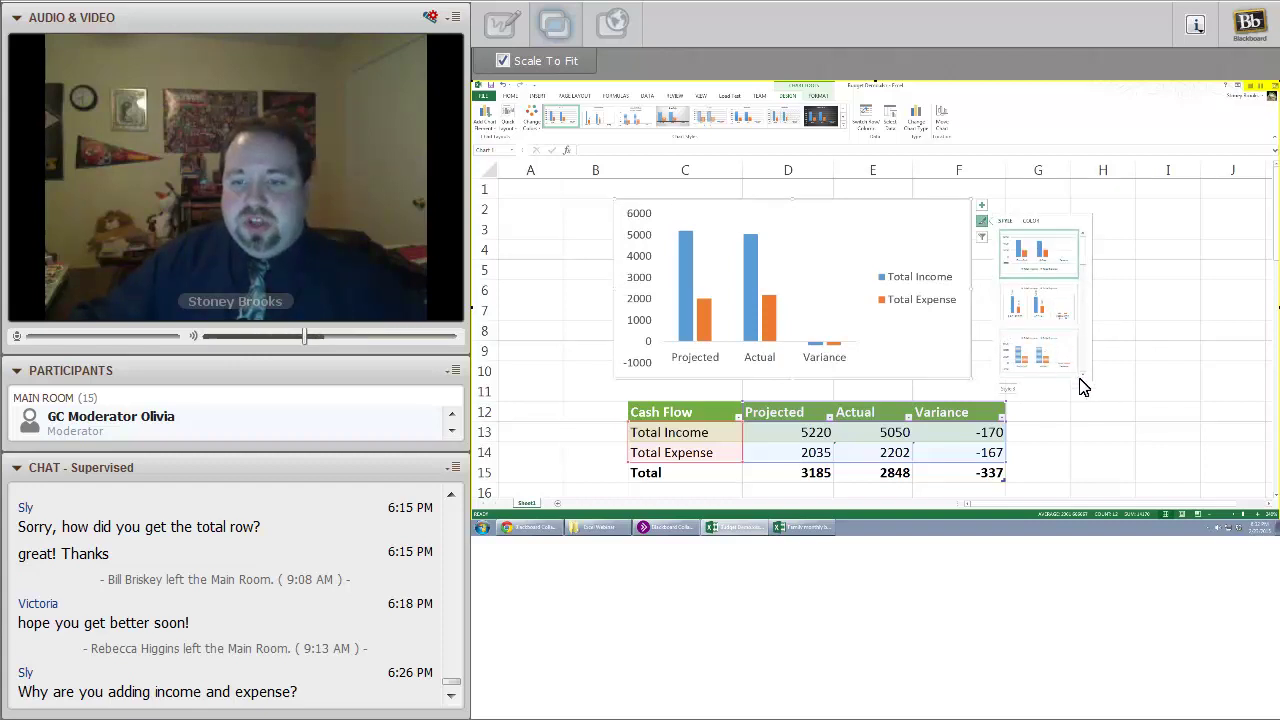
{"action": "scroll", "coordinate": [1082, 384], "scroll_direction": "down", "scroll_amount": 3}
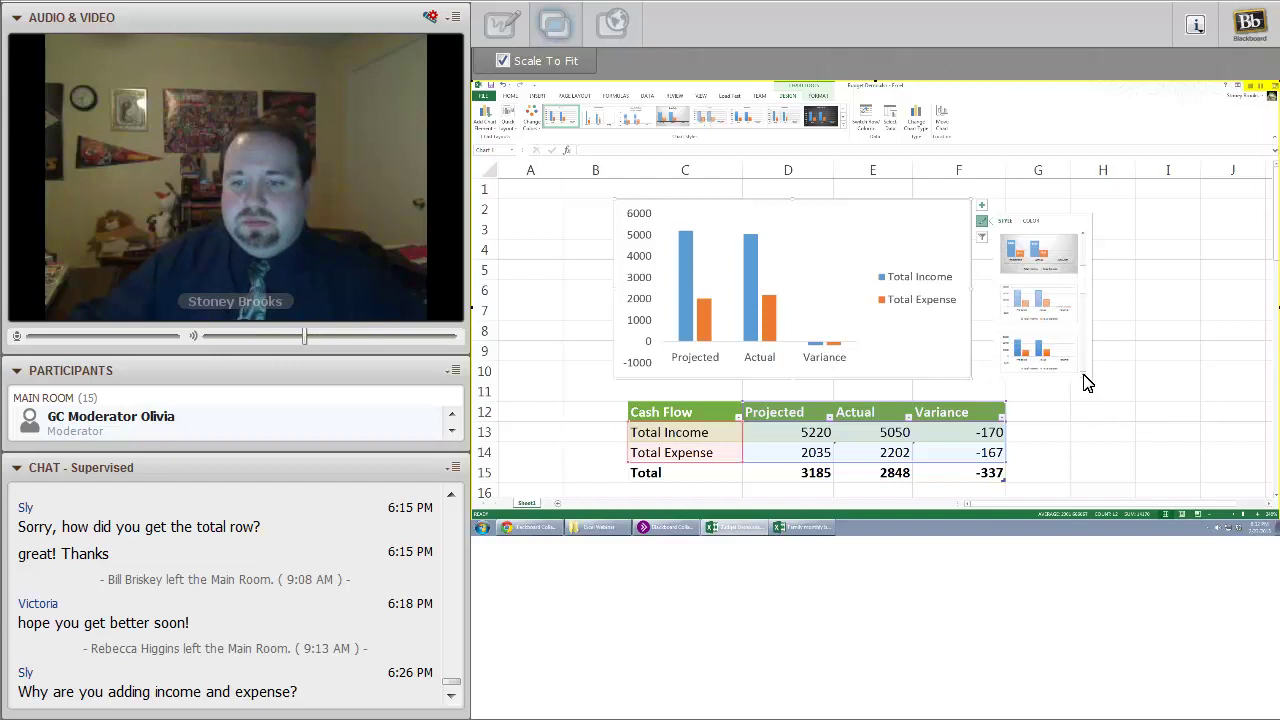
{"action": "left_click", "coordinate": [1064, 359]}
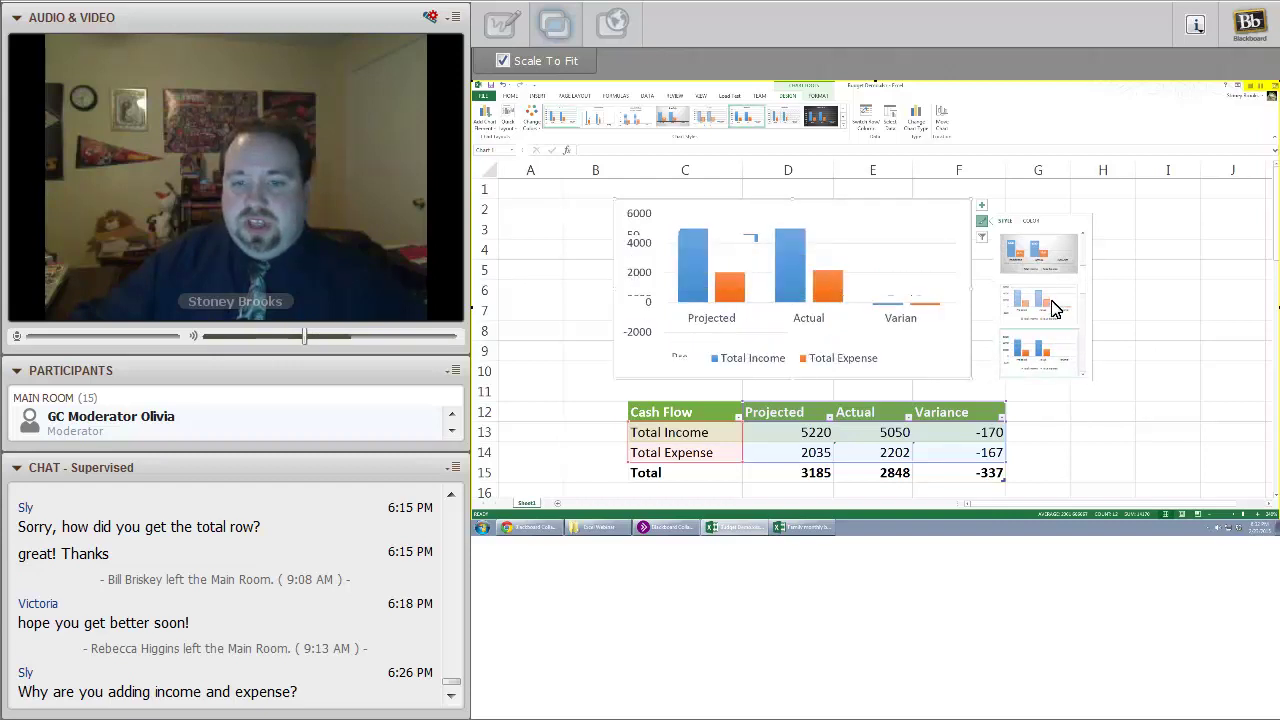
{"action": "left_click", "coordinate": [1050, 268]}
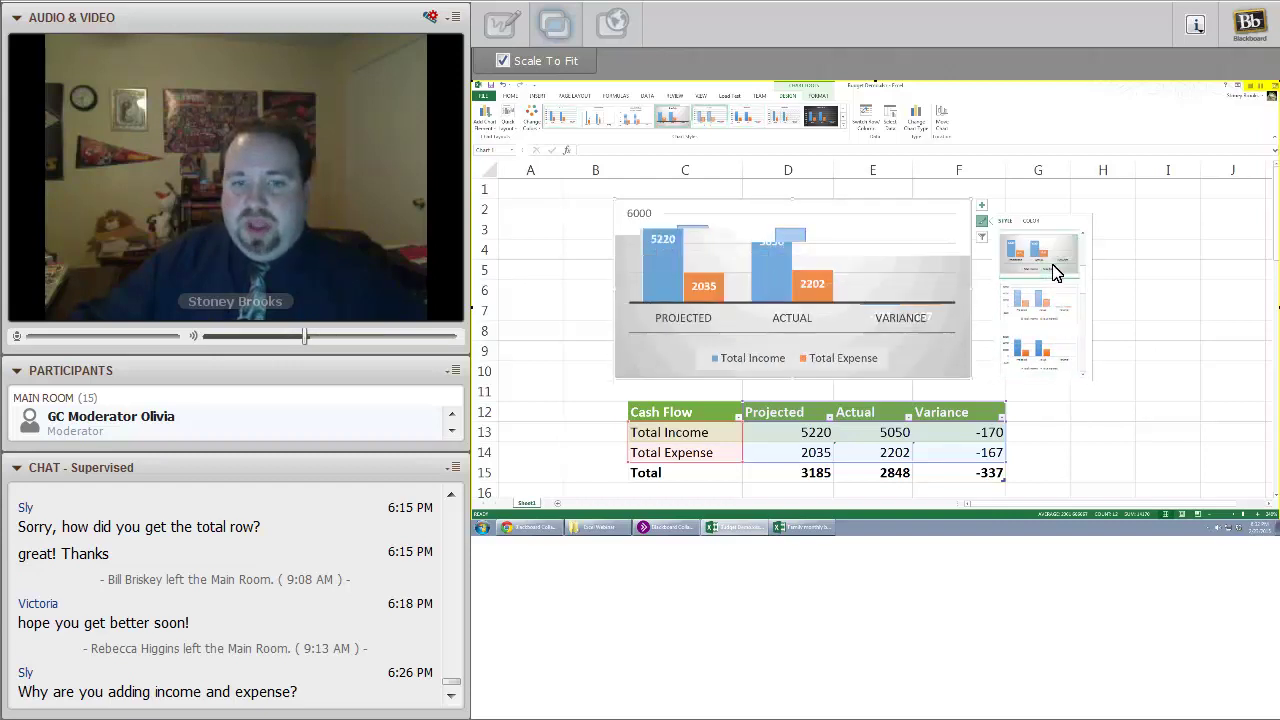
{"action": "scroll", "coordinate": [1086, 263], "scroll_direction": "down", "scroll_amount": 3}
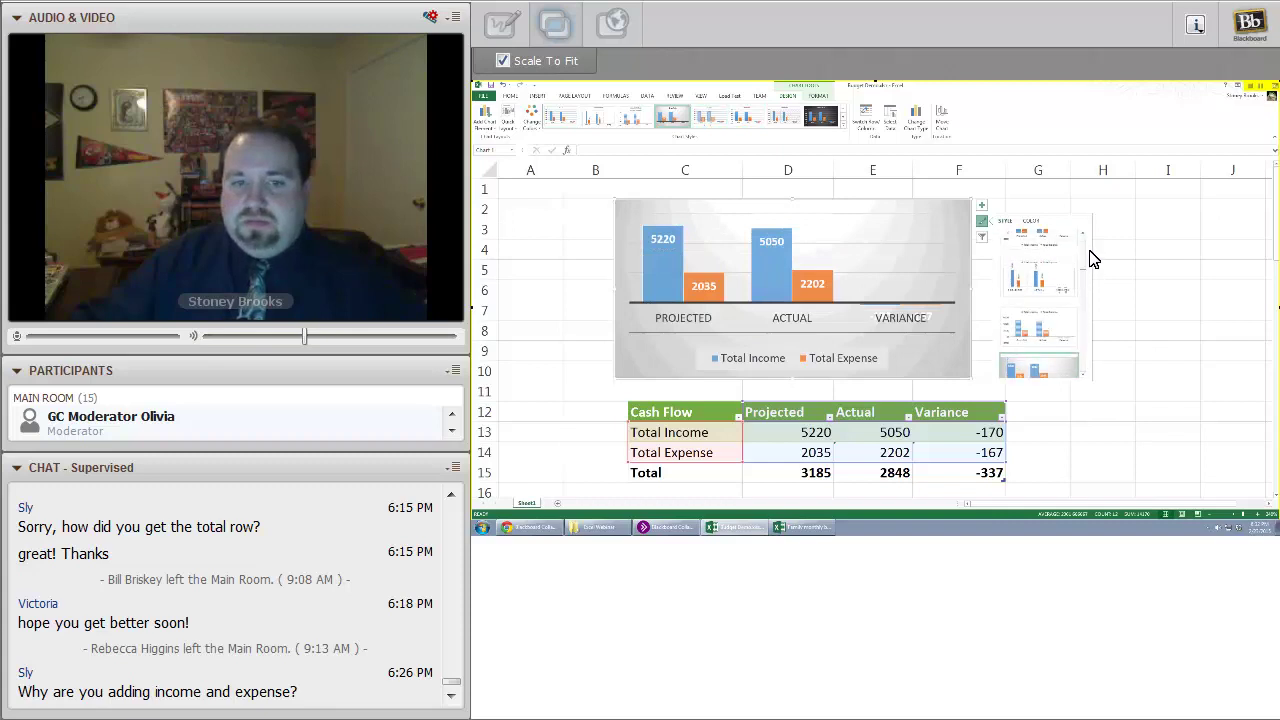
{"action": "scroll", "coordinate": [1090, 257], "scroll_direction": "down", "scroll_amount": 3}
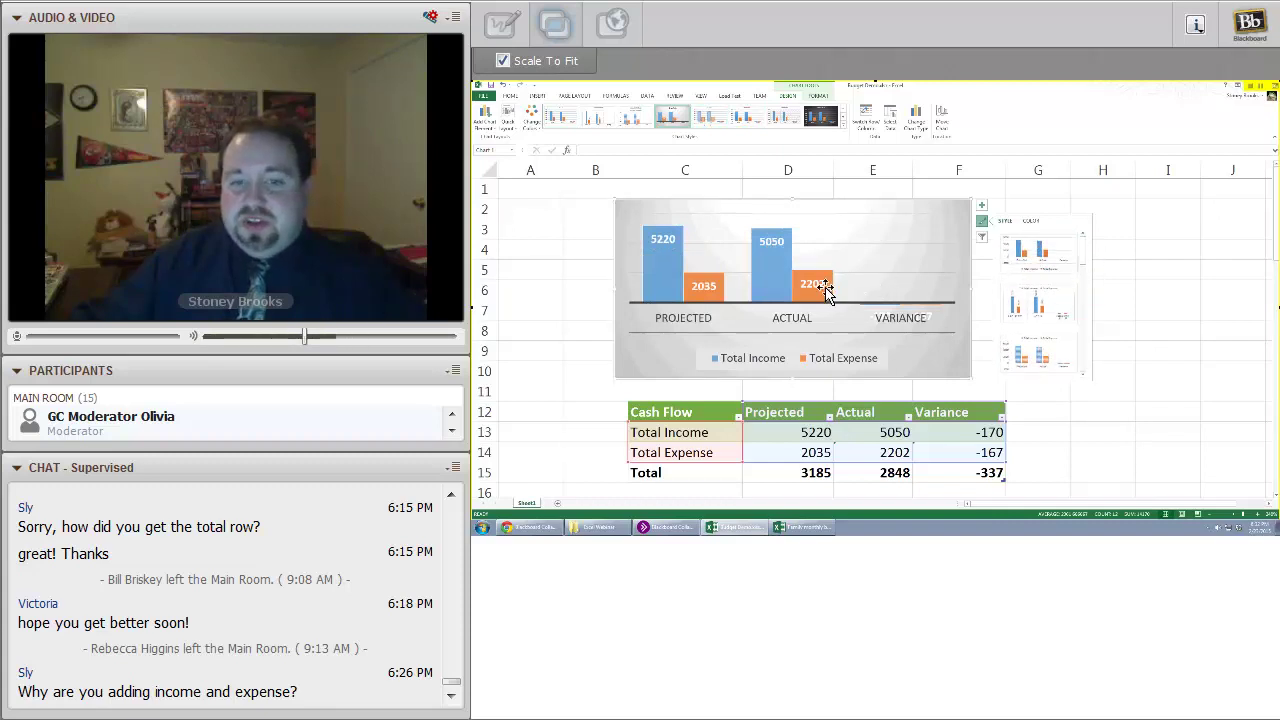
Filter the Variance category out of the chart and restore it
{"action": "left_click", "coordinate": [983, 239]}
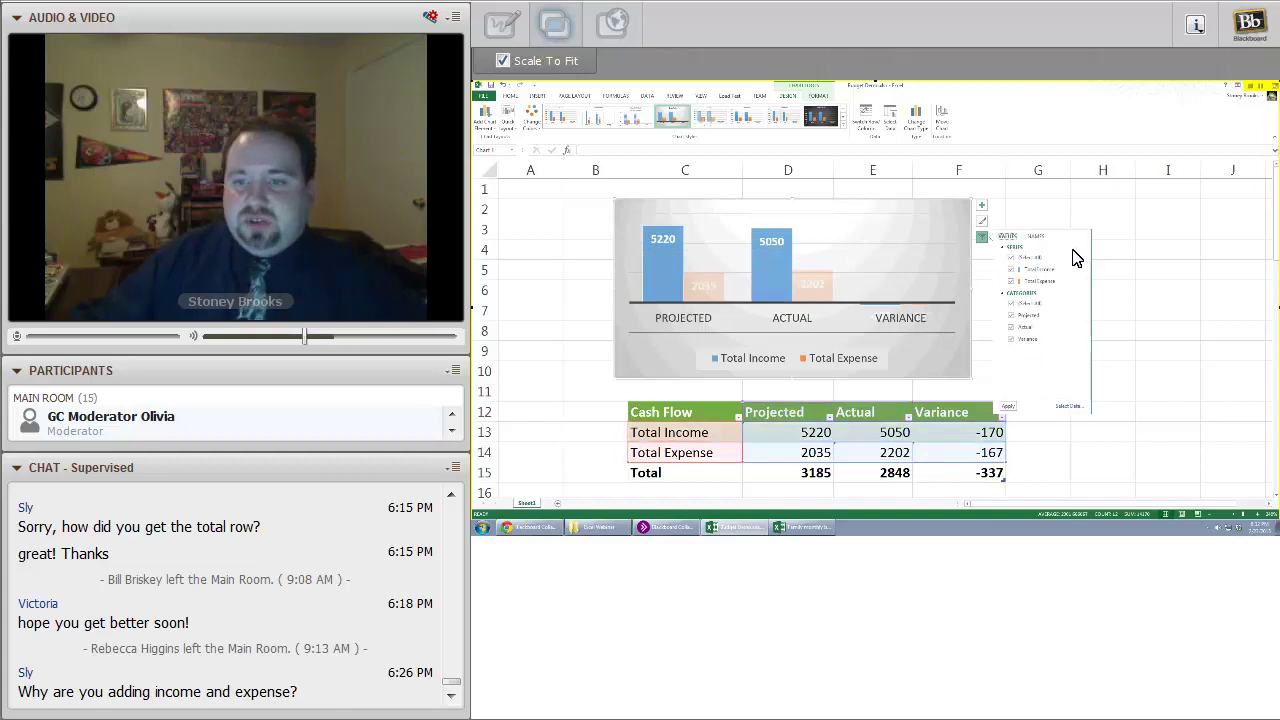
{"action": "left_click", "coordinate": [1015, 271]}
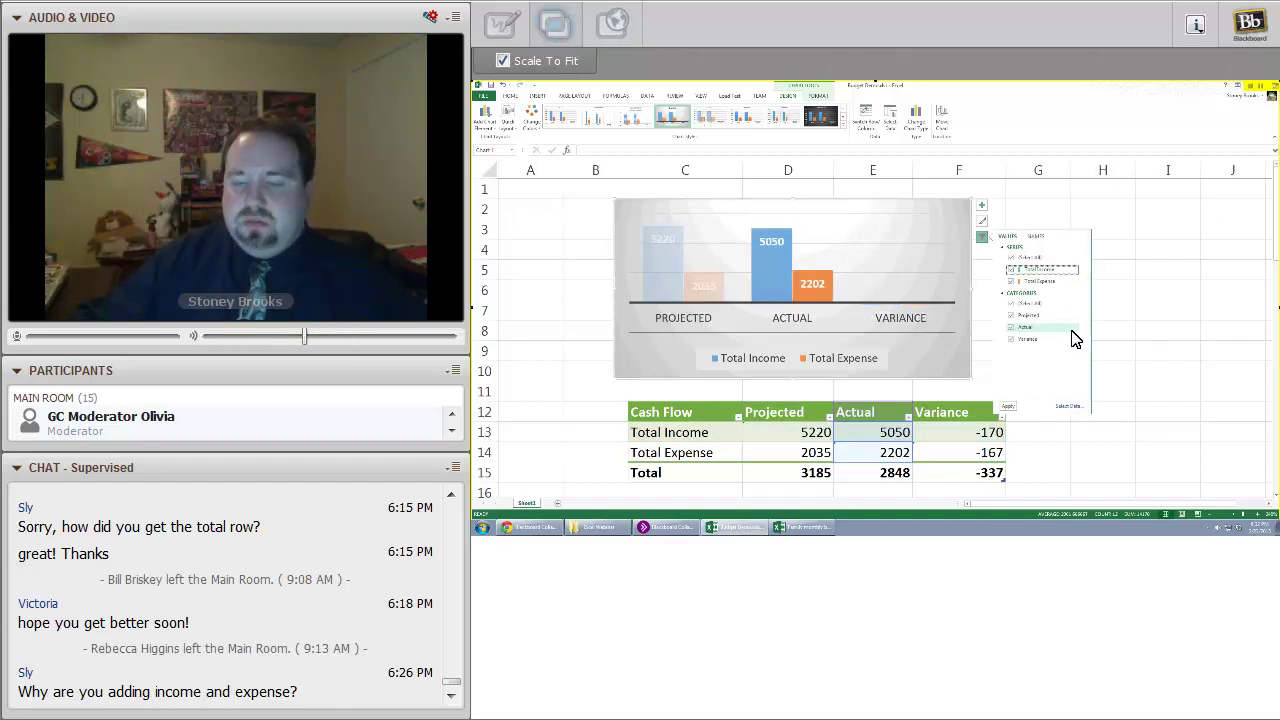
{"action": "left_click", "coordinate": [1020, 339]}
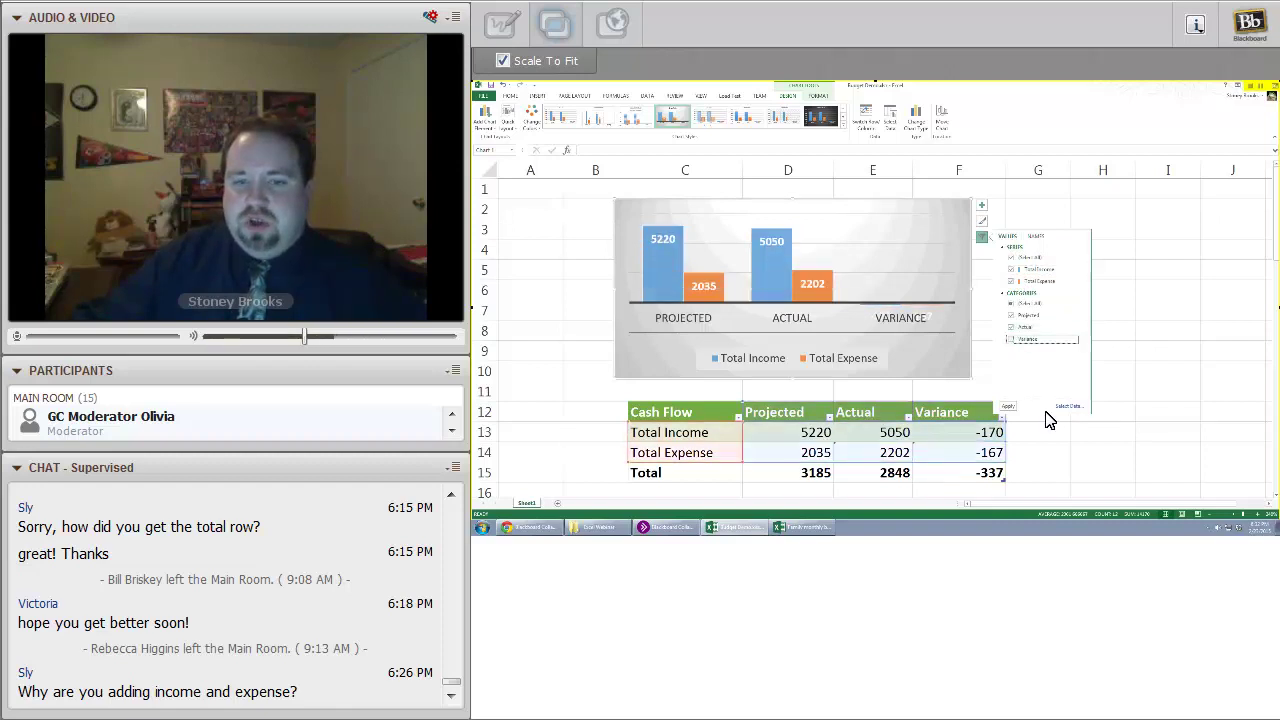
{"action": "left_click", "coordinate": [1008, 407]}
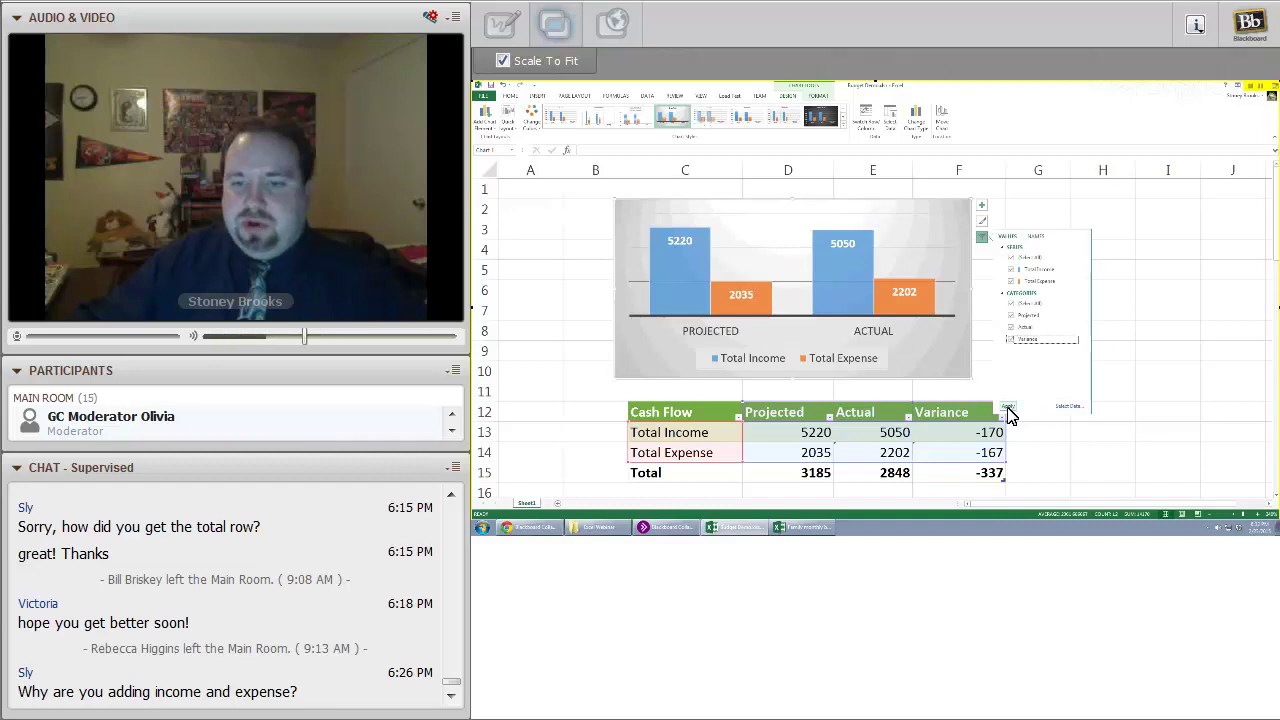
{"action": "left_click", "coordinate": [1007, 408]}
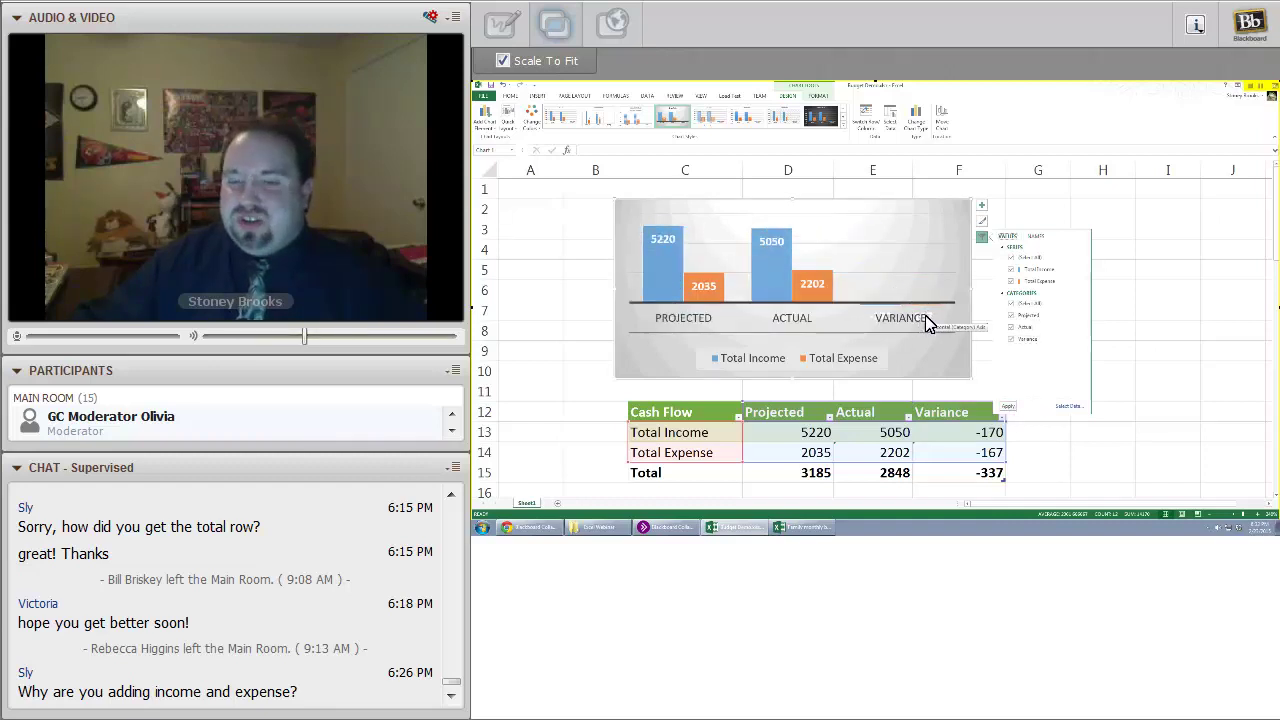
{"action": "left_click", "coordinate": [1032, 238]}
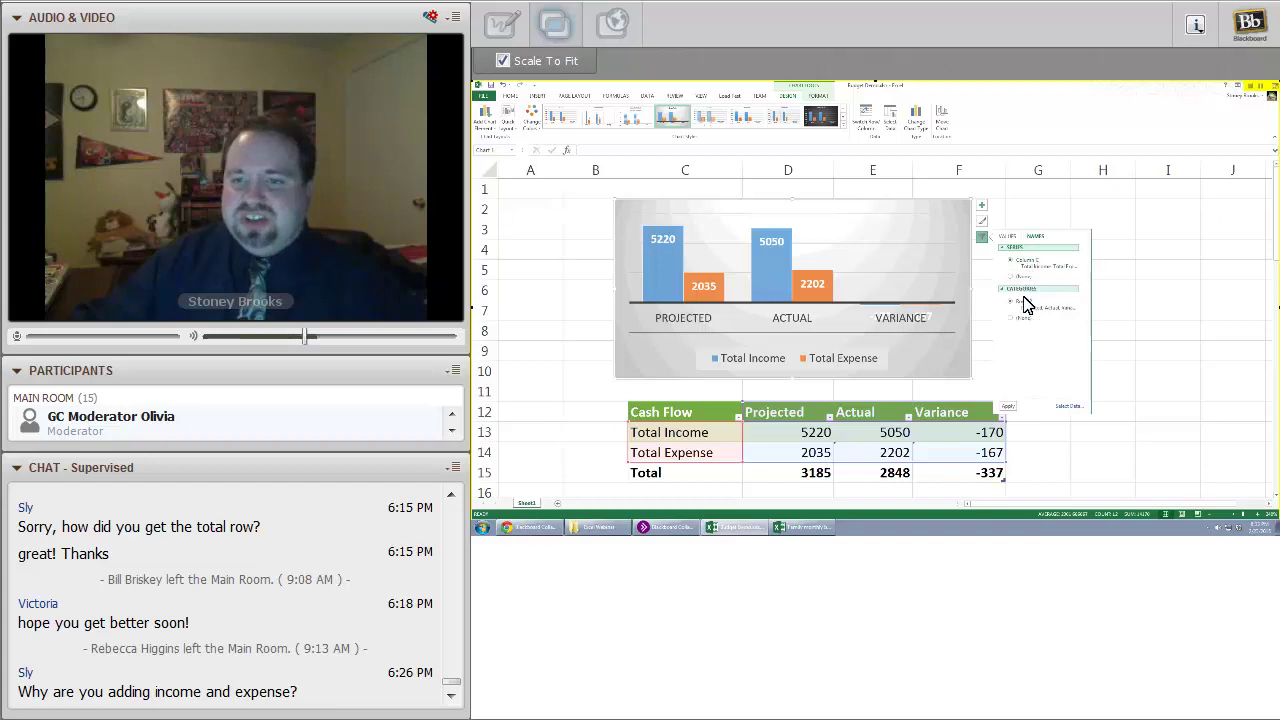
{"action": "left_click", "coordinate": [984, 240]}
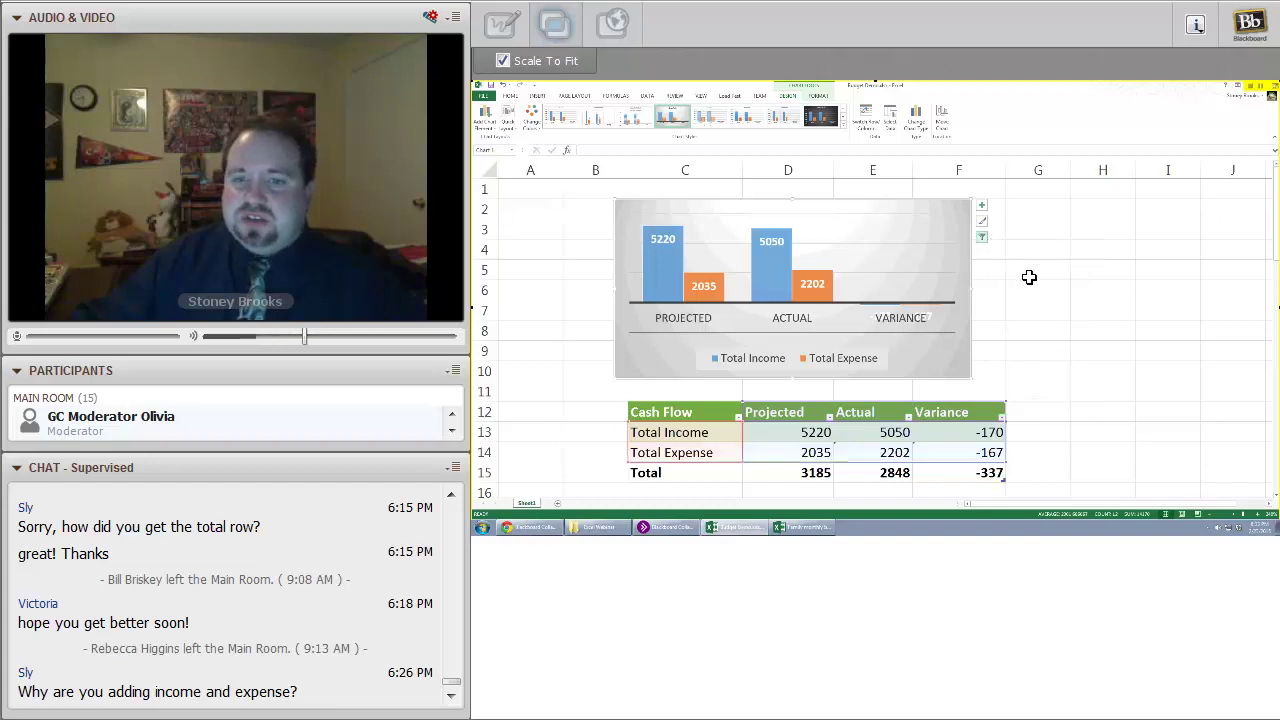
Recolor the chart with the colorful palette that starts with green and blue, making income green and expense blue
{"action": "left_click", "coordinate": [838, 210]}
{"action": "left_click_drag", "start_coordinate": [843, 204], "coordinate": [846, 203]}
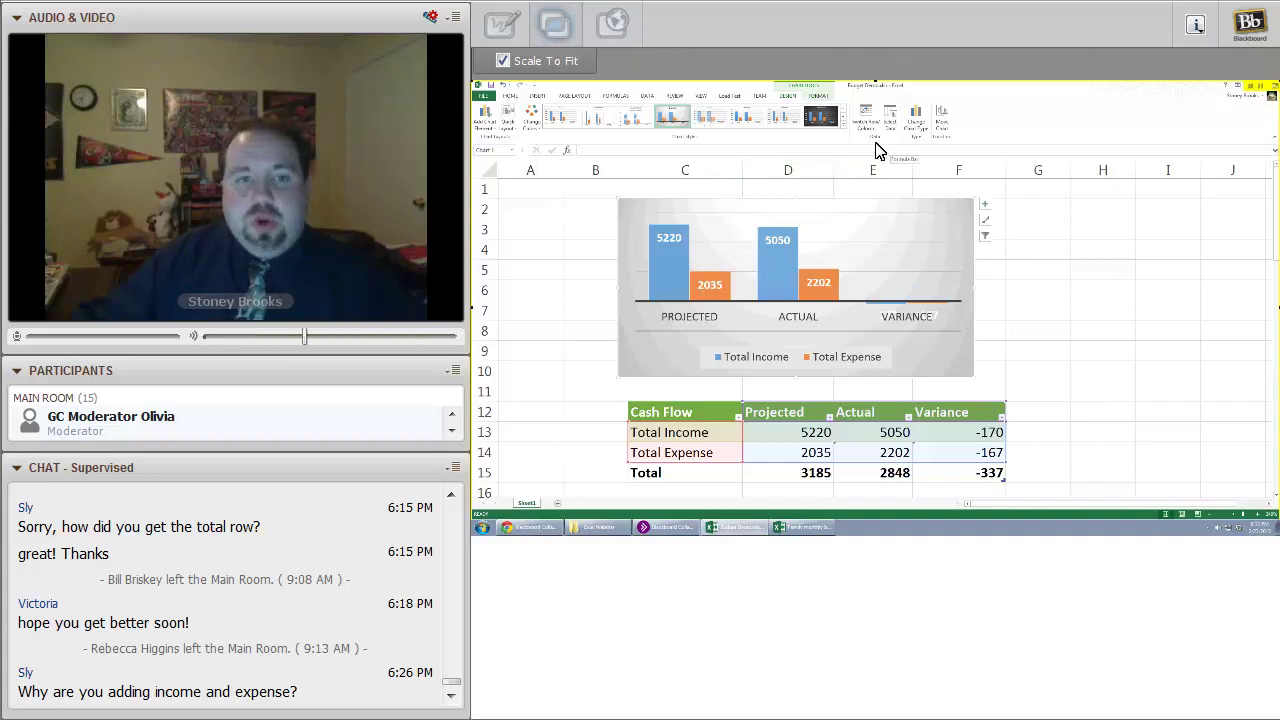
{"action": "left_click", "coordinate": [530, 122]}
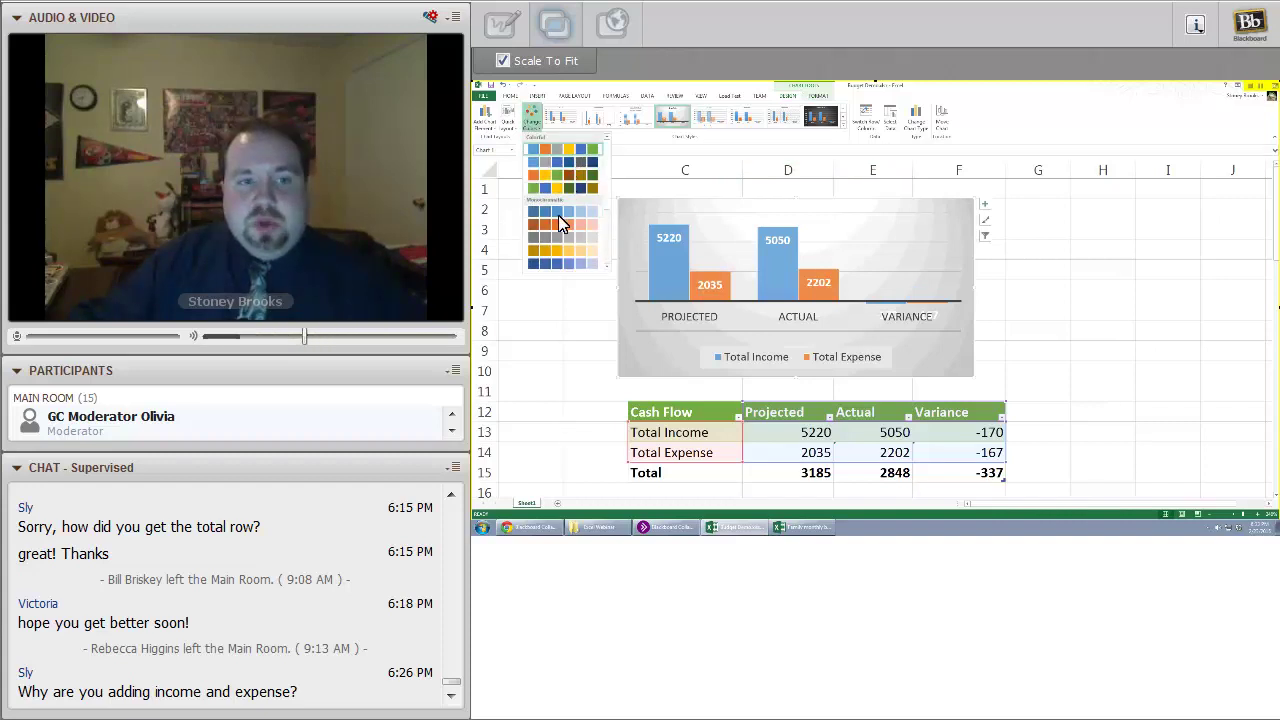
{"action": "scroll", "coordinate": [567, 240], "scroll_direction": "down", "scroll_amount": 2}
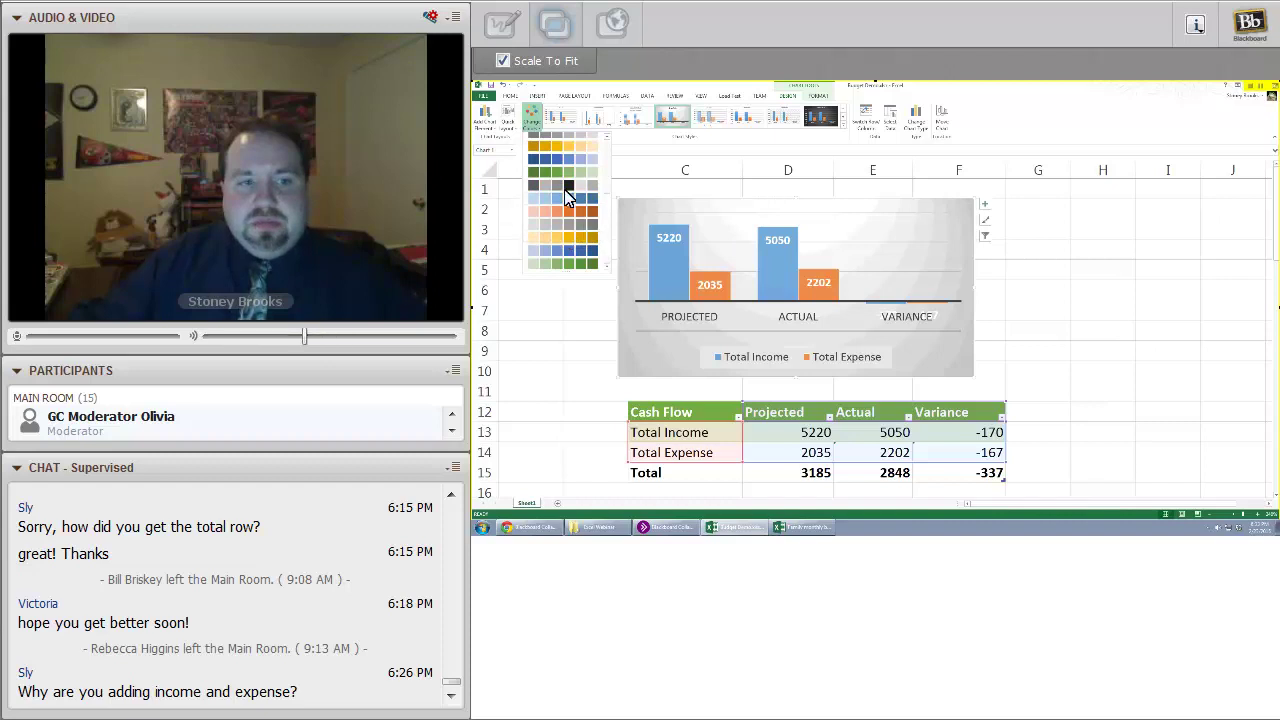
{"action": "left_click", "coordinate": [566, 163]}
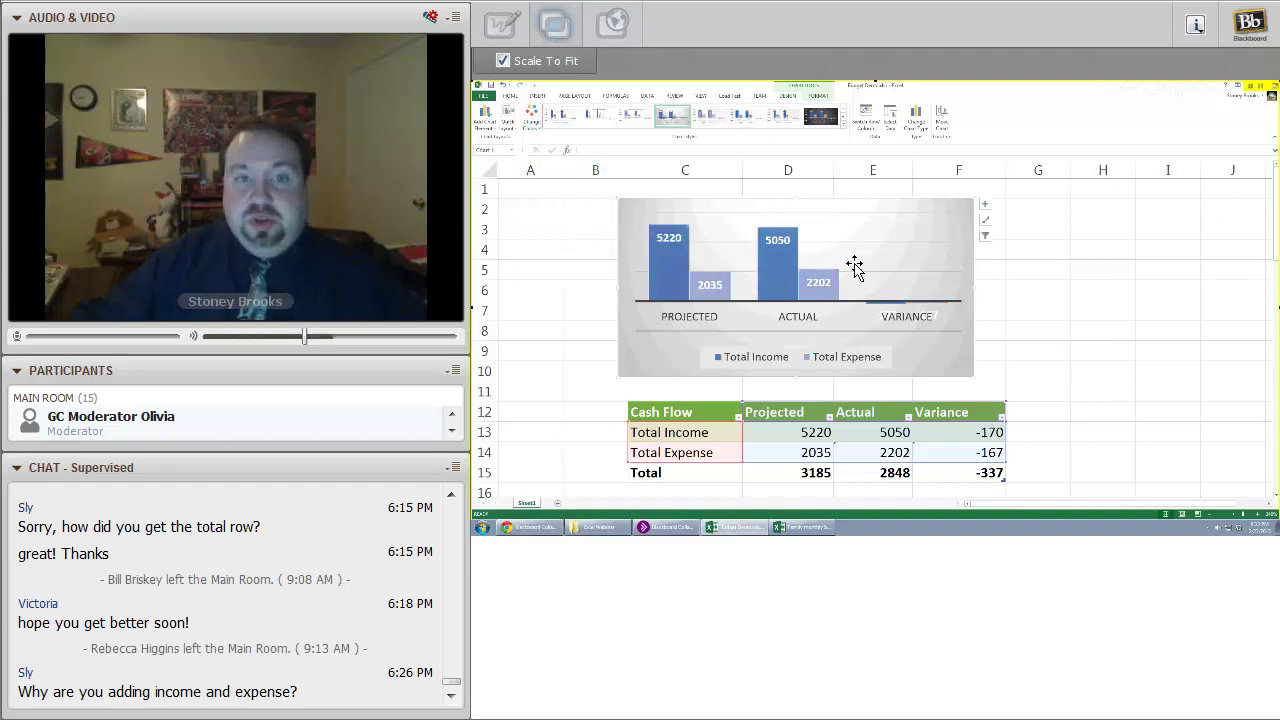
{"action": "left_click", "coordinate": [530, 122]}
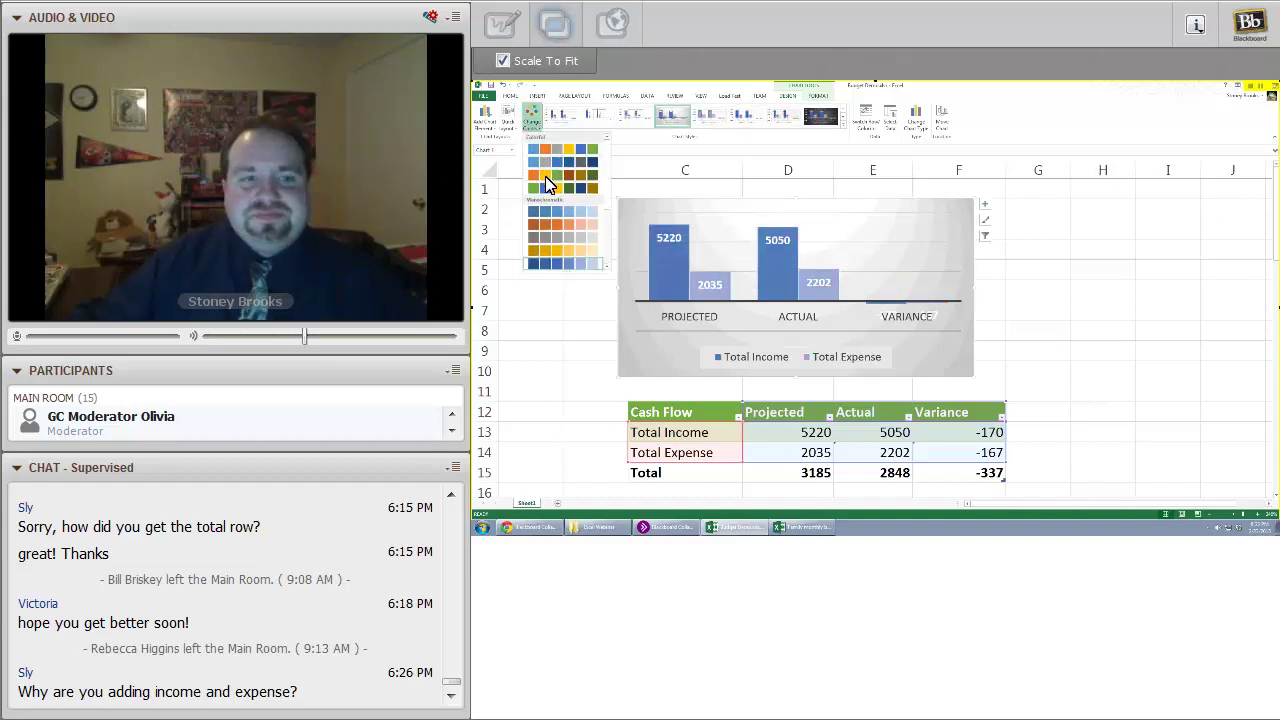
{"action": "left_click", "coordinate": [544, 187]}
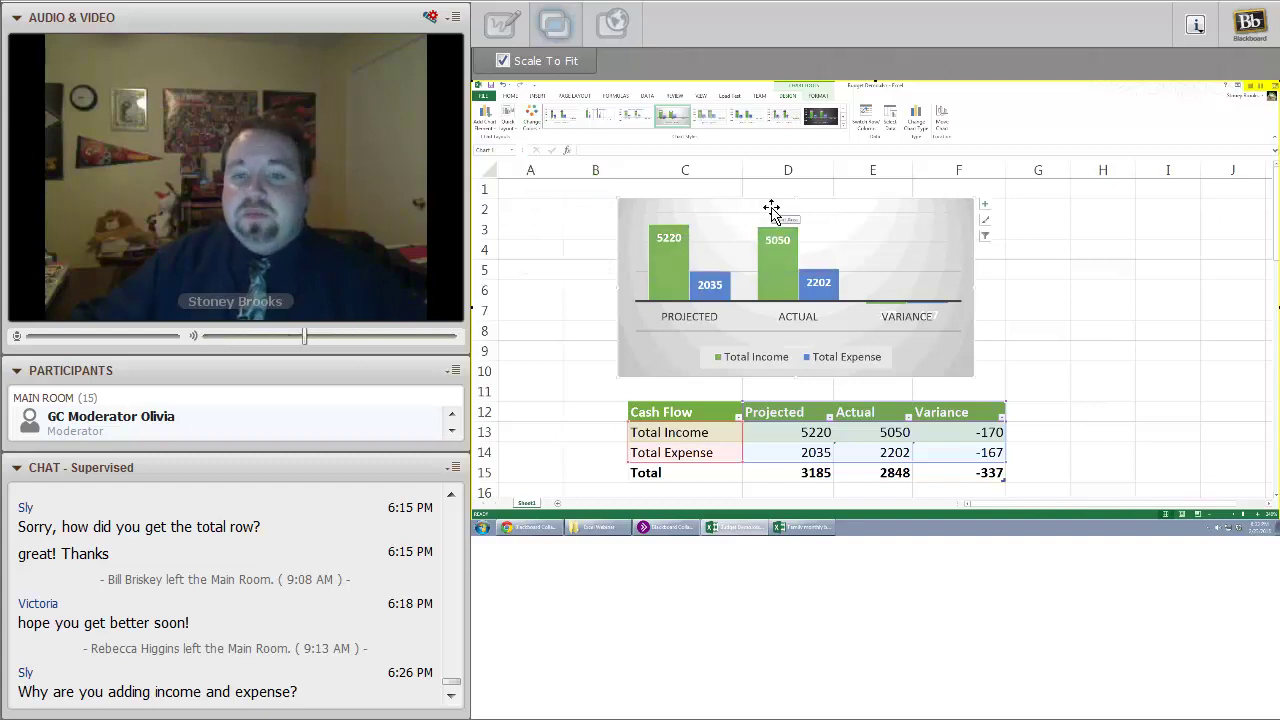
Switch the chart's rows and columns so Total Income and Total Expense are the categories and Projected, Actual and Variance the series
{"action": "left_click", "coordinate": [869, 120]}
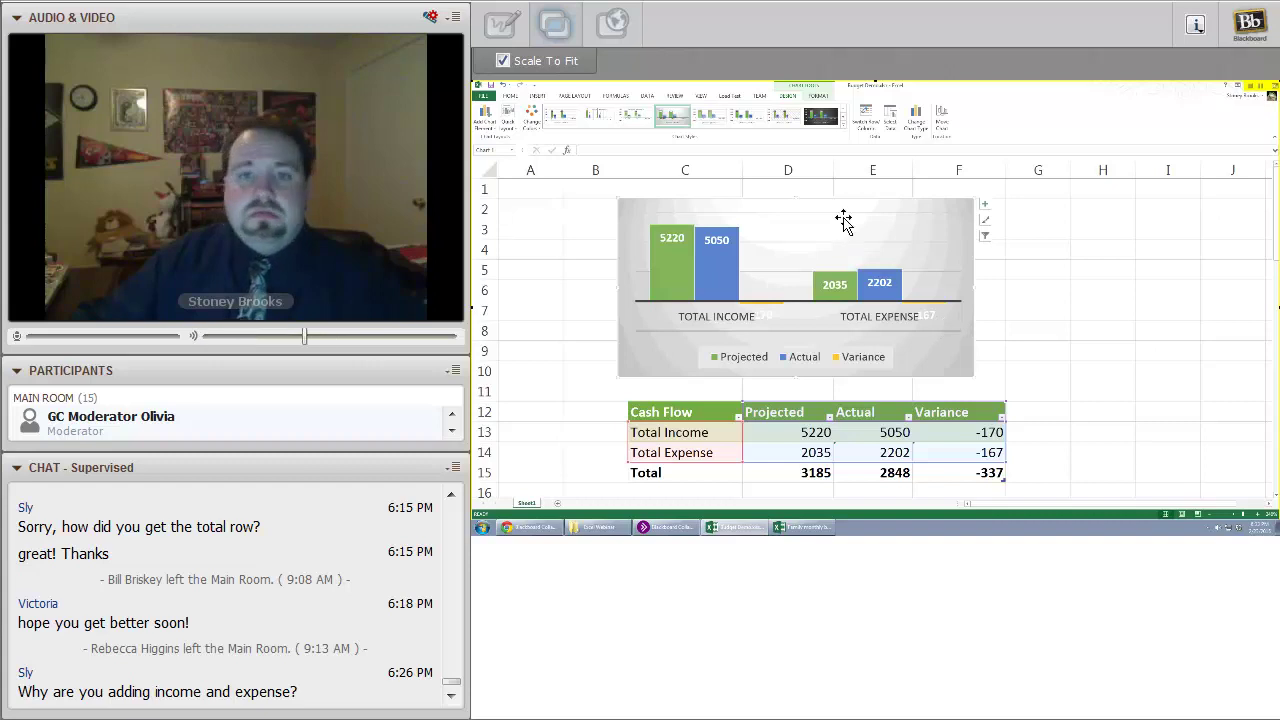
{"action": "left_click", "coordinate": [1020, 309]}
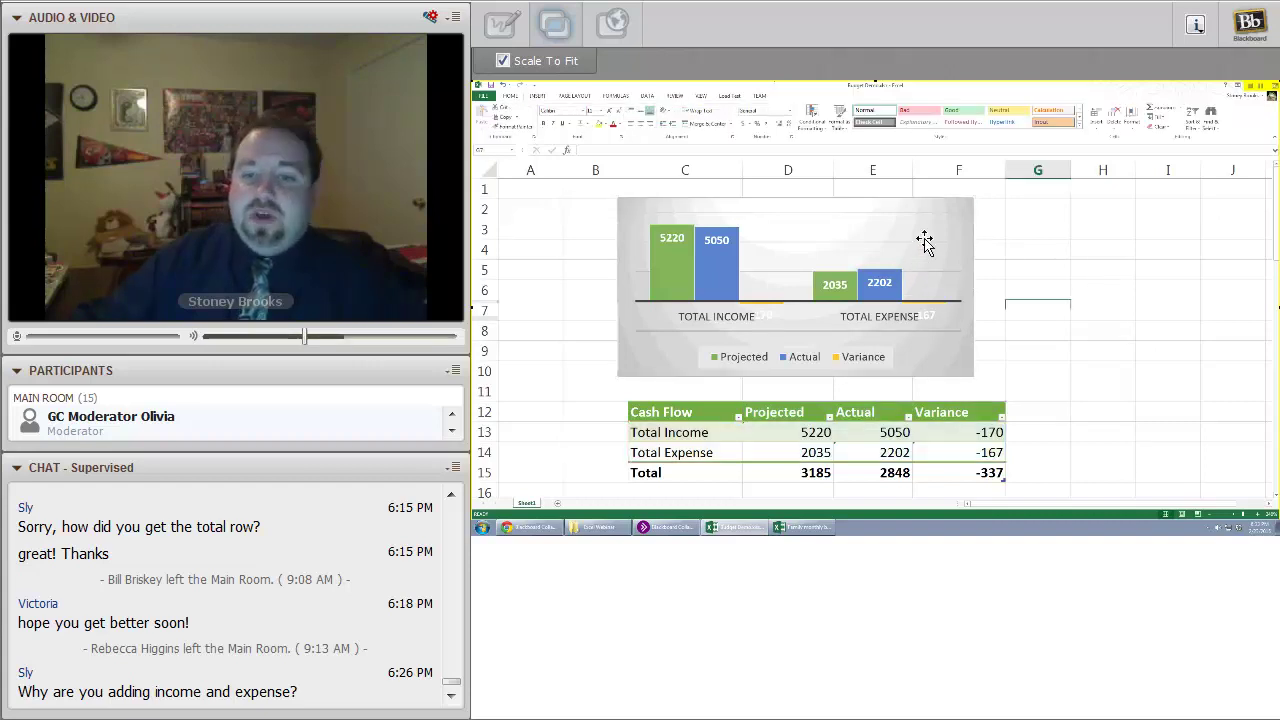
{"action": "left_click", "coordinate": [1210, 513]}
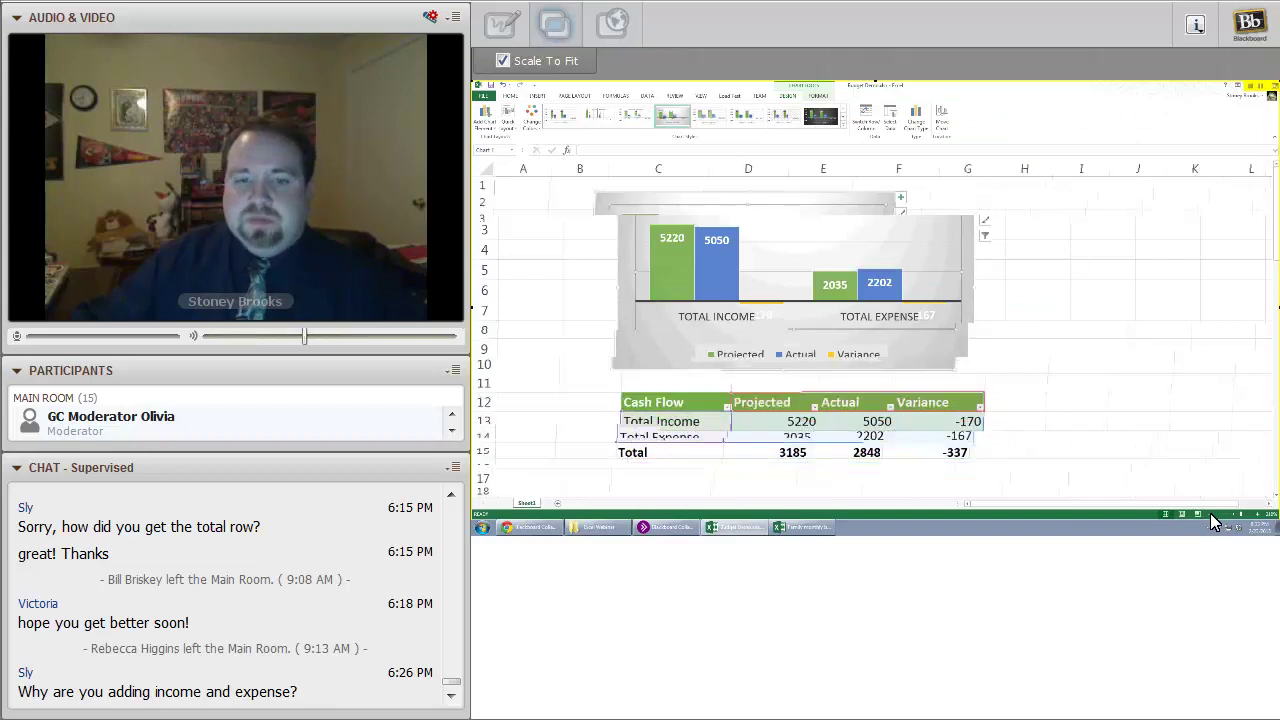
{"action": "left_click", "coordinate": [1210, 513]}
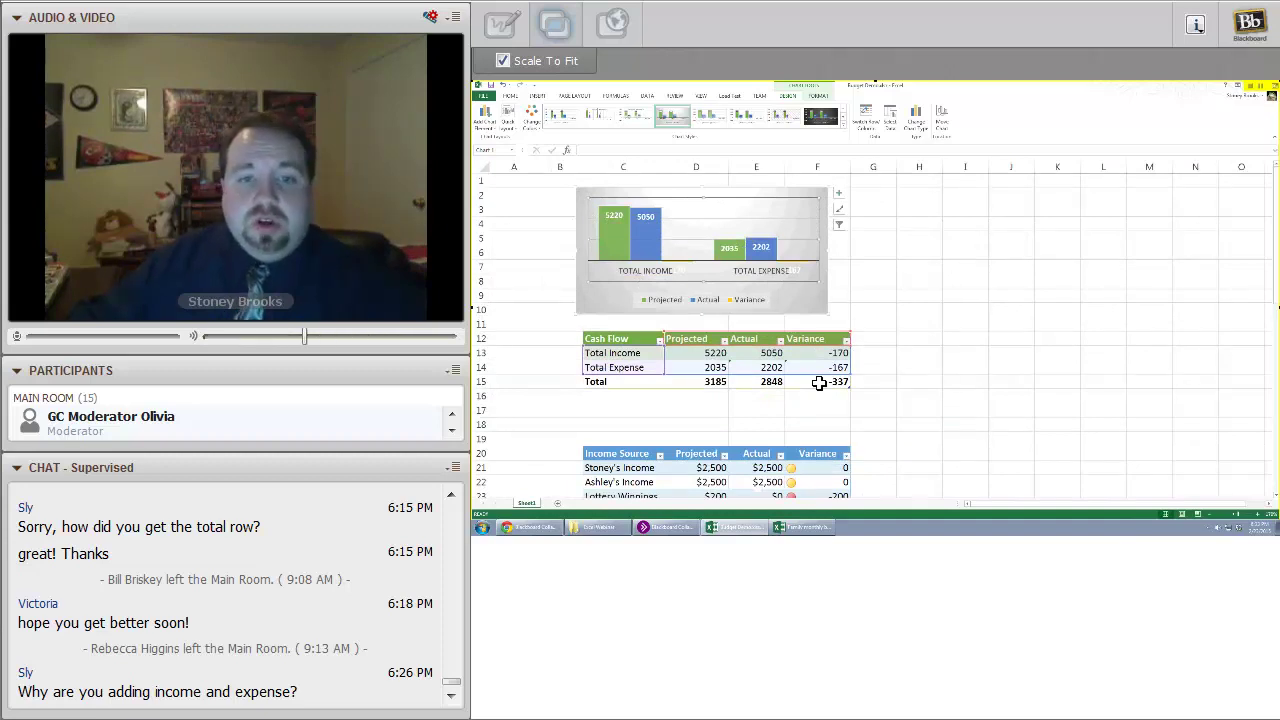
{"action": "left_click", "coordinate": [602, 440]}
{"action": "left_click", "coordinate": [628, 349]}
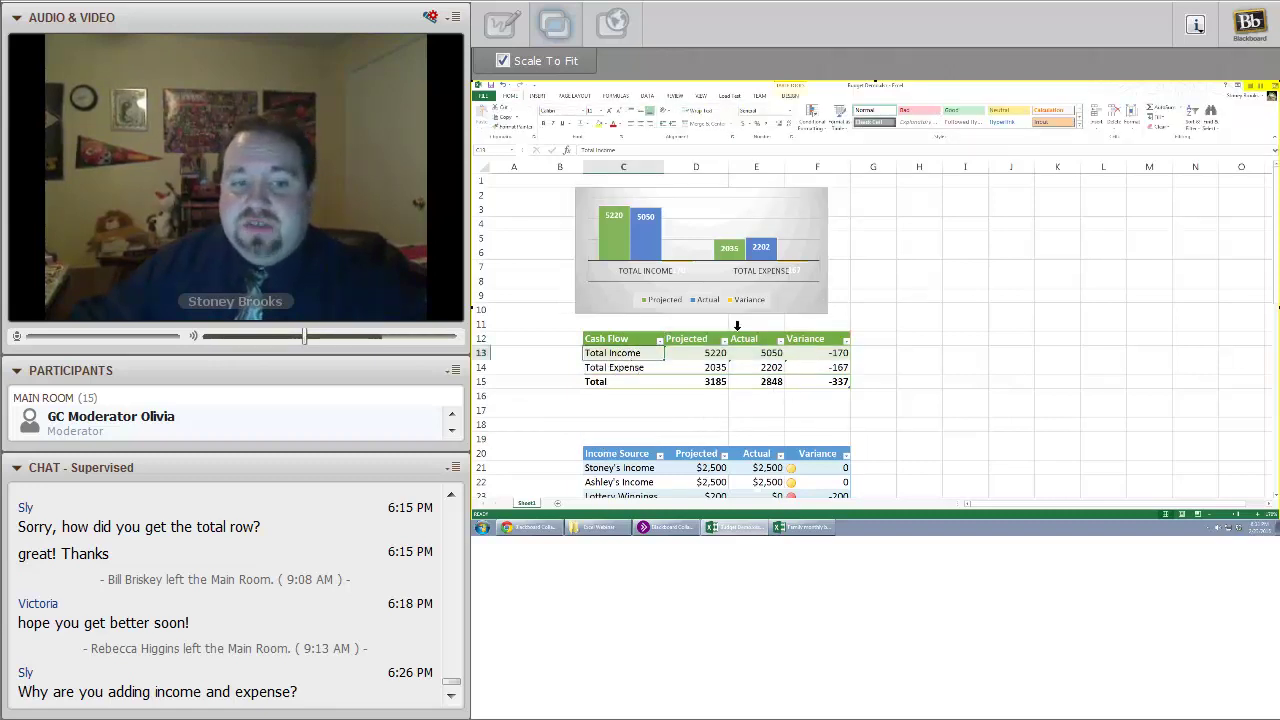
{"action": "left_click", "coordinate": [805, 218]}
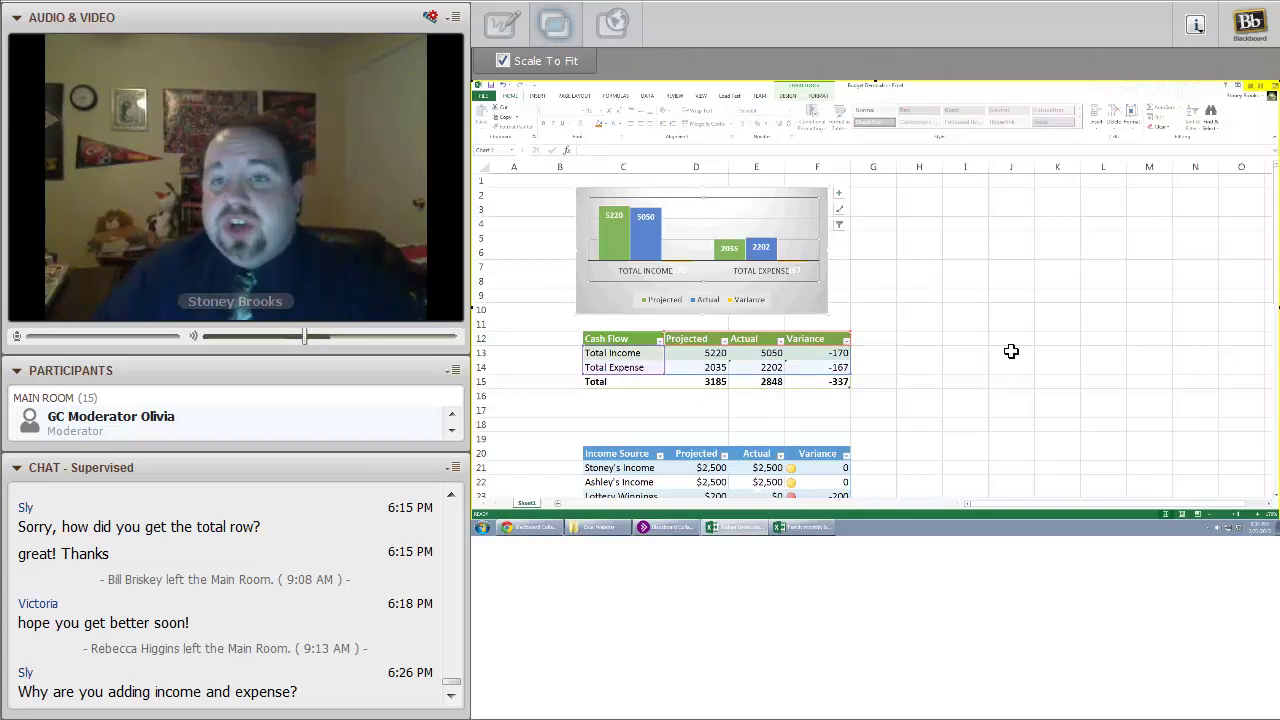